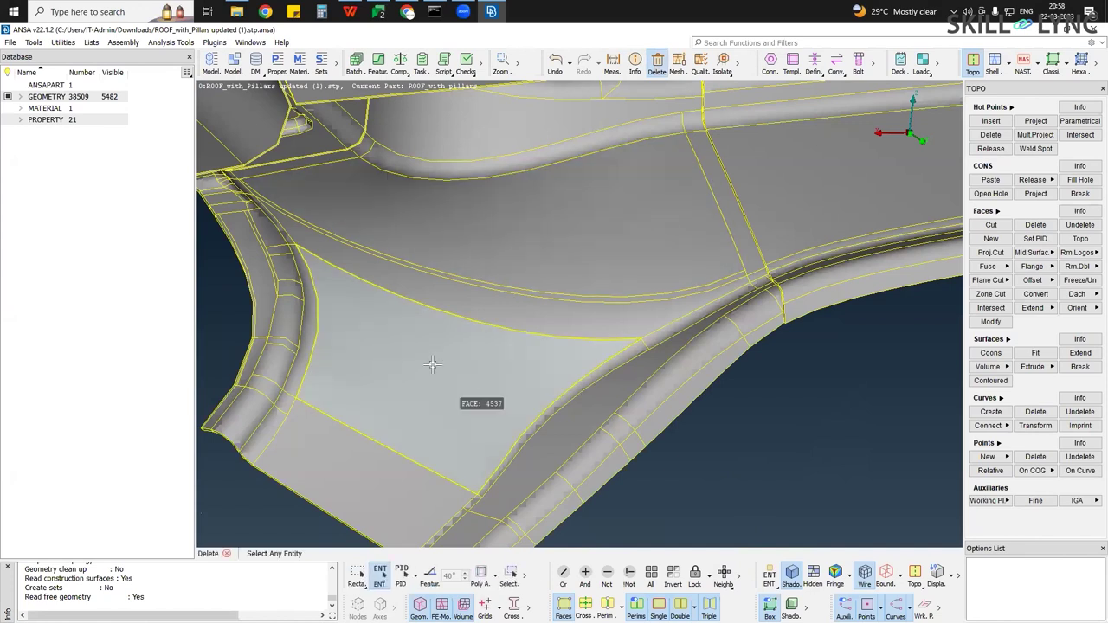
Delete the large smooth face in the middle of the front pillar corner and inspect the resulting opening
left_click(386, 410)
middle_click(387, 410)
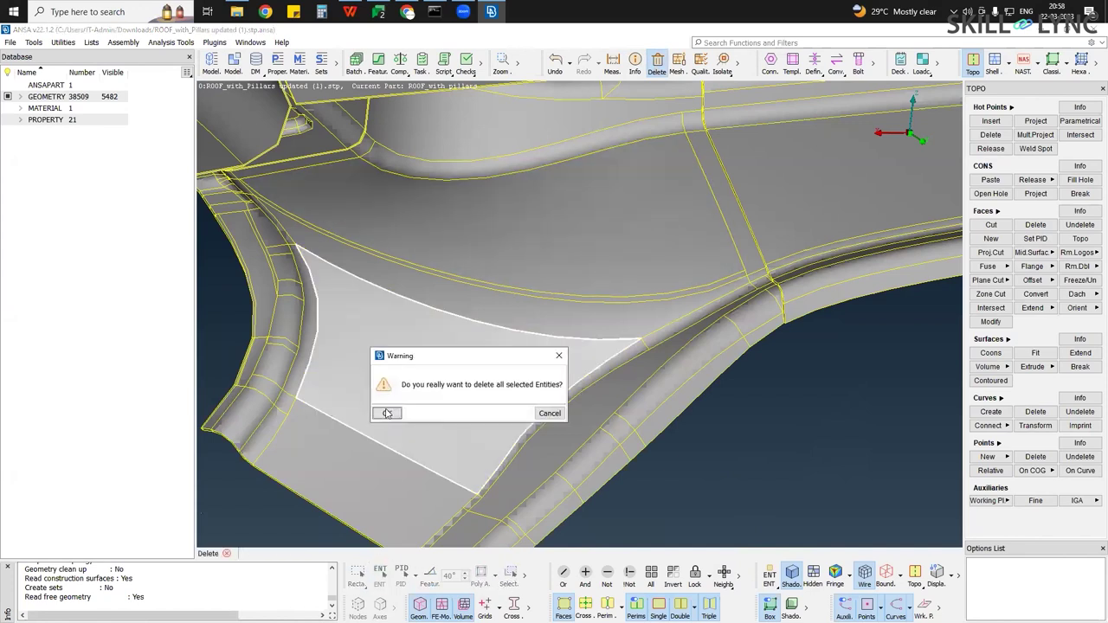
left_click(387, 412)
scroll(672, 332, "up", 10)
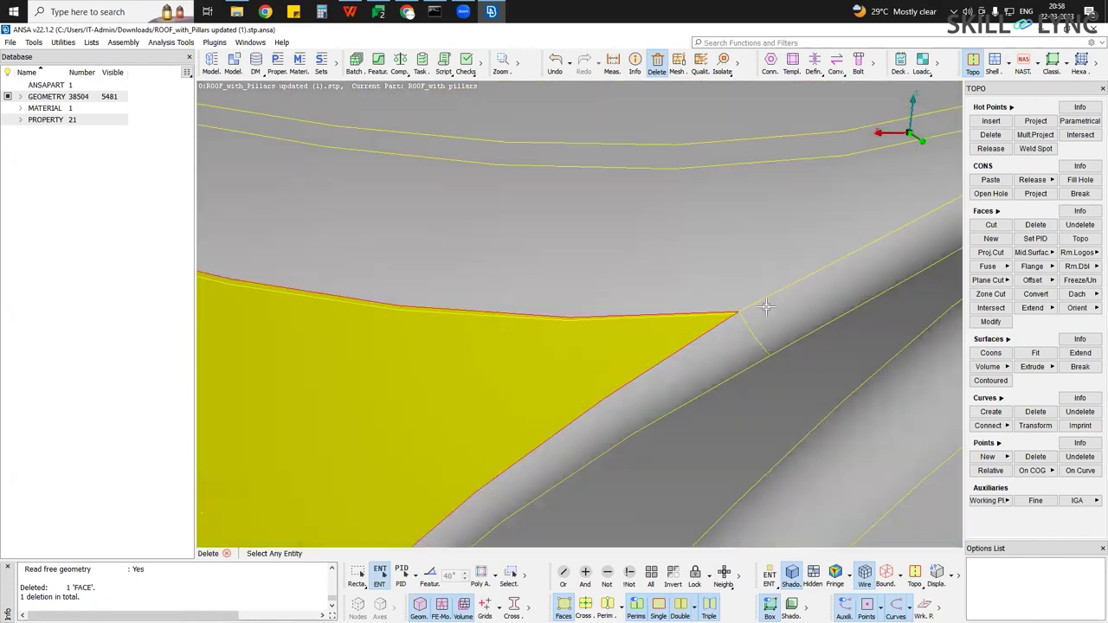
scroll(362, 419, "up", 2)
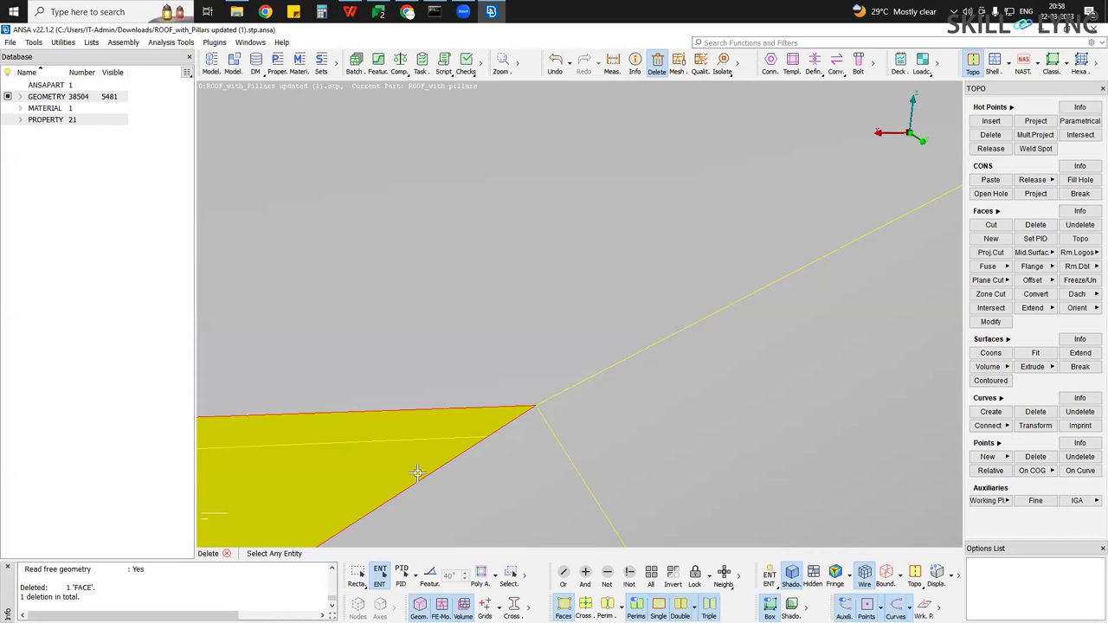
scroll(417, 471, "down", 6)
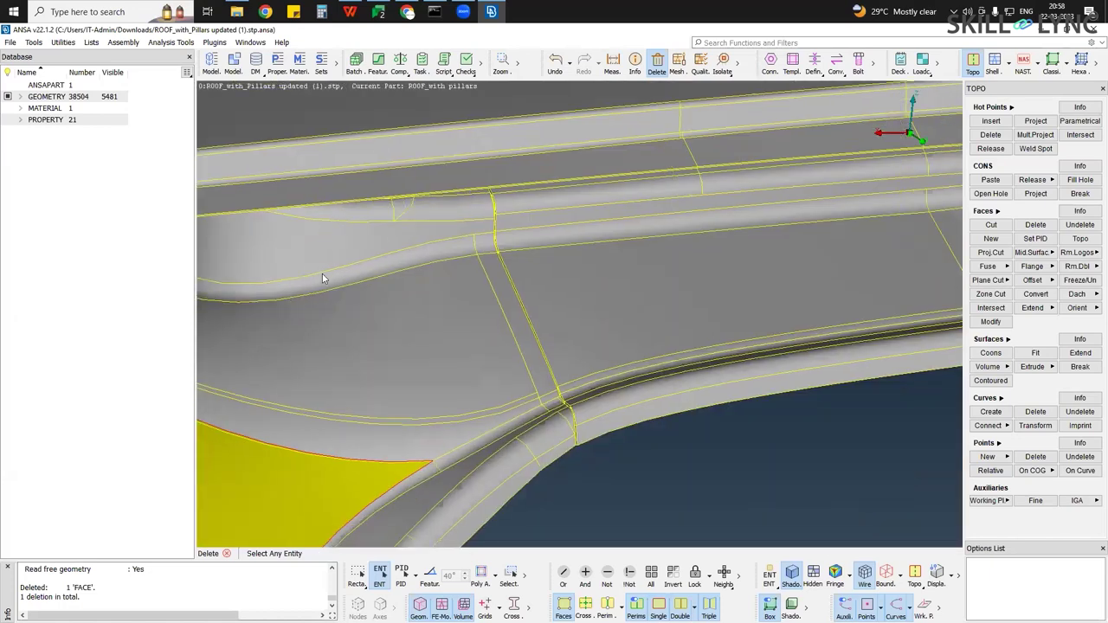
middle_click_drag(504, 426, 569, 377, "ctrl")
middle_click_drag(397, 287, 489, 215, "ctrl")
middle_click_drag(472, 321, 542, 267, "ctrl")
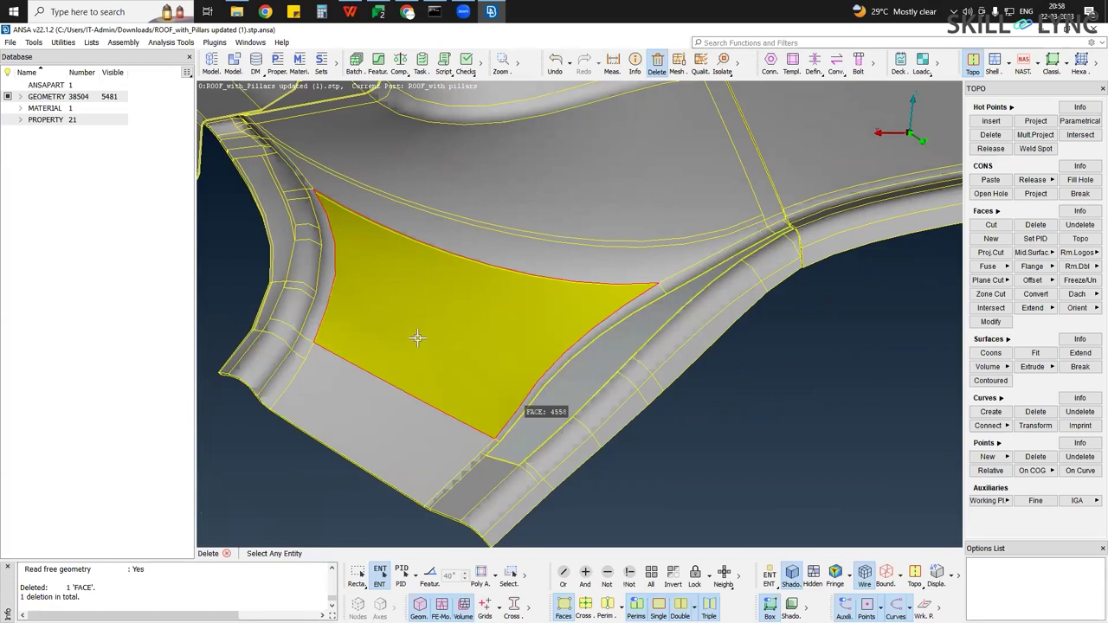
Undo the deletion of the pillar corner face
key("ctrl+z")
scroll(467, 372, "down", 6)
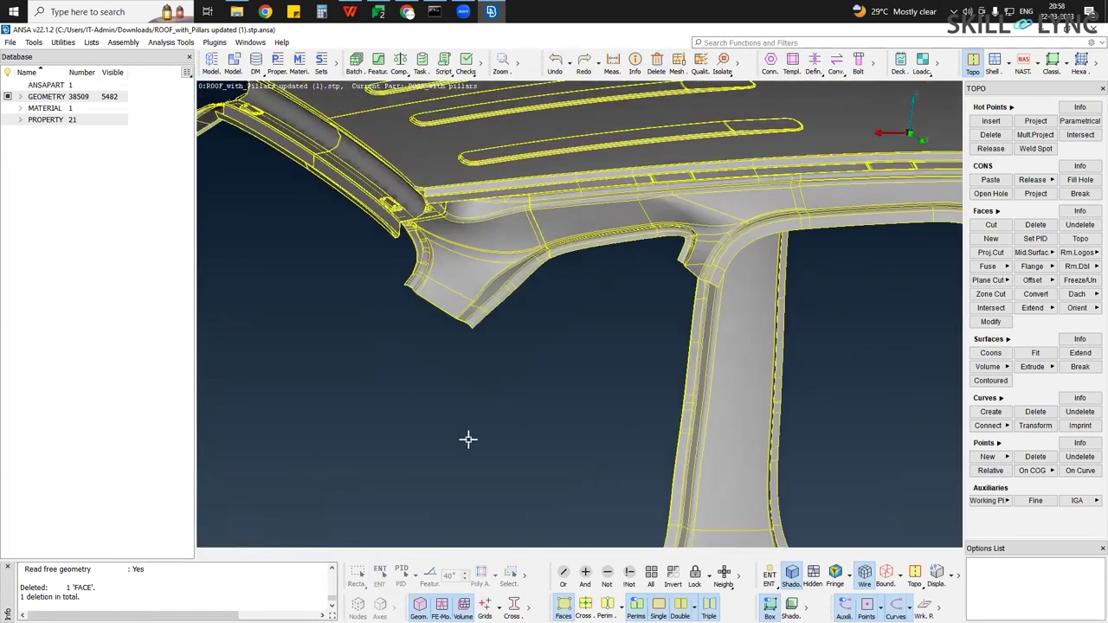
middle_click_drag(529, 203, 502, 316, "ctrl")
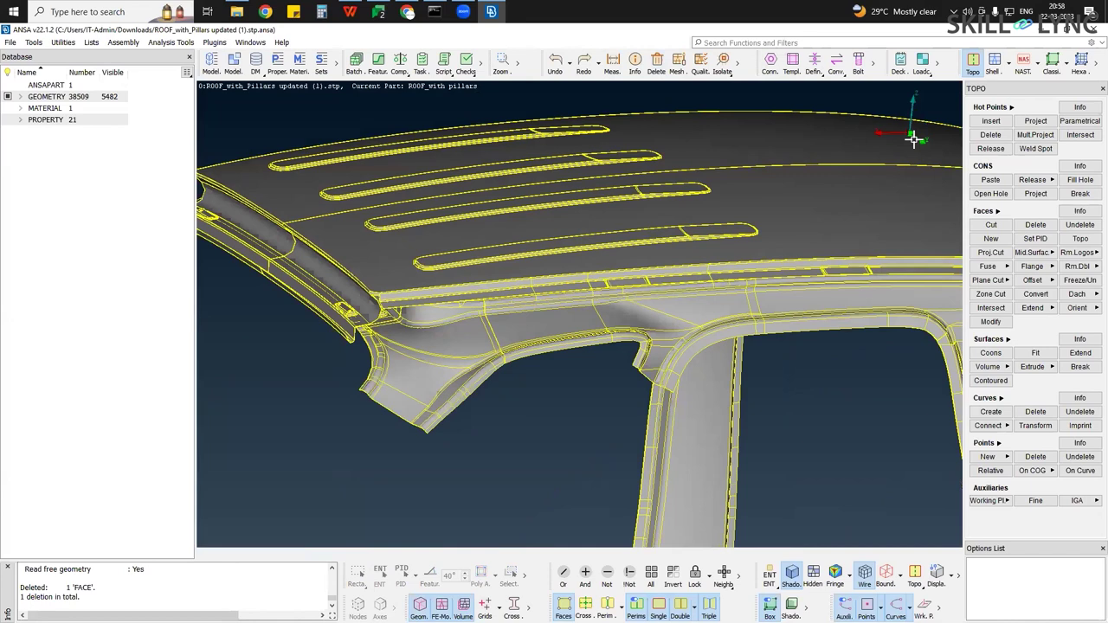
left_click_drag(914, 139, 919, 96, "ctrl")
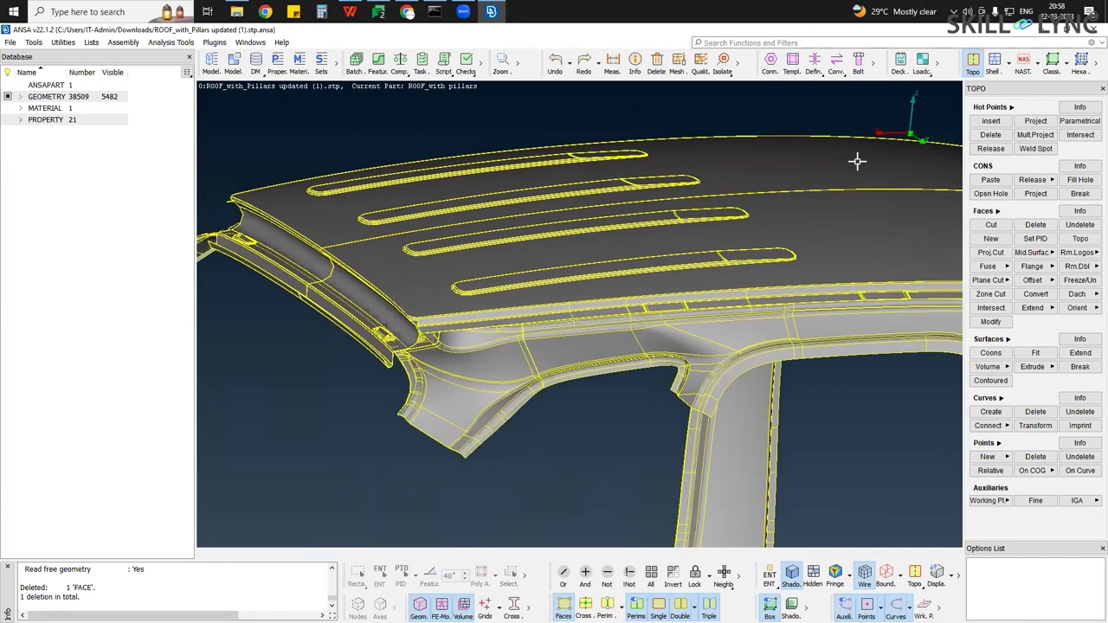
middle_click_drag(858, 162, 848, 167, "ctrl")
middle_click_drag(954, 111, 923, 131, "ctrl")
middle_click_drag(888, 86, 736, 137, "ctrl")
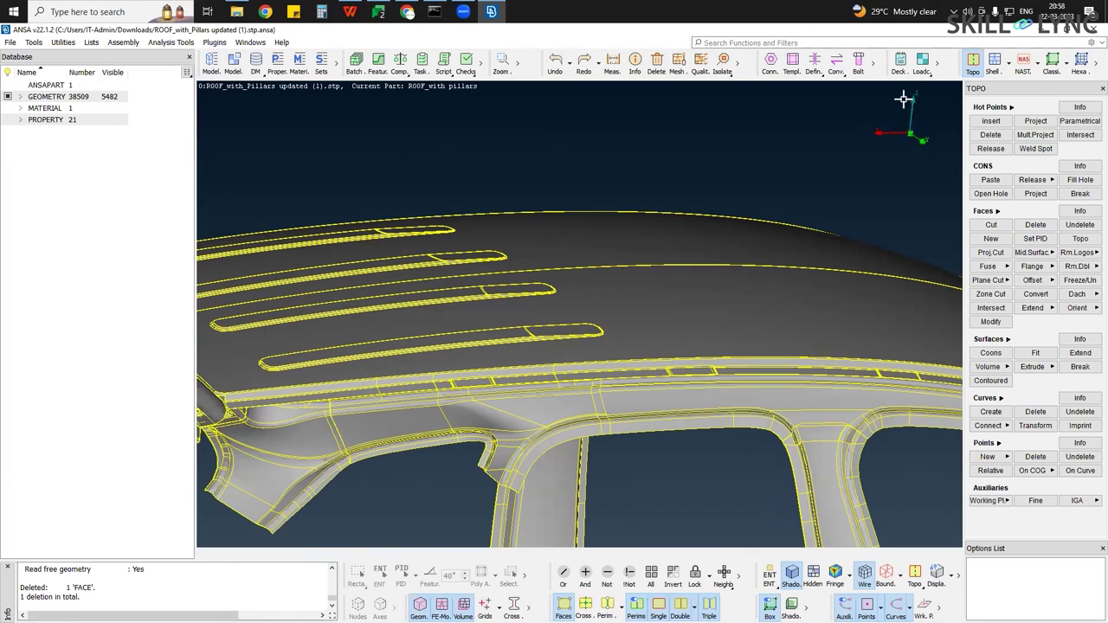
scroll(503, 249, "down", 5)
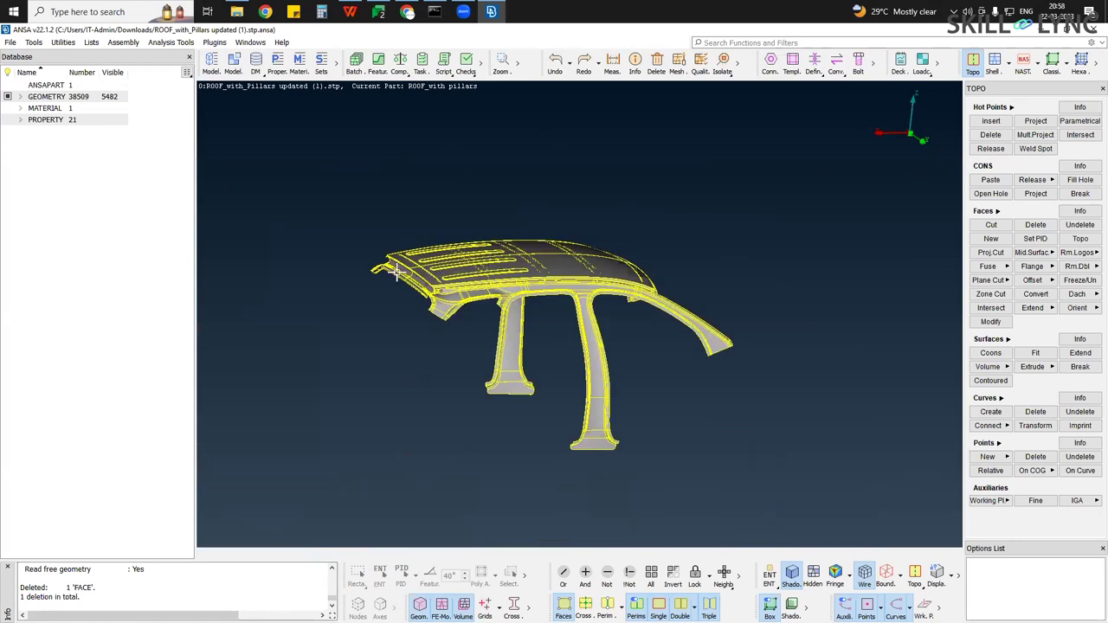
scroll(397, 273, "up", 3)
Readjust the mouse wheel sensitivity in the Mouse/Keyboard GUI settings and view the Buttons manager settings
left_click(33, 42)
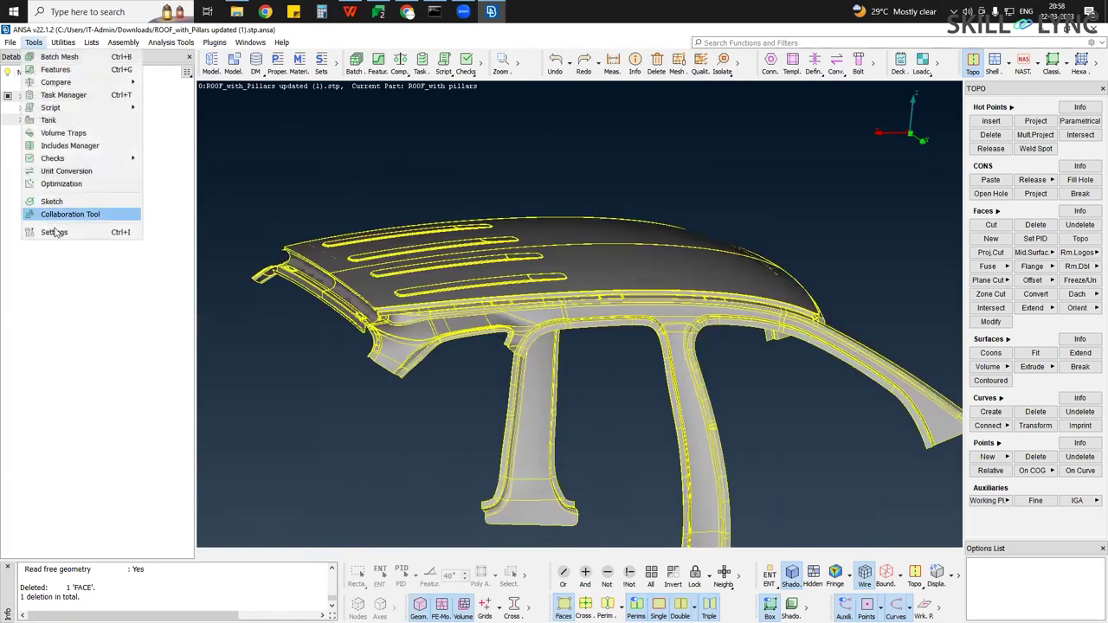
left_click(131, 227)
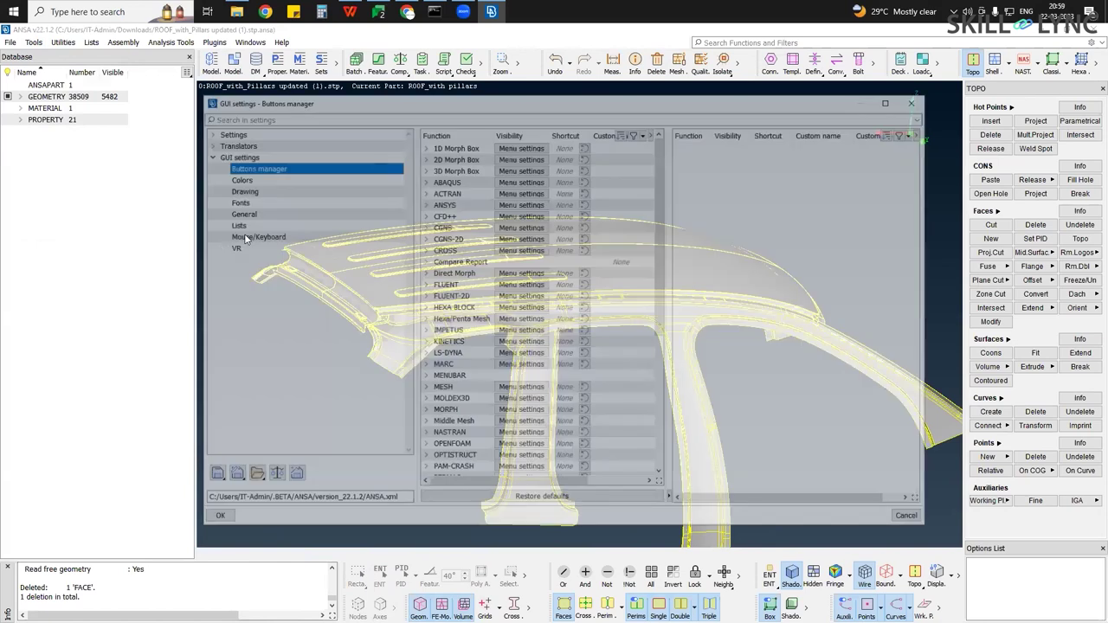
left_click(246, 238)
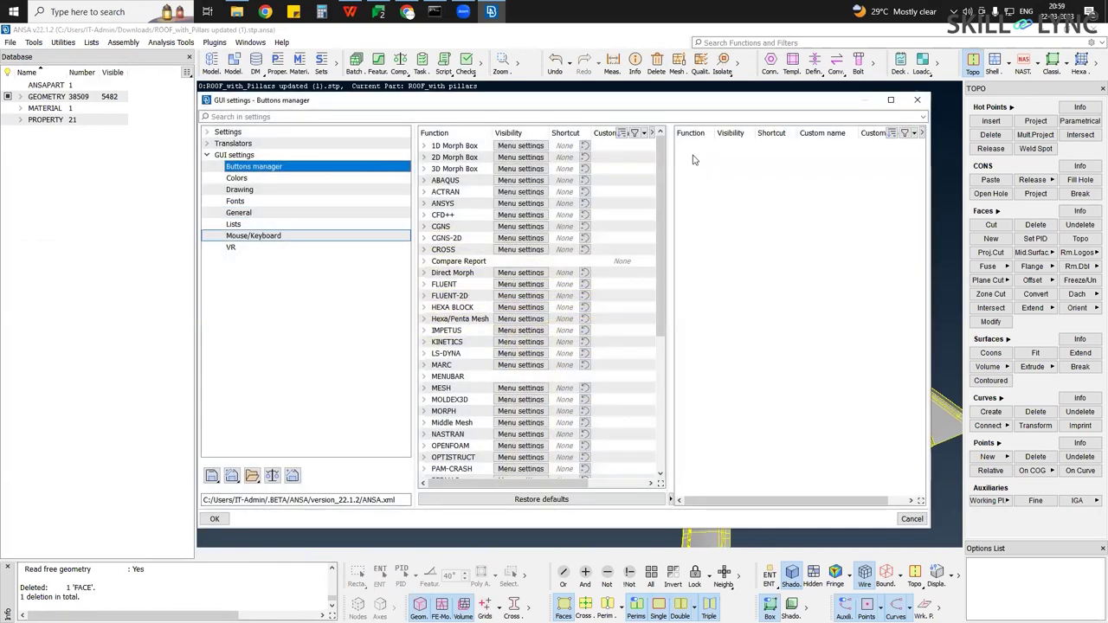
left_click_drag(674, 152, 674, 151)
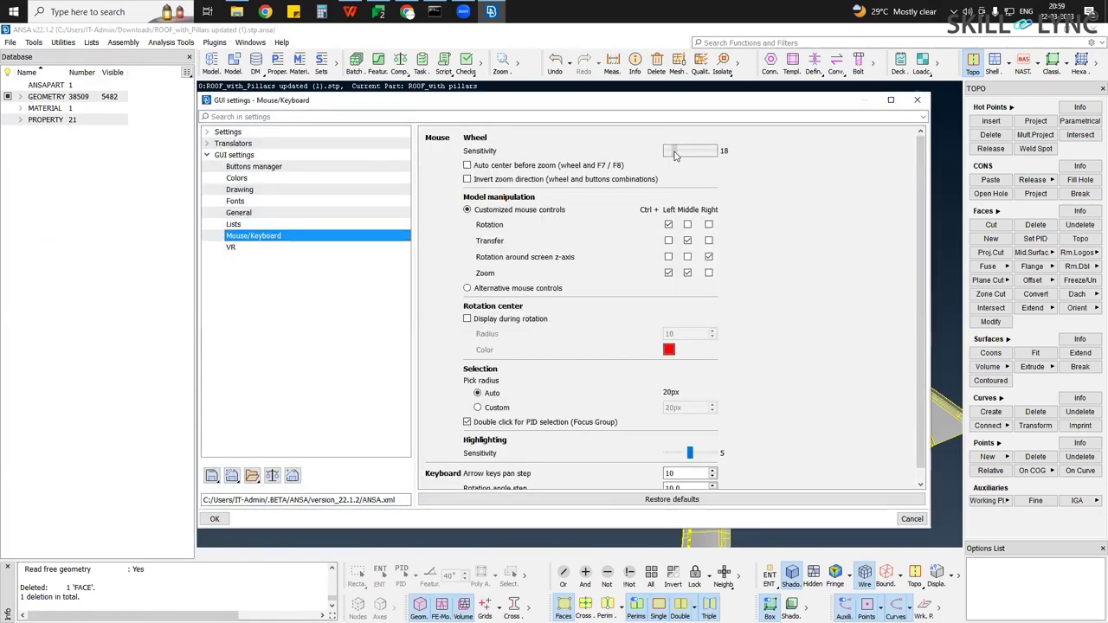
scroll(718, 233, "down", 1)
scroll(717, 234, "up", 1)
scroll(921, 401, "down", 1)
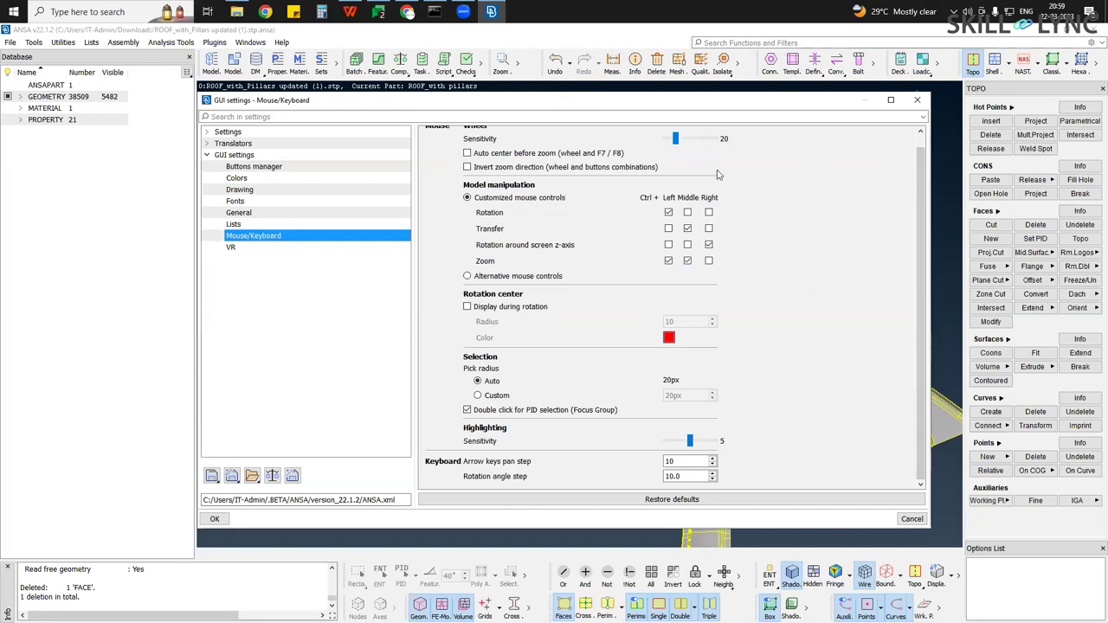
left_click_drag(674, 139, 674, 145)
left_click_drag(671, 144, 669, 144)
key("Right")
left_click(264, 167)
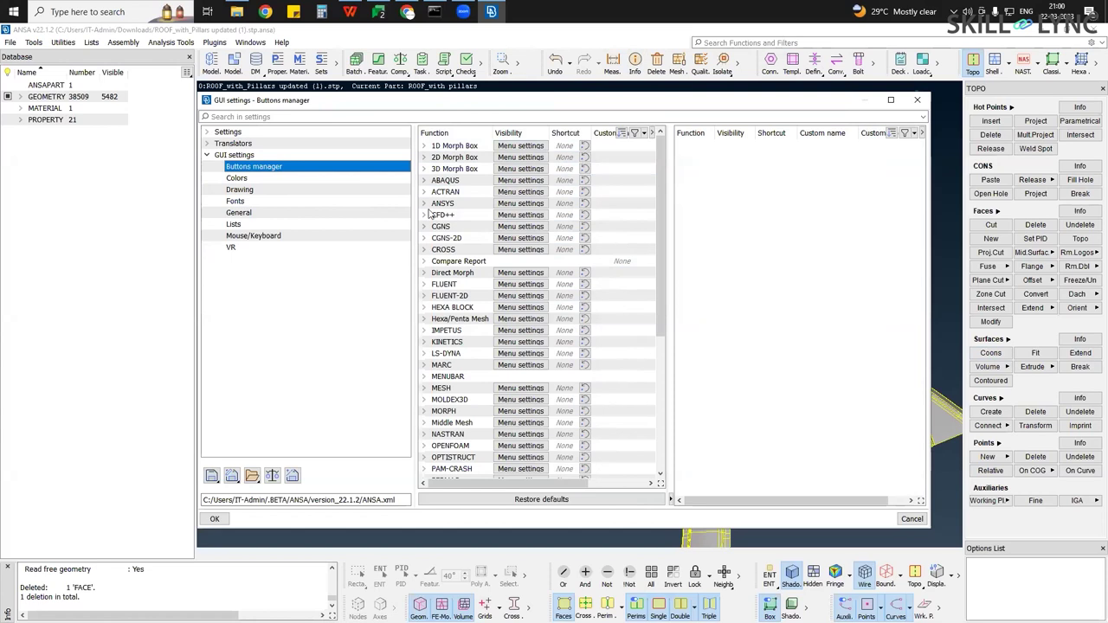
left_click(1001, 351)
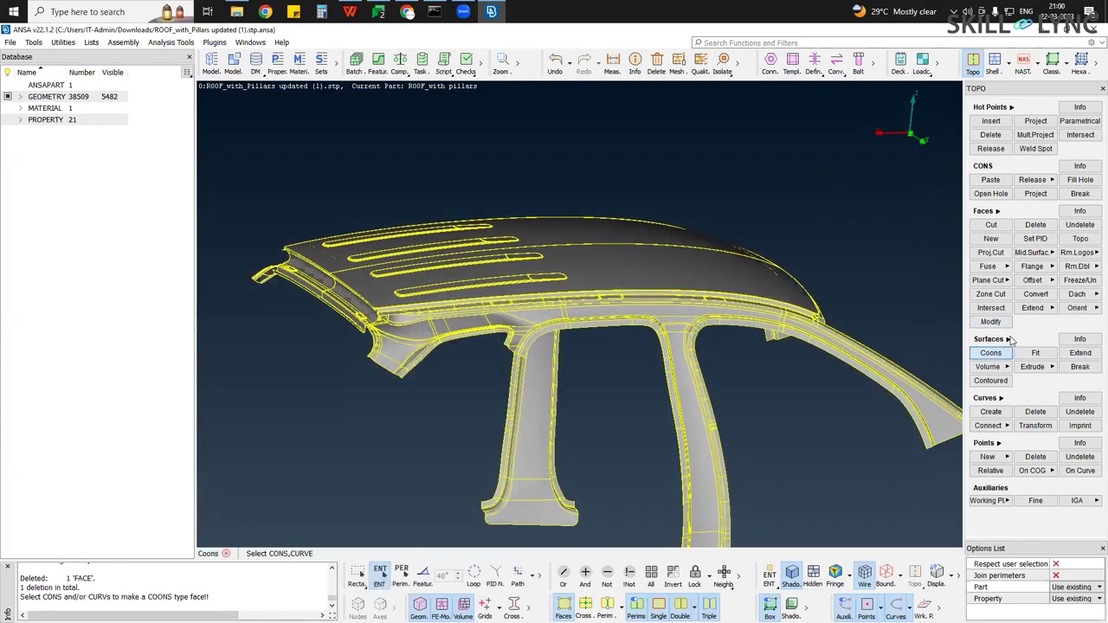
left_click(1008, 339)
left_click(879, 305)
left_click(1008, 340)
right_click(1045, 360)
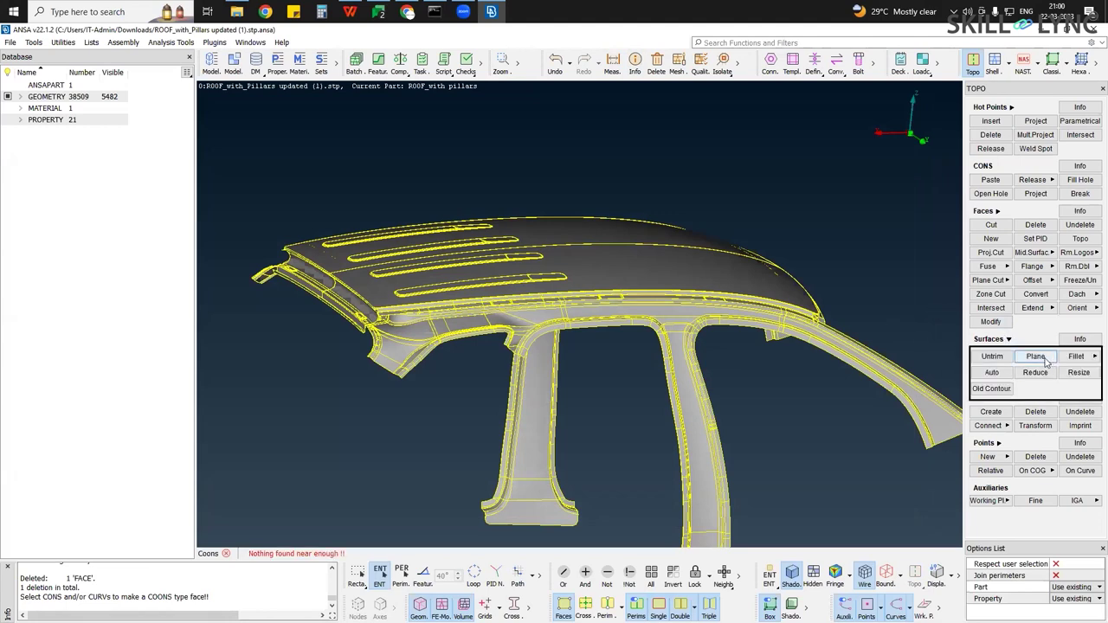
left_click(1036, 359)
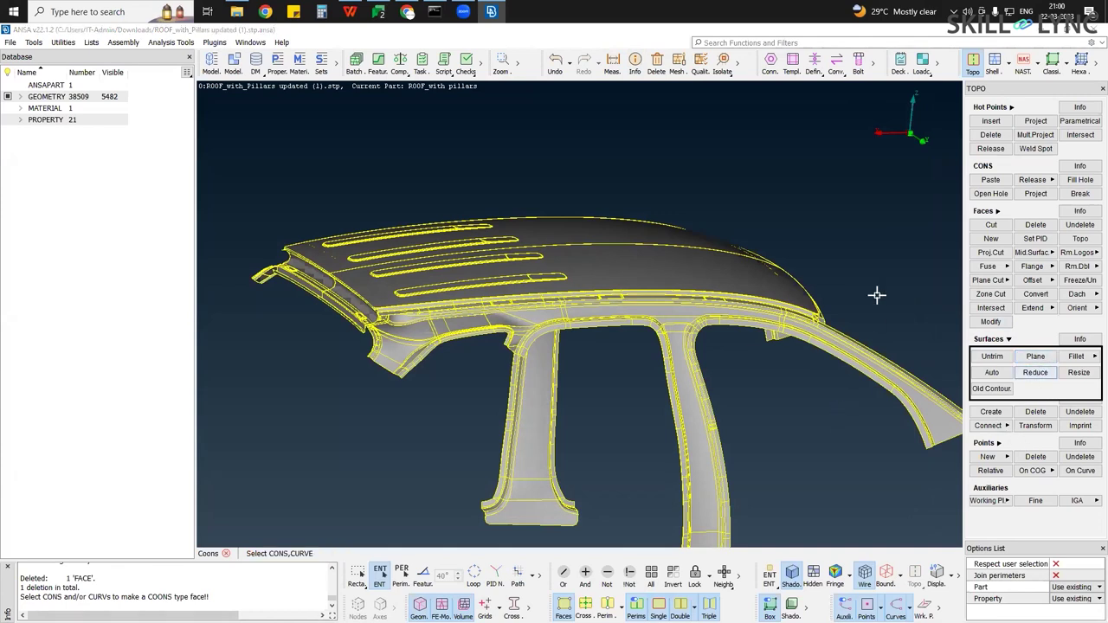
key("Escape")
type("`")
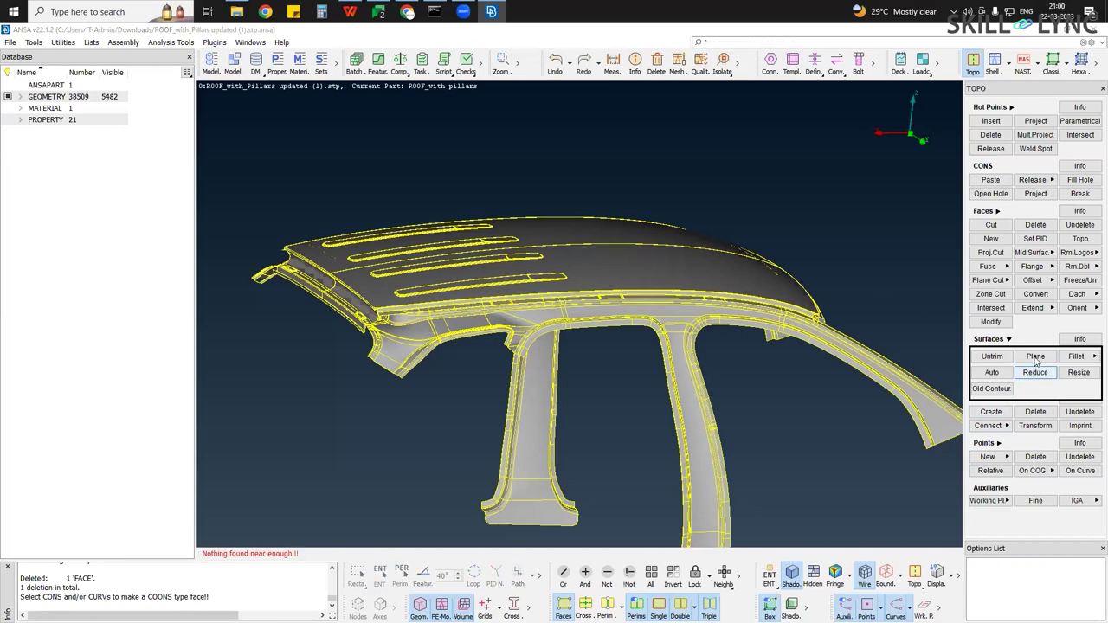
Unhide the Replace function in the Faces group and the Old Contour function in the Surfaces group
left_click(997, 211)
left_click(948, 186)
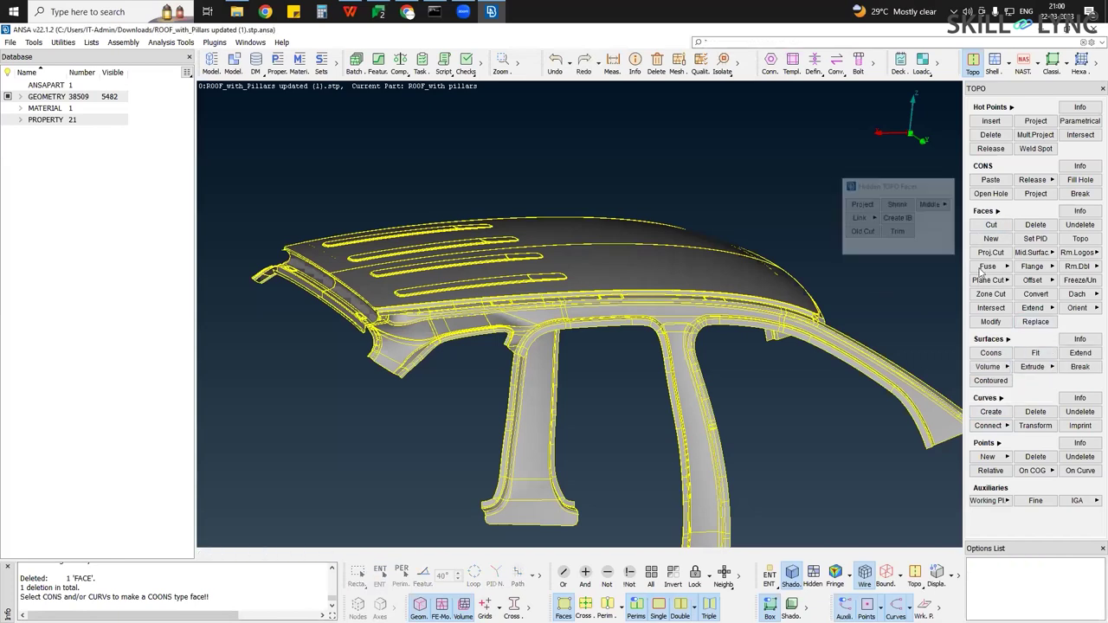
left_click(1004, 339)
right_click(867, 373)
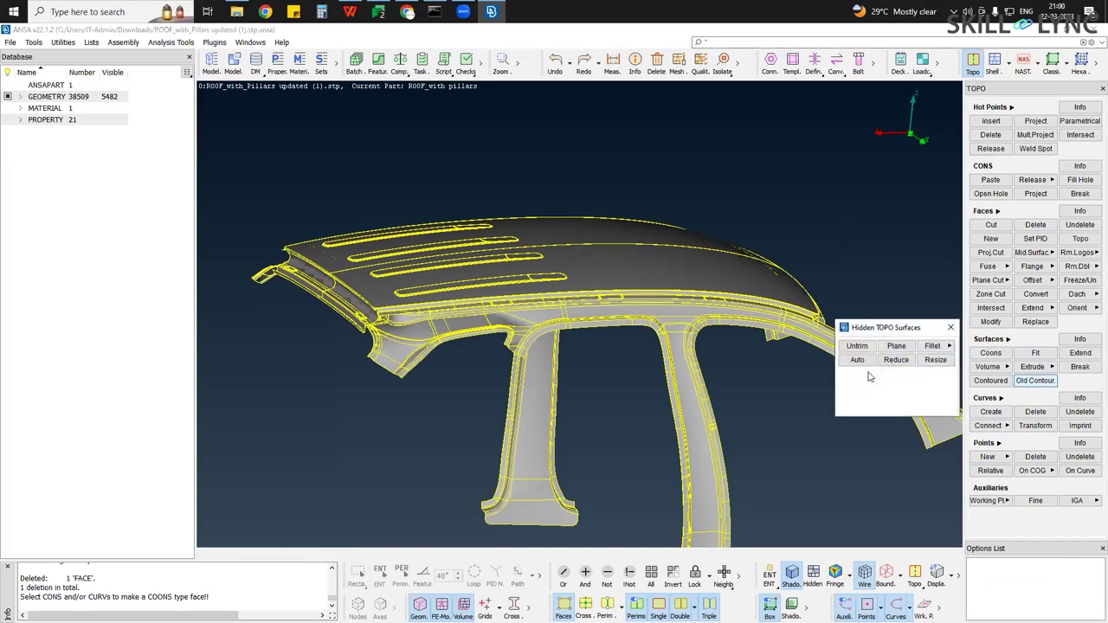
left_click(1036, 381)
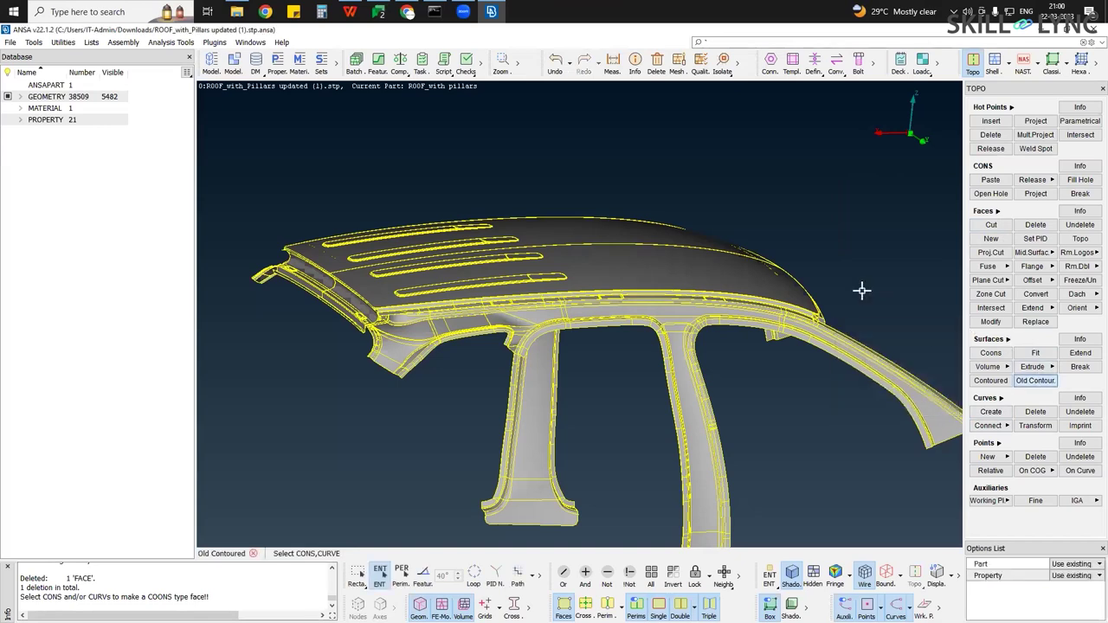
left_click(1006, 342)
left_click(950, 329)
Inspect the narrow thickness faces along the cut end of the front pillar corner and leave the Old Contour command
scroll(427, 325, "up", 6)
middle_click_drag(437, 343, 556, 239, "ctrl")
scroll(450, 339, "up", 2)
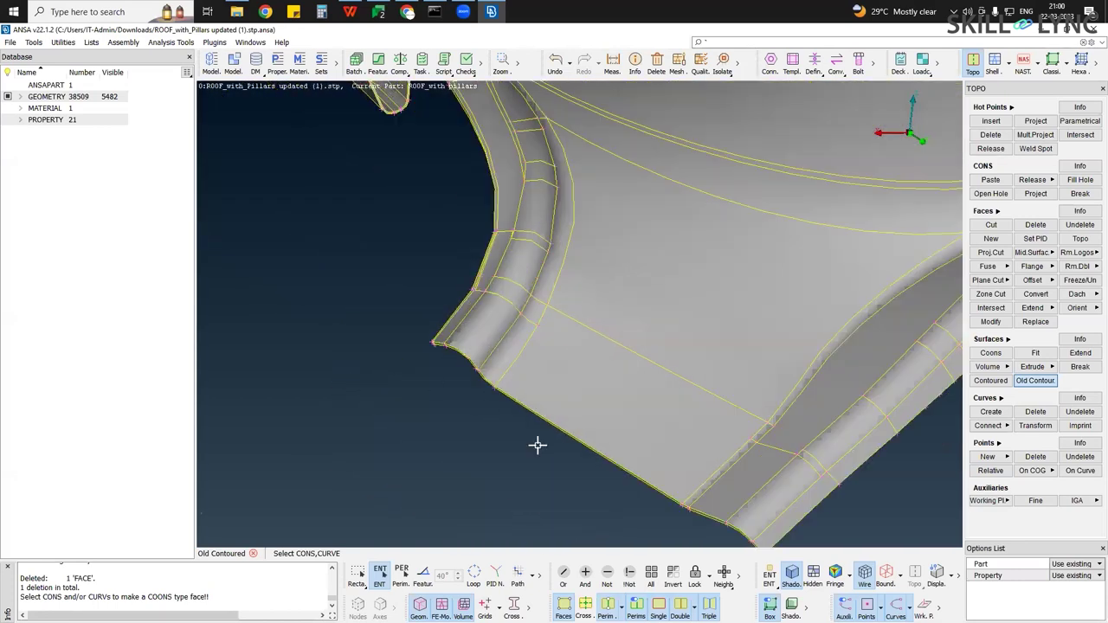
scroll(447, 338, "up", 5)
left_click_drag(492, 363, 392, 353, "ctrl")
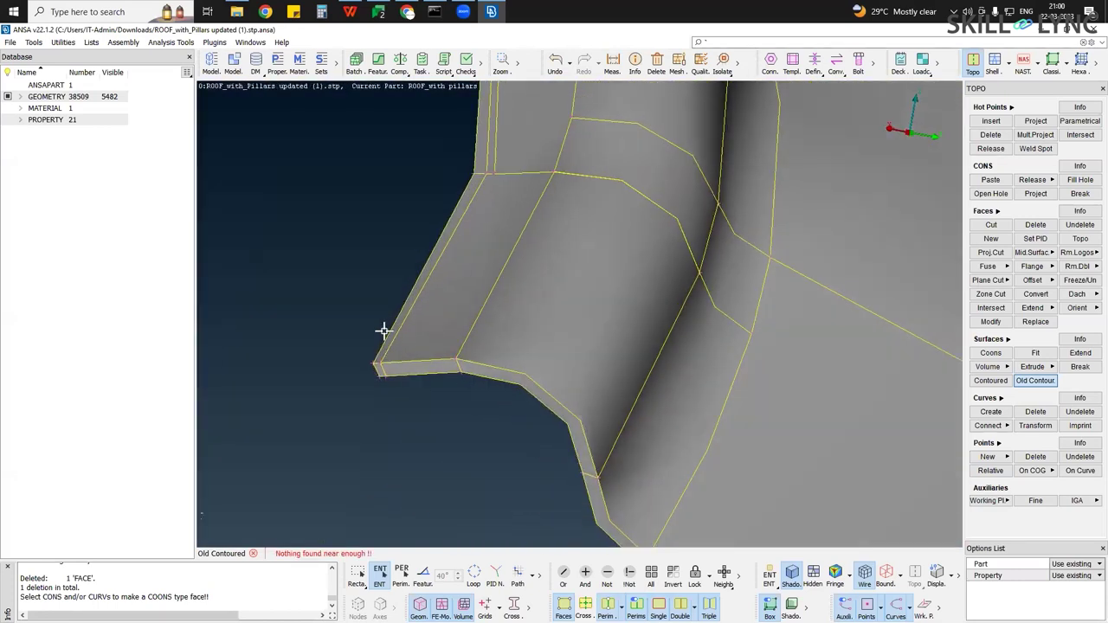
scroll(390, 372, "up", 3)
scroll(458, 398, "up", 3)
middle_click(453, 396)
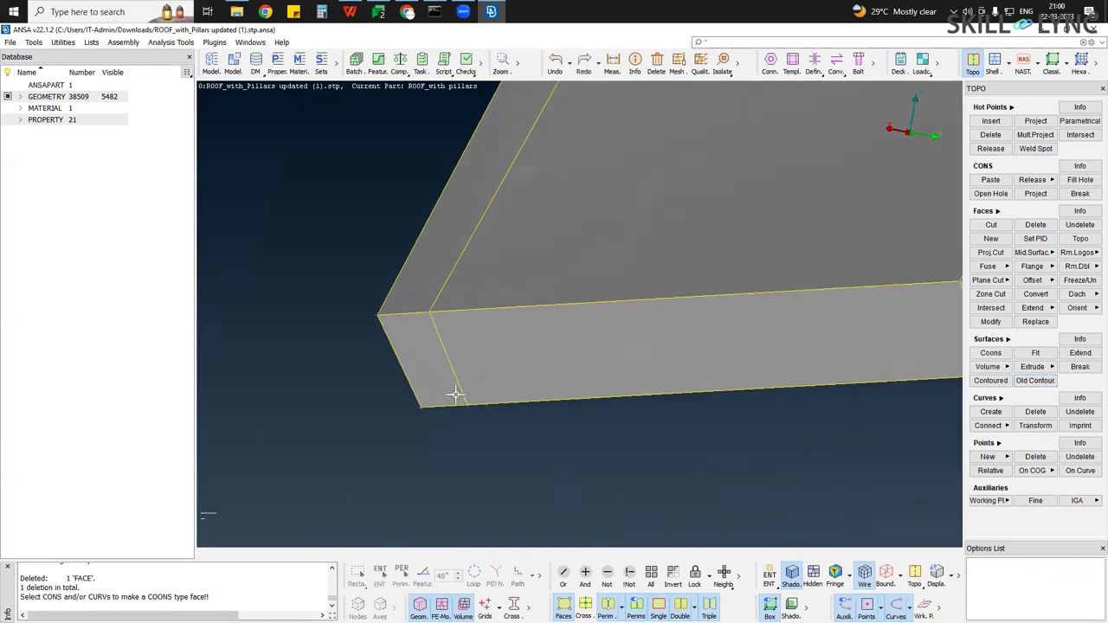
scroll(455, 395, "down", 4)
middle_click_drag(651, 382, 459, 266, "ctrl")
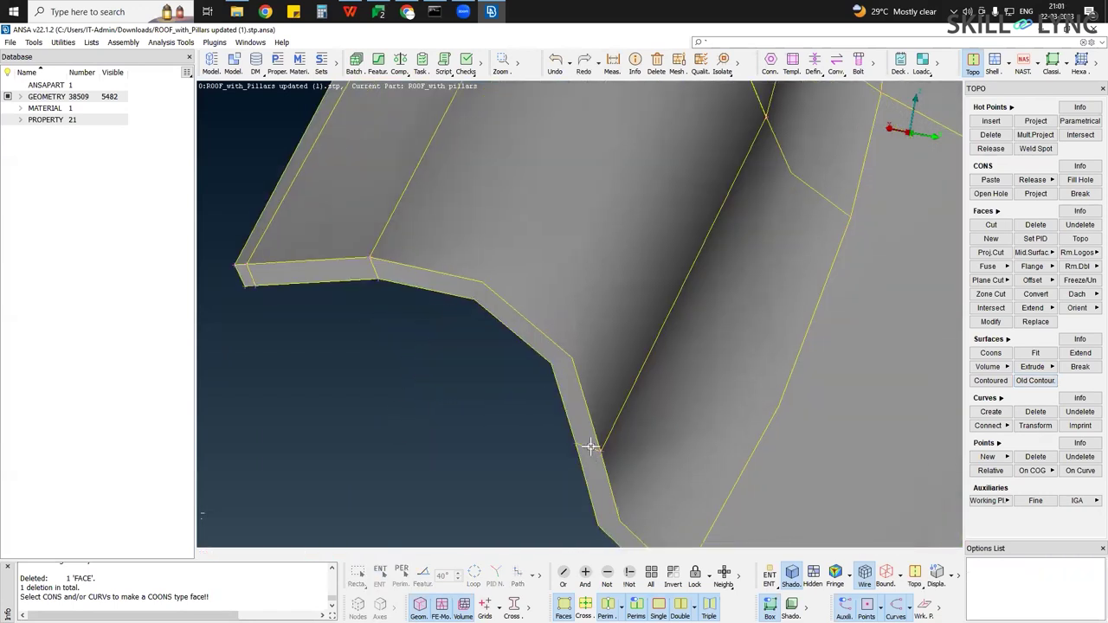
scroll(599, 452, "up", 5)
scroll(581, 455, "down", 3)
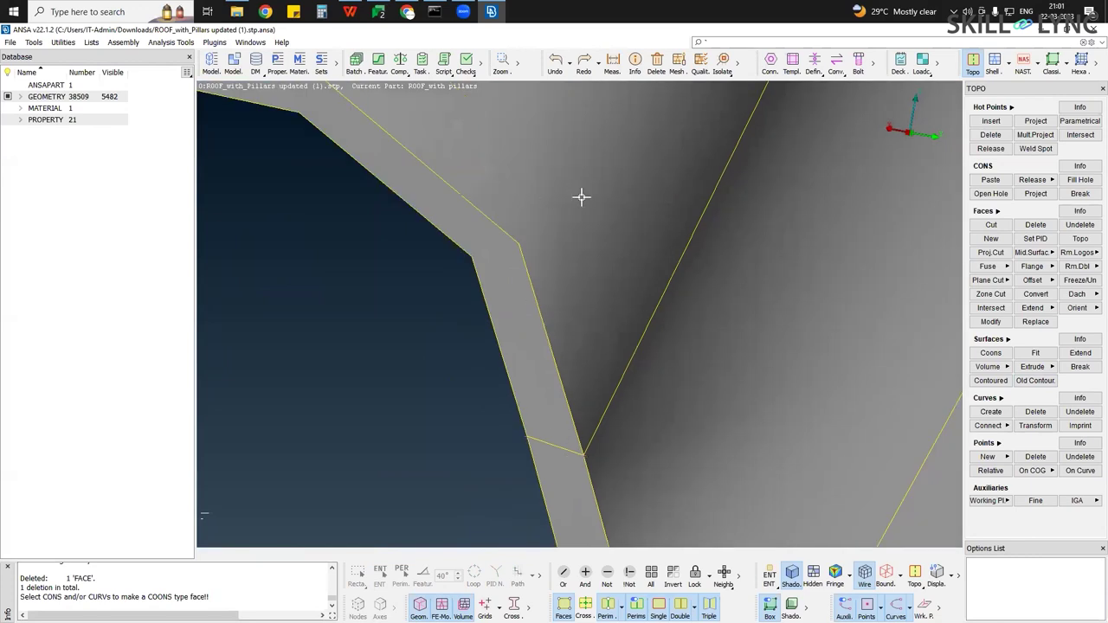
scroll(563, 261, "down", 6)
scroll(567, 267, "down", 2)
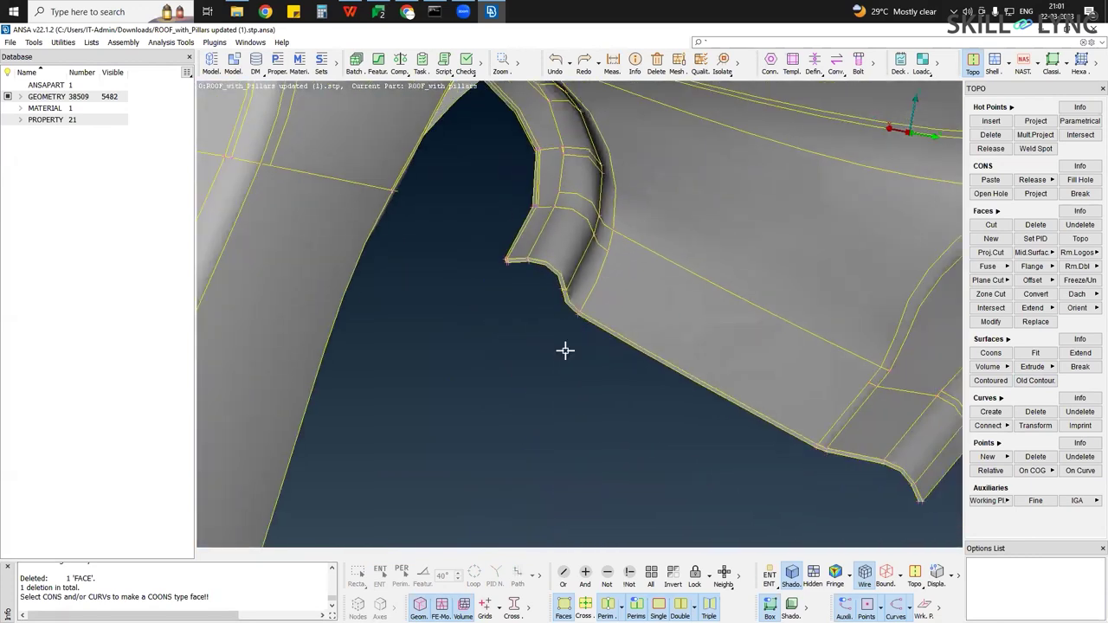
scroll(564, 349, "down", 3)
scroll(588, 333, "up", 1)
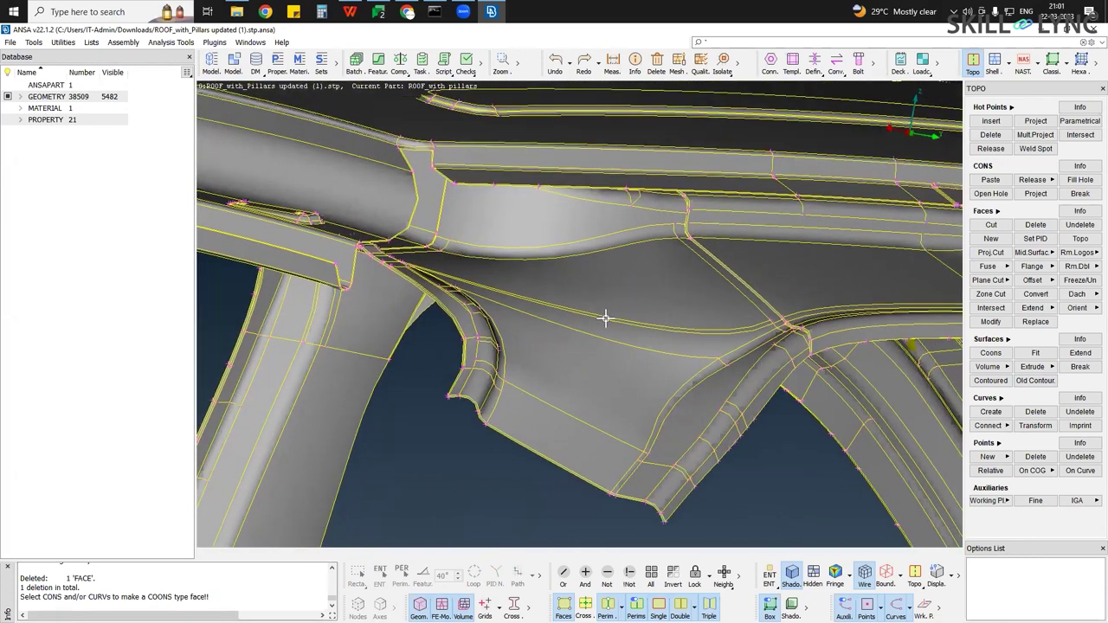
scroll(591, 336, "down", 2)
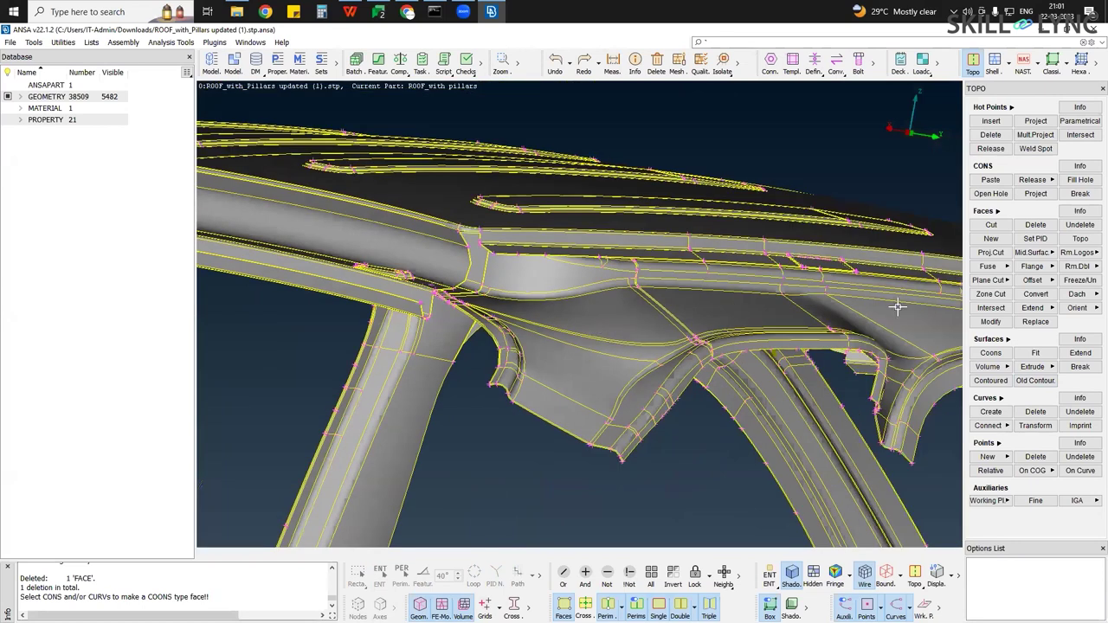
scroll(911, 285, "down", 5)
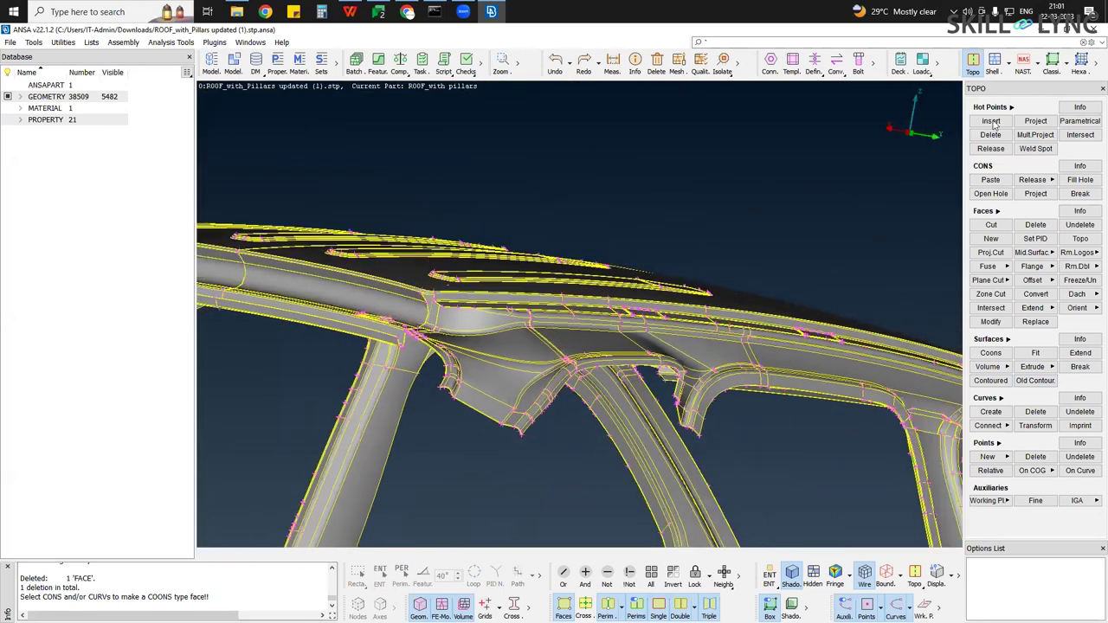
left_click_drag(994, 119, 995, 137, "ctrl")
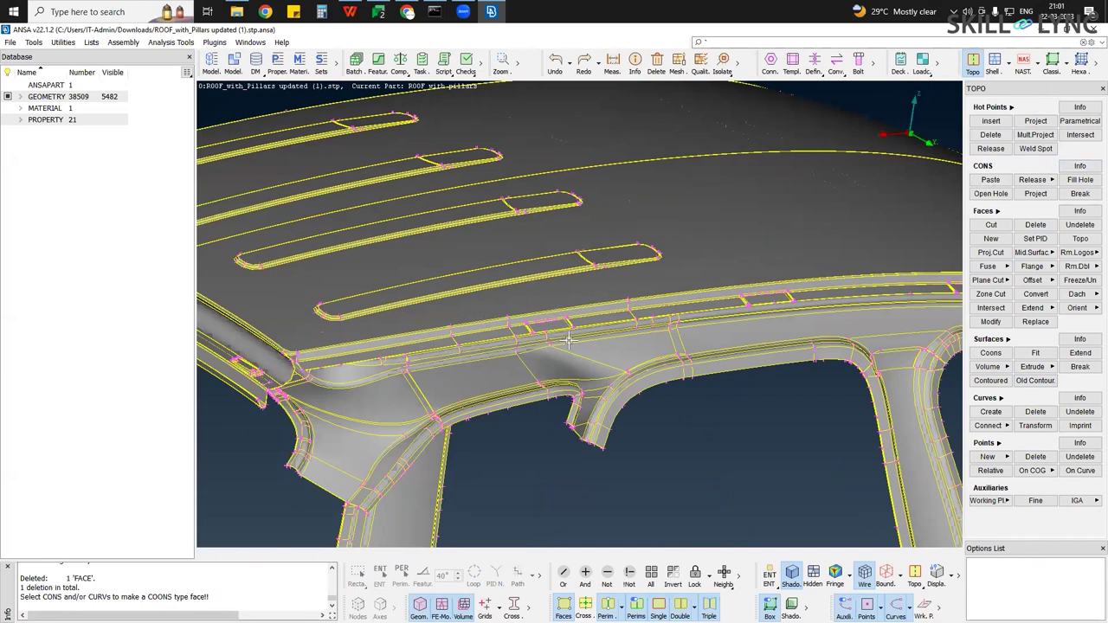
left_click(993, 183)
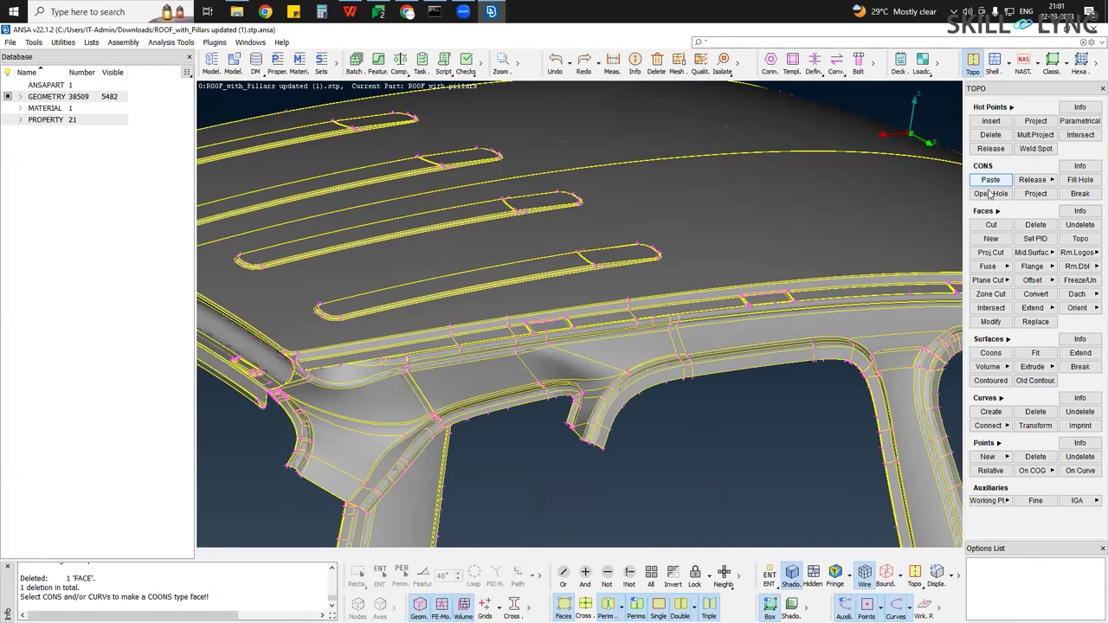
left_click(1039, 180)
left_click(1007, 294)
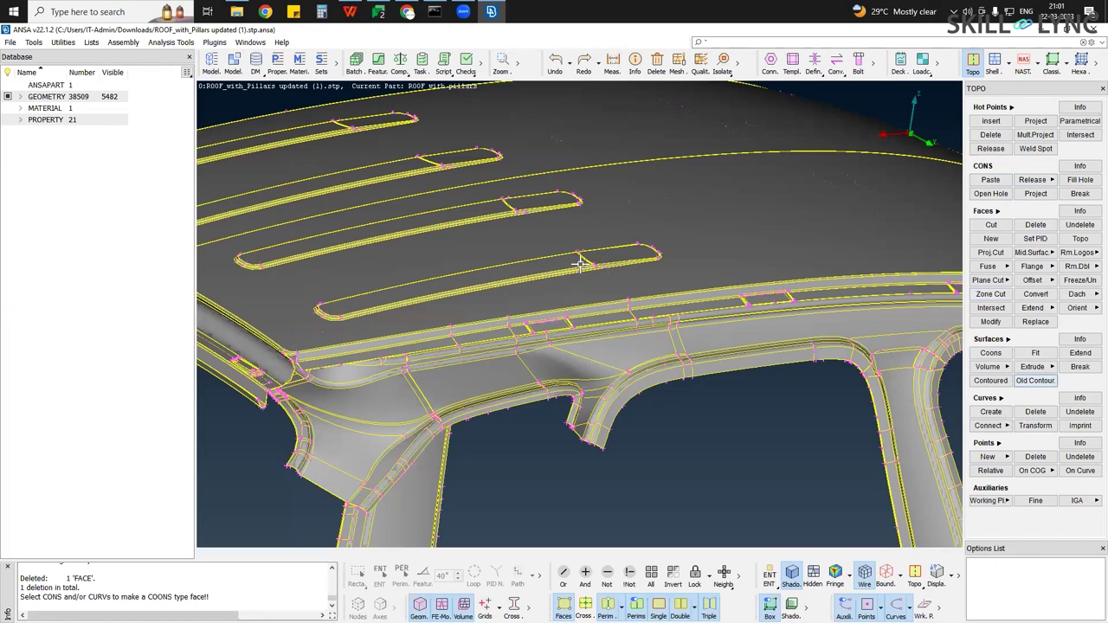
Switch from the TOPO module to the shell mesh module and examine the meshed perimeters along the roof slots and side rail
scroll(417, 365, "up", 1)
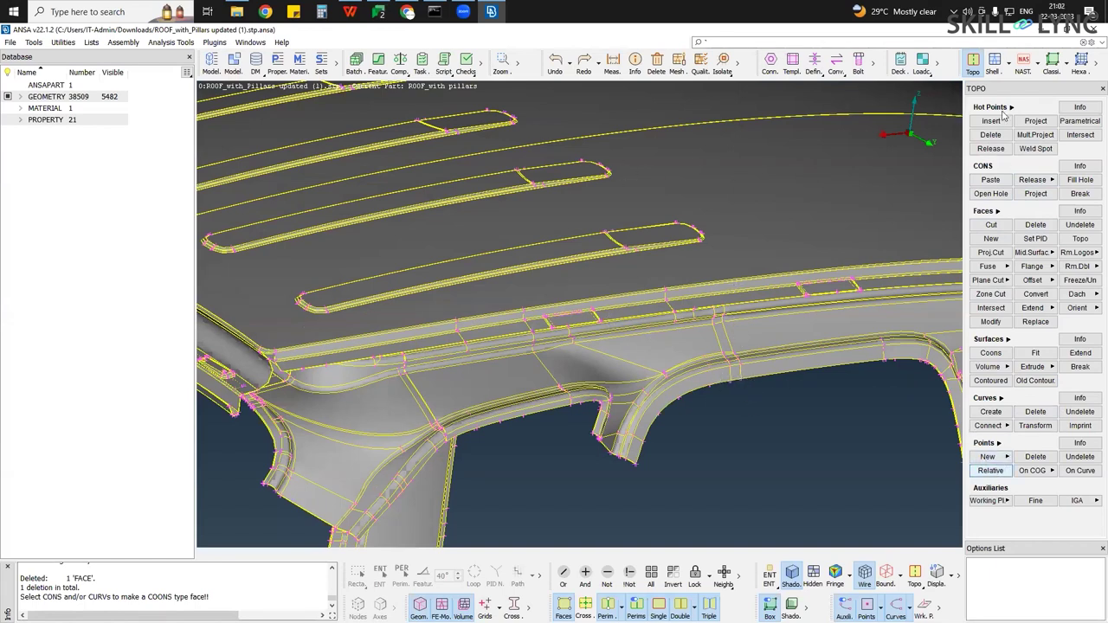
left_click(987, 456)
left_click(1008, 68)
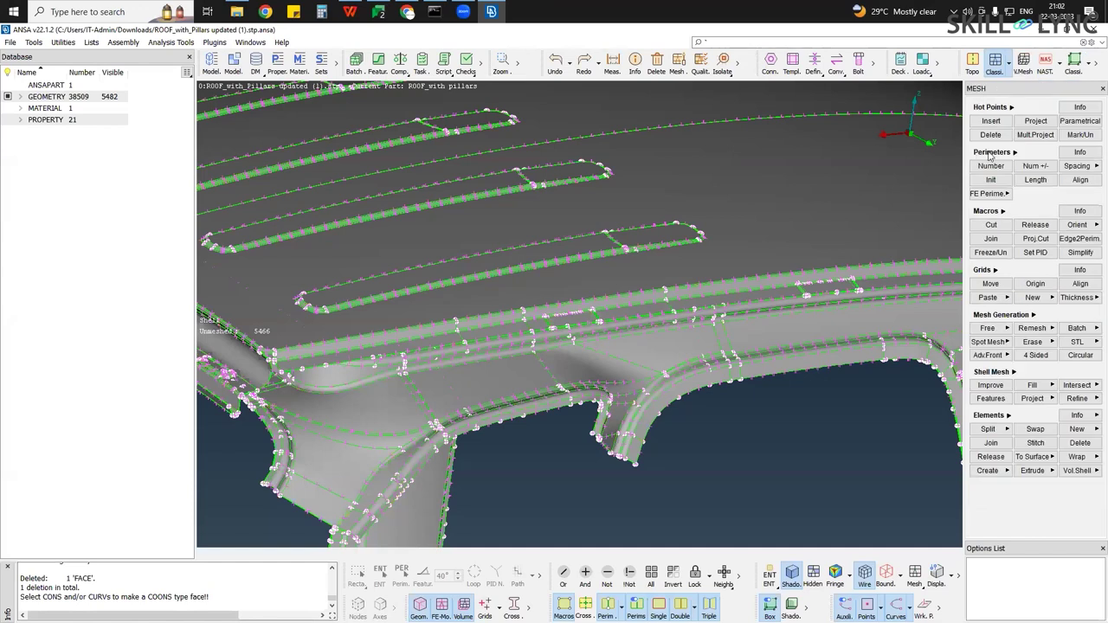
left_click(972, 62)
scroll(474, 253, "up", 5)
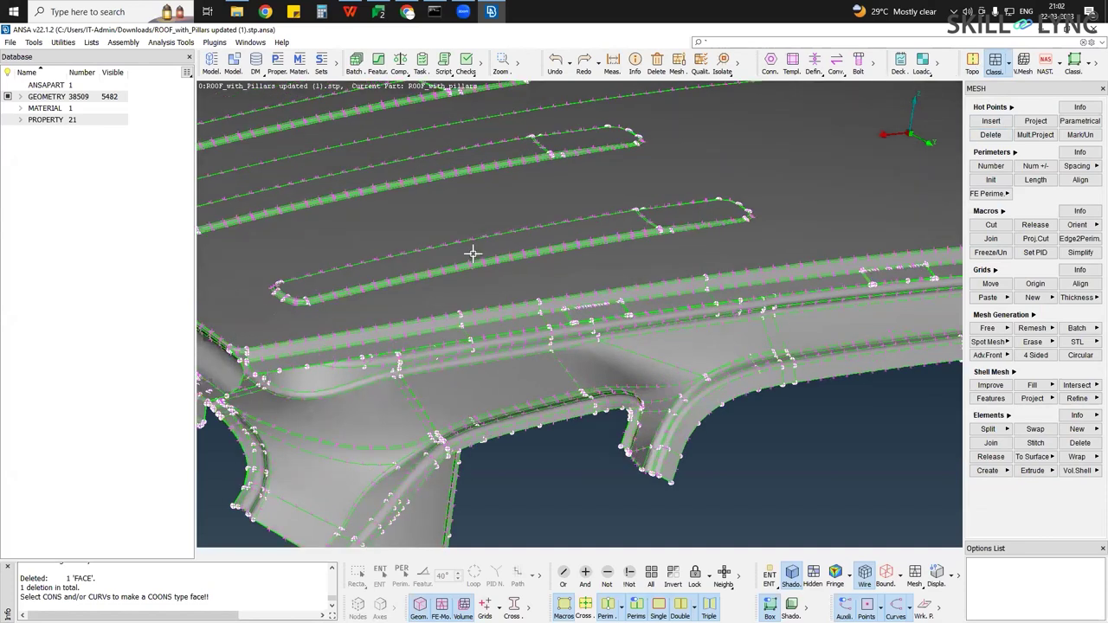
scroll(474, 245, "up", 1)
scroll(474, 246, "up", 2)
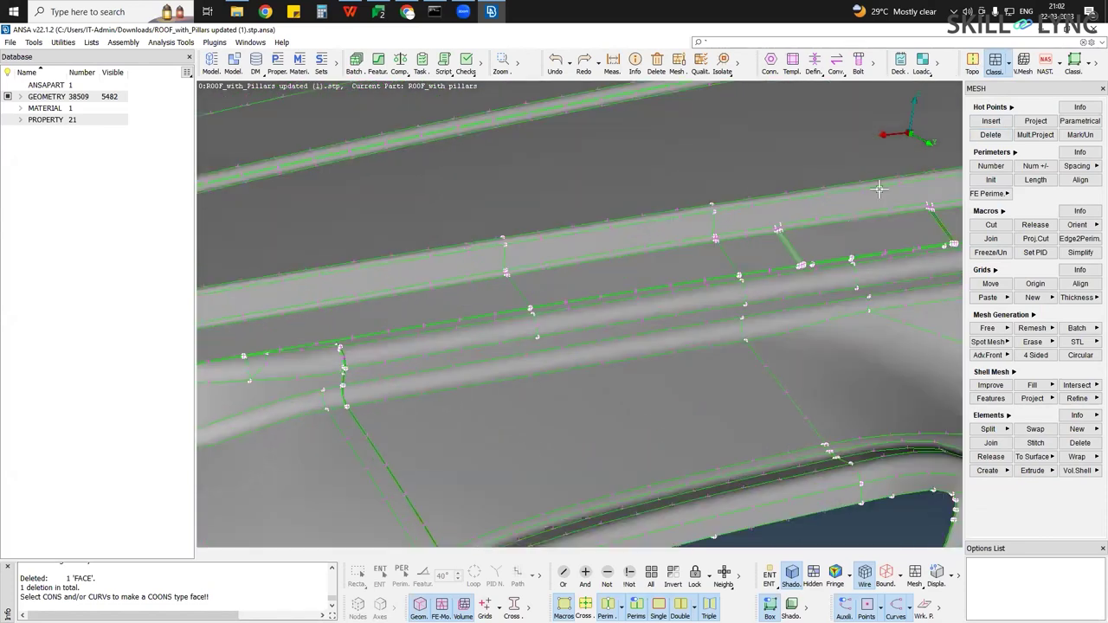
Return to the TOPO module and inspect the CONS and hot points on the roof's side rail up close
left_click(972, 62)
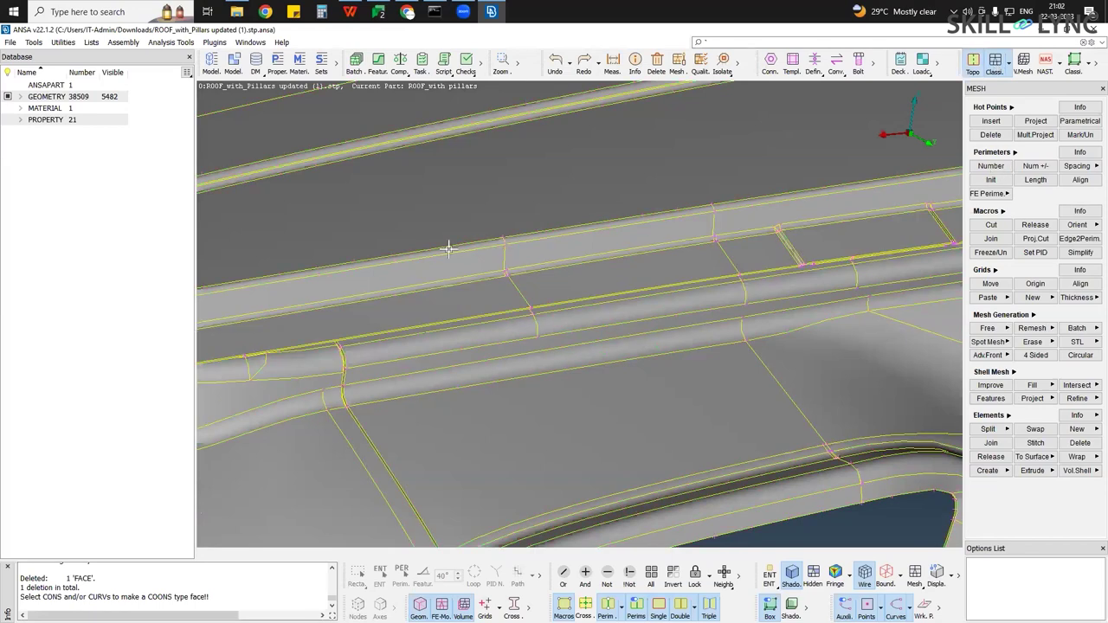
scroll(463, 250, "up", 1)
scroll(463, 250, "up", 1)
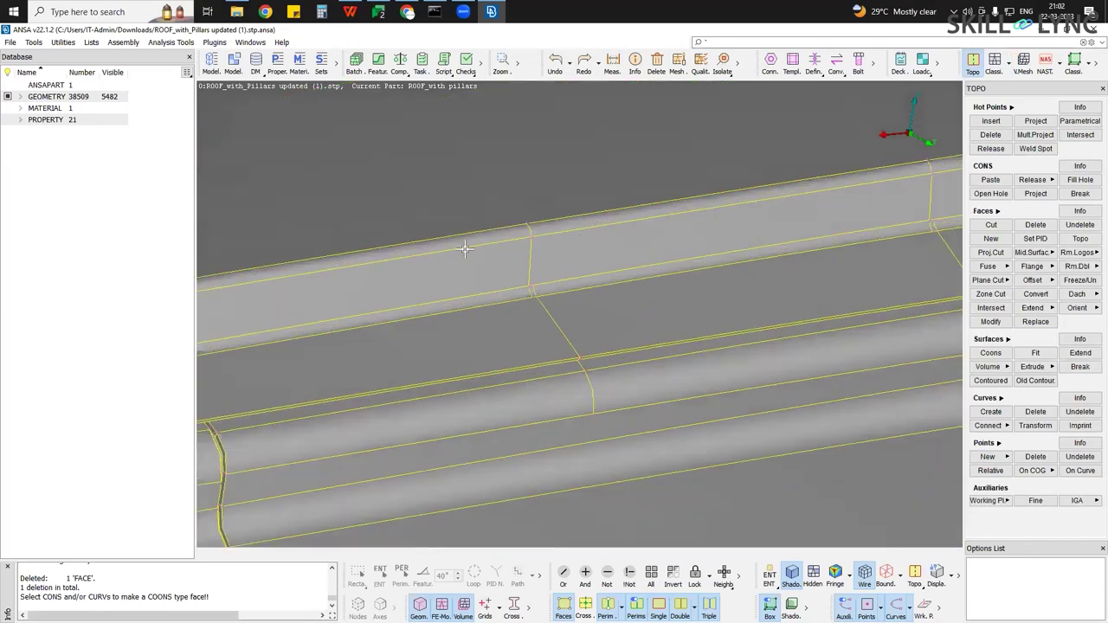
scroll(465, 249, "up", 1)
Compare the roof rail's display in the mesh and TOPO modules, finishing in the mesh module
left_click(996, 63)
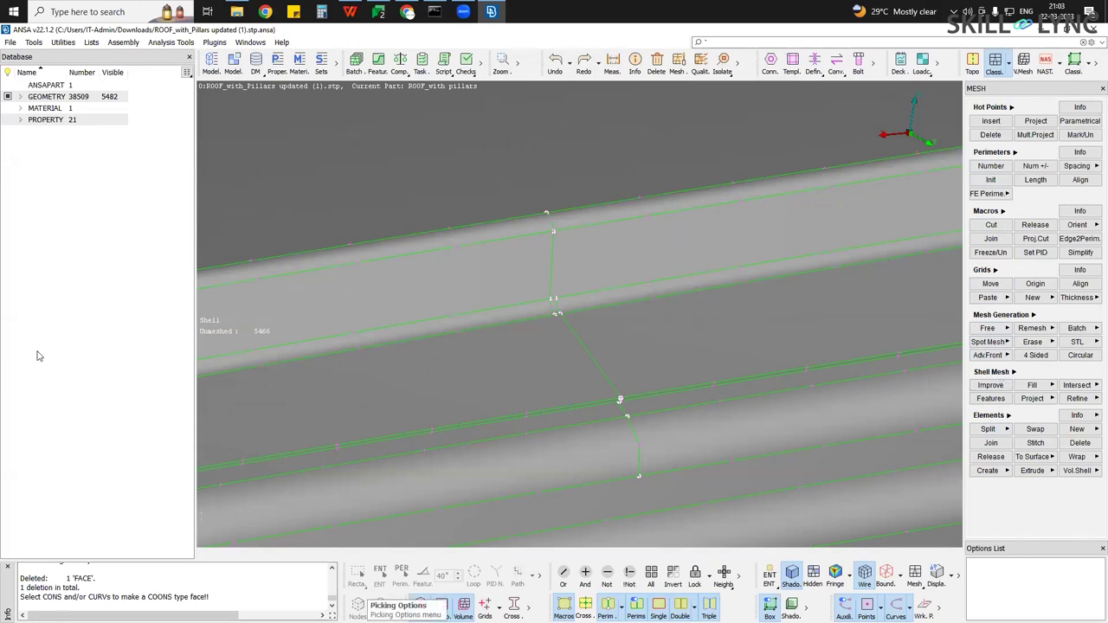
scroll(678, 354, "down", 6)
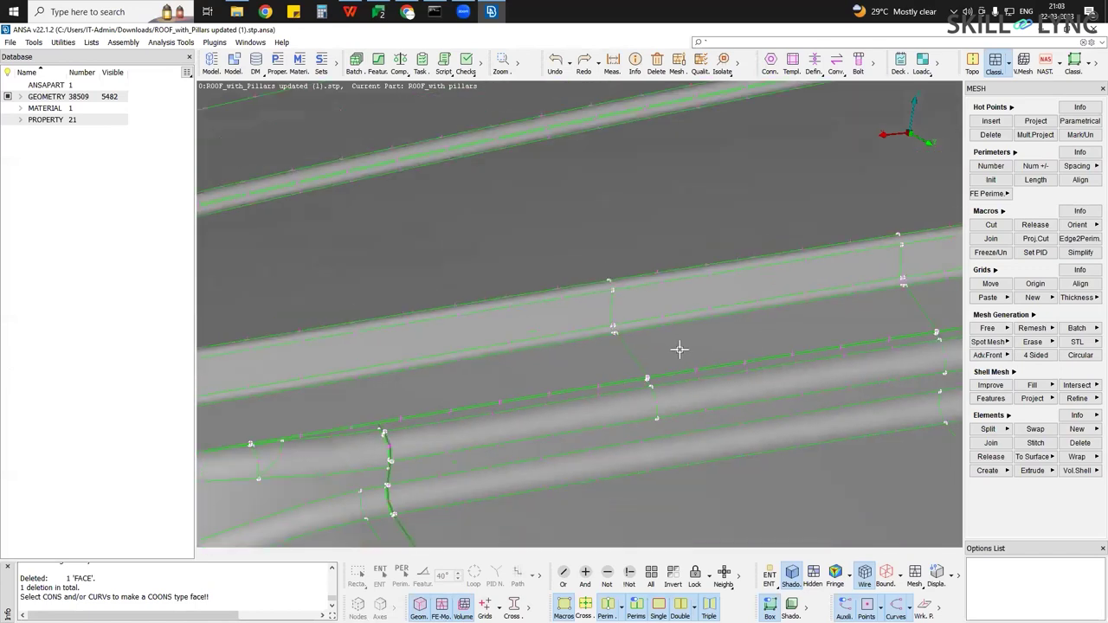
scroll(679, 350, "down", 5)
left_click(973, 62)
left_click(996, 68)
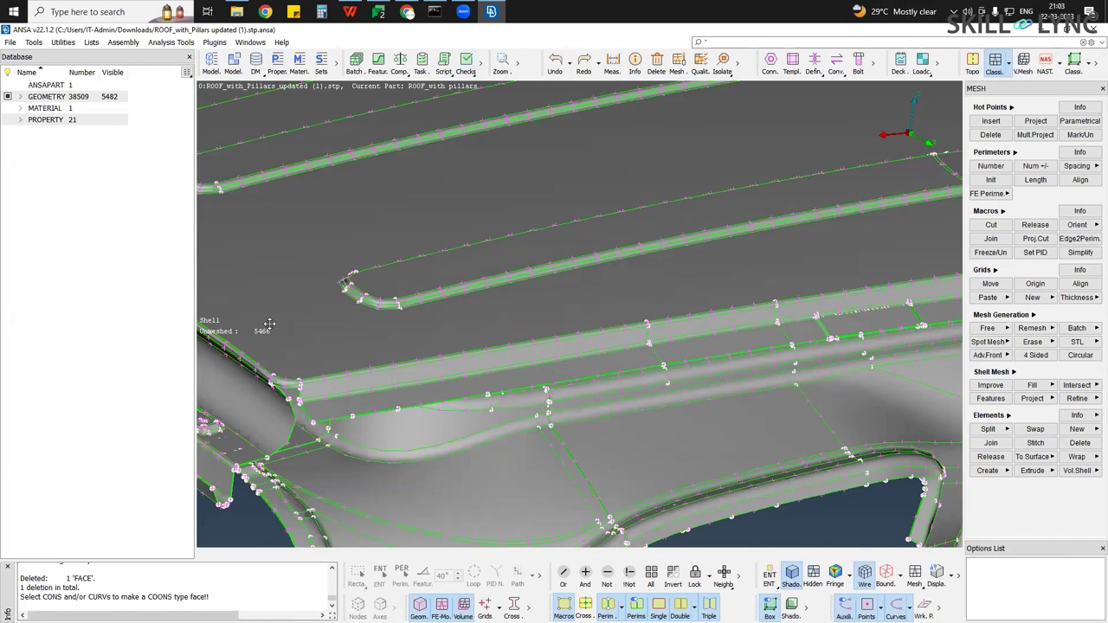
Go through the Or, And, Not and !Not visibility functions without picking any entity
left_click(563, 574)
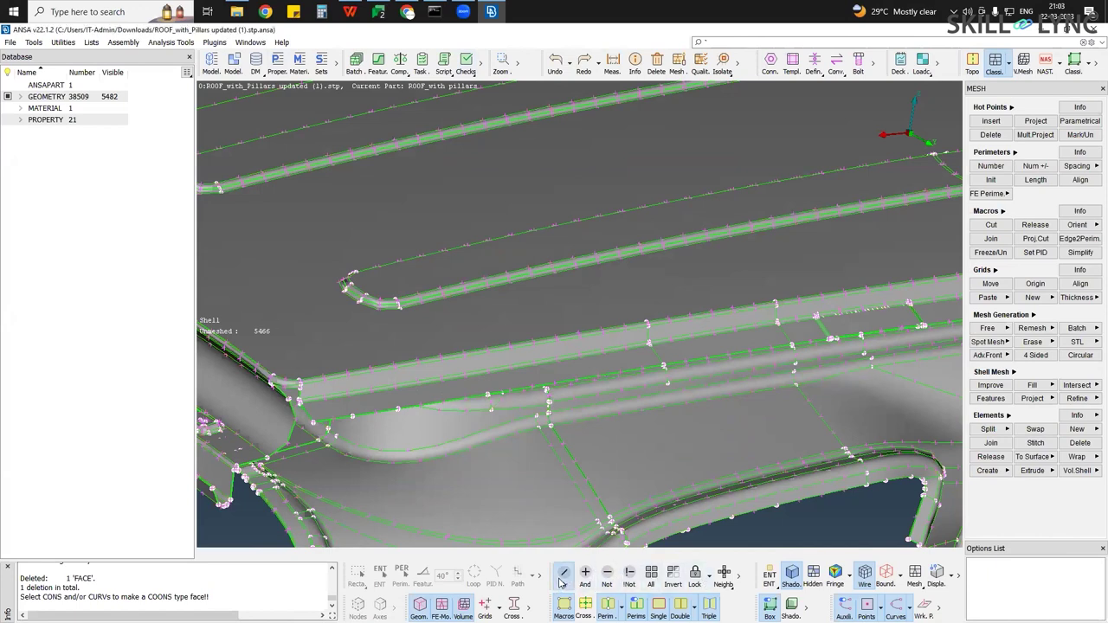
left_click(585, 575)
left_click(607, 574)
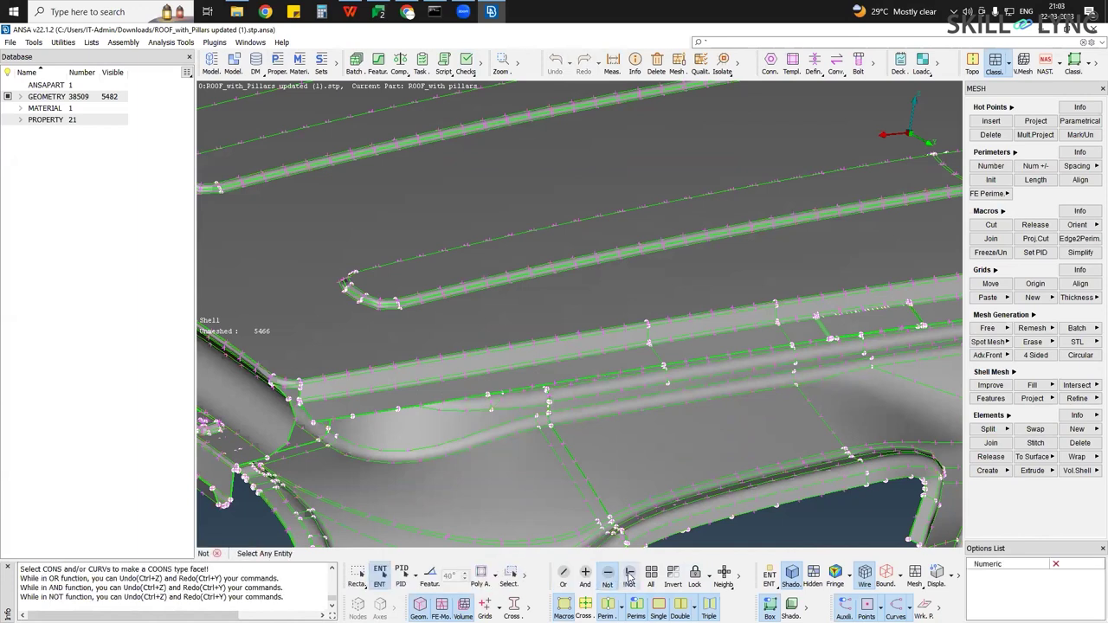
left_click(630, 574)
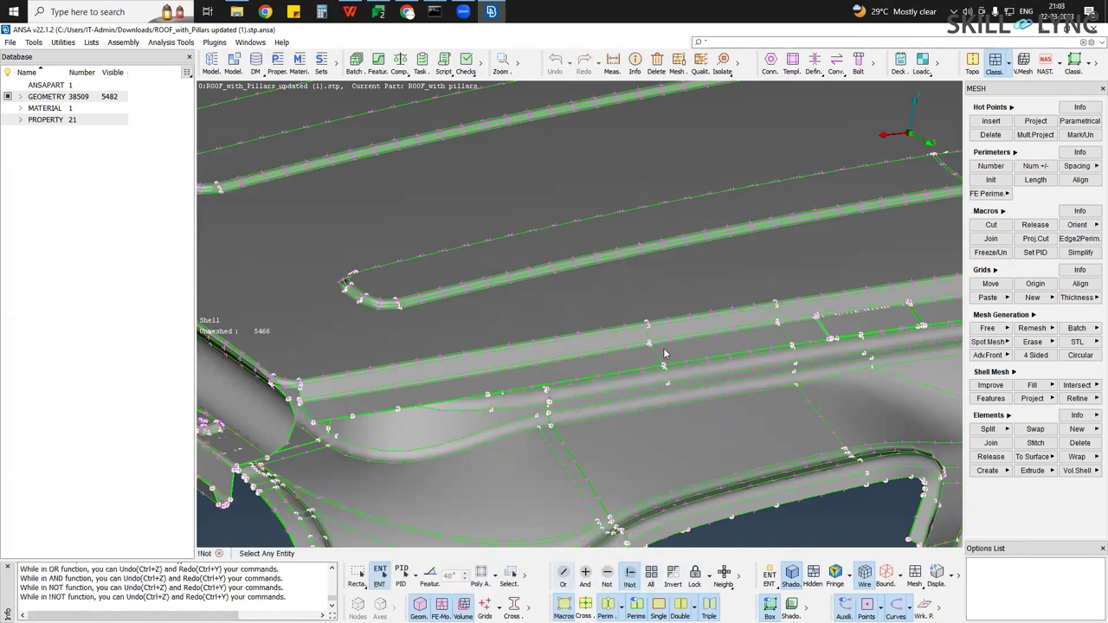
Isolate the roof panel face containing the two slot openings with the Or function and view its whole outline
left_click(564, 574)
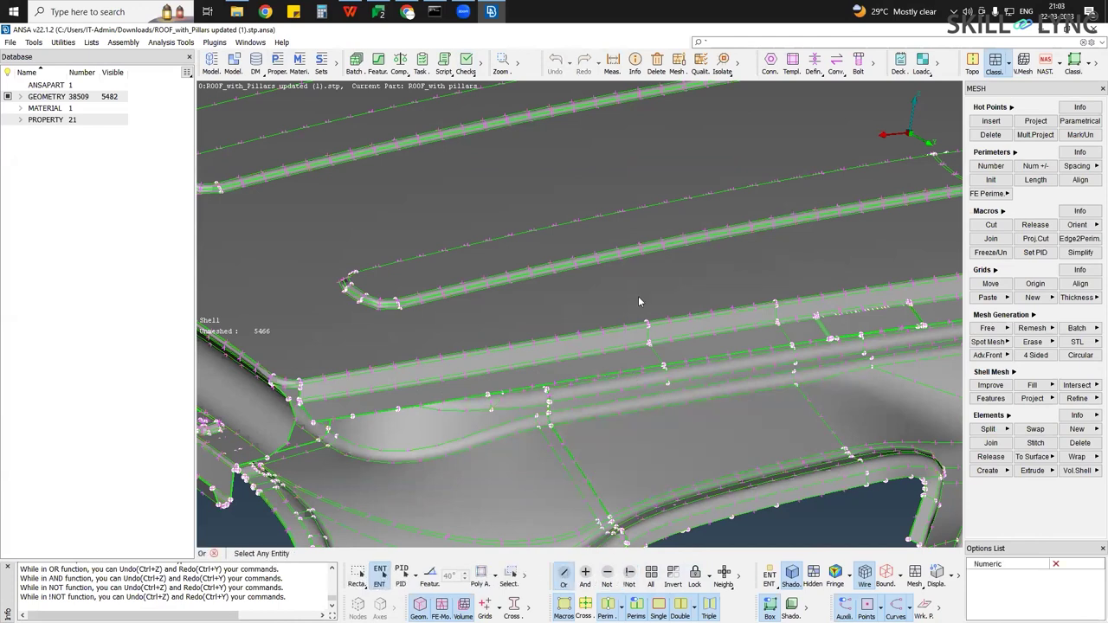
scroll(644, 305, "up", 3)
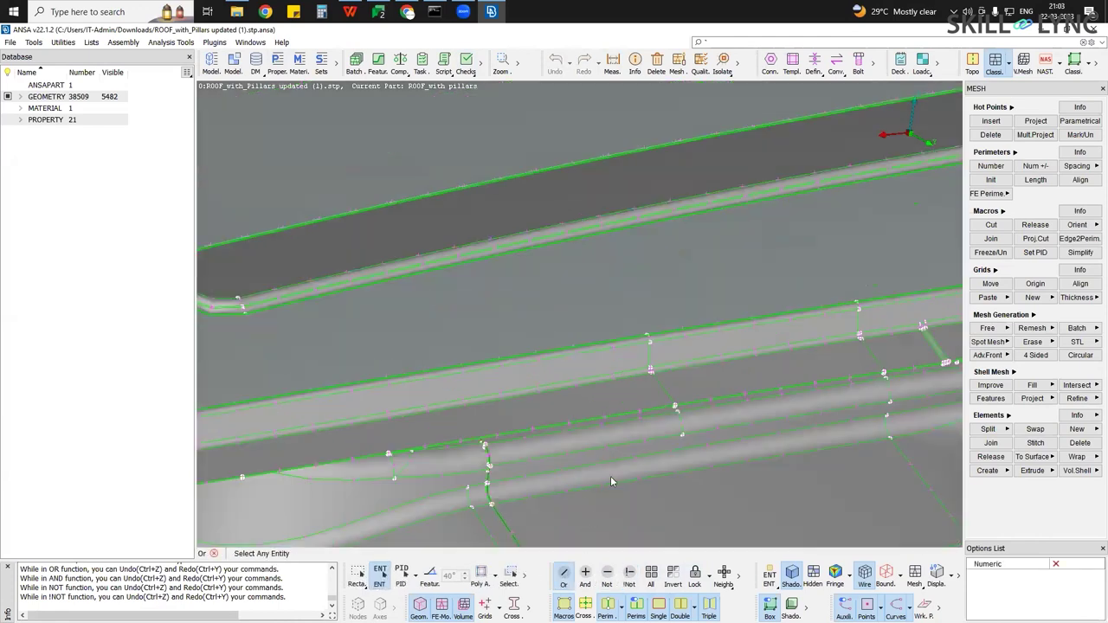
scroll(647, 349, "up", 1)
left_click(666, 339)
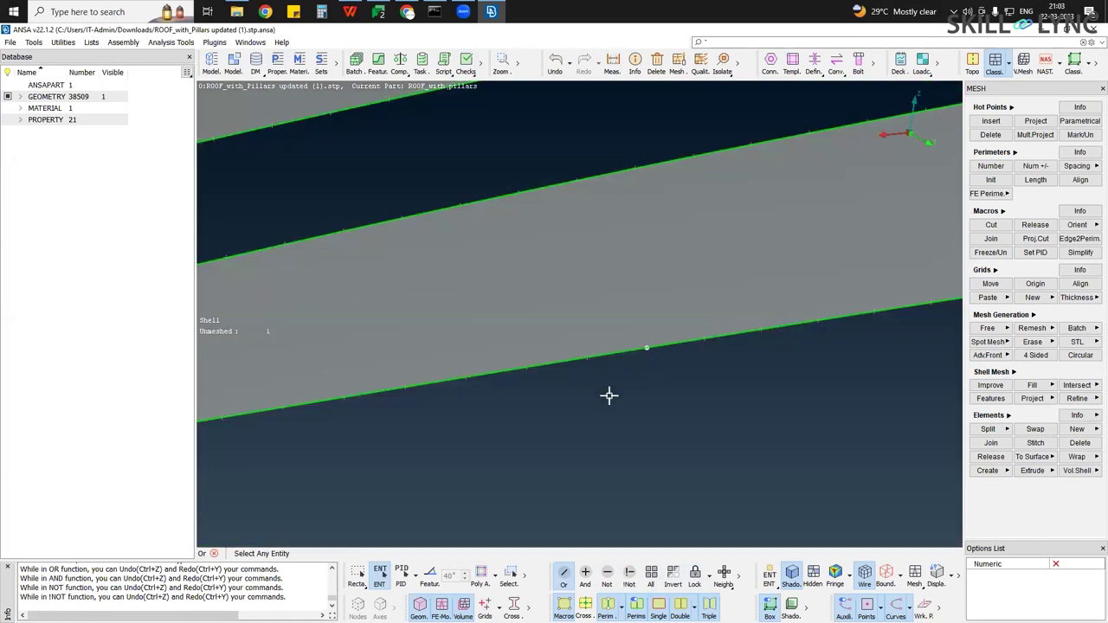
scroll(607, 397, "down", 3)
scroll(605, 398, "down", 4)
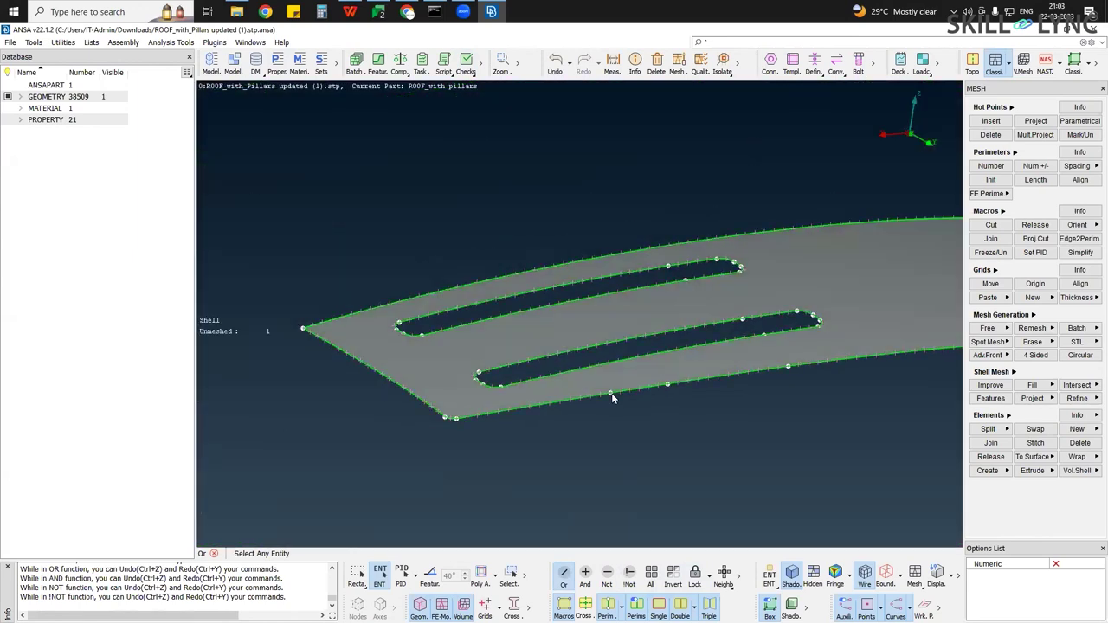
scroll(610, 399, "up", 4)
scroll(607, 399, "down", 4)
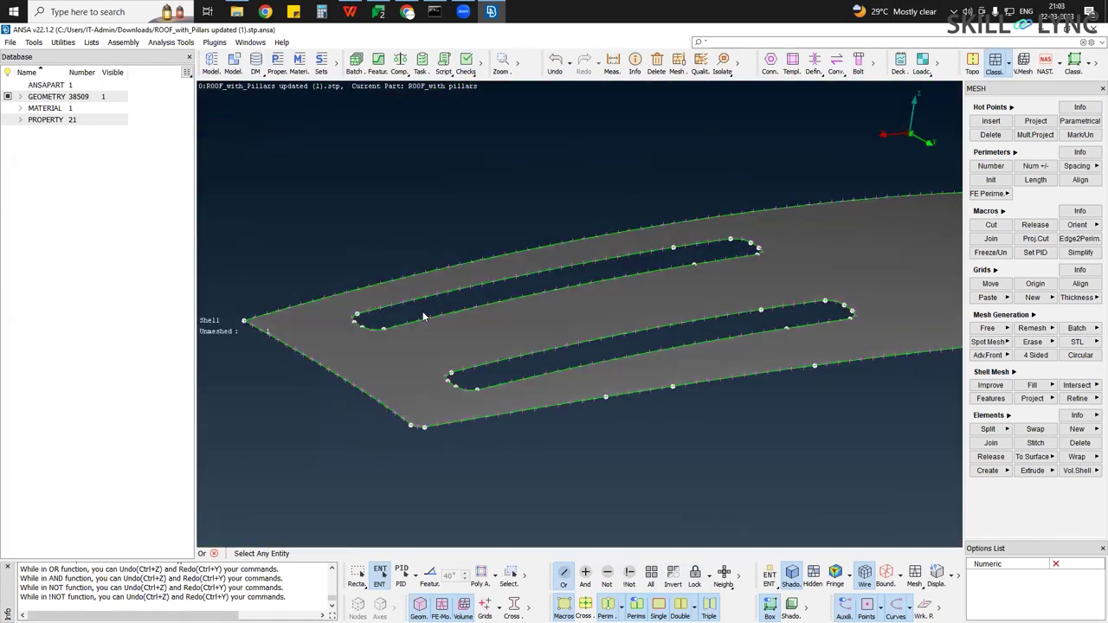
left_click(605, 381)
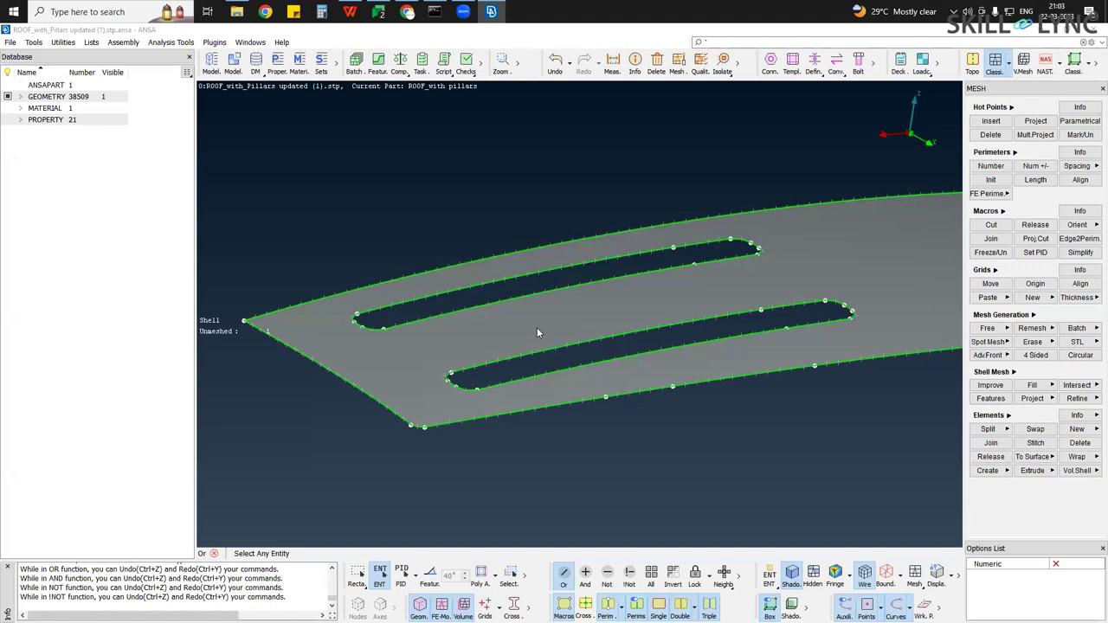
Show all entities again and try the And function on the narrow face along the roof's side rail
left_click(652, 574)
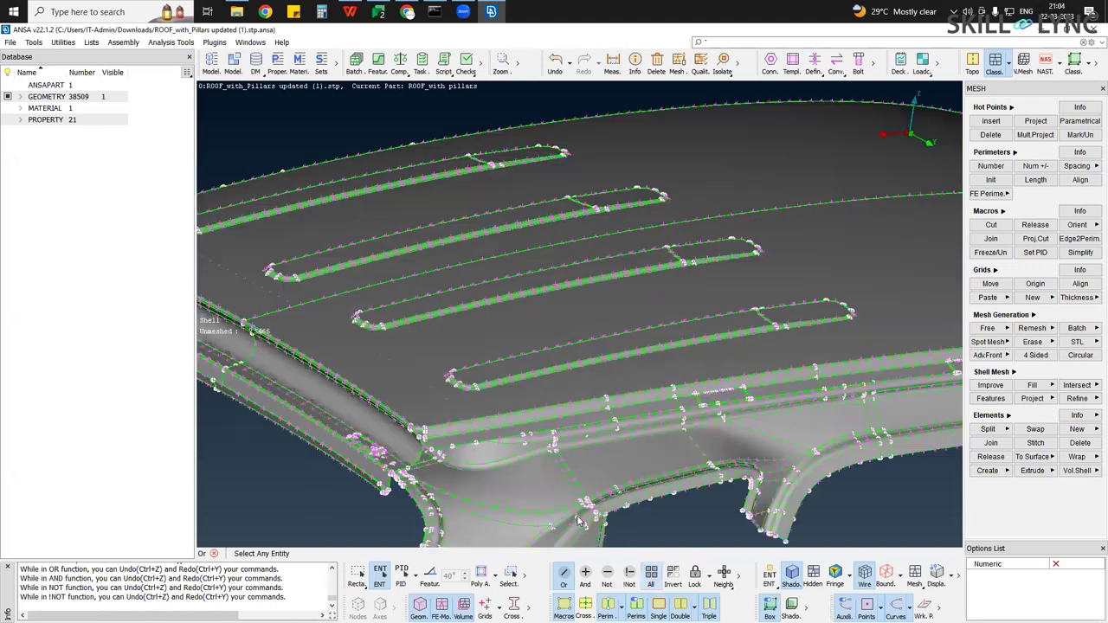
scroll(580, 393, "up", 1)
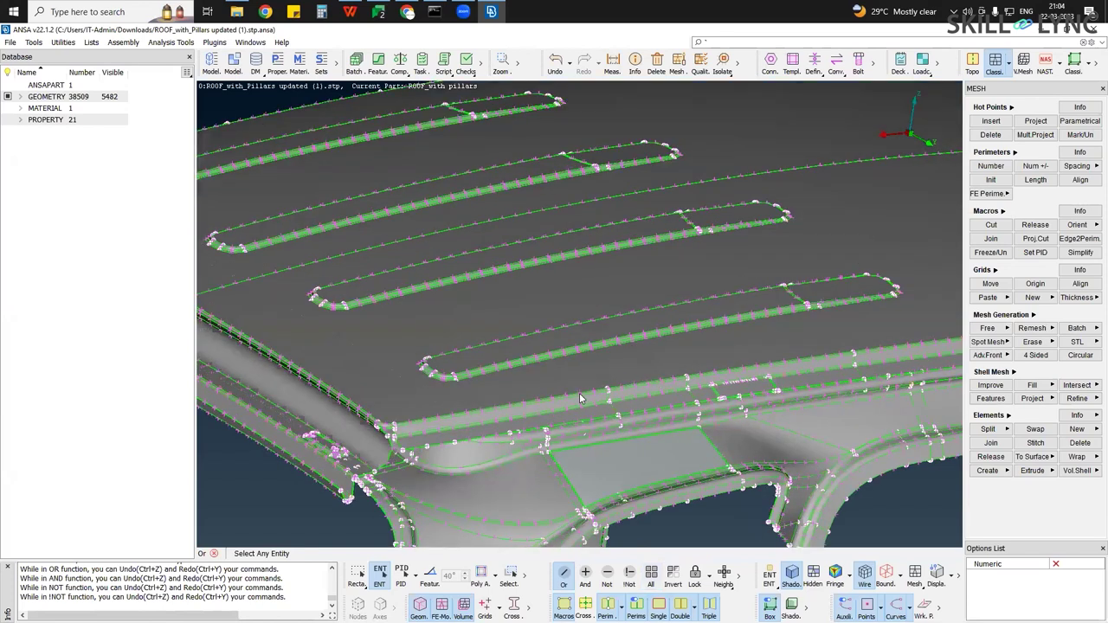
left_click(586, 574)
scroll(580, 415, "up", 2)
scroll(580, 419, "up", 5)
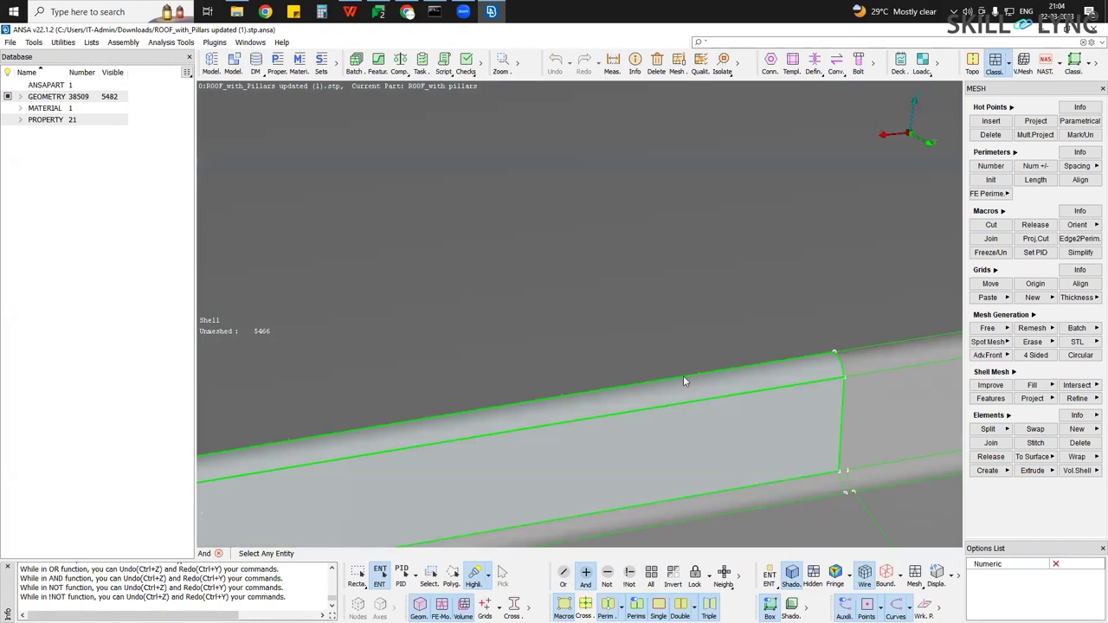
left_click(680, 379)
scroll(644, 402, "down", 4)
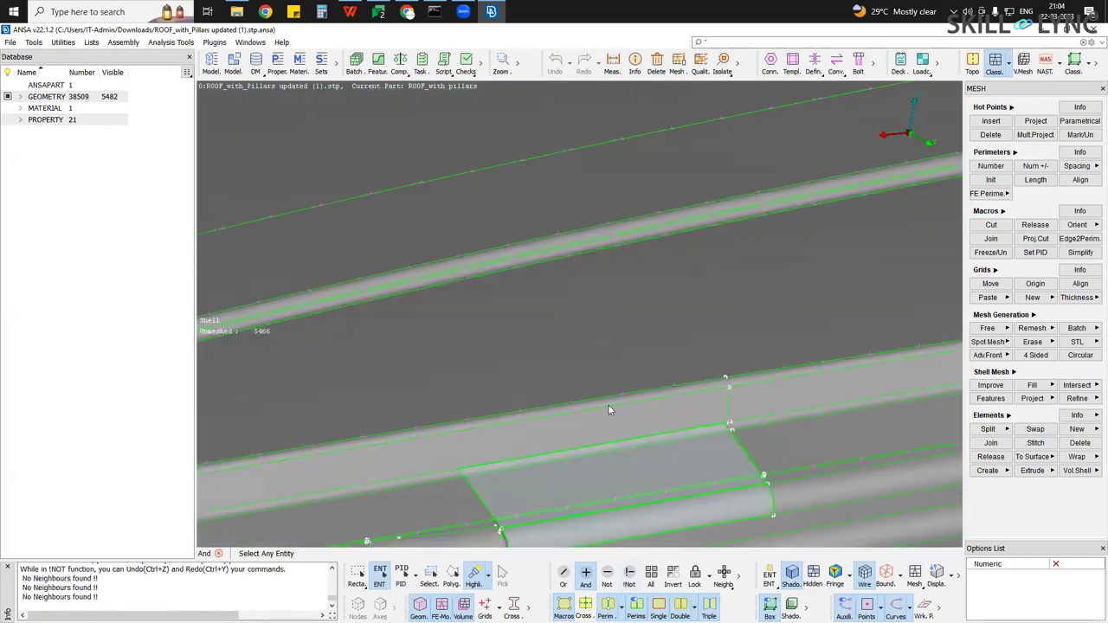
Isolate the narrow rail face with Or, and add neighbouring rail, roof panel and slot faces with And
left_click(564, 574)
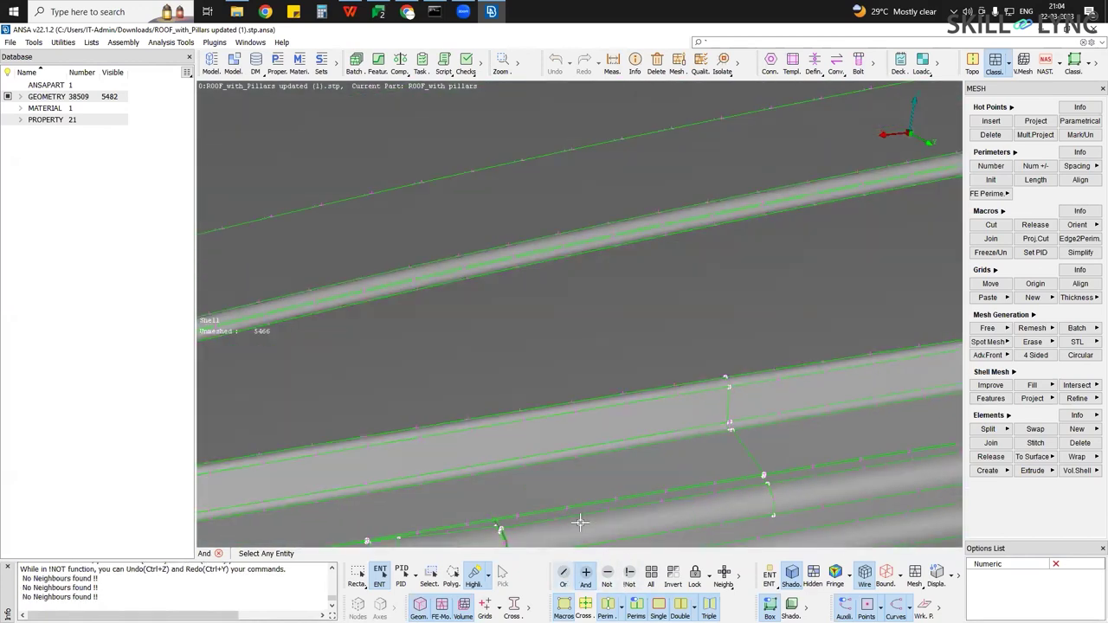
left_click(574, 407)
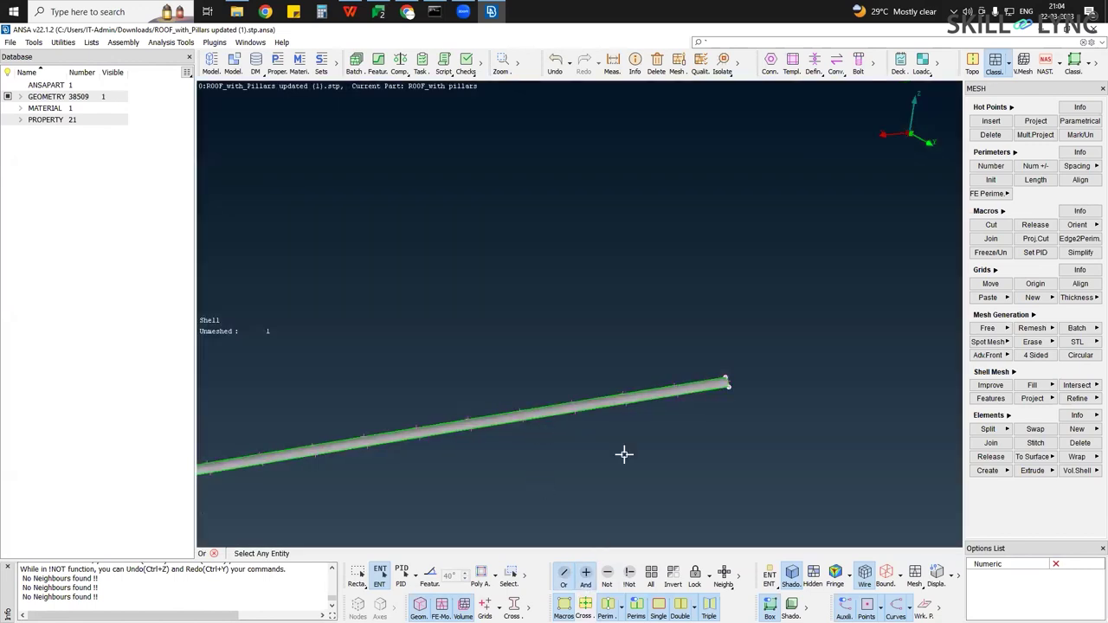
left_click(638, 402)
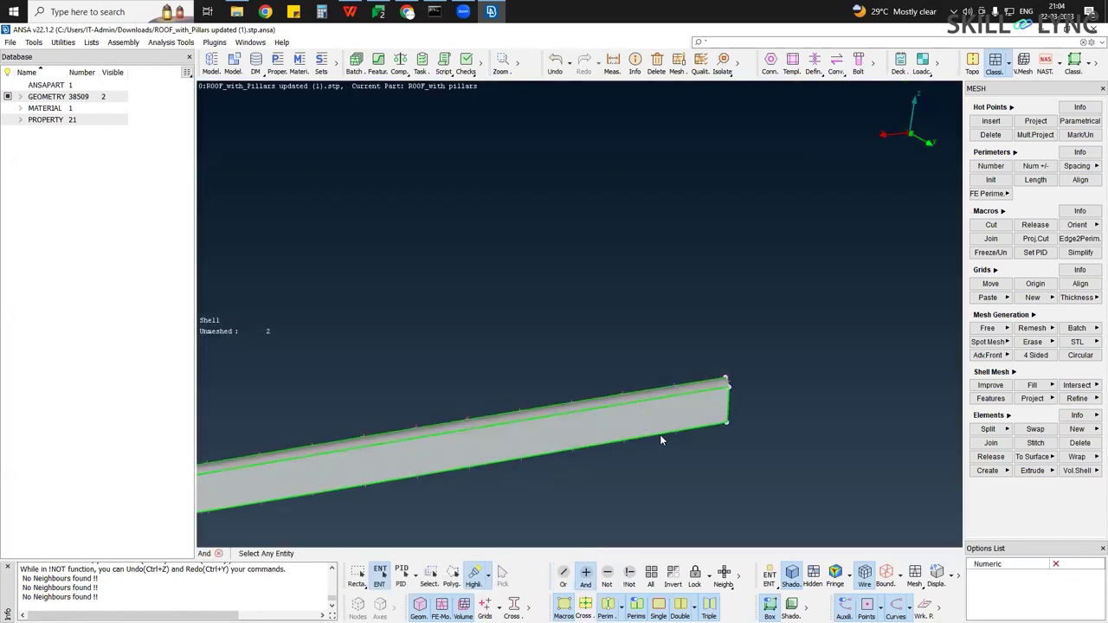
left_click(660, 435)
left_click(728, 386)
left_click(727, 382)
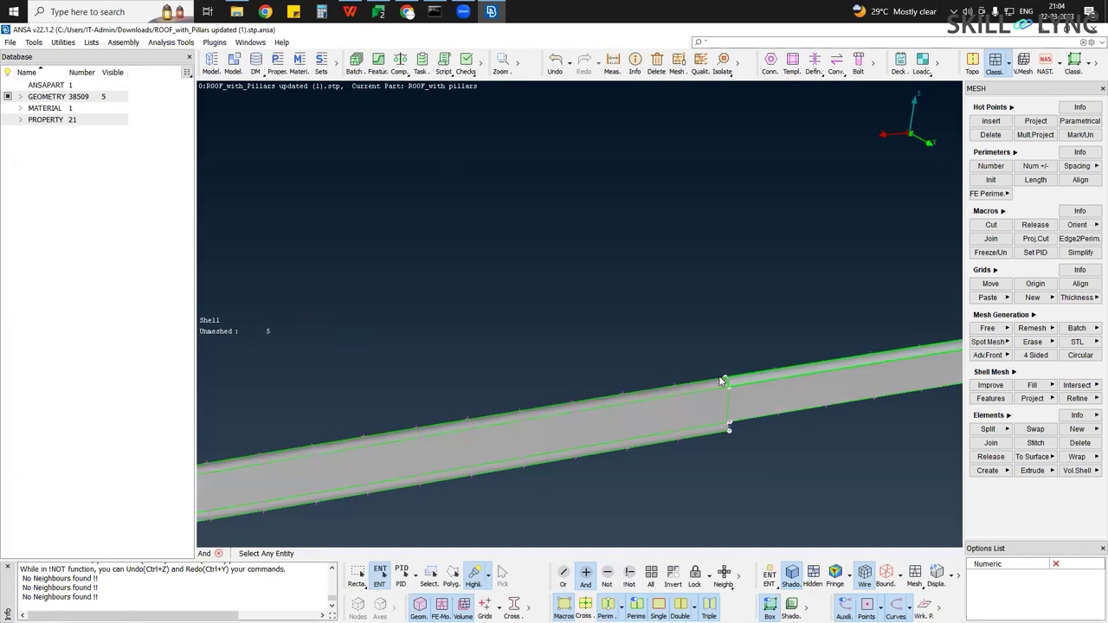
left_click(732, 376)
left_click(607, 247)
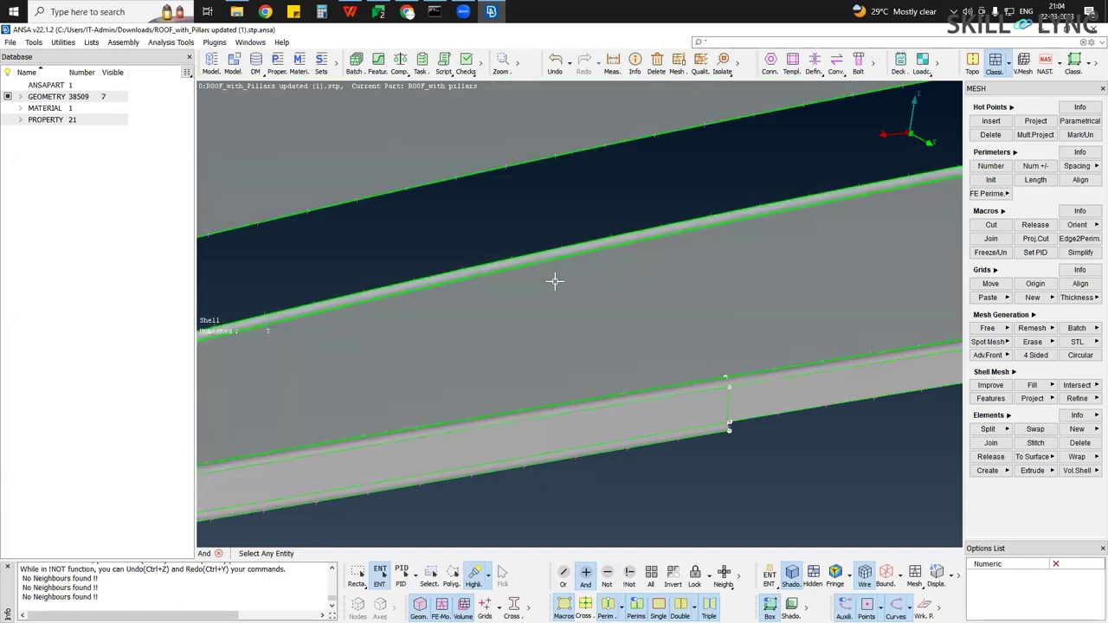
Use And to add more neighbouring faces along the nearest roof slot's long side and rounded end
left_click_drag(554, 280, 561, 323, "ctrl")
scroll(561, 324, "down", 3)
scroll(498, 315, "down", 3)
left_click(522, 310)
left_click(520, 274)
left_click(375, 340)
left_click(398, 343)
left_click(365, 324)
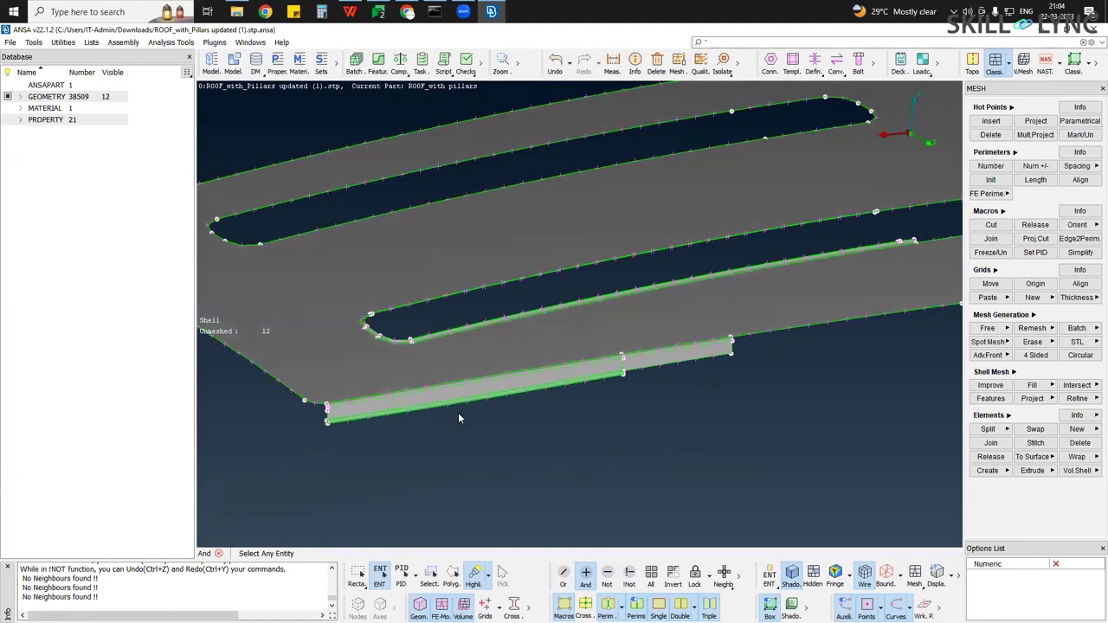
Hide the two wider rail faces, the roof panel face and the slot's long side face with the Not function
left_click(606, 580)
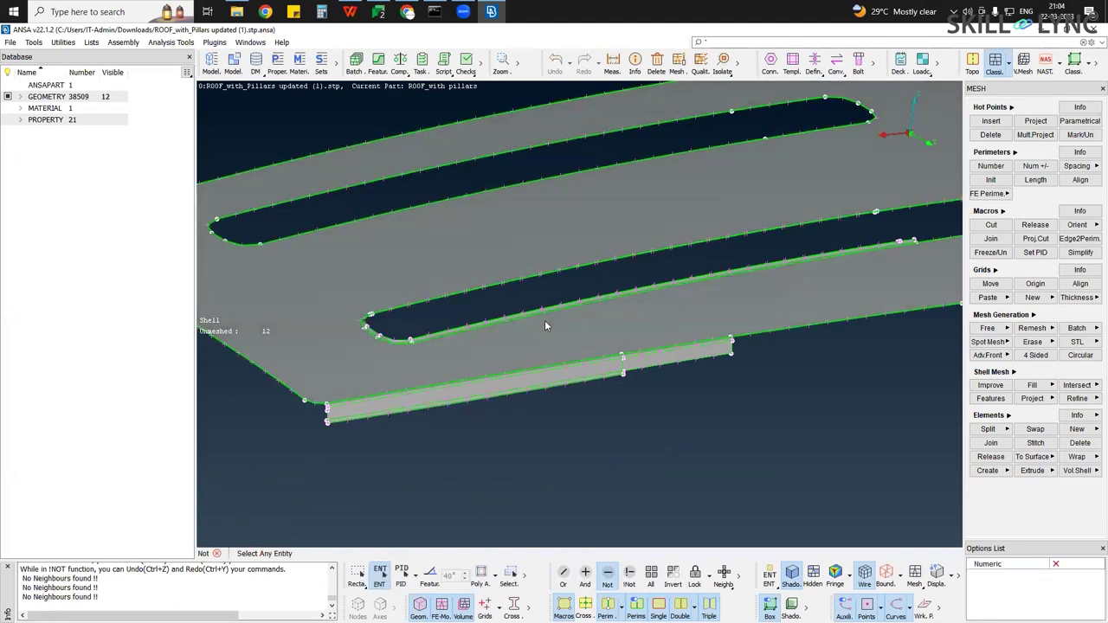
scroll(547, 322, "up", 3)
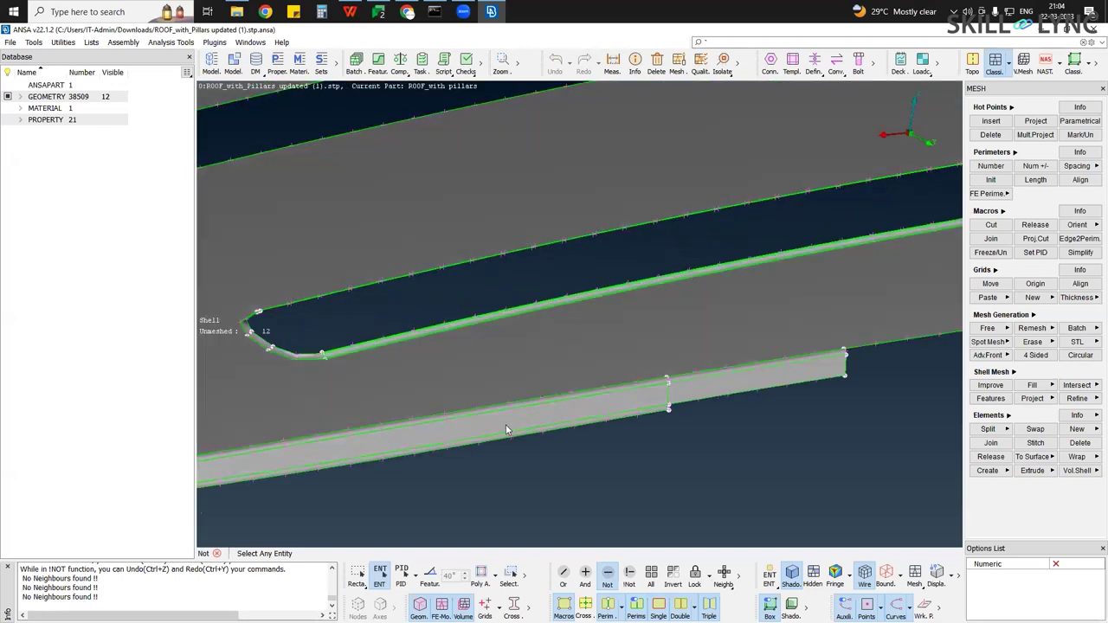
left_click(605, 417)
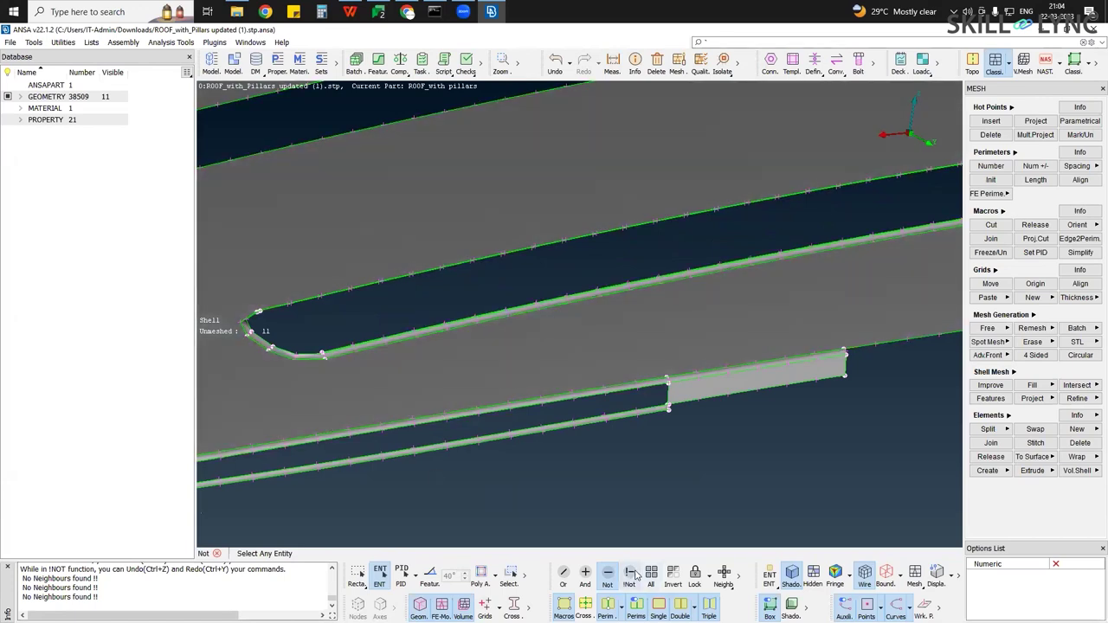
left_click(698, 391)
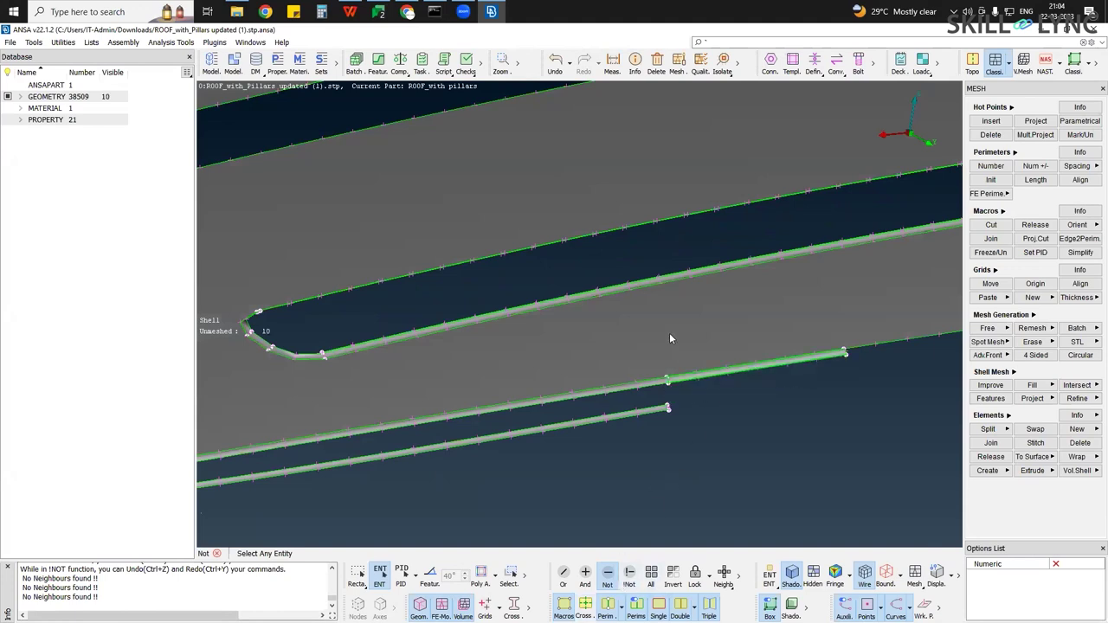
left_click(550, 306)
left_click(550, 304)
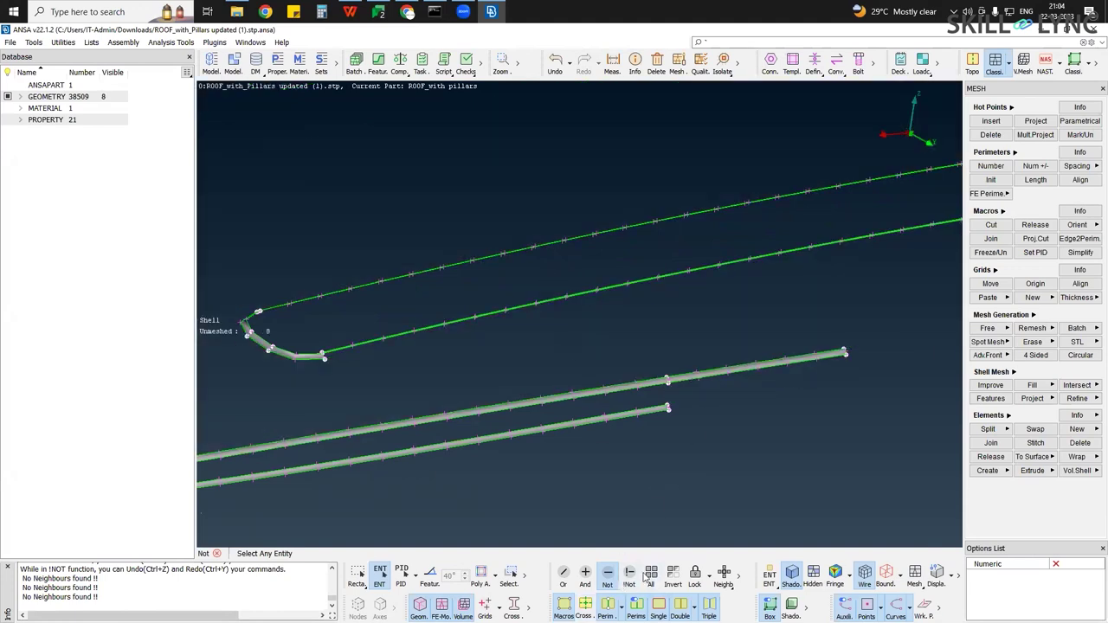
Show all entities again and try the !Not function on the large roof panel face
left_click(630, 576)
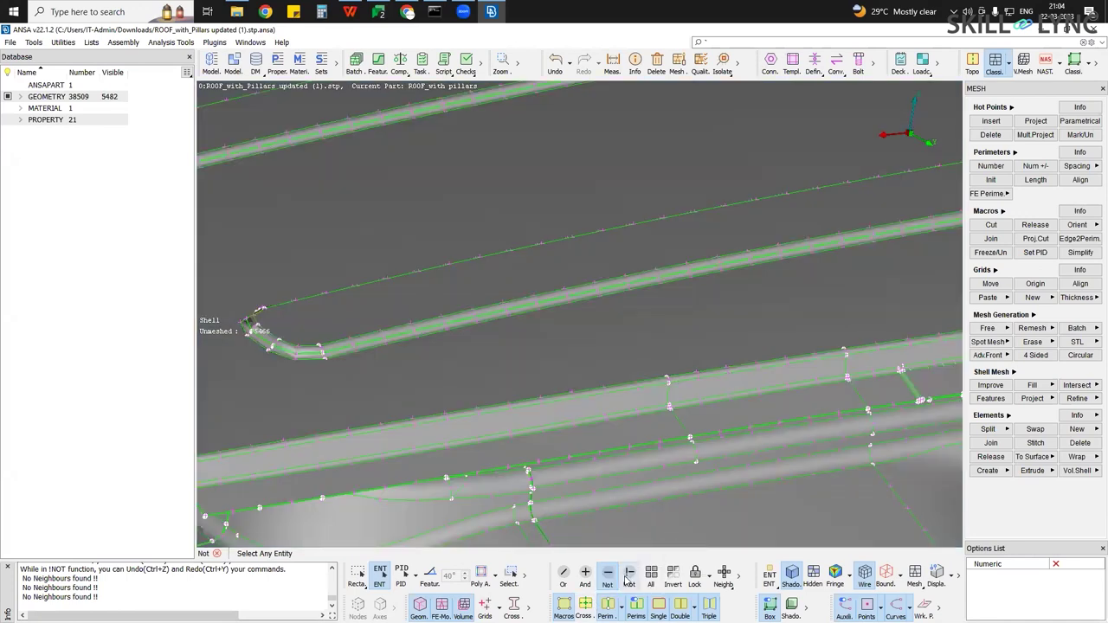
middle_click(505, 513)
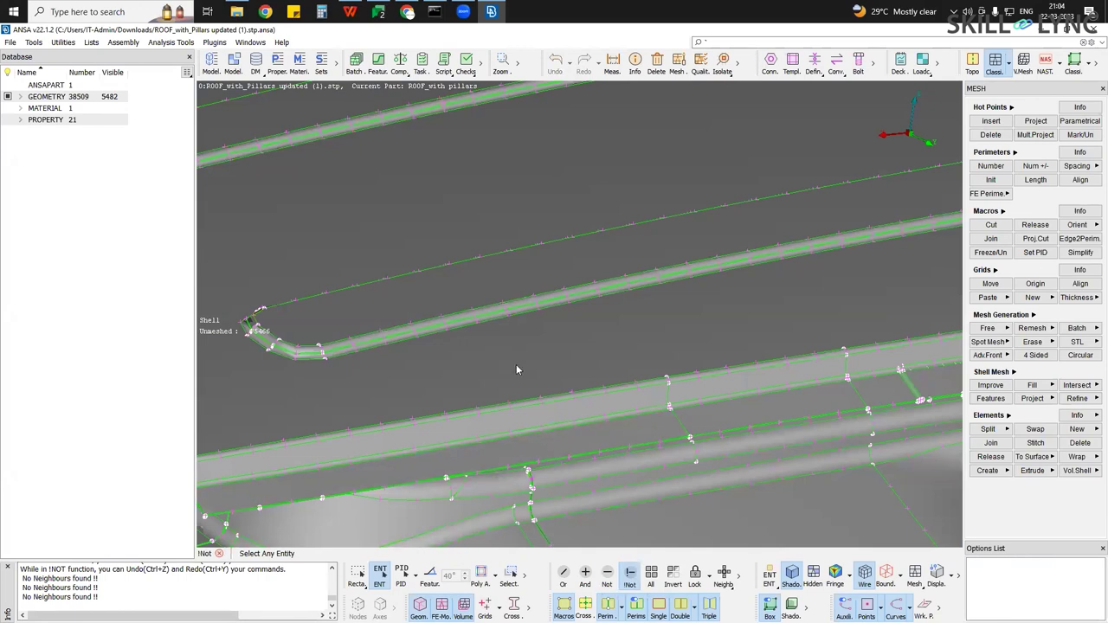
left_click(517, 365)
left_click(540, 361)
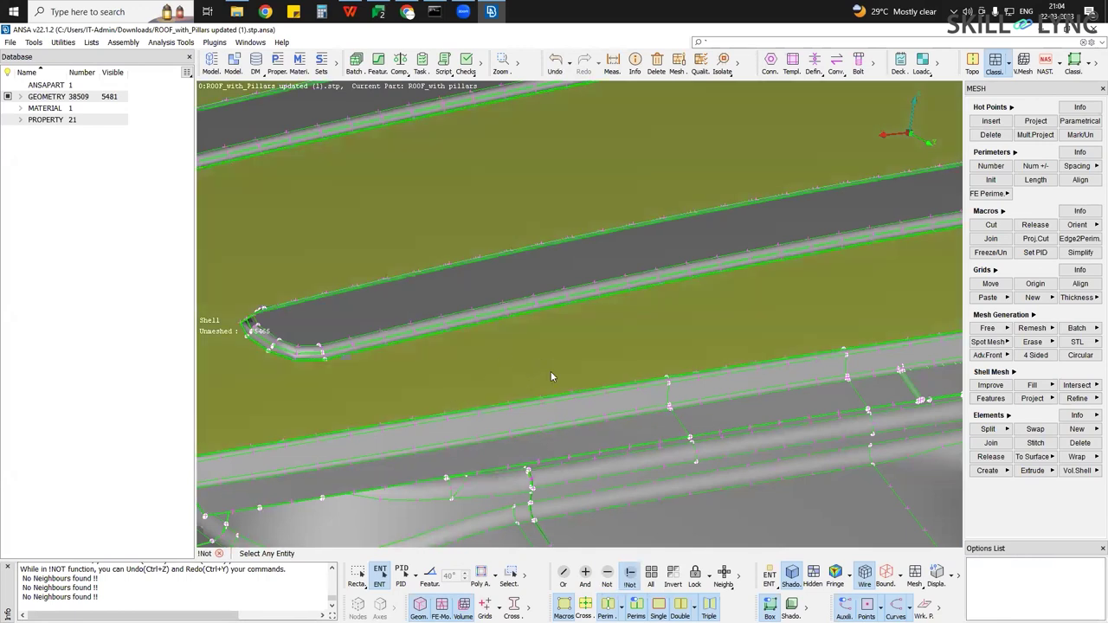
scroll(529, 367, "down", 2)
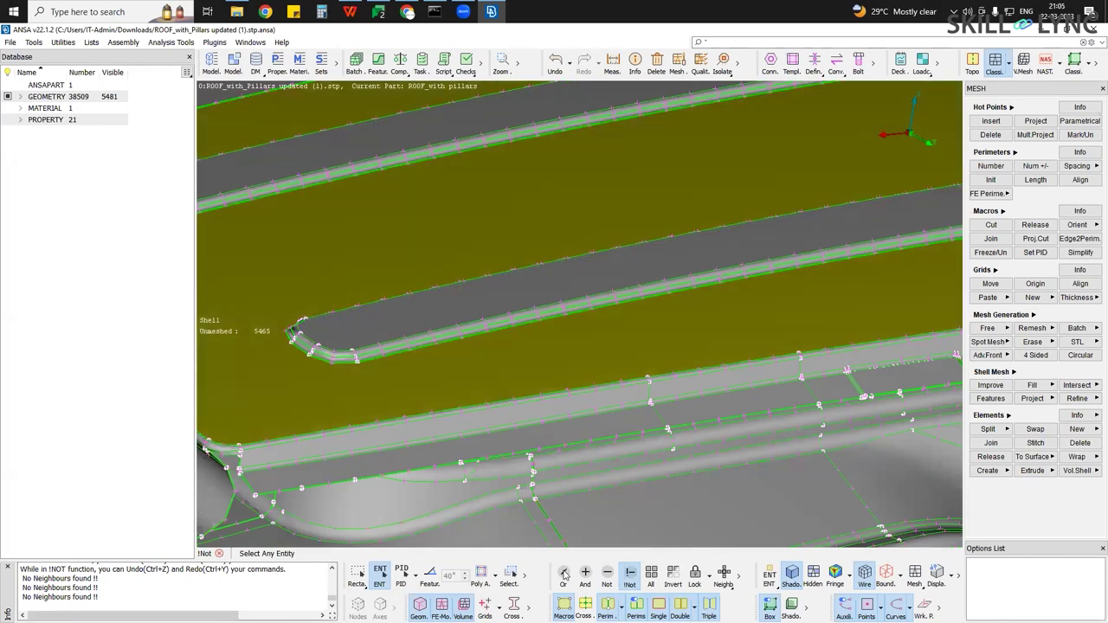
Isolate the slotted roof panel face and examine its boundary near the front corner and slot ends
left_click(489, 334)
scroll(472, 386, "down", 4)
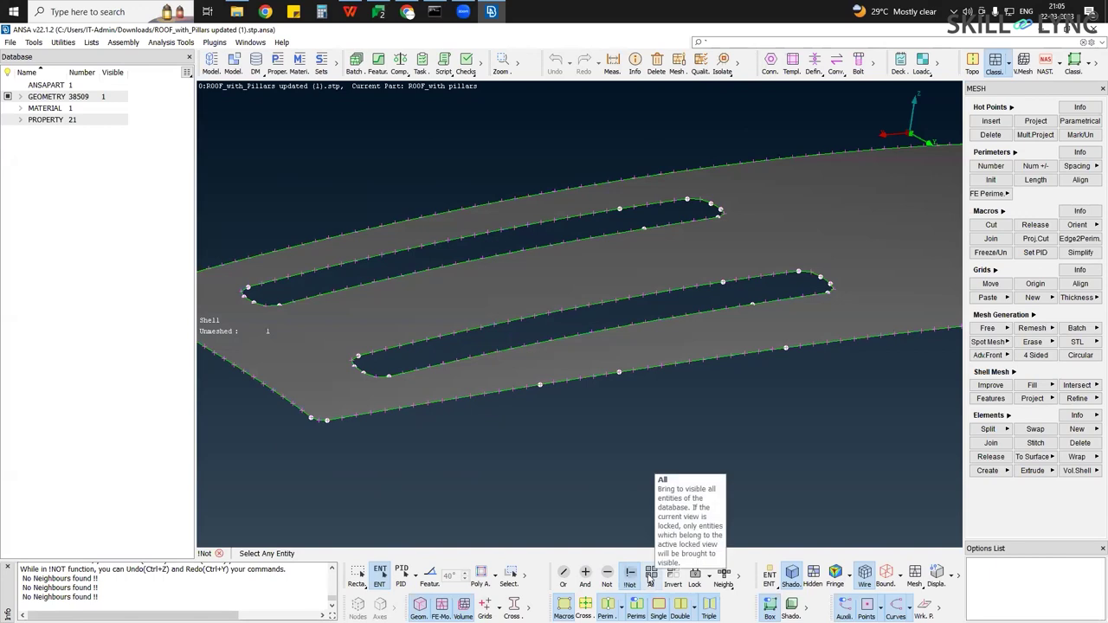
scroll(325, 433, "up", 4)
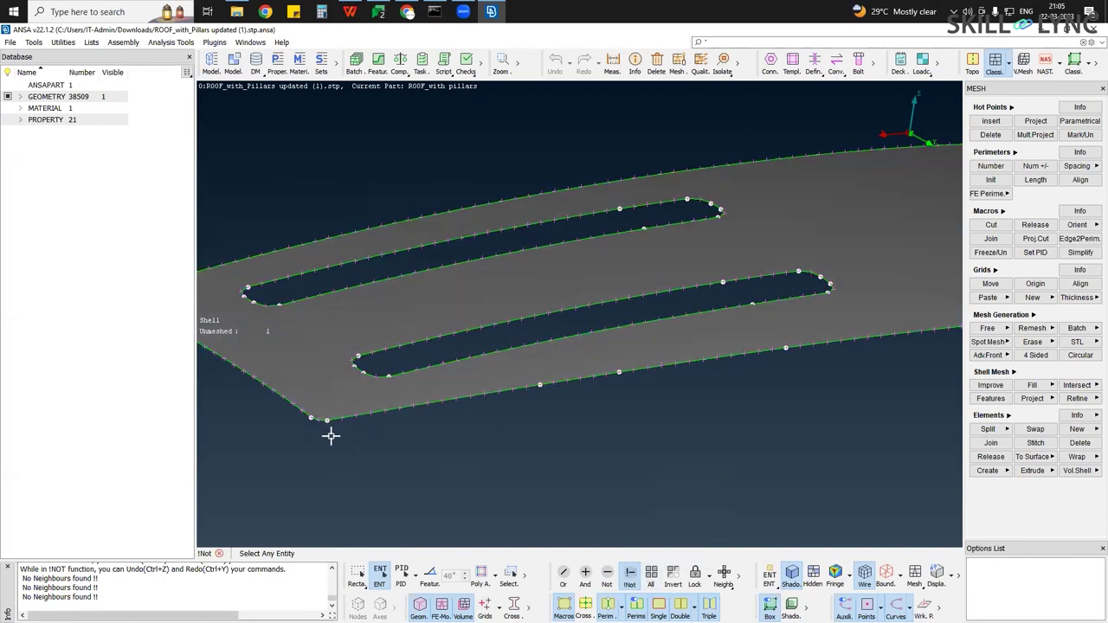
scroll(319, 430, "up", 5)
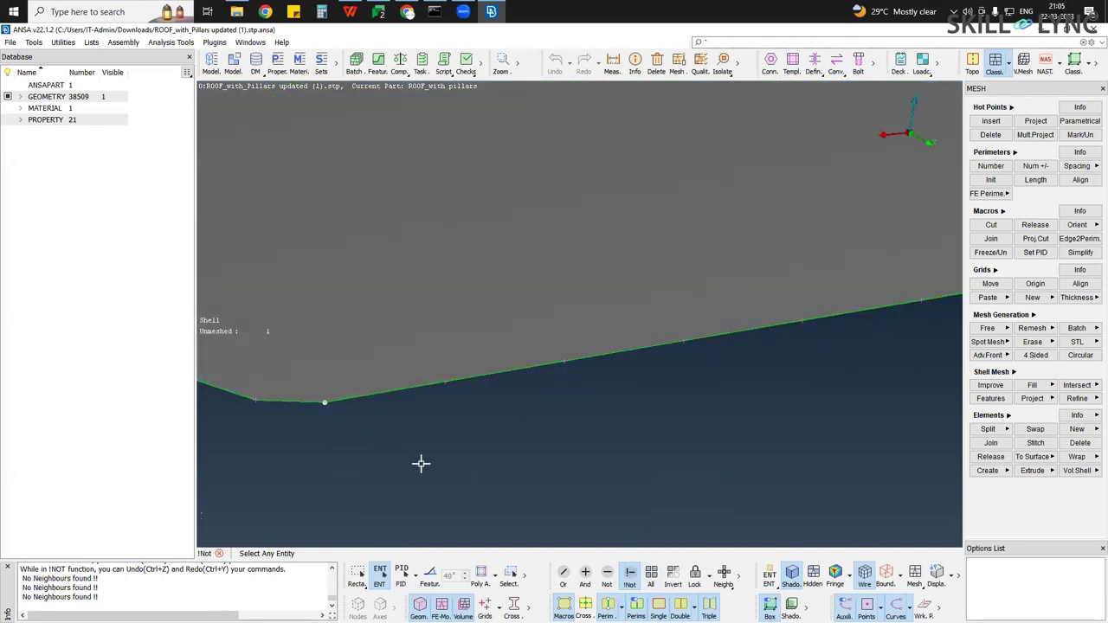
scroll(420, 464, "down", 4)
scroll(430, 472, "down", 2)
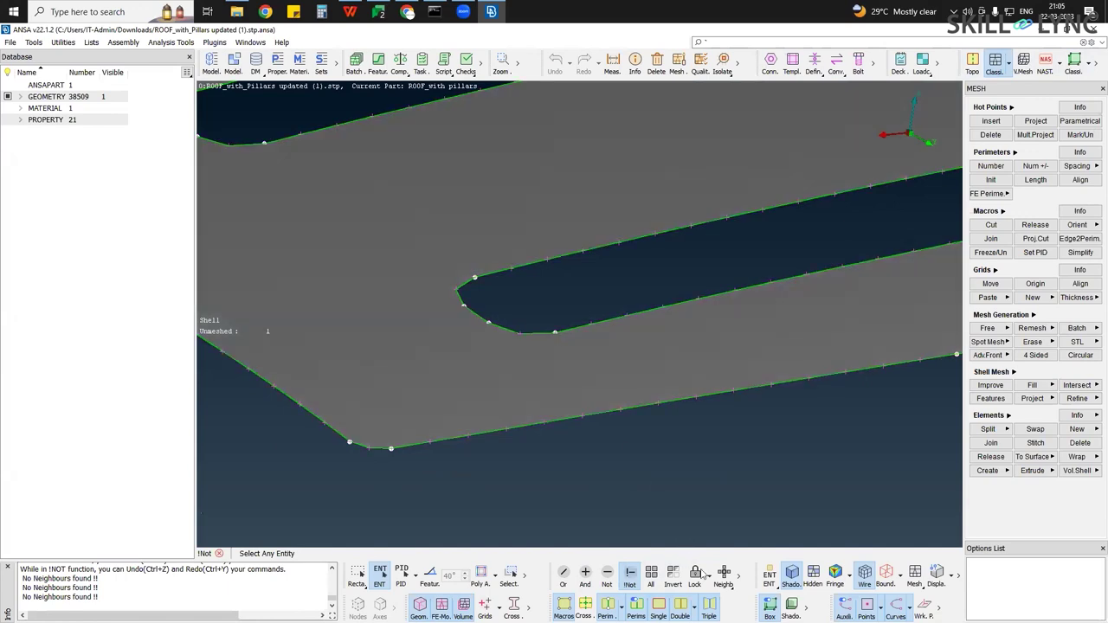
Show all entities of the roof and pillars again and turn off the display of the perimeter node markers
left_click(649, 581)
left_click(649, 578)
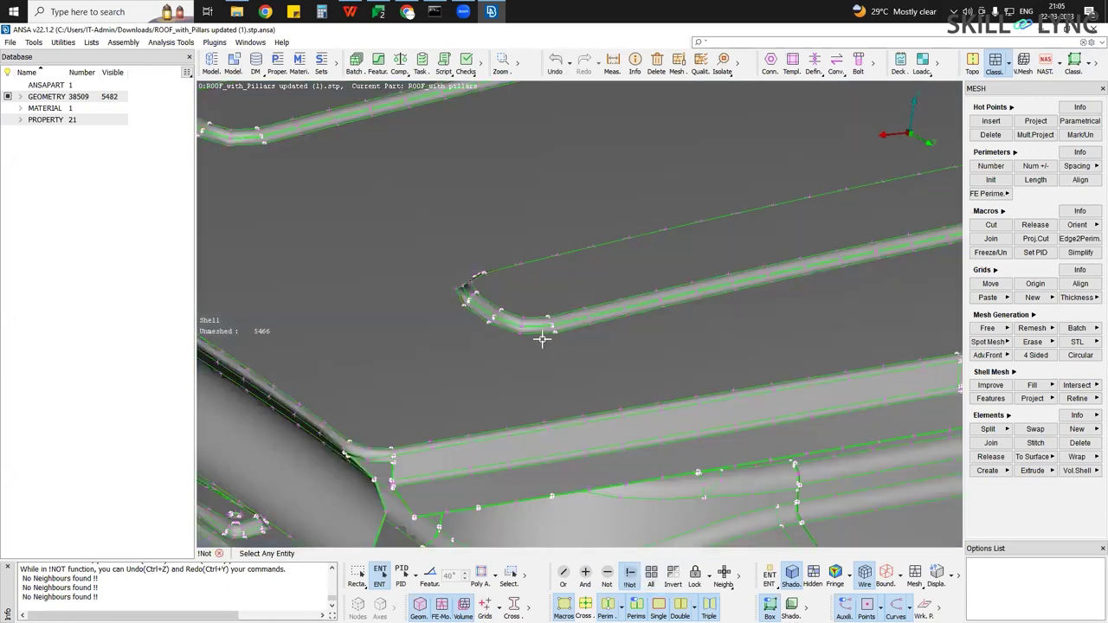
scroll(537, 292, "down", 1)
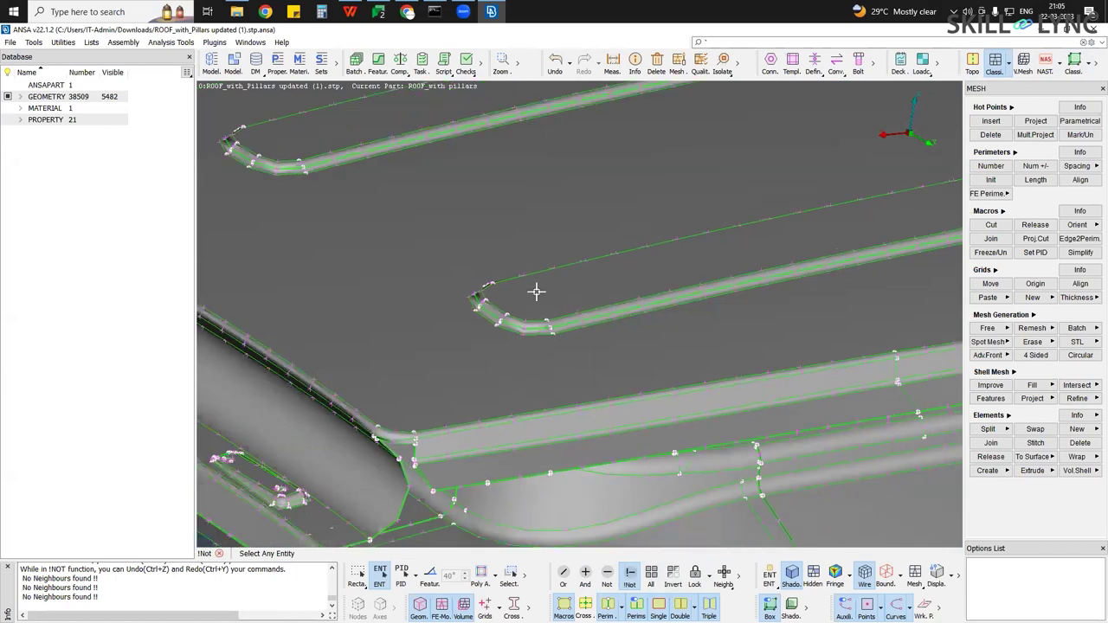
scroll(647, 292, "down", 1)
scroll(718, 293, "down", 1)
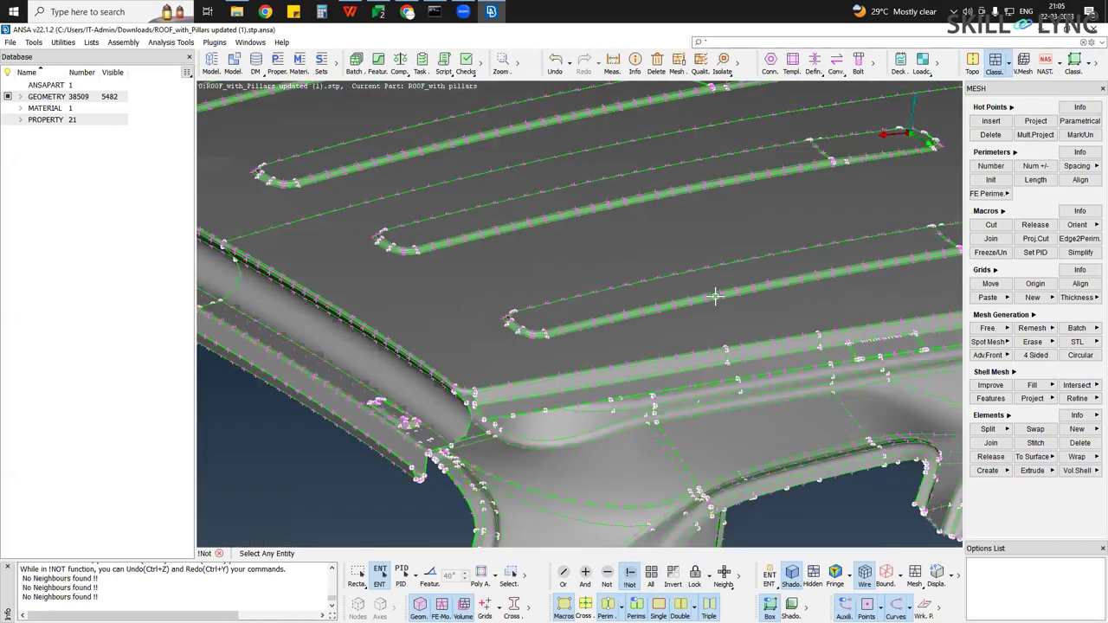
scroll(714, 296, "down", 1)
scroll(710, 296, "down", 1)
left_click_drag(698, 488, 643, 300, "ctrl")
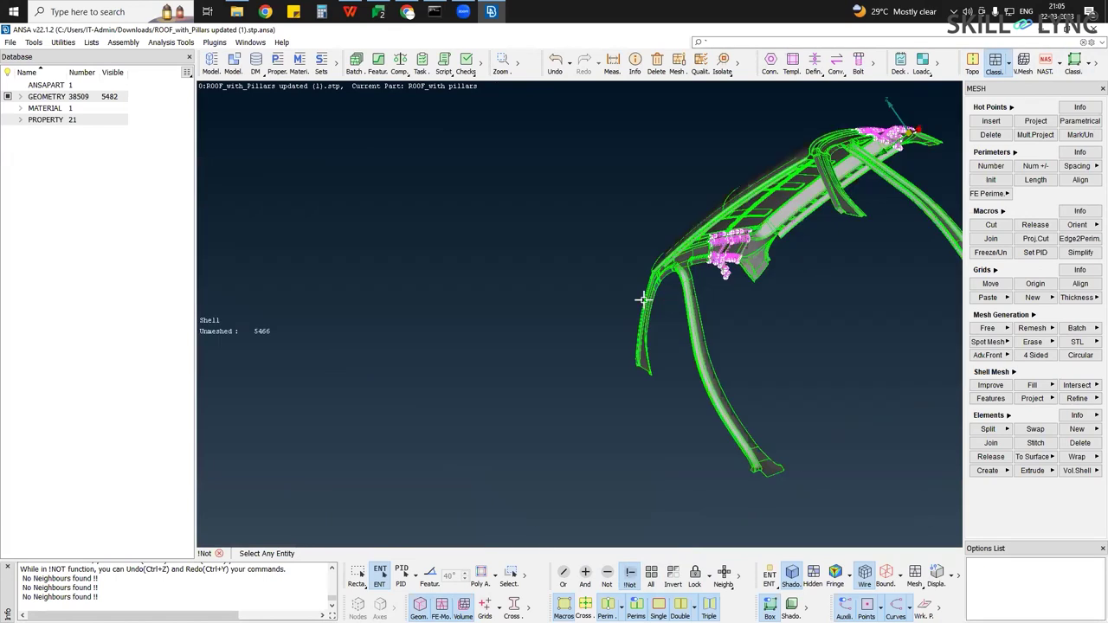
key("F2")
left_click(607, 606)
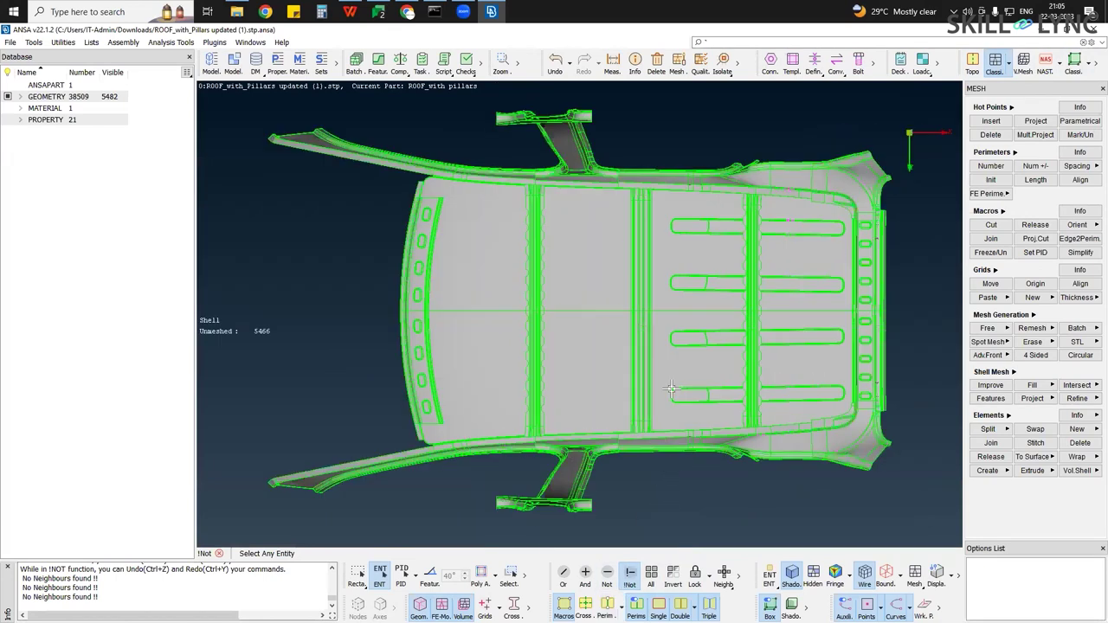
Examine the full roof-with-pillars model from the side and from underneath, fitting it to the view
left_click_drag(663, 252, 702, 457, "ctrl")
middle_click_drag(766, 388, 764, 324, "ctrl")
left_click_drag(517, 373, 581, 253, "ctrl")
key("F4")
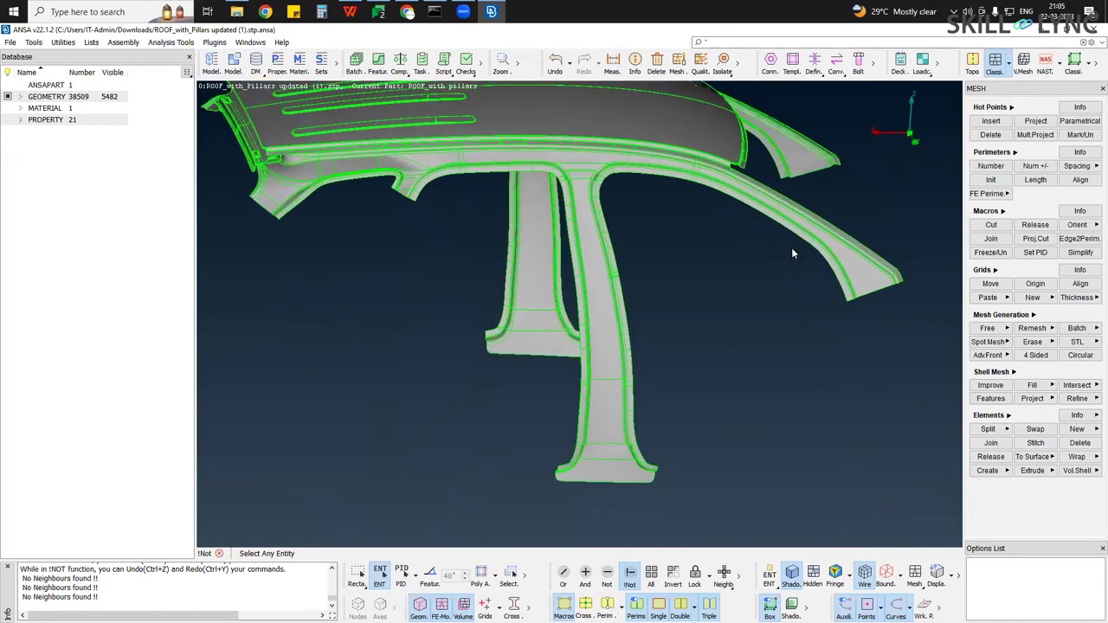
middle_click_drag(791, 250, 783, 286, "ctrl")
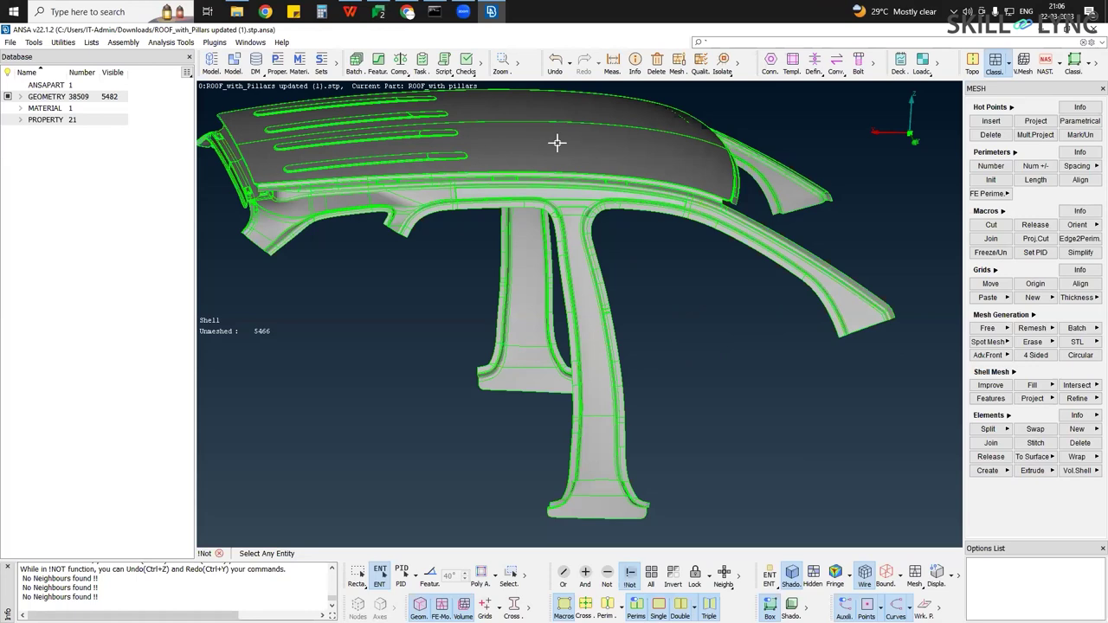
key("F9")
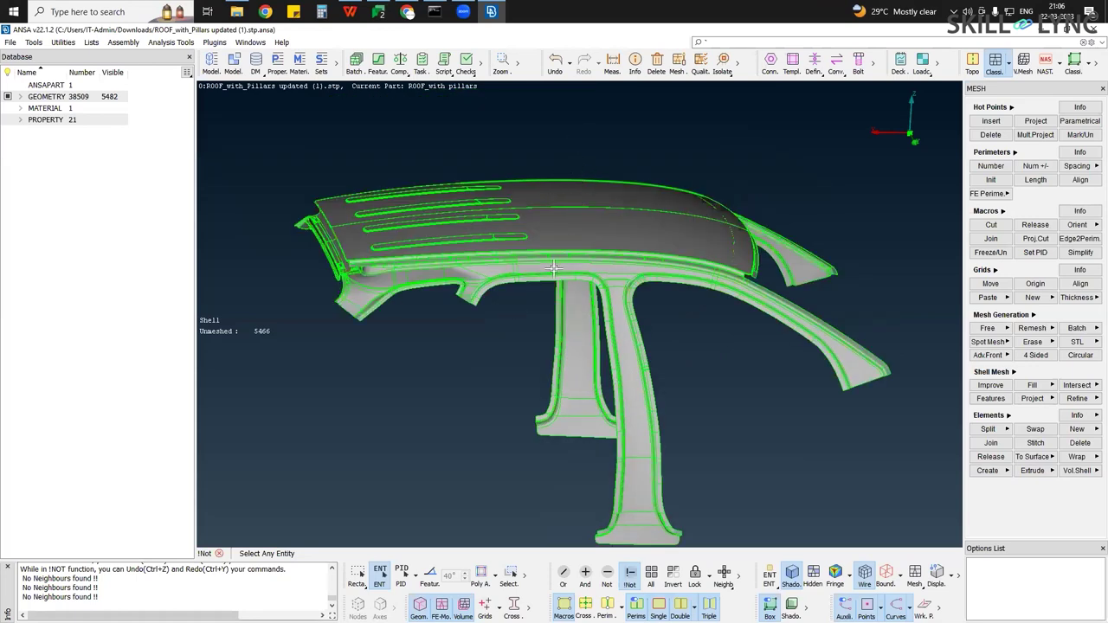
left_click_drag(627, 342, 513, 280, "ctrl")
left_click_drag(621, 353, 646, 353, "ctrl")
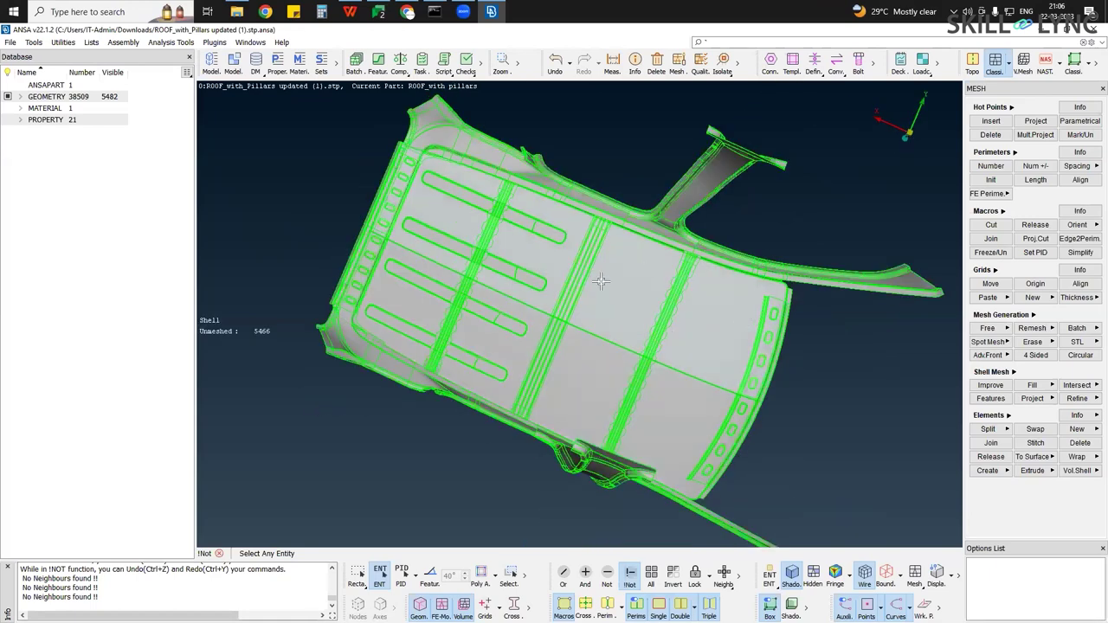
left_click_drag(852, 453, 799, 428, "ctrl")
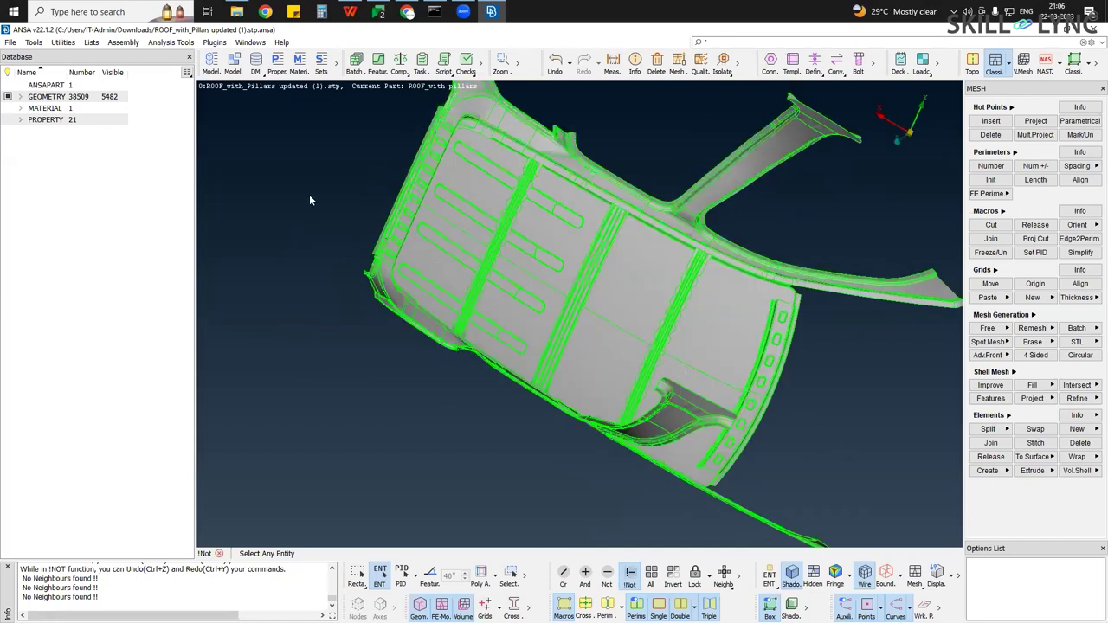
right_click_drag(310, 200, 354, 366, "ctrl")
left_click(585, 280)
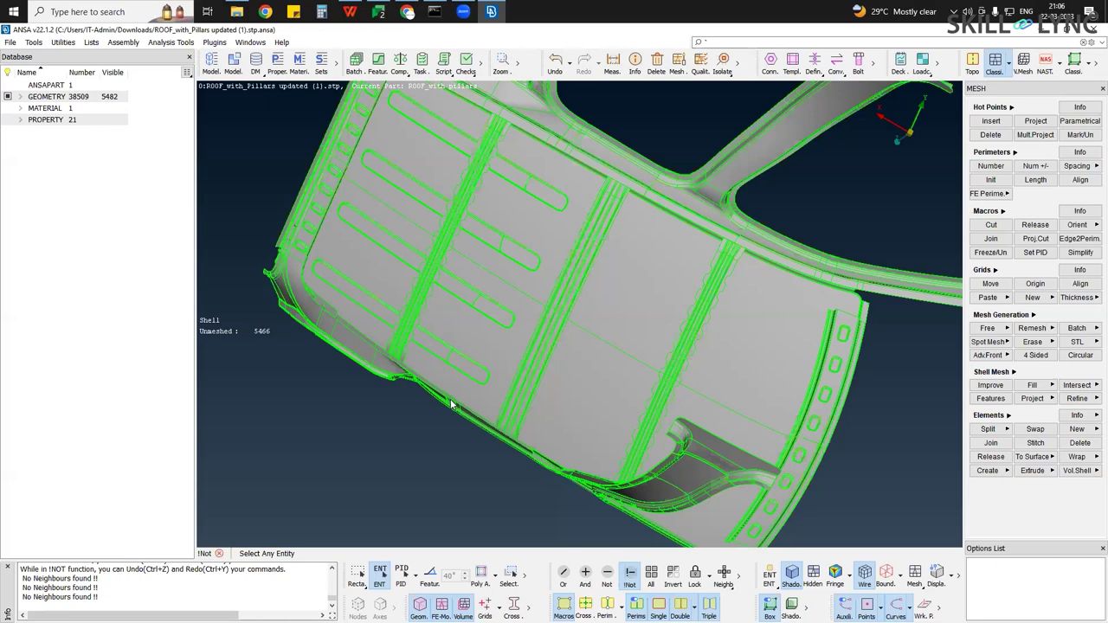
scroll(510, 329, "down", 5)
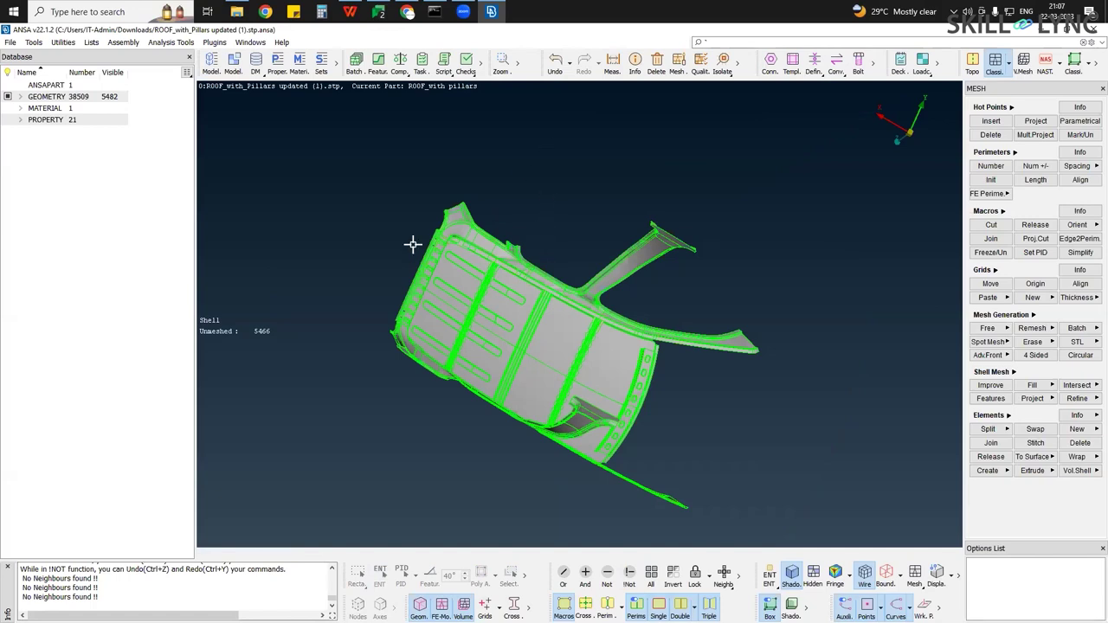
Inspect the model in a standard end view, the roof slots from above, and the pillar and side rail joints up close
key("F6")
scroll(474, 216, "down", 3)
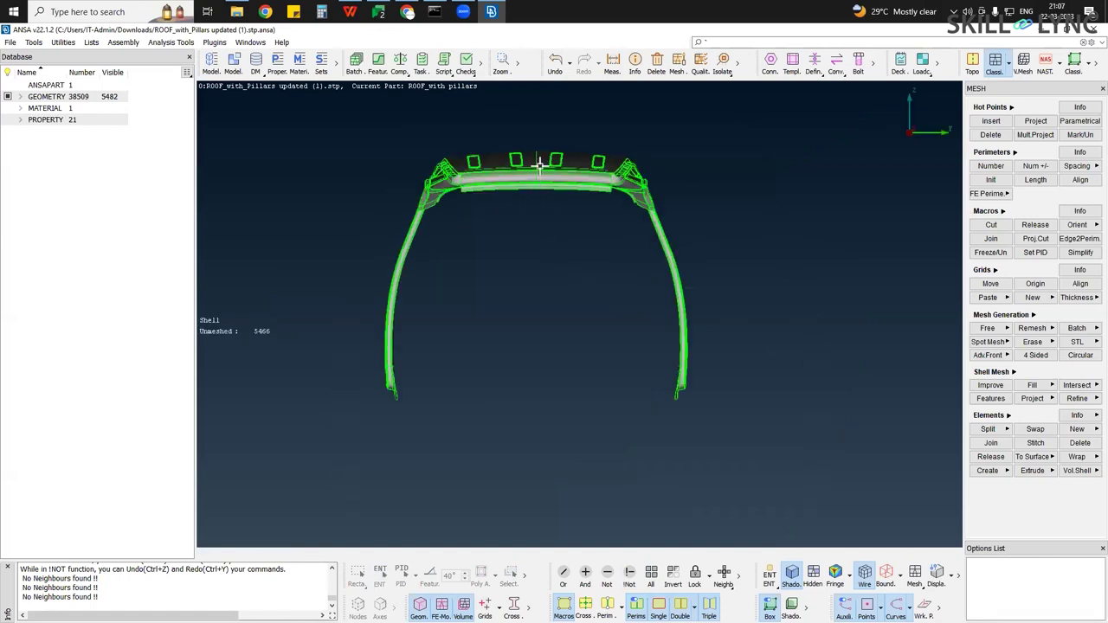
left_click_drag(536, 201, 542, 235, "ctrl")
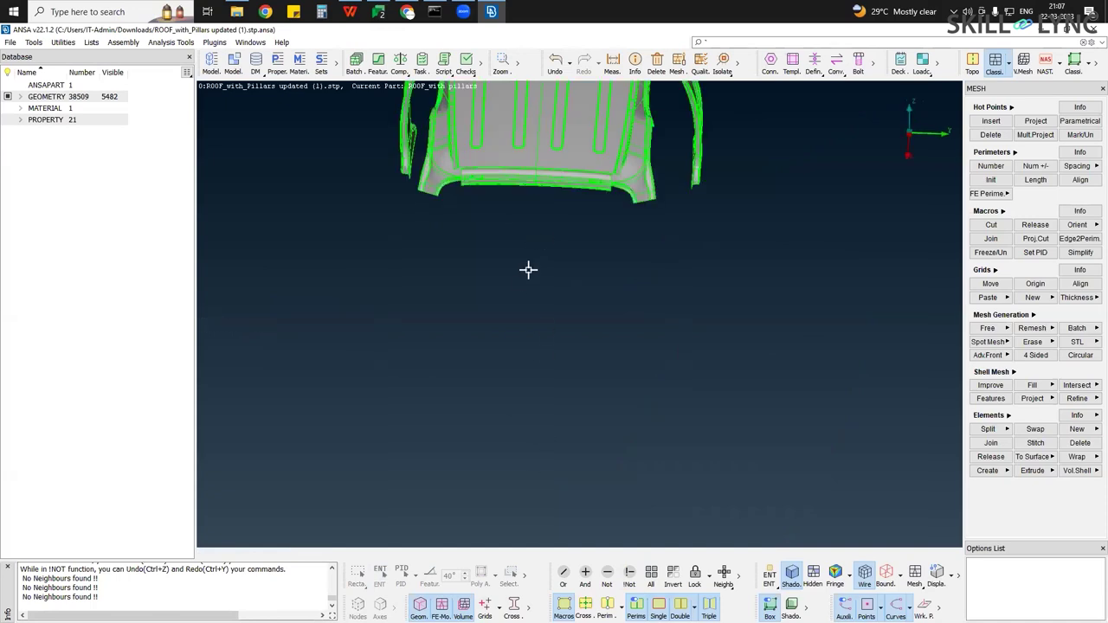
key("f")
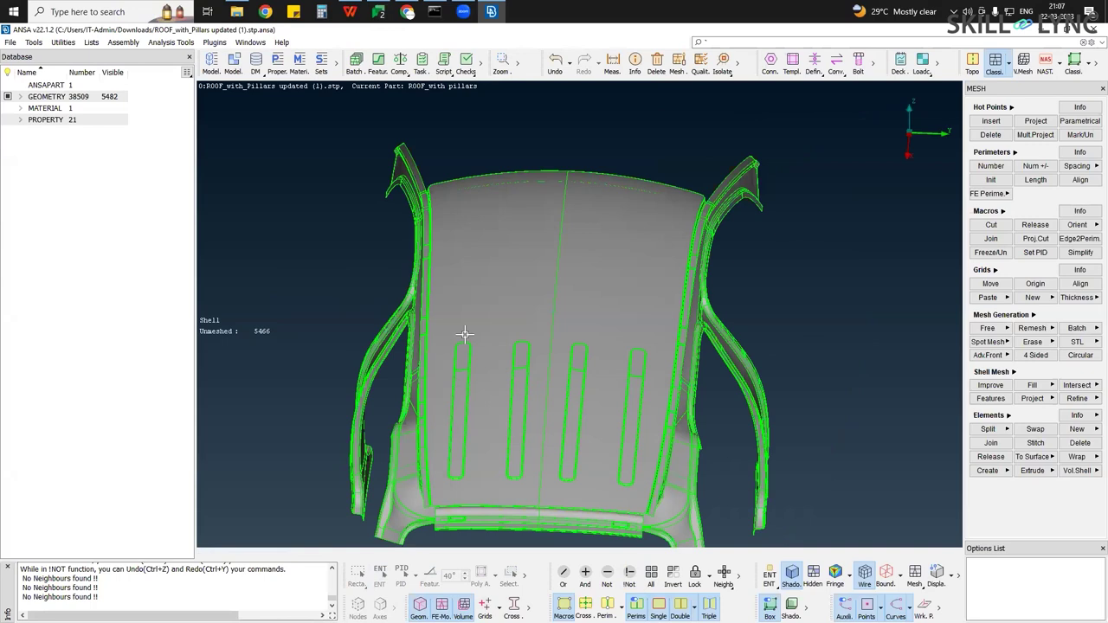
left_click_drag(465, 334, 549, 374, "ctrl")
left_click_drag(692, 271, 619, 200, "ctrl")
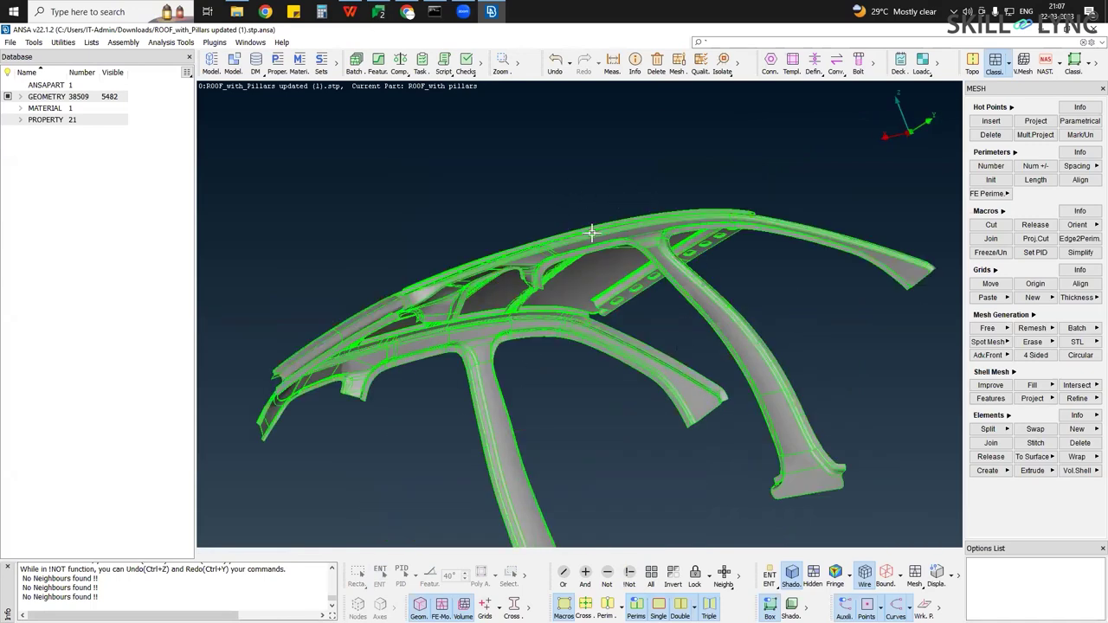
scroll(592, 232, "up", 3)
scroll(682, 263, "up", 3)
left_click_drag(661, 264, 581, 200, "ctrl")
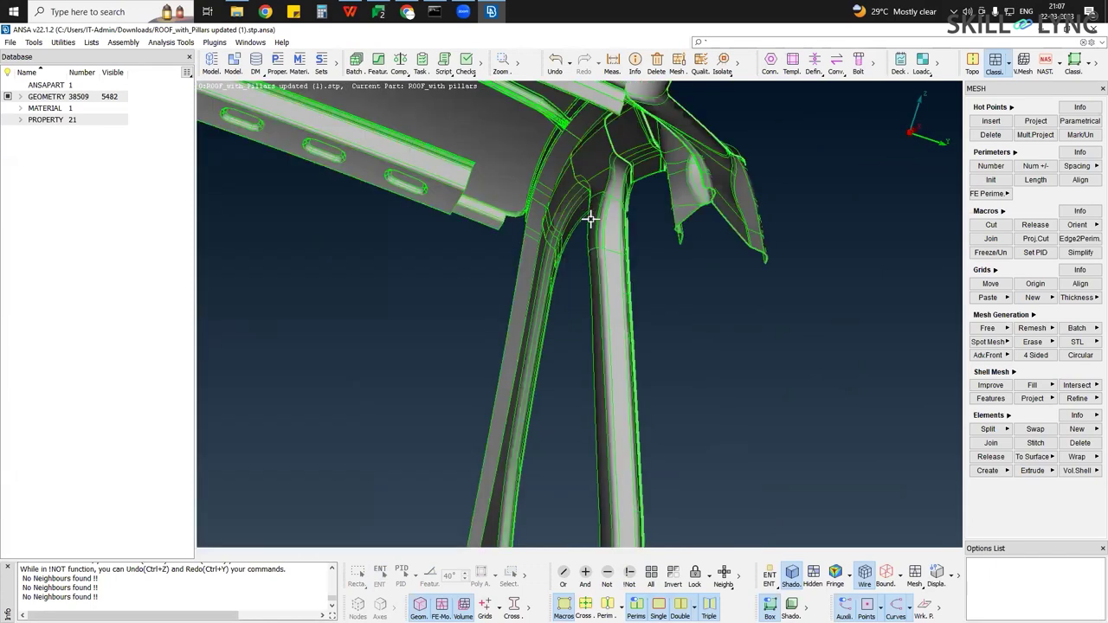
scroll(591, 242, "down", 3)
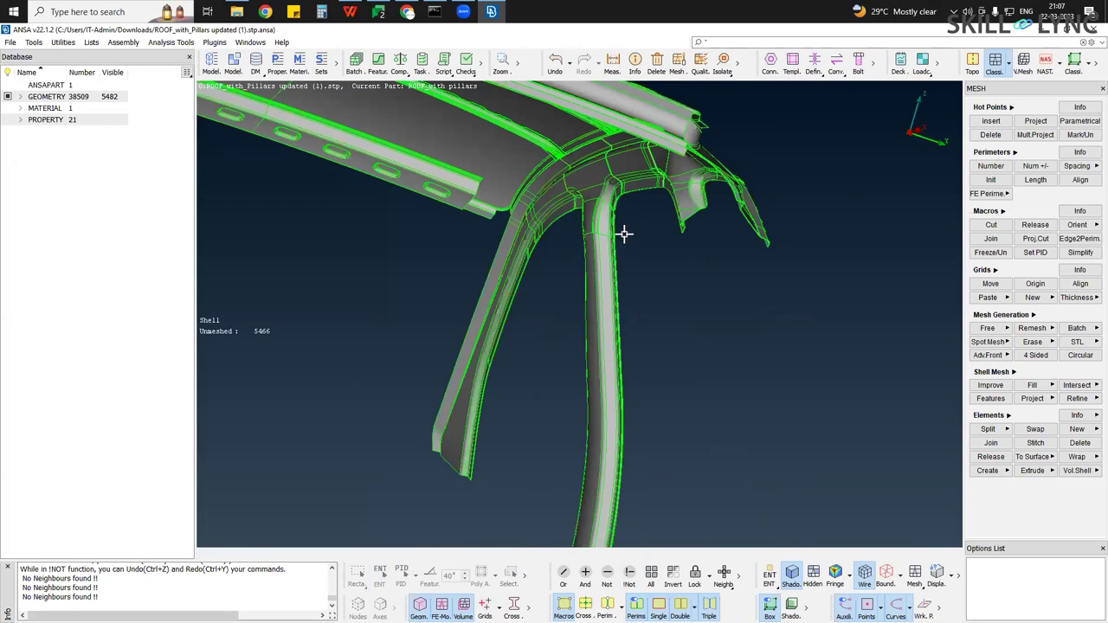
left_click_drag(539, 240, 577, 226, "ctrl")
mouse_move(675, 300)
left_mouse_down("ctrl")
mouse_move(647, 275)
mouse_move(613, 301)
mouse_move(592, 285)
mouse_move(604, 273)
mouse_move(617, 316)
mouse_move(695, 301)
left_mouse_up("ctrl")
scroll(642, 287, "down", 1)
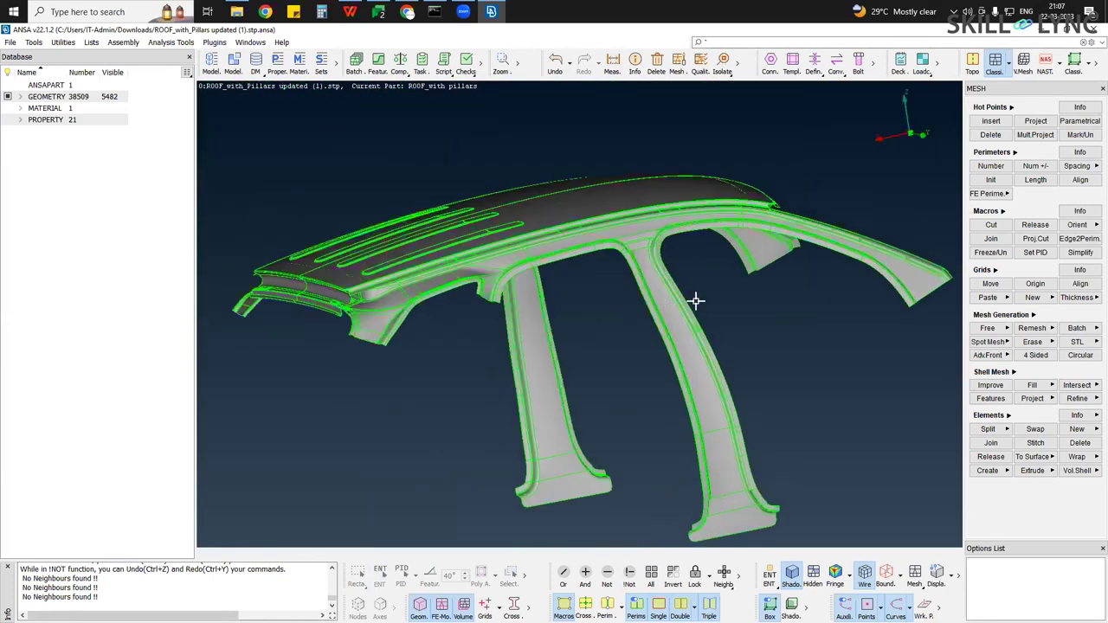
middle_click_drag(566, 316, 446, 242, "ctrl")
left_click_drag(436, 242, 399, 259, "ctrl")
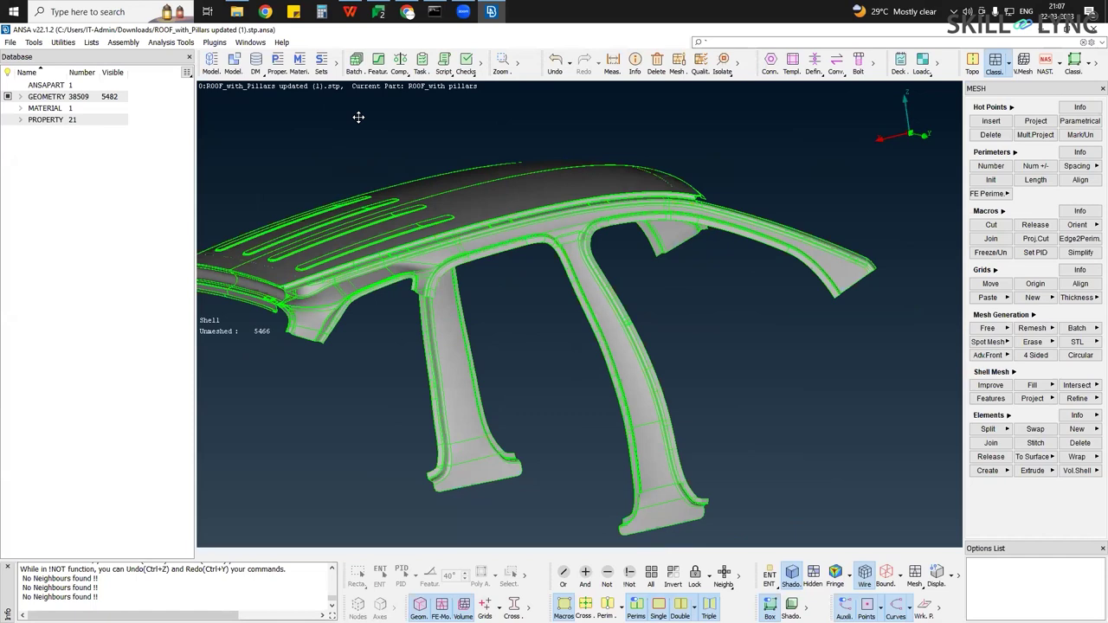
Open the Checks Manager and review its list of check templates
left_click(465, 54)
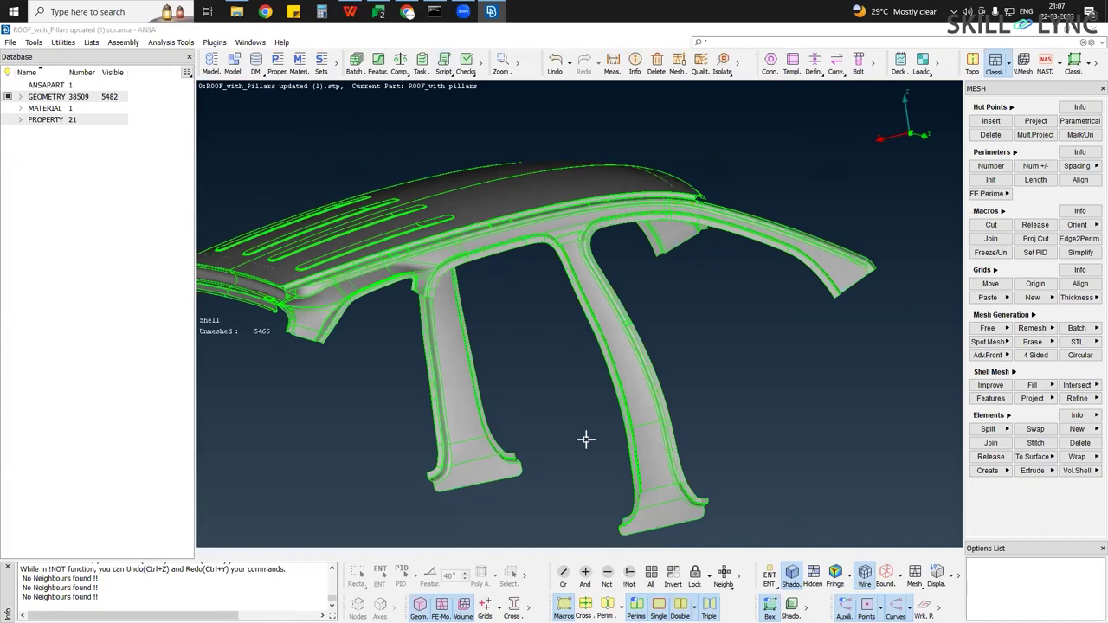
left_click(475, 75)
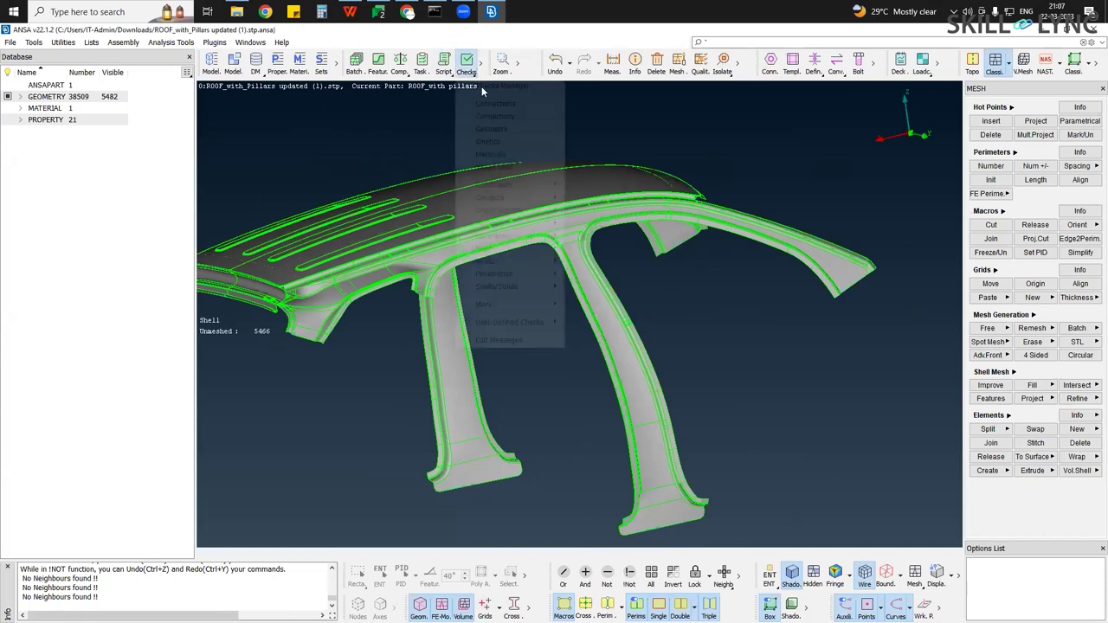
left_click(482, 92)
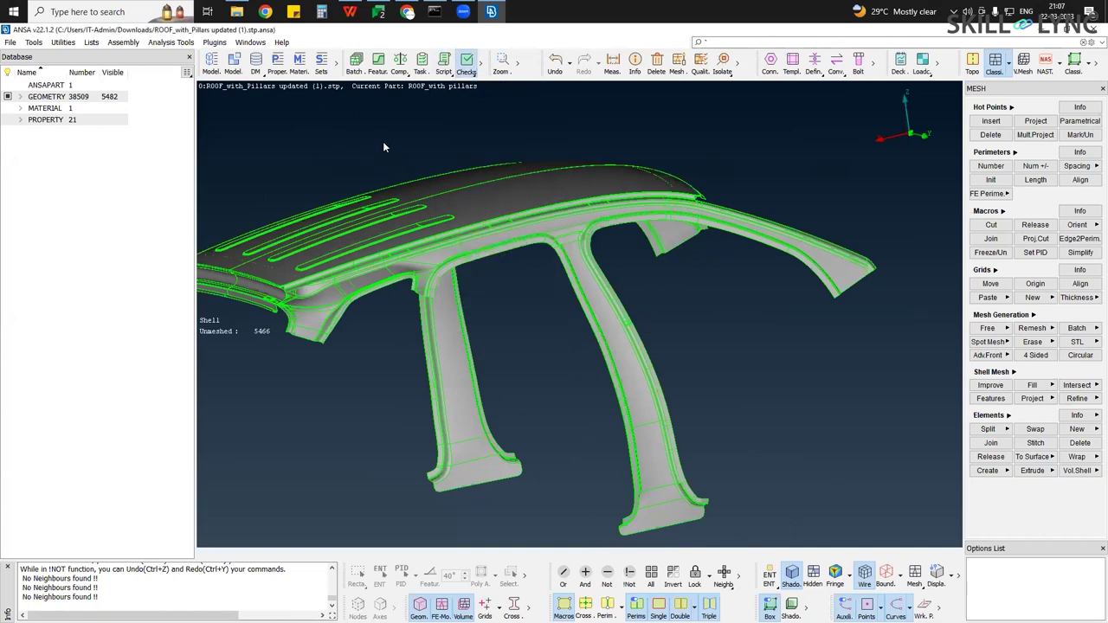
left_click_drag(451, 71, 141, 87)
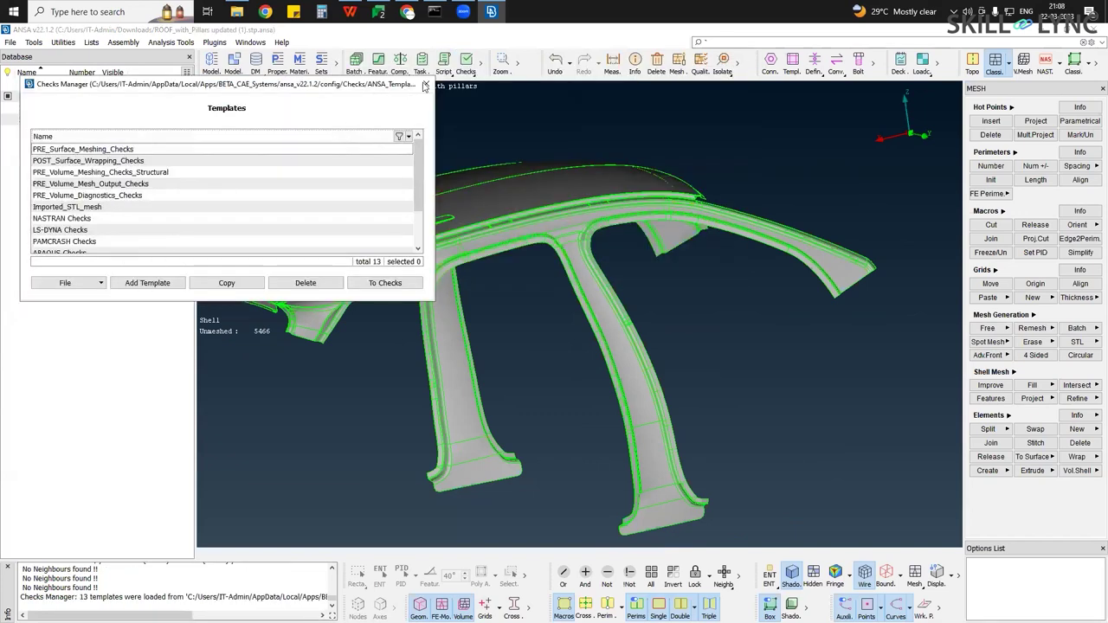
scroll(276, 225, "down", 2)
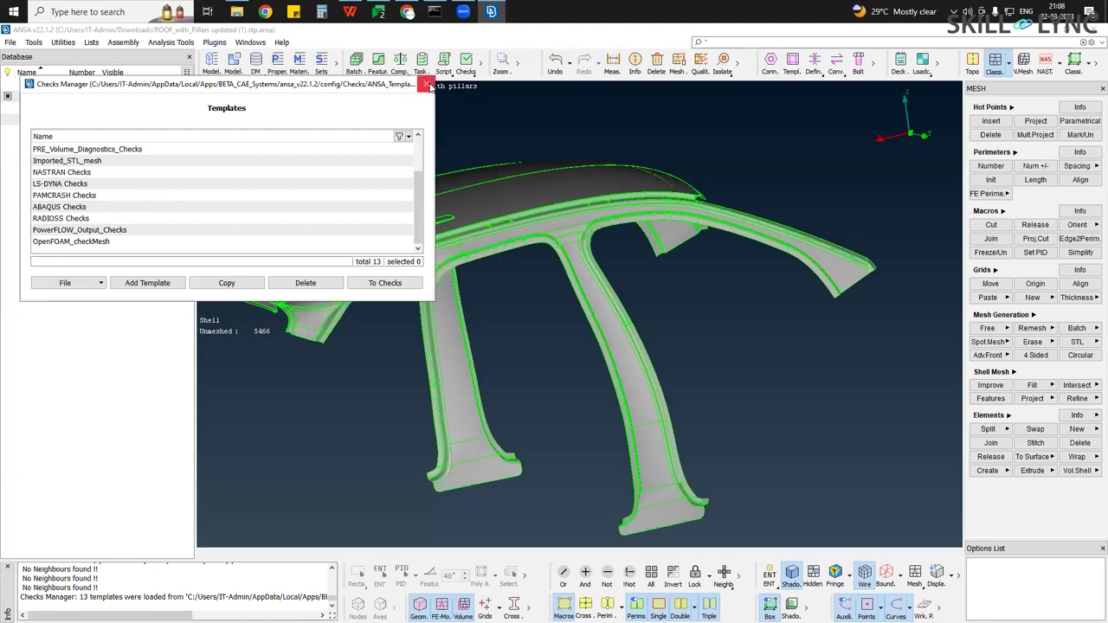
Run the Geometry check on the visible entities, open its results and close the Checks Manager
left_click(483, 69)
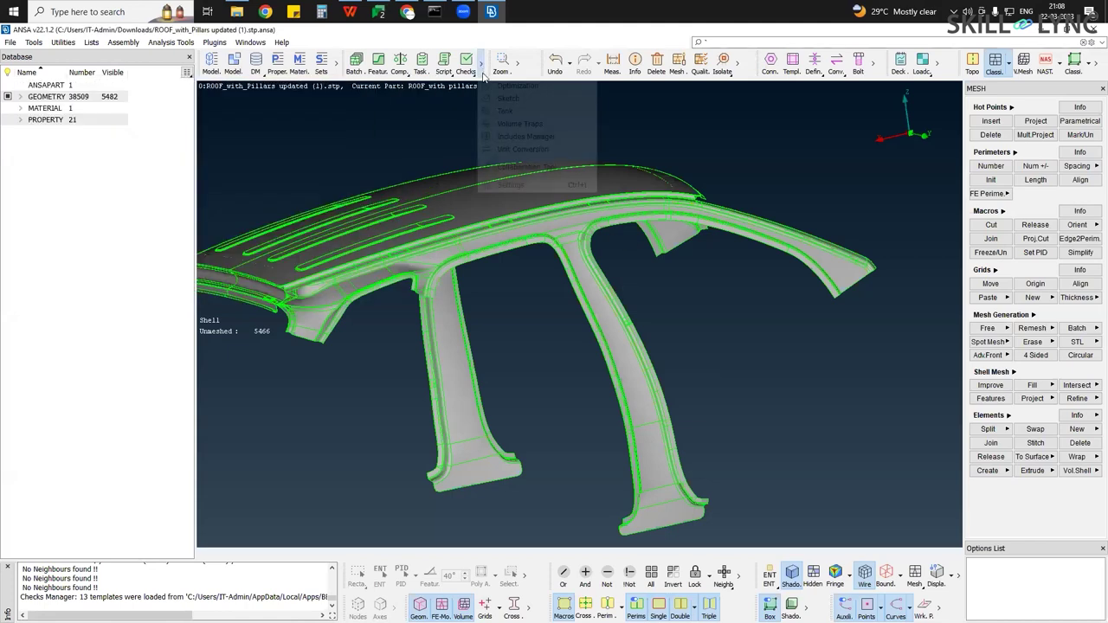
left_click(474, 74)
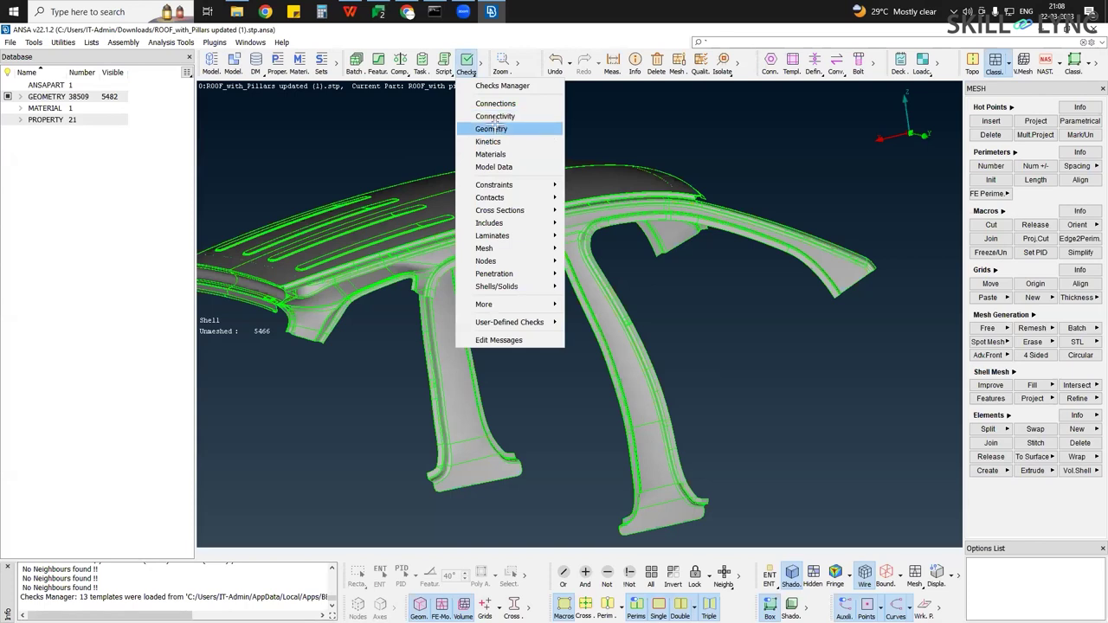
left_click(491, 129)
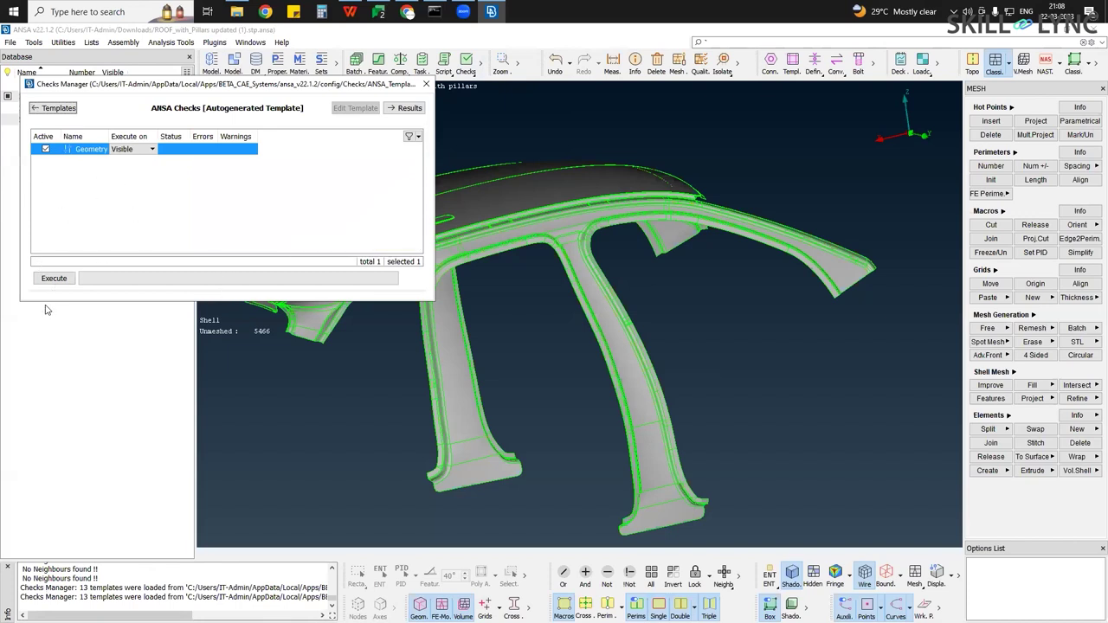
left_click(55, 278)
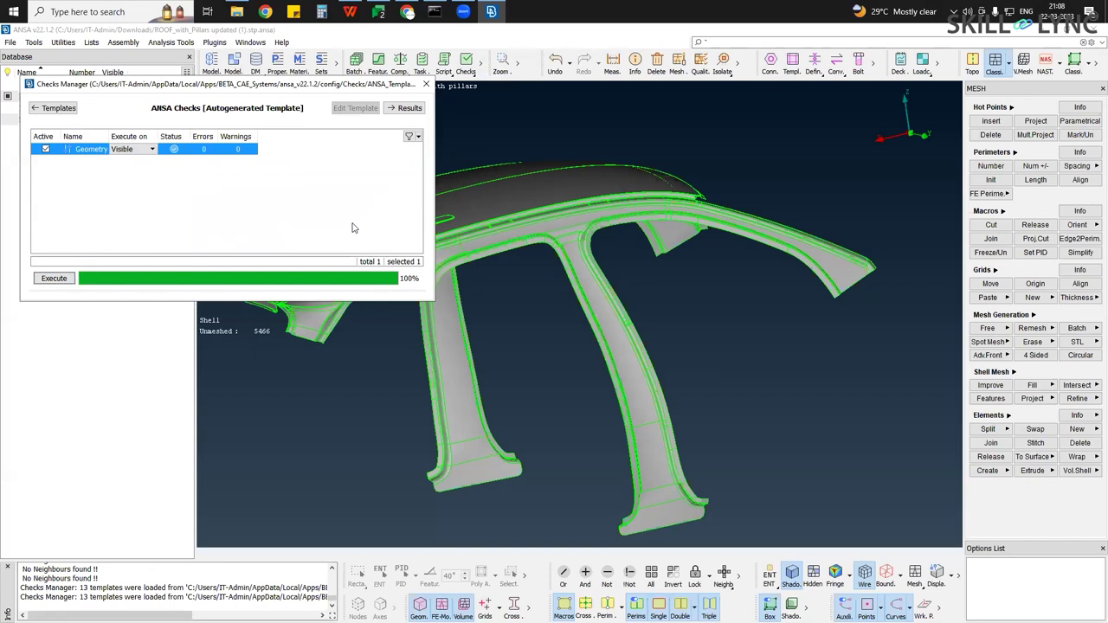
left_click(415, 138)
left_click(405, 107)
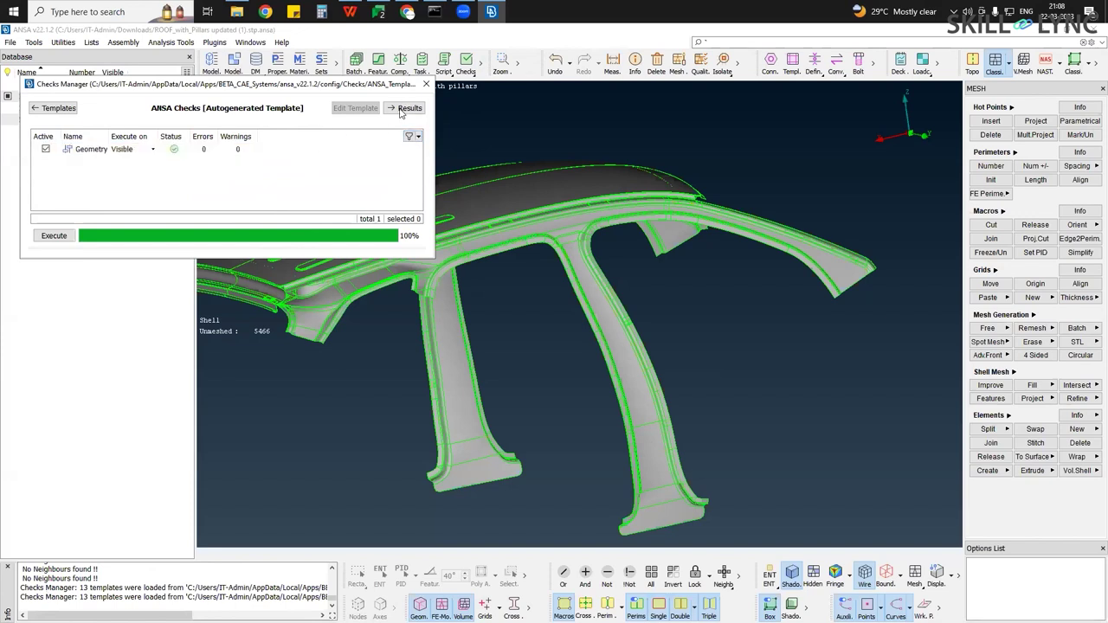
left_click(396, 112)
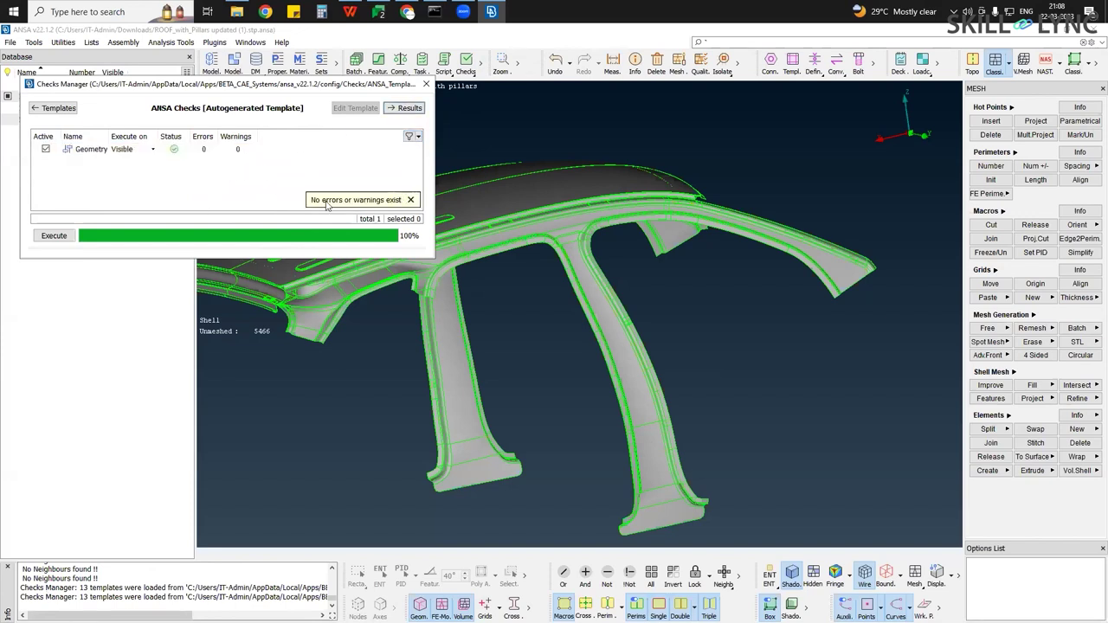
left_click(428, 87)
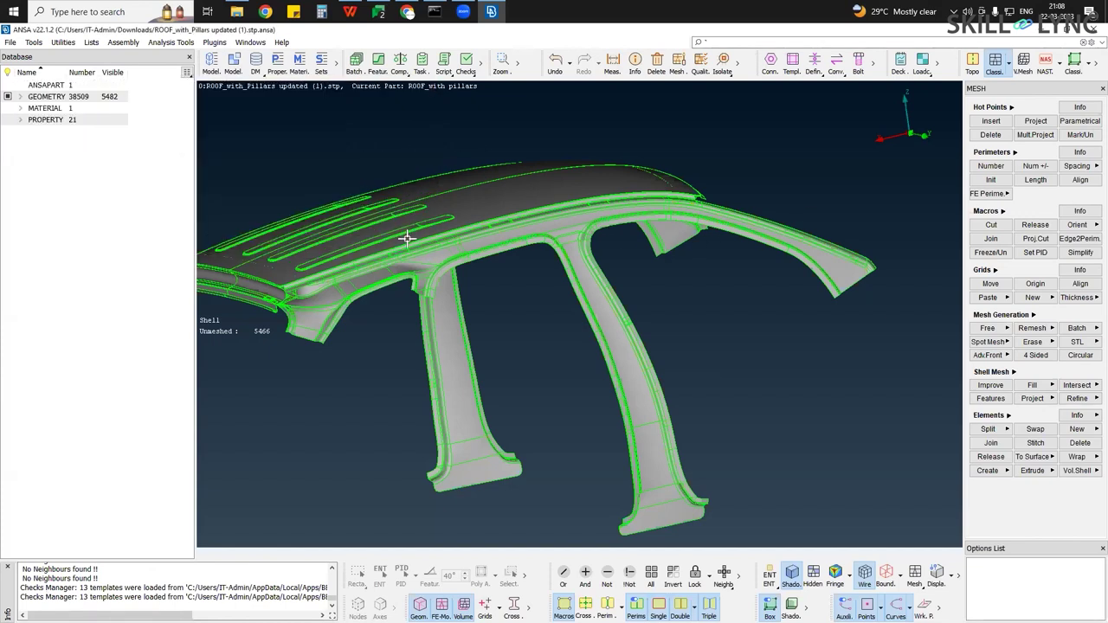
Turn on the perimeter node markers at the flange corner of the pillar joint and switch to the TOPO module
left_click_drag(564, 325, 517, 316, "ctrl")
left_click_drag(467, 404, 475, 367, "ctrl")
scroll(444, 317, "up", 4)
middle_click_drag(466, 312, 473, 296, "ctrl")
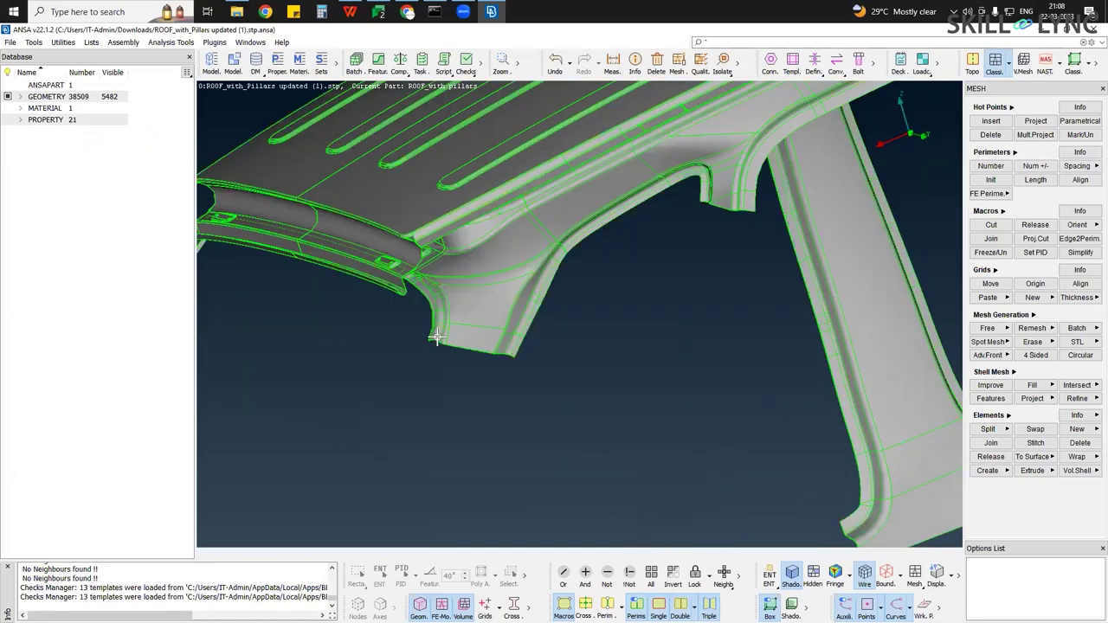
scroll(446, 338, "up", 2)
scroll(453, 339, "up", 2)
scroll(467, 316, "up", 1)
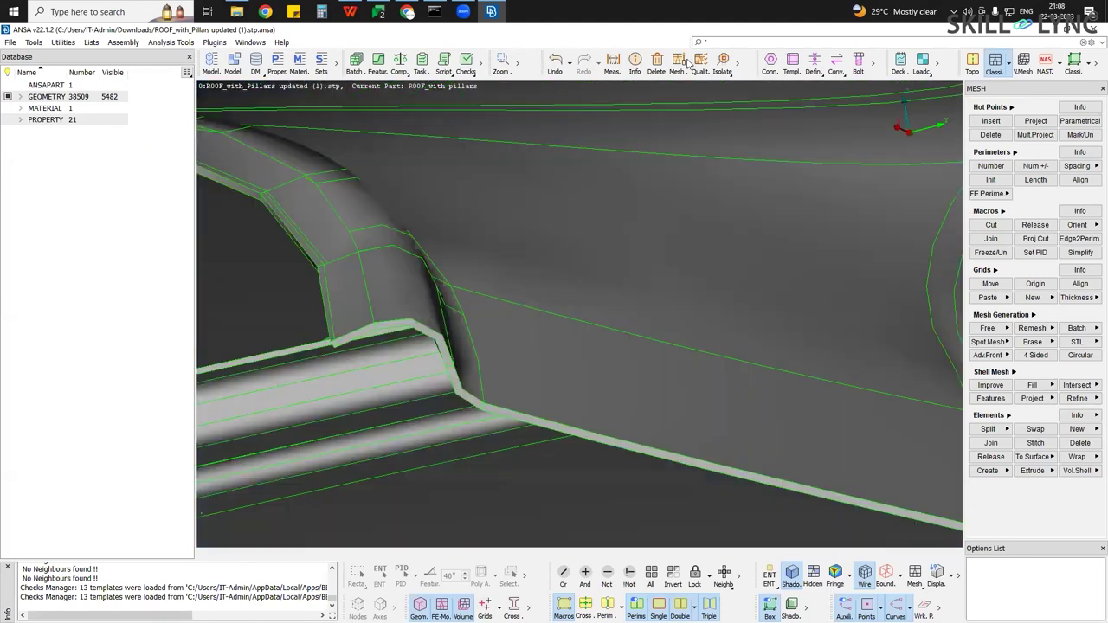
left_click(687, 63)
left_click(606, 575)
left_click(606, 607)
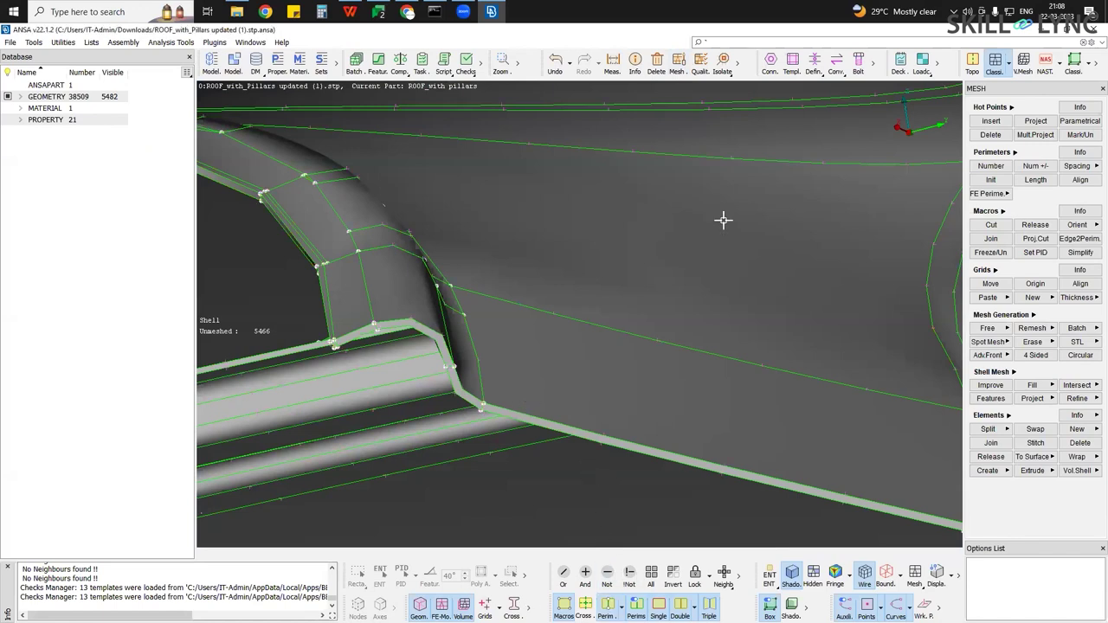
scroll(640, 129, "down", 3)
left_click(973, 65)
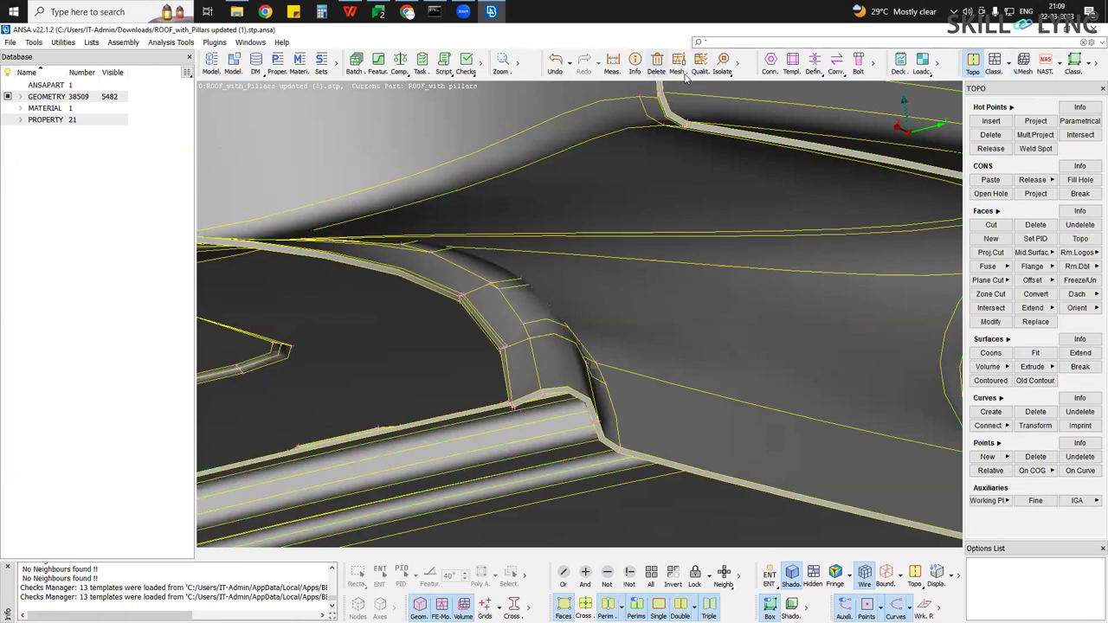
Measure the sheet thickness between the two corner points at the end of the pillar joint's flange and store the measurement
left_click(612, 63)
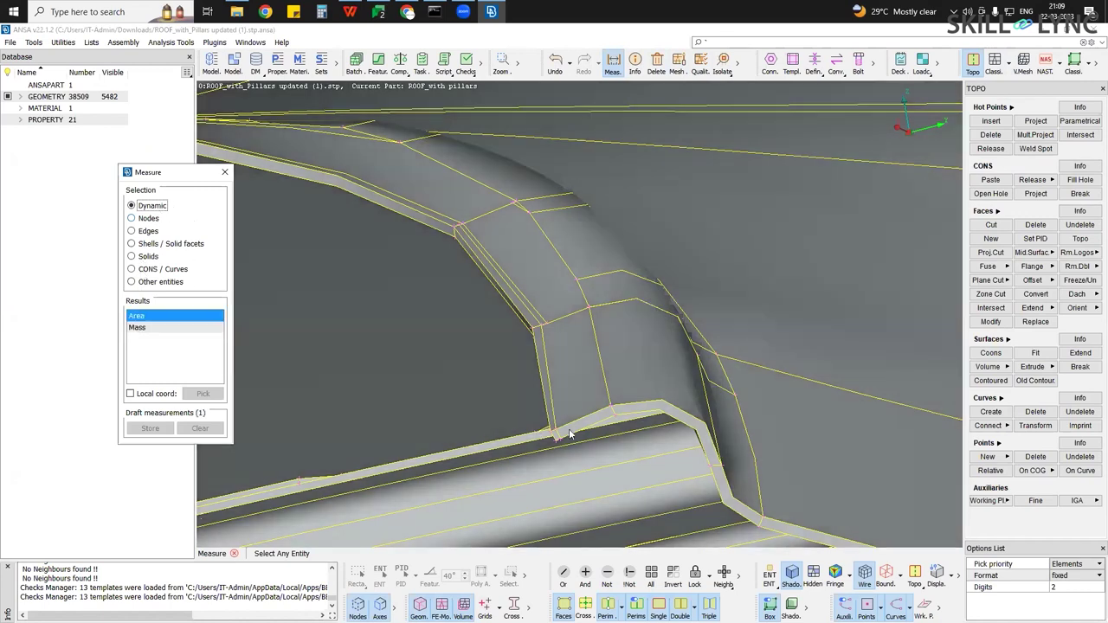
mouse_move(569, 424)
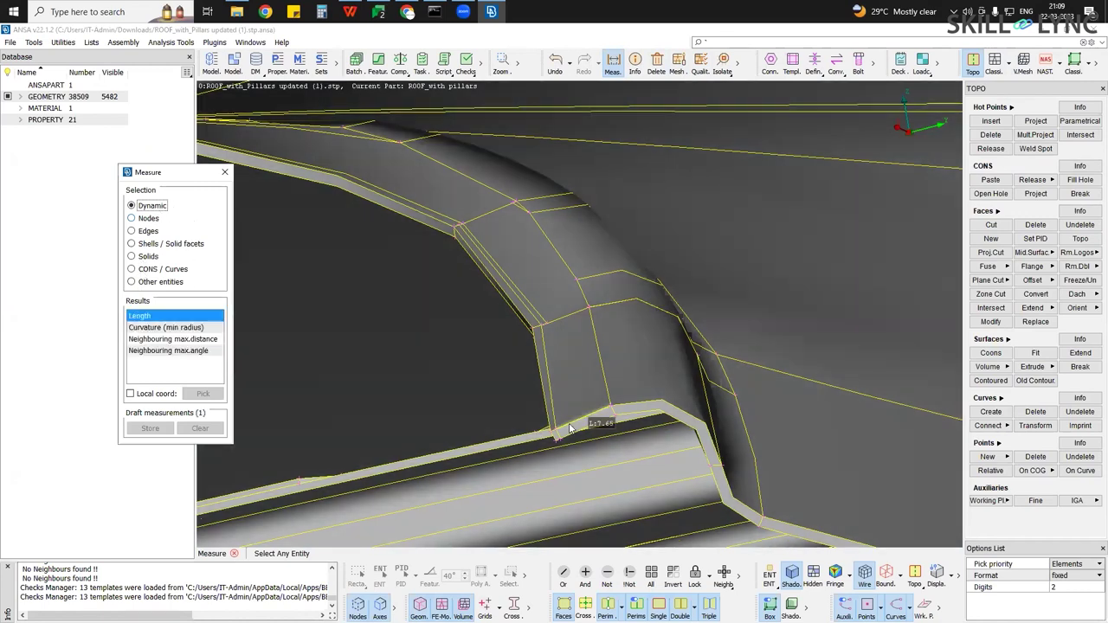
scroll(568, 423, "up", 2)
scroll(570, 429, "up", 2)
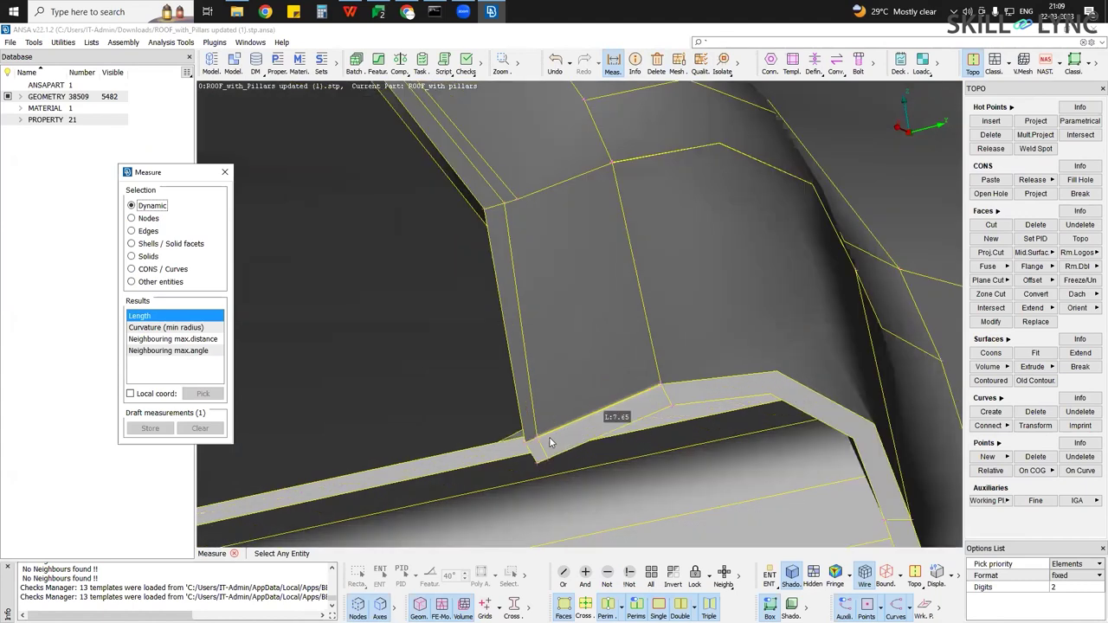
scroll(549, 436, "up", 4)
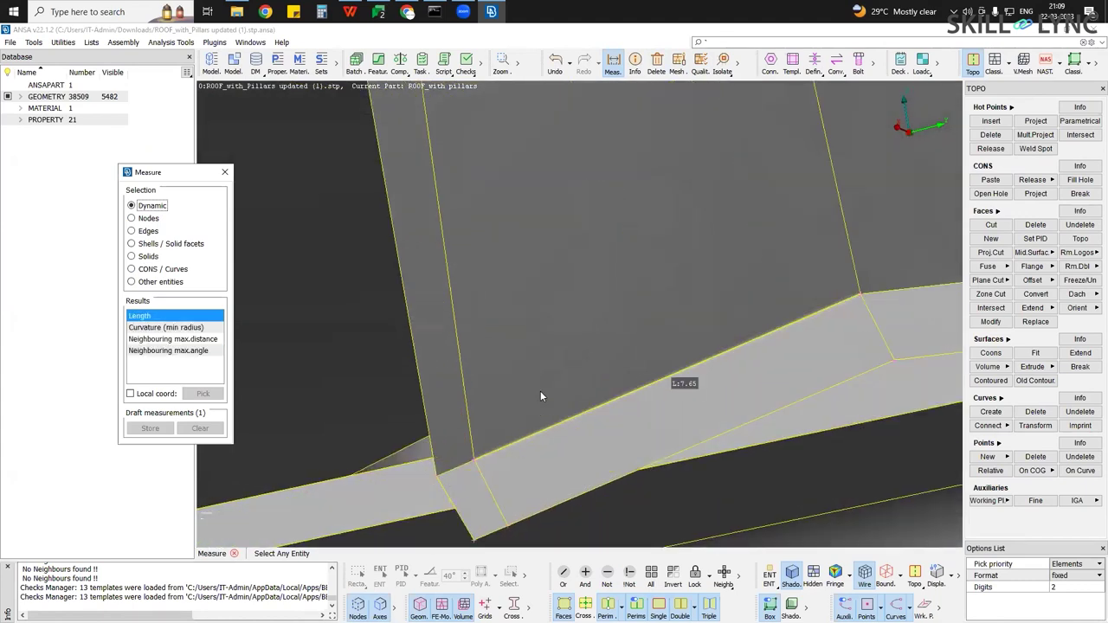
scroll(540, 391, "down", 3)
scroll(543, 410, "down", 3)
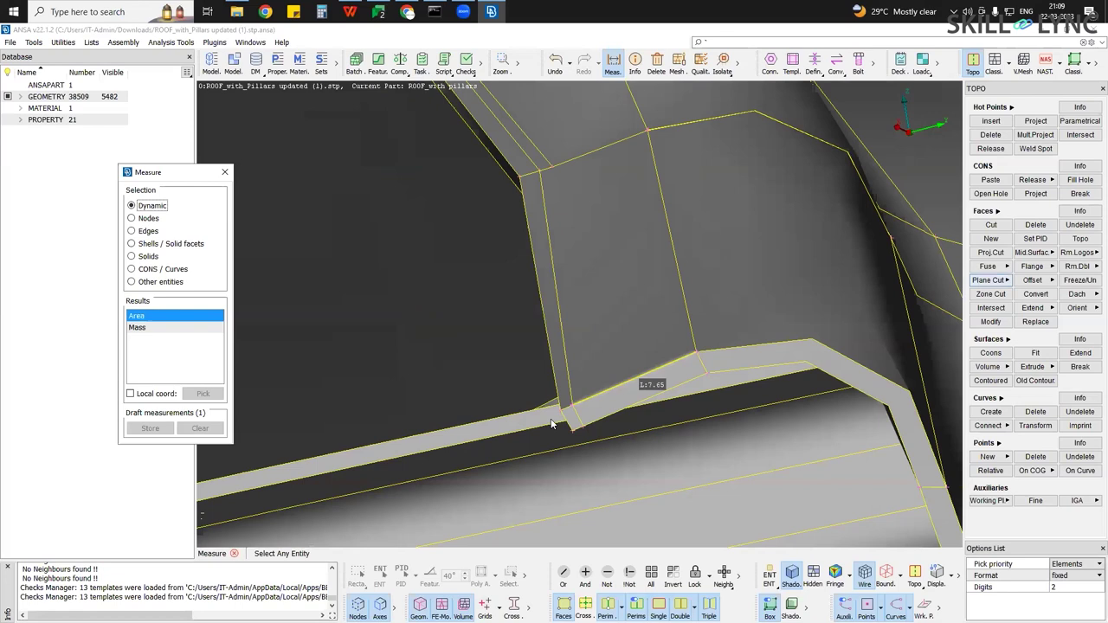
scroll(562, 409, "up", 3)
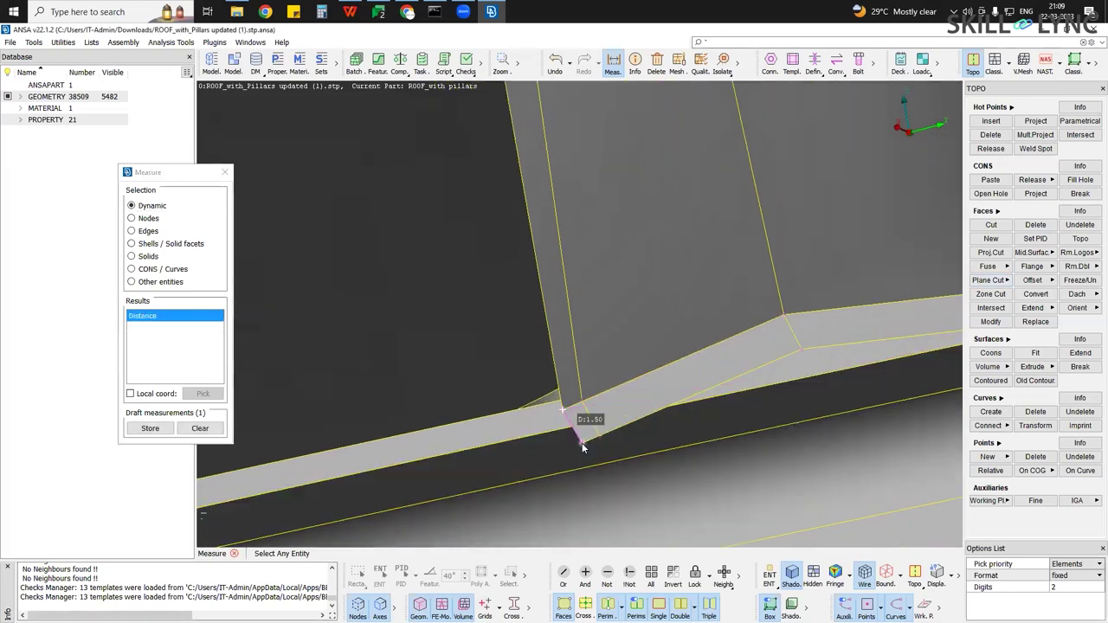
left_click(581, 442)
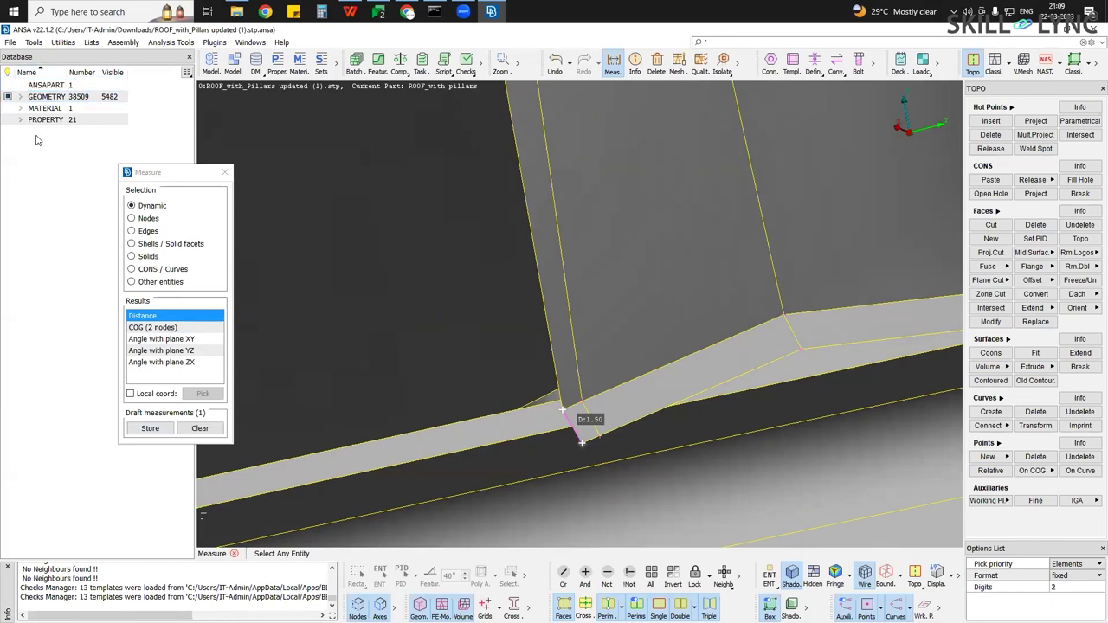
left_click(163, 431)
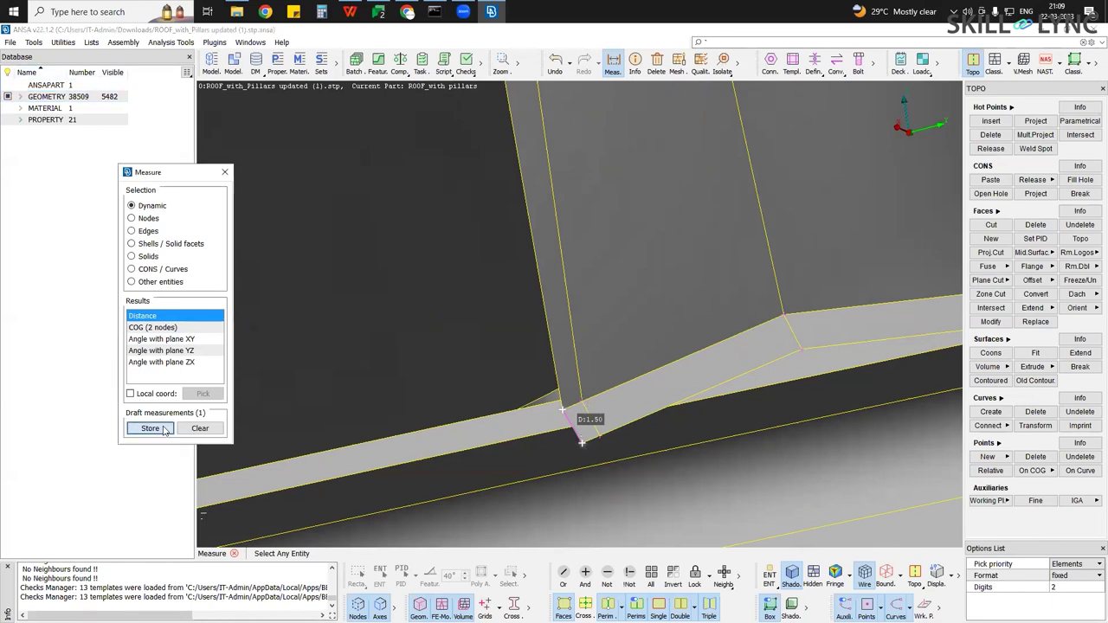
Review the geometry categories in the database, open the list of stored measurements and close the Measure tool
left_click(39, 119)
left_click(21, 109)
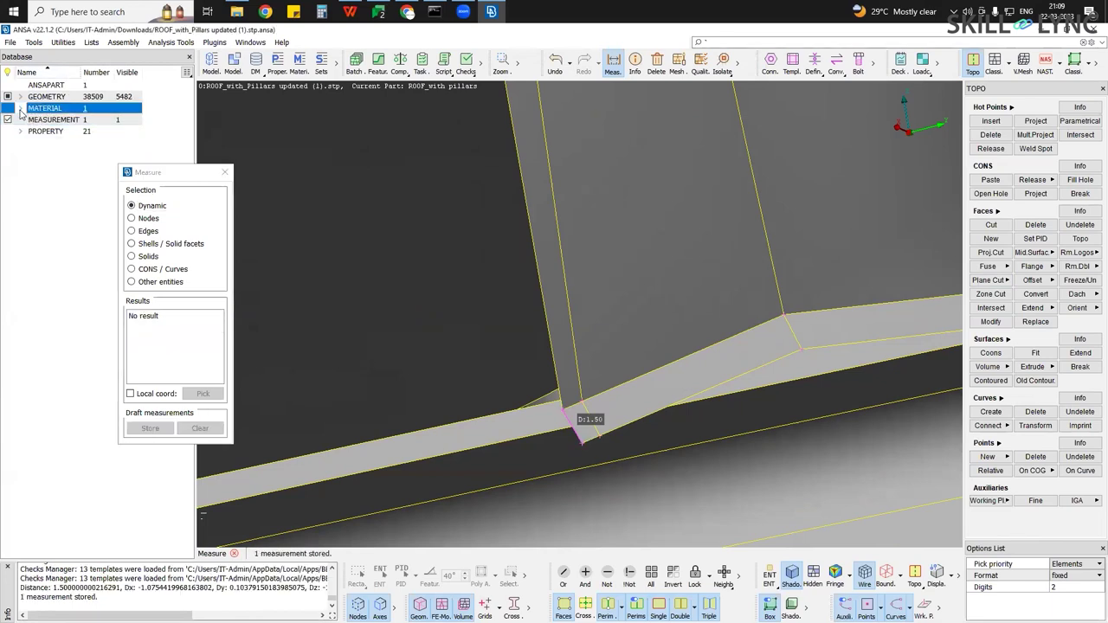
left_click(21, 109)
left_click(20, 97)
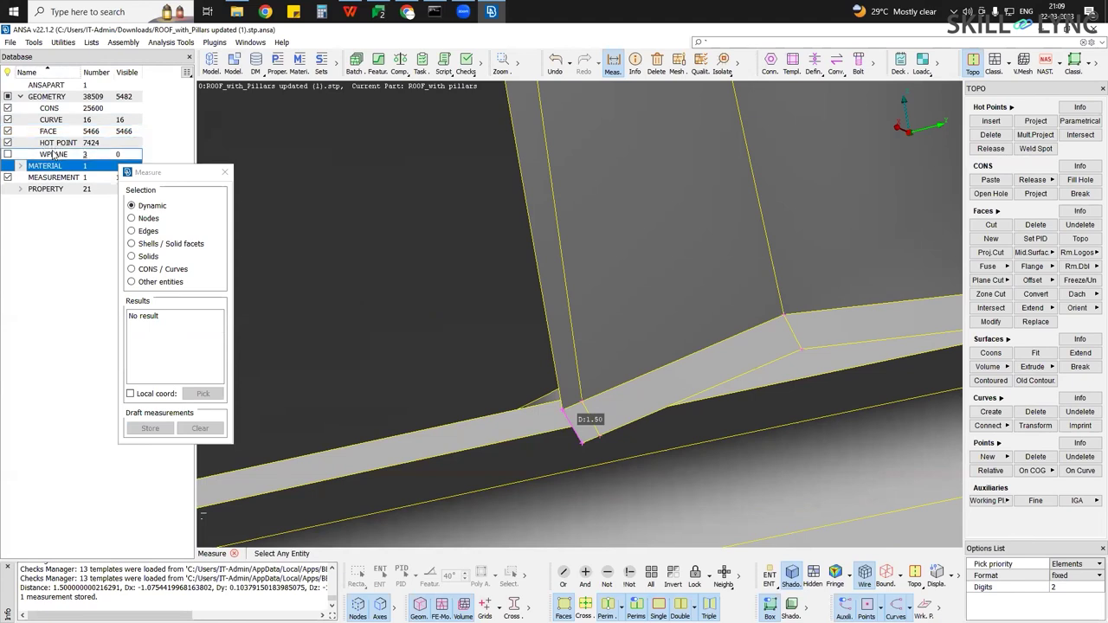
left_click(21, 97)
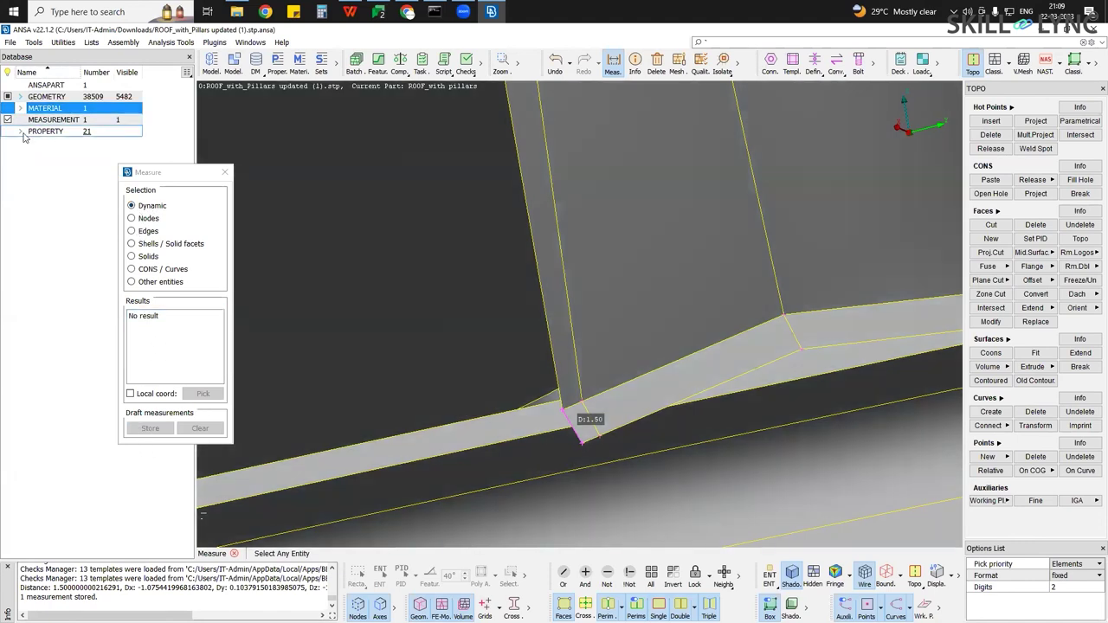
double_click(56, 119)
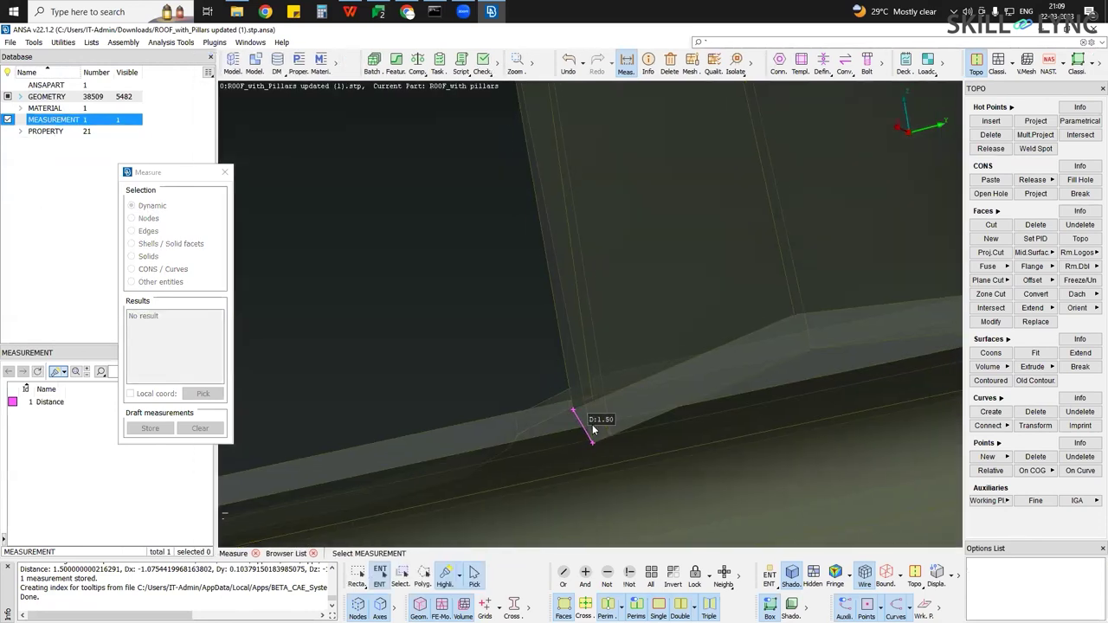
left_click(240, 176)
left_click(226, 173)
middle_click(556, 393)
middle_click(547, 387)
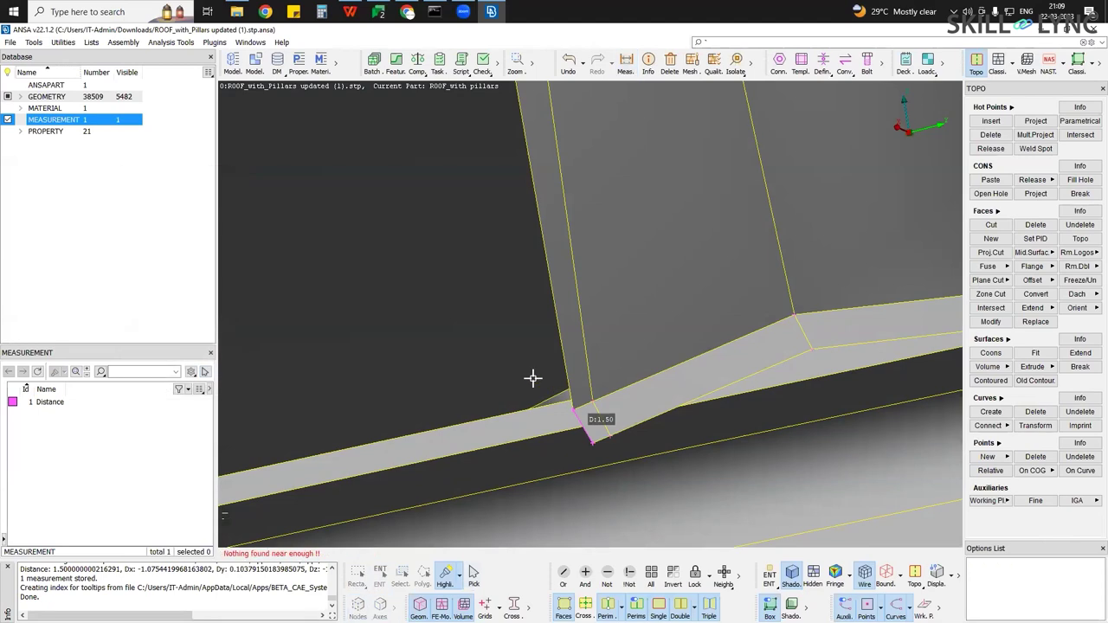
Measure the sheet thickness at the end edge of the roof's cross rail near the pillar joint and store the distance
scroll(532, 379, "down", 1)
scroll(498, 390, "down", 5)
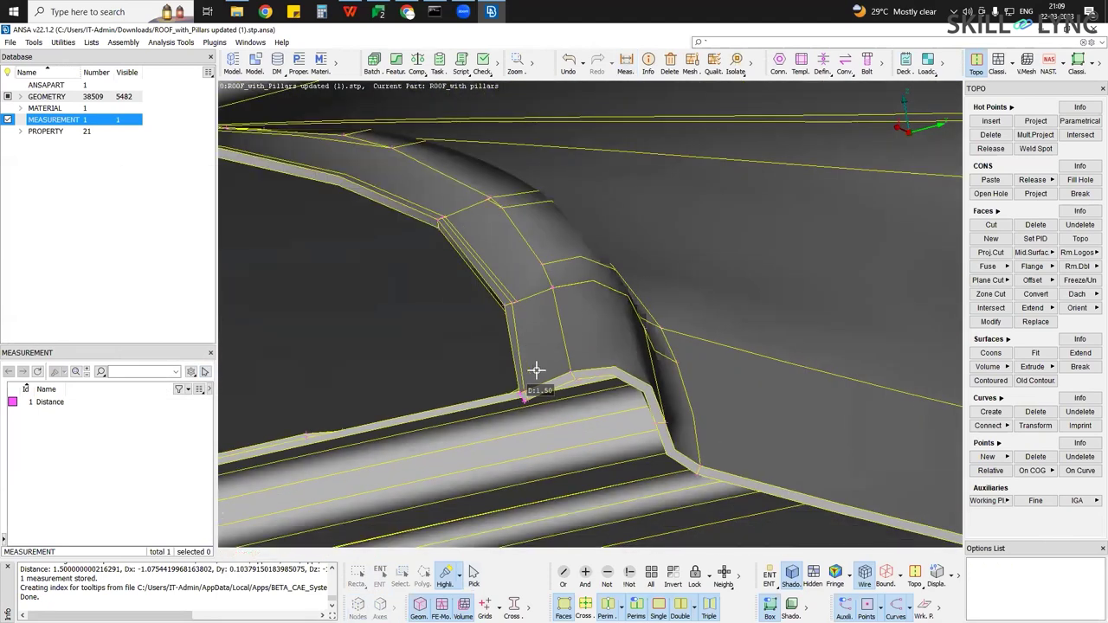
left_click_drag(539, 389, 642, 247, "ctrl")
scroll(534, 392, "down", 4)
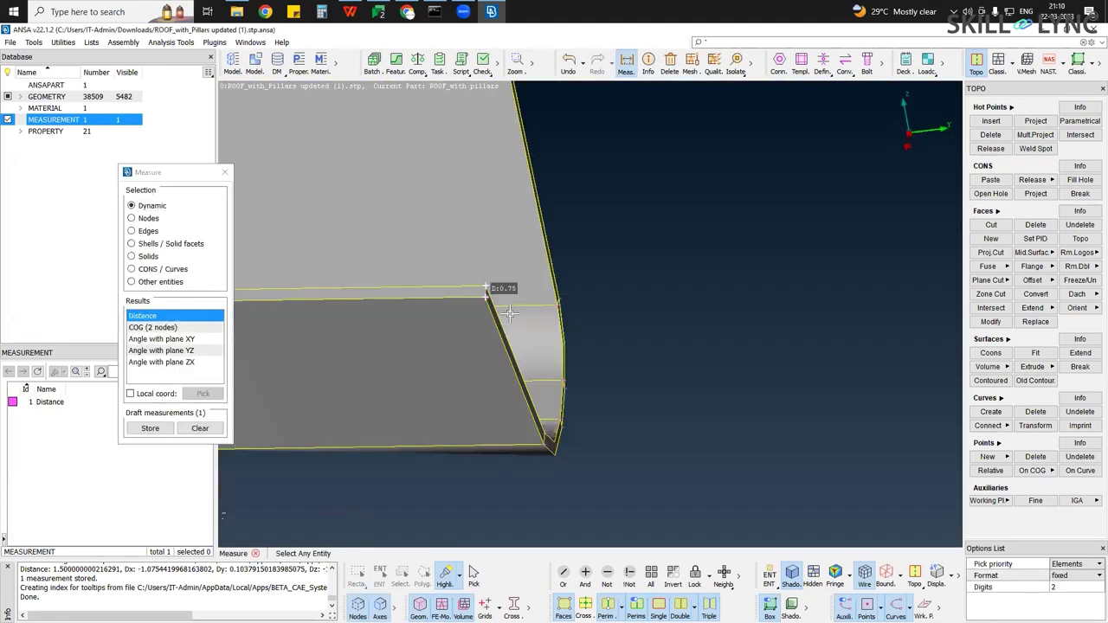
left_click(151, 429)
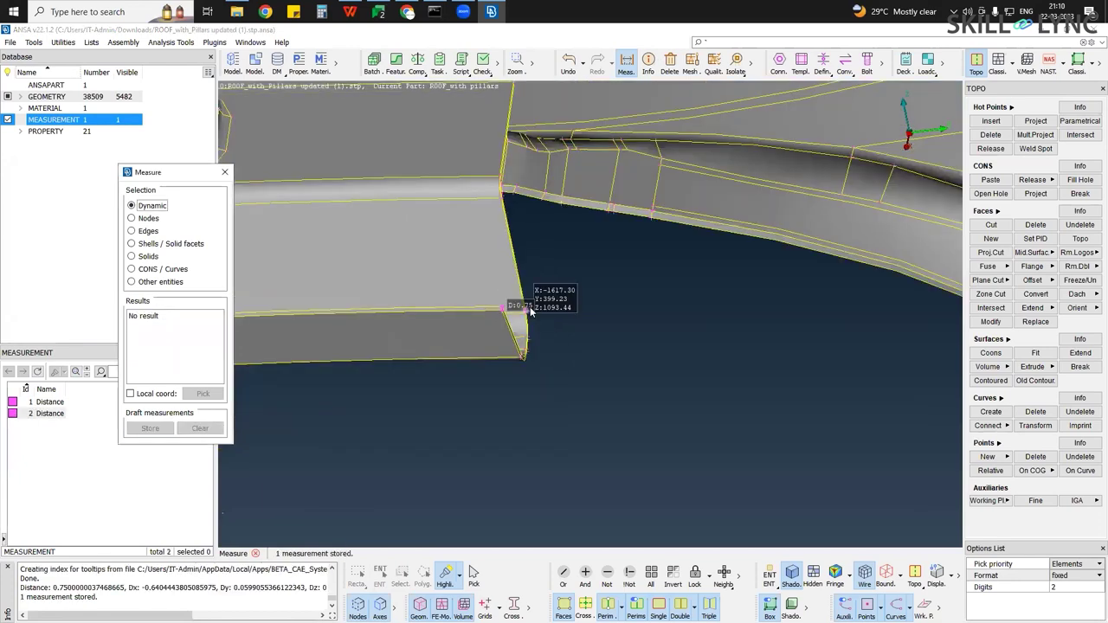
Examine the roof and pillars with the two stored thickness measurements from several angles, ending in a standard top view
scroll(530, 310, "down", 5)
scroll(583, 258, "down", 5)
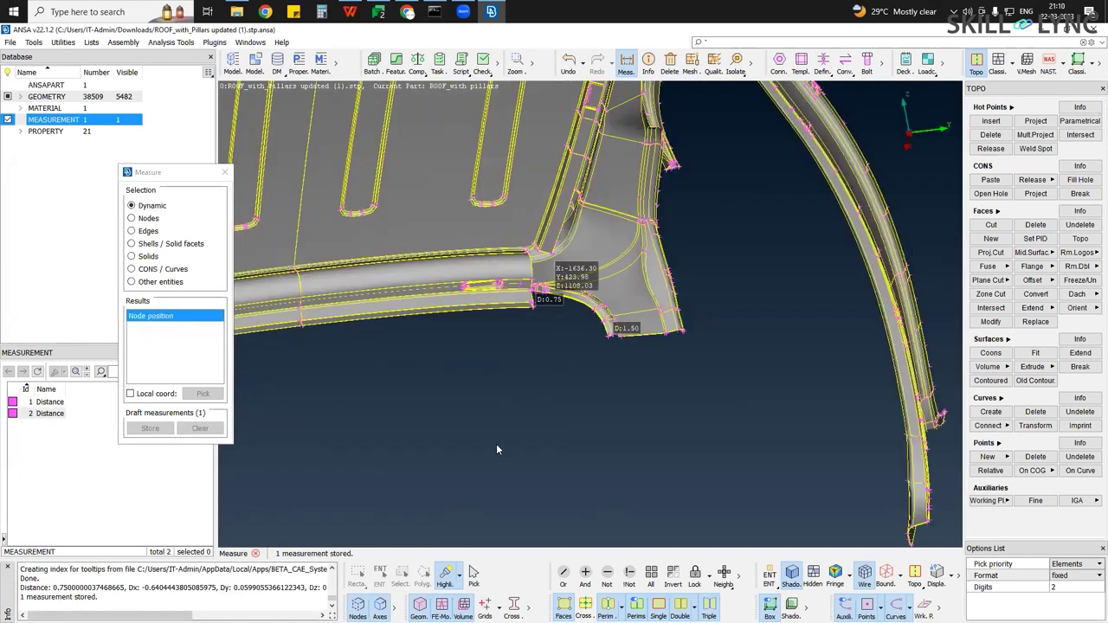
middle_click_drag(589, 212, 567, 263, "ctrl")
left_click_drag(483, 328, 554, 223, "ctrl")
middle_click_drag(382, 359, 471, 275, "ctrl")
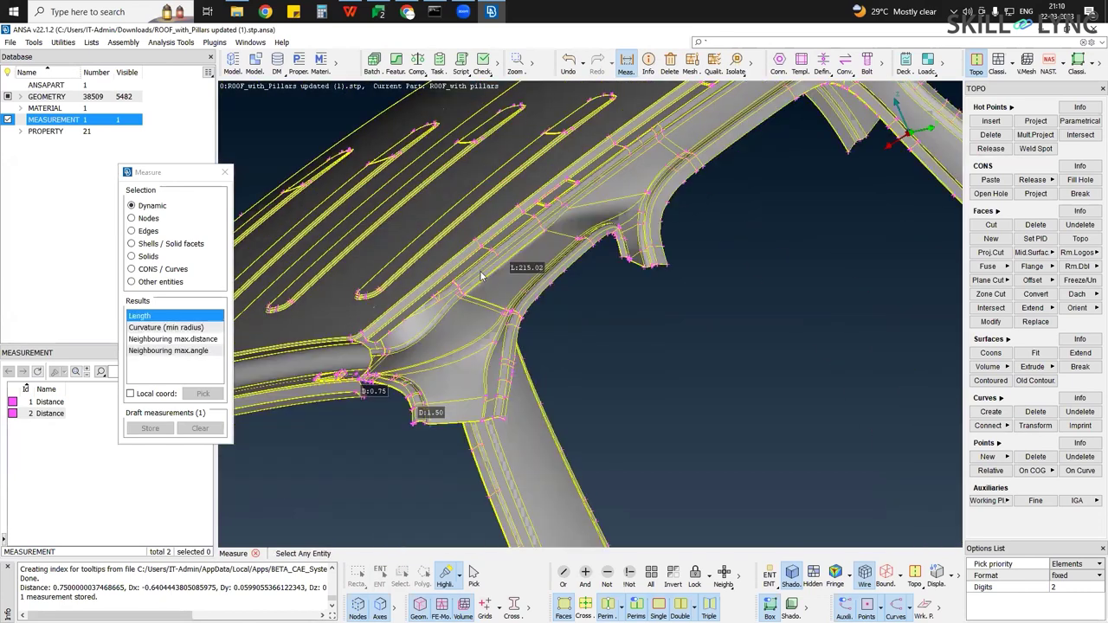
middle_click_drag(541, 275, 547, 270, "ctrl")
scroll(616, 278, "down", 5)
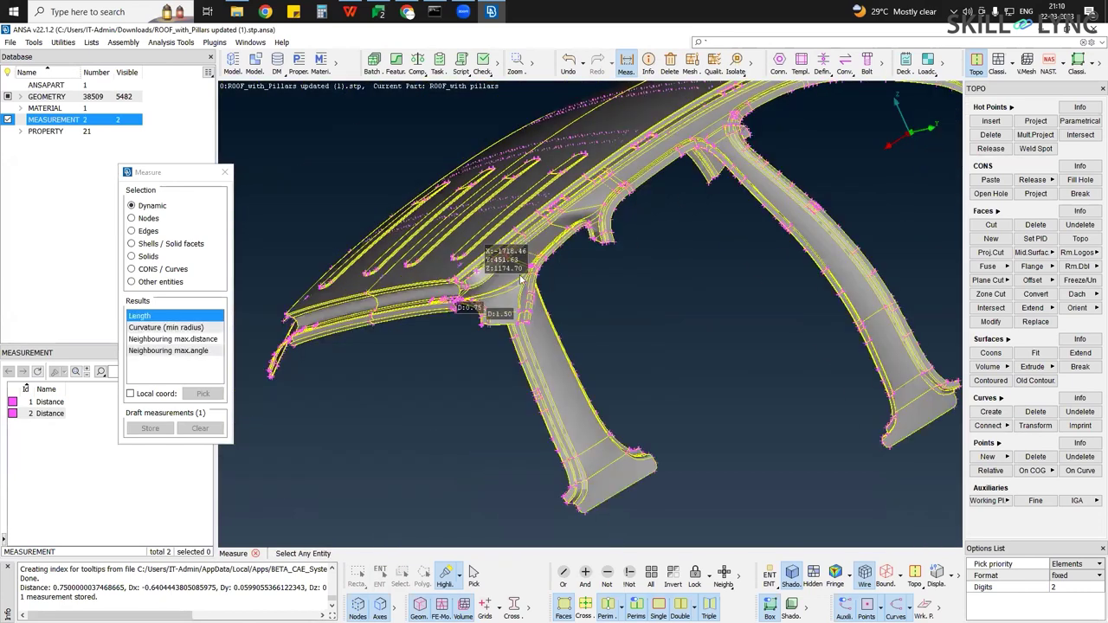
left_click_drag(519, 275, 409, 299, "ctrl")
middle_click_drag(400, 205, 578, 164, "ctrl")
scroll(574, 173, "down", 3)
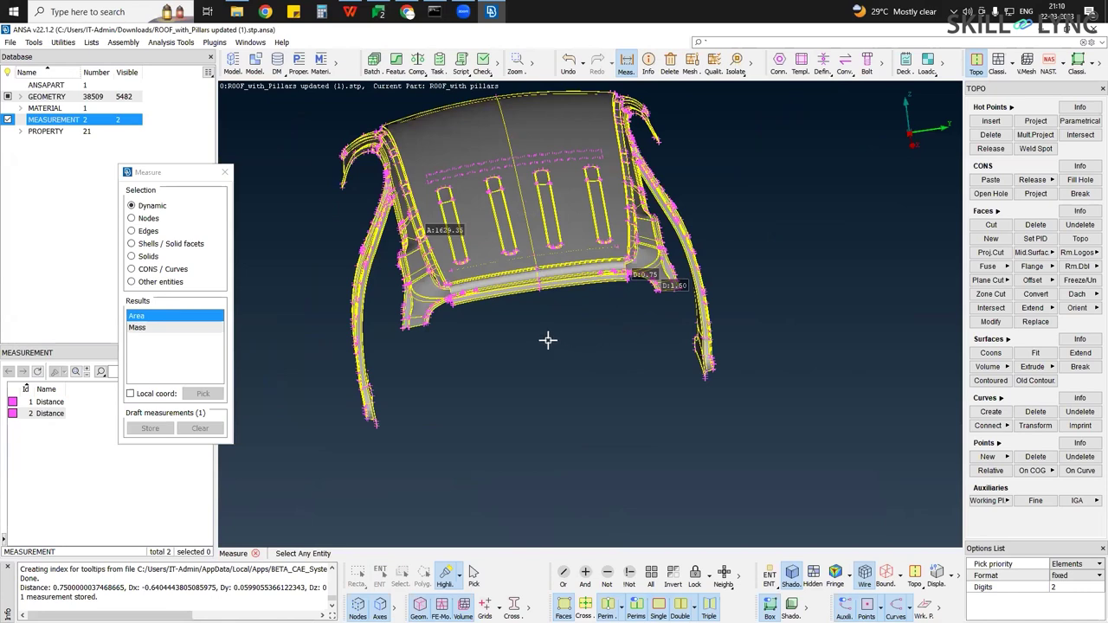
scroll(865, 152, "up", 4)
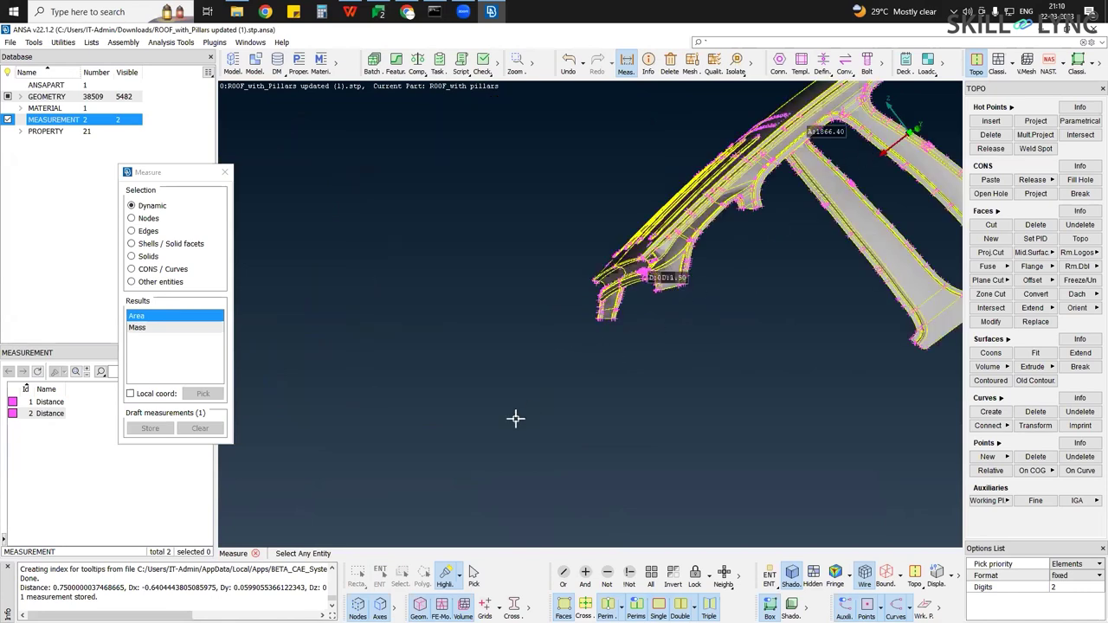
scroll(515, 419, "down", 4)
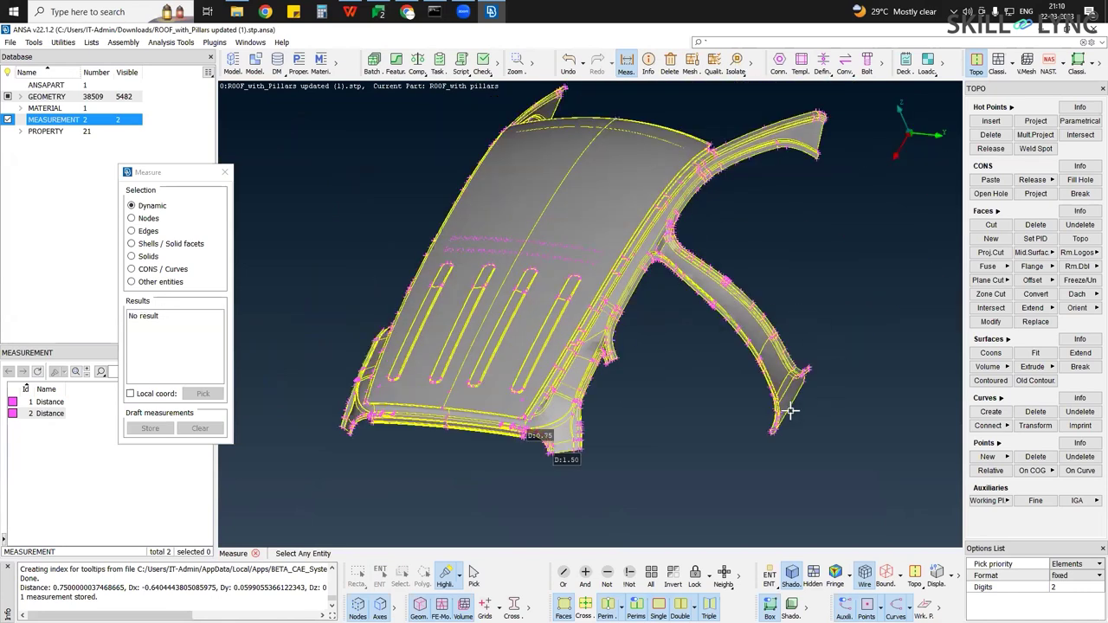
left_click_drag(789, 411, 789, 411, "ctrl")
key("F2")
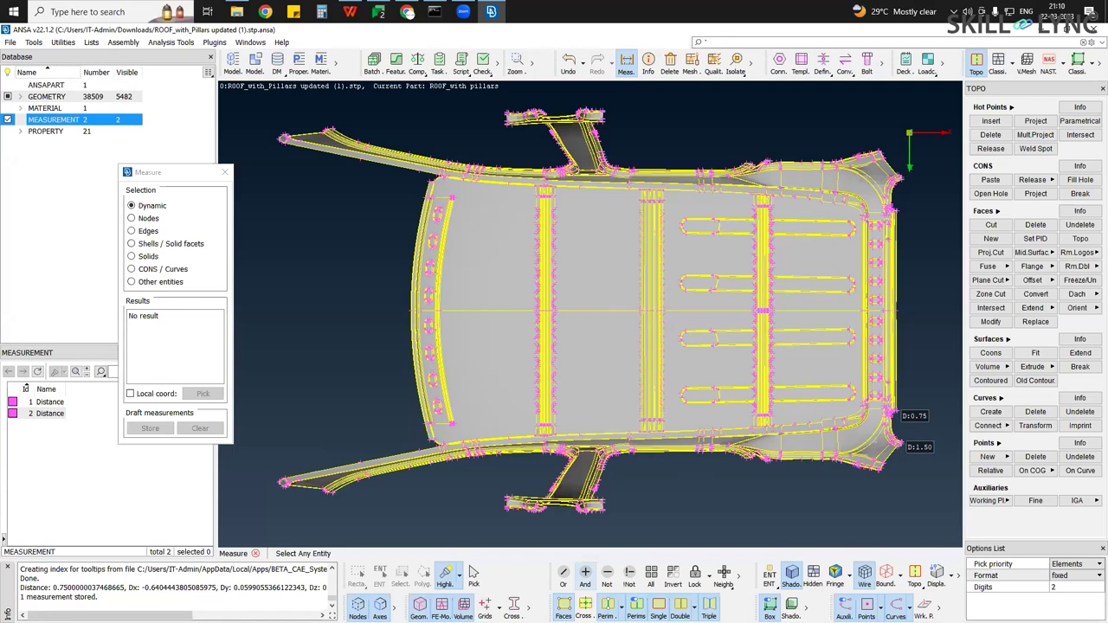
Leave the Measure tool and inspect the roof's cross members and slots up close from above
left_click(606, 606)
scroll(653, 335, "up", 1)
left_click(654, 336)
scroll(651, 335, "up", 1)
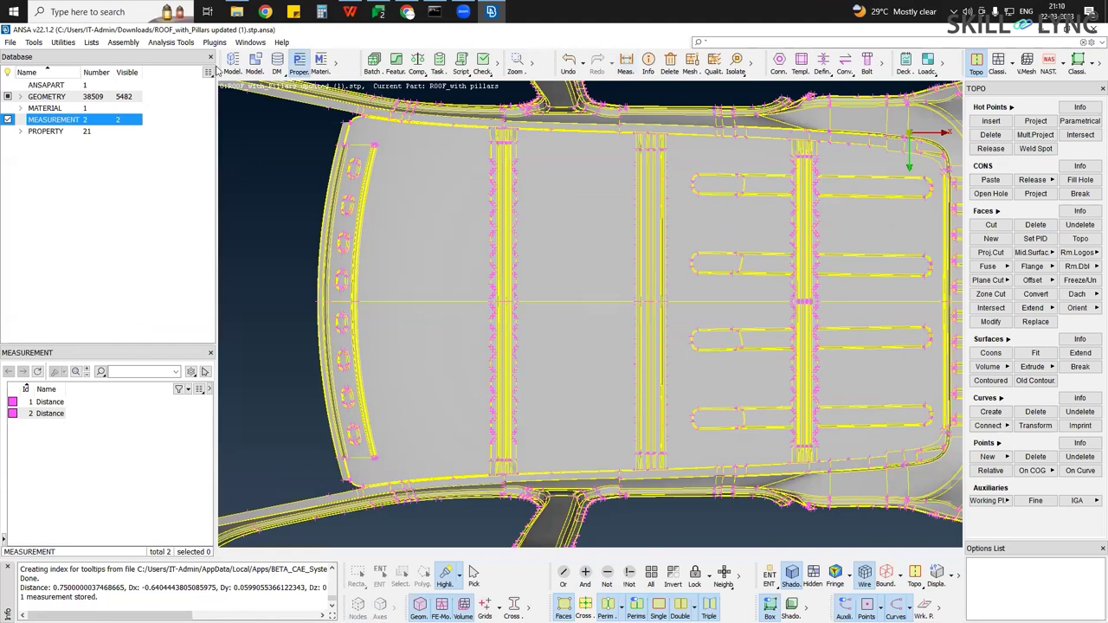
Open the list of the model's properties and bring the roof's bows into view beside it
double_click(110, 132)
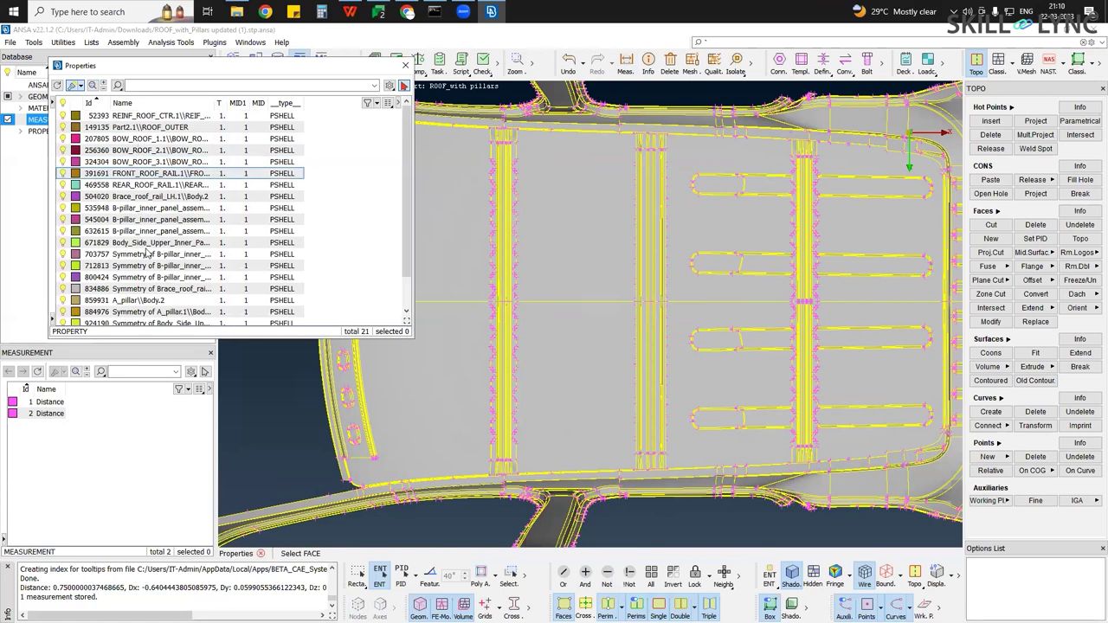
scroll(676, 292, "up", 2)
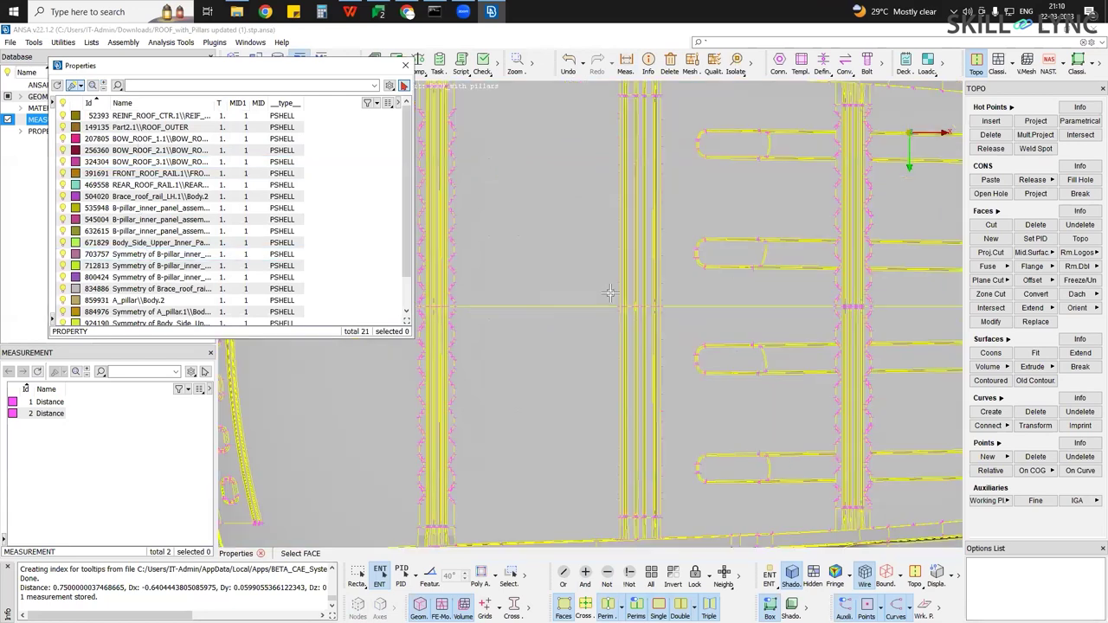
scroll(608, 294, "down", 3)
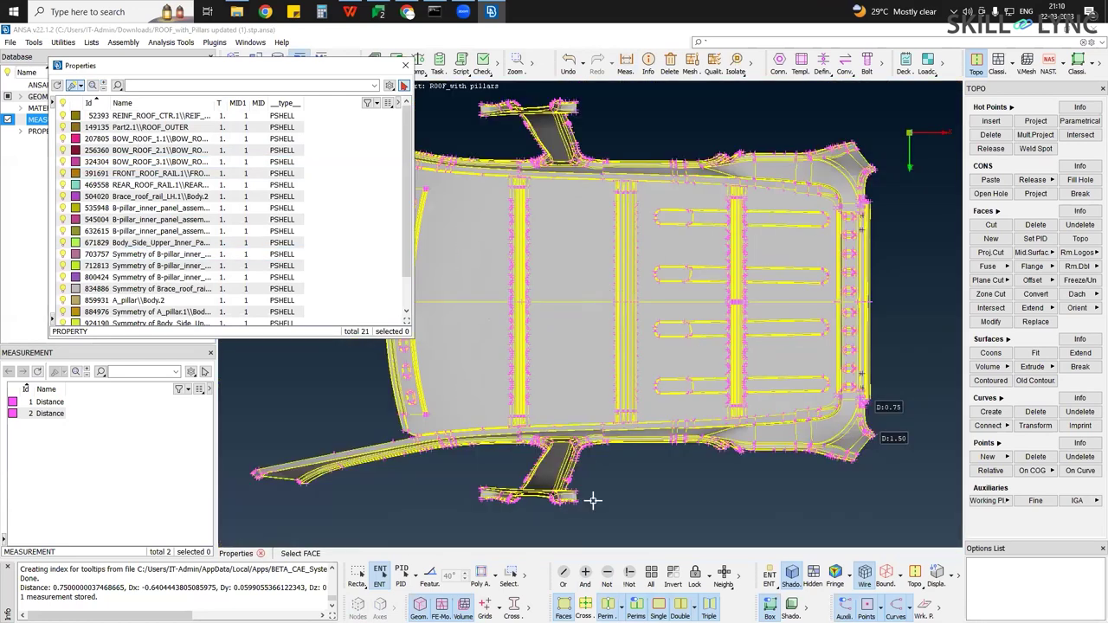
scroll(592, 499, "down", 2)
scroll(585, 350, "up", 1)
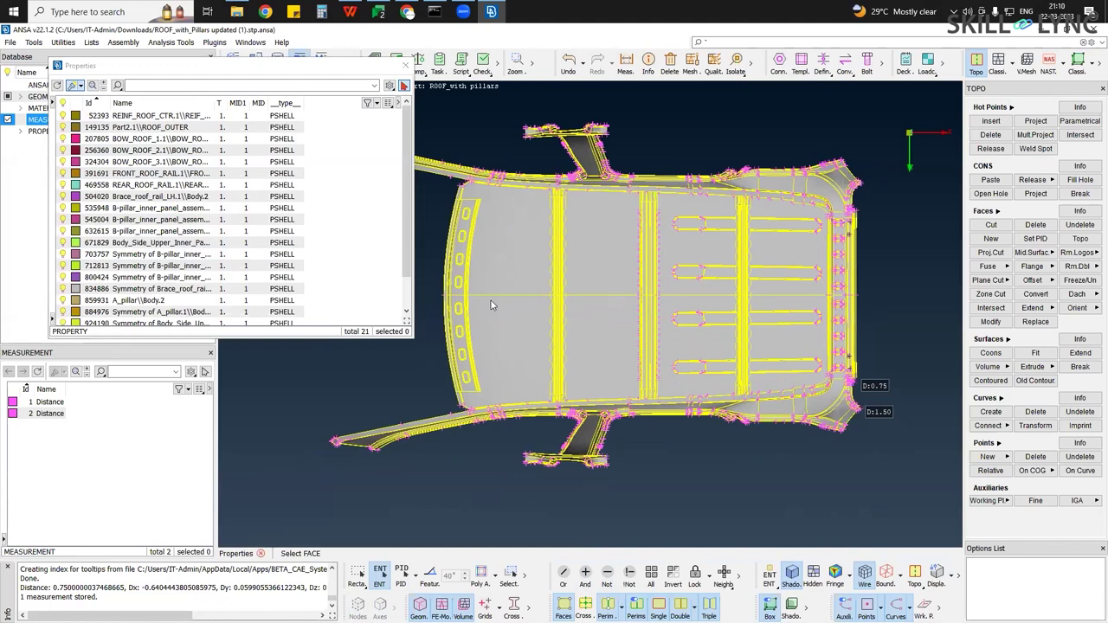
Isolate the three roof bows in the display by picking them as whole property (PID) regions
scroll(519, 271, "up", 1)
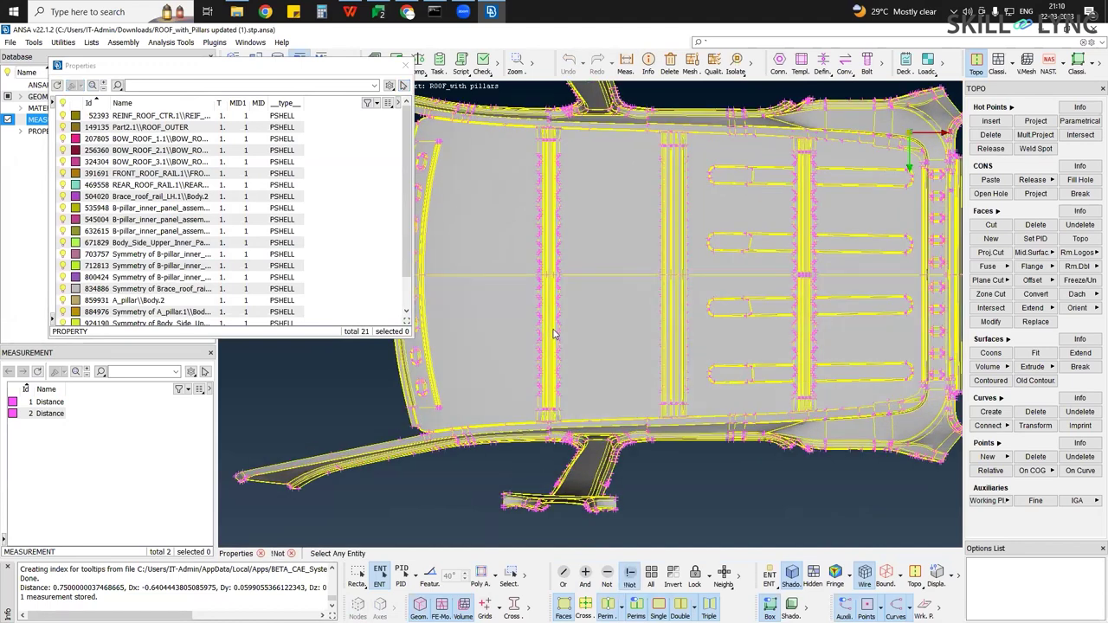
scroll(514, 543, "up", 1)
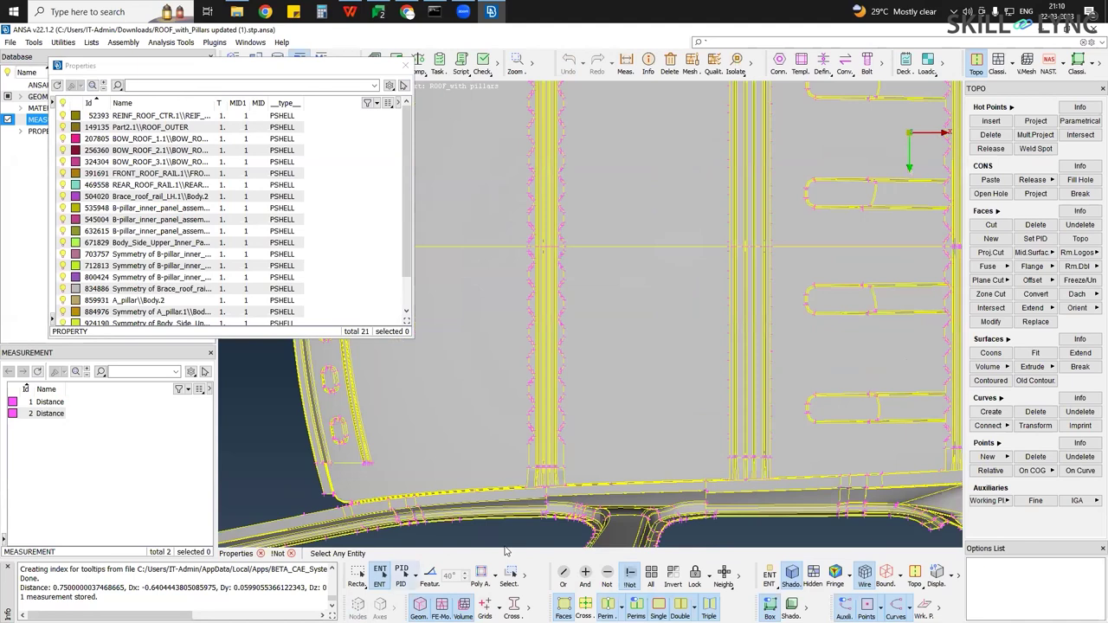
left_click(406, 572)
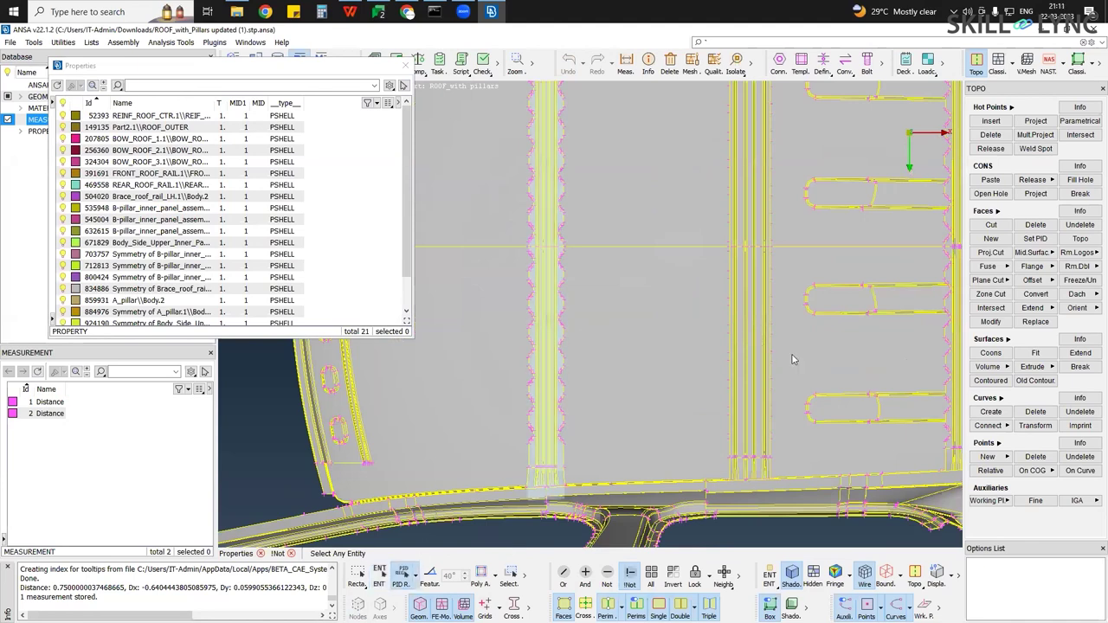
left_click(763, 365)
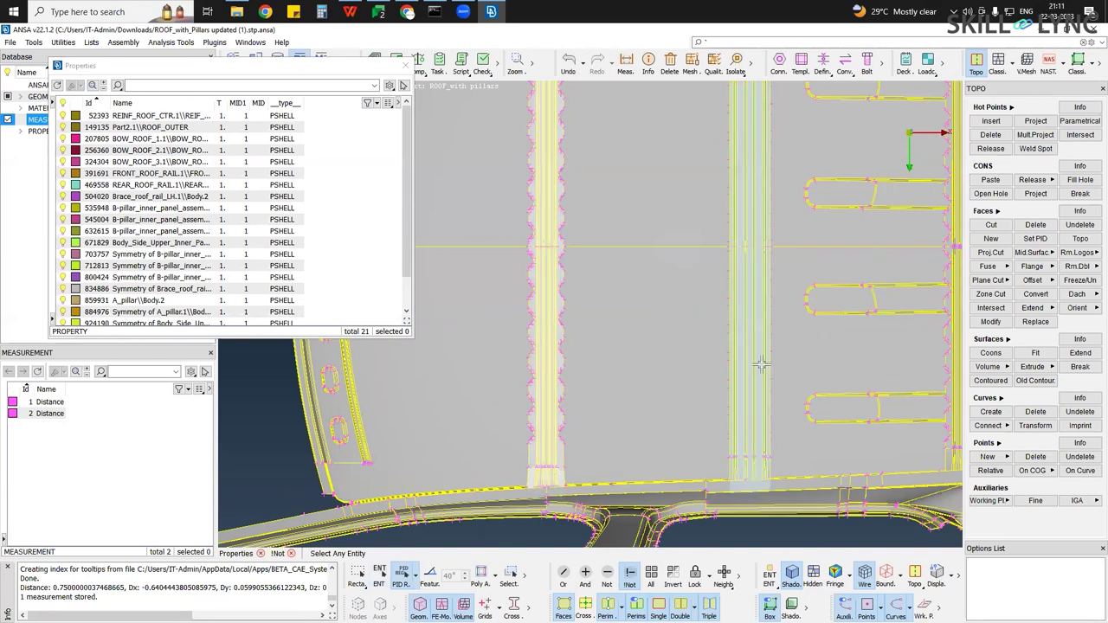
scroll(760, 372, "down", 3)
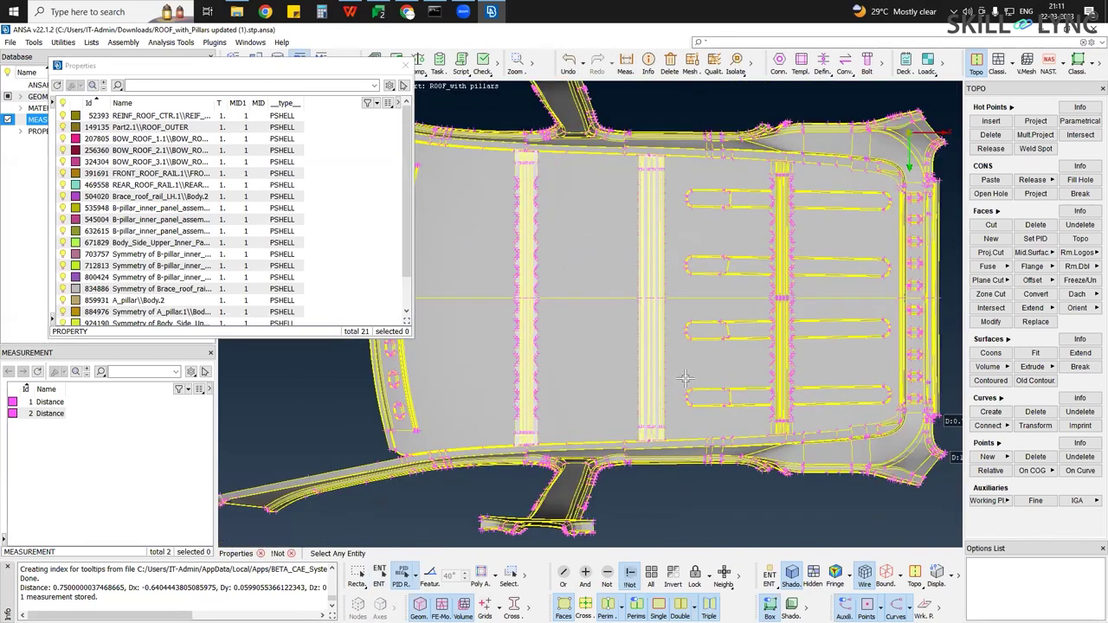
scroll(651, 363, "up", 3)
scroll(616, 361, "down", 3)
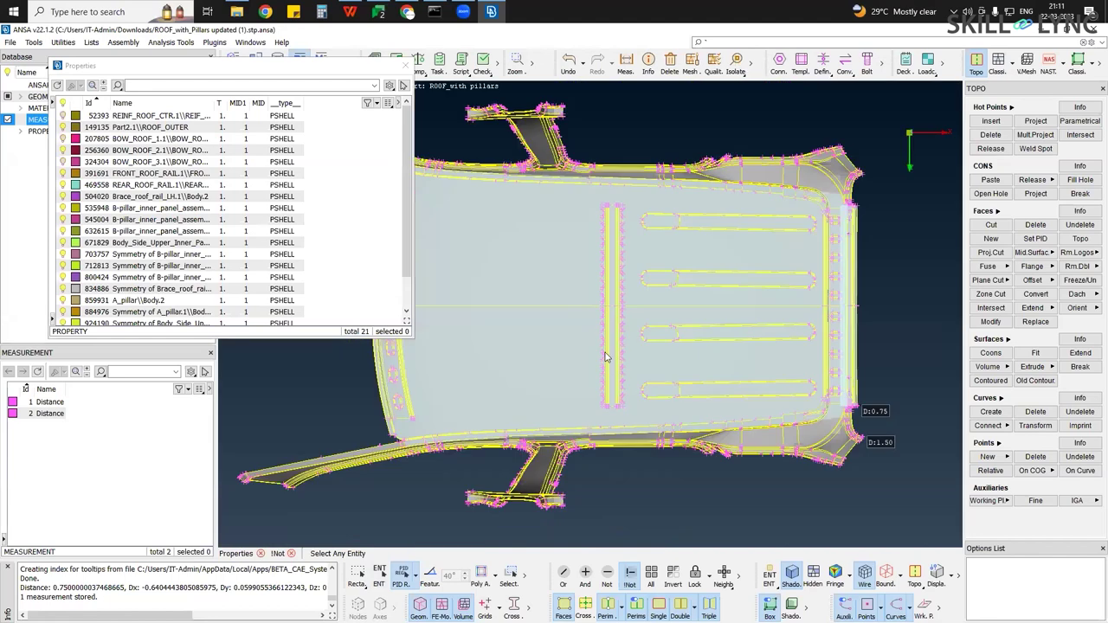
middle_click(606, 352)
Examine the three isolated roof bows from several angles, return to the standard top view and close the properties list
left_click_drag(634, 273, 632, 216, "ctrl")
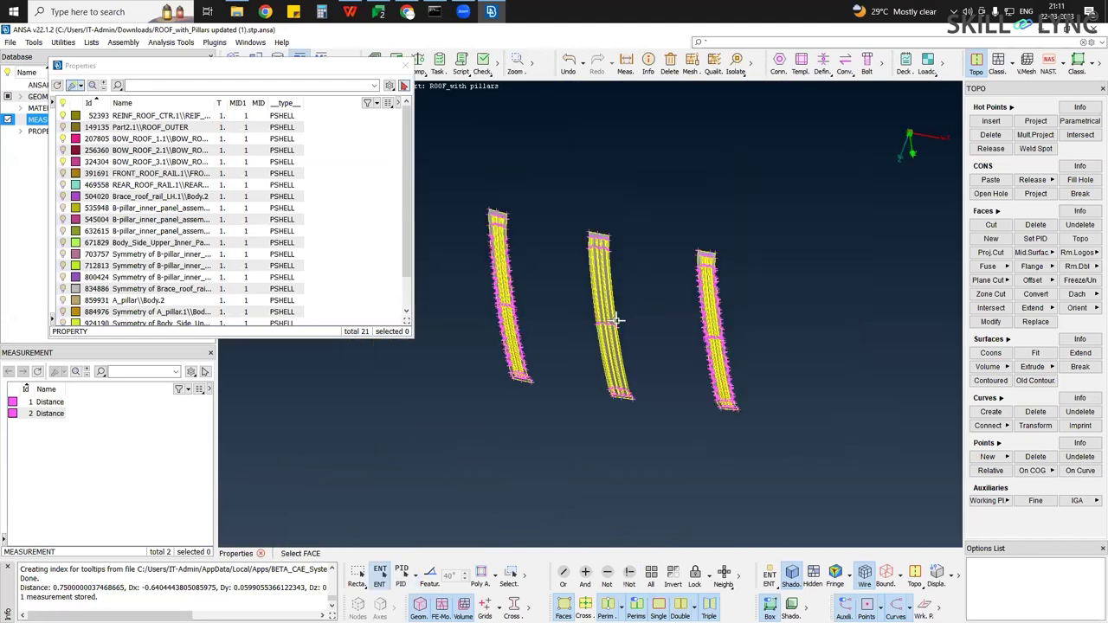
left_click_drag(647, 362, 648, 361, "ctrl")
scroll(643, 354, "up", 3)
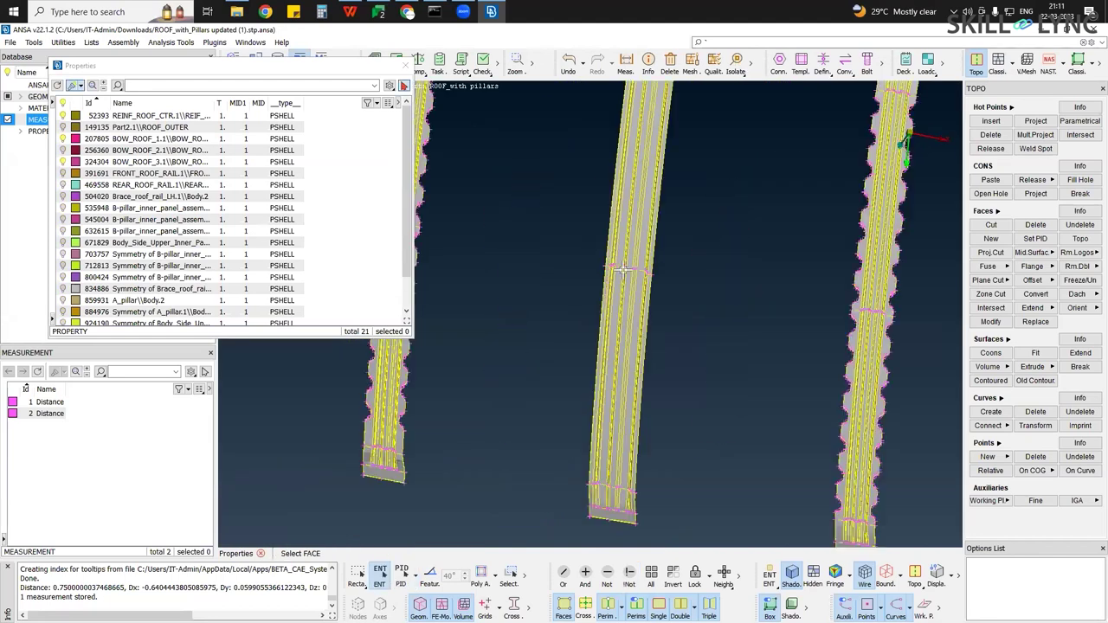
scroll(552, 251, "down", 3)
left_click_drag(553, 251, 597, 259, "ctrl")
left_click_drag(761, 437, 673, 180, "ctrl")
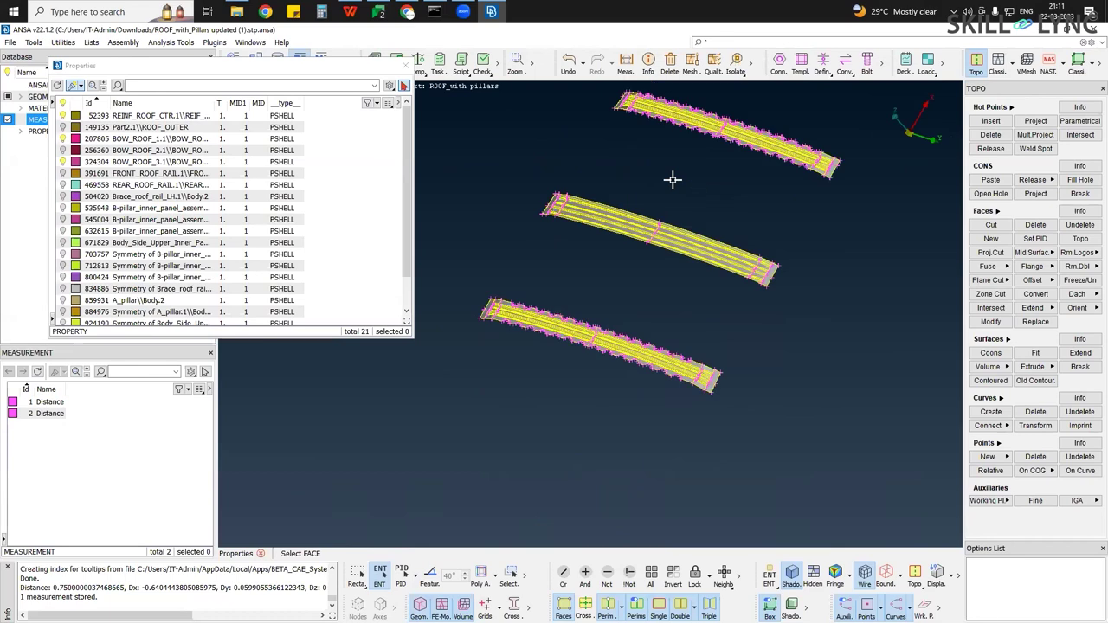
key("F6")
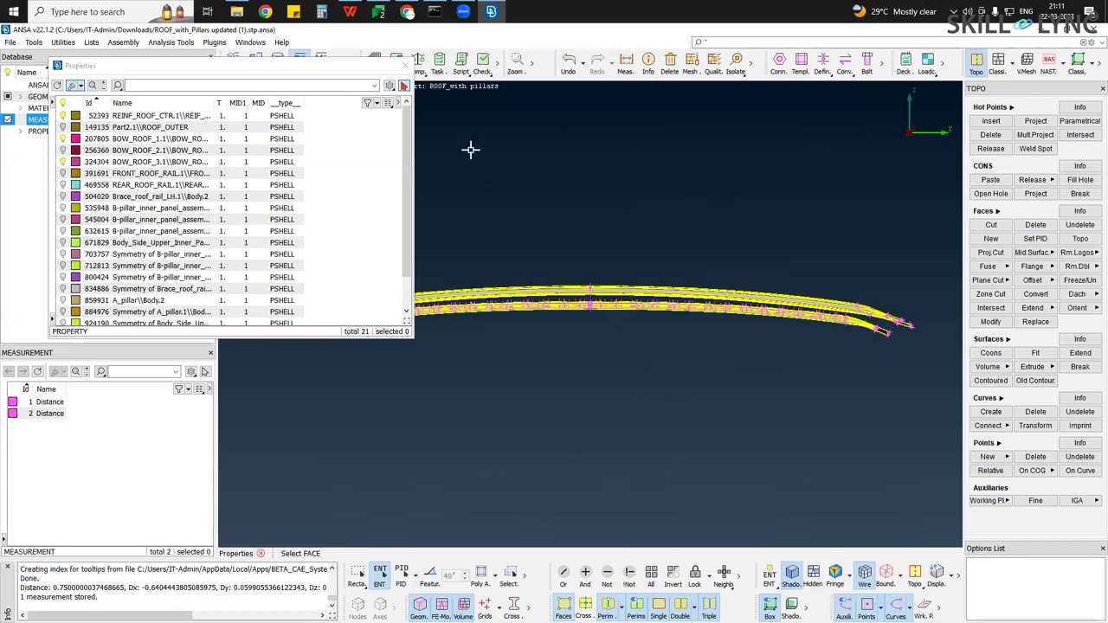
key("F2")
left_click_drag(318, 73, 251, 75)
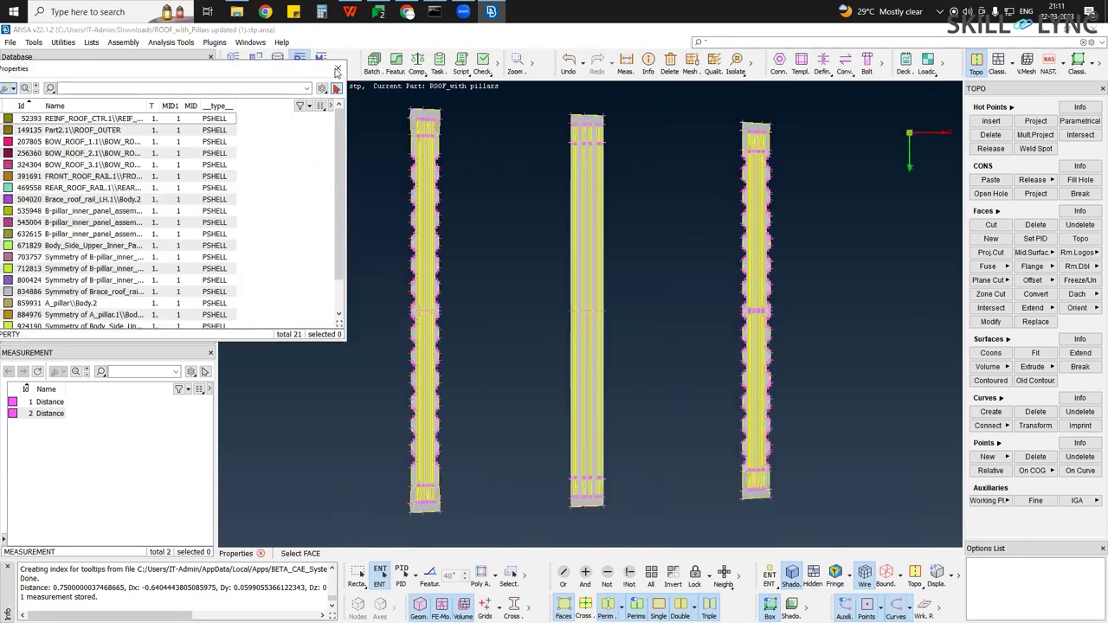
left_click(338, 70)
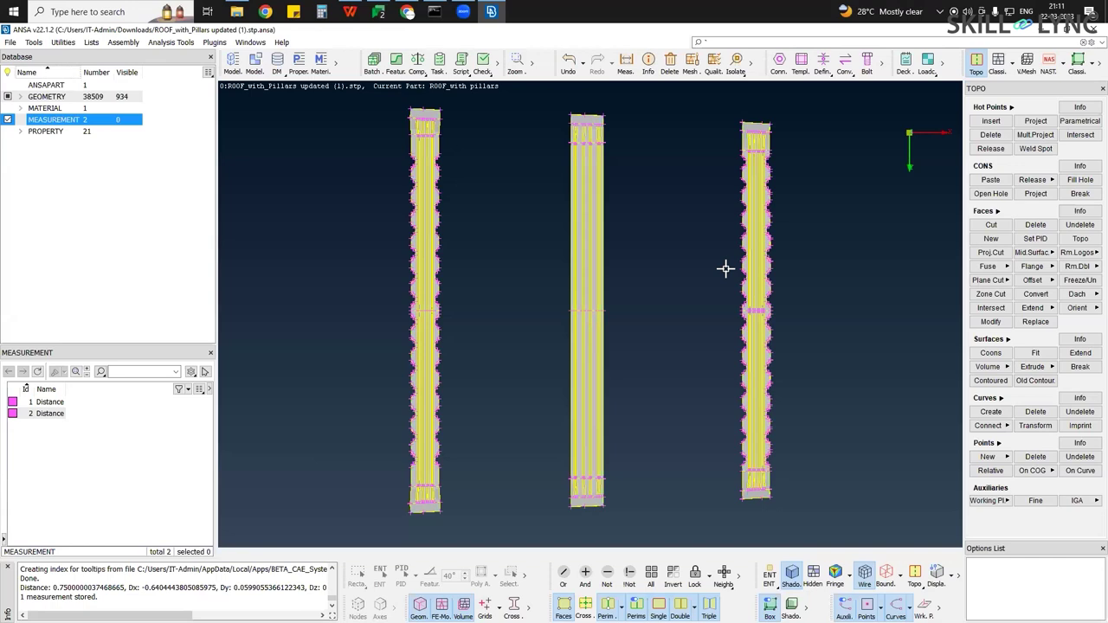
Inspect the notched end of the outer roof bow nearest the ribbed slots up close, returning to the standard top view
scroll(739, 309, "up", 2)
middle_click_drag(783, 268, 895, 147, "ctrl")
scroll(841, 449, "up", 6)
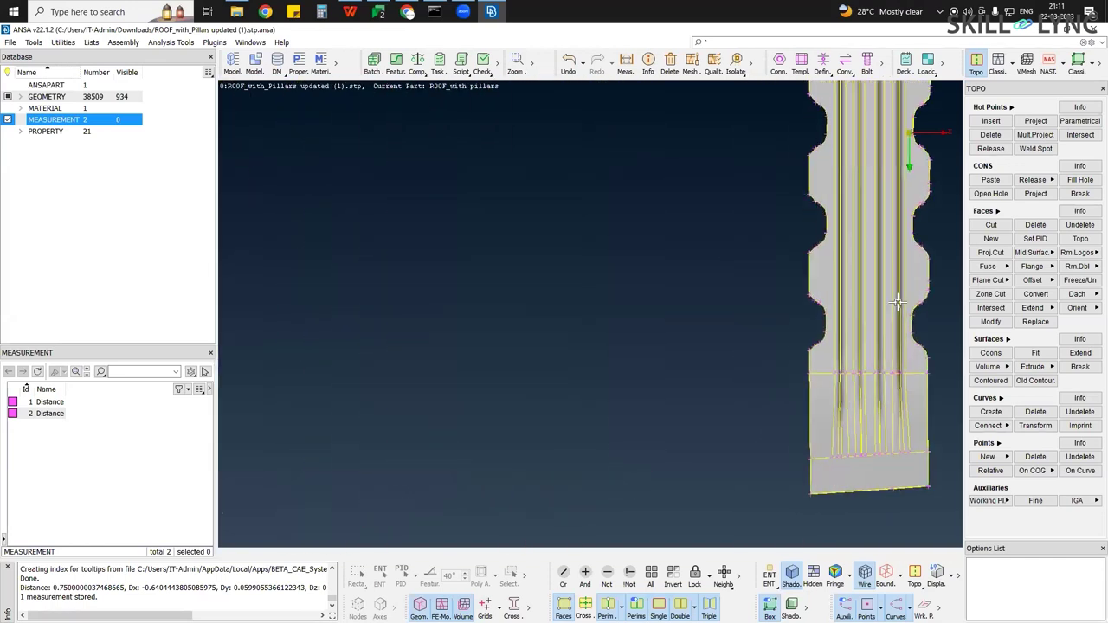
left_click_drag(834, 379, 823, 345, "ctrl")
key("F2")
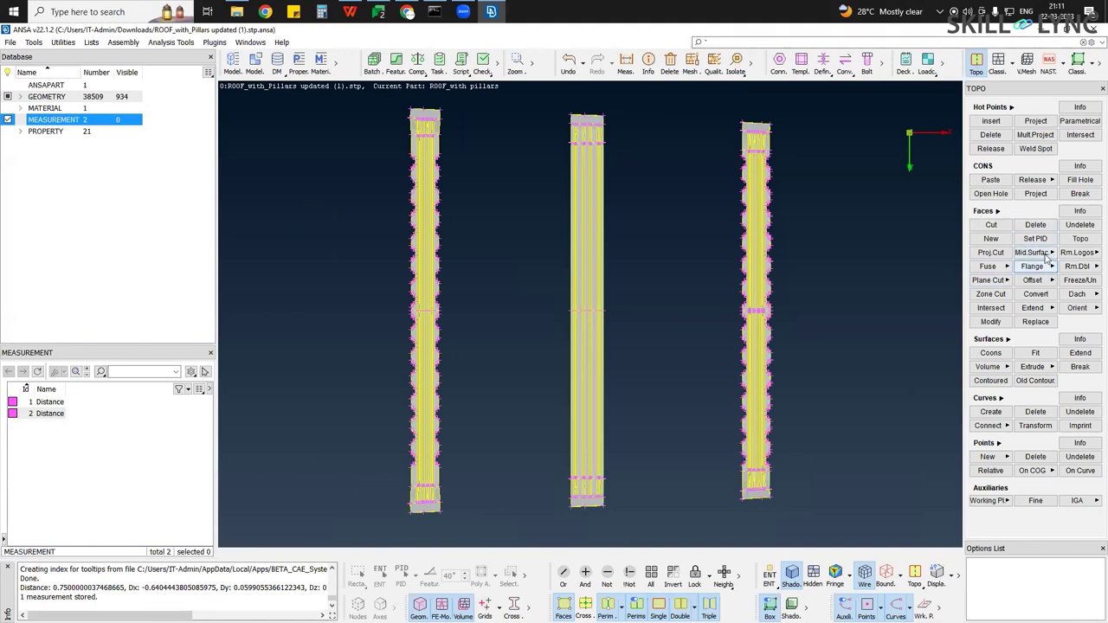
Start the Skin function for extracting middle surfaces from faces
left_click(1045, 257)
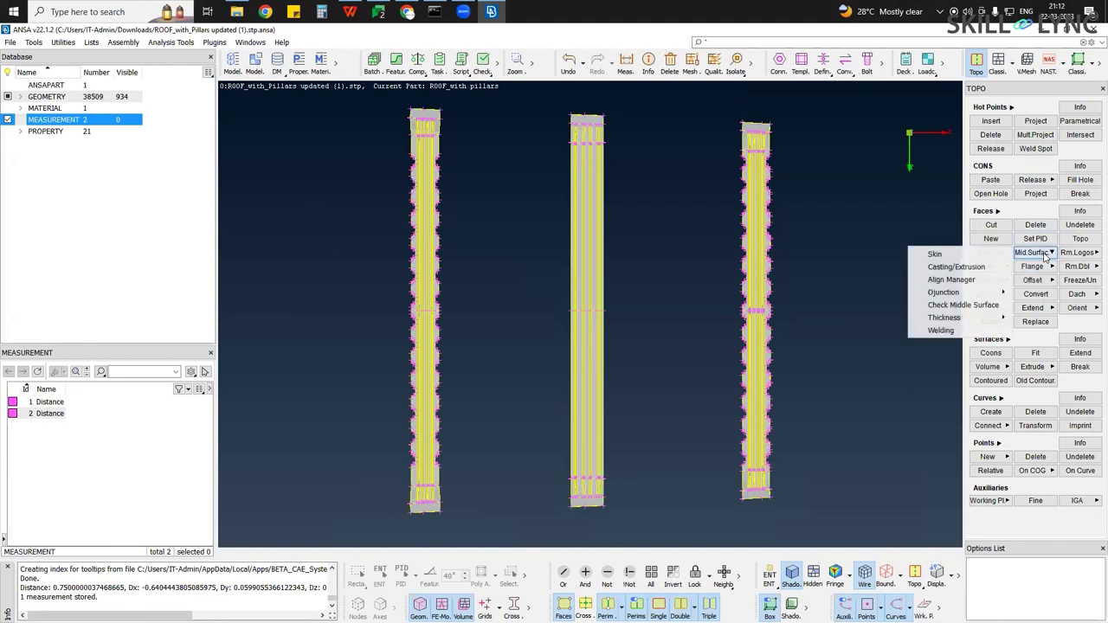
left_click(935, 253)
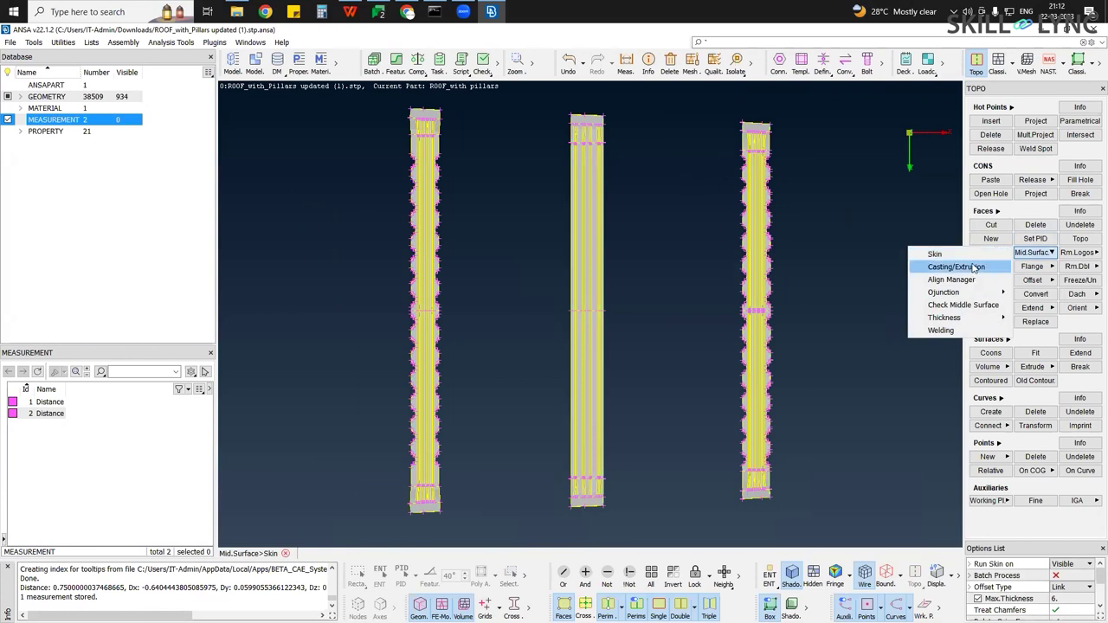
left_click(957, 254)
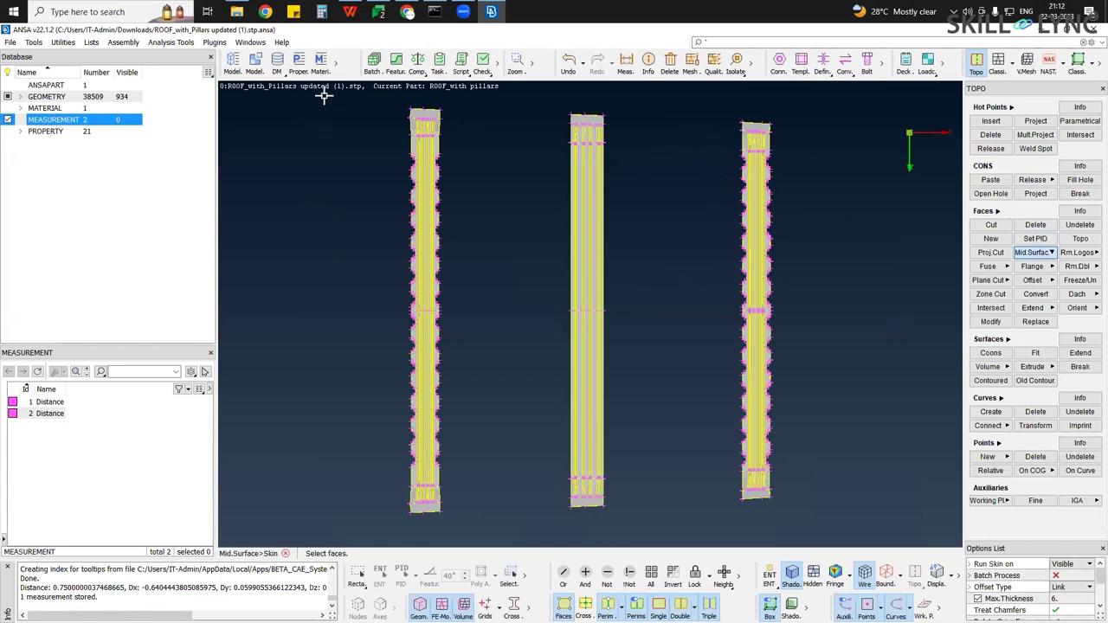
Try selecting and deselecting the faces of all three roof bows, then confirm the full selection for the Skin extraction
key("ctrl+a")
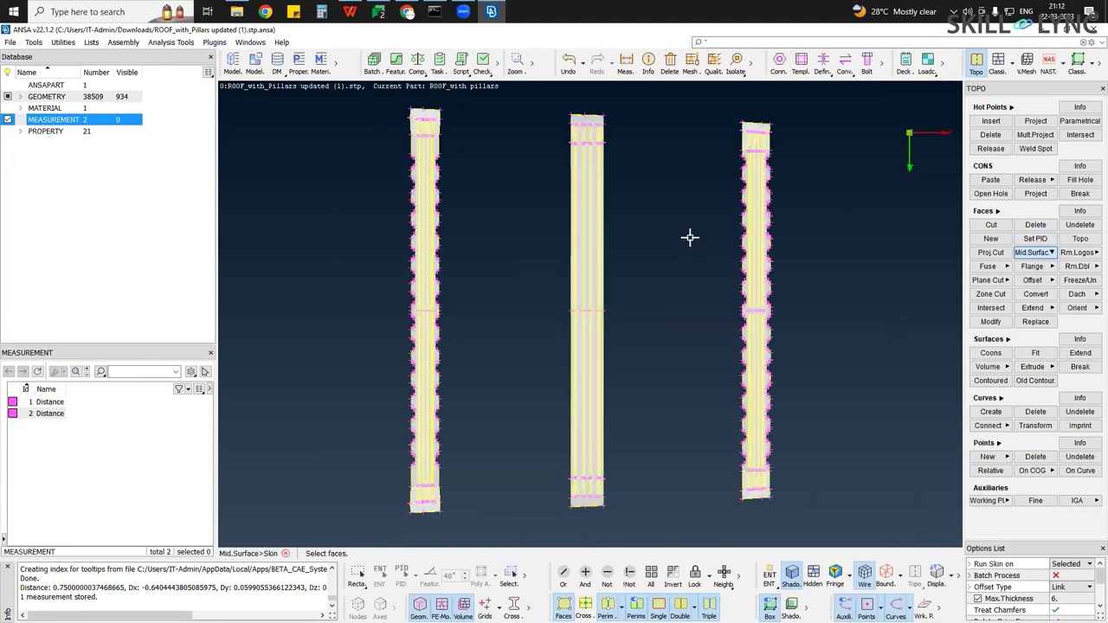
left_click_drag(874, 492, 839, 506)
right_click_drag(869, 536, 368, 104)
left_click_drag(346, 101, 838, 530)
right_click_drag(340, 104, 823, 548)
left_click_drag(823, 547, 834, 523)
mouse_move(833, 524)
right_mouse_down()
mouse_move(819, 510)
mouse_move(833, 504)
right_mouse_up()
left_click_drag(344, 101, 869, 525)
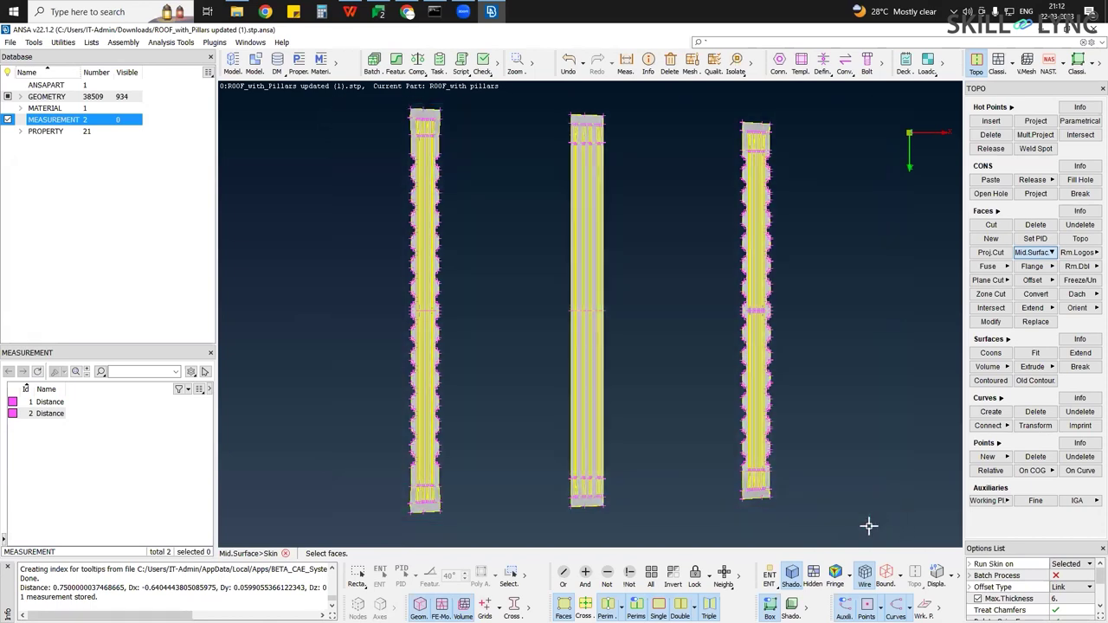
right_click_drag(328, 115, 828, 503)
right_click_drag(374, 109, 825, 512)
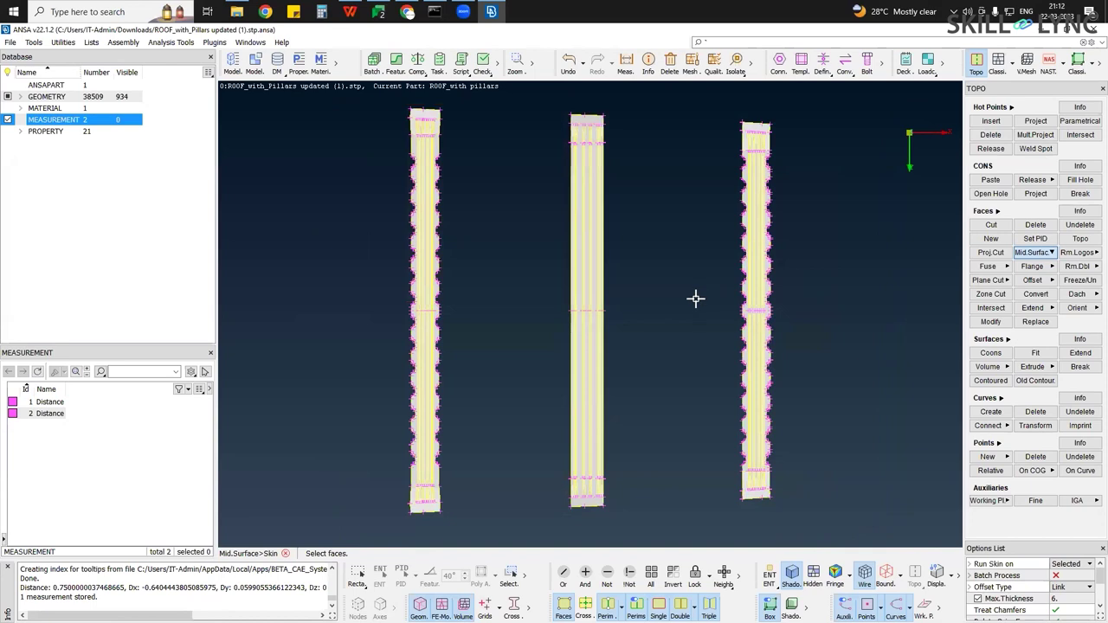
middle_click(657, 308)
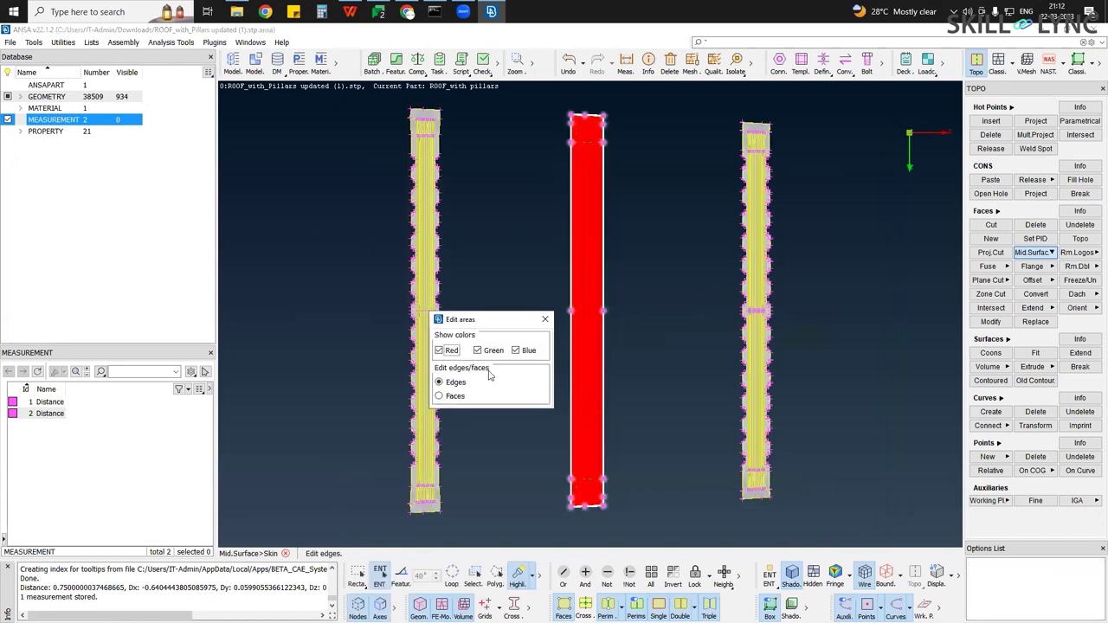
Accept the middle bow's red skin area, pick the side to offset and offset the skin by 0.5
left_click_drag(674, 290, 608, 308, "ctrl")
middle_click(609, 308)
scroll(595, 315, "up", 7)
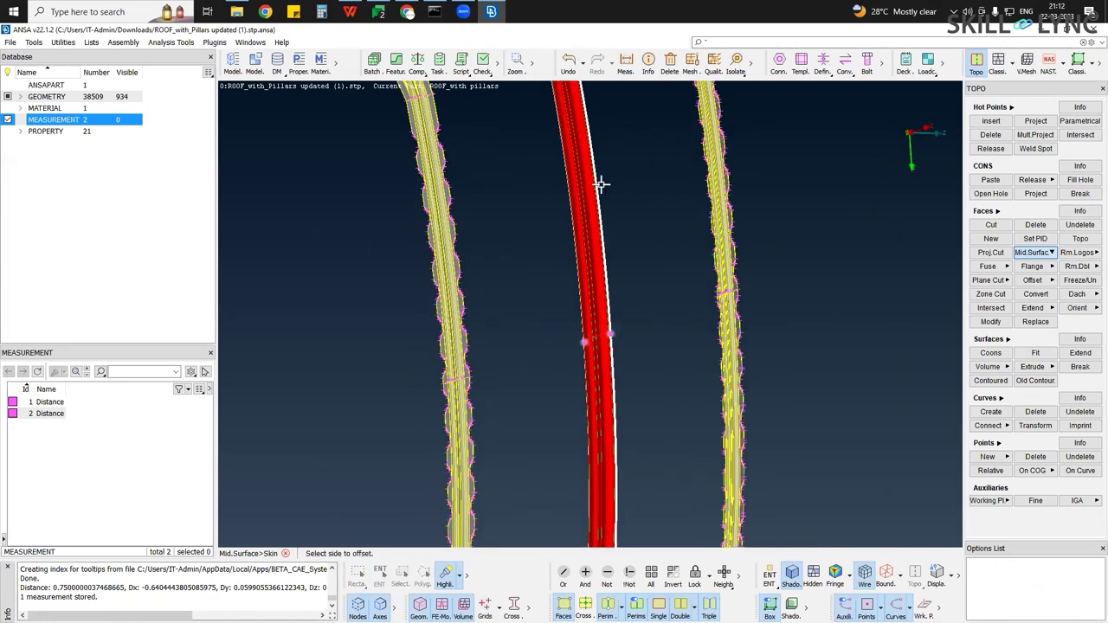
left_click(592, 212)
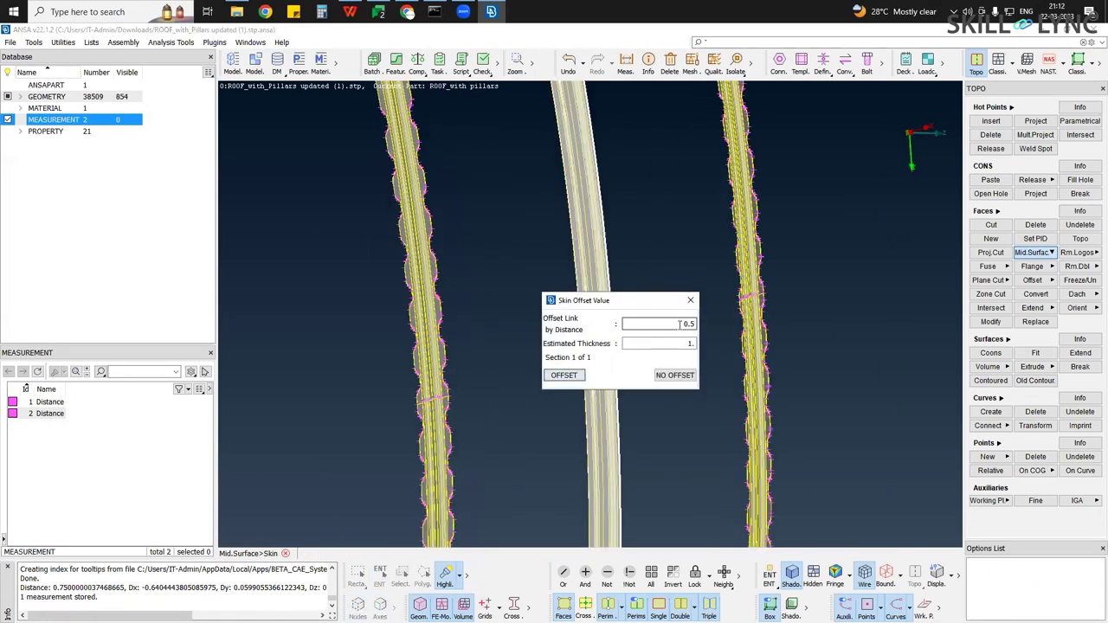
left_click(564, 375)
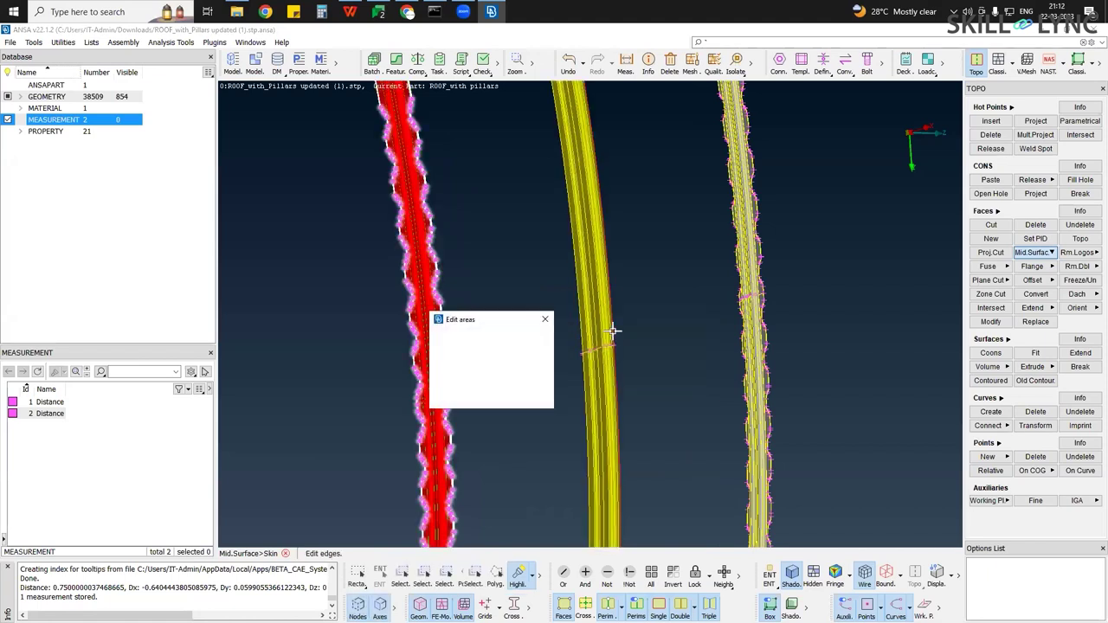
Inspect the middle bow's extracted surface up close and cancel the Skin run for the remaining bows
scroll(612, 332, "up", 5)
scroll(693, 346, "down", 5)
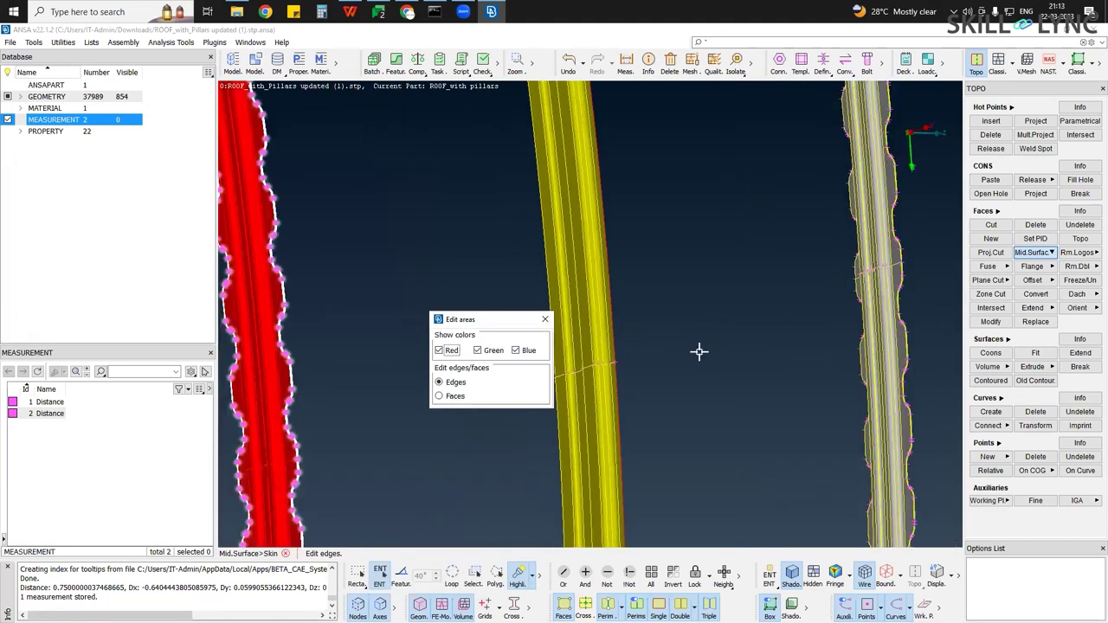
scroll(699, 351, "down", 1)
key("Escape")
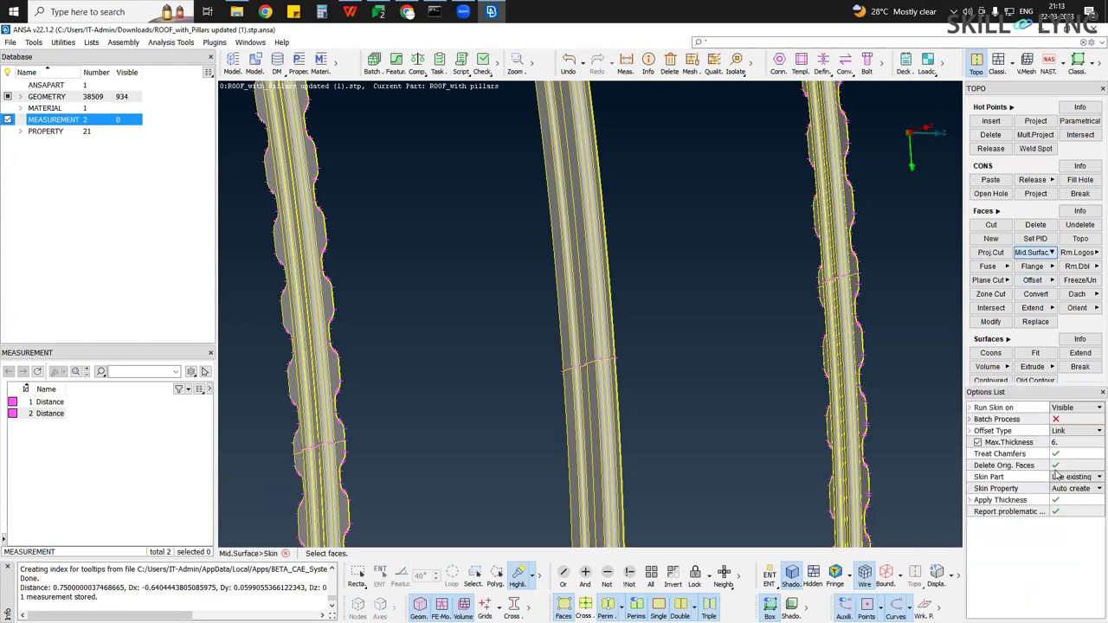
Turn off deletion of the original faces in the Skin options and review the Skin Property choices, keeping Auto create
left_click(1022, 467)
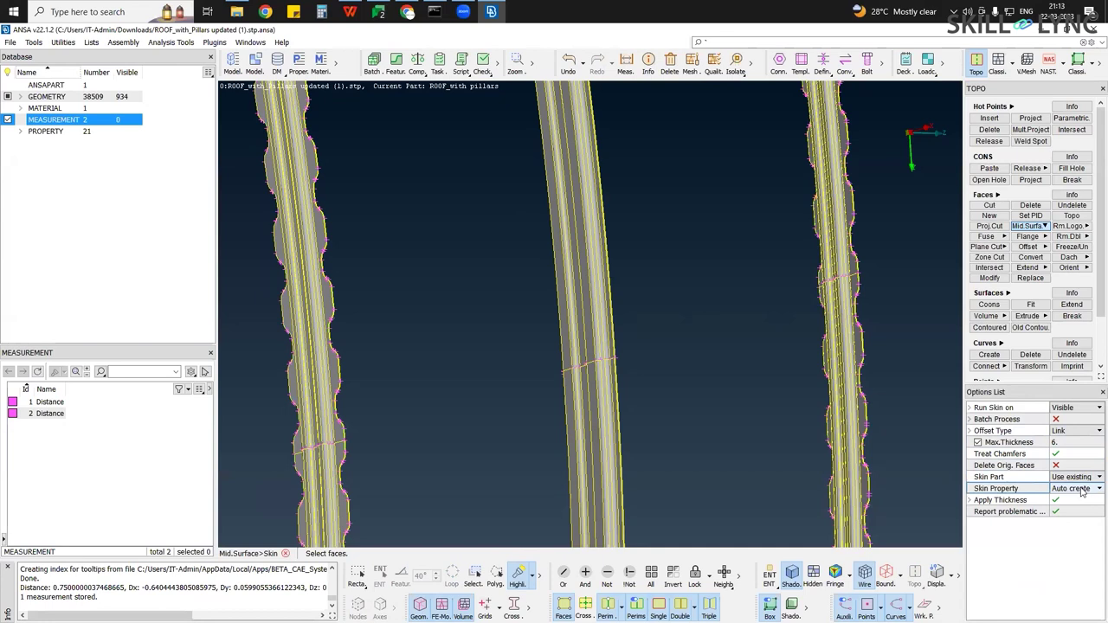
left_click(1081, 490)
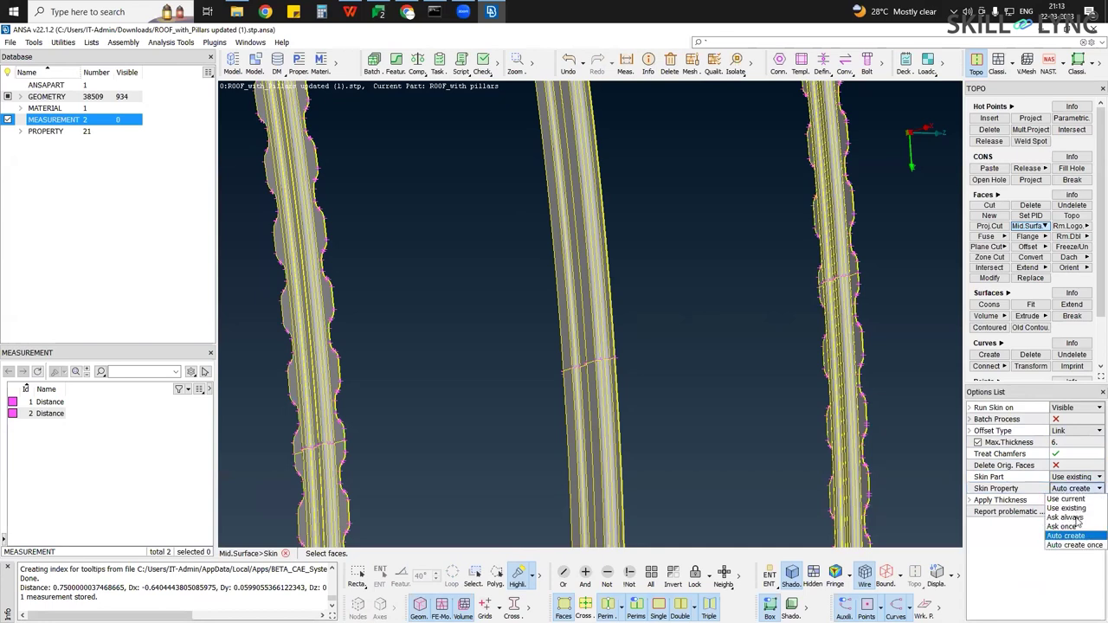
left_click(1055, 492)
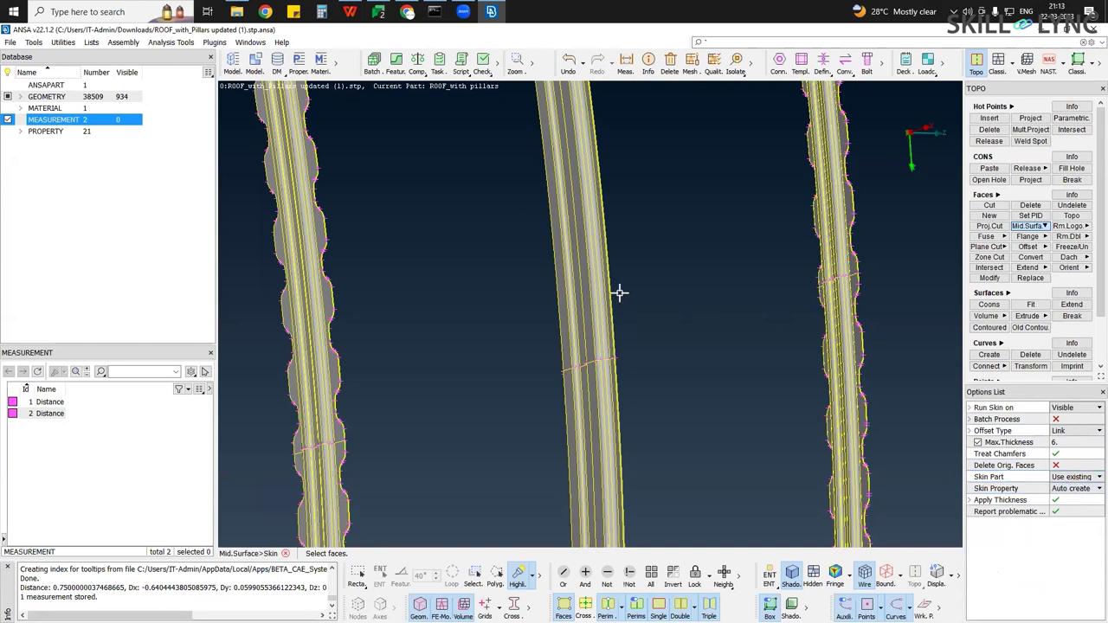
scroll(614, 295, "down", 6)
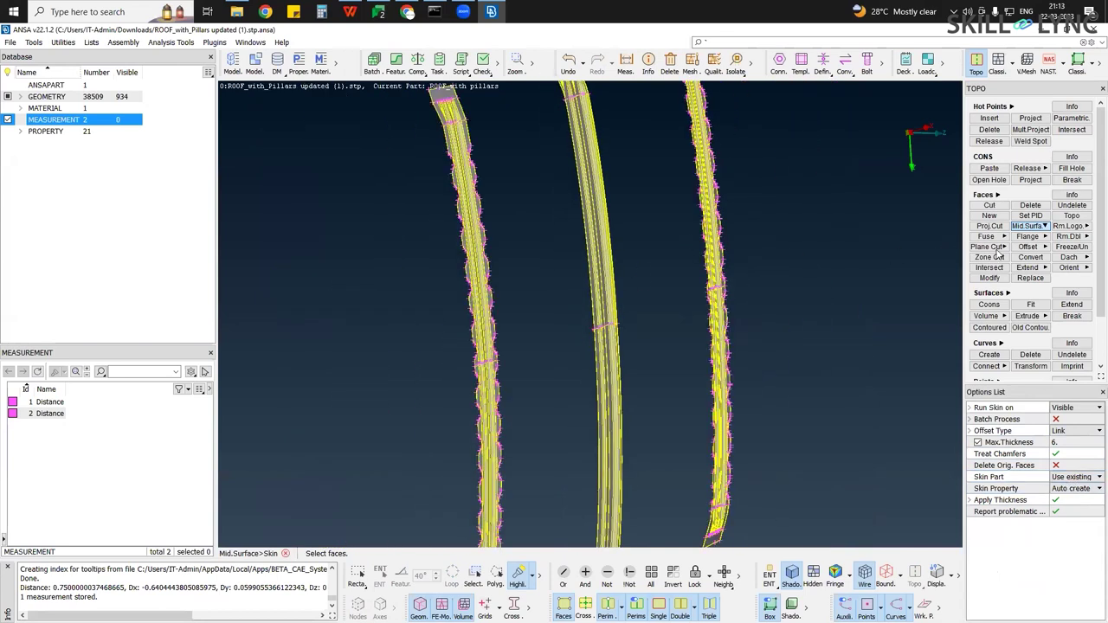
scroll(809, 283, "down", 1)
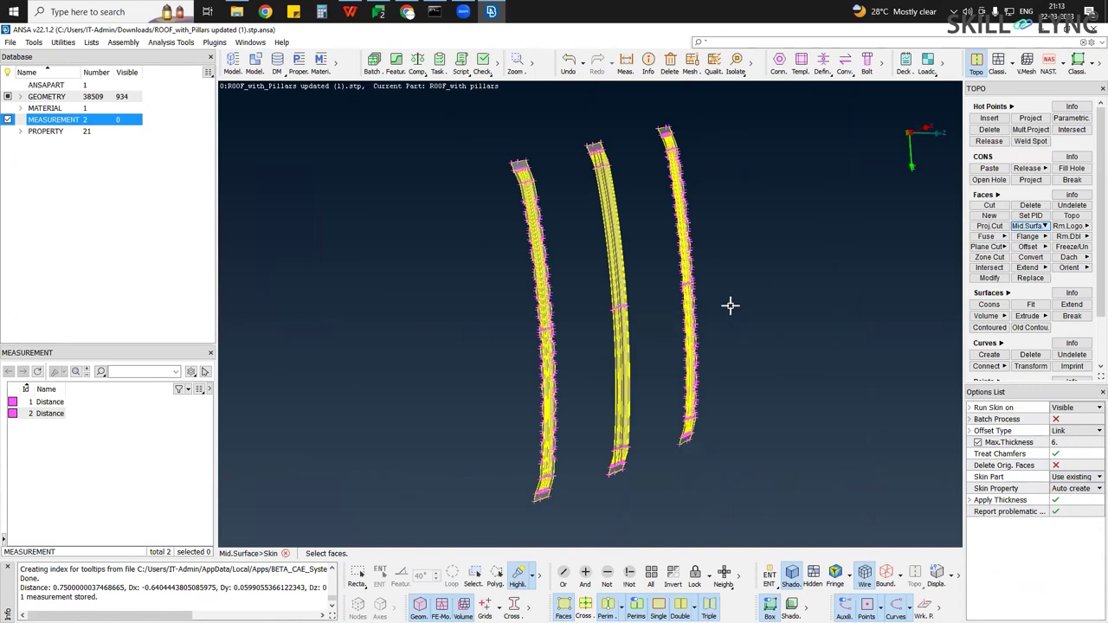
Run Skin on all faces of the three roof bows and accept the offset side for the middle bow
key("ctrl+a")
middle_click(578, 306)
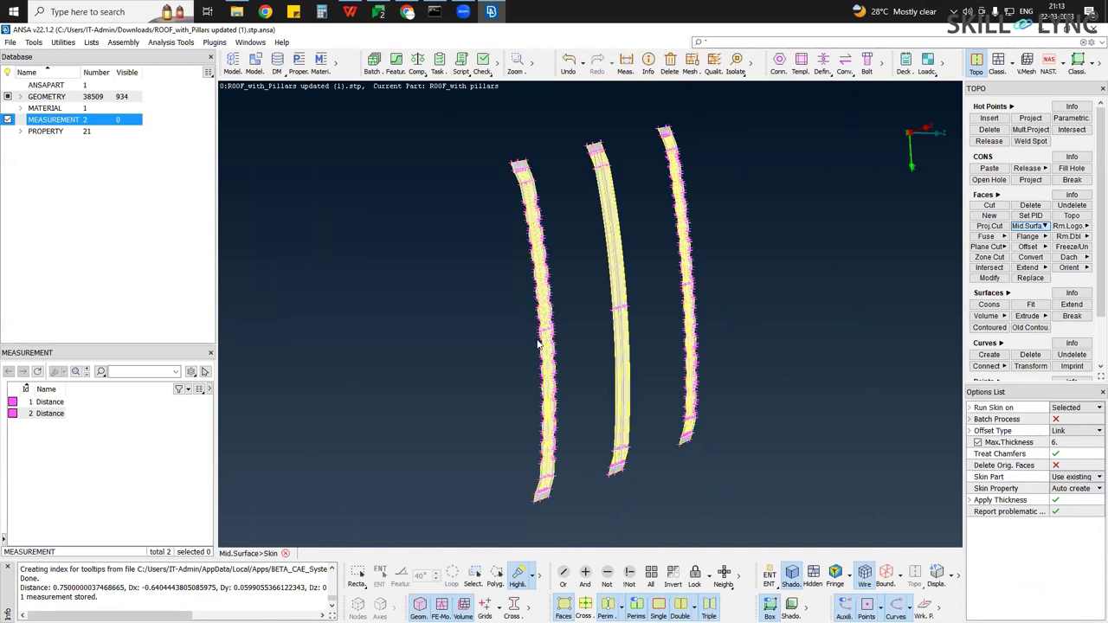
scroll(613, 295, "down", 1)
middle_click(613, 287)
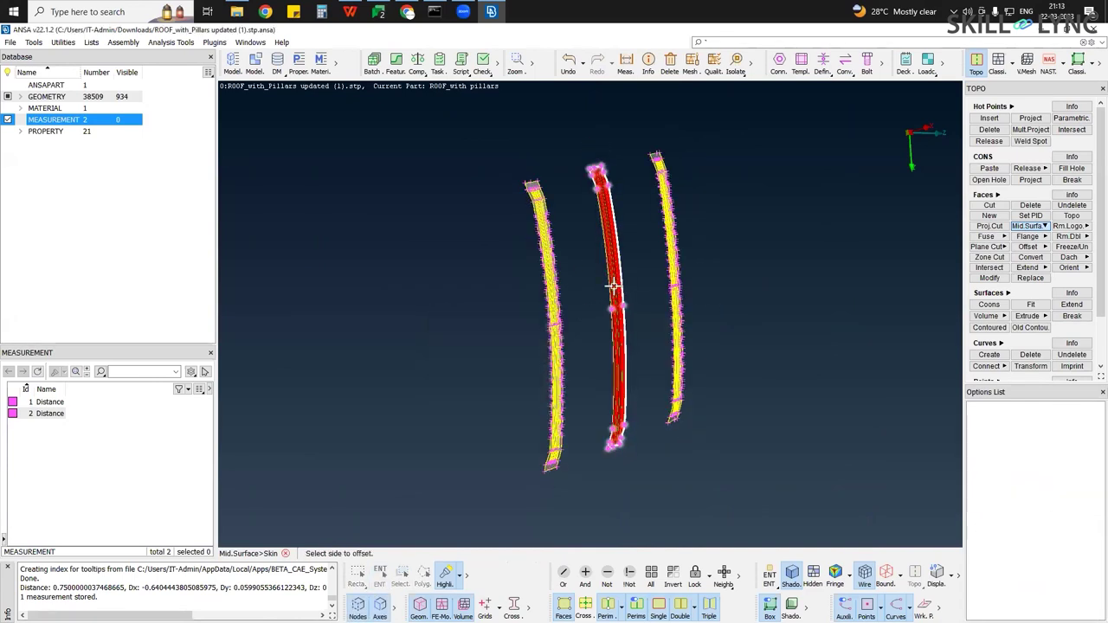
middle_click(612, 287)
left_click(579, 375)
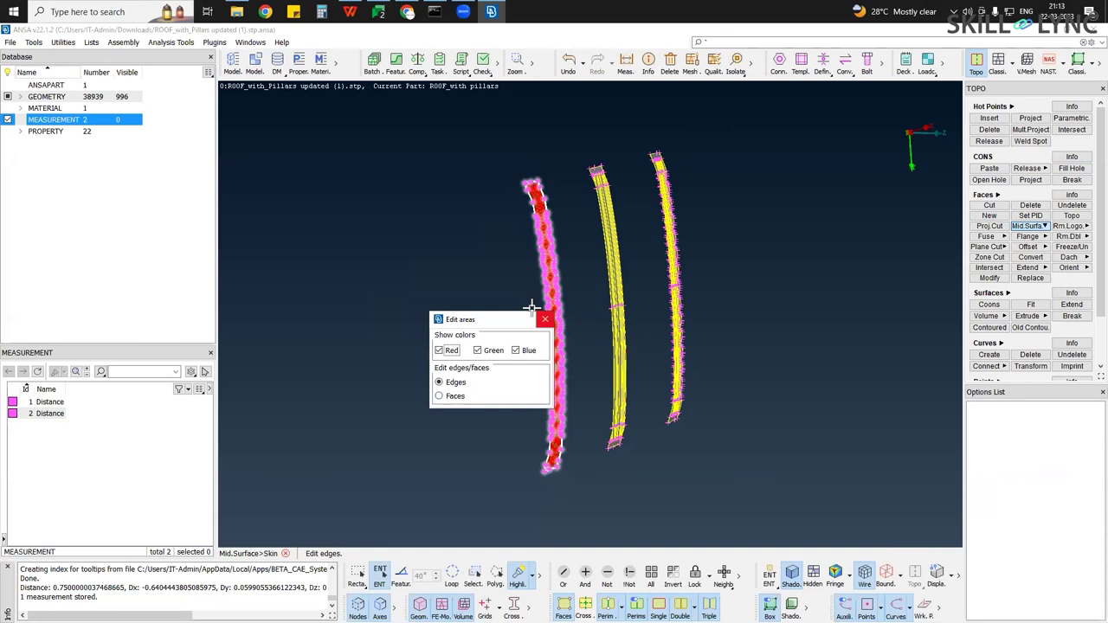
Accept the first scalloped bow's red skin area and pick the side to offset to create its middle surface
left_click(501, 351)
left_click(461, 384)
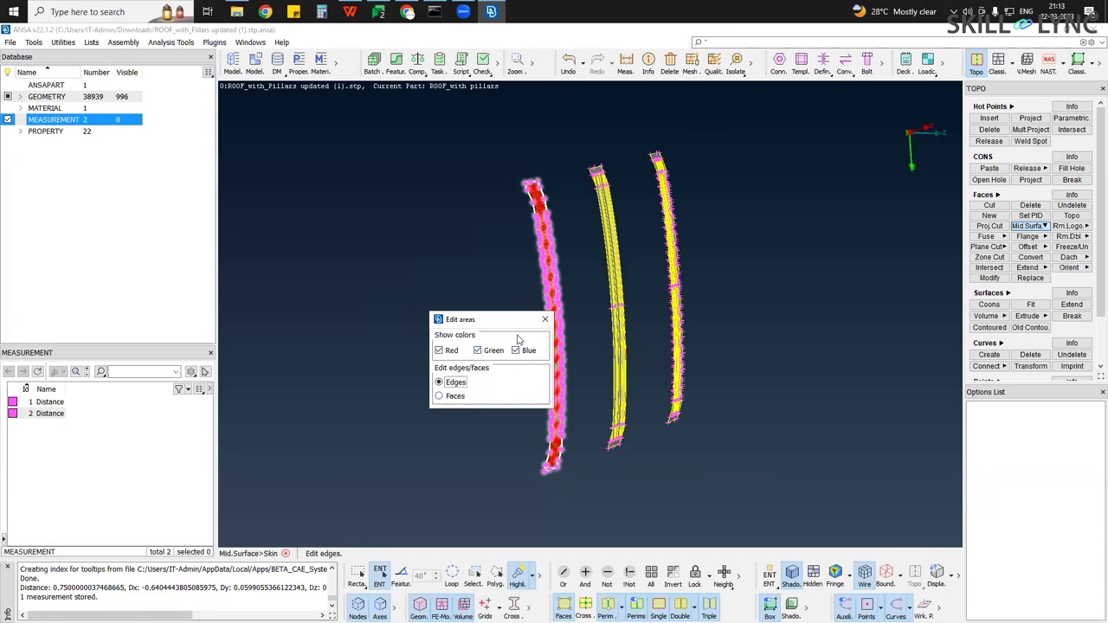
left_click(530, 287)
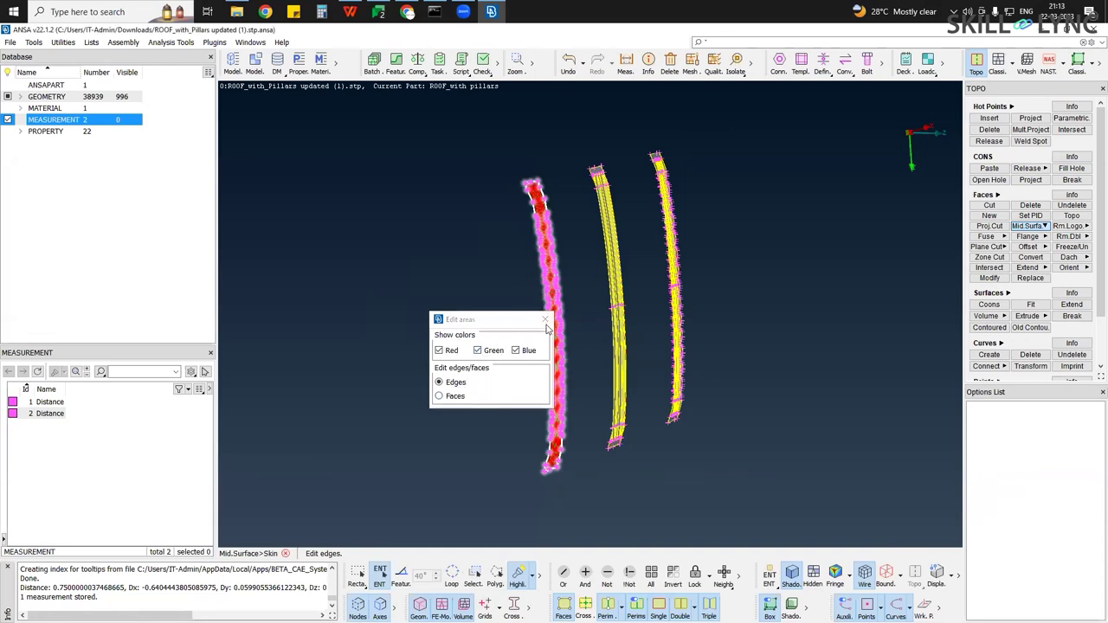
scroll(529, 362, "up", 2)
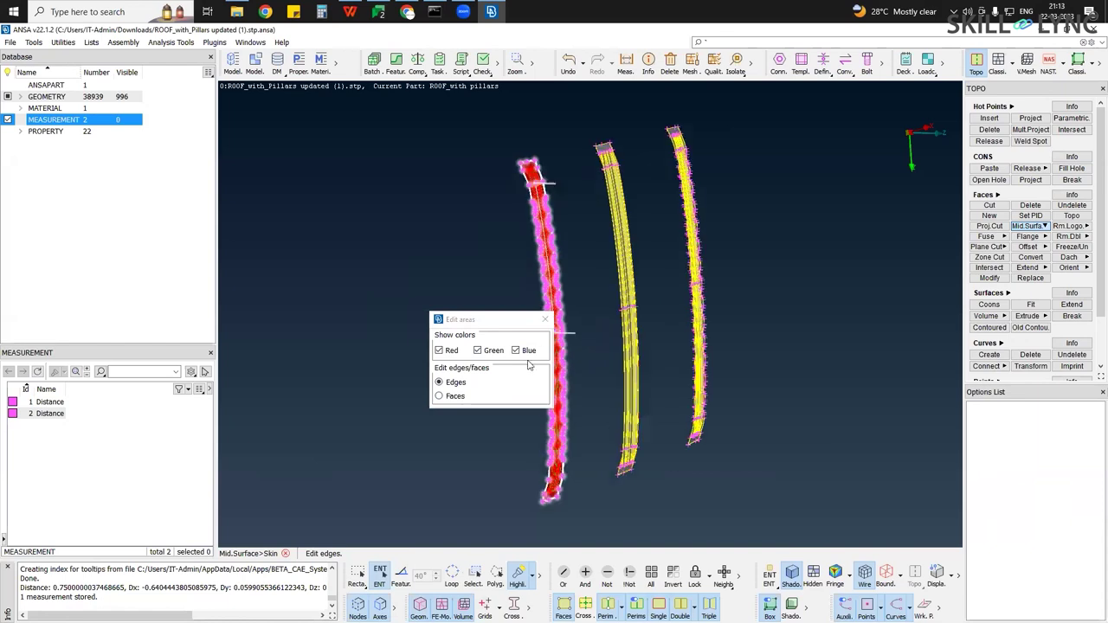
left_click(494, 400)
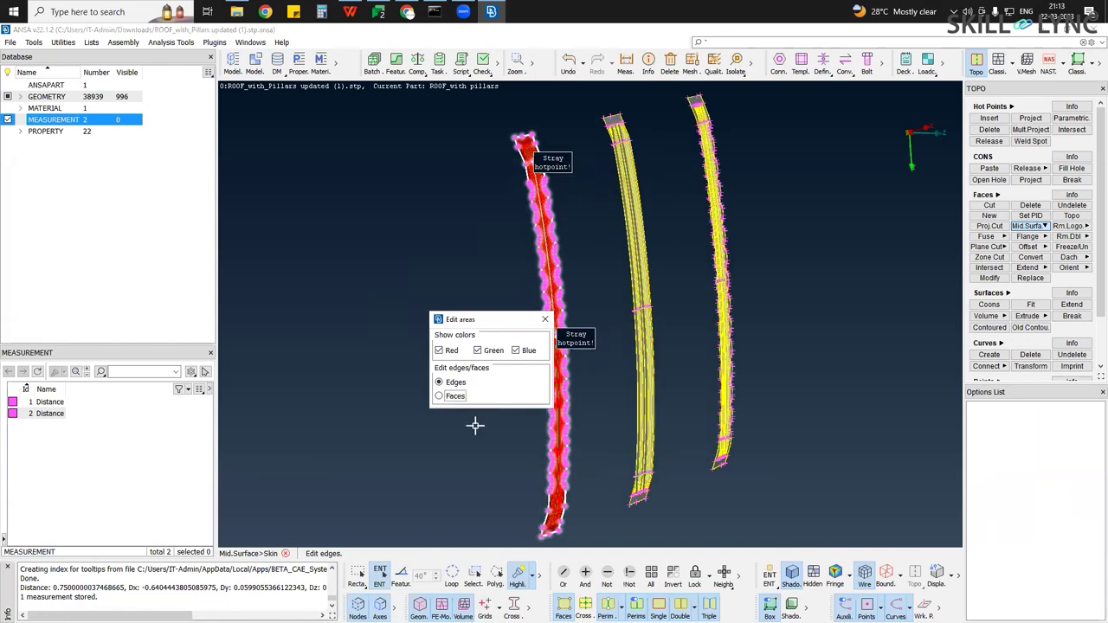
middle_click(561, 336)
left_click(557, 355)
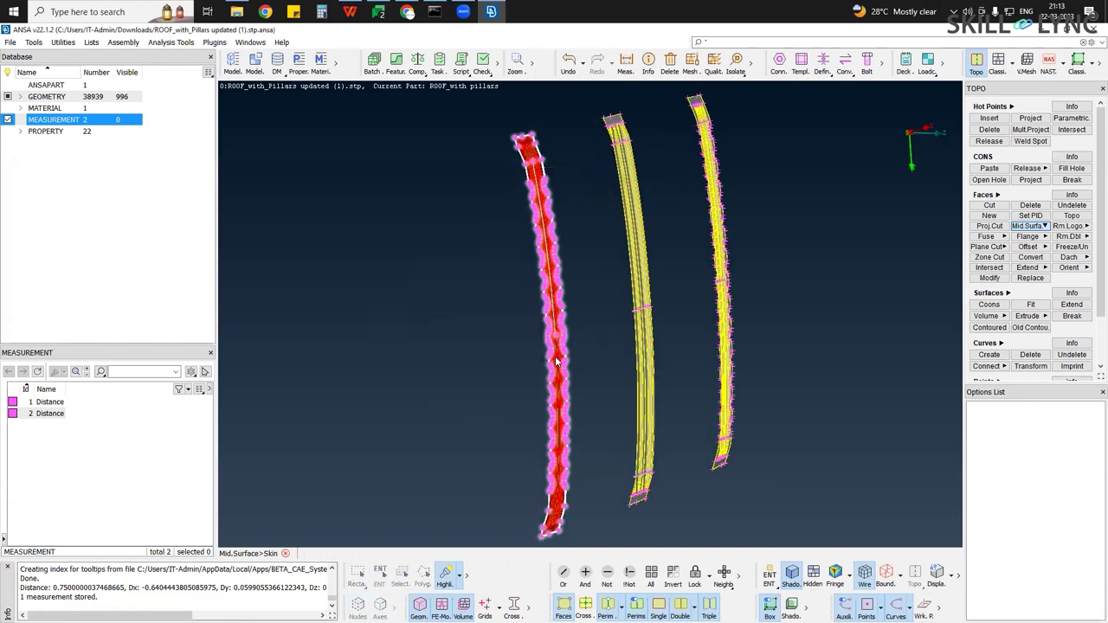
middle_click(772, 372)
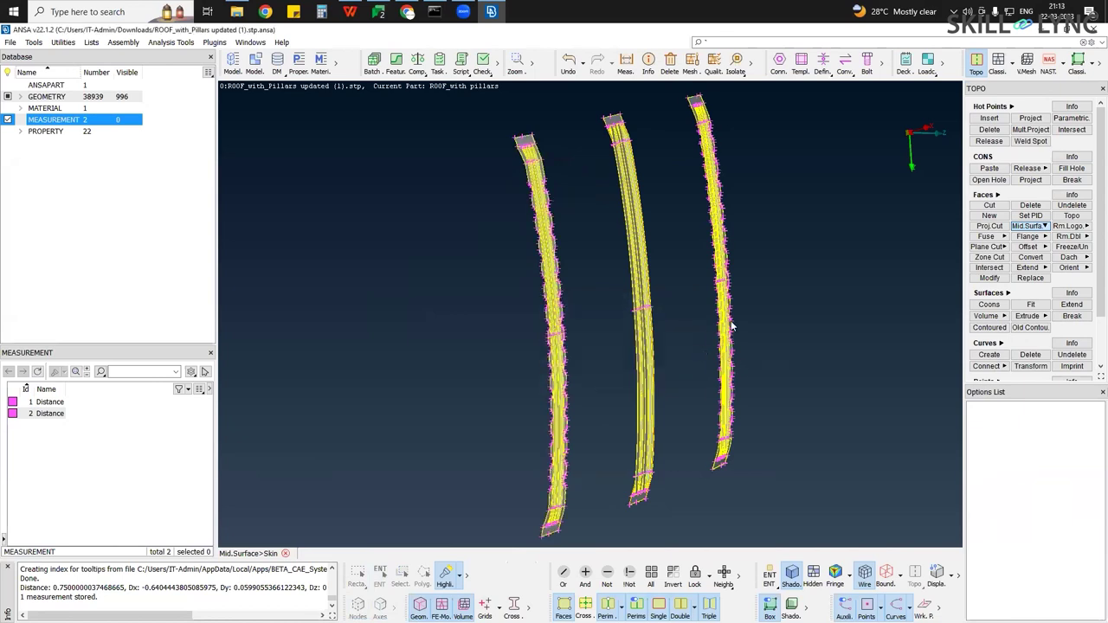
Accept the remaining scalloped bow's red skin area and offset side to finish the Skin extraction
left_click(731, 326)
middle_click(608, 358)
scroll(657, 344, "up", 3)
middle_click(736, 358)
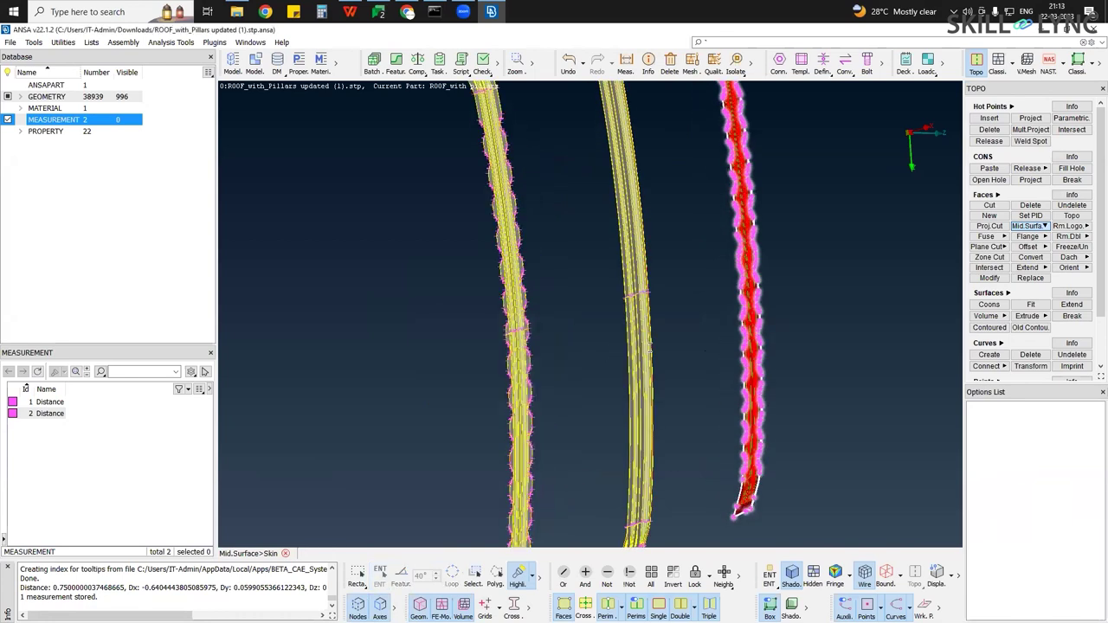
middle_click(765, 415)
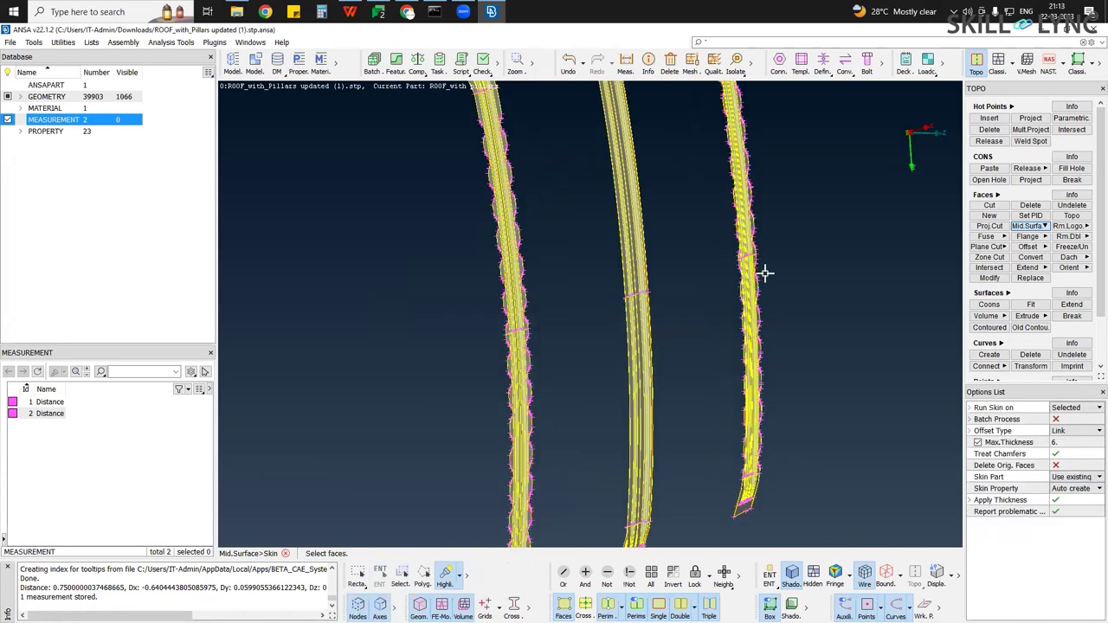
Inspect the lower end of a bow up close, checking the extracted middle surface between the original faces
middle_click_drag(774, 299, 735, 275, "ctrl")
scroll(736, 277, "up", 3)
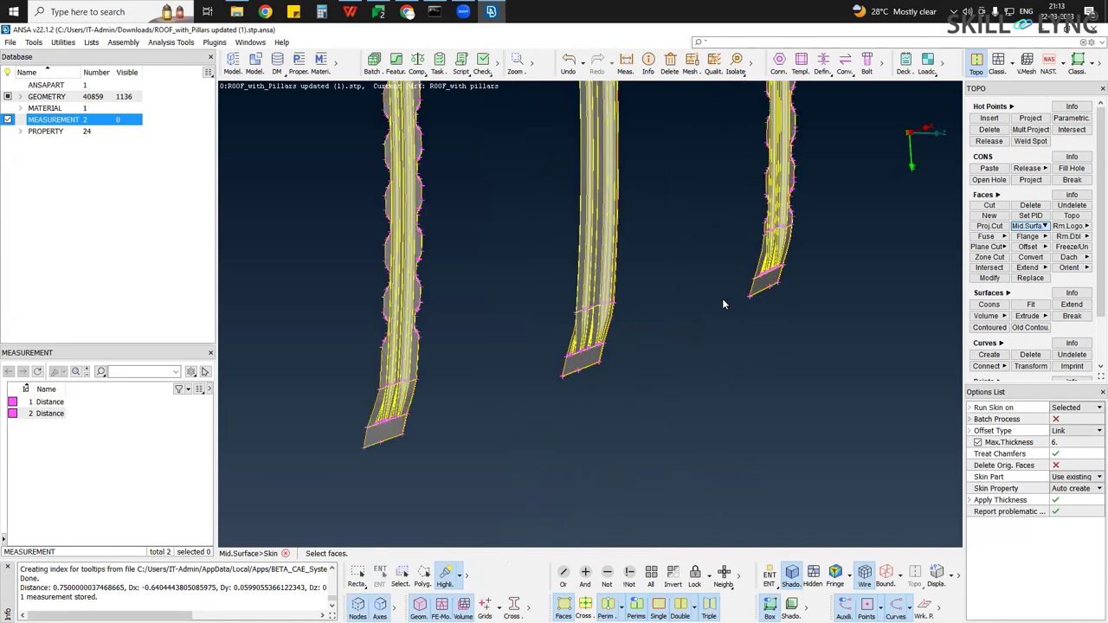
scroll(722, 298, "up", 6)
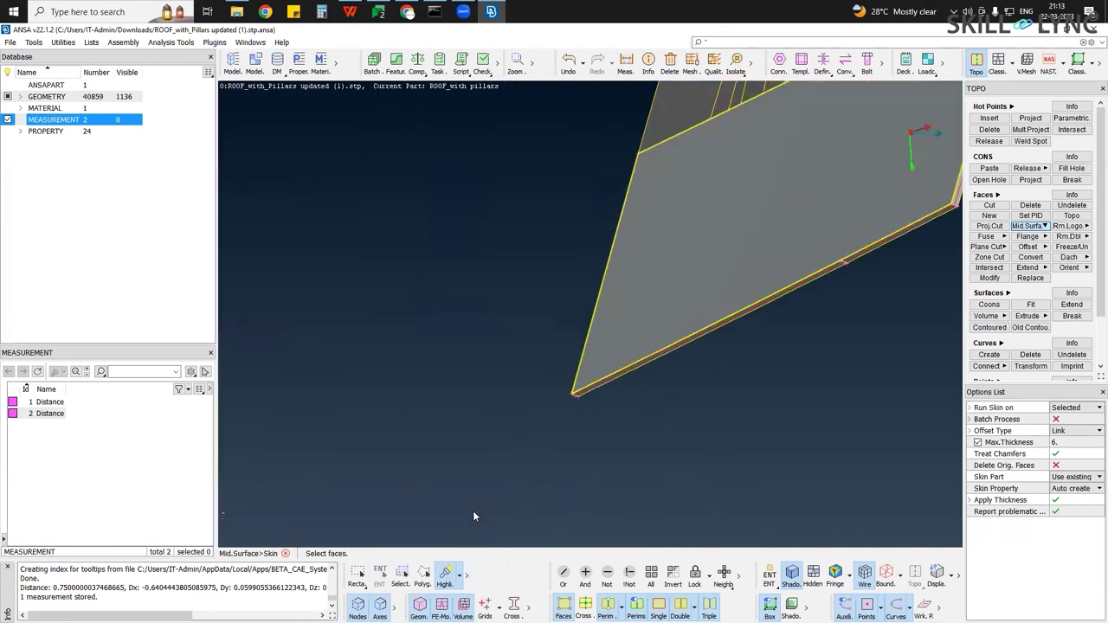
scroll(461, 338, "up", 5)
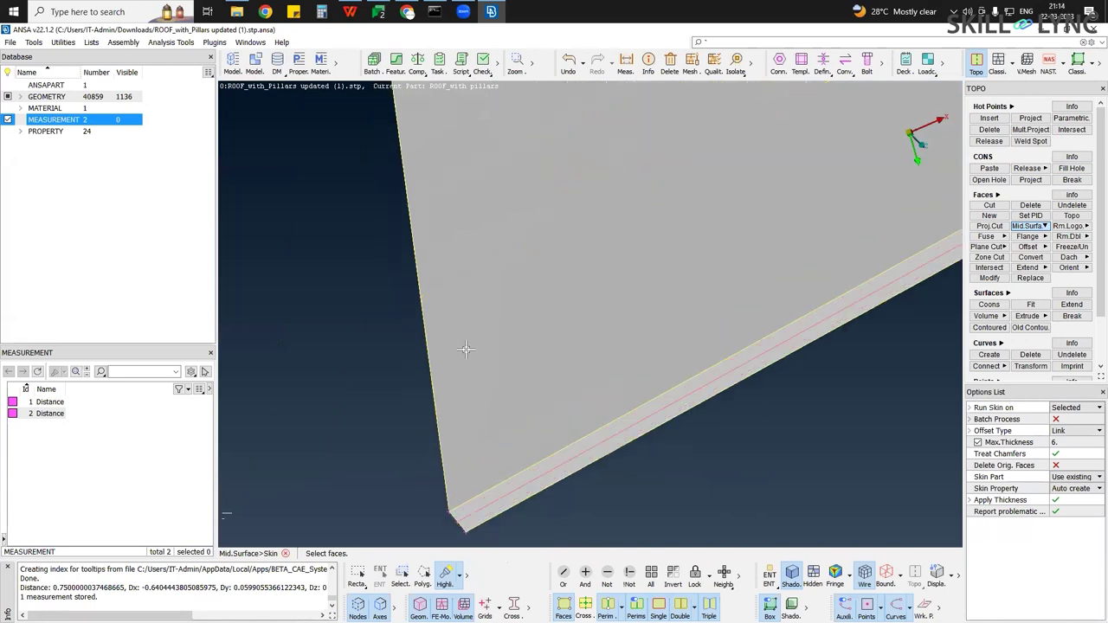
left_click_drag(478, 347, 290, 63, "ctrl")
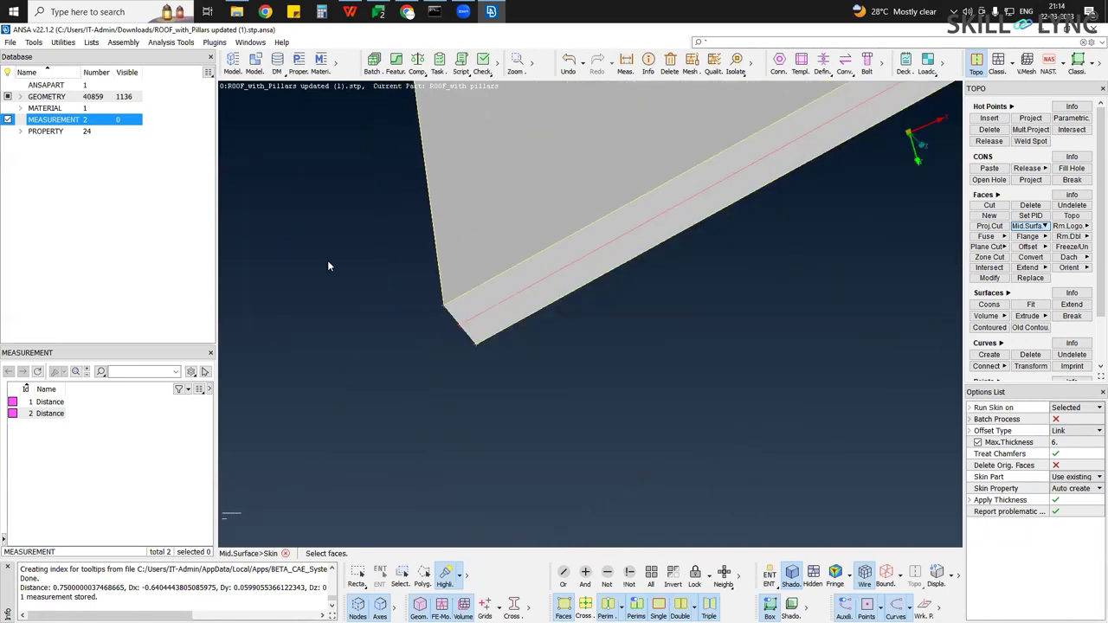
left_click_drag(97, 70, 214, 165)
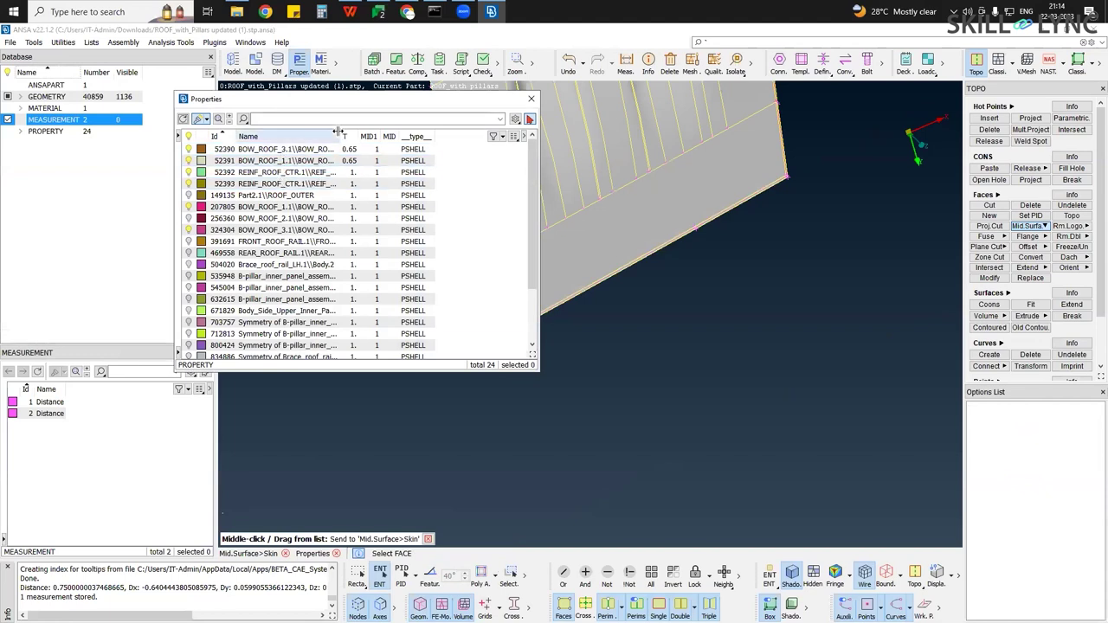
left_click_drag(339, 137, 411, 157)
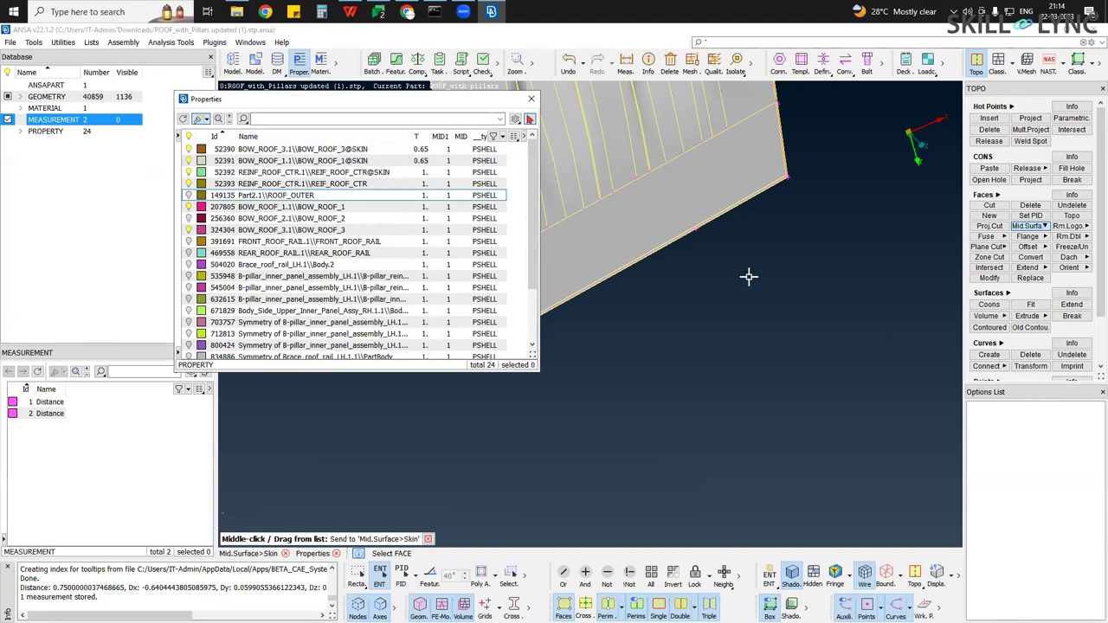
scroll(650, 229, "down", 4)
left_click(652, 230)
scroll(648, 230, "up", 3)
scroll(644, 232, "down", 4)
scroll(644, 231, "down", 1)
middle_click_drag(562, 256, 729, 277, "ctrl")
scroll(675, 395, "down", 1)
middle_click_drag(658, 400, 908, 315, "ctrl")
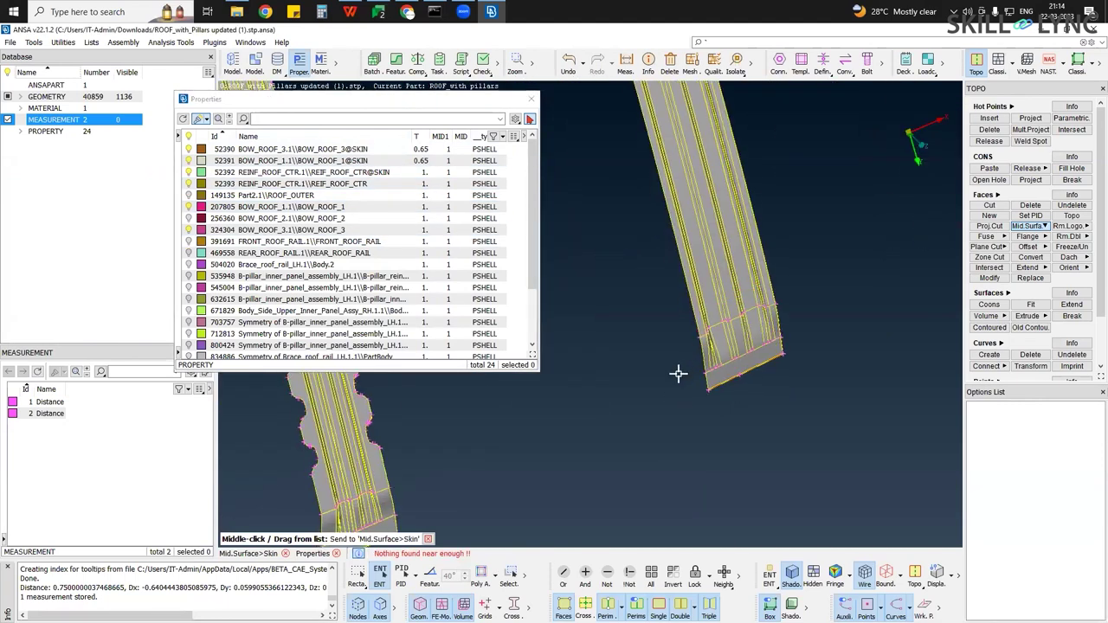
scroll(734, 386, "up", 7)
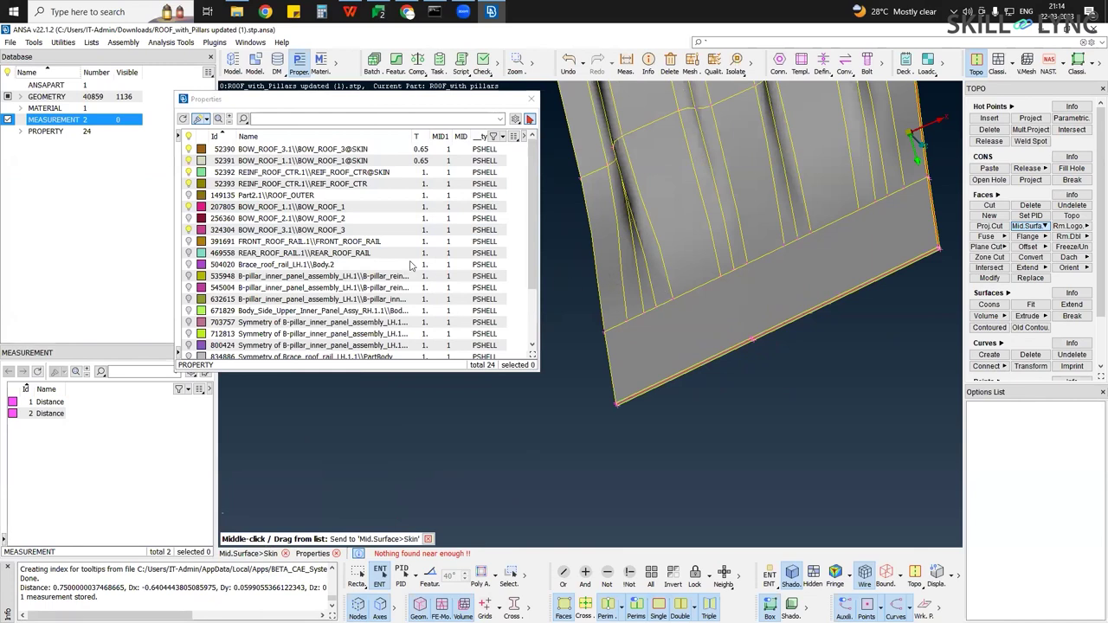
scroll(546, 265, "down", 4)
middle_click_drag(546, 265, 344, 164, "ctrl")
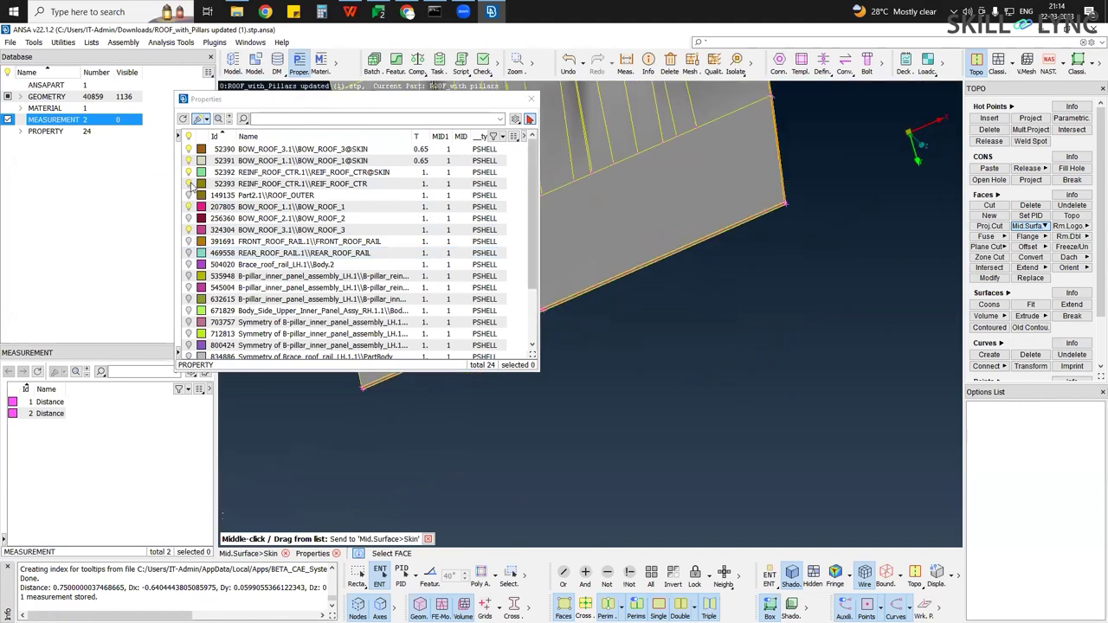
Hide the original REINF_ROOF_CTR, BOW_ROOF_1 and BOW_ROOF_3 properties so only the skin surfaces show, and view them from above
left_click(190, 186)
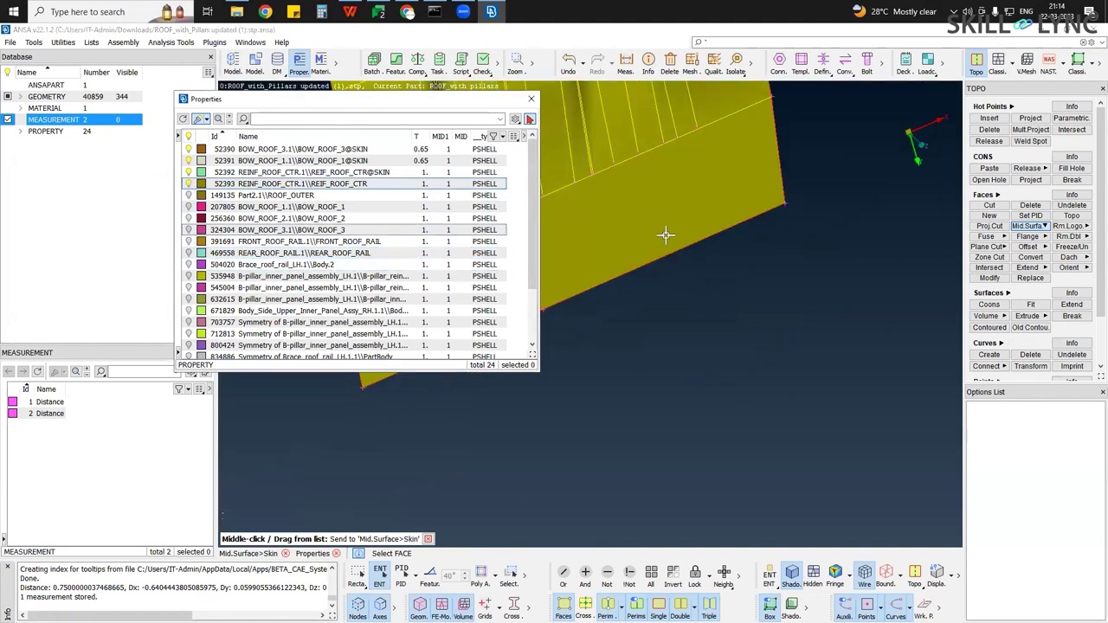
scroll(711, 301, "down", 10)
middle_click_drag(780, 255, 770, 258, "ctrl")
scroll(770, 251, "up", 5)
right_click_drag(520, 180, 573, 317, "ctrl")
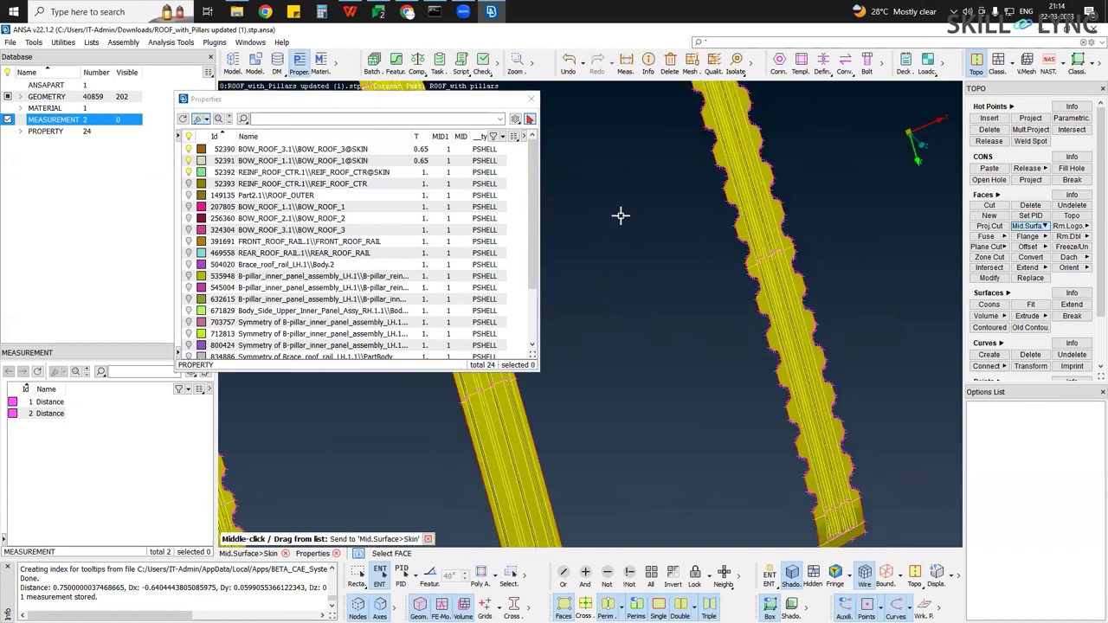
key("Escape")
key("F1")
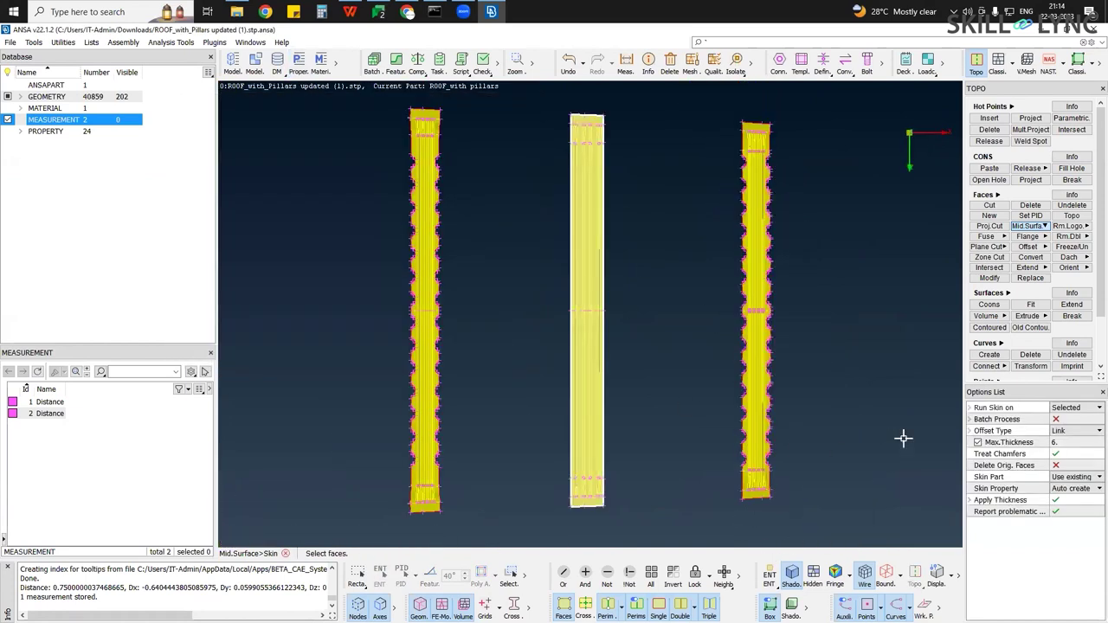
Change to the mesh deck and assign a new element length to all perimeters of the three bows
key("Escape")
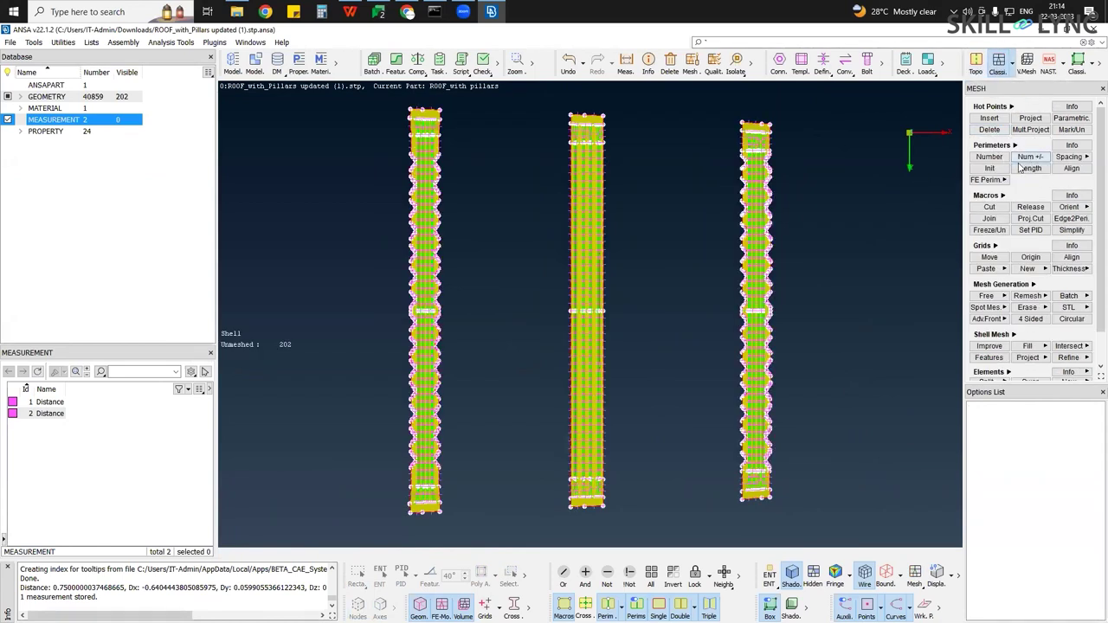
left_click(1026, 168)
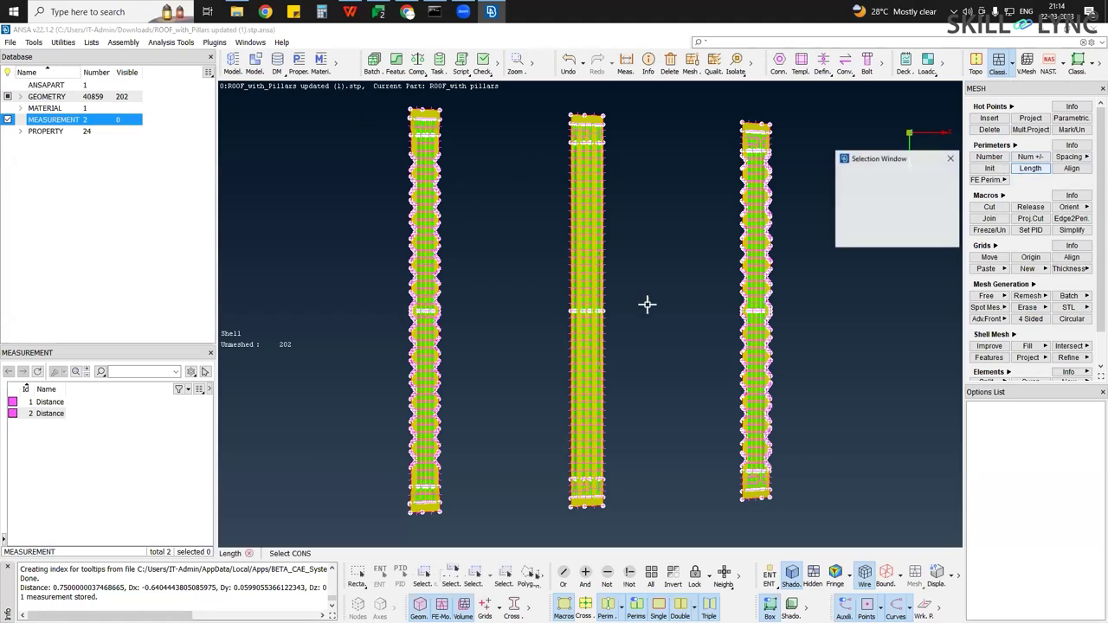
left_click_drag(349, 91, 871, 523)
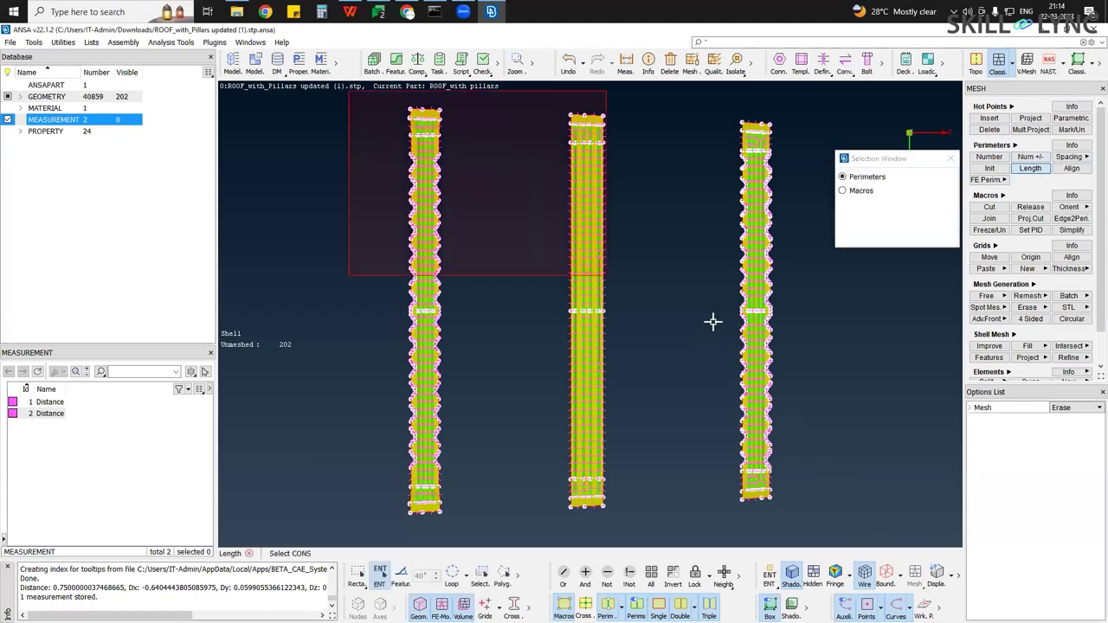
middle_click(757, 332)
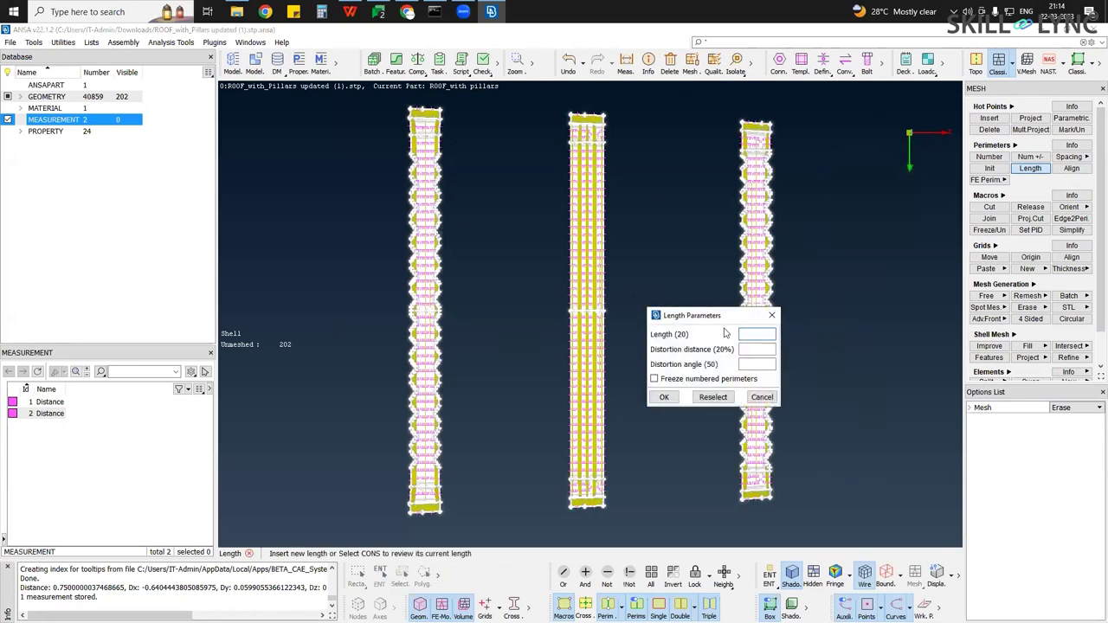
middle_click(703, 359)
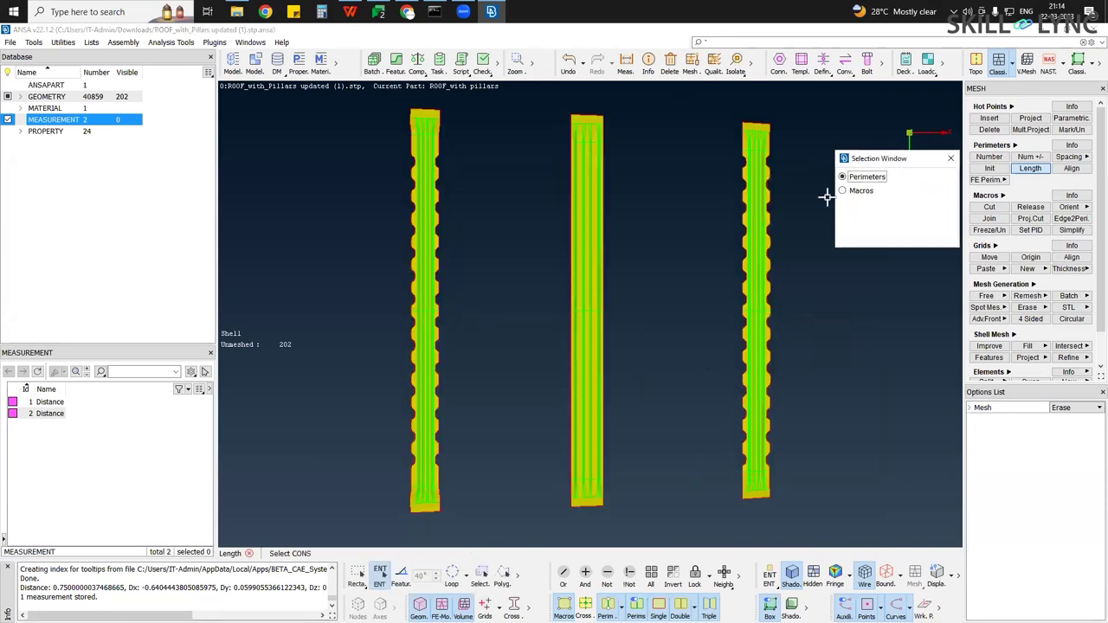
middle_click(704, 253)
Delete the removable hot points across all three bows in one box selection
scroll(786, 253, "up", 5)
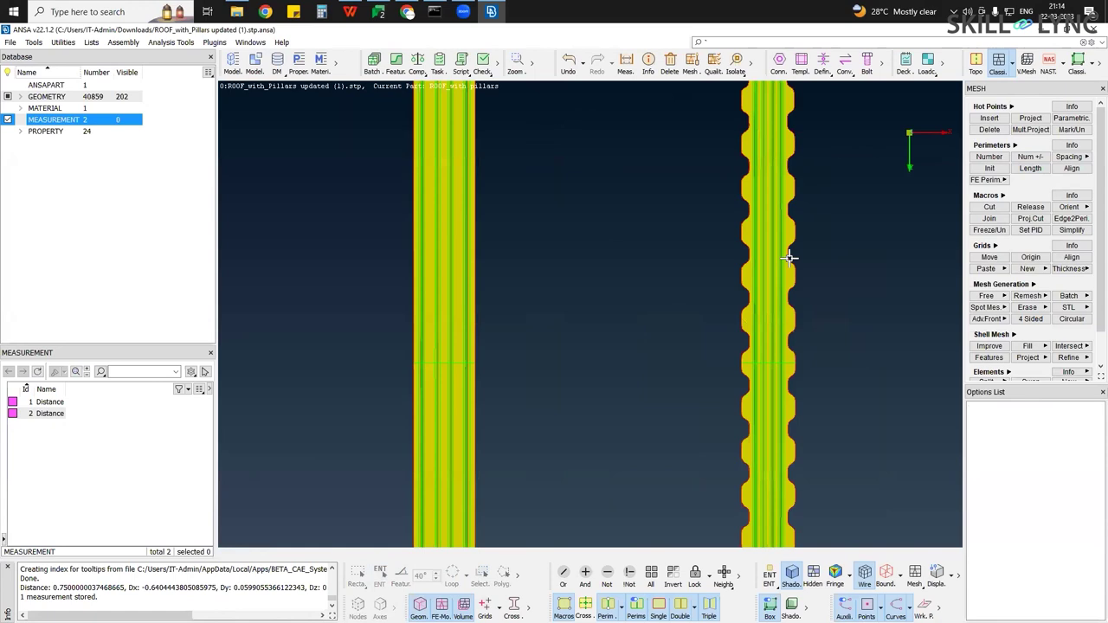
scroll(789, 258, "down", 1)
scroll(789, 261, "down", 7)
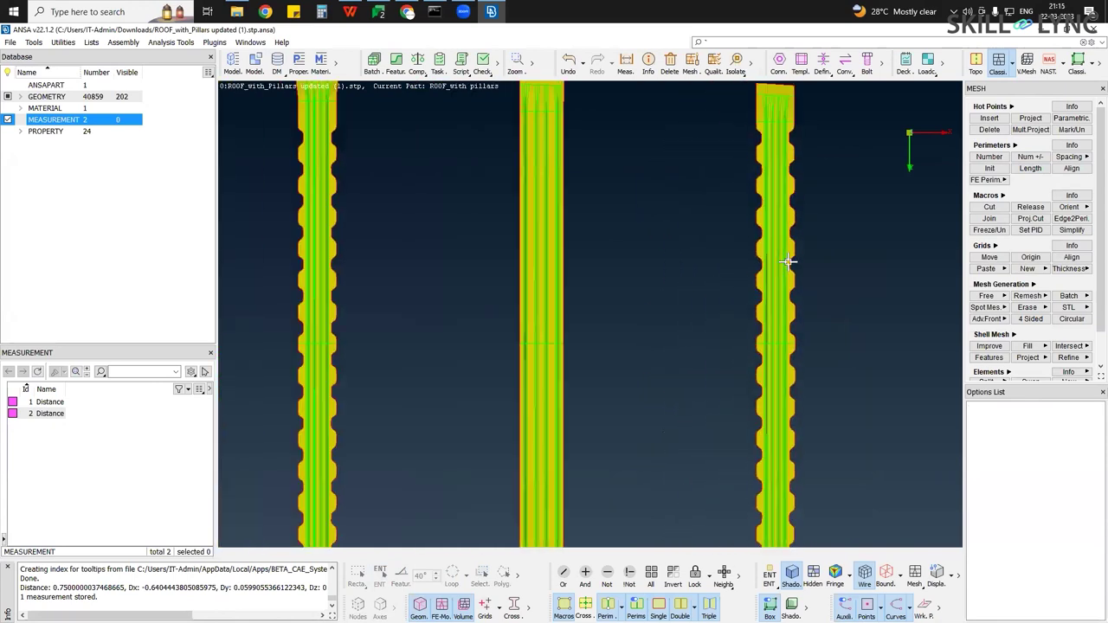
left_click(993, 130)
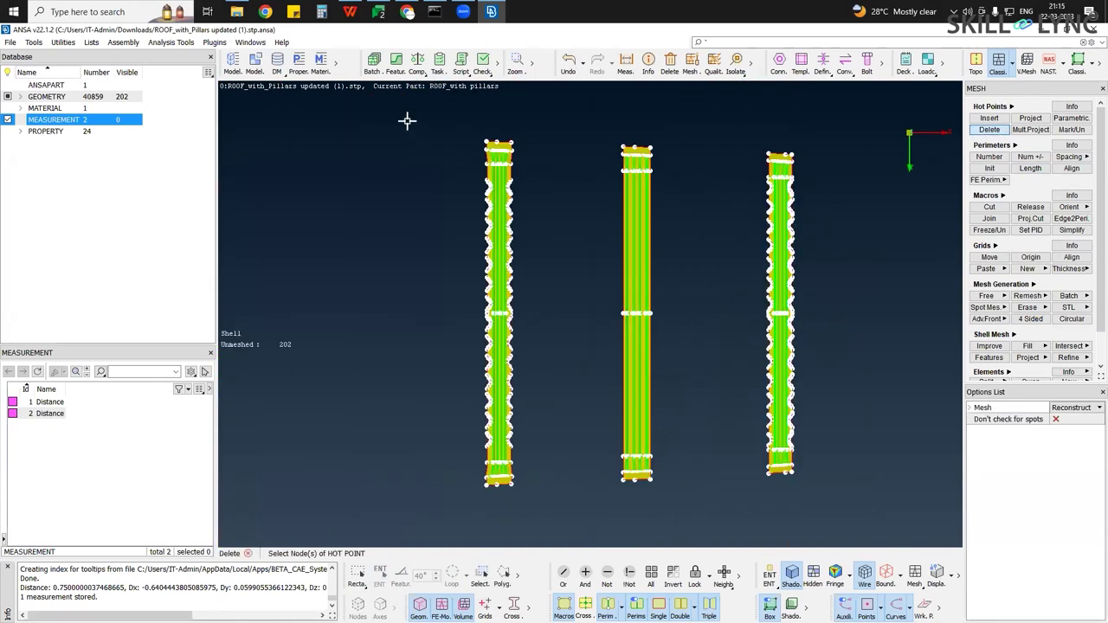
left_click_drag(407, 121, 936, 496)
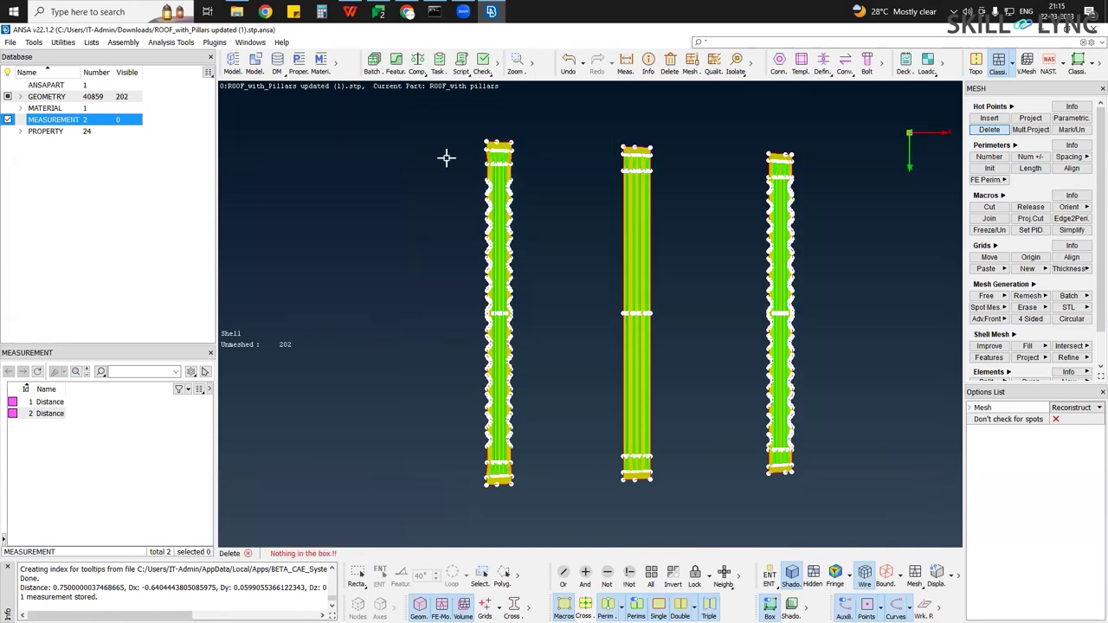
left_click_drag(925, 565, 892, 513)
left_click_drag(373, 98, 946, 530)
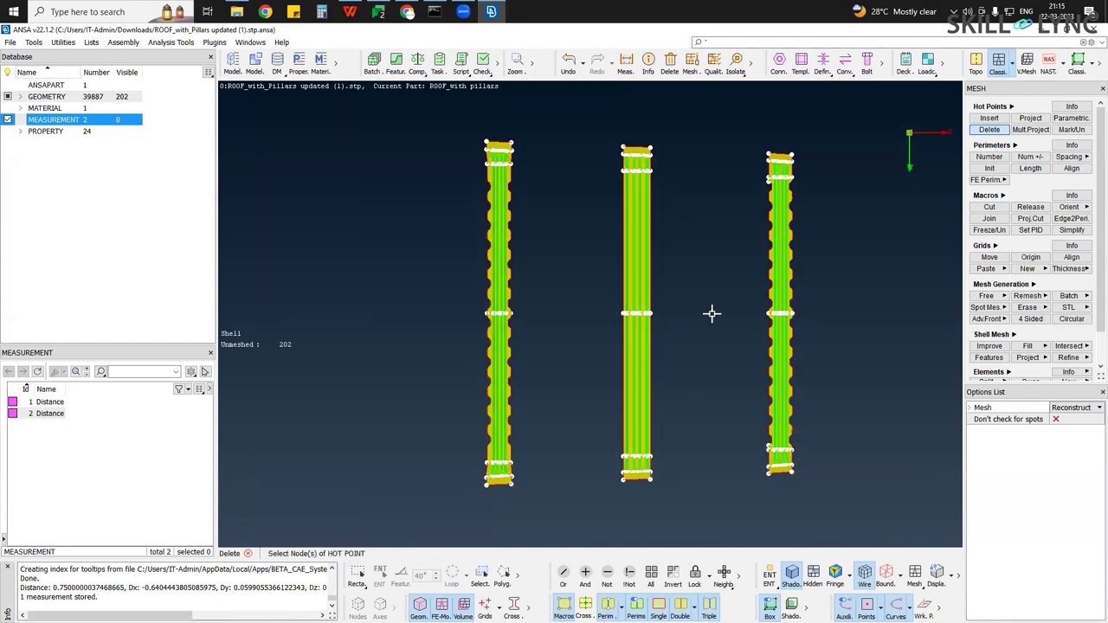
Inspect the hot points left near the lower end of the scalloped bow and on the other bows
scroll(712, 417, "up", 5)
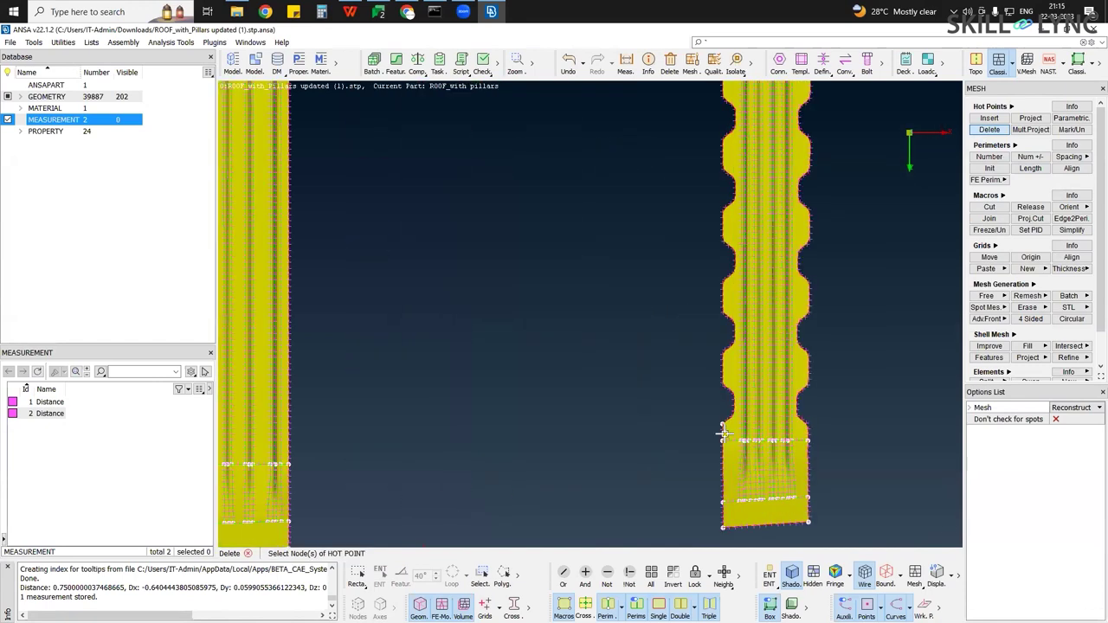
scroll(705, 410, "up", 5)
left_click(667, 369)
mouse_move(668, 368)
left_mouse_down("ctrl")
mouse_move(764, 361)
mouse_move(684, 371)
left_mouse_up("ctrl")
right_click_drag(683, 371, 446, 193, "ctrl")
right_click_drag(789, 512, 402, 156, "ctrl")
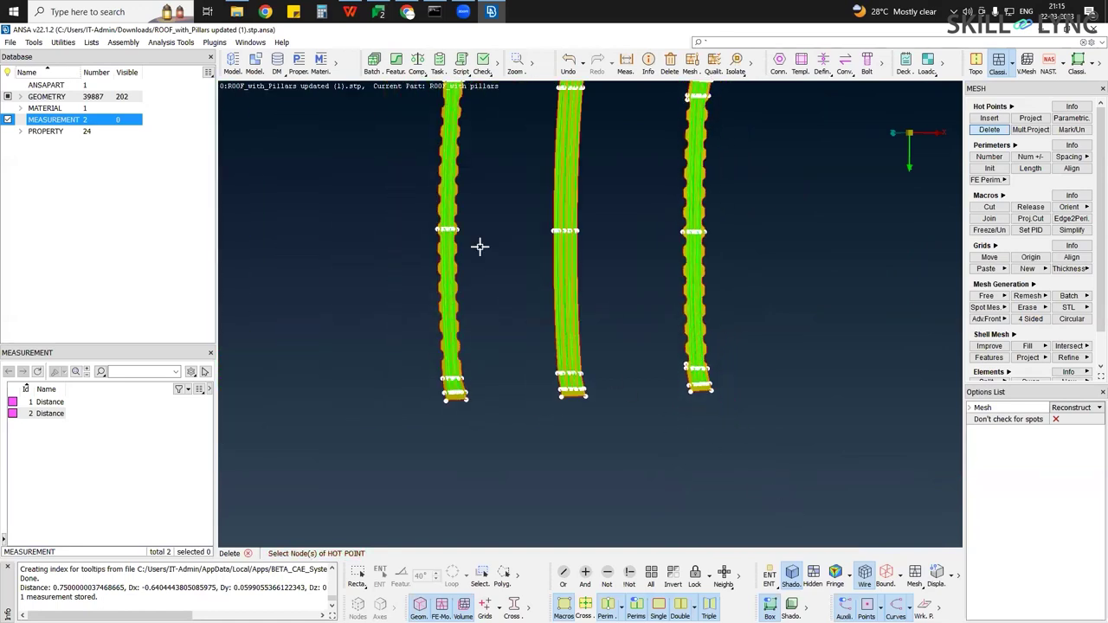
Try to delete the remaining hot points across all three bows in one box selection
middle_click_drag(768, 355, 783, 440, "ctrl")
left_click_drag(693, 355, 672, 359, "ctrl")
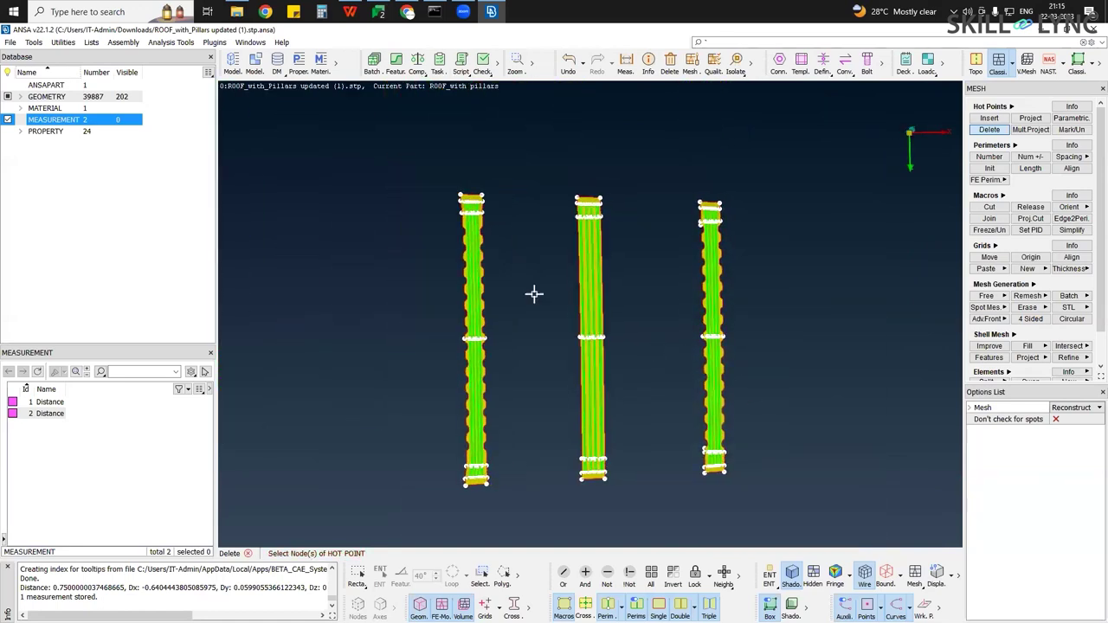
left_click_drag(383, 164, 801, 516)
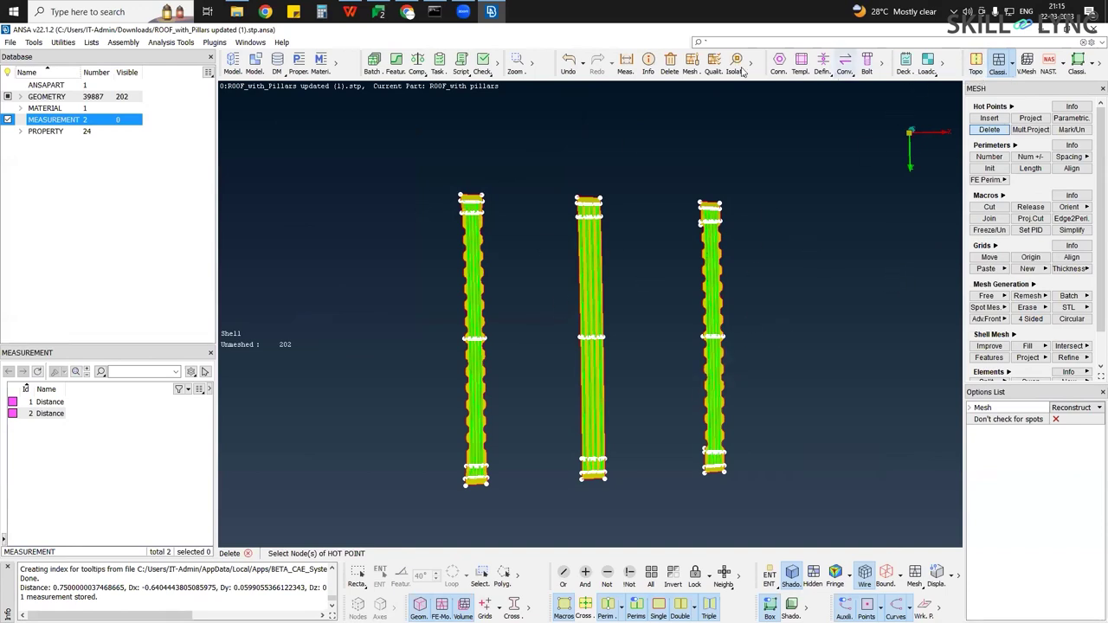
Check the available element types in the basic mesh parameters and close them without applying anything
left_click(690, 65)
left_click(411, 165)
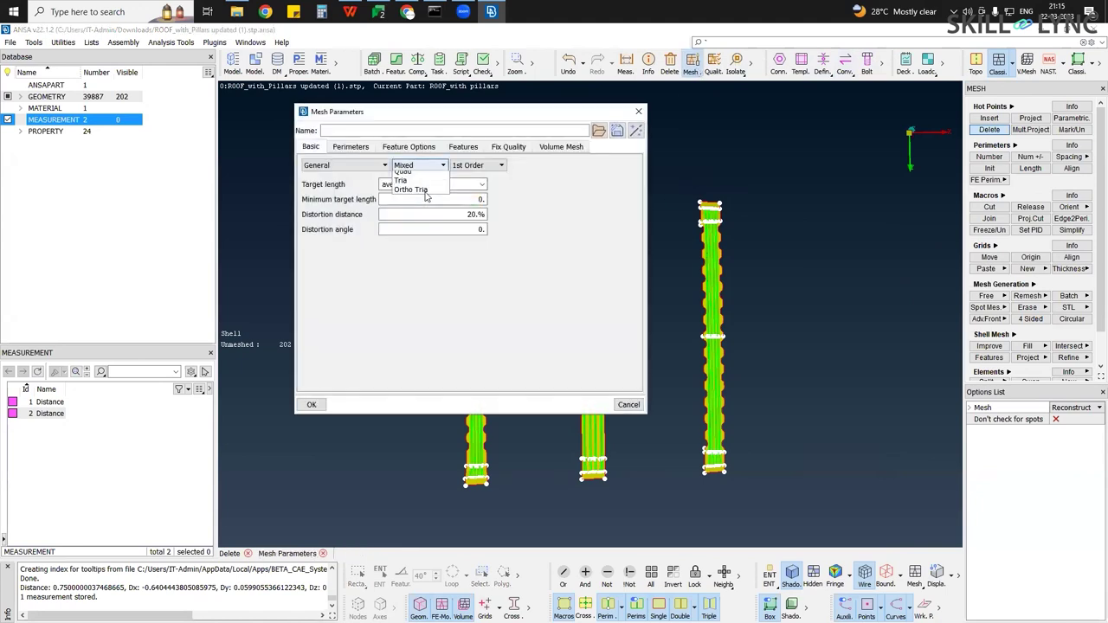
left_click(412, 175)
left_click(637, 113)
Delete the faces of the upper half of all three bows, deselecting every face below the middle split line first
left_click(668, 62)
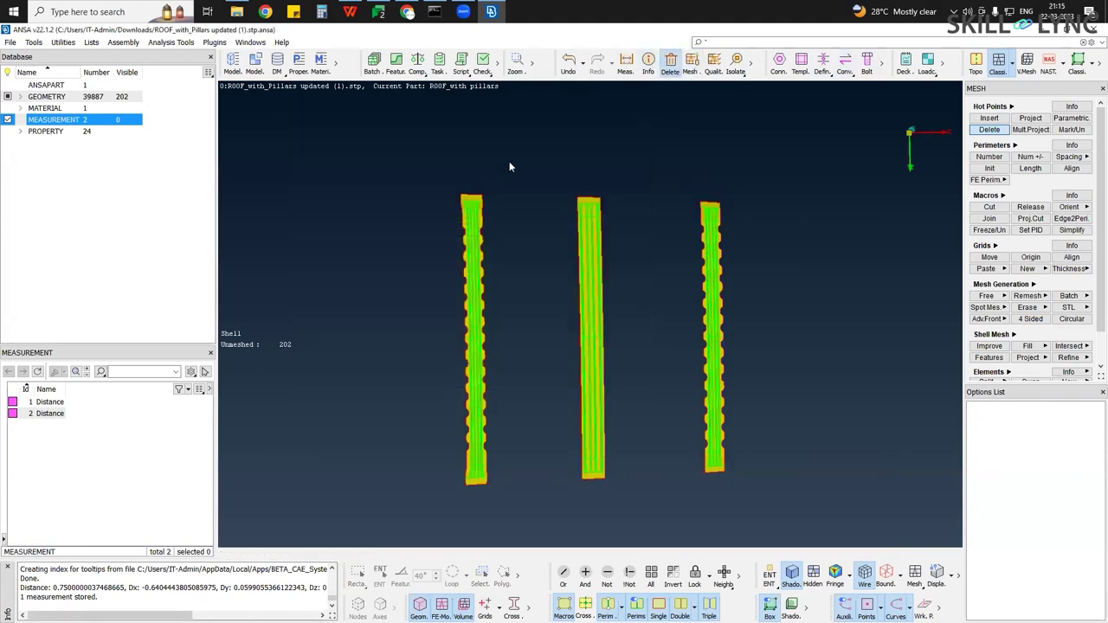
left_click_drag(361, 181, 784, 334)
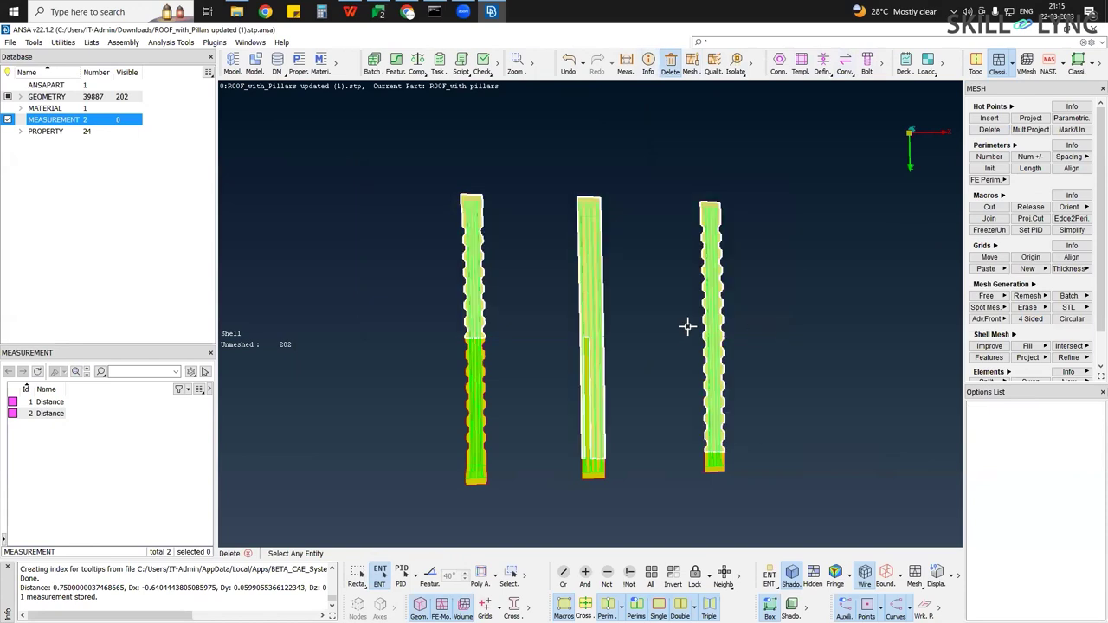
scroll(651, 338, "up", 5)
right_click_drag(491, 368, 904, 521)
scroll(741, 350, "up", 3)
middle_click_drag(626, 351, 941, 346, "ctrl")
middle_click_drag(694, 281, 391, 285, "ctrl")
left_click_drag(401, 216, 723, 338)
right_click_drag(359, 387, 955, 563)
scroll(615, 408, "down", 3)
middle_click_drag(605, 381, 655, 349, "ctrl")
scroll(656, 350, "down", 3)
scroll(597, 365, "up", 2)
middle_click(601, 384)
left_click(555, 460)
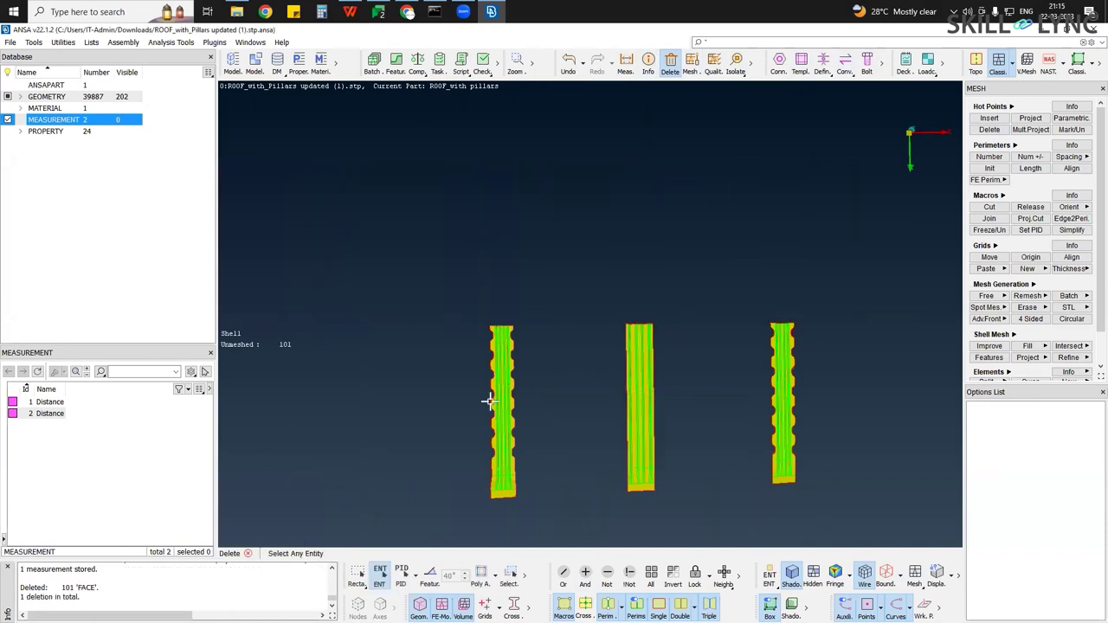
Inspect the remaining halves of the scalloped and straight bows and how their perimeter nodes are displayed
scroll(524, 382, "up", 2)
scroll(514, 380, "up", 5)
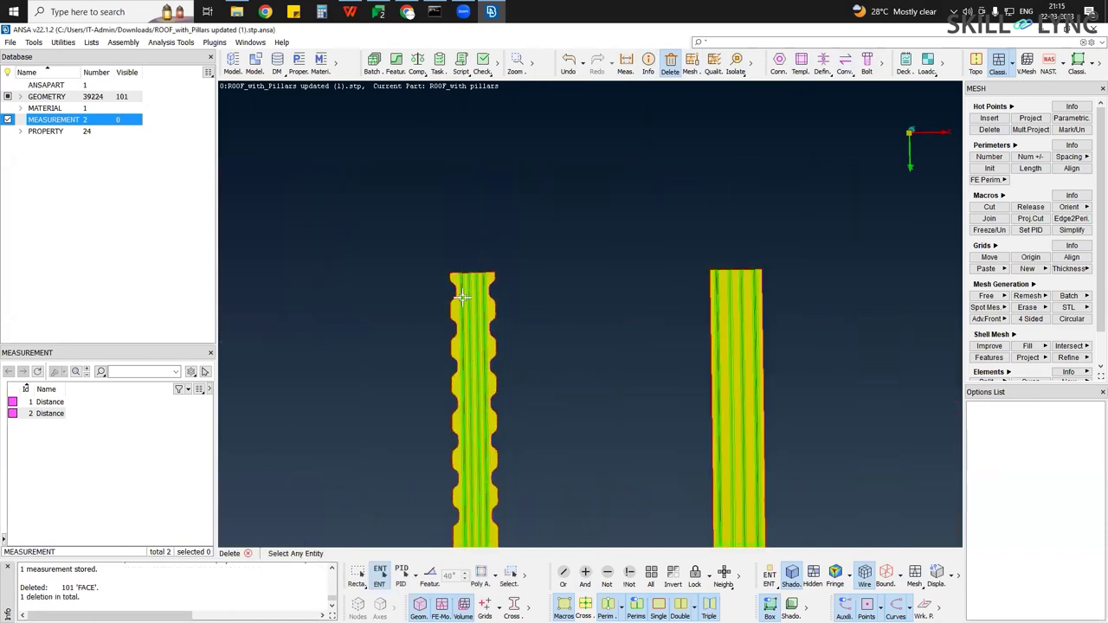
scroll(492, 271, "up", 2)
mouse_move(554, 351)
left_mouse_down("ctrl")
mouse_move(603, 351)
mouse_move(554, 351)
mouse_move(524, 280)
left_mouse_up("ctrl")
scroll(510, 273, "down", 5)
middle_click_drag(523, 486, 493, 324, "ctrl")
scroll(511, 329, "down", 5)
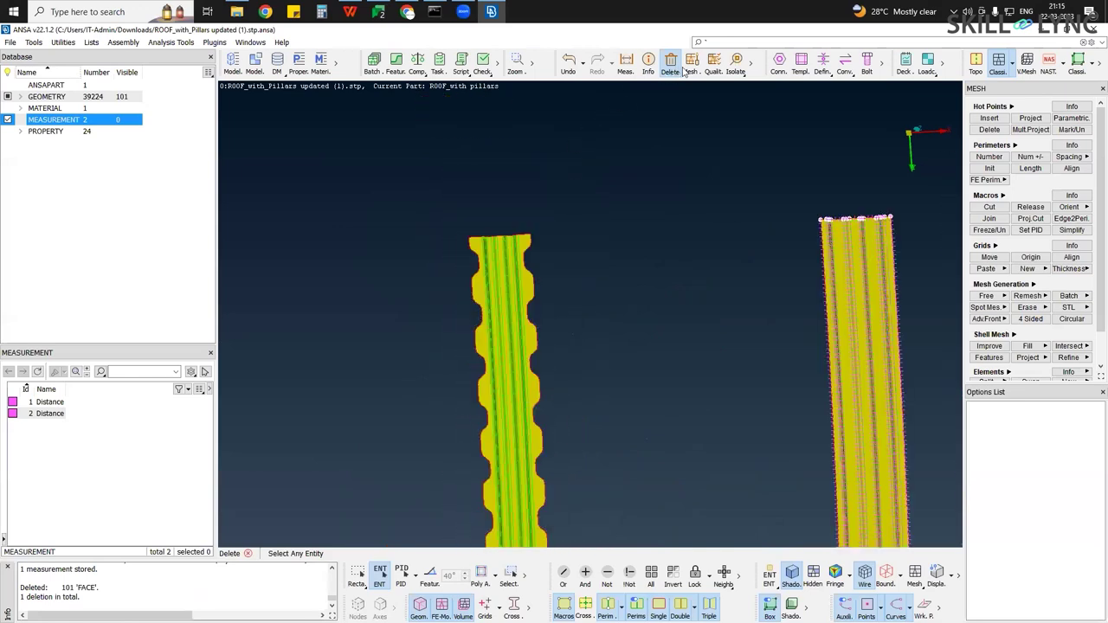
Enable the shell quality criteria aspect ratio with limit 5, skewness with limit 45 and warping with limit 15
left_click(716, 71)
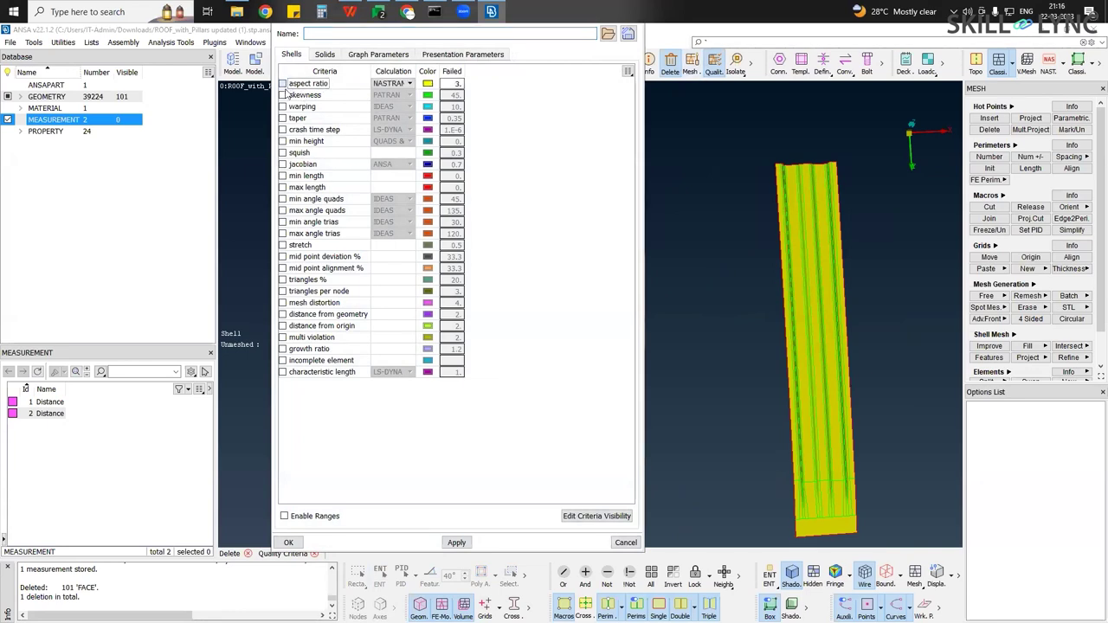
left_click(456, 82)
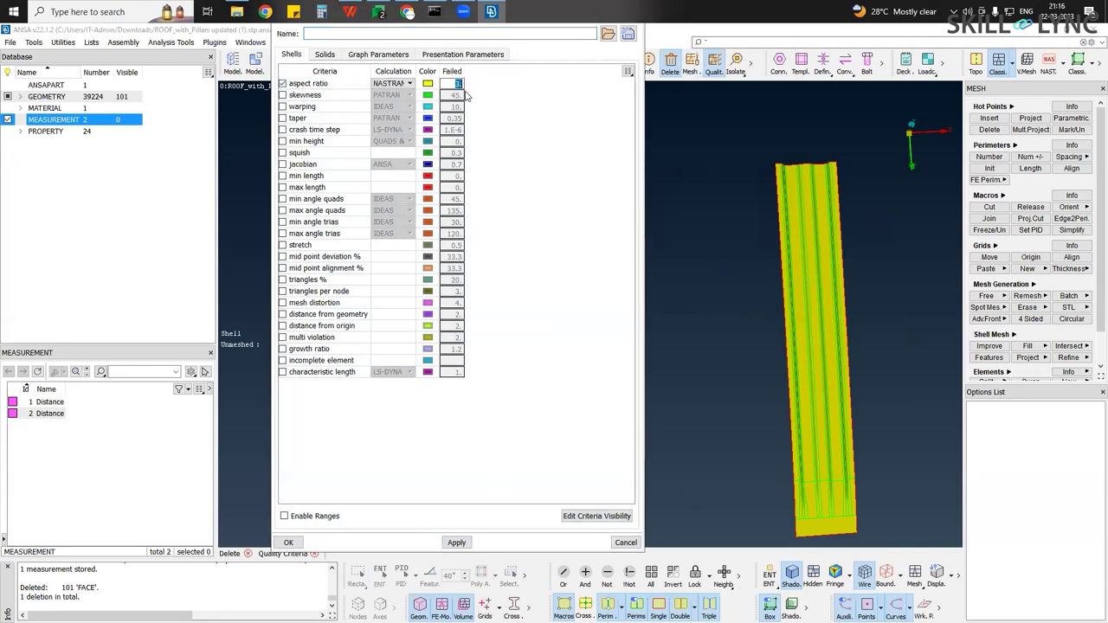
left_click(283, 95)
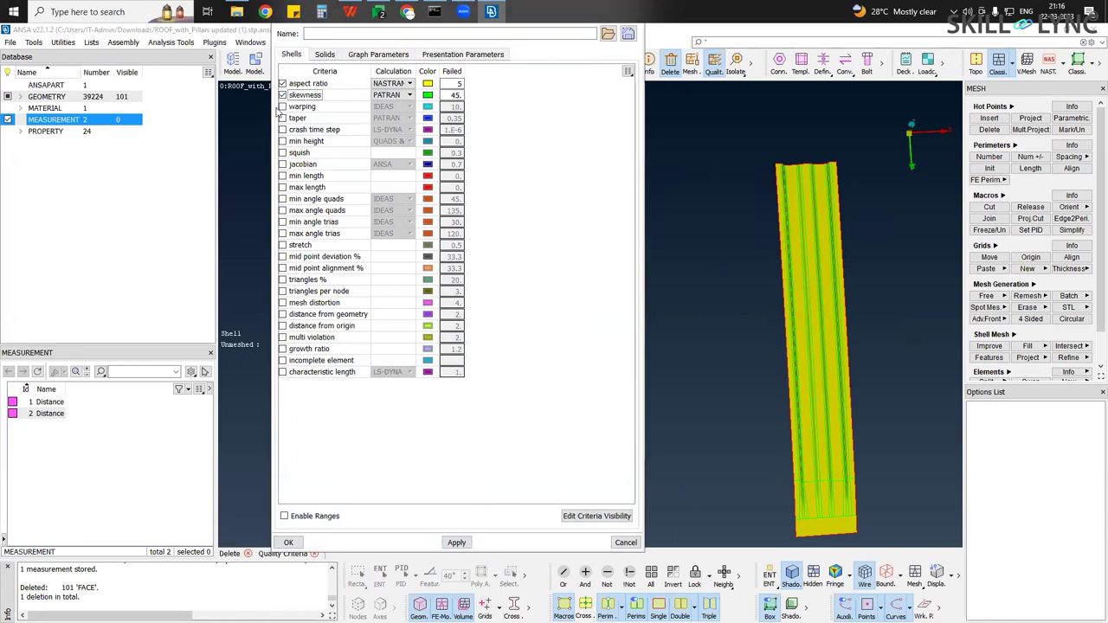
left_click(282, 106)
double_click(457, 106)
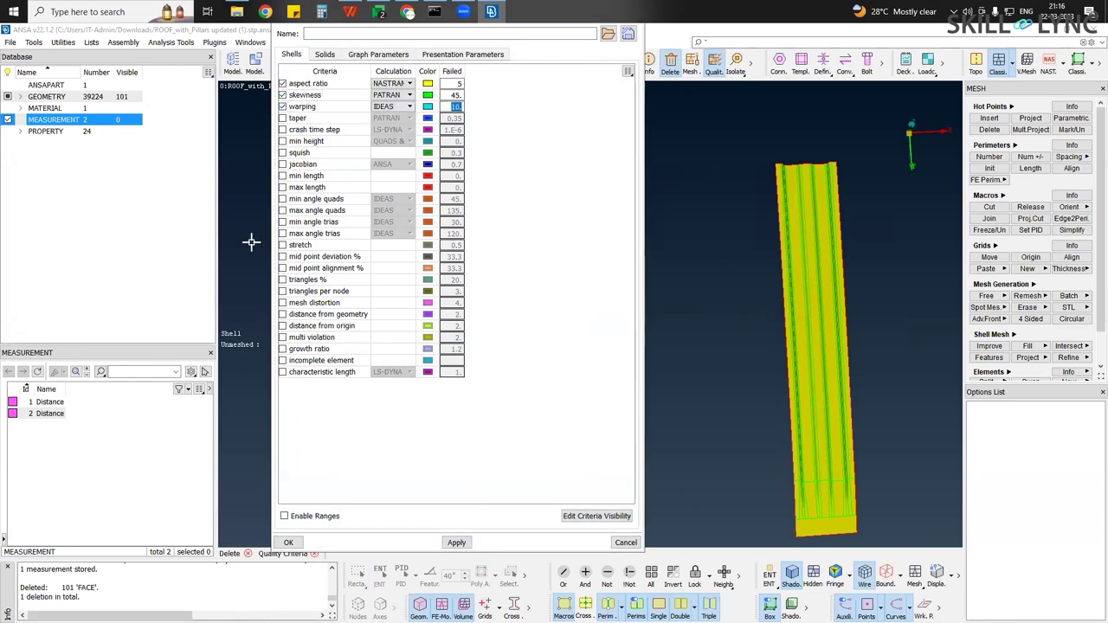
type("15")
Enable the minimum and maximum length criteria and set their limits to 2 and 8
left_click(282, 177)
left_click(282, 187)
double_click(452, 176)
type("2")
key("Tab")
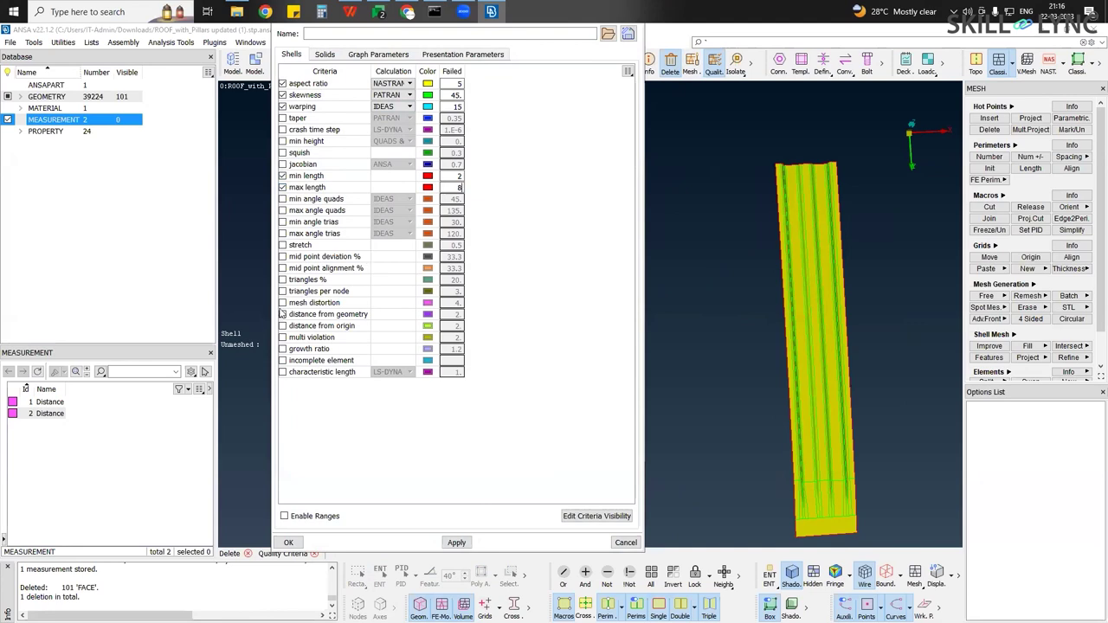
Enable the min and max angle criteria for quads and trias plus jacobian at 0.7, and apply the quality criteria
left_click(283, 199)
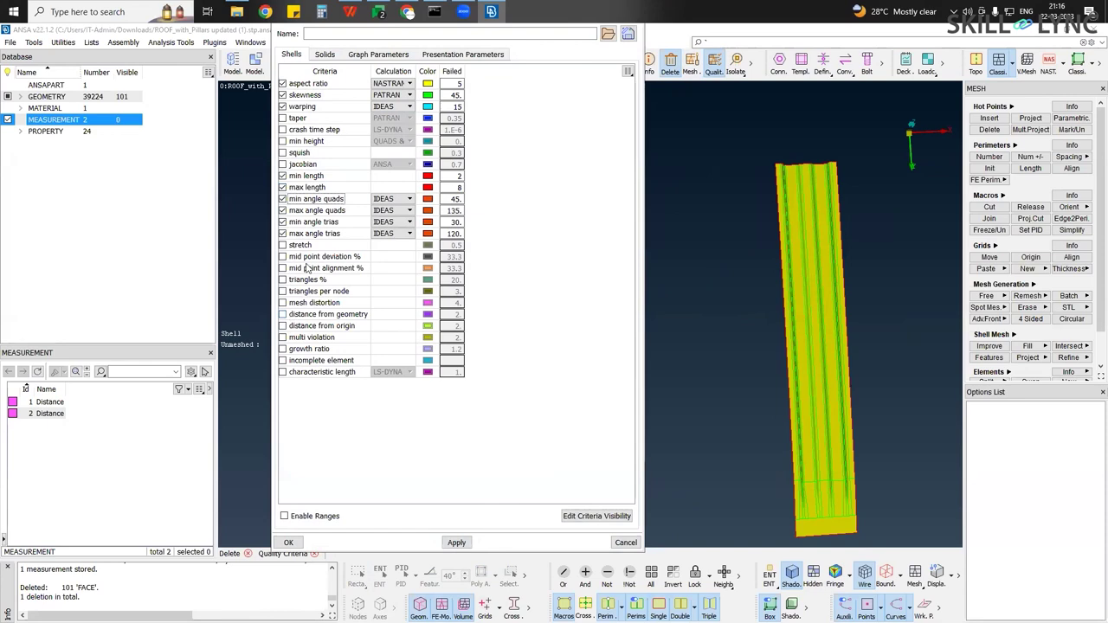
left_click(282, 165)
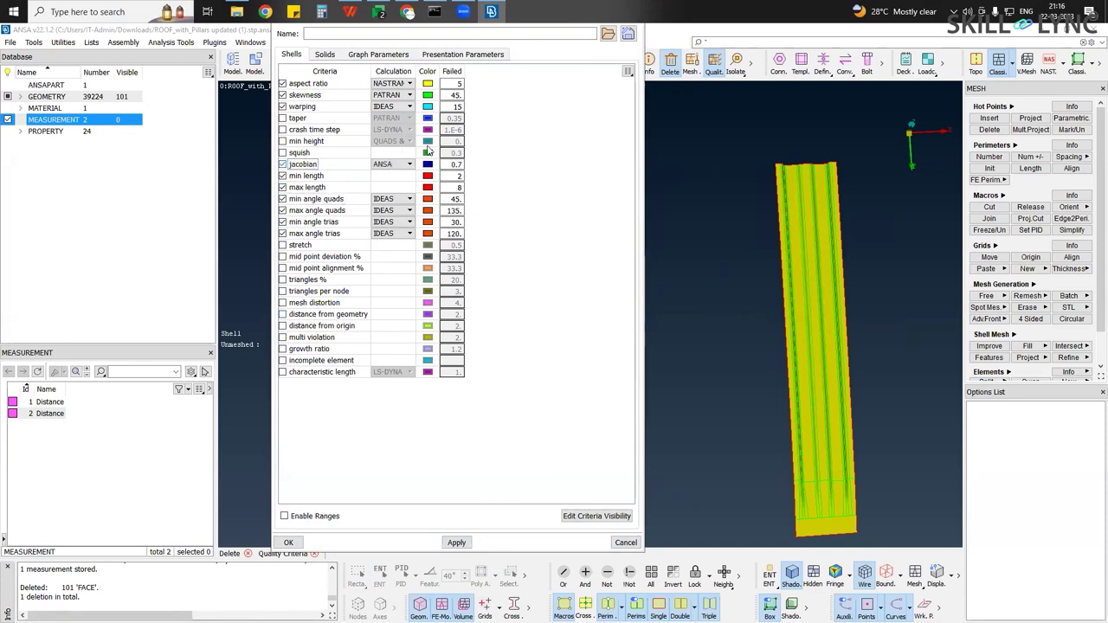
left_click(462, 544)
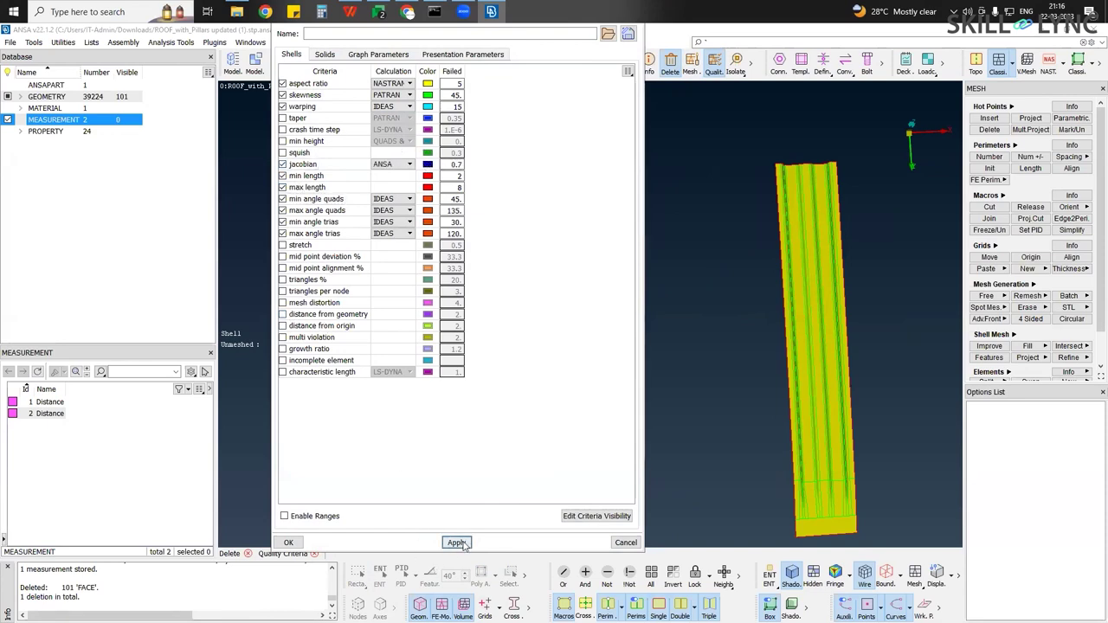
Set the Detail on Demand effect in the presentation parameters to its most detailed level, apply it and close the quality settings
left_click(376, 55)
left_click(448, 55)
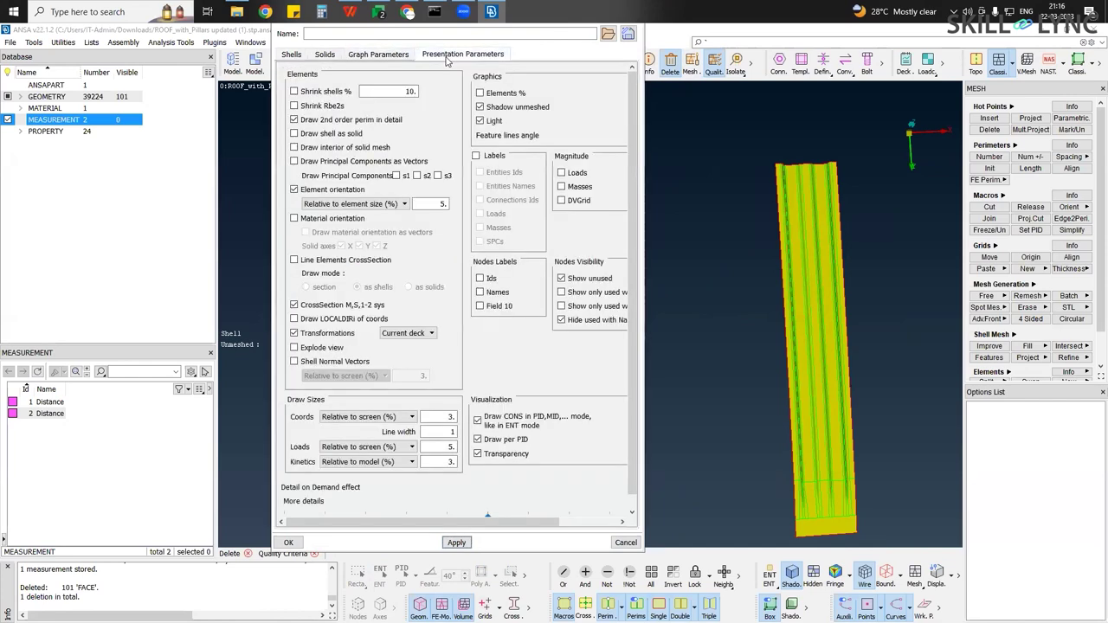
scroll(419, 385, "down", 1)
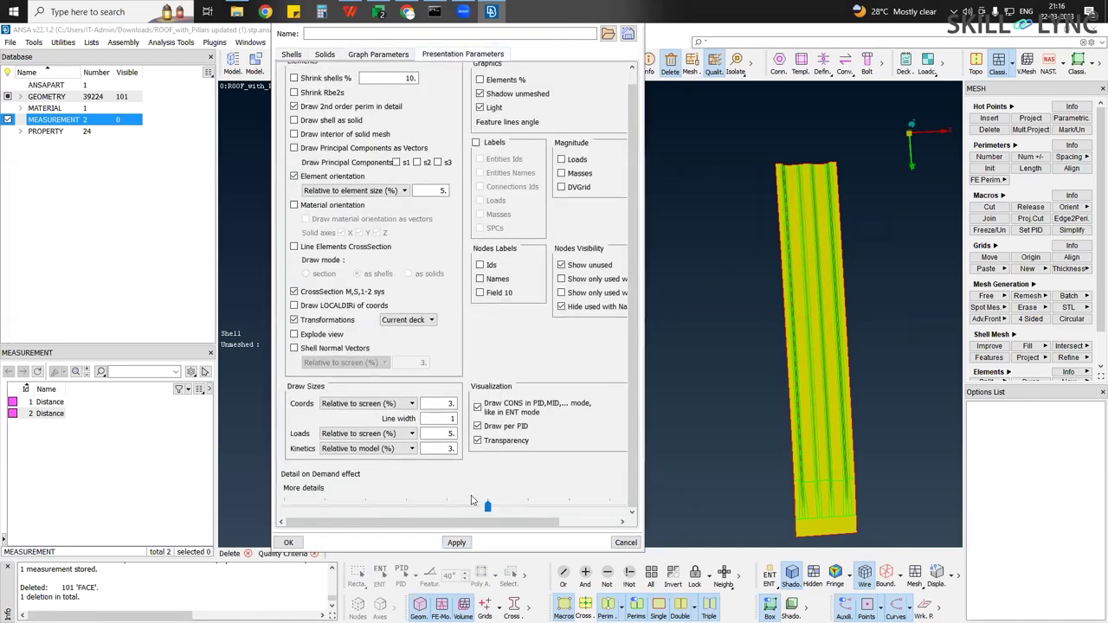
mouse_move(384, 523)
left_mouse_down()
mouse_move(450, 523)
mouse_move(382, 523)
left_mouse_up()
left_click(285, 508)
left_click(459, 544)
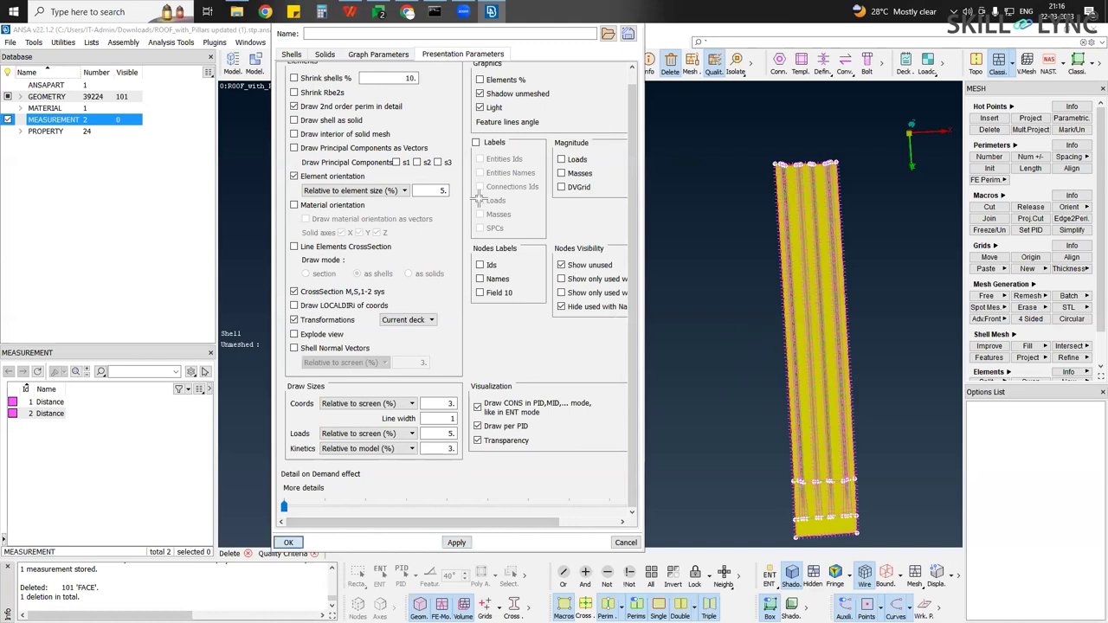
left_click(288, 542)
Examine the node distribution along the perimeters of the scalloped bow and the neighbouring straight bow
middle_click_drag(362, 331, 355, 201, "ctrl")
middle_click_drag(553, 235, 755, 178, "ctrl")
middle_click_drag(222, 299, 457, 245, "ctrl")
middle_click_drag(421, 424, 441, 416, "ctrl")
scroll(419, 299, "up", 1)
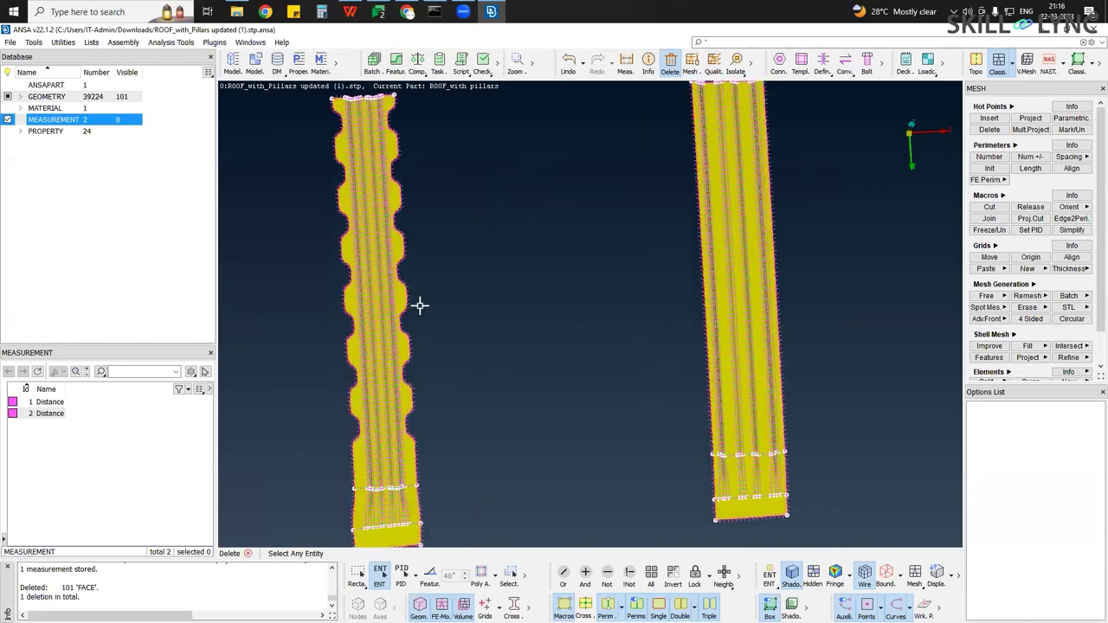
scroll(419, 305, "up", 2)
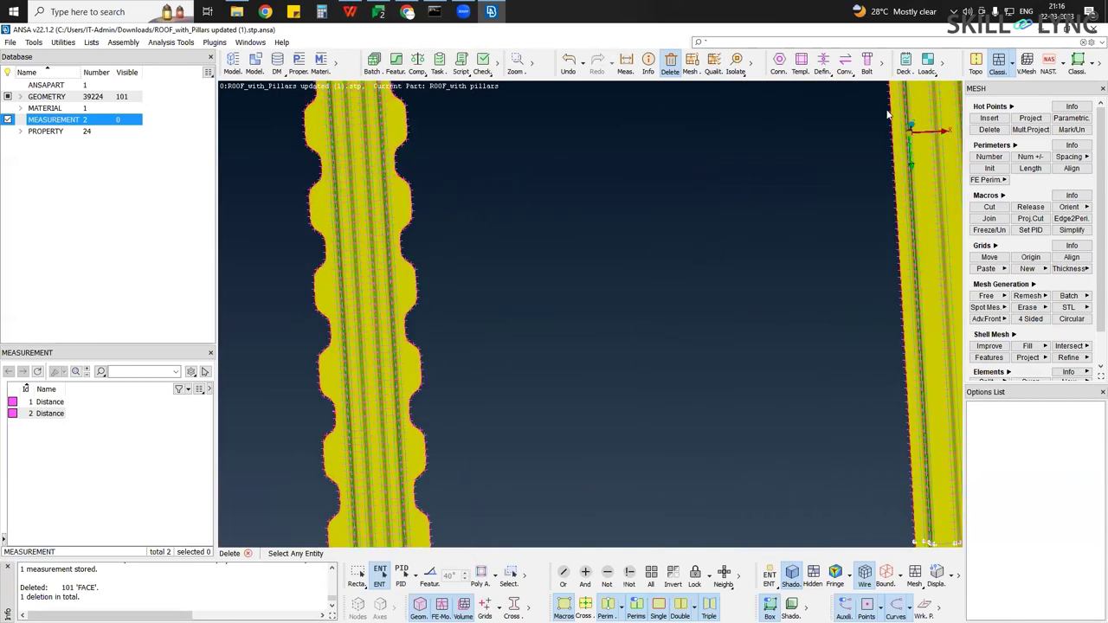
scroll(887, 113, "up", 3)
scroll(990, 83, "down", 6)
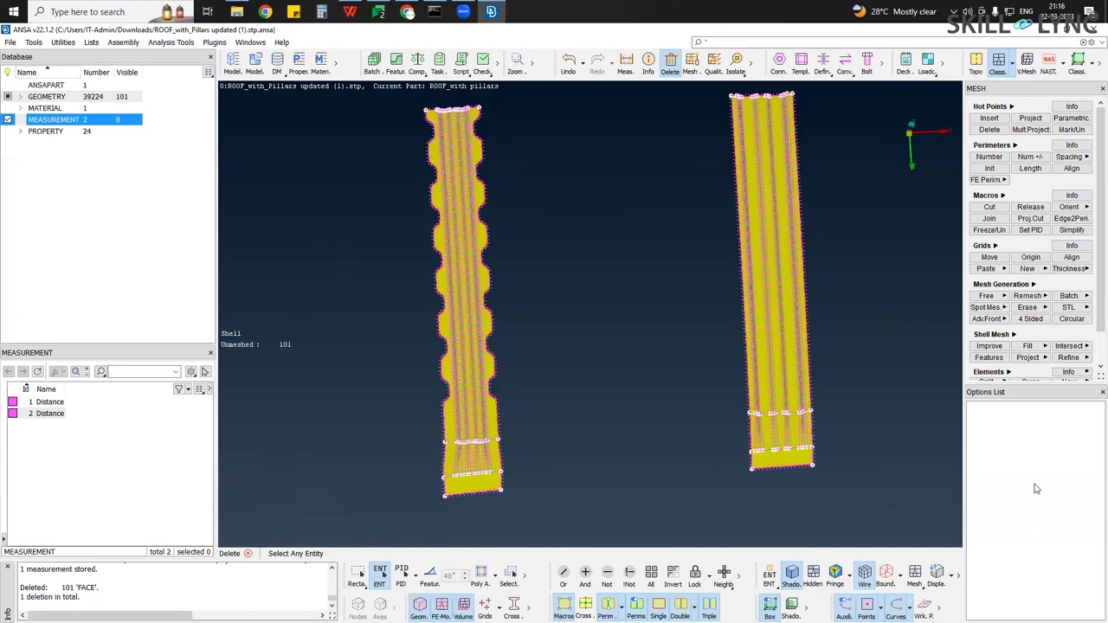
Mesh all faces of the scalloped bow half with the Free algorithm and mixed elements
mouse_move(1046, 320)
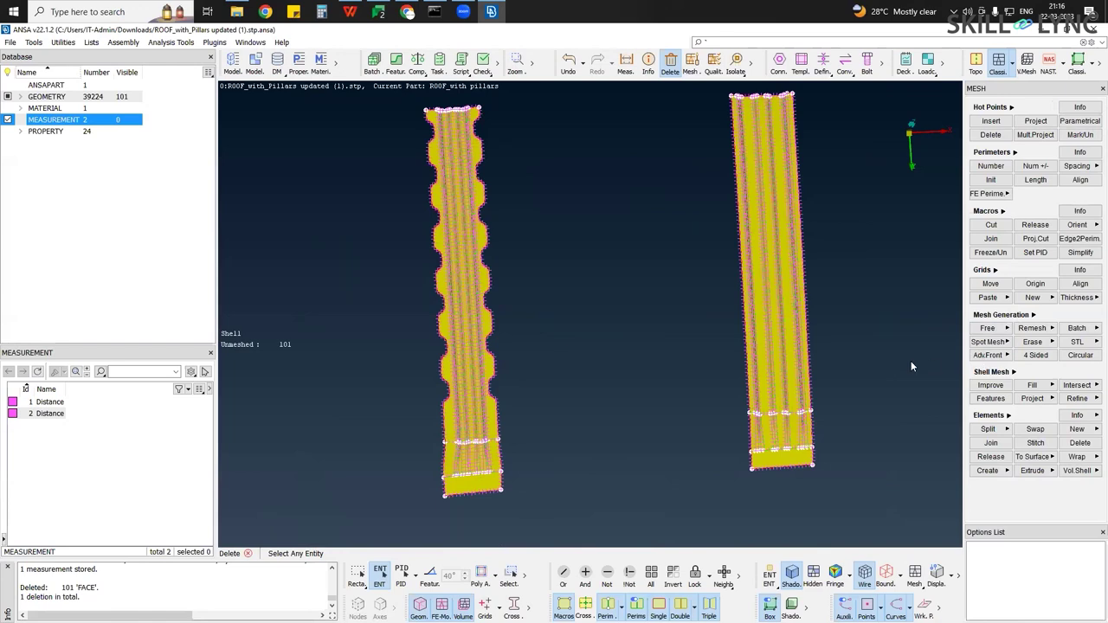
left_click(983, 329)
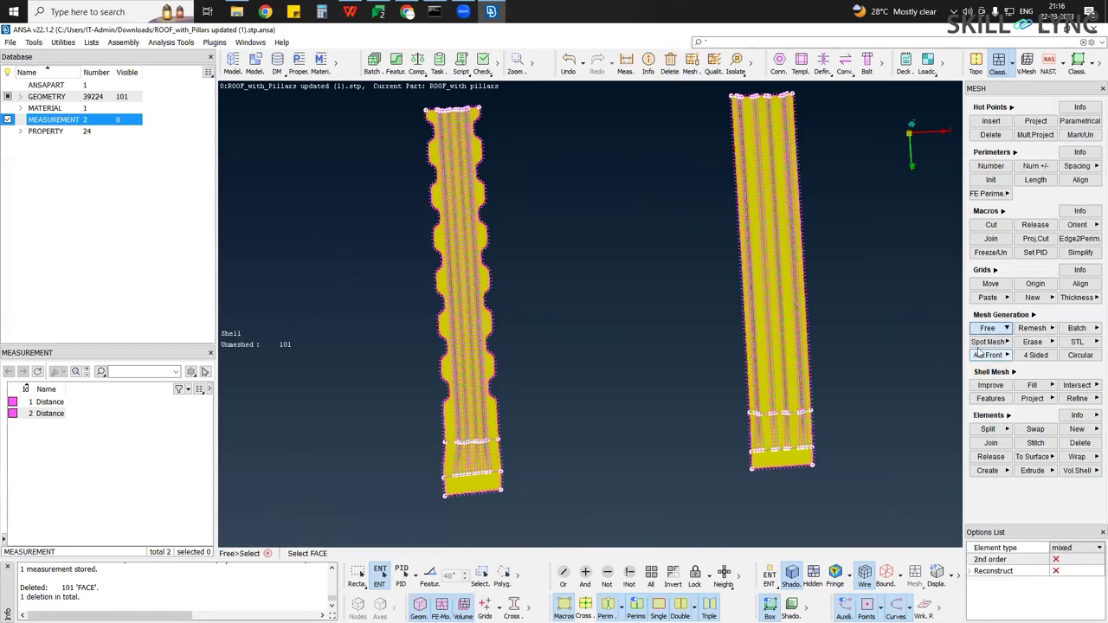
left_click(983, 353)
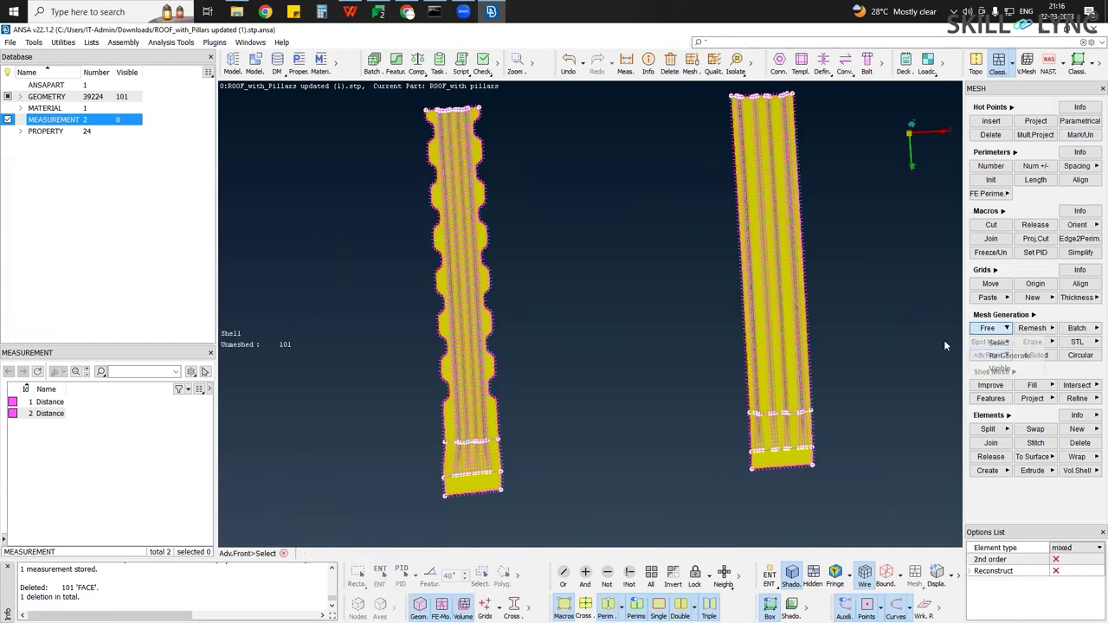
left_click(1000, 344)
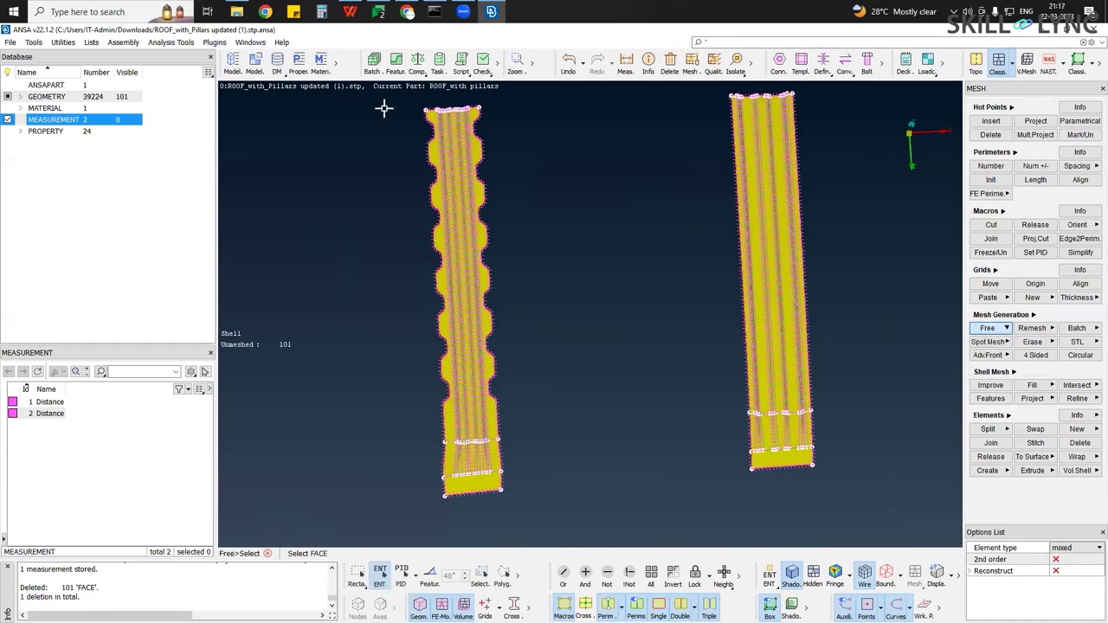
left_click_drag(379, 103, 575, 527)
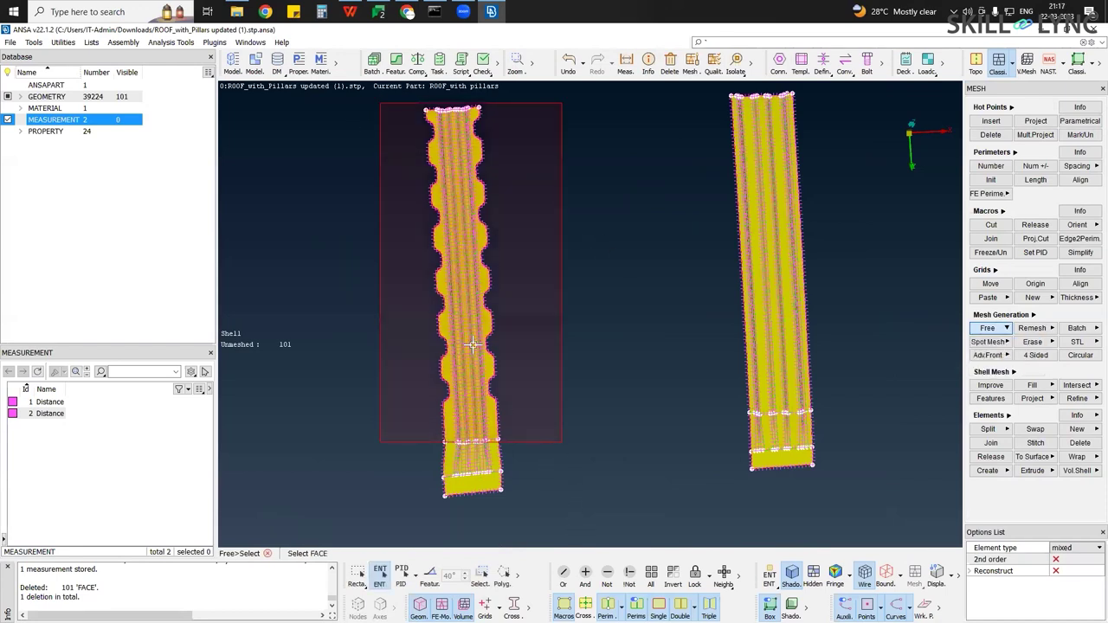
middle_click(472, 301)
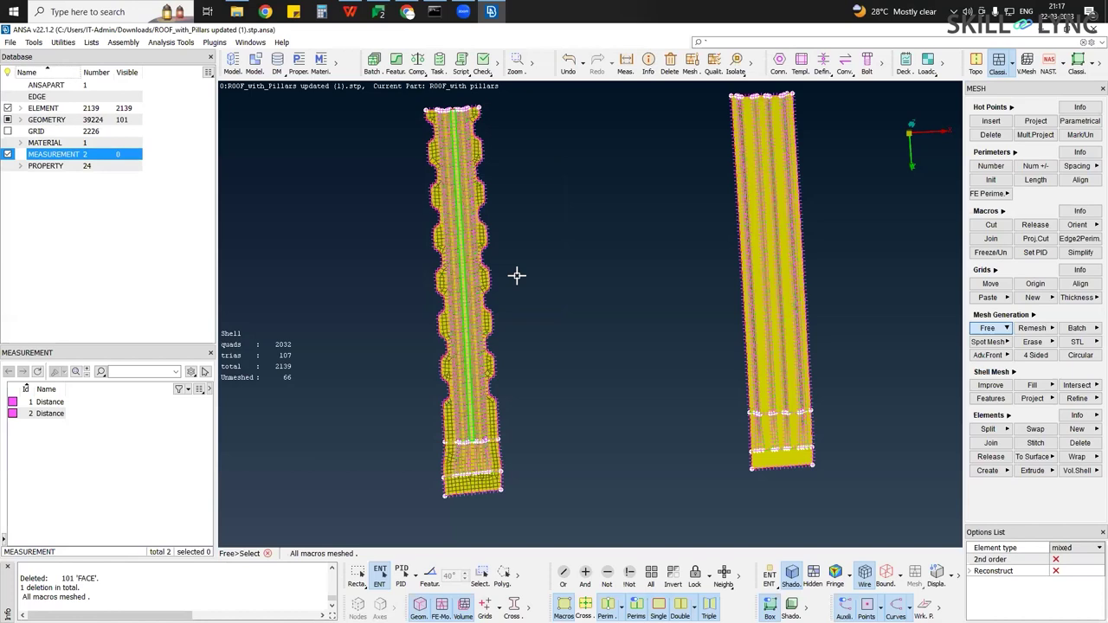
Inspect the elements around the closely spaced hot points at the scalloped bow's upper edge and undo the Free mesh
scroll(437, 160, "up", 4)
scroll(455, 276, "up", 5)
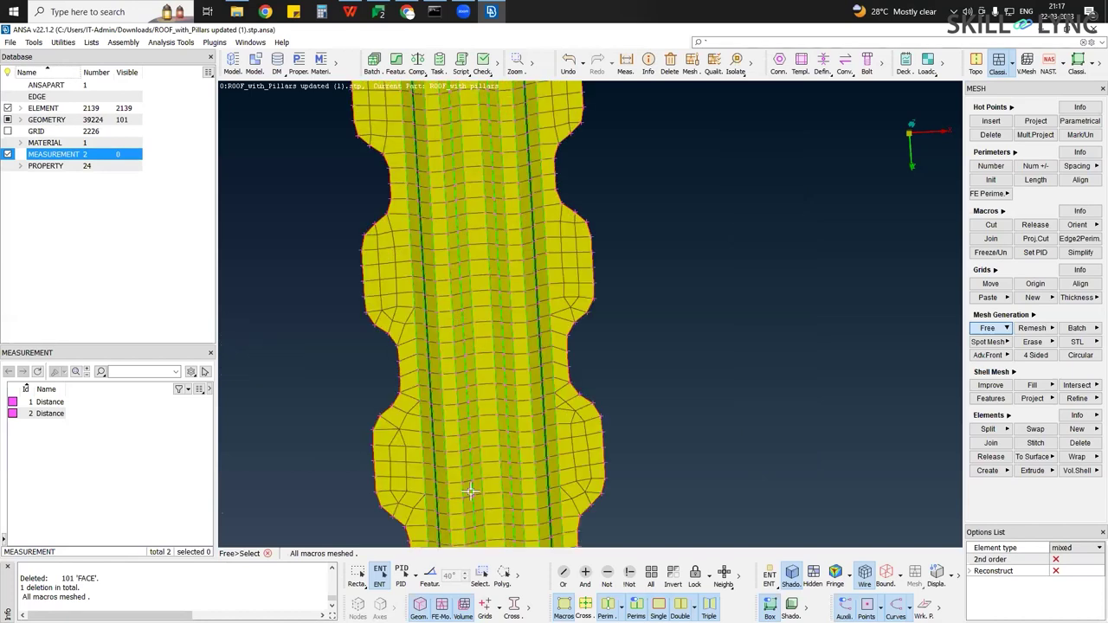
scroll(414, 276, "up", 3)
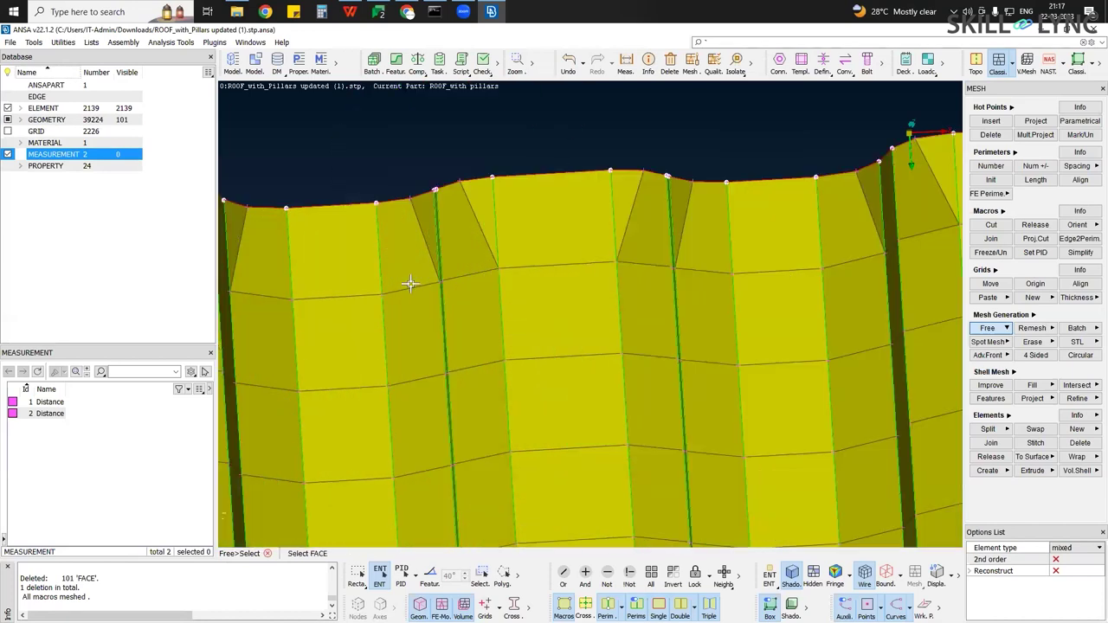
left_click_drag(431, 187, 425, 186, "ctrl")
scroll(425, 186, "up", 3)
scroll(420, 213, "down", 4)
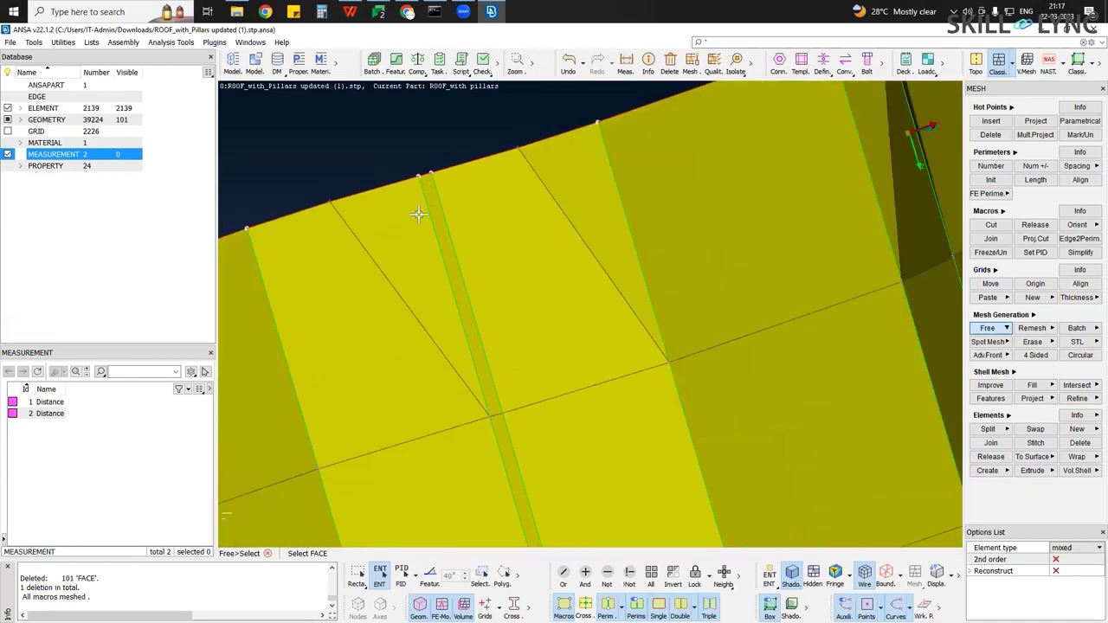
scroll(431, 224, "down", 4)
middle_click(435, 211)
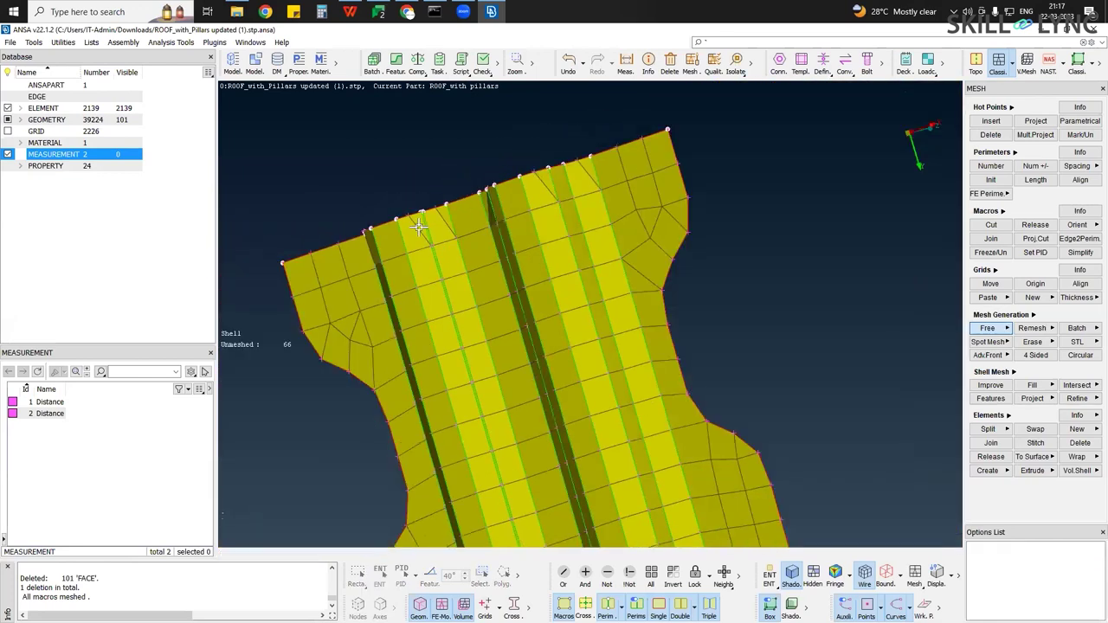
key("ctrl+z")
Measure the distance between the two closely spaced hot points on the scalloped bow's upper edge
scroll(416, 227, "up", 5)
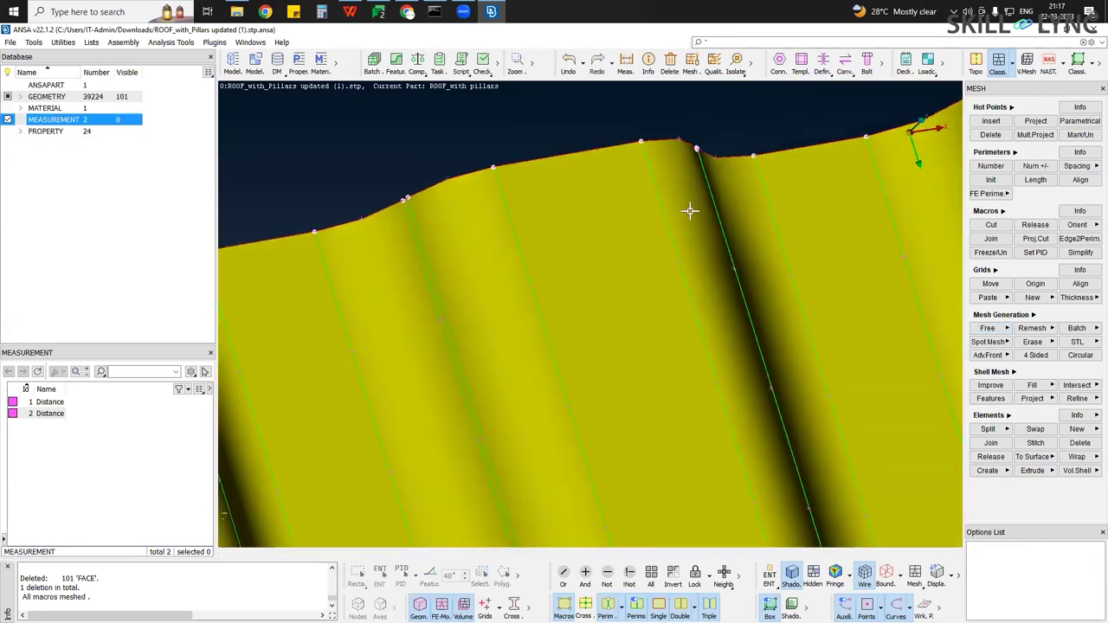
left_click_drag(448, 236, 484, 220, "ctrl")
scroll(487, 220, "down", 4)
scroll(551, 195, "up", 5)
left_click_drag(560, 186, 631, 156, "ctrl")
scroll(593, 157, "up", 2)
left_click(626, 63)
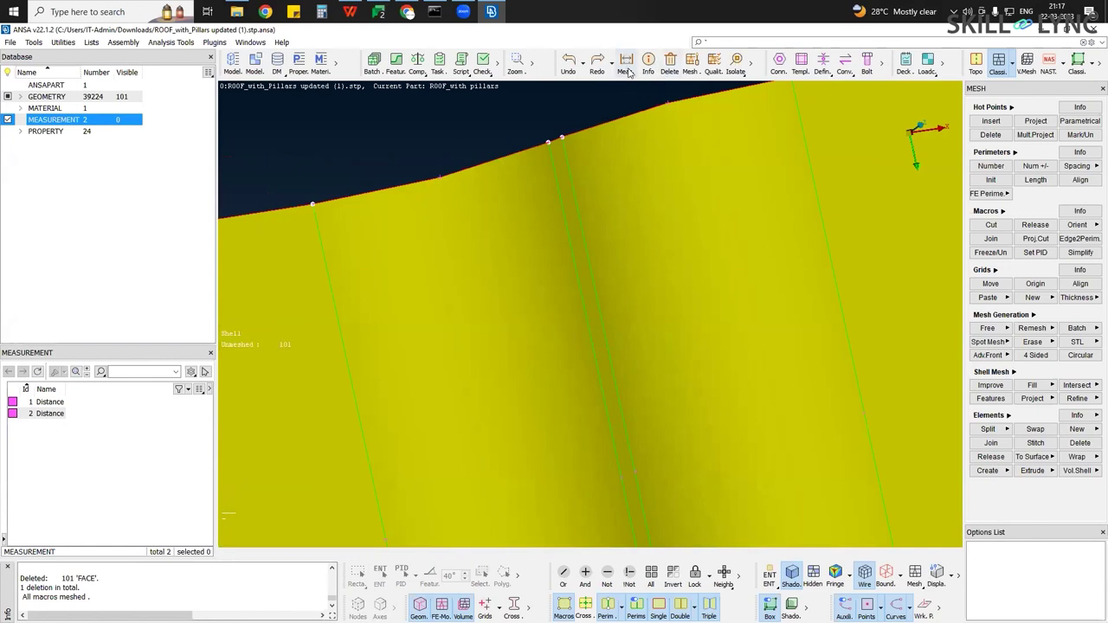
left_click(560, 139)
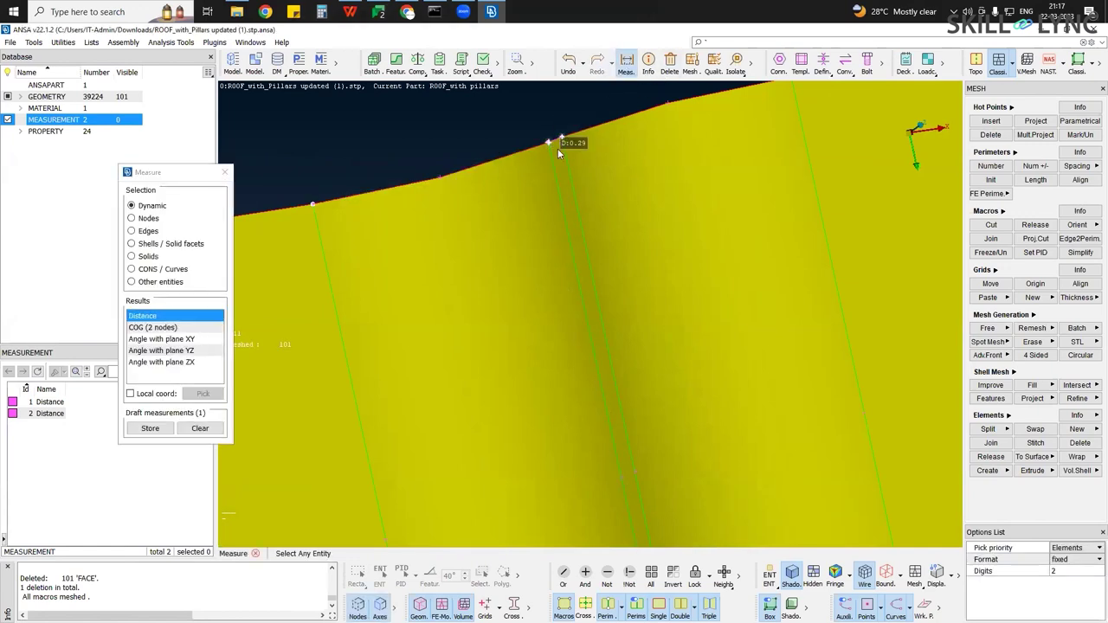
Close the distance measurement and join the faces across one of the two closely spaced CONS at the scalloped bow's upper edge
scroll(568, 163, "down", 4)
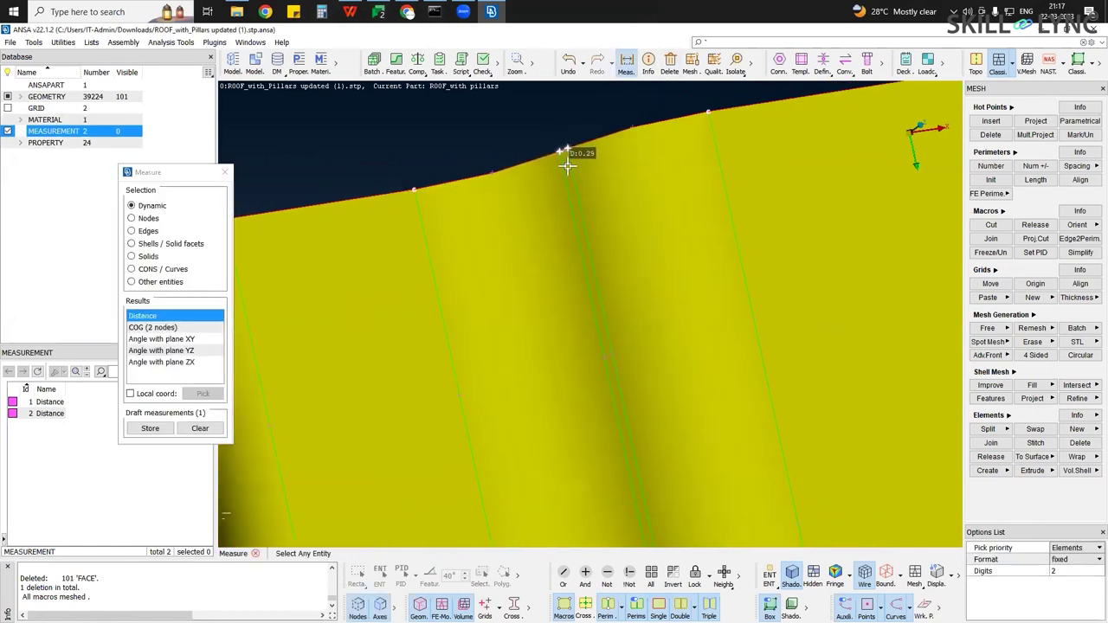
left_click(225, 172)
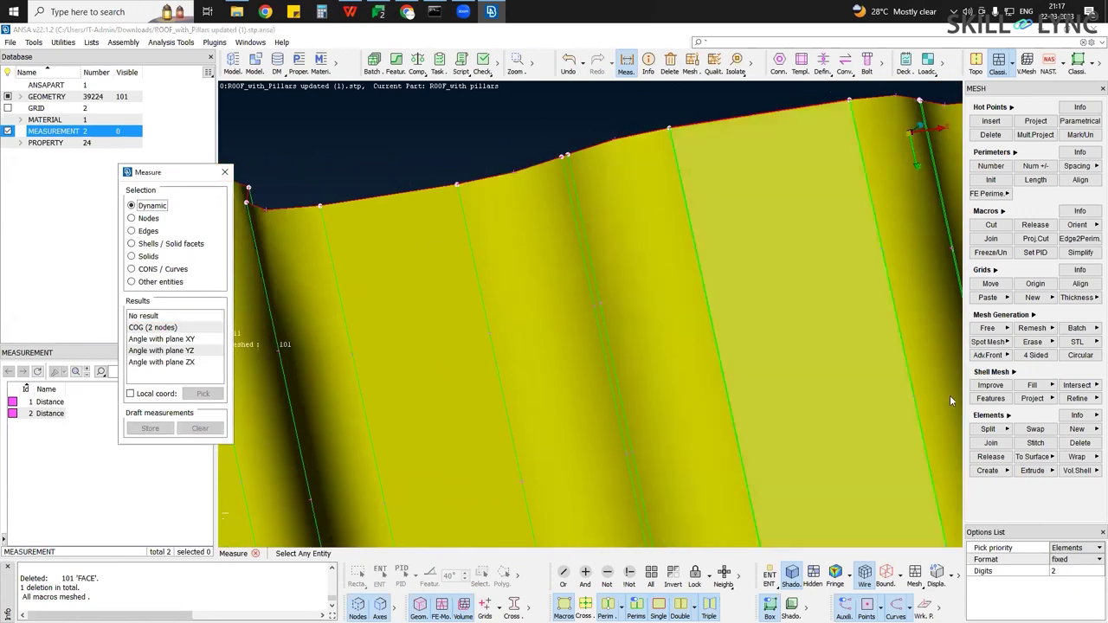
left_click(225, 172)
middle_click_drag(852, 216, 635, 282, "ctrl")
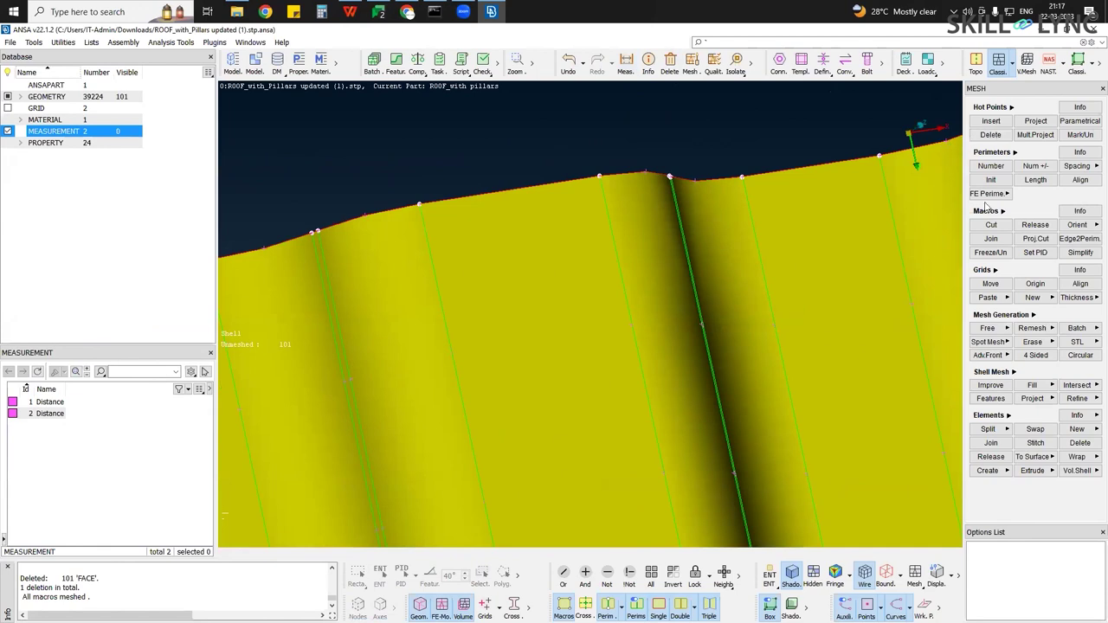
left_click(977, 62)
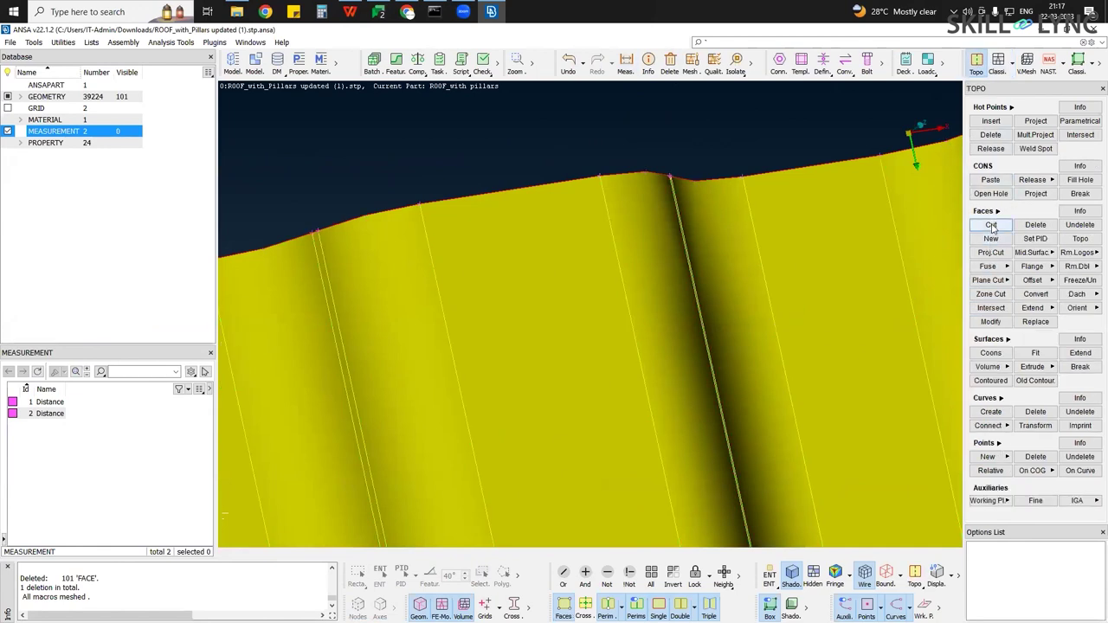
left_click(991, 225)
right_click(338, 310)
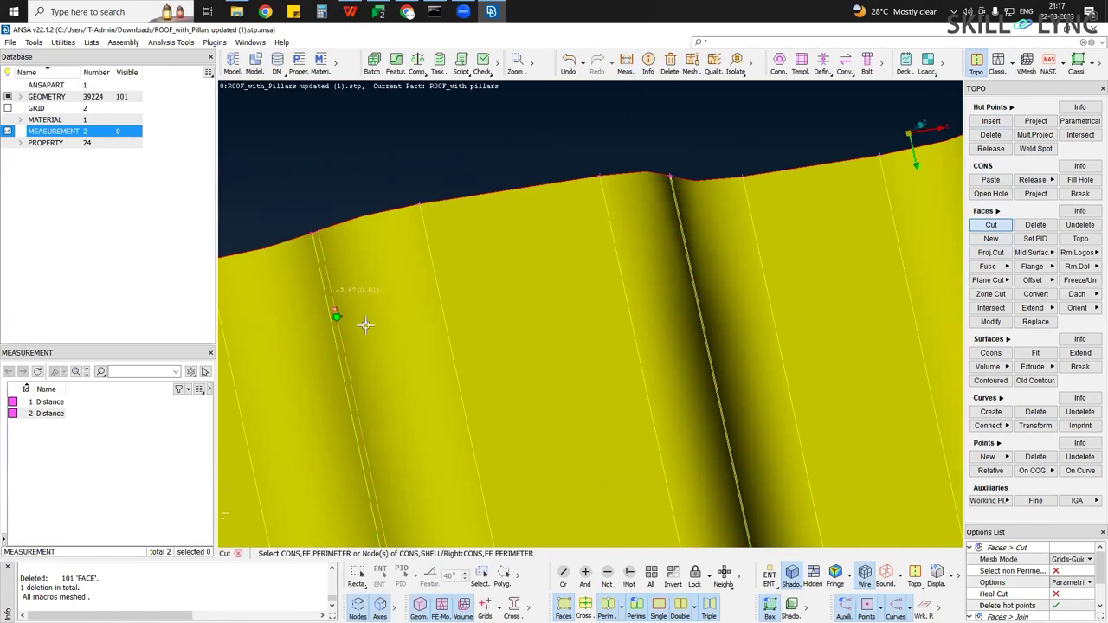
left_click(346, 333)
middle_click(422, 347)
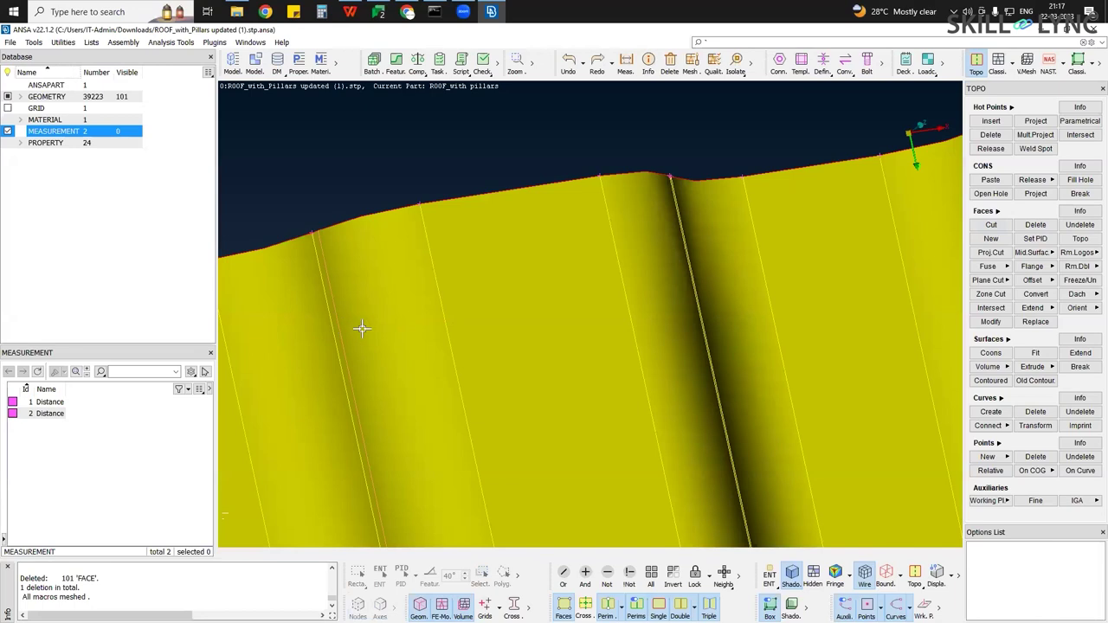
Join the faces across the same closely spaced CONS in the flared transition section near the scalloped bow's lower end
scroll(364, 343, "down", 5)
left_click_drag(364, 274, 364, 107, "ctrl")
middle_click_drag(419, 515, 496, 266, "ctrl")
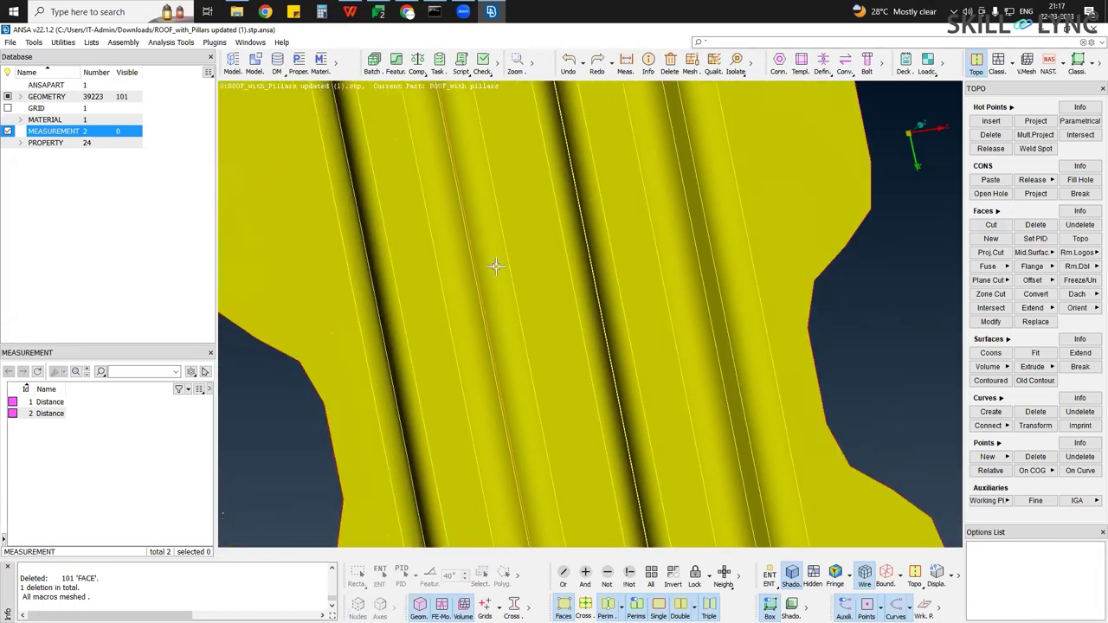
left_click_drag(496, 266, 479, 184, "ctrl")
mouse_move(486, 92)
middle_mouse_down("ctrl")
mouse_move(534, 337)
mouse_move(500, 104)
middle_mouse_up("ctrl")
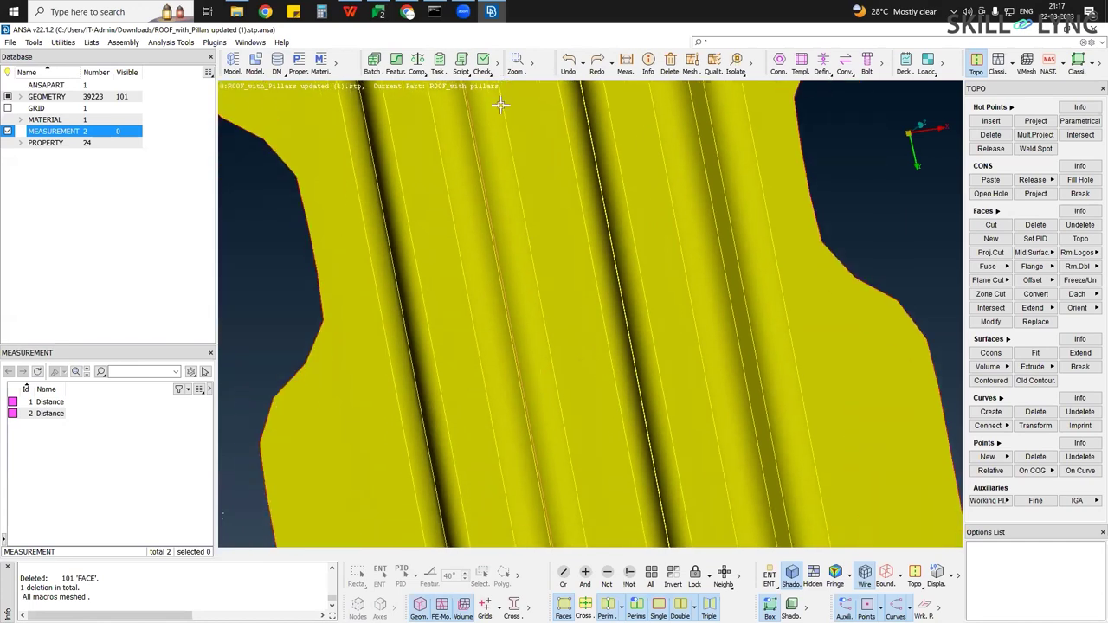
scroll(546, 173, "down", 4)
middle_click_drag(564, 180, 542, 134, "ctrl")
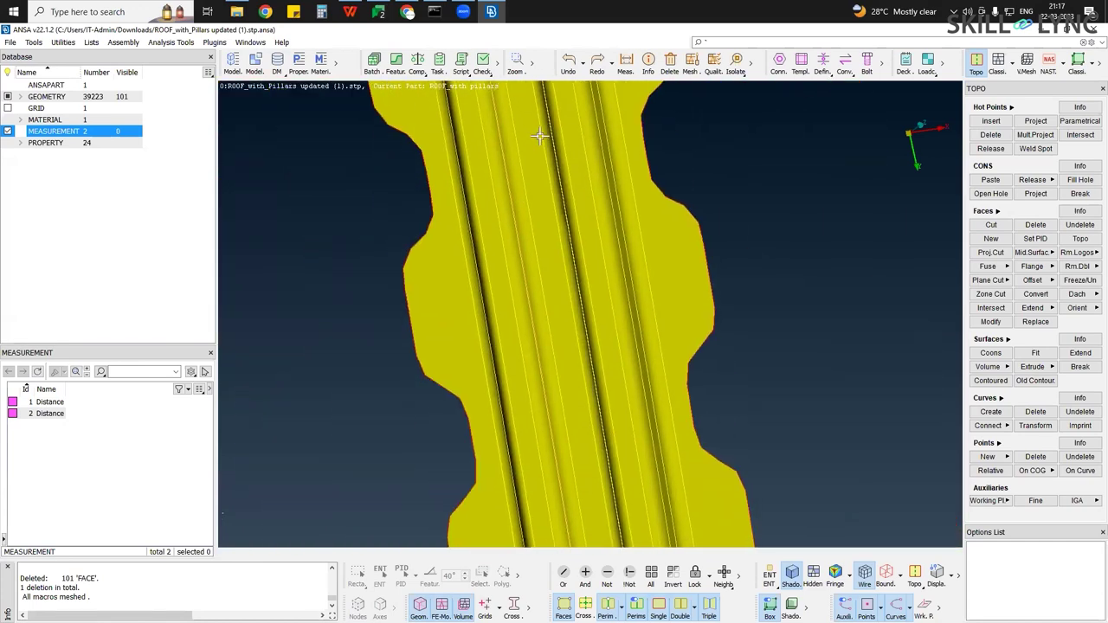
middle_click_drag(558, 393, 521, 165, "ctrl")
middle_click_drag(528, 241, 522, 168, "ctrl")
middle_click_drag(535, 322, 519, 172, "ctrl")
scroll(521, 170, "up", 6)
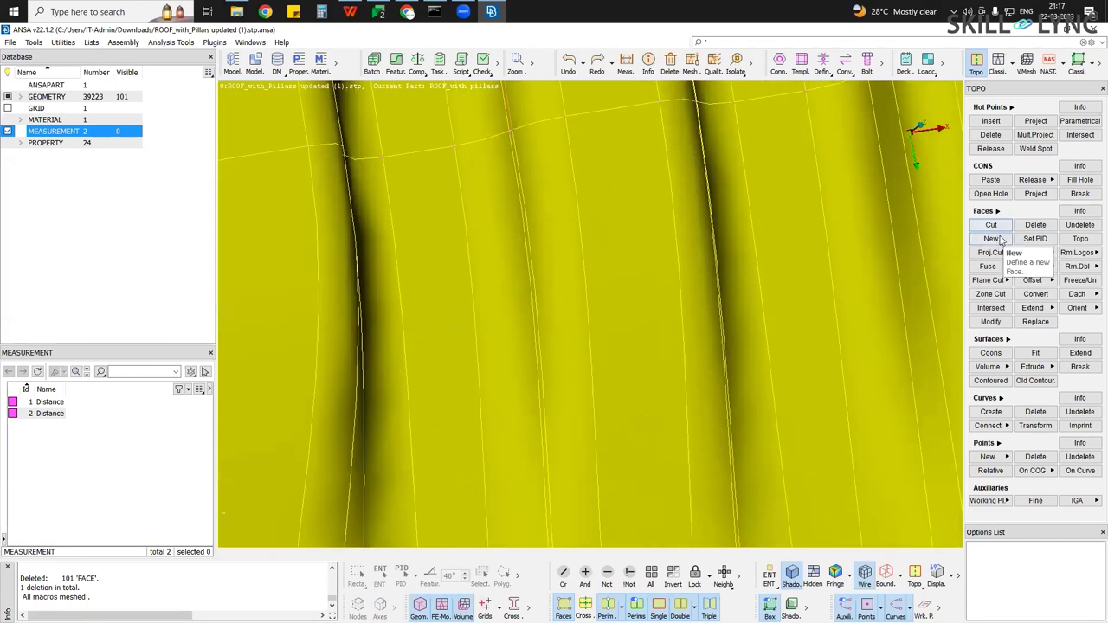
left_click(993, 213)
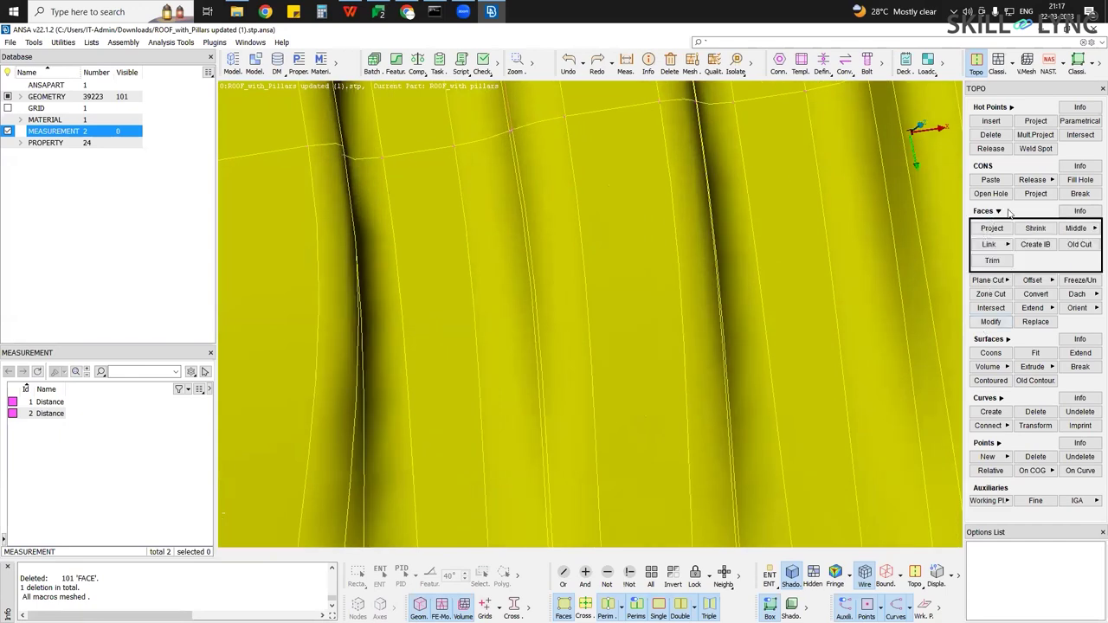
left_click(1008, 213)
left_click(991, 225)
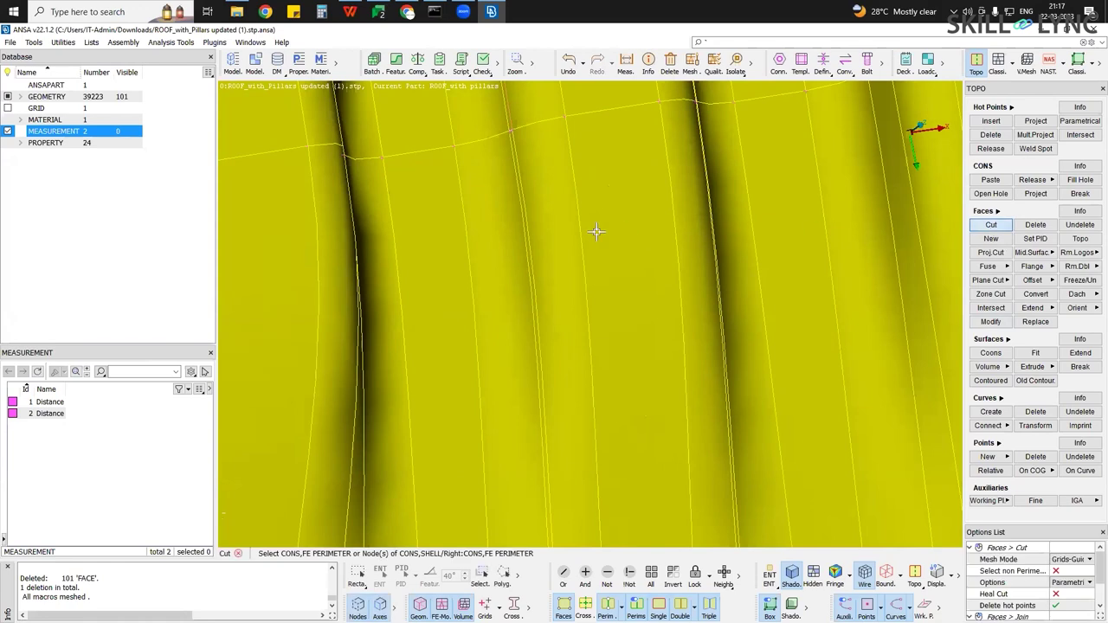
left_click(524, 210)
middle_click_drag(648, 324, 632, 25, "ctrl")
left_click(623, 306)
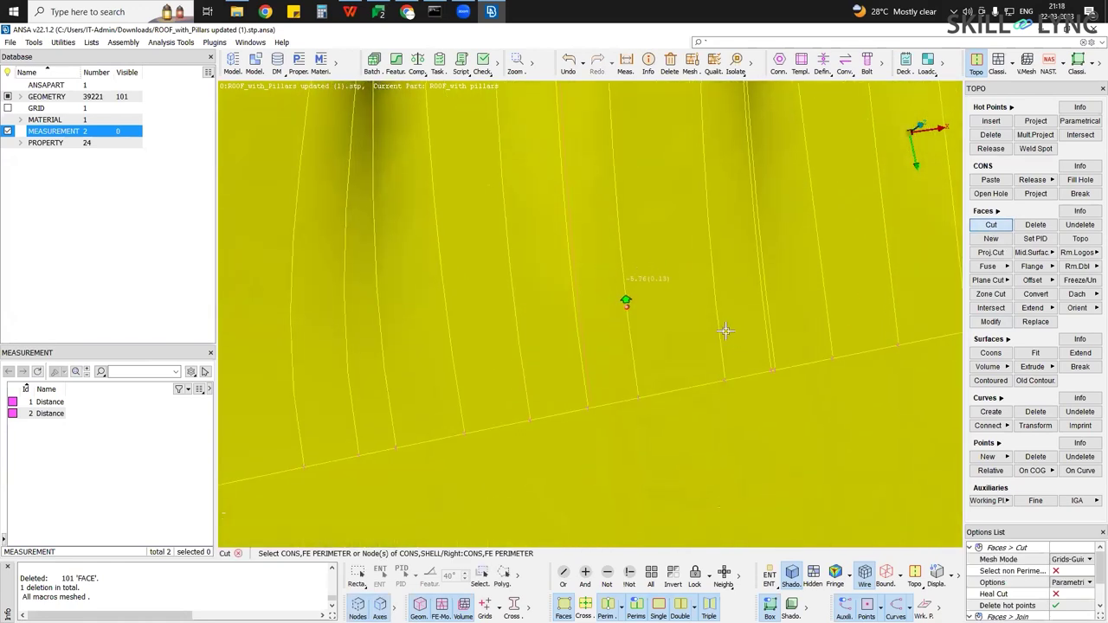
Join the faces across the second pair of closely spaced CONS in the flared transition section
scroll(722, 332, "down", 3)
scroll(762, 308, "up", 2)
middle_click_drag(770, 303, 773, 454, "ctrl")
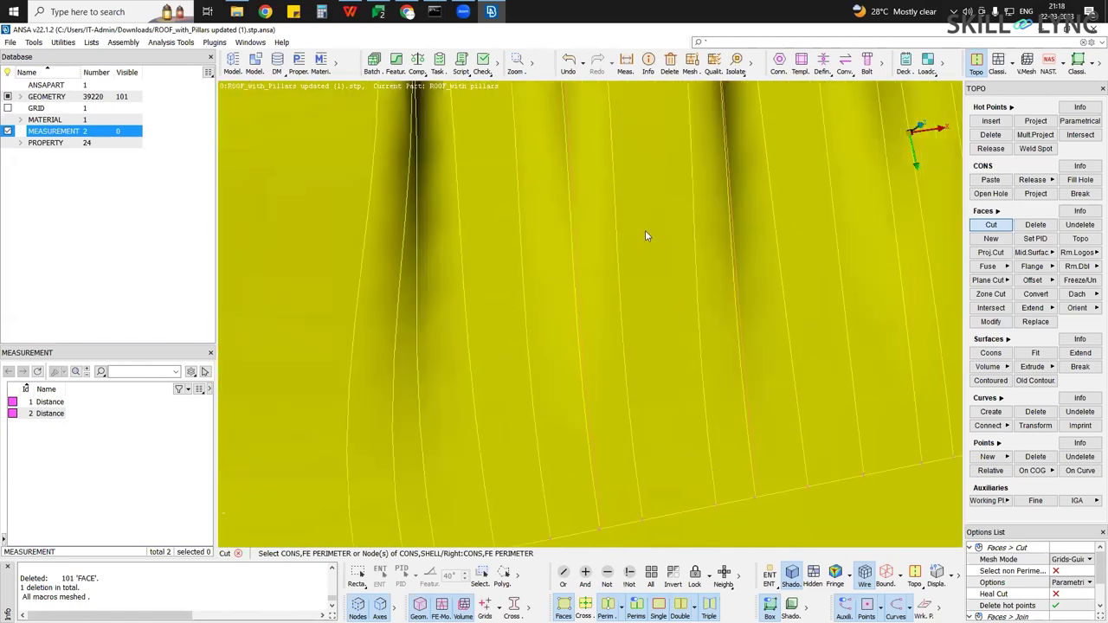
middle_click_drag(663, 344, 654, 450, "ctrl")
middle_click_drag(646, 251, 631, 352, "ctrl")
Join the faces across the second closely spaced CONS pair along the long section up to the scalloped bow's upper edge
scroll(606, 357, "down", 2)
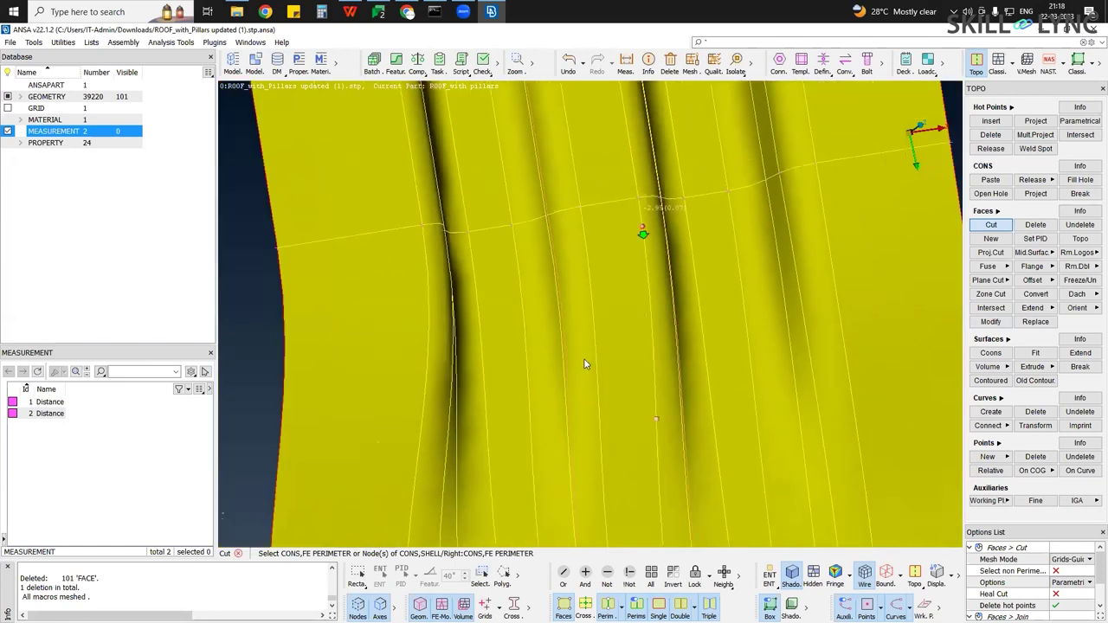
middle_click_drag(655, 235, 654, 352, "ctrl")
left_click_drag(653, 353, 624, 350, "ctrl")
mouse_move(632, 313)
left_mouse_down("ctrl")
mouse_move(655, 480)
mouse_move(620, 531)
mouse_move(593, 275)
left_mouse_up("ctrl")
scroll(593, 275, "down", 3)
middle_click(592, 274)
scroll(617, 348, "down", 5)
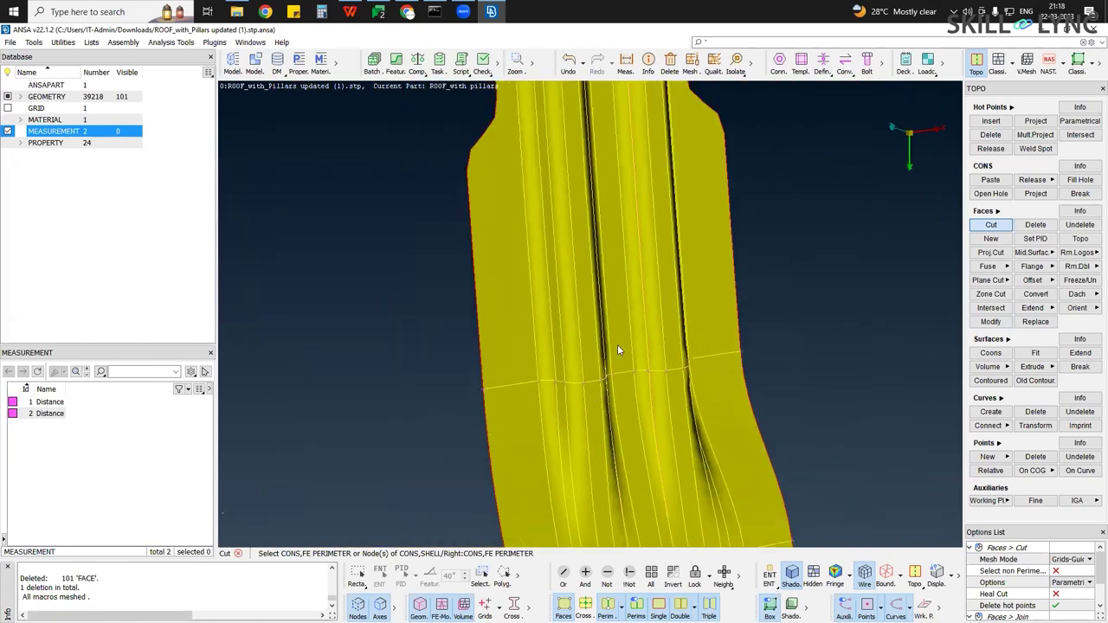
left_click(630, 245)
mouse_move(630, 245)
middle_mouse_down("ctrl")
mouse_move(641, 297)
mouse_move(618, 275)
middle_mouse_up("ctrl")
mouse_move(619, 275)
left_mouse_down("ctrl")
mouse_move(617, 228)
mouse_move(625, 244)
left_mouse_up("ctrl")
scroll(625, 238, "up", 5)
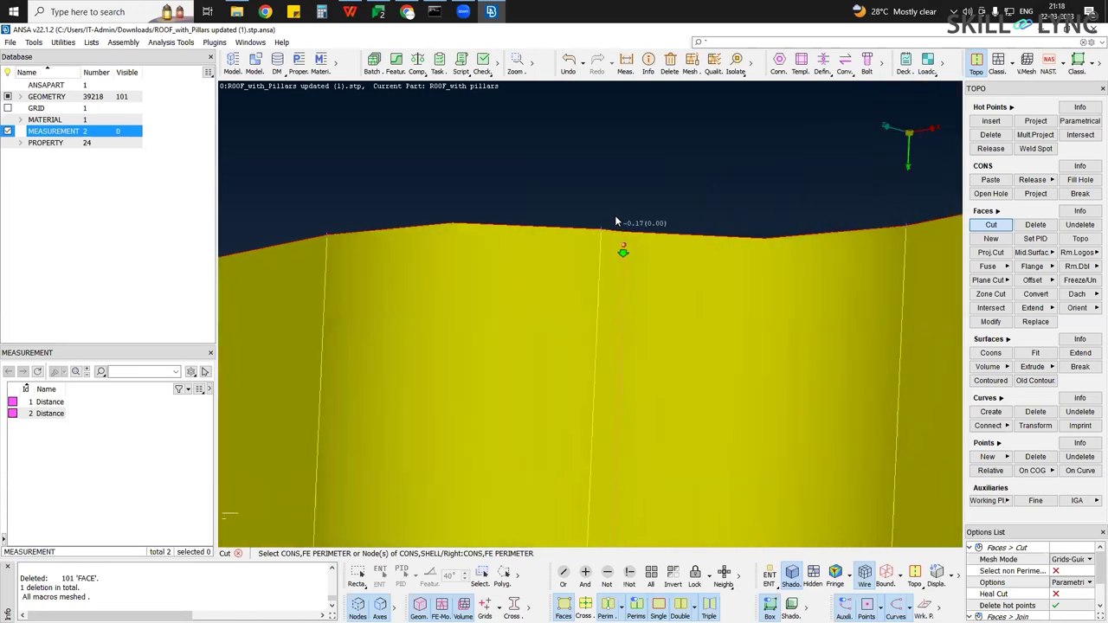
scroll(618, 213, "up", 5)
scroll(611, 217, "down", 8)
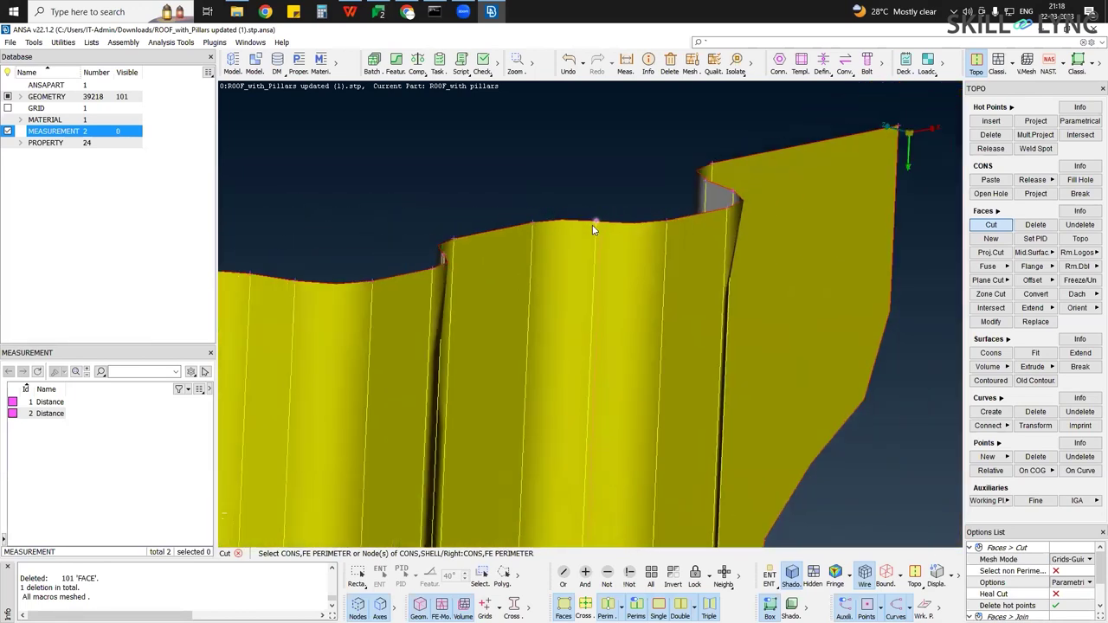
Apply the element length of 5 to all perimeters of the scalloped bow half
scroll(593, 226, "down", 12)
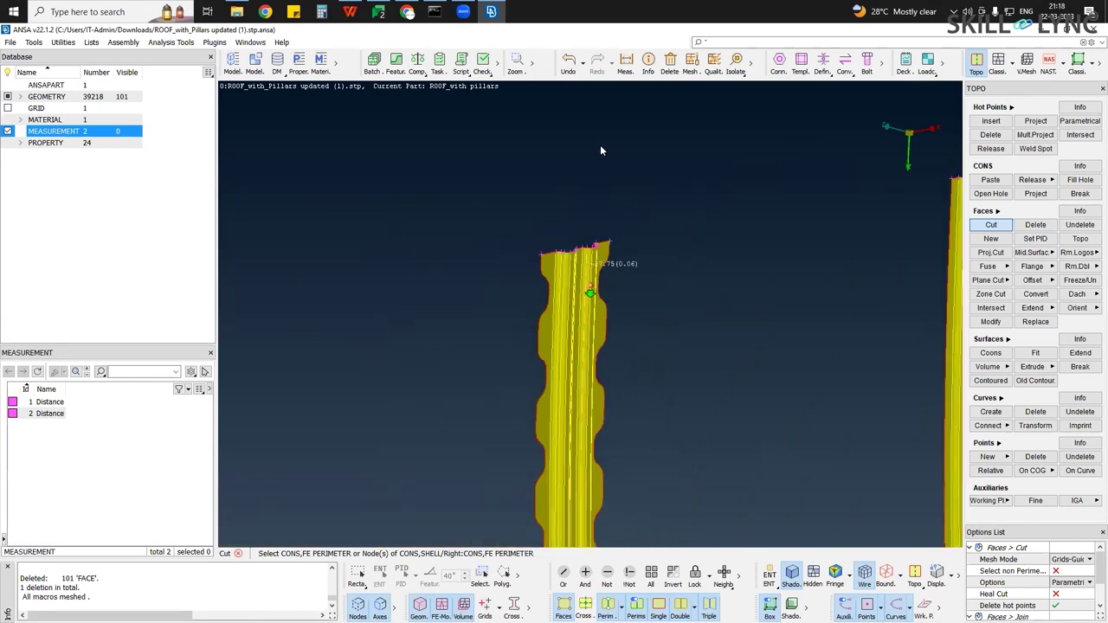
middle_click_drag(598, 159, 604, 86, "ctrl")
scroll(597, 208, "down", 4)
left_click_drag(576, 226, 600, 370, "ctrl")
scroll(574, 230, "down", 4)
left_click(999, 63)
left_click_drag(495, 154, 666, 459)
middle_click(693, 355)
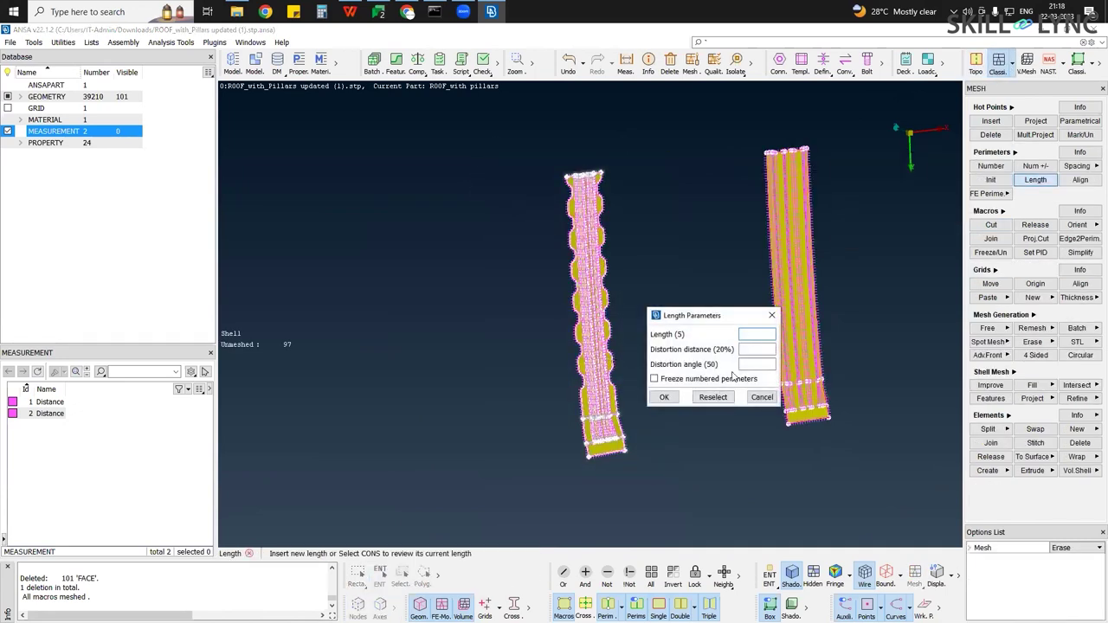
left_click(664, 397)
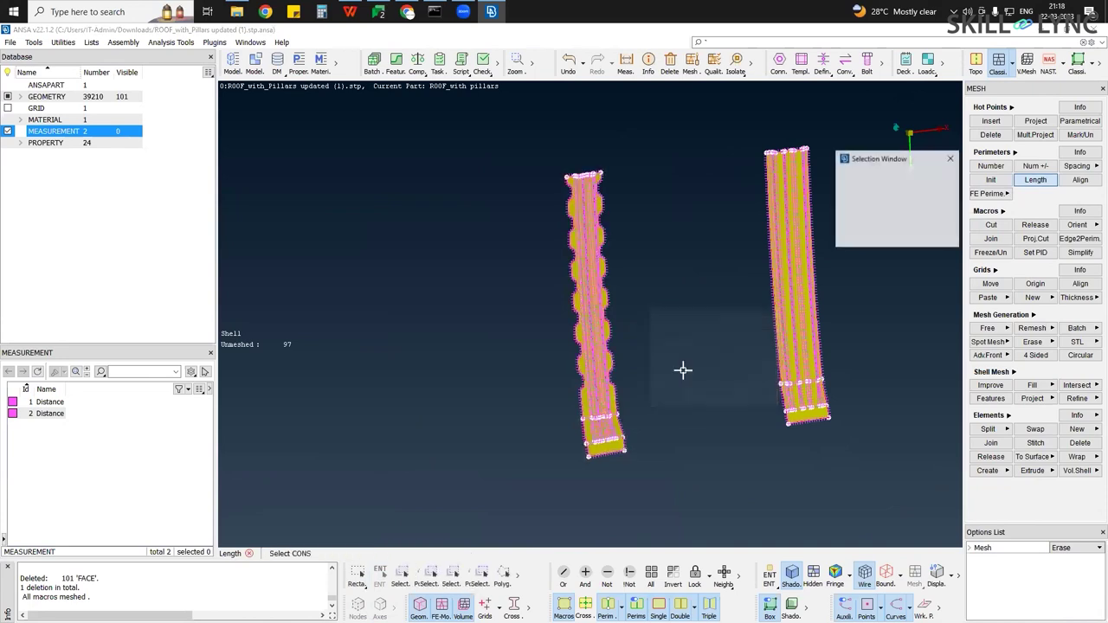
middle_click(580, 173)
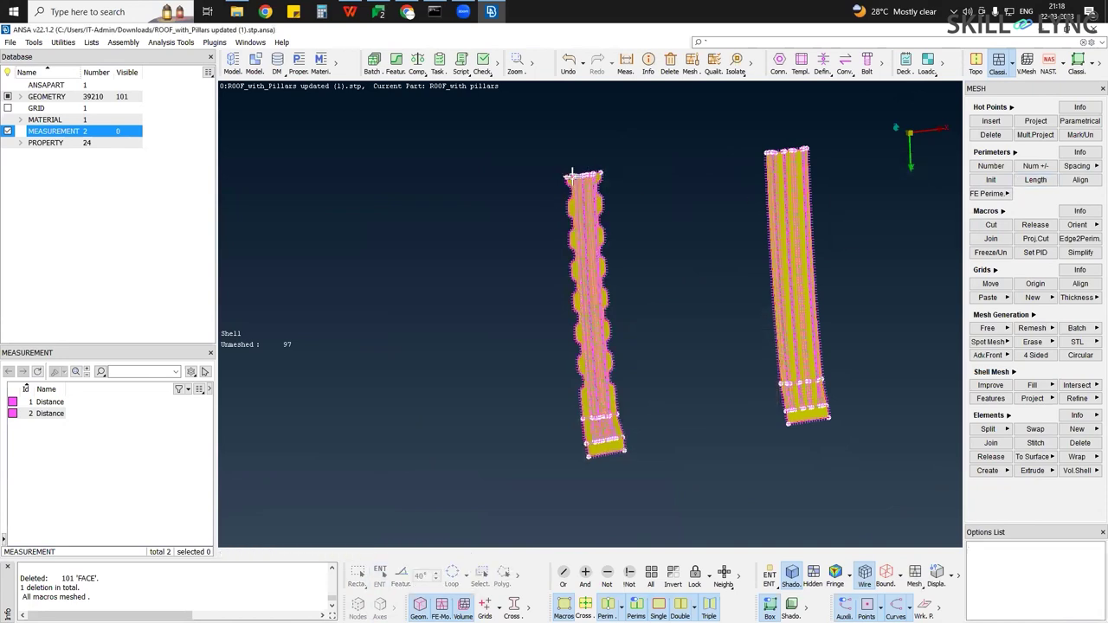
Mesh all faces of the cleaned scalloped bow half with the Free algorithm and mixed elements
scroll(567, 177, "up", 2)
scroll(542, 196, "up", 10)
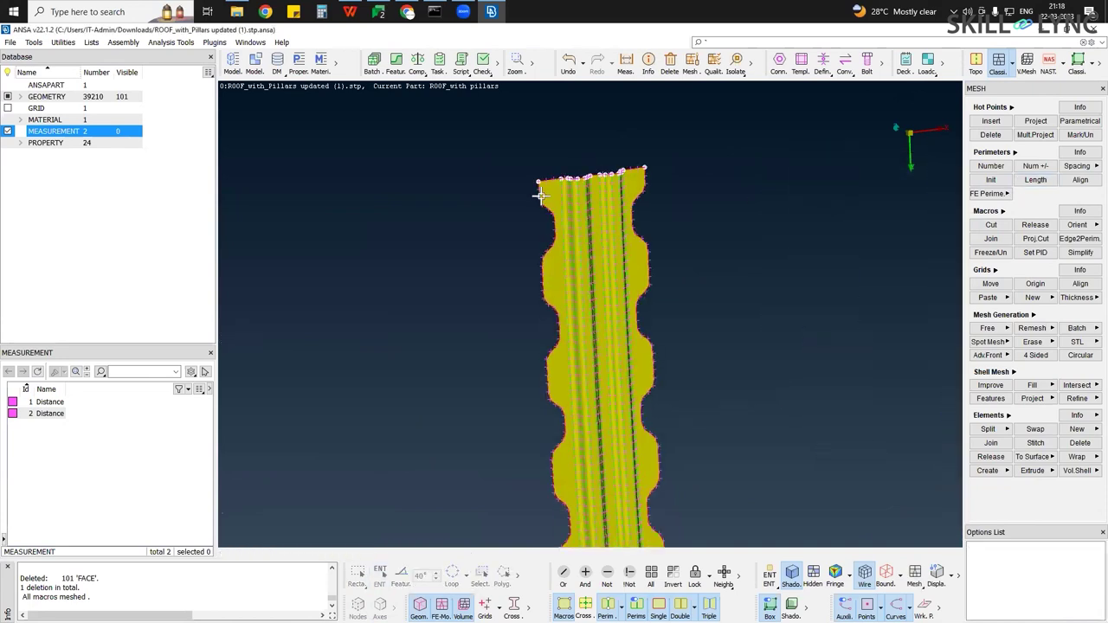
scroll(535, 203, "up", 7)
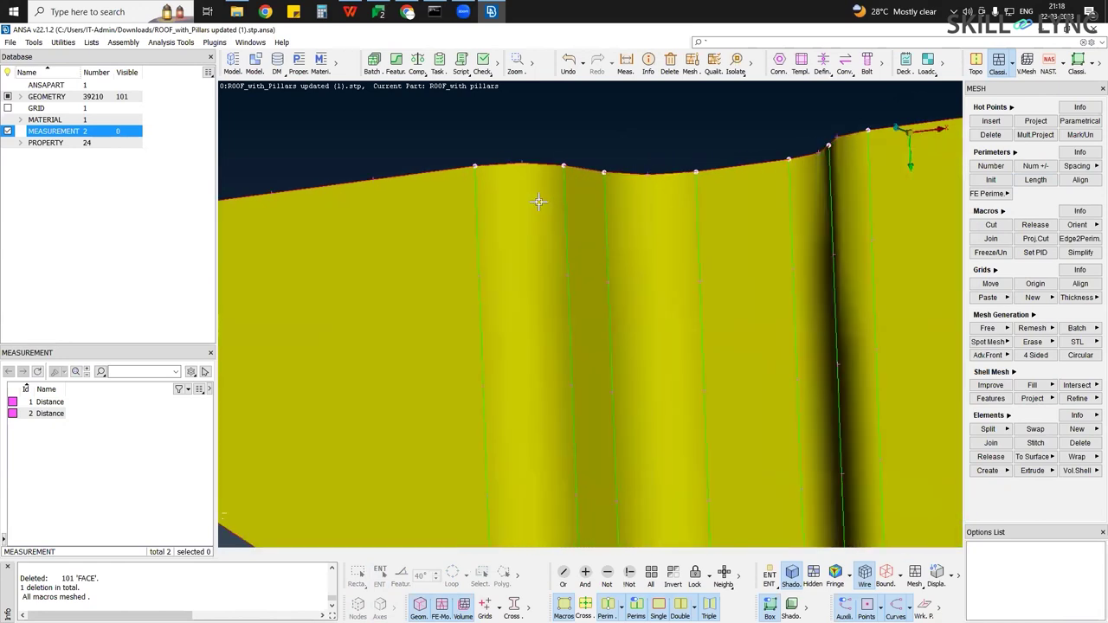
scroll(544, 201, "down", 3)
scroll(571, 185, "down", 10)
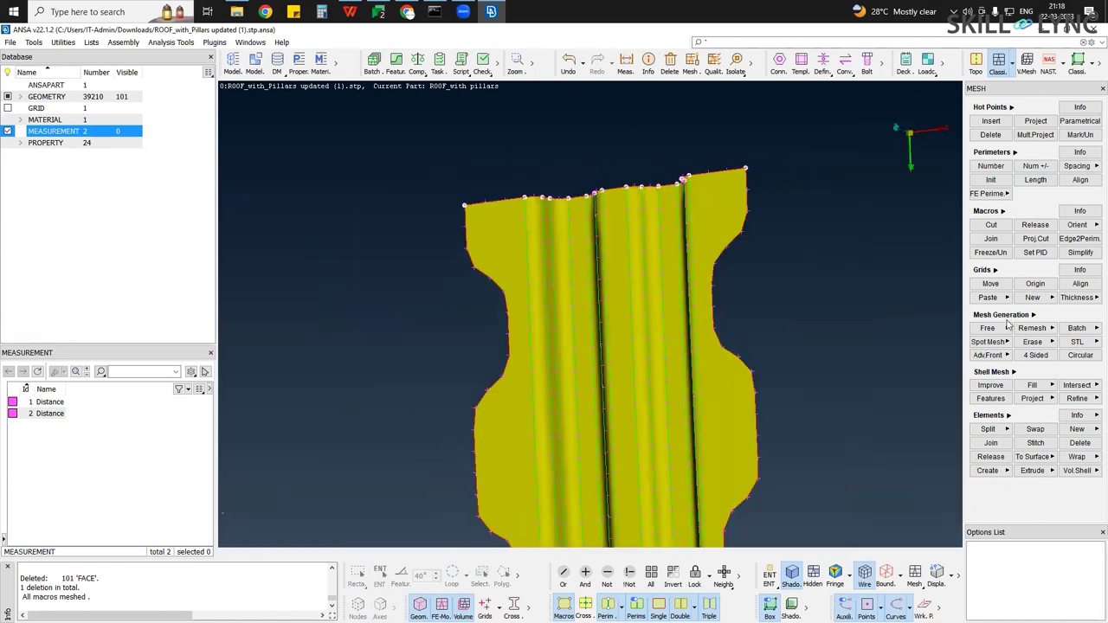
scroll(617, 430, "down", 5)
middle_click(413, 438)
left_click_drag(628, 125, 450, 533)
middle_click(452, 531)
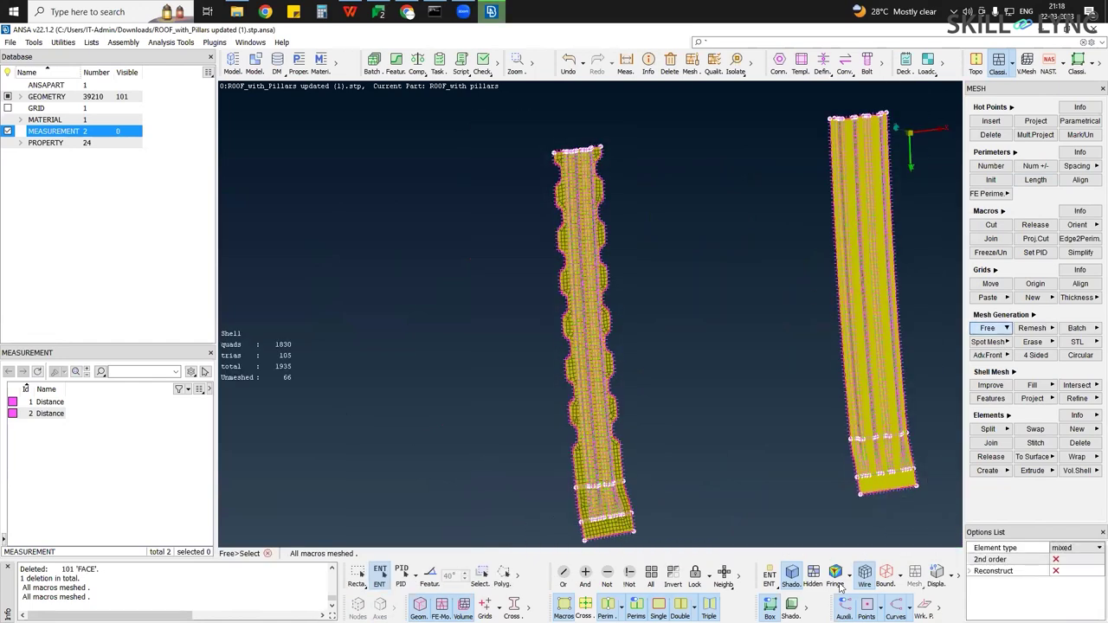
Switch the display to Hidden mode and examine the elements violating quality criteria along the scalloped edges
left_click(815, 580)
scroll(566, 324, "up", 2)
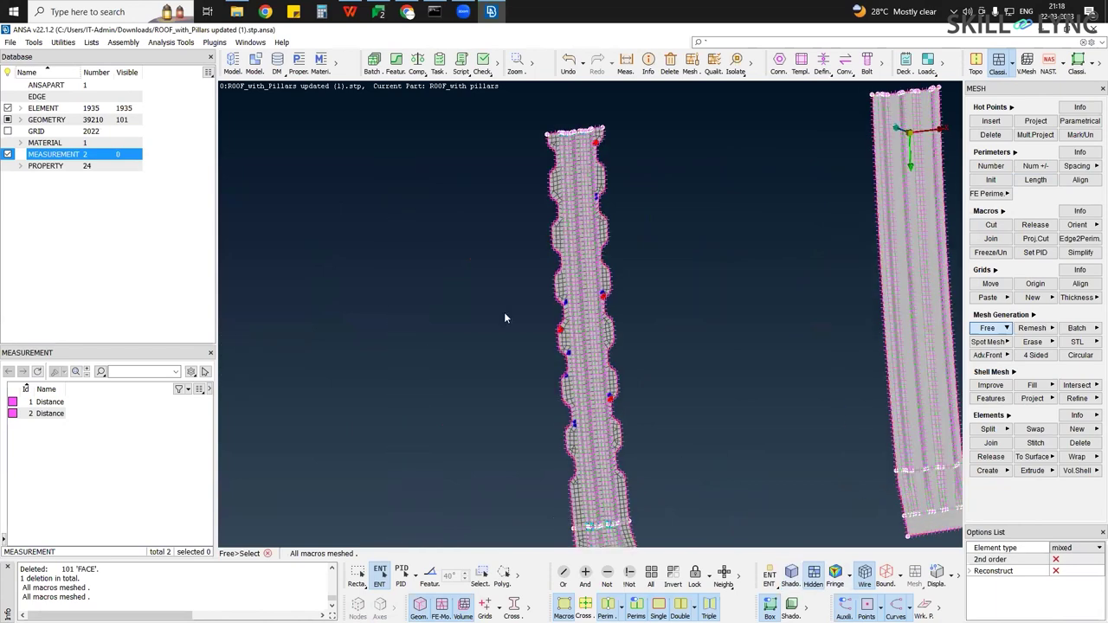
scroll(566, 323, "up", 2)
scroll(397, 310, "up", 1)
scroll(446, 423, "up", 1)
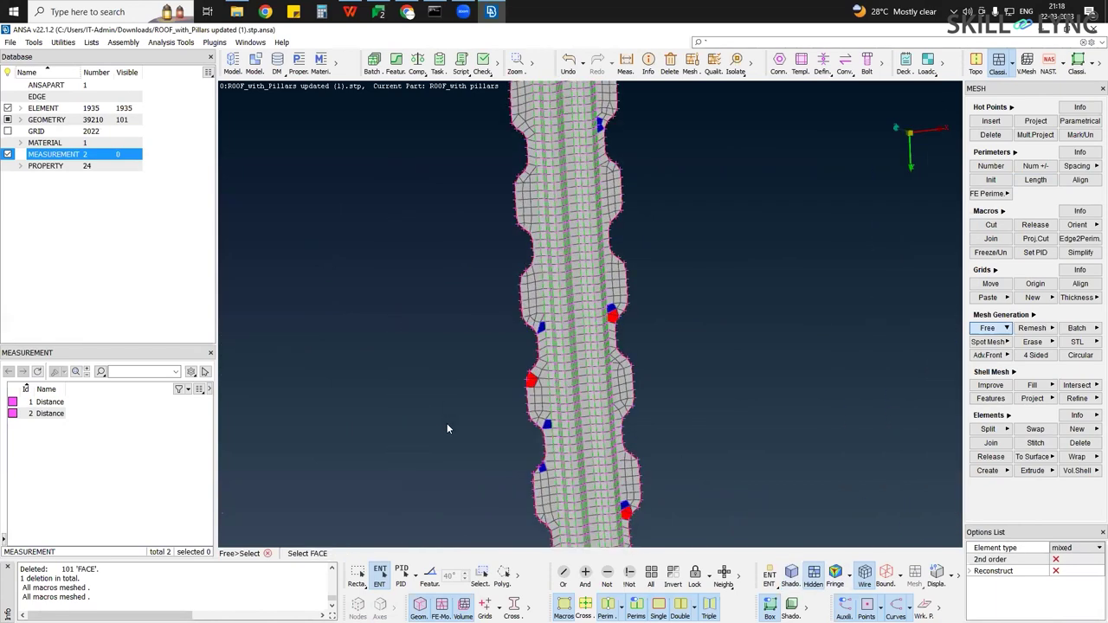
scroll(447, 423, "up", 1)
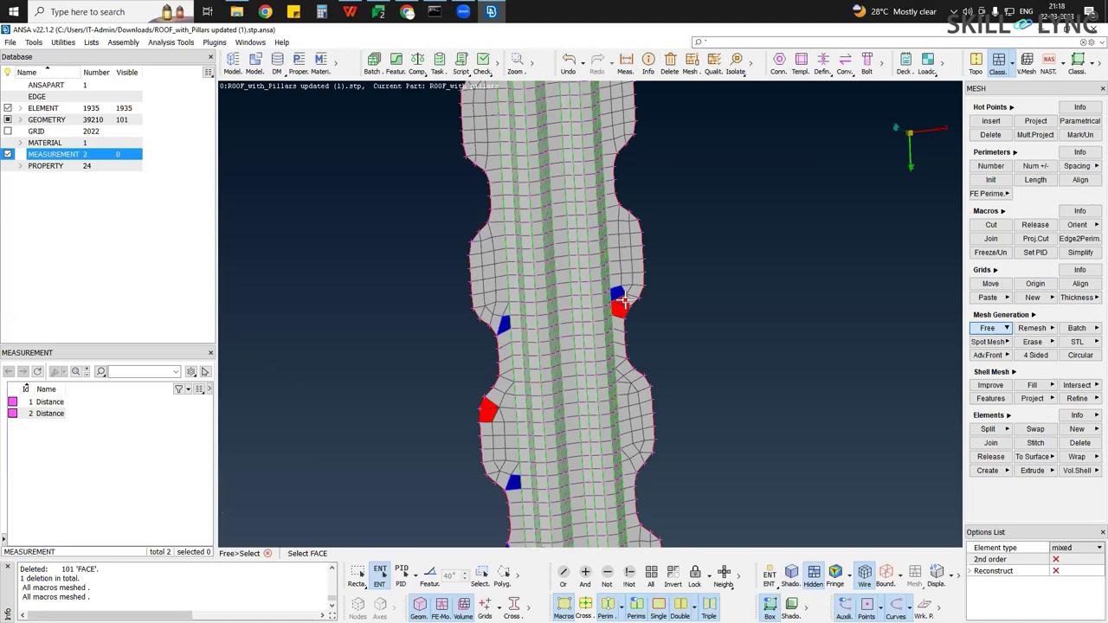
left_click(447, 435)
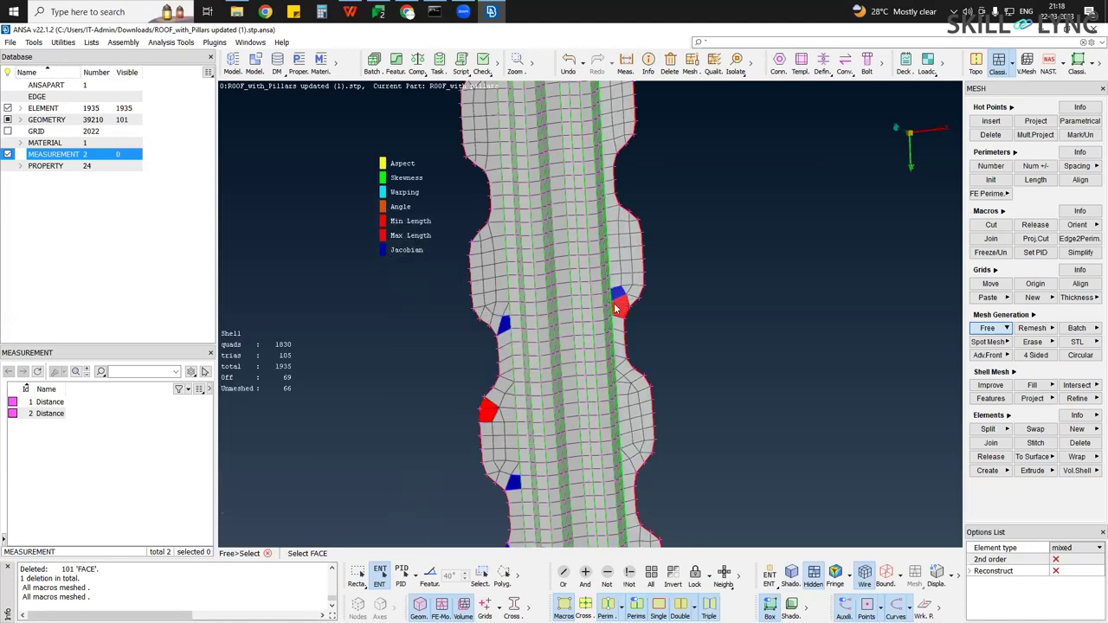
scroll(595, 318, "up", 2)
scroll(616, 306, "up", 2)
scroll(515, 303, "down", 5)
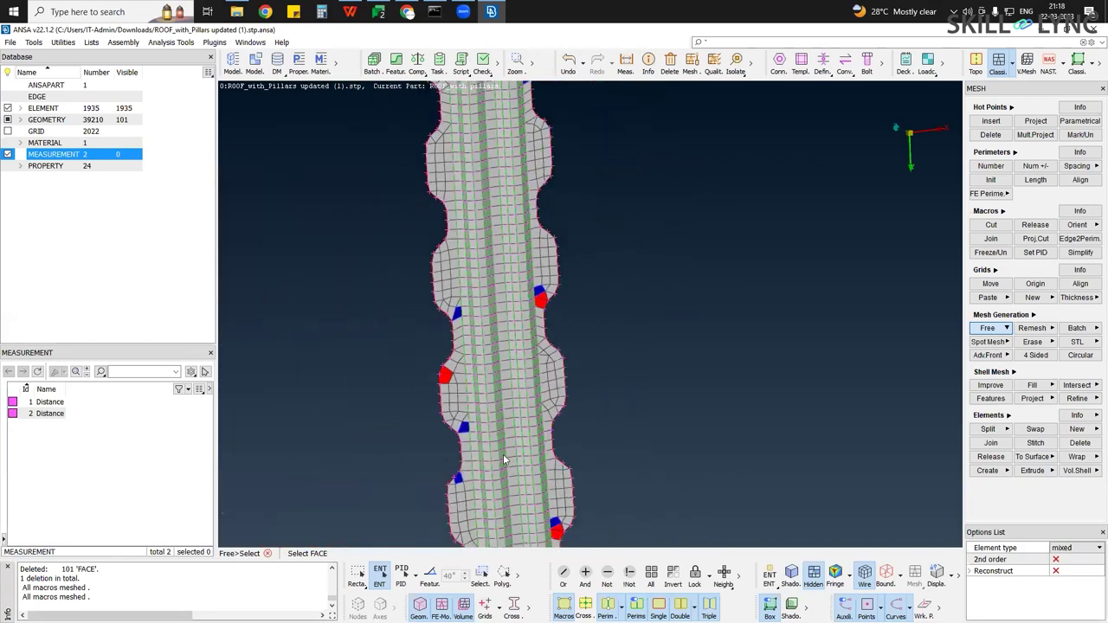
scroll(503, 457, "down", 2)
scroll(528, 401, "down", 3)
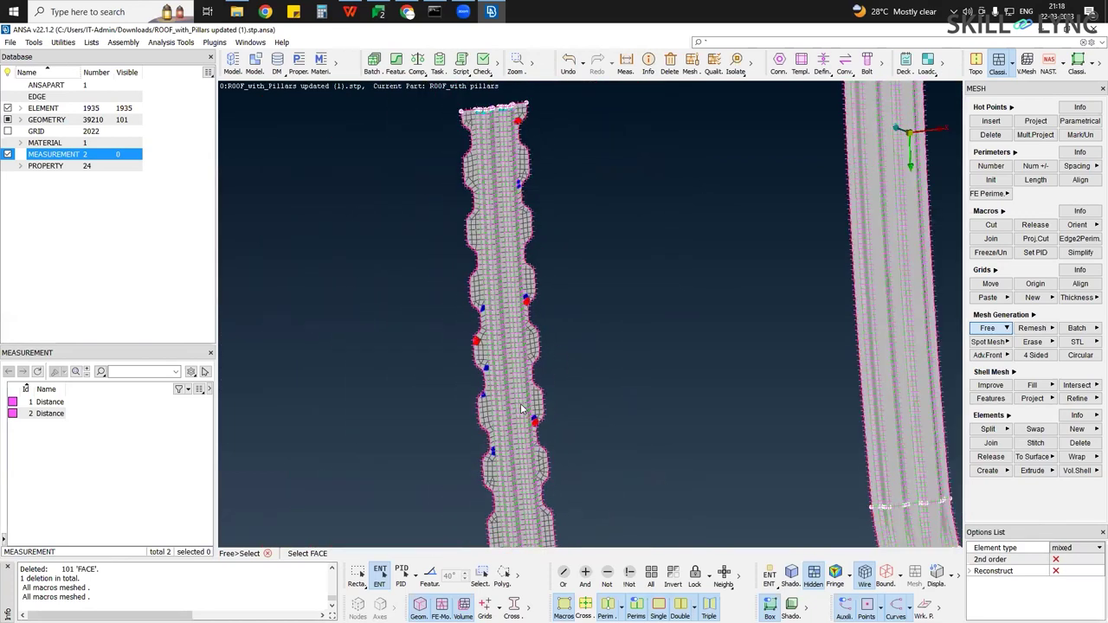
left_click_drag(503, 258, 461, 290, "ctrl")
left_click_drag(377, 317, 435, 298, "ctrl")
Examine the warped and skewed elements around the hot points in the bow's lower transition section
middle_click_drag(549, 412, 527, 282, "ctrl")
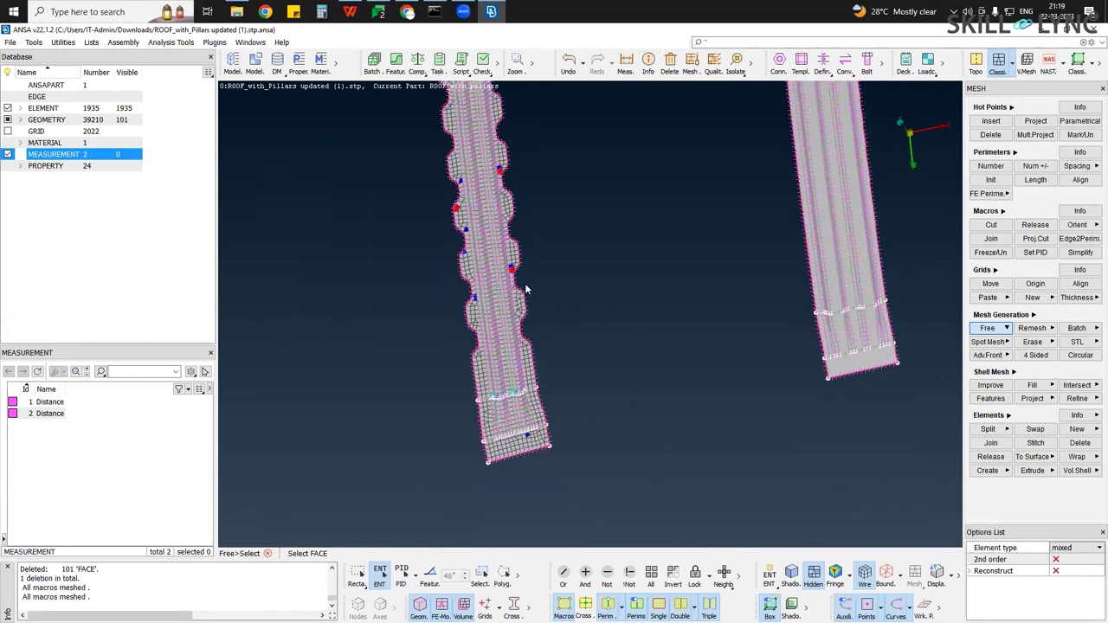
right_click_drag(502, 405, 783, 493, "ctrl")
right_click_drag(405, 317, 480, 333, "ctrl")
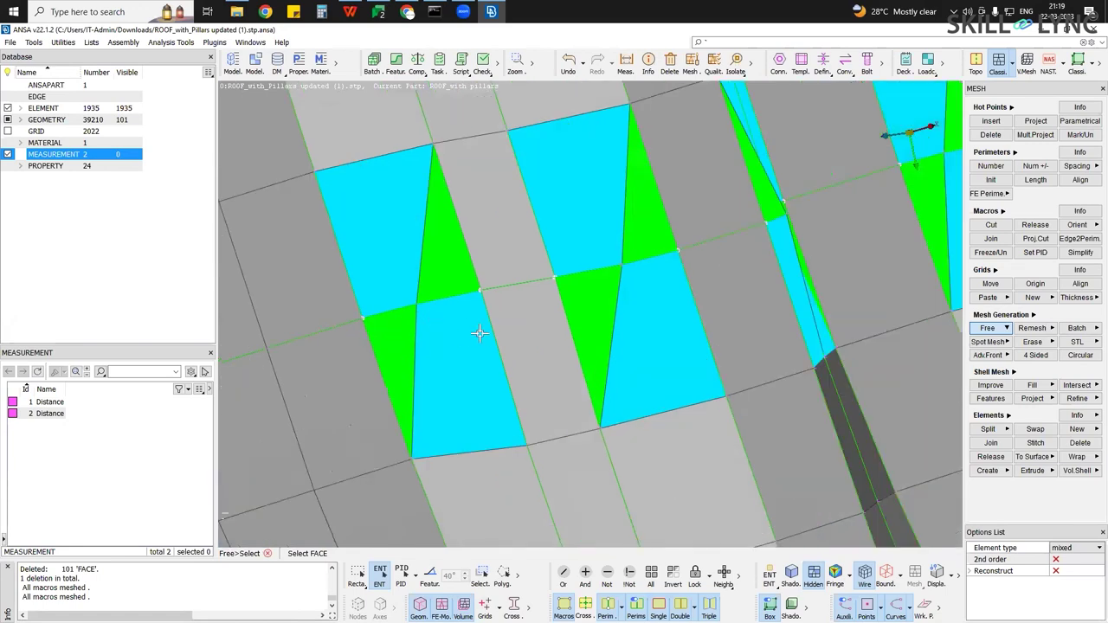
scroll(450, 336, "down", 4)
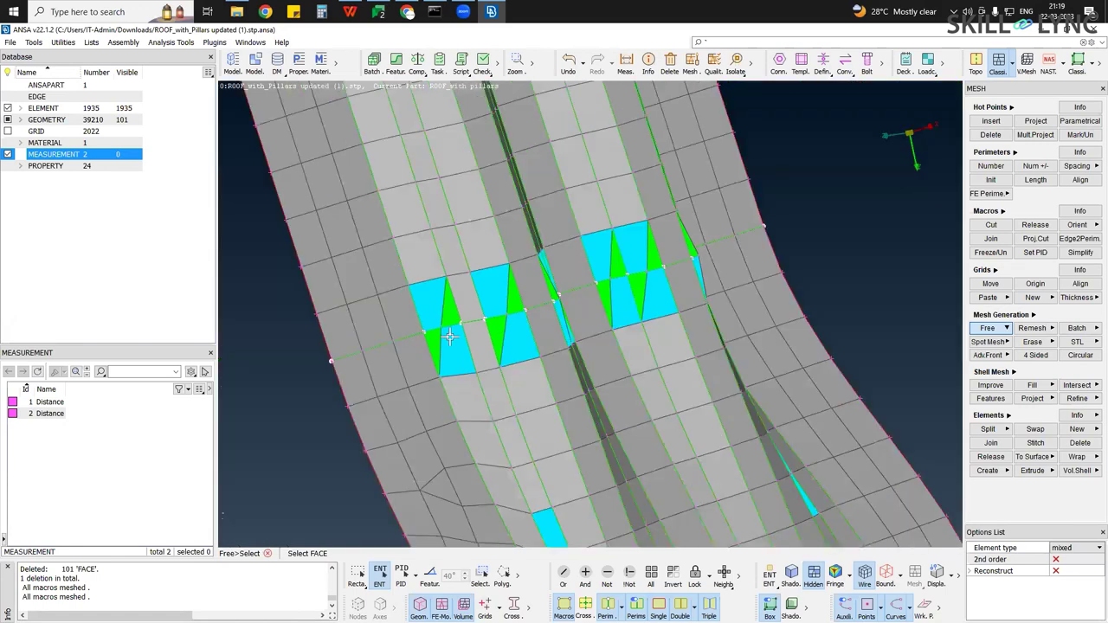
scroll(450, 336, "down", 5)
left_click_drag(553, 442, 494, 447, "ctrl")
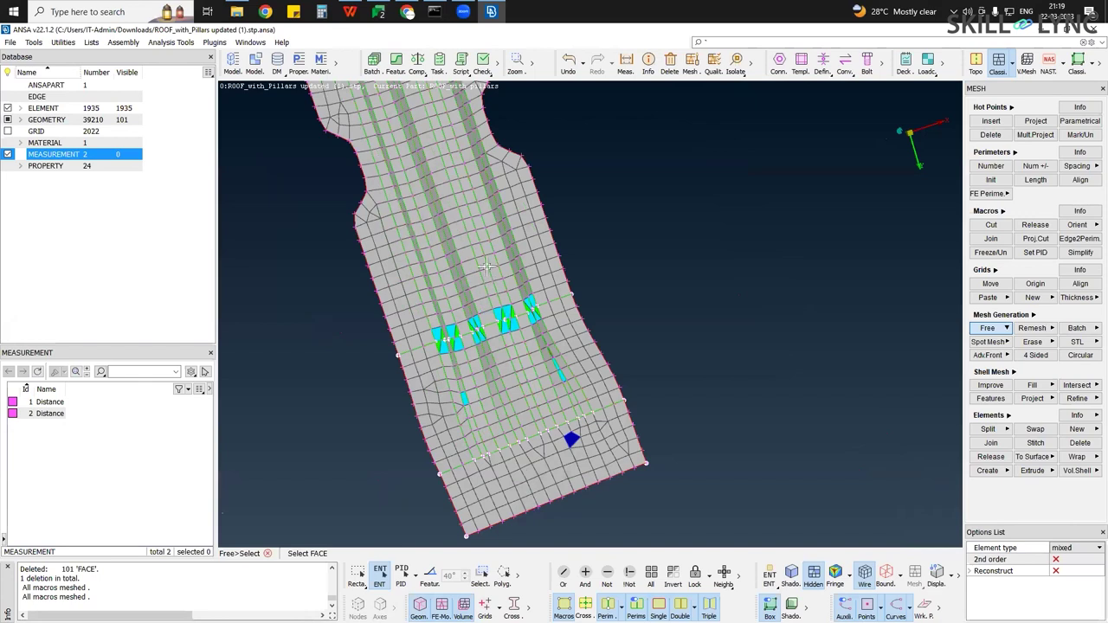
scroll(485, 277, "down", 5)
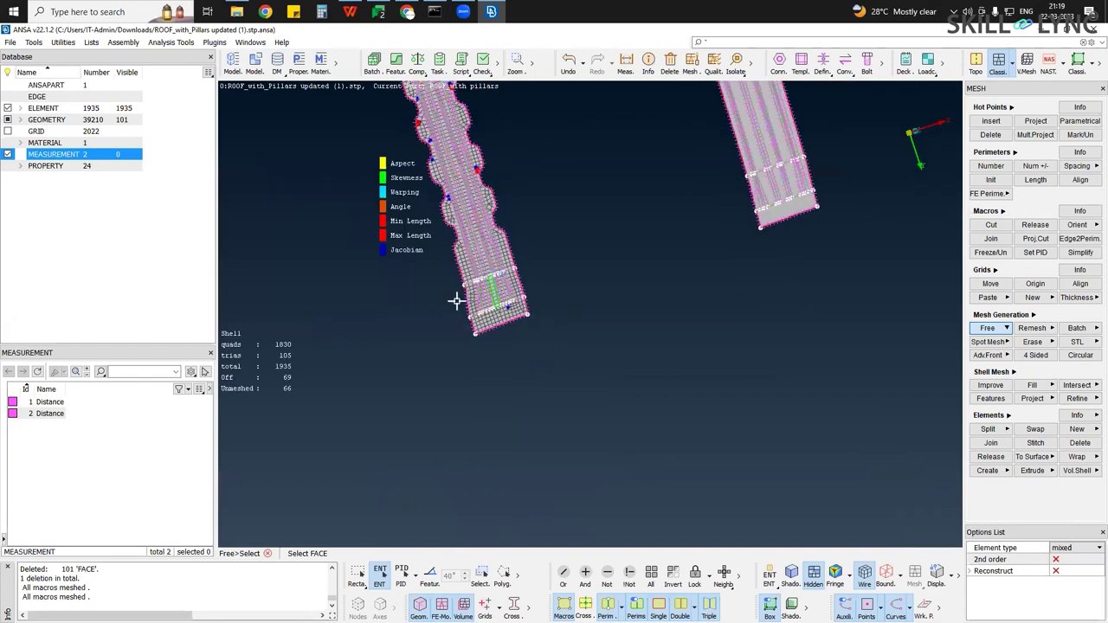
Hide the straight bow and the unmeshed scalloped bow, leaving only the meshed bow half visible
key("F2")
middle_click_drag(538, 309, 647, 329, "ctrl")
scroll(650, 329, "up", 1)
scroll(641, 332, "down", 1)
key("F9")
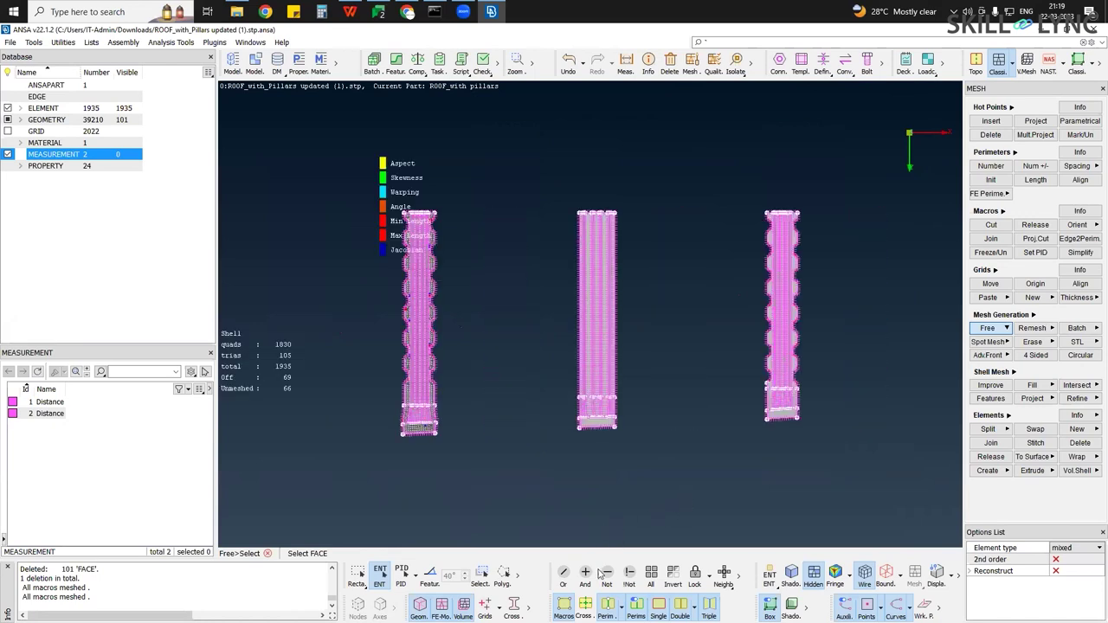
left_click(608, 572)
left_click_drag(530, 167, 849, 469)
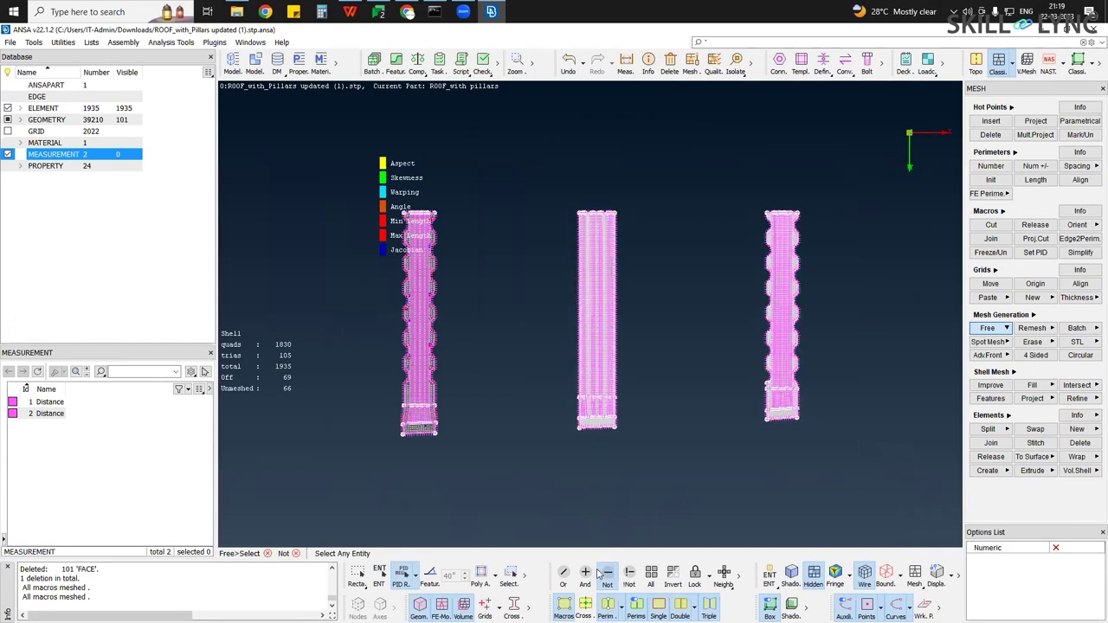
Hide the middle and far unmeshed pillars so only the meshed scalloped pillar is displayed
middle_click(621, 508)
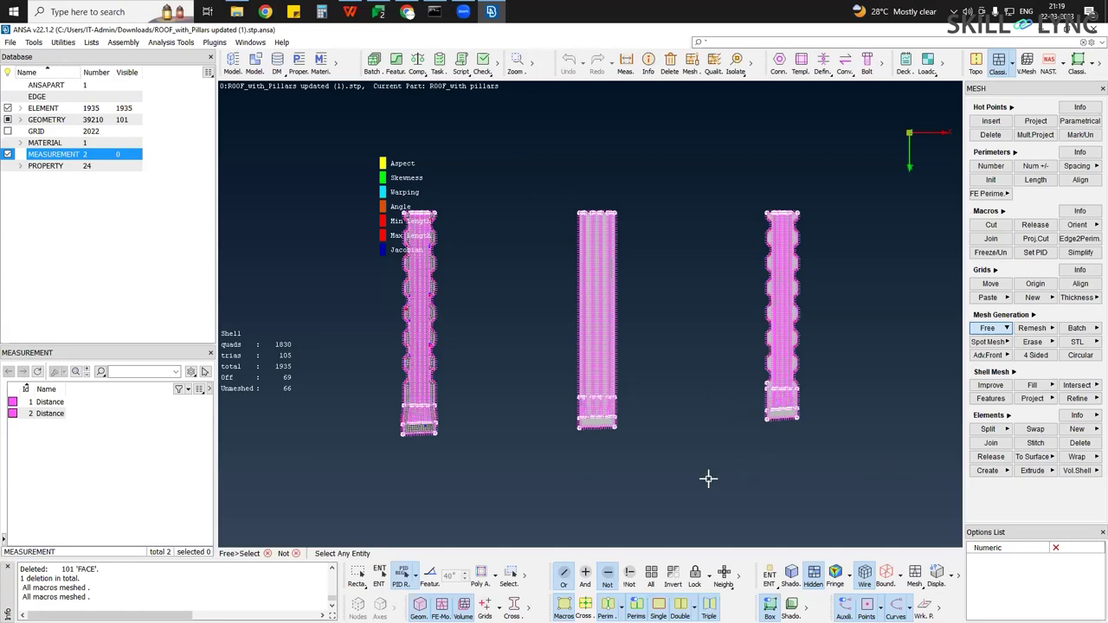
middle_click(749, 469)
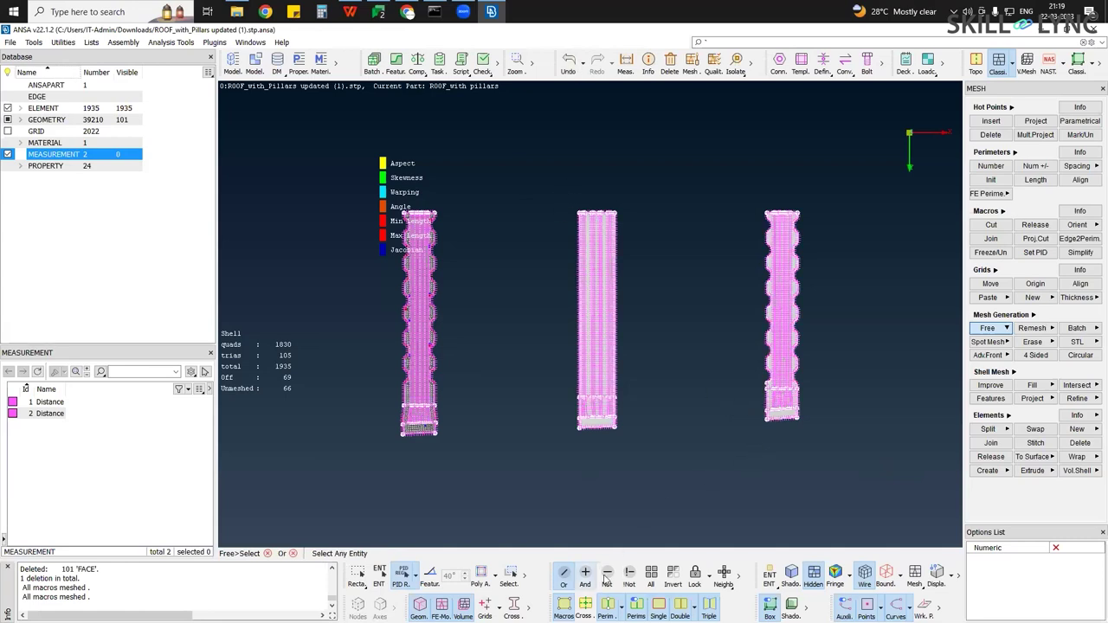
left_click(838, 433)
left_click(607, 575)
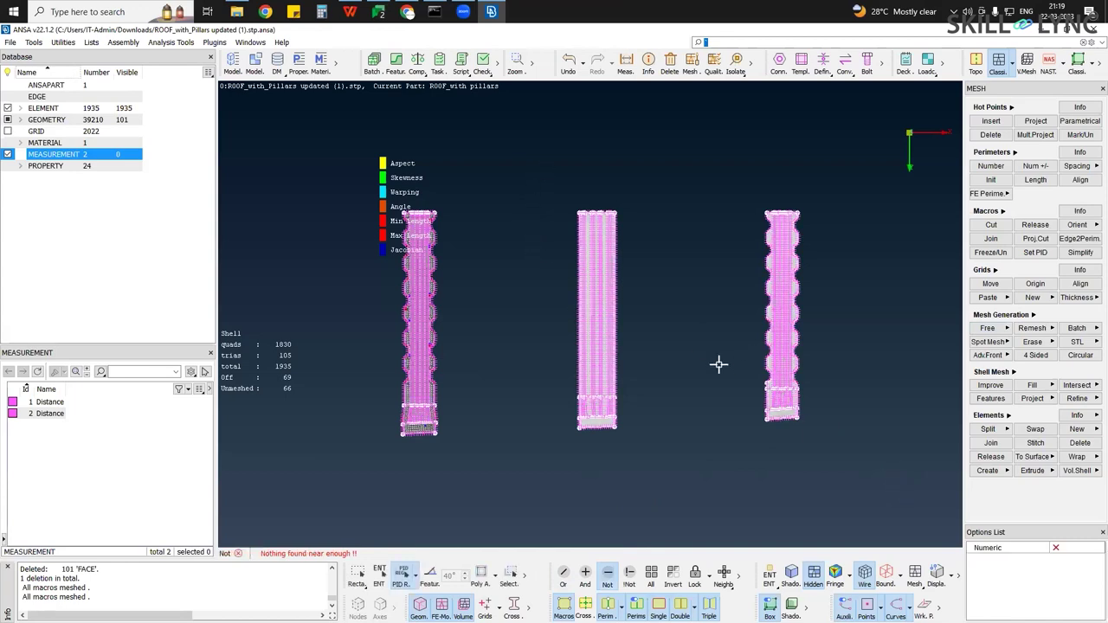
middle_click_drag(579, 367, 771, 436, "ctrl")
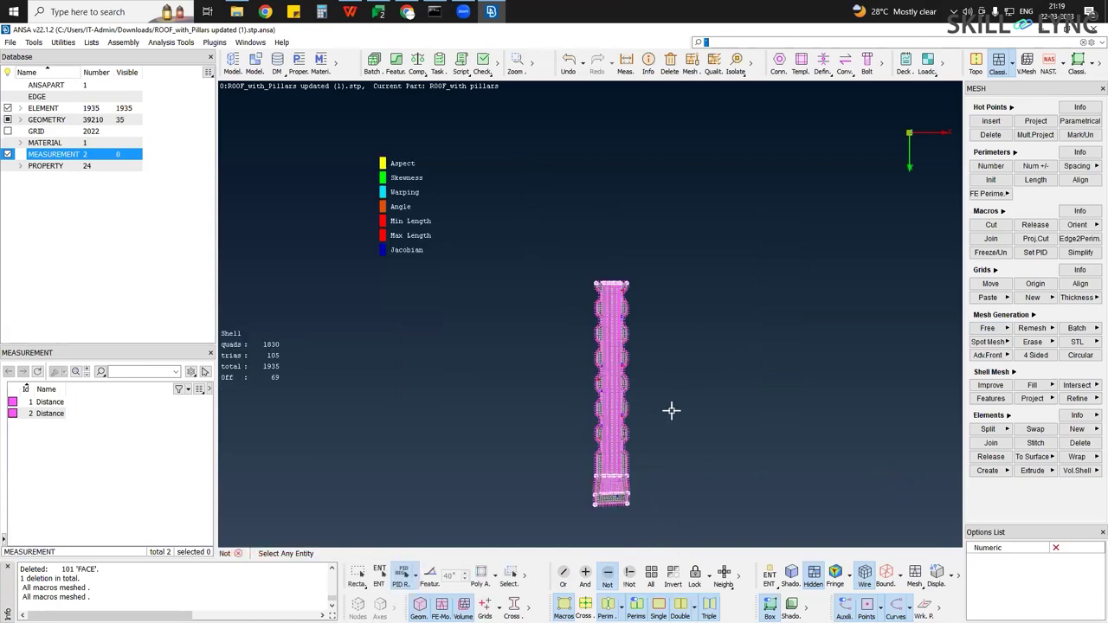
left_click(697, 442)
key("F9")
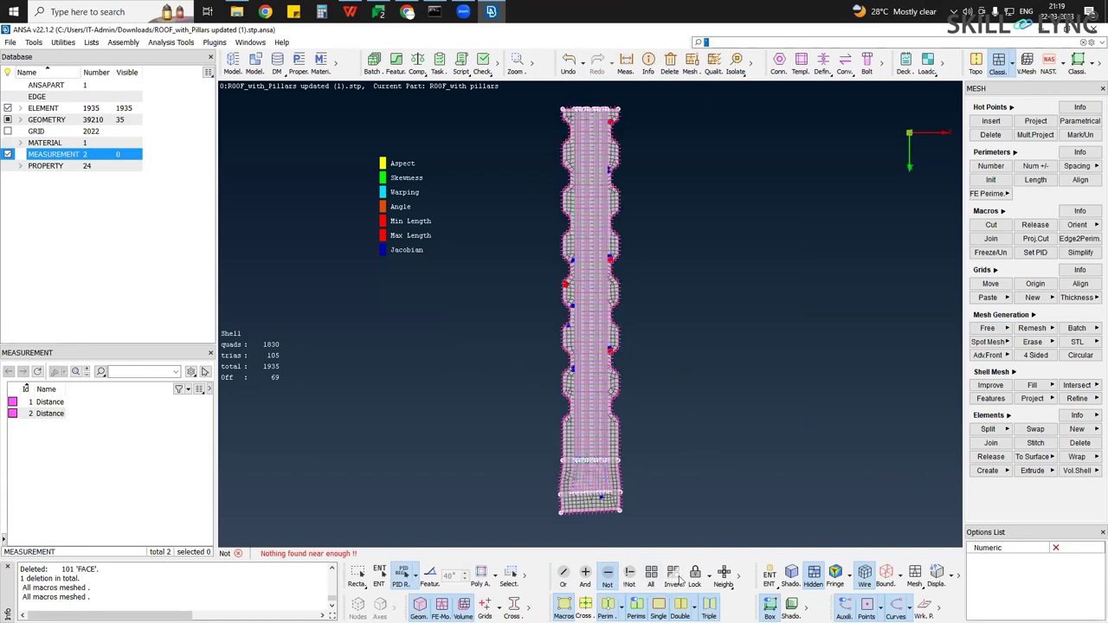
Lock the view to the displayed meshed pillar
left_click(679, 579)
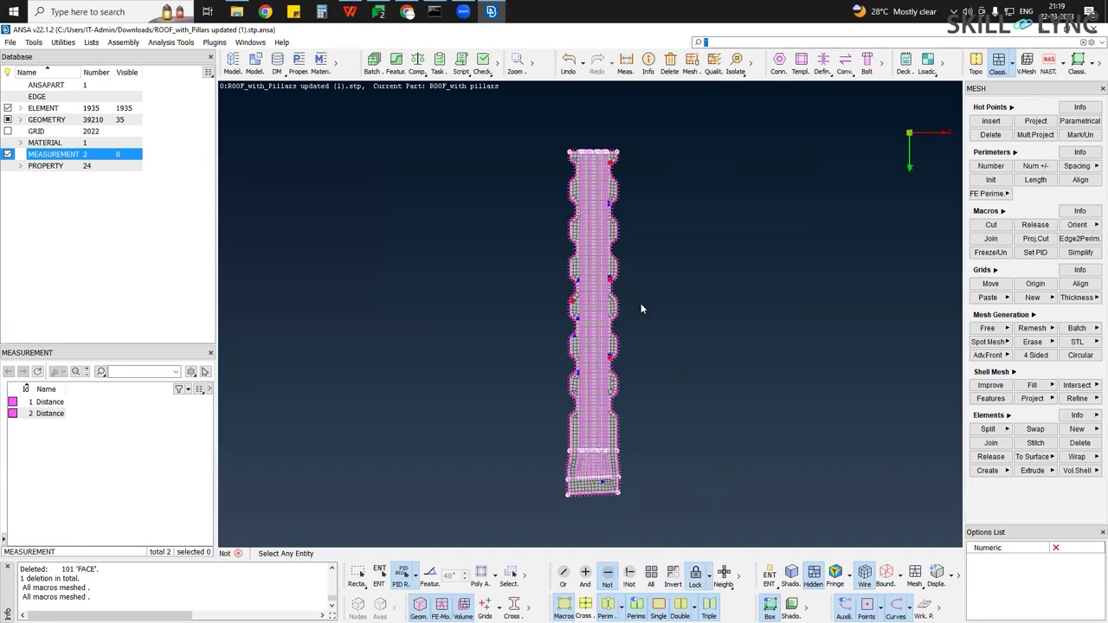
middle_click_drag(641, 308, 648, 325, "ctrl")
left_click(696, 573)
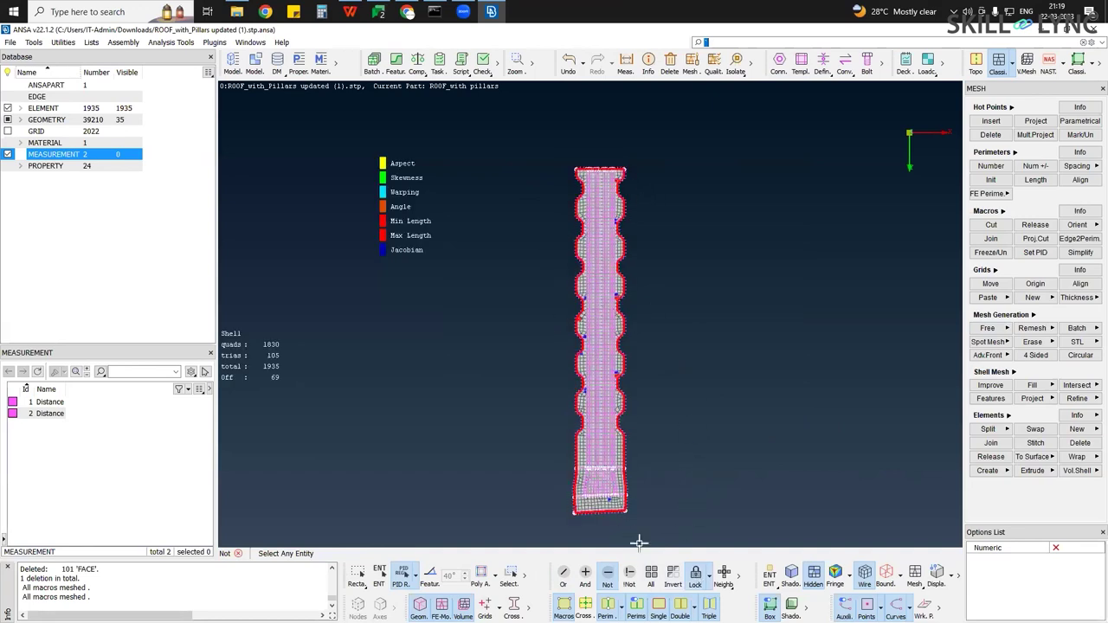
middle_click(673, 367)
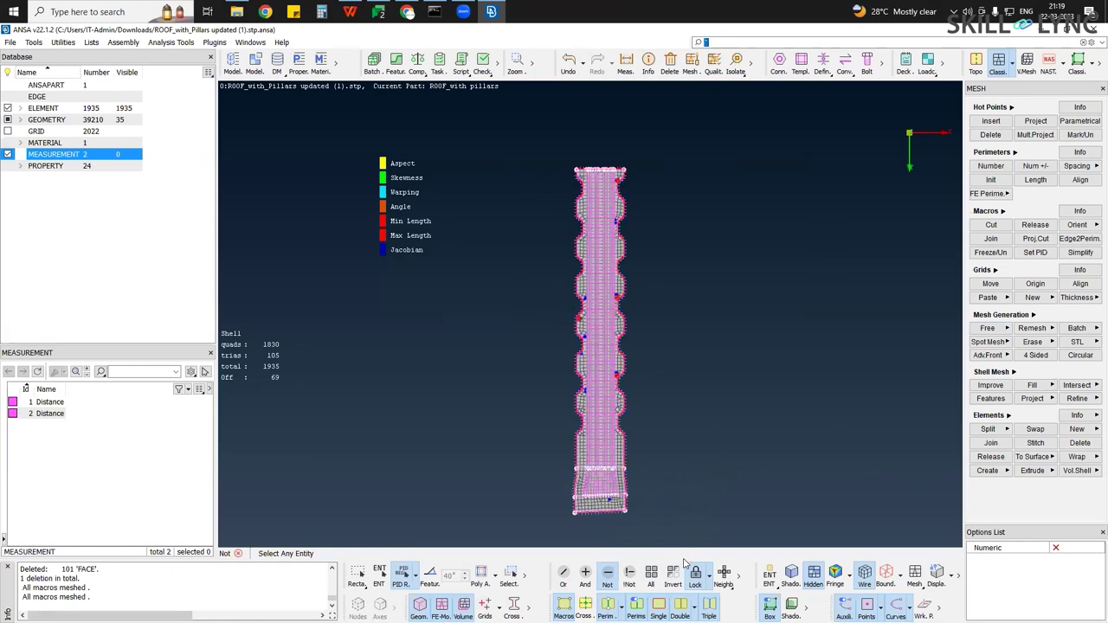
Undo the hiding of the two unmeshed pillars and hide them again
key("ctrl+z")
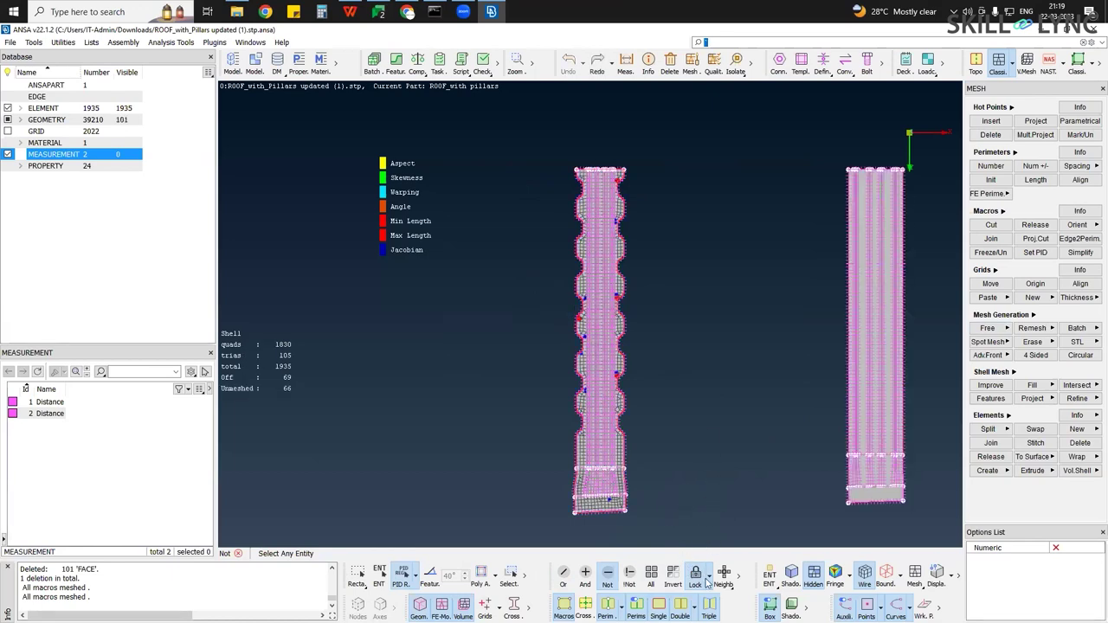
scroll(512, 421, "down", 3)
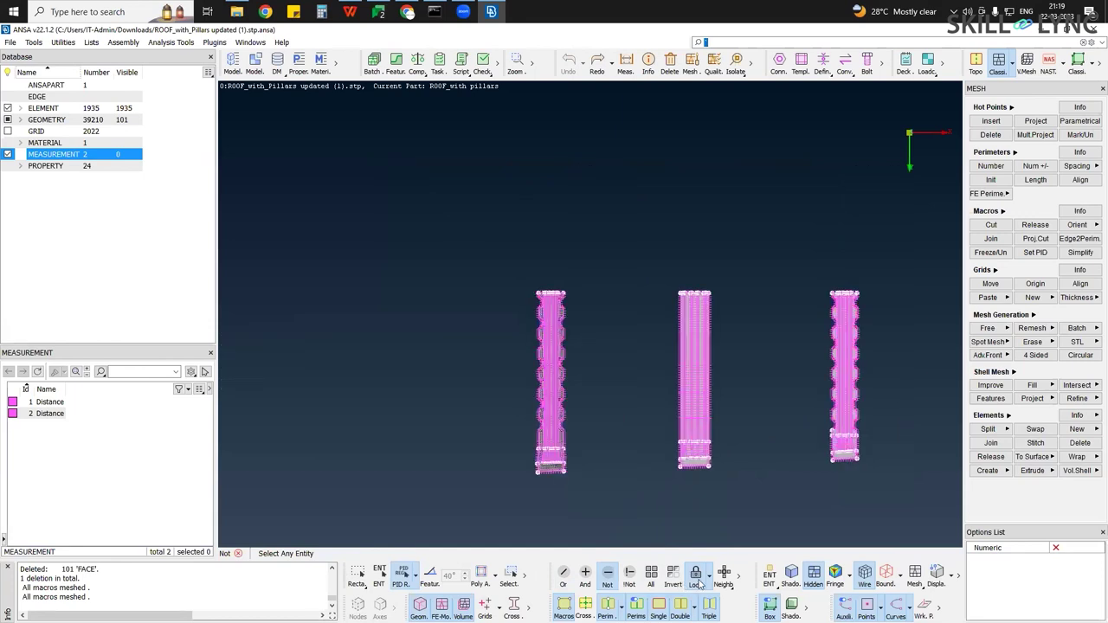
scroll(673, 401, "up", 2)
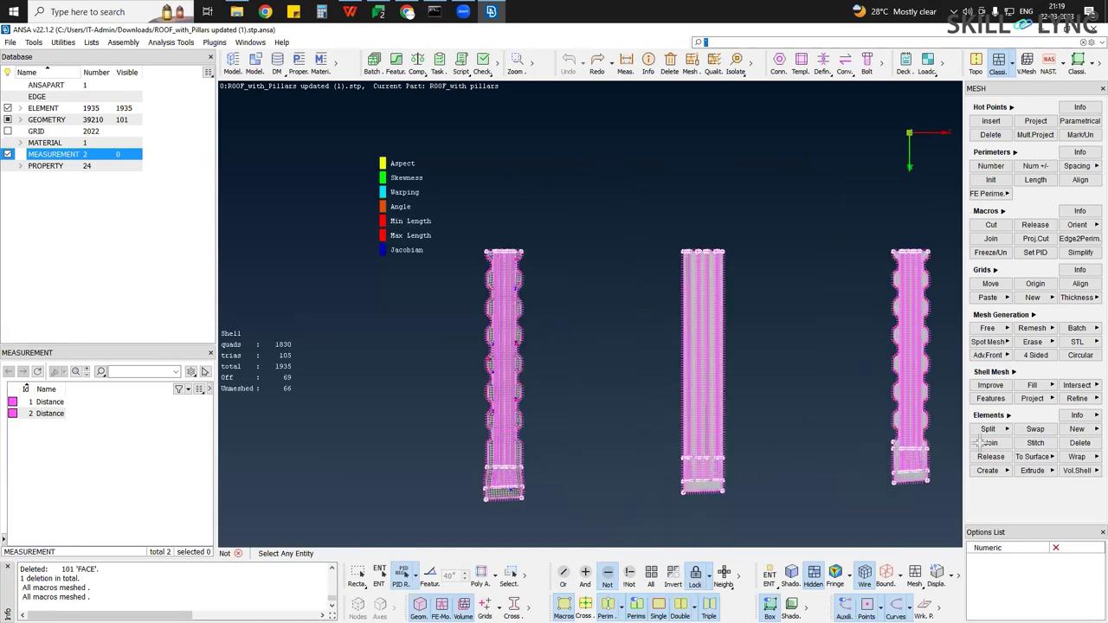
left_click(690, 423)
middle_click_drag(573, 320, 656, 315, "ctrl")
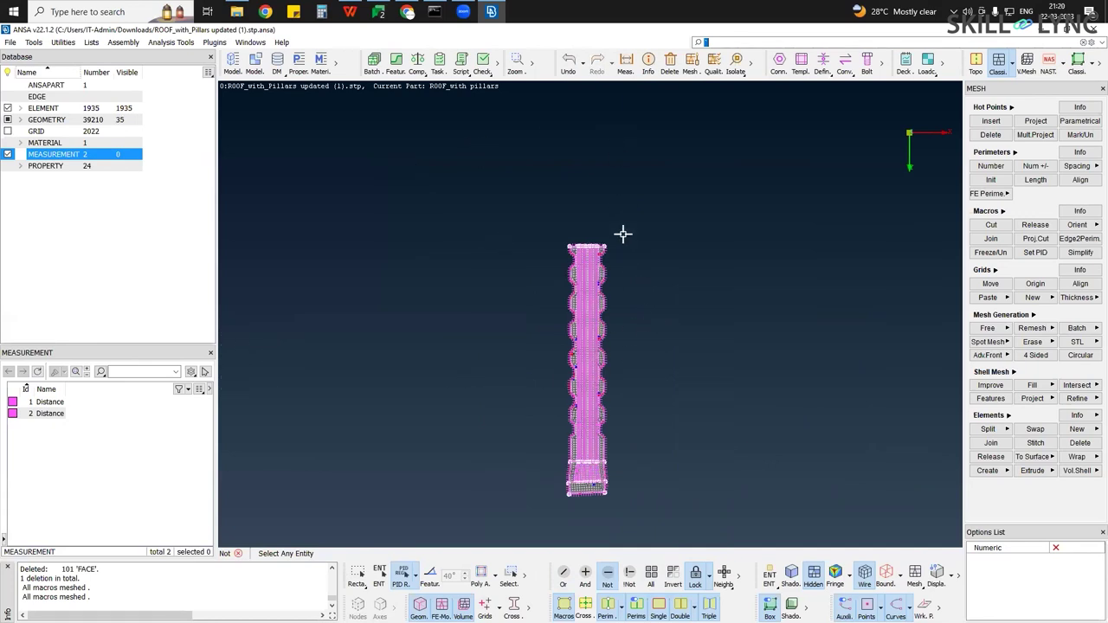
Remesh the selected faces along the scalloped length of the displayed pillar
scroll(615, 249, "up", 3)
scroll(522, 218, "down", 1)
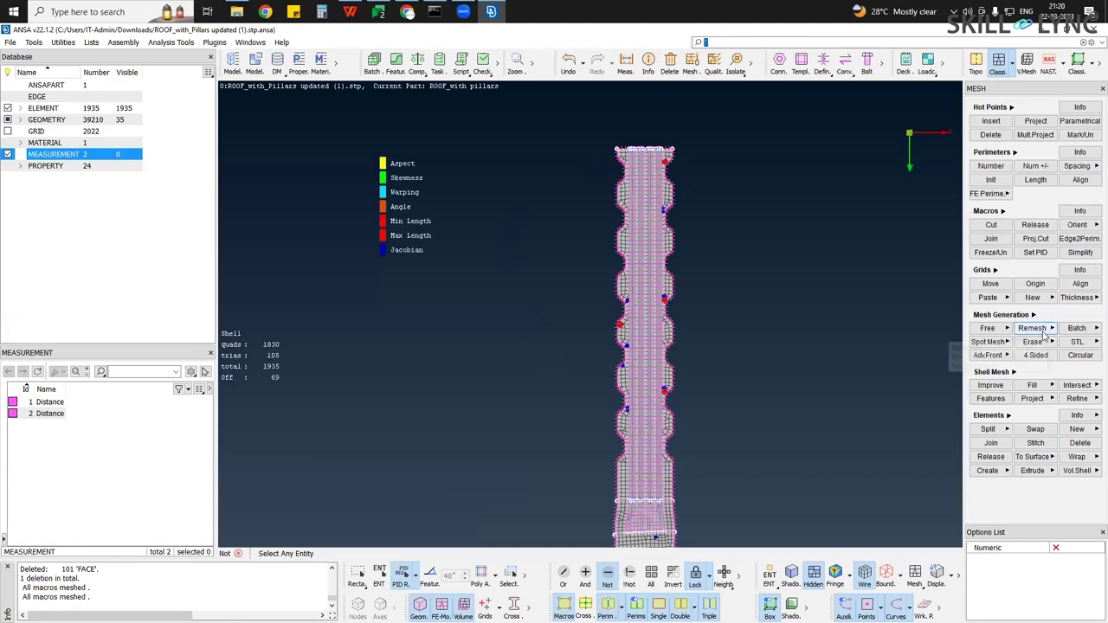
left_click(1044, 333)
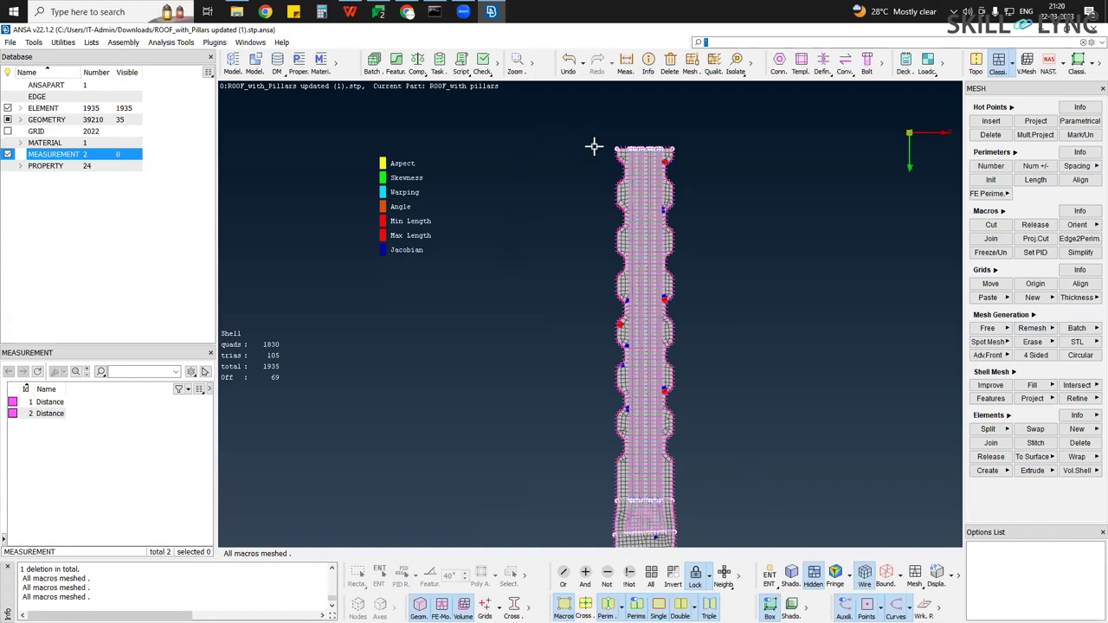
left_click(1033, 330)
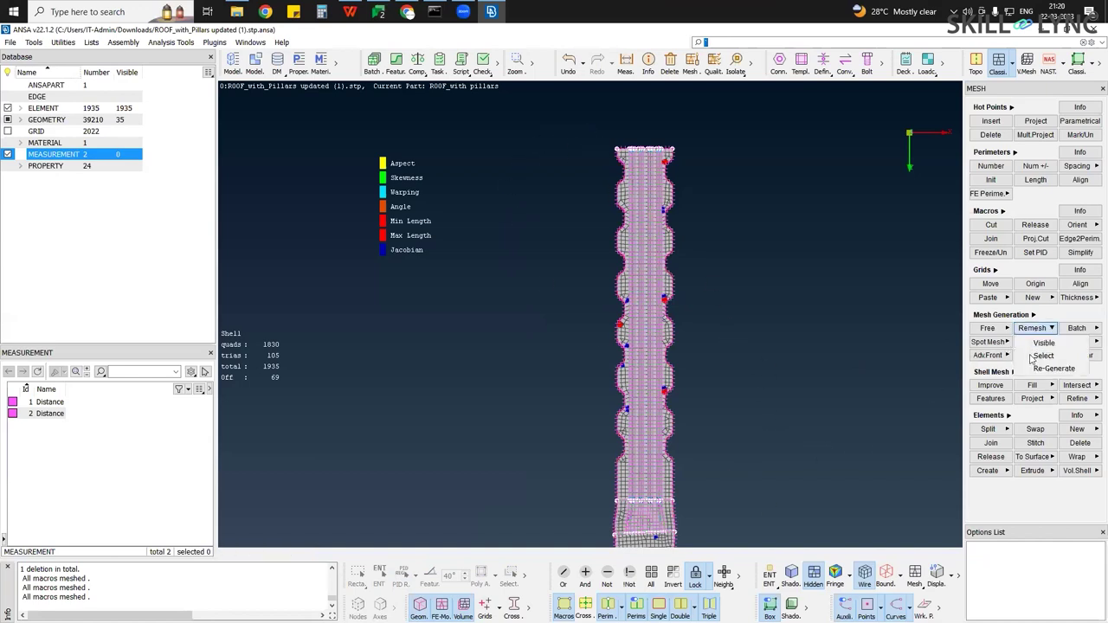
left_click_drag(556, 128, 759, 450)
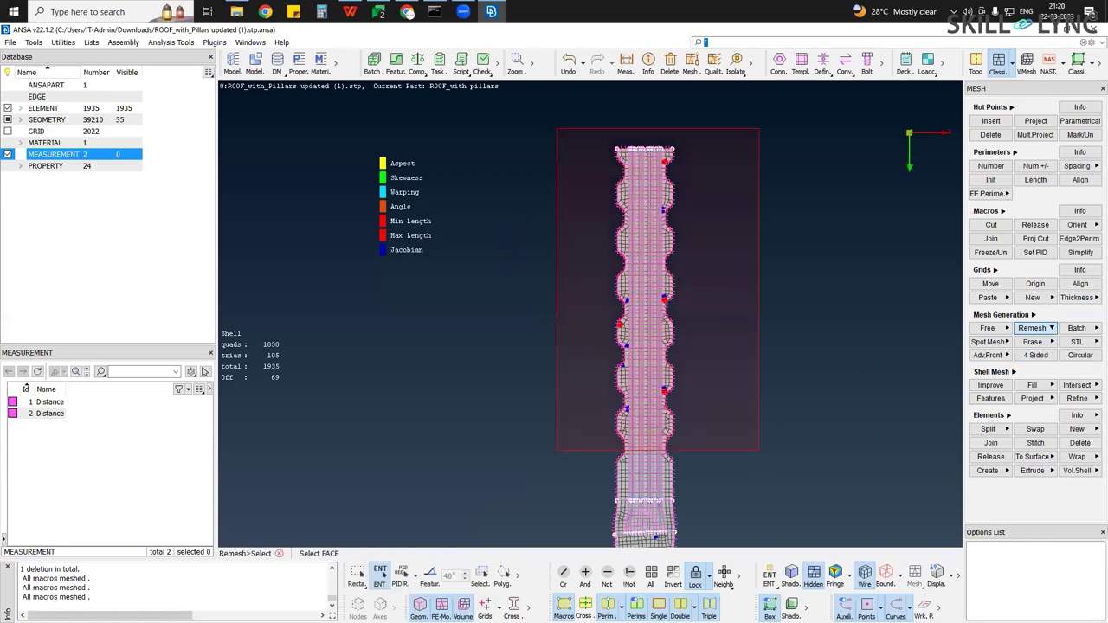
middle_click(669, 420)
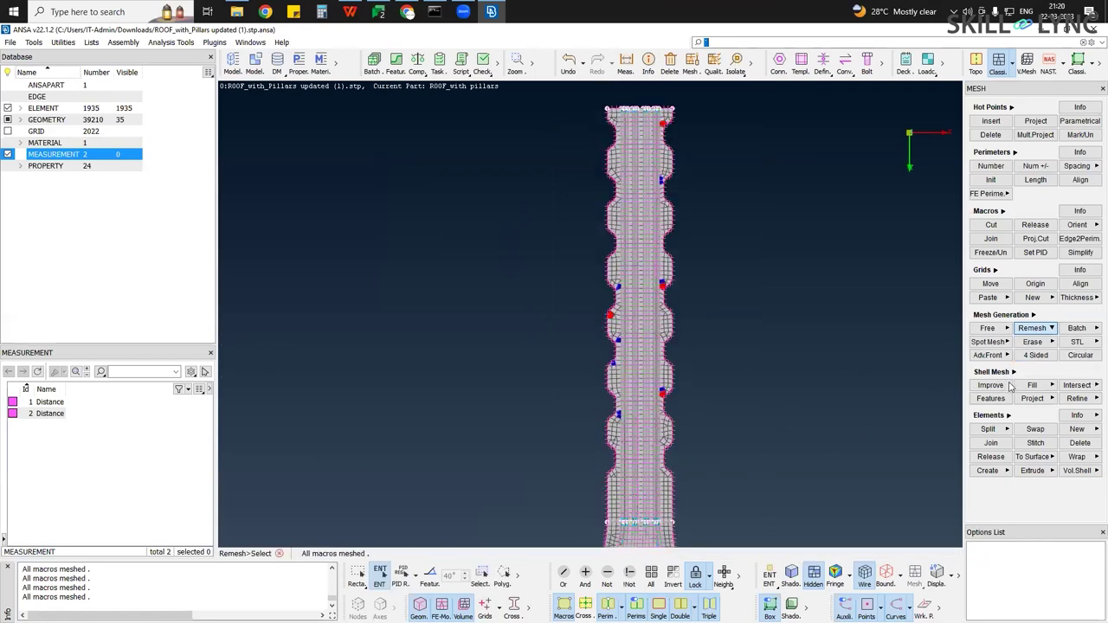
Add the hidden Reconstruct, Reshape, Fix Quality and Smooth functions to the Shell Mesh group
left_click(866, 388)
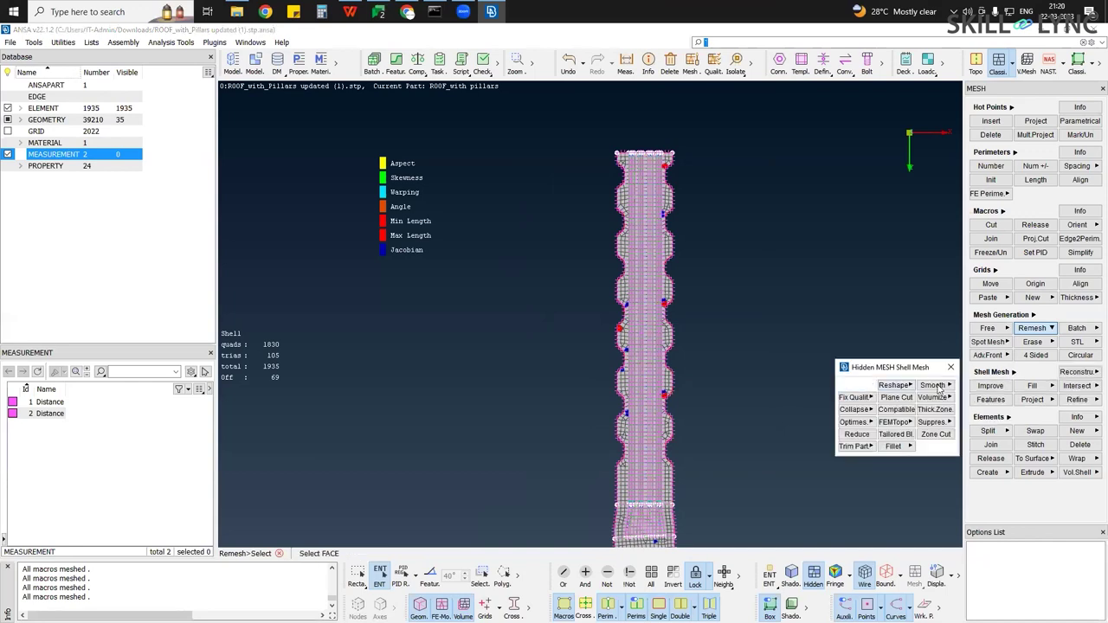
left_click(883, 386)
left_click(869, 399)
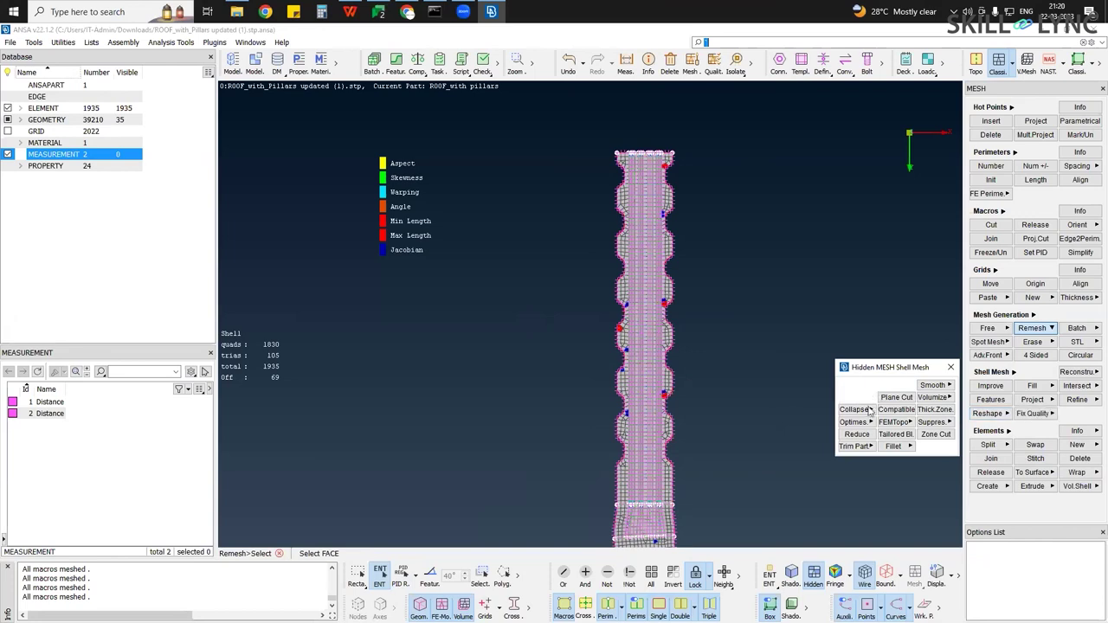
left_click(944, 384)
Reconstruct the whole visible pillar mesh with average target length, keeping its perimeters, and accept the preview
left_click(1072, 373)
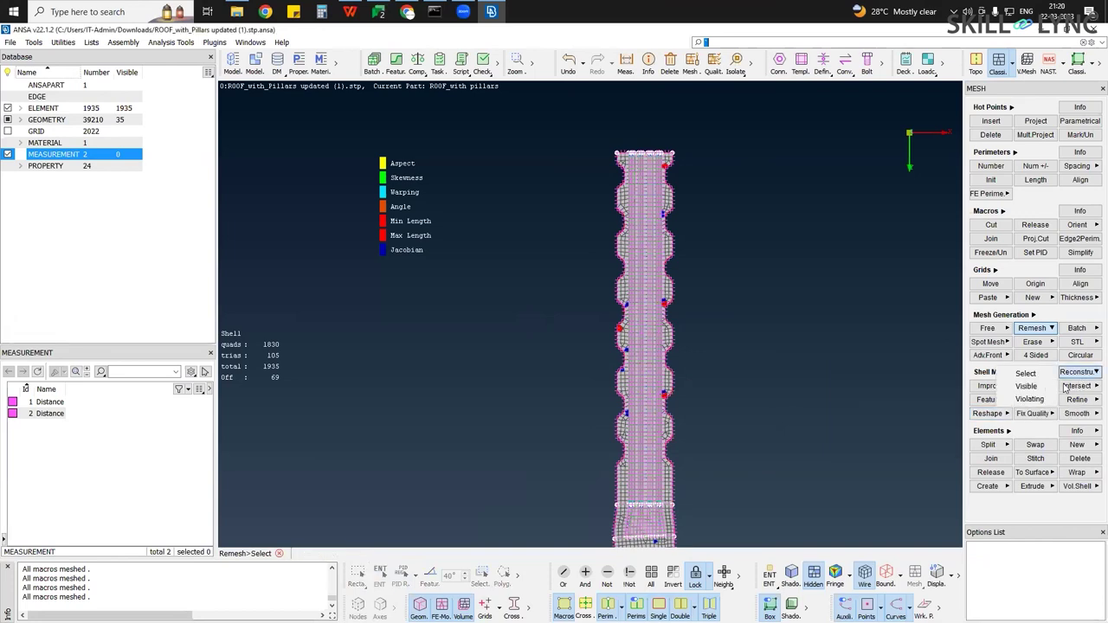
left_click(1024, 386)
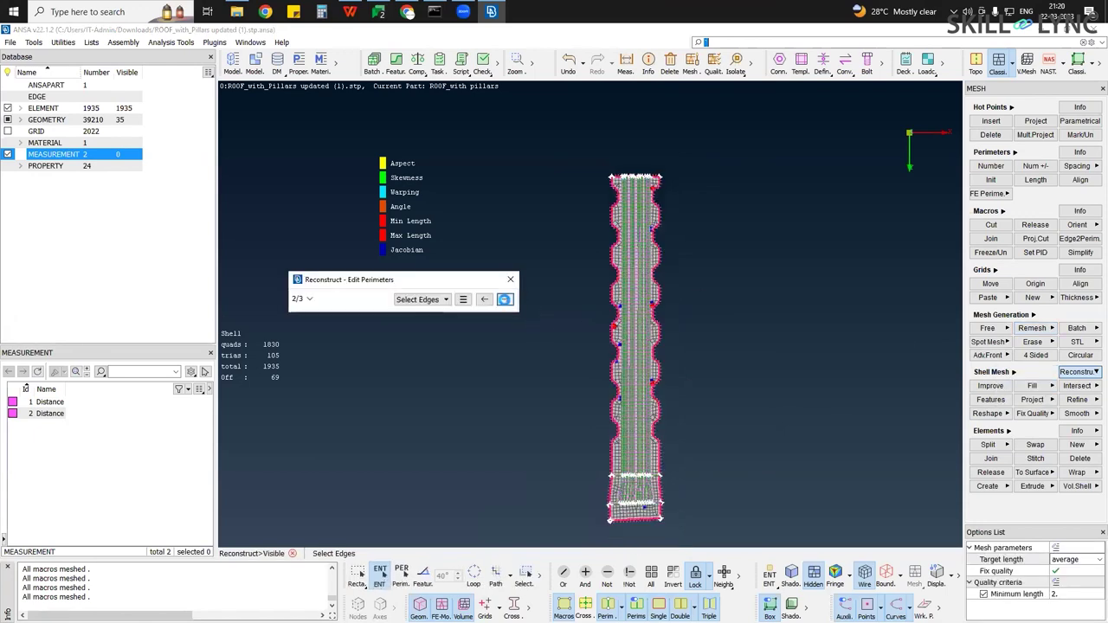
left_click(505, 298)
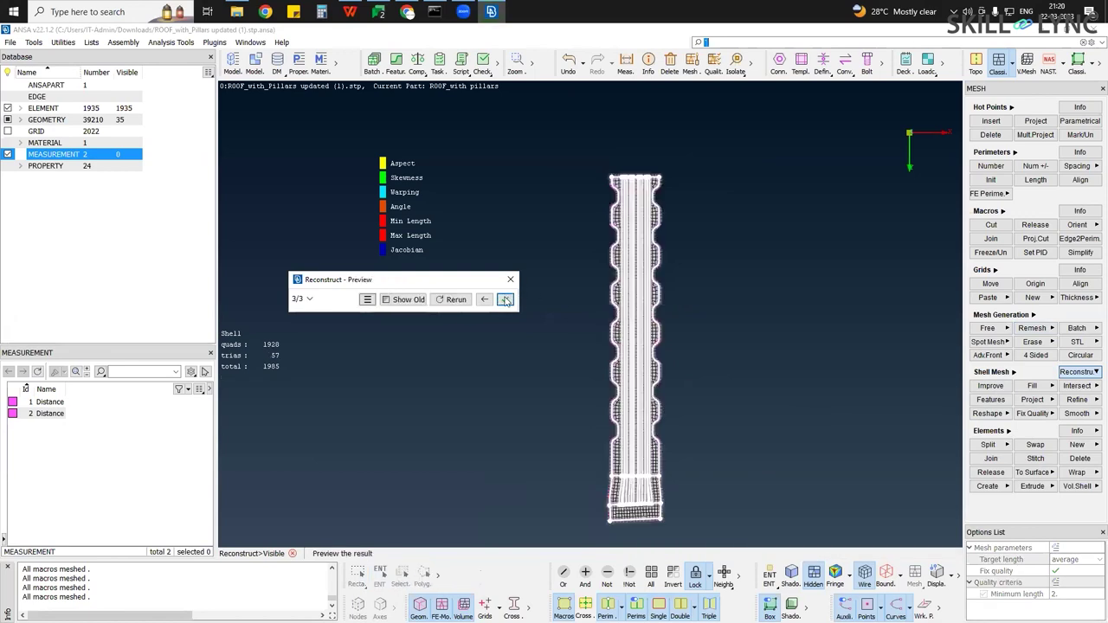
left_click(505, 301)
Try to reconstruct the shell block around the triangle in the pillar's base, from the green feature line down to the lower edge
middle_click_drag(652, 355, 656, 208, "ctrl")
scroll(734, 346, "up", 2)
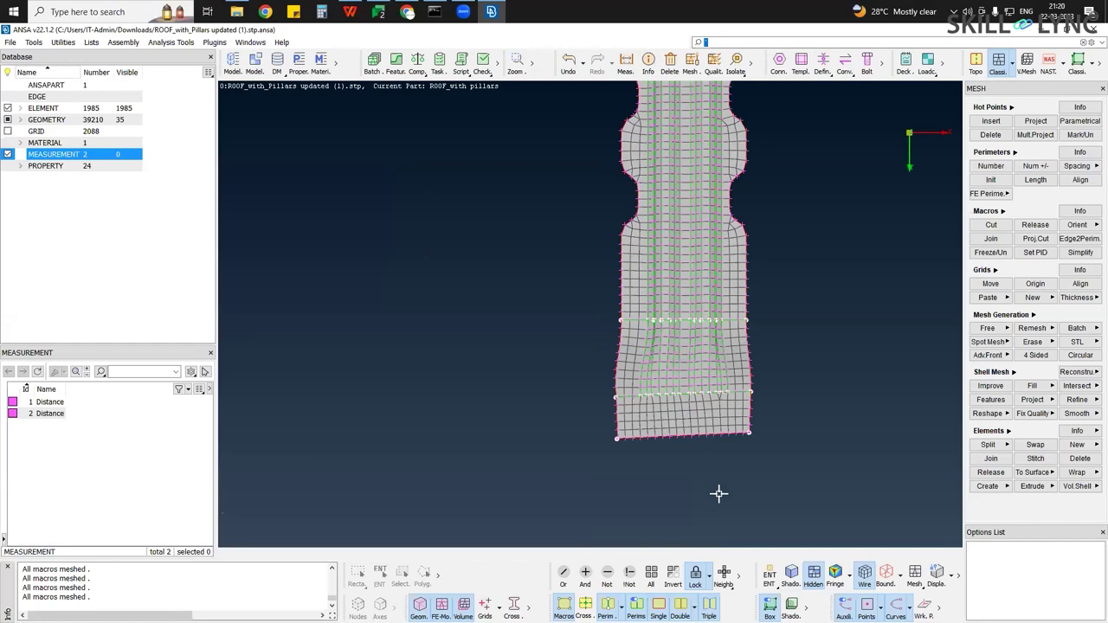
scroll(688, 424, "up", 1)
scroll(777, 462, "up", 4)
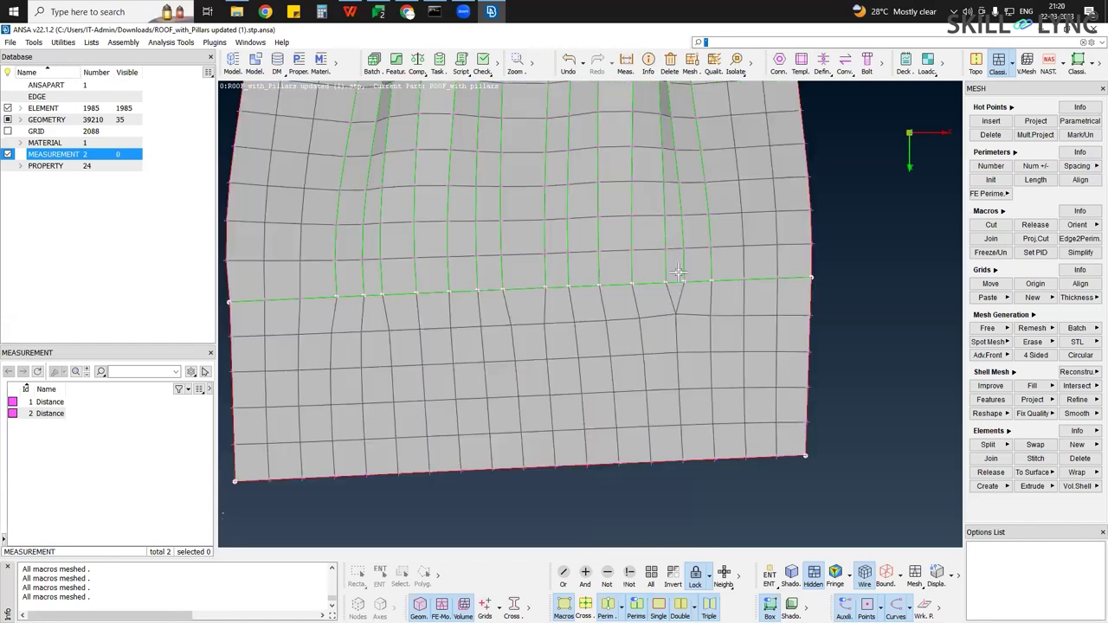
middle_click_drag(660, 344, 720, 304, "ctrl")
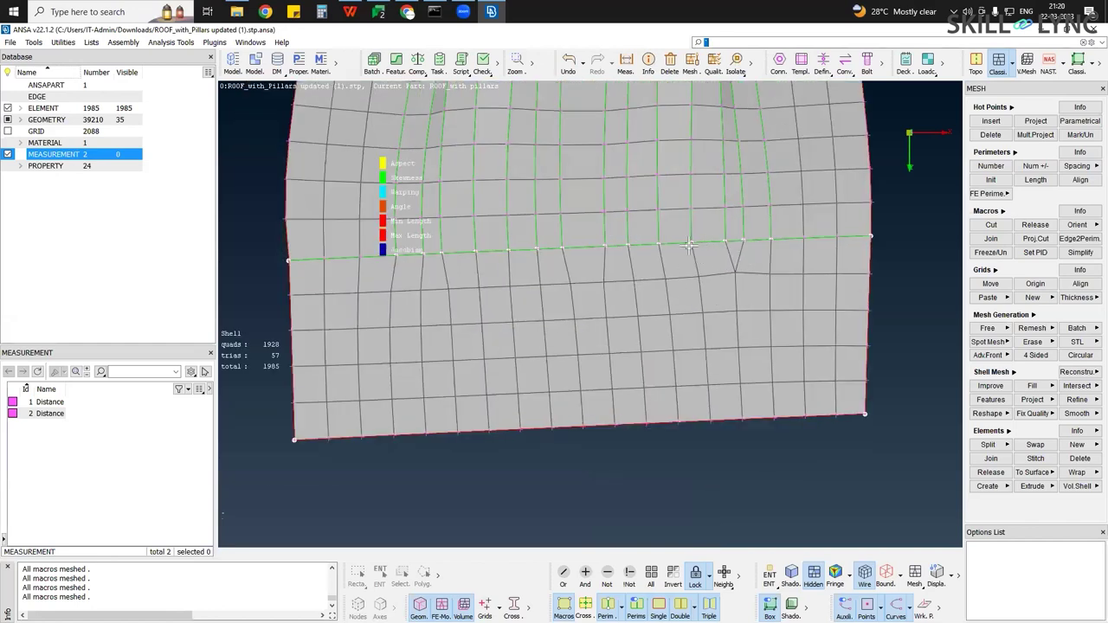
left_click(1069, 374)
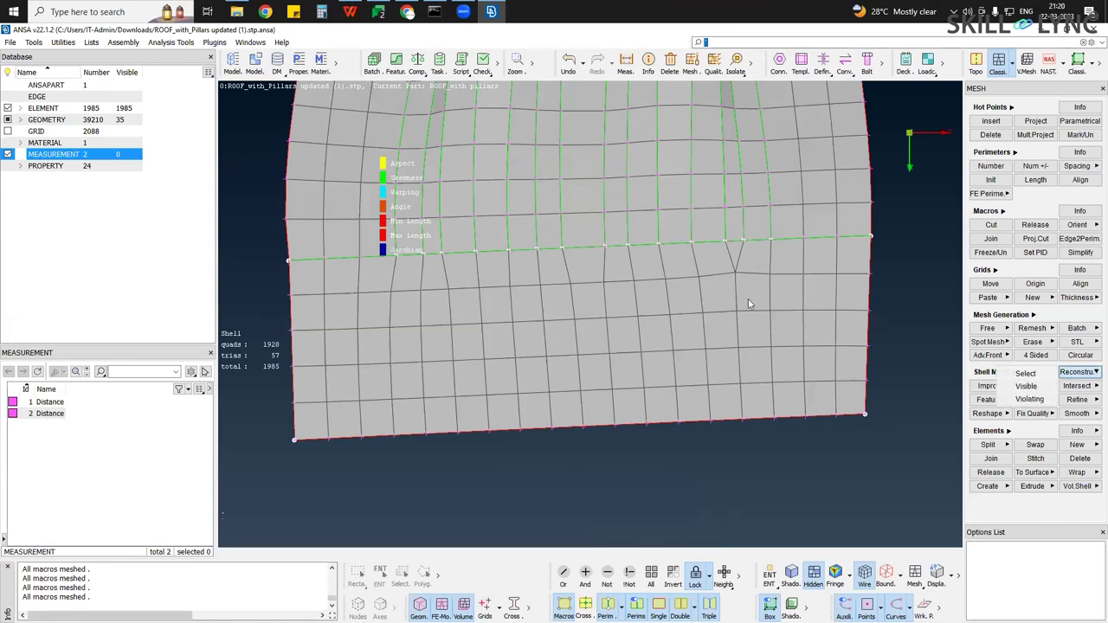
left_click_drag(677, 250, 873, 412)
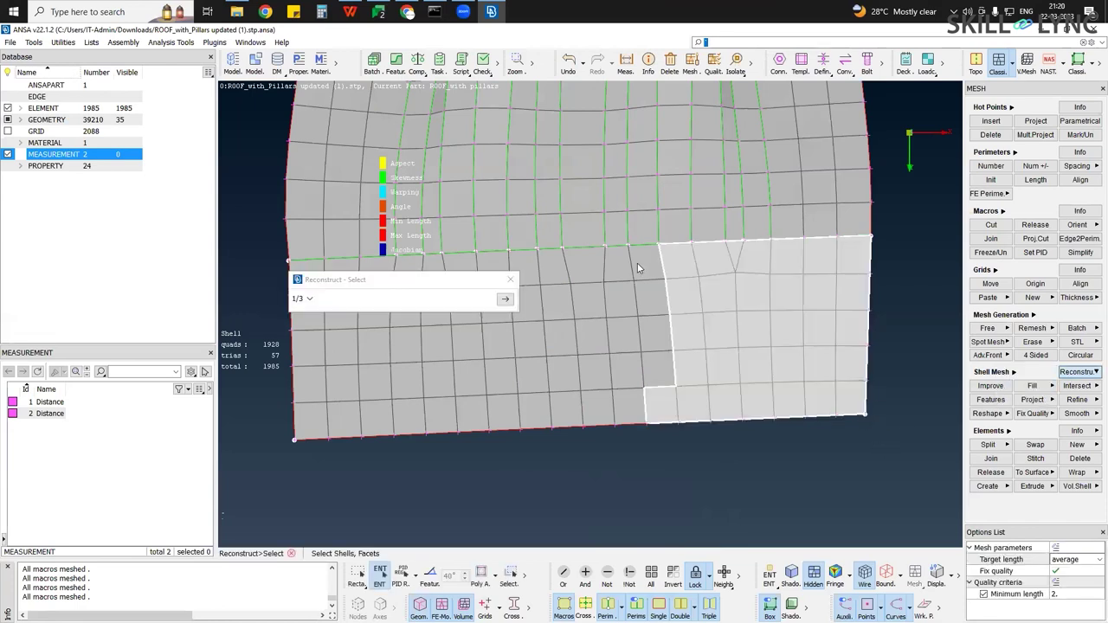
left_click(648, 305)
left_click(655, 375)
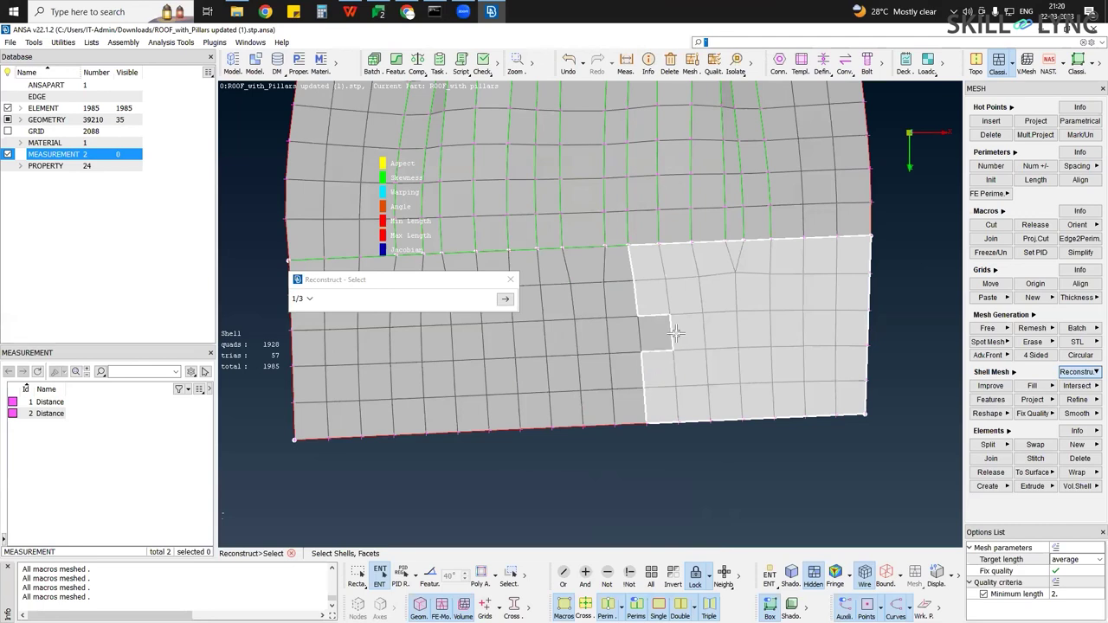
middle_click(756, 403)
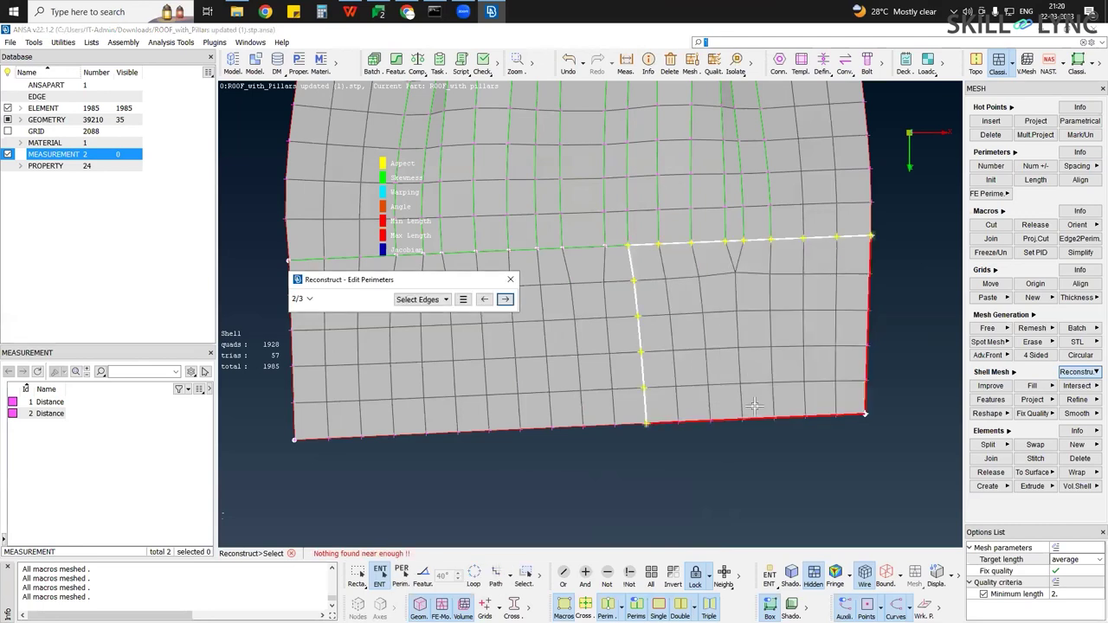
middle_click(755, 403)
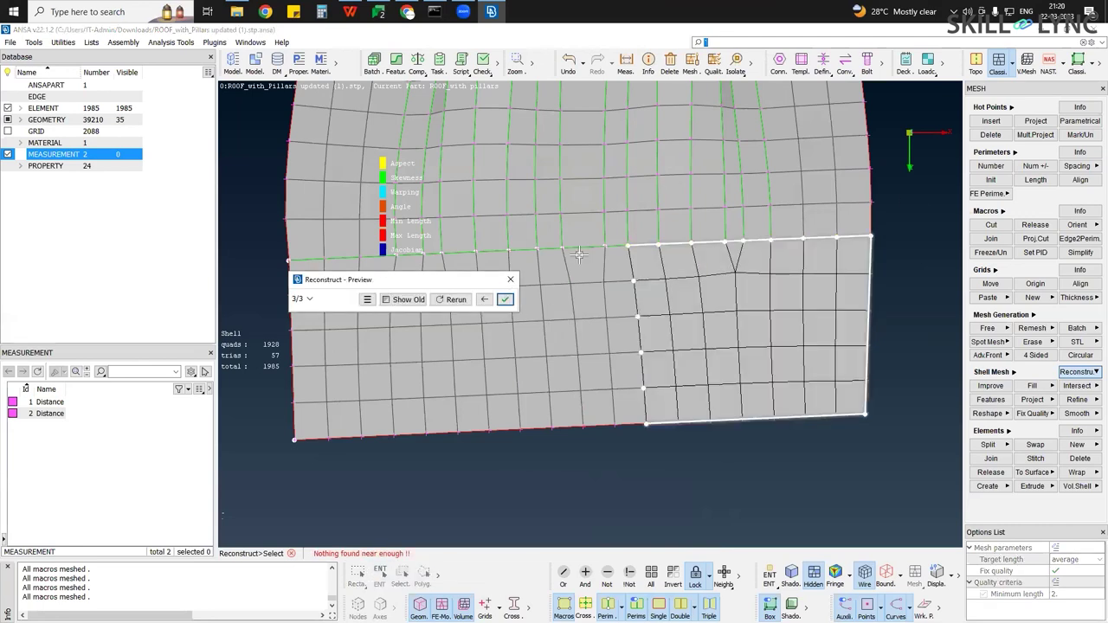
Try adjusting the node count on the base's lower edge with Num +/-, and undo the resulting mesh change
left_click(1042, 184)
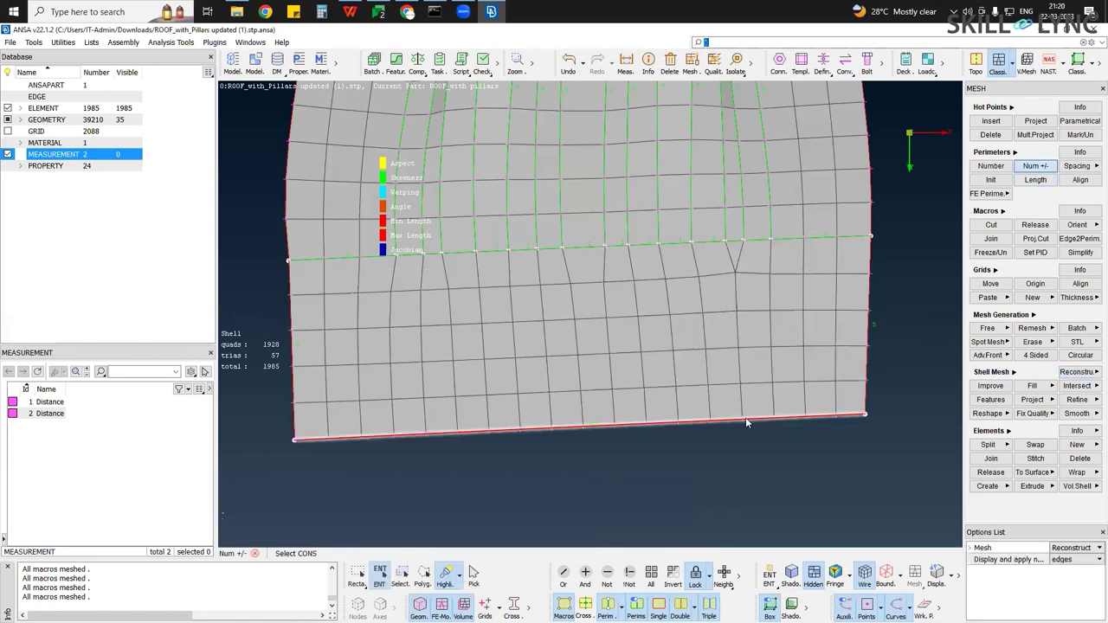
left_click(588, 428)
right_click(593, 425)
middle_click(598, 444)
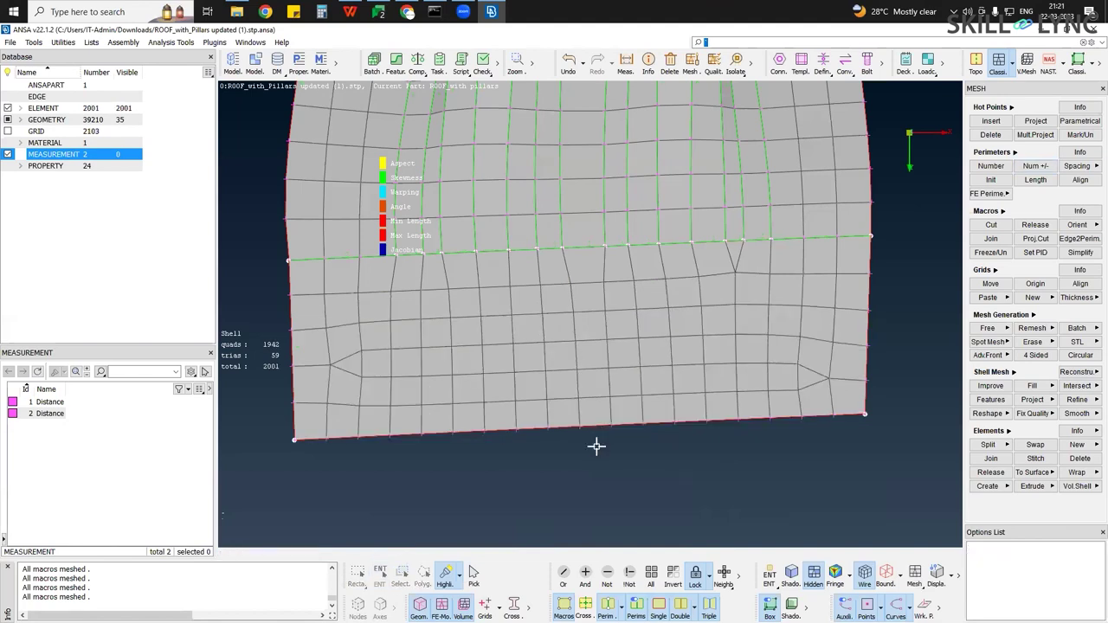
key("ctrl+z")
Split the column of shells beside the triangle from the green feature line down to the base's lower edge
left_click(985, 449)
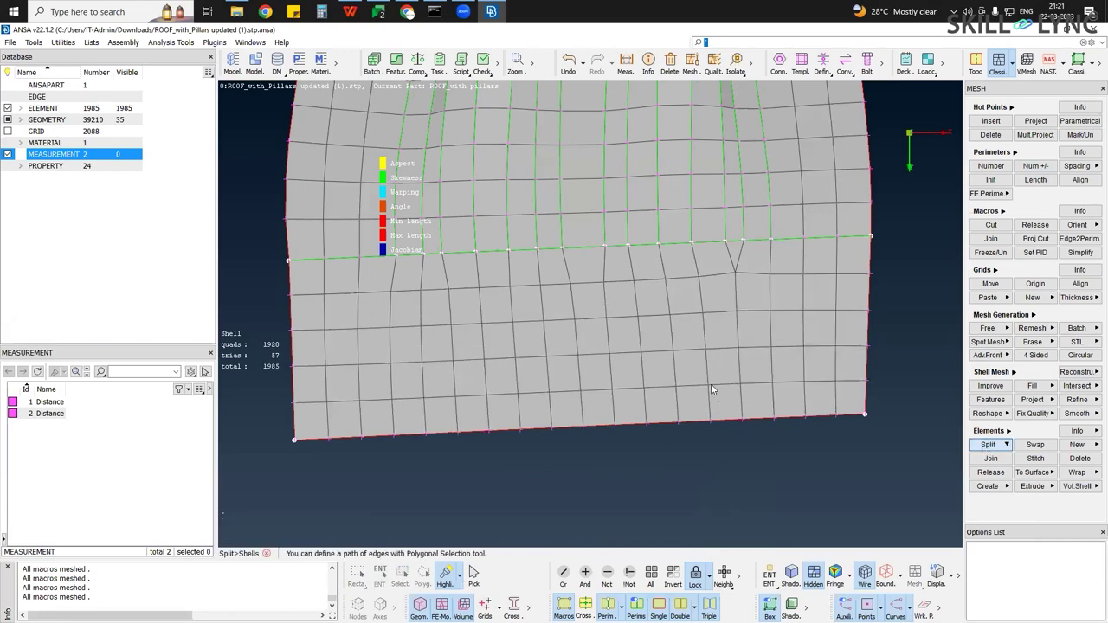
left_click(721, 312)
left_click(730, 427)
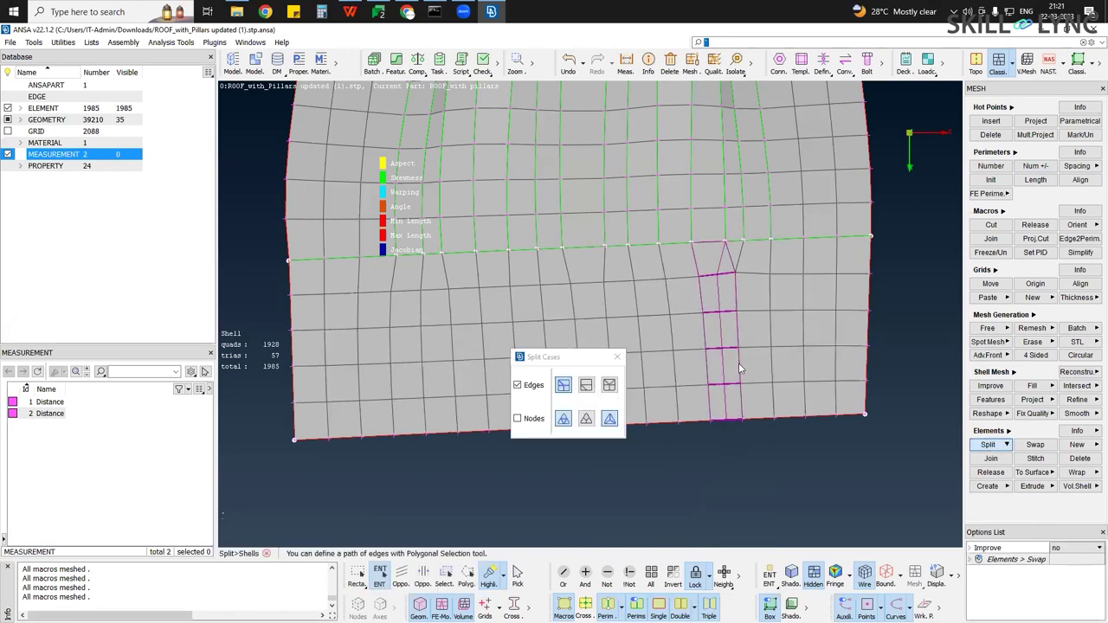
middle_click(728, 298)
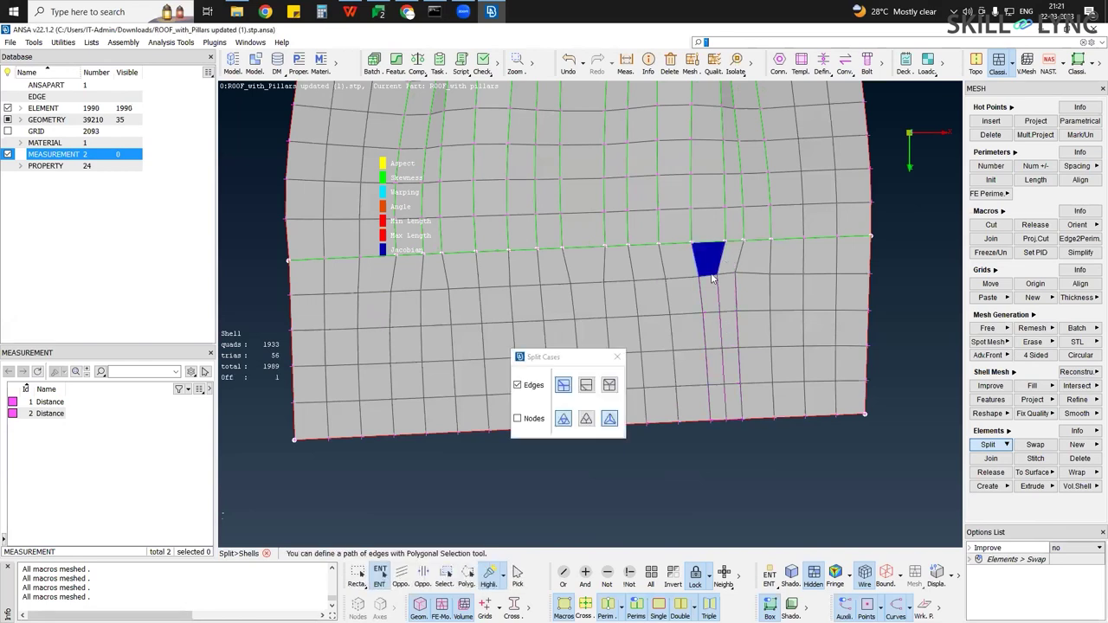
Smooth the shells of the pillar's base, including the rows just above the green feature line, and accept the preview
left_click(620, 357)
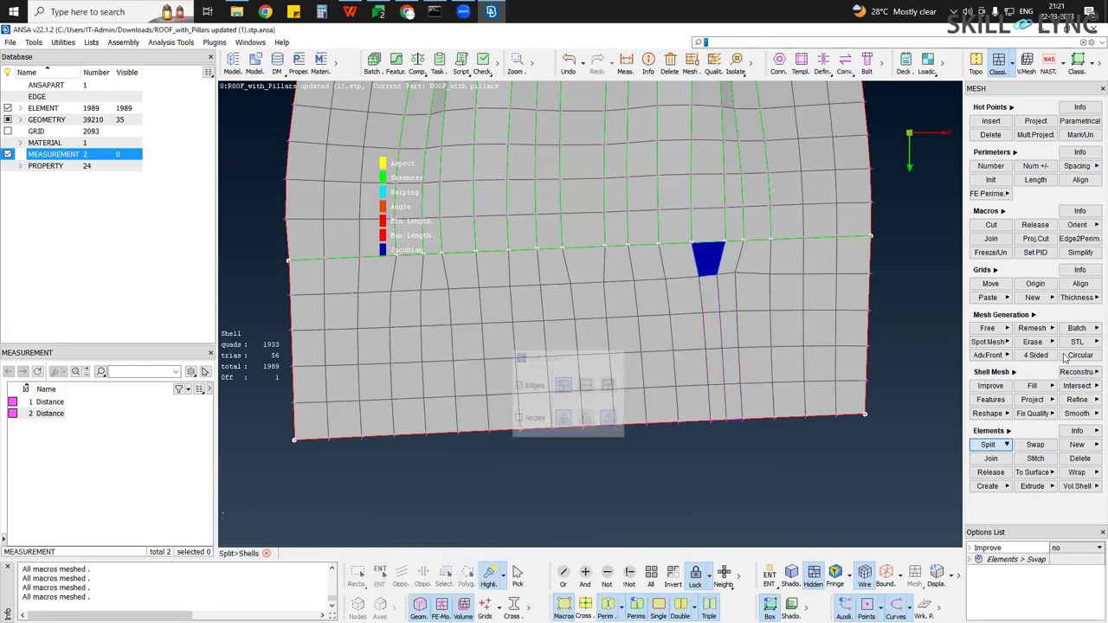
left_click(1078, 417)
left_click(1033, 417)
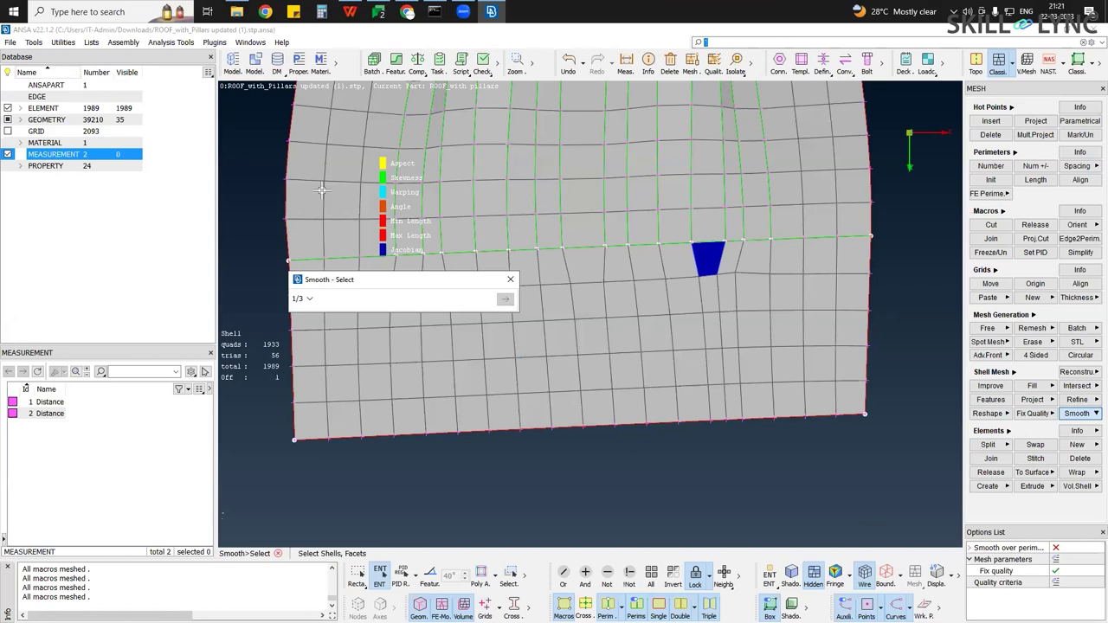
left_click_drag(276, 173, 913, 472)
middle_click(918, 474)
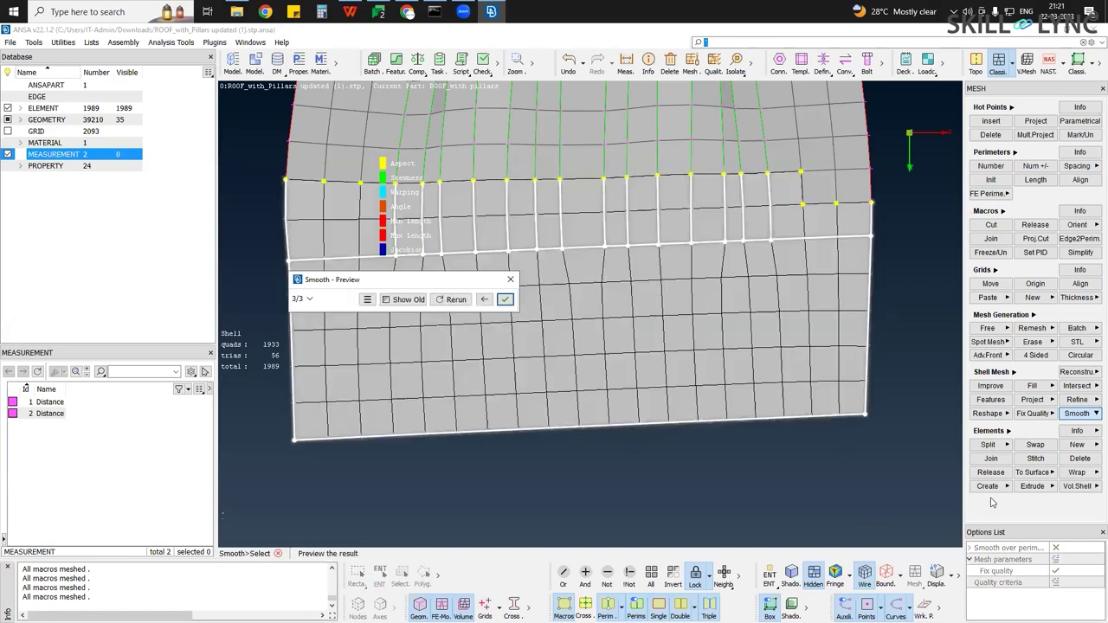
left_click(506, 299)
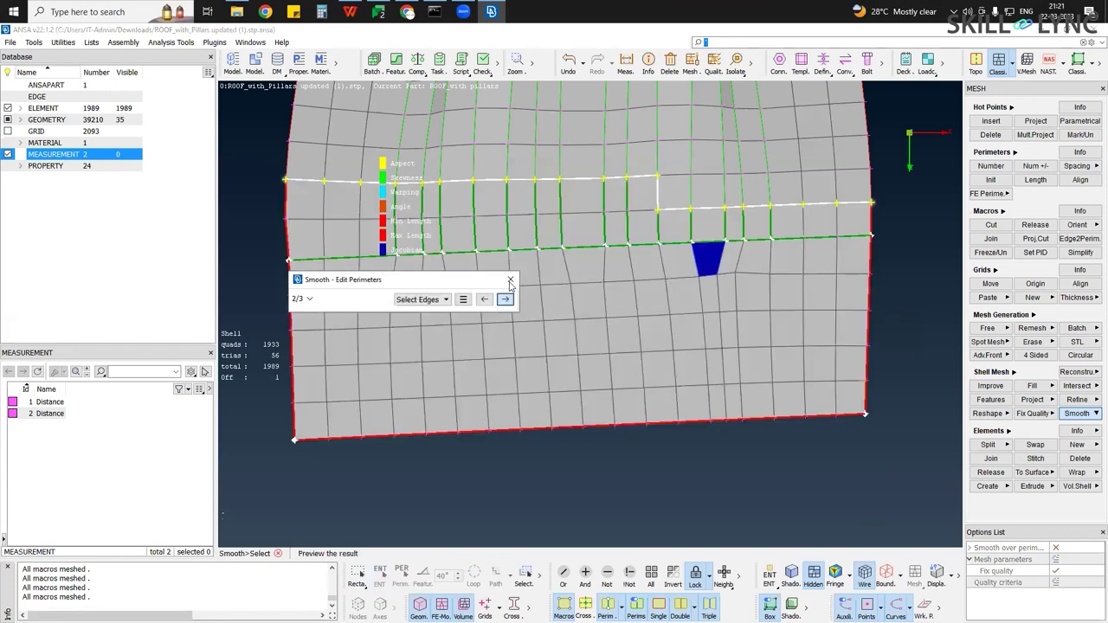
left_click(510, 281)
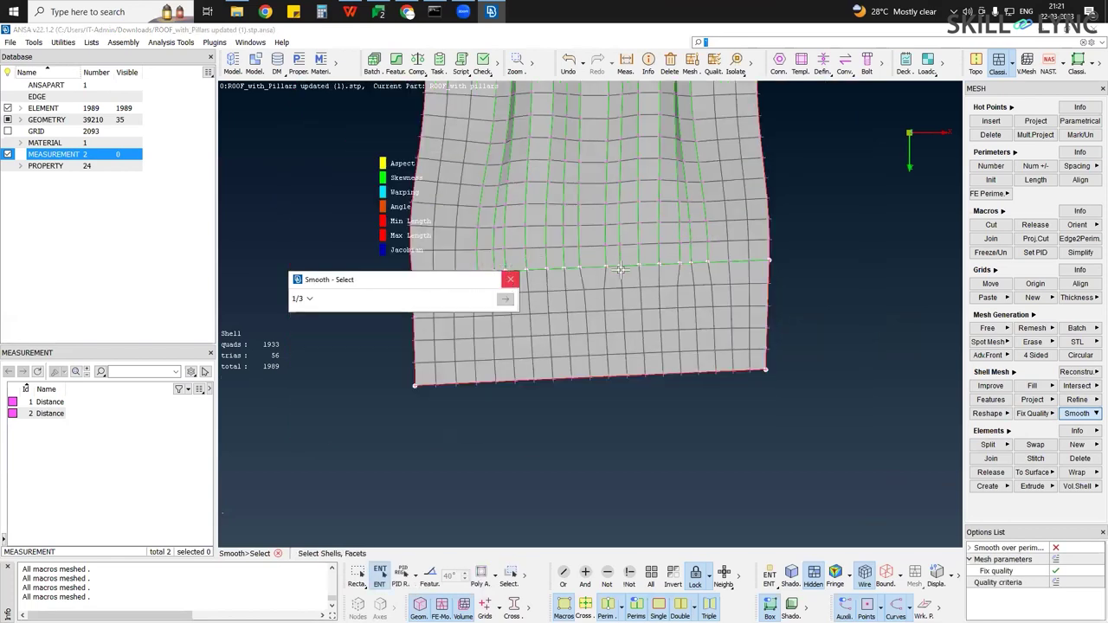
Split the column of shells along the left edge of the lowest scallop notch and merge its end triangles into quads
scroll(619, 264, "down", 1)
scroll(588, 279, "down", 1)
middle_click_drag(594, 316, 601, 438, "ctrl")
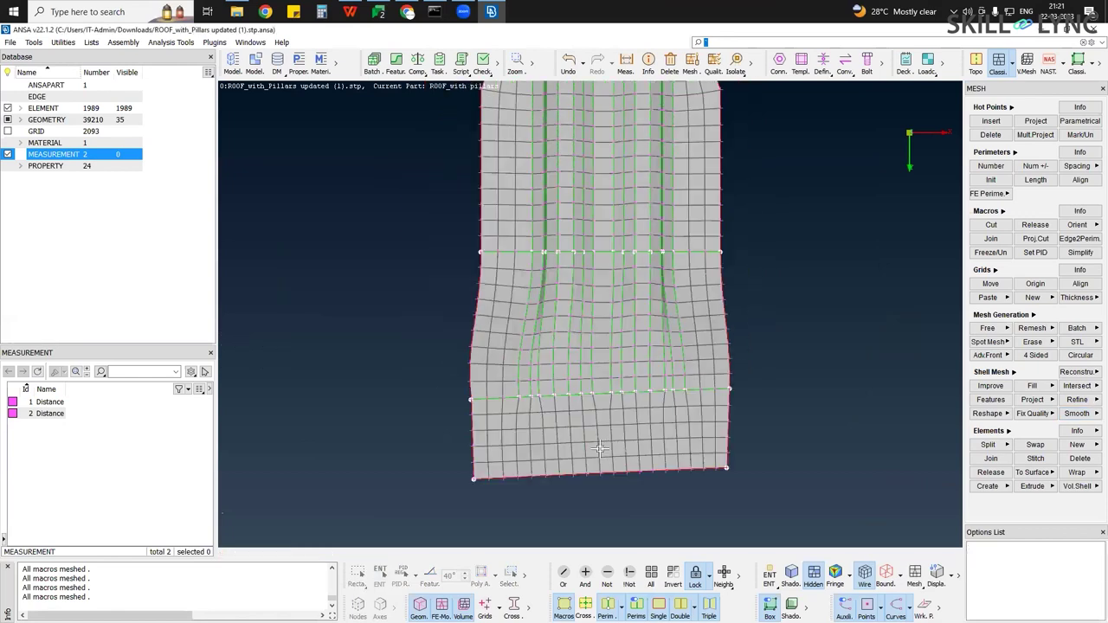
middle_click_drag(696, 88, 710, 248, "ctrl")
left_click_drag(710, 247, 663, 274, "ctrl")
scroll(736, 374, "up", 3)
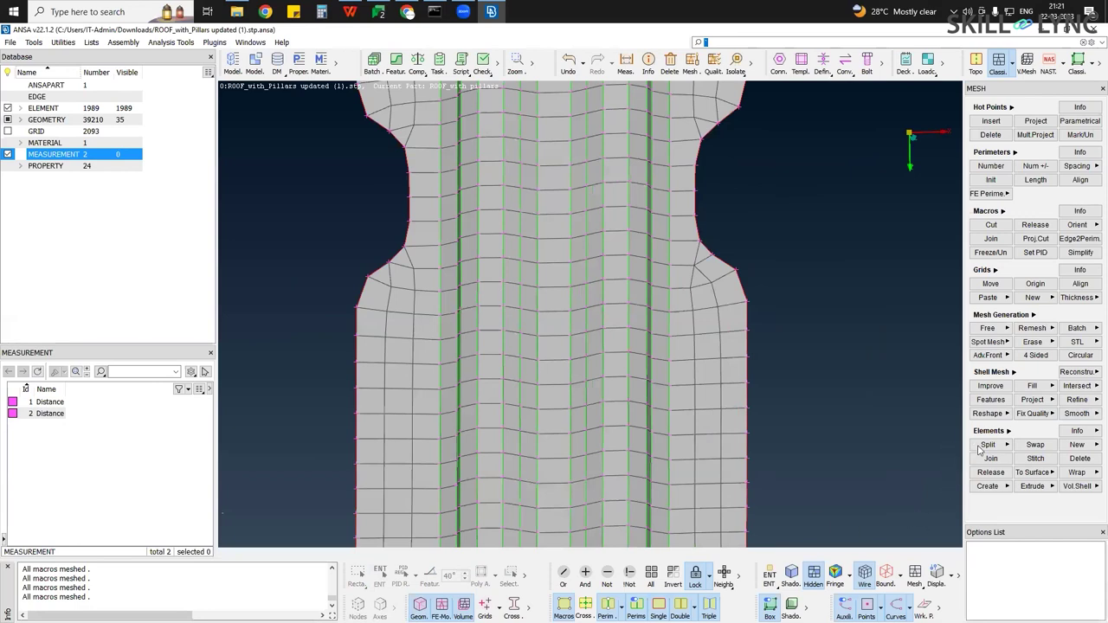
mouse_move(483, 252)
left_mouse_down()
mouse_move(496, 379)
mouse_move(506, 374)
left_mouse_up()
left_click_drag(483, 233, 545, 389)
right_click_drag(481, 244, 503, 365)
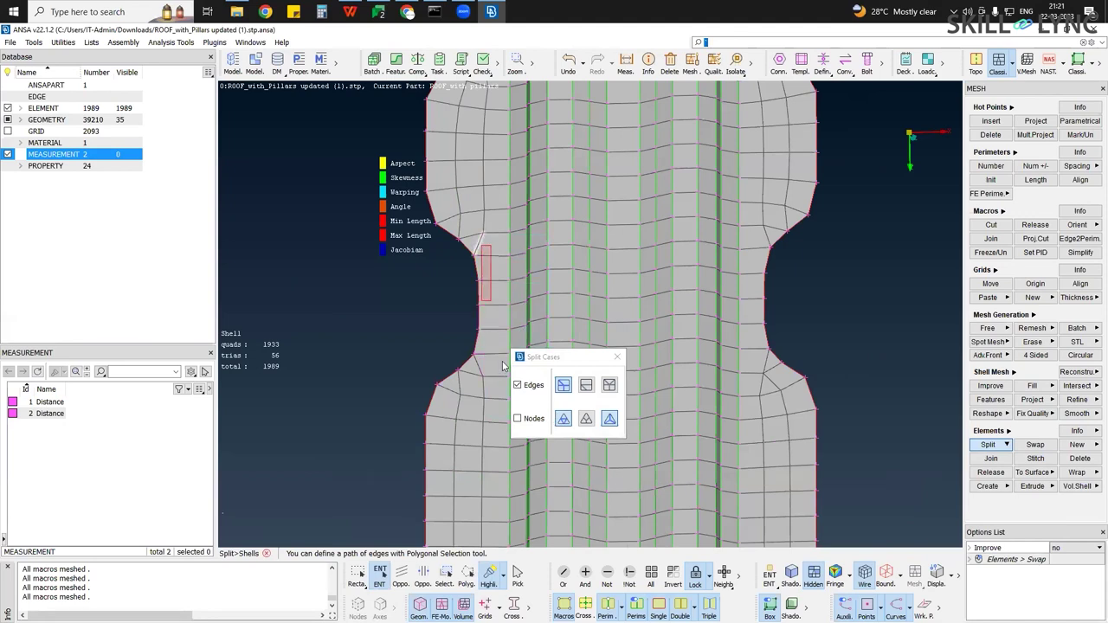
middle_click(483, 262)
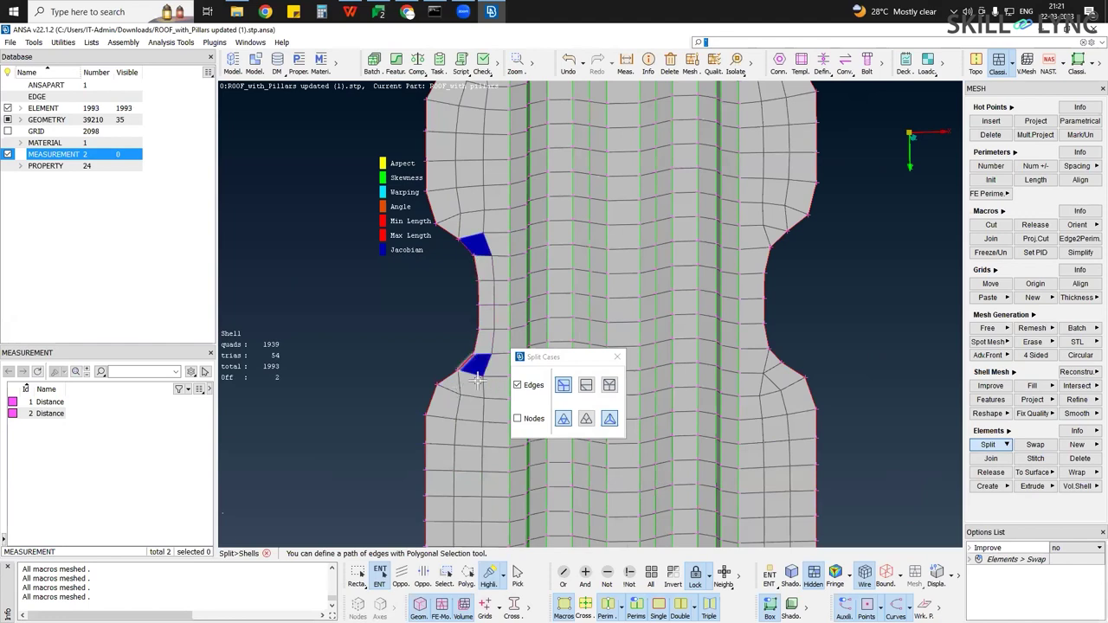
Split the column of shells along the right edge of the lowest scallop notch and merge its end triangles into quads
scroll(455, 383, "up", 3)
middle_click_drag(494, 124, 487, 239, "ctrl")
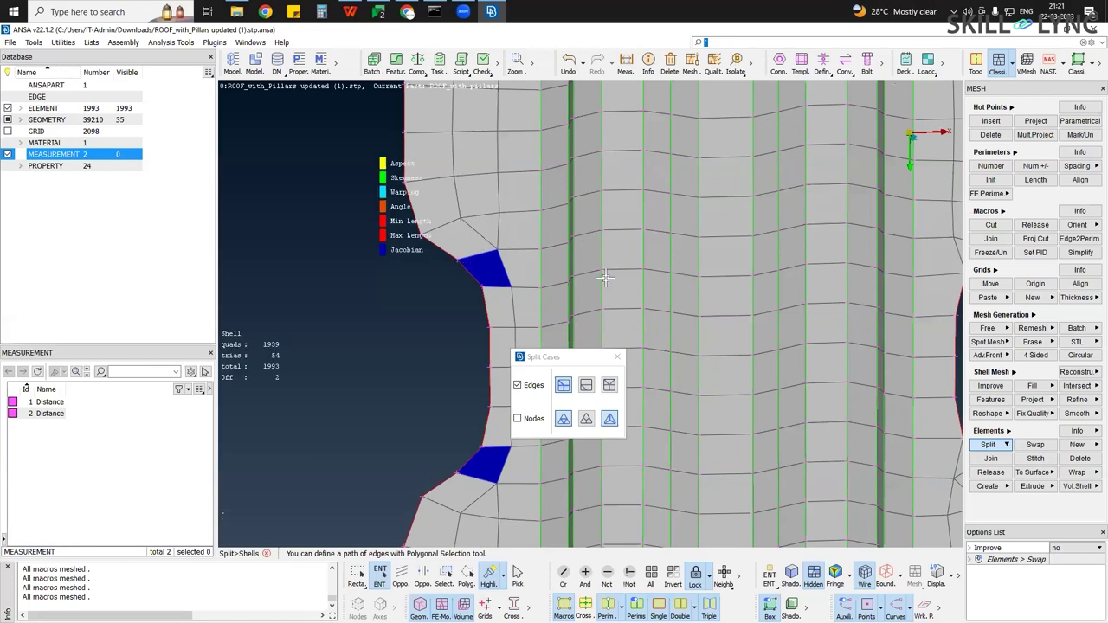
scroll(590, 225, "down", 3)
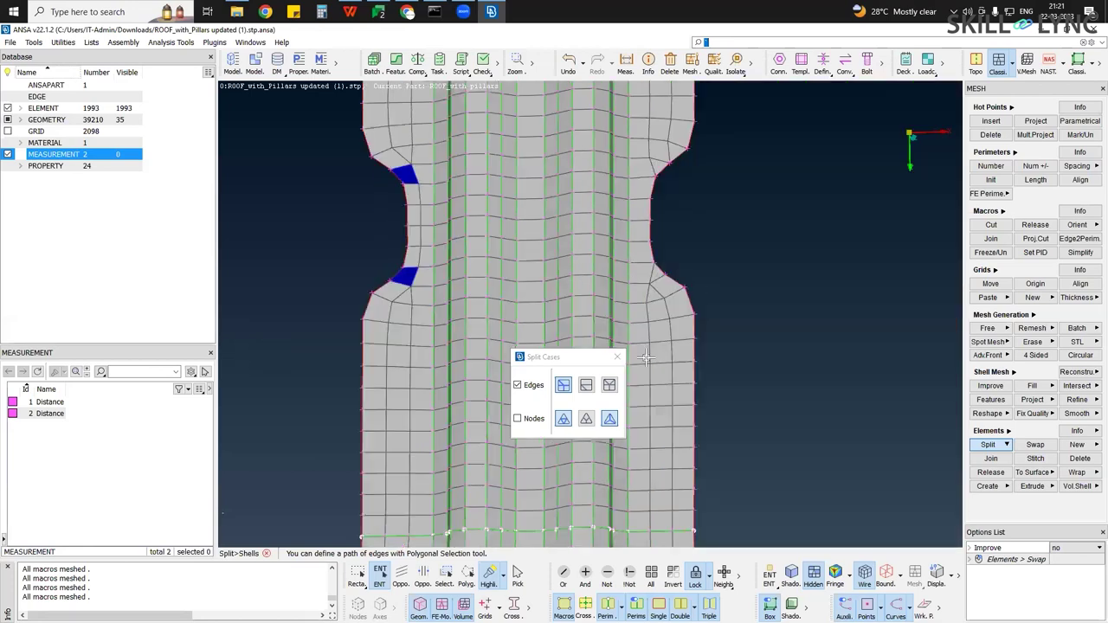
scroll(635, 345, "up", 2)
left_click_drag(621, 234, 635, 350)
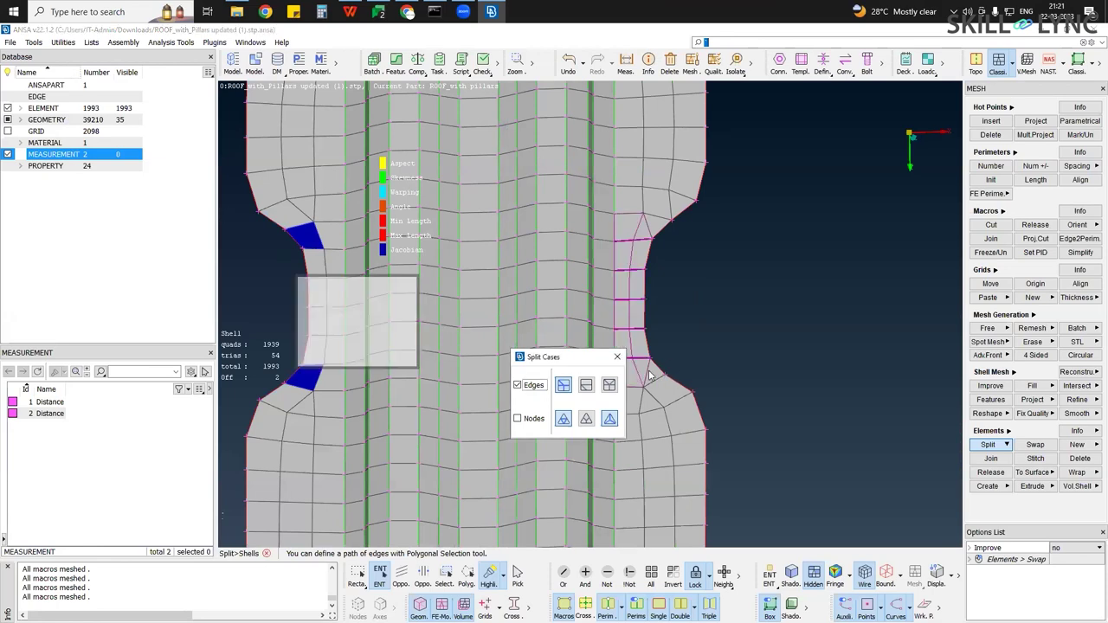
middle_click(652, 302)
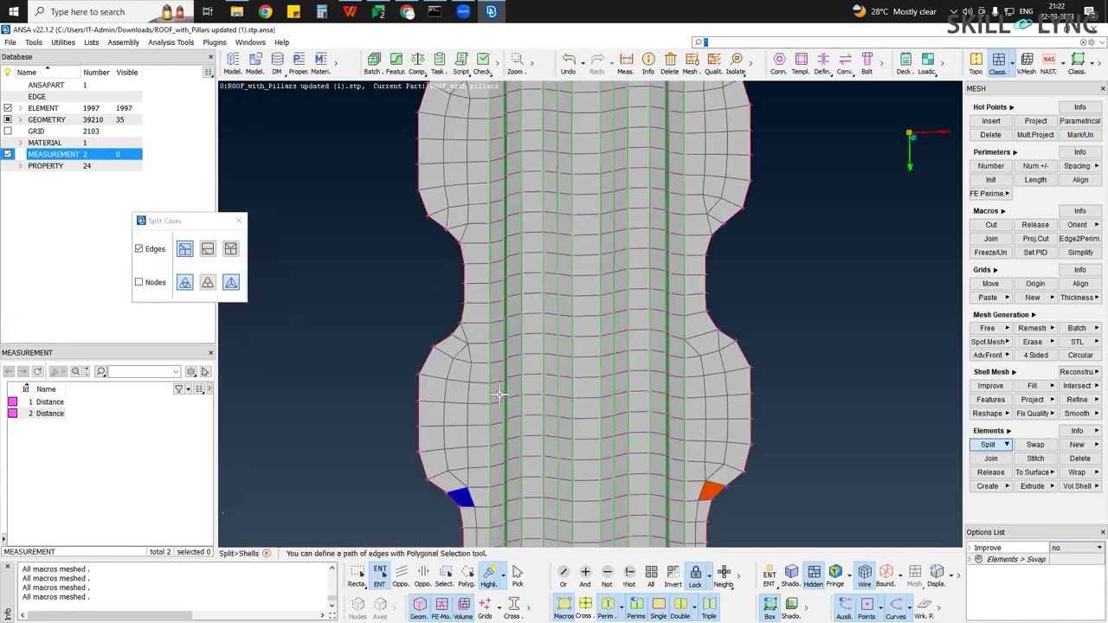
Split the columns of shells along both edges of the second scallop notch from the pillar's base
scroll(482, 362, "up", 2)
middle_click_drag(483, 361, 489, 391, "ctrl")
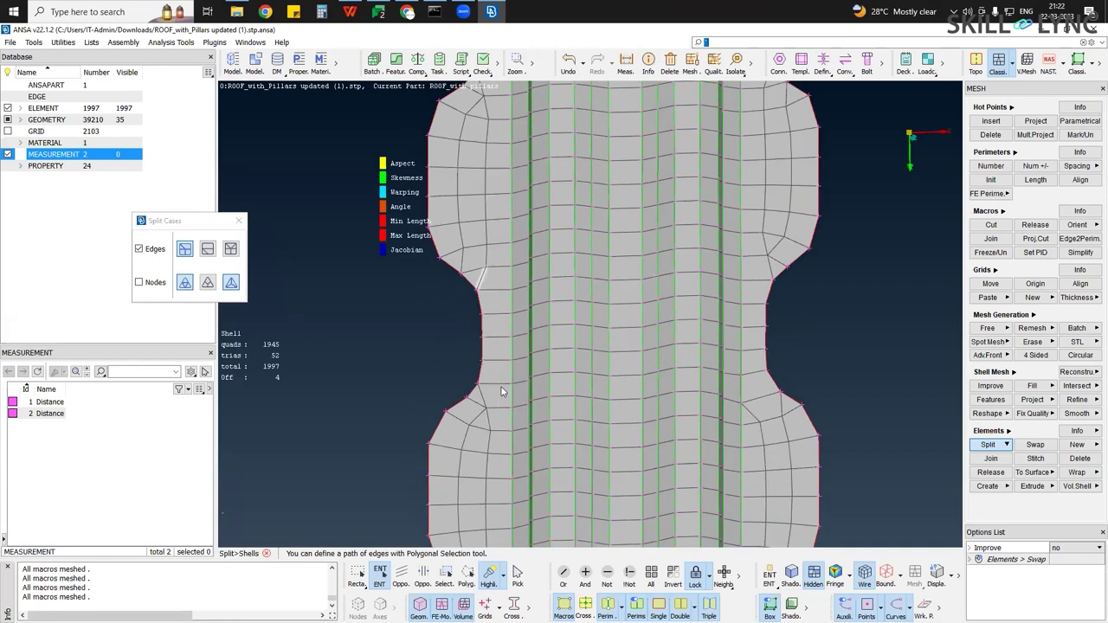
left_click_drag(749, 272, 763, 406)
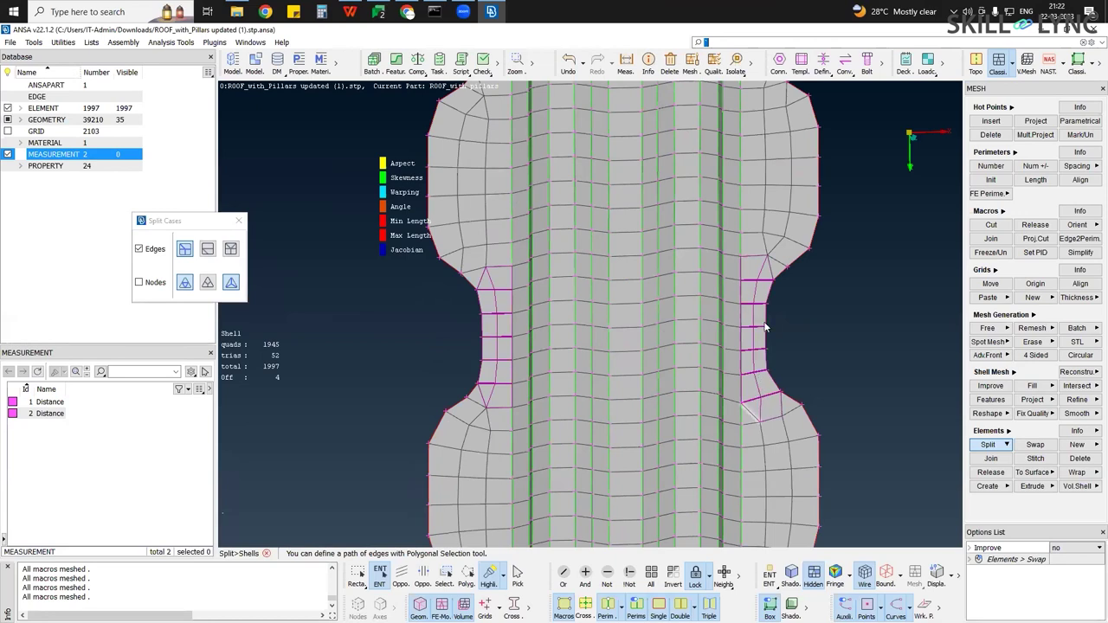
middle_click(767, 272)
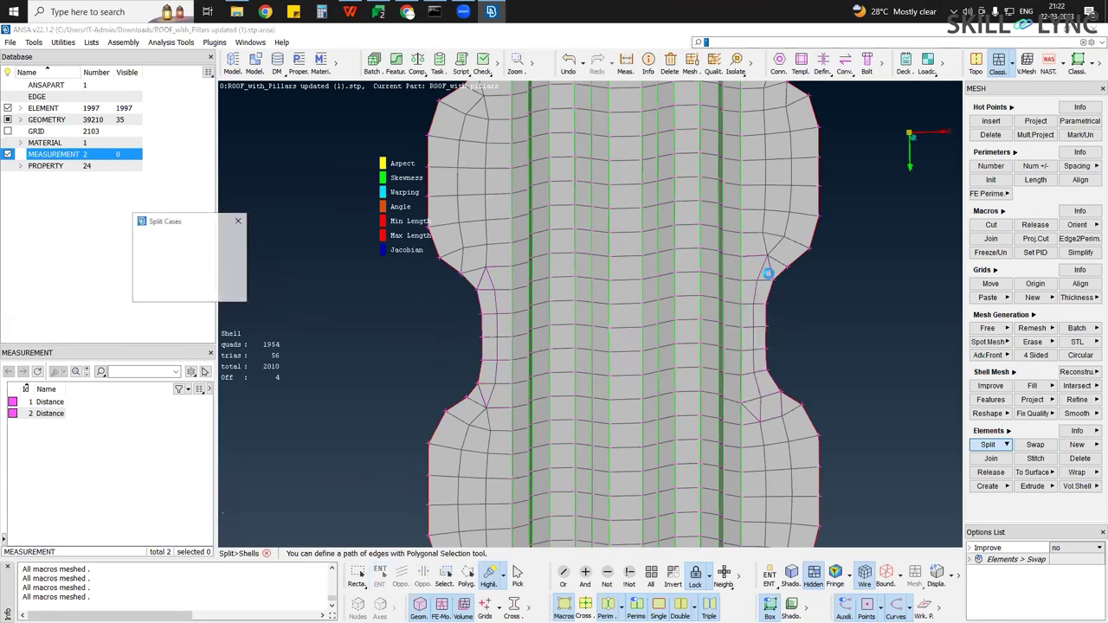
Merge the end triangles of the second notch's split columns and the triangles at the third notch's lower right corner into quads
right_click(749, 413)
right_click(762, 408)
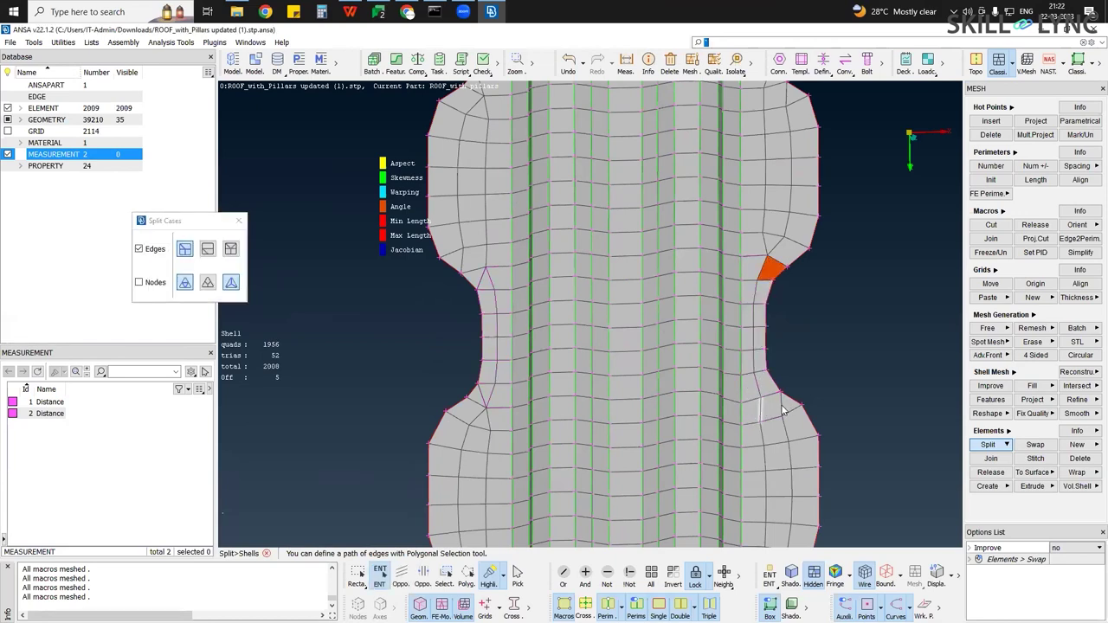
right_click(481, 282)
right_click(460, 257)
middle_click_drag(586, 286, 586, 447, "ctrl")
right_click(768, 277)
key("Escape")
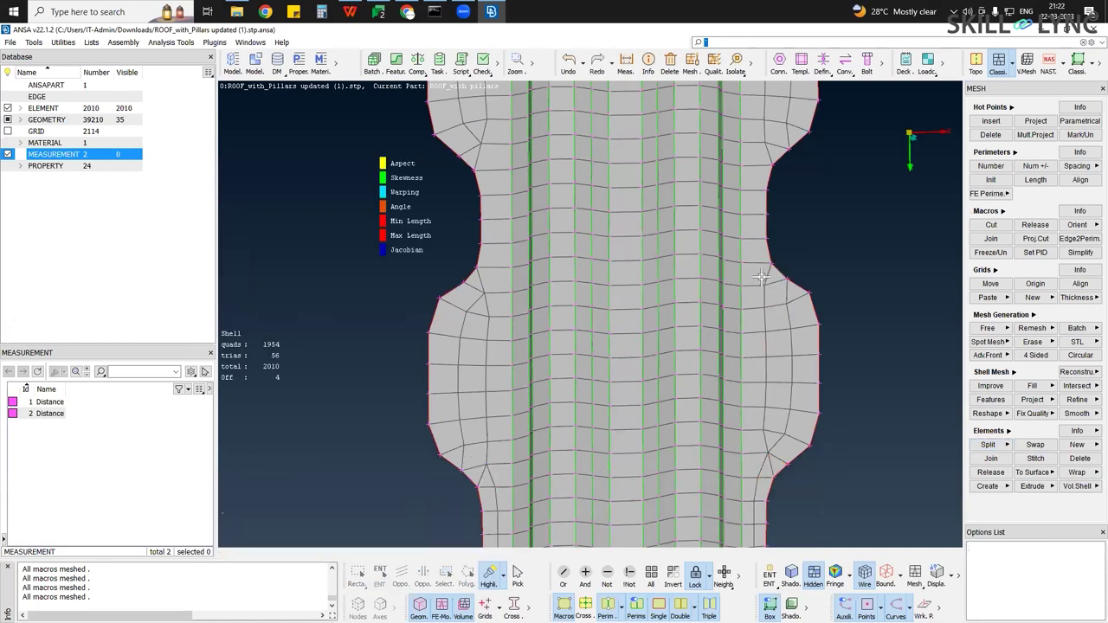
key("ctrl+y")
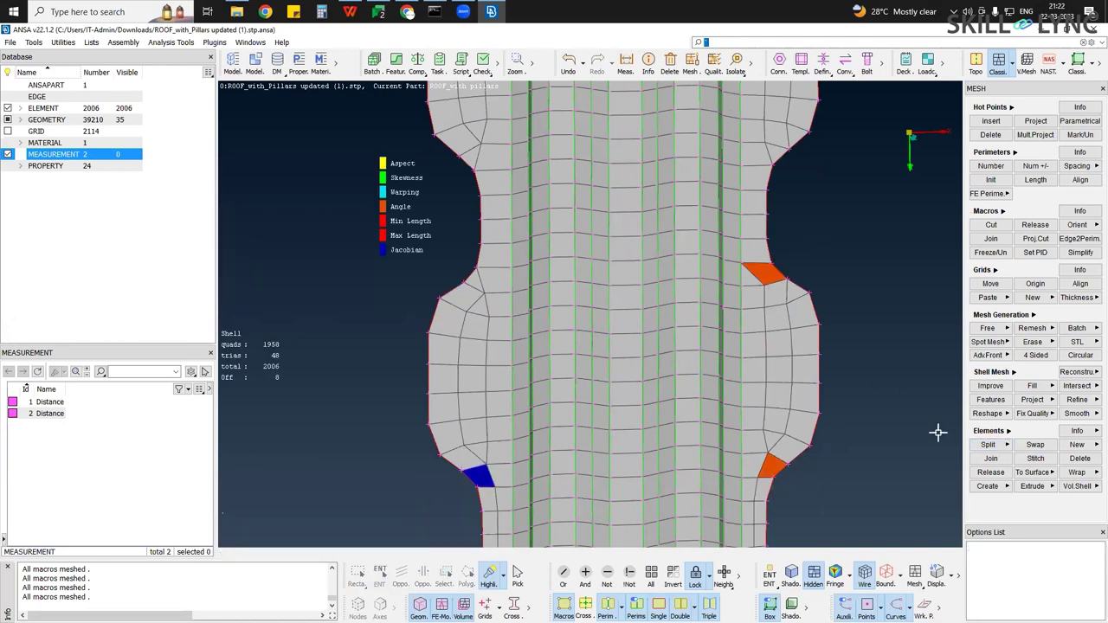
Split the edge columns of shells on both sides of the third scallop notch and merge their end triangles into quads
left_click_drag(746, 176, 761, 257)
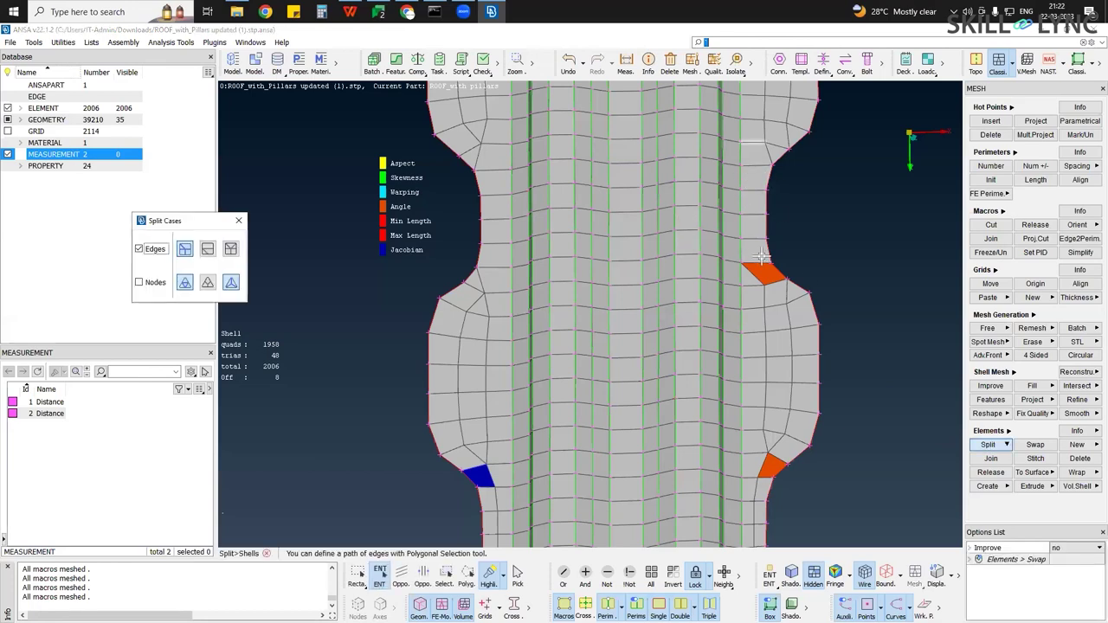
middle_click(769, 159)
left_click(754, 275)
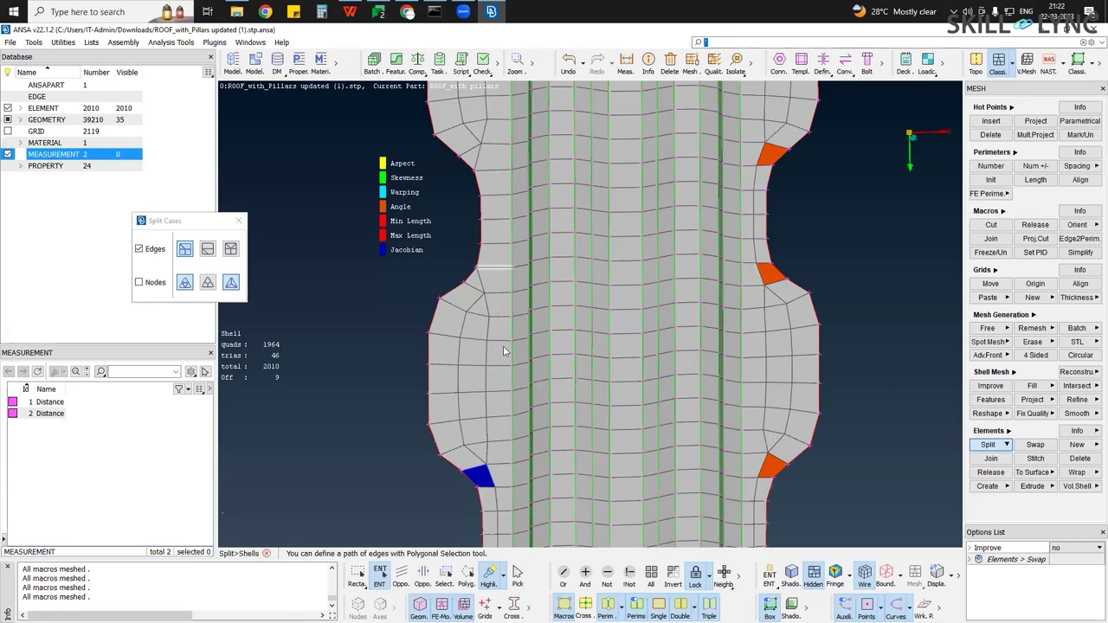
middle_click_drag(502, 289, 504, 351, "ctrl")
left_click_drag(504, 348, 490, 219)
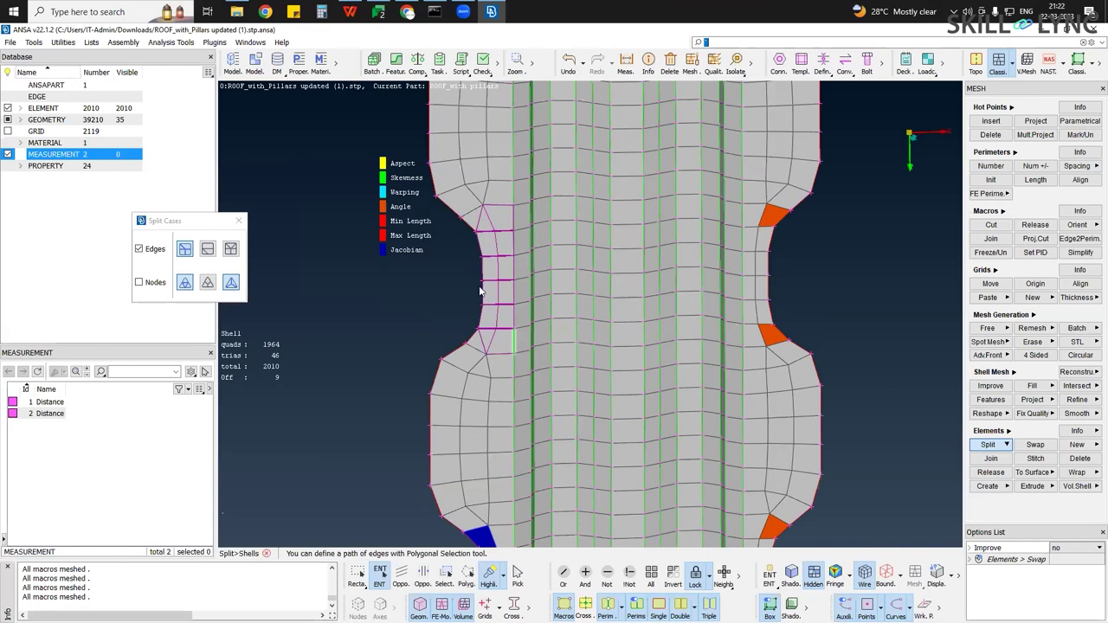
left_click(474, 358)
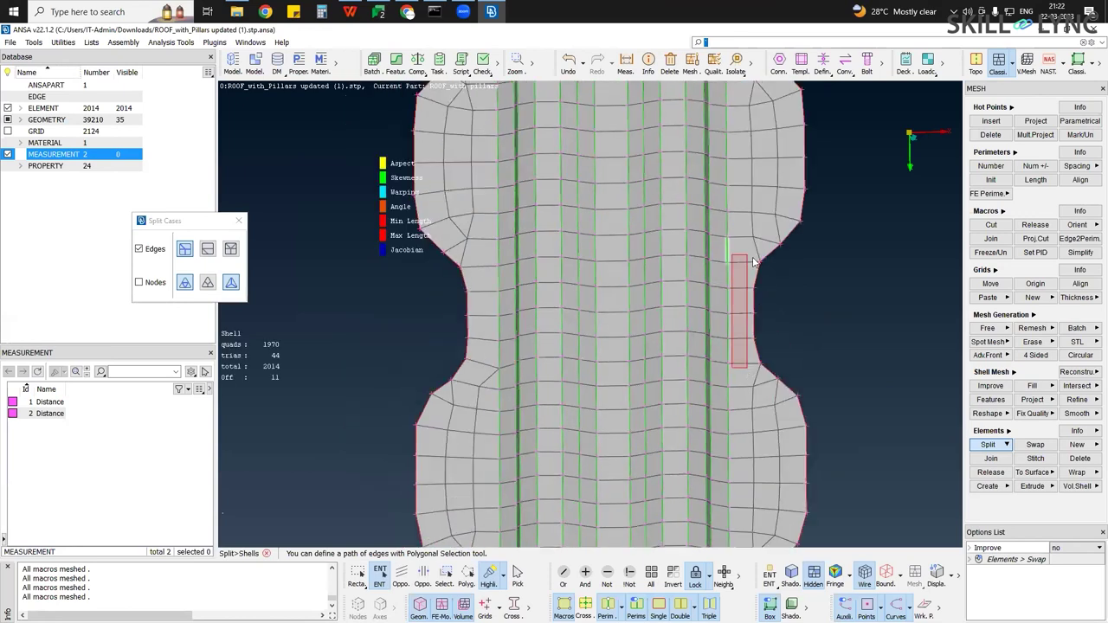
Split the edge columns of shells on both sides of the fourth scallop notch and merge their end triangles into quads
left_click_drag(752, 257, 755, 249)
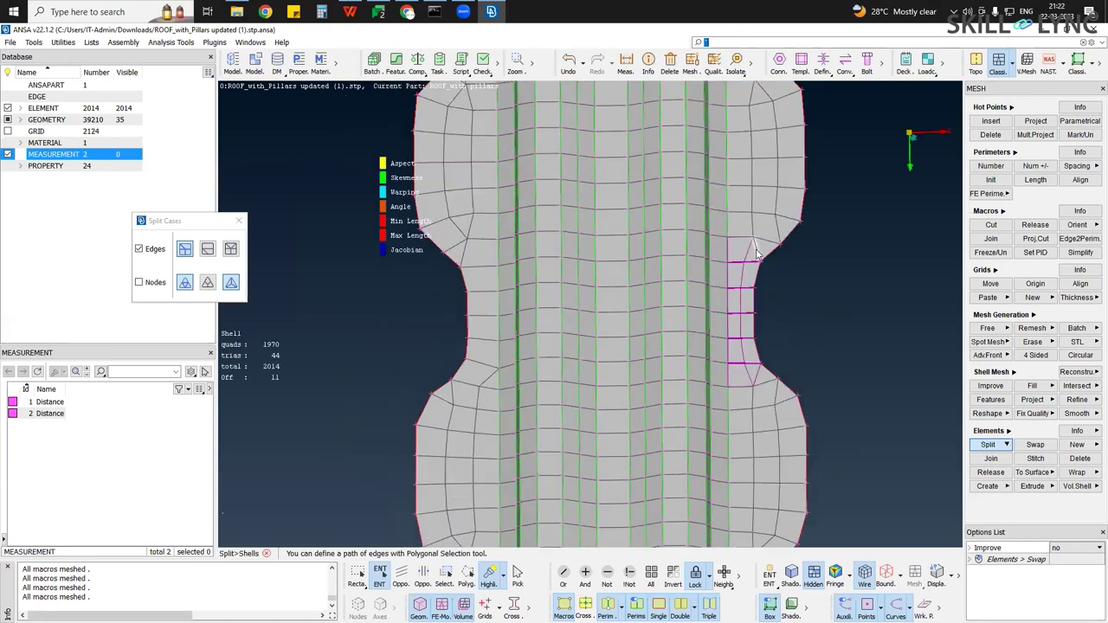
middle_click(756, 253)
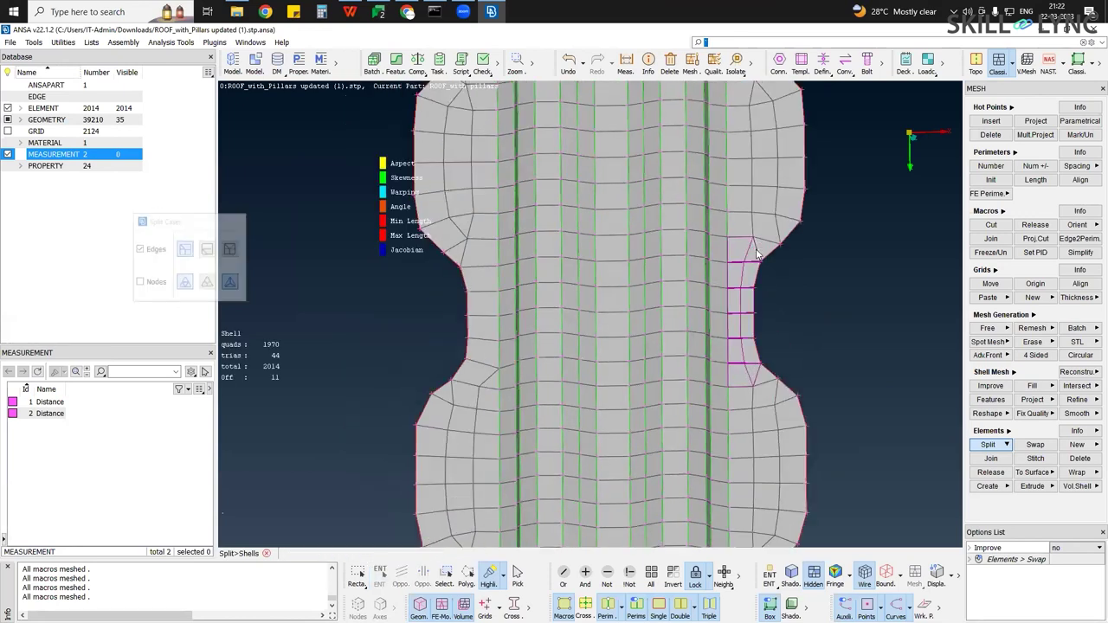
left_click(742, 362)
left_click(756, 378)
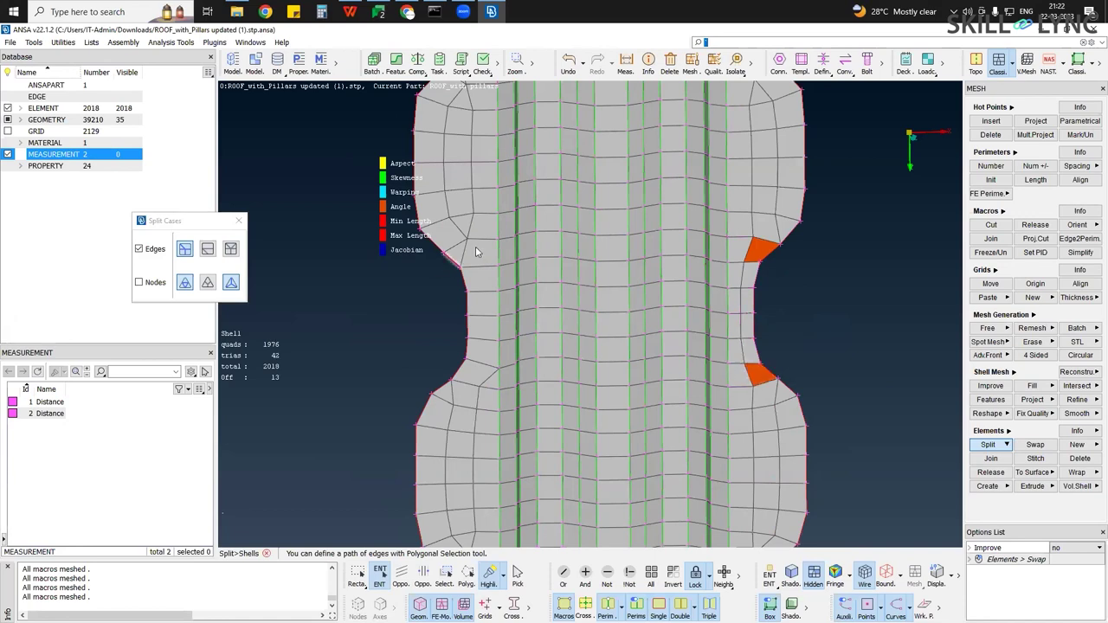
left_click(494, 372)
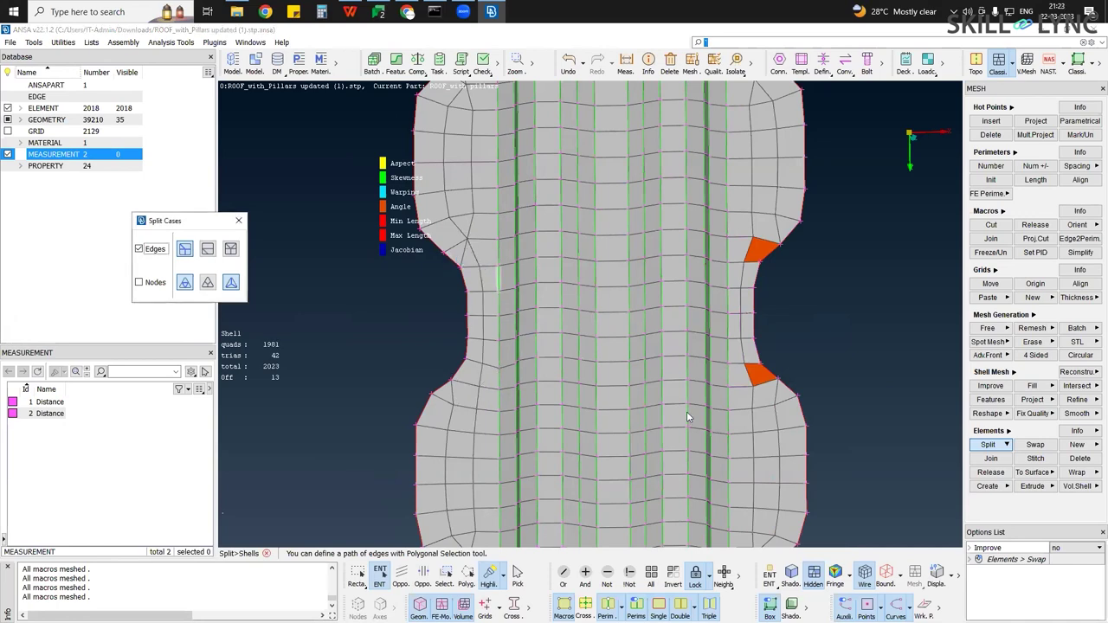
left_click(776, 394)
left_click(777, 229)
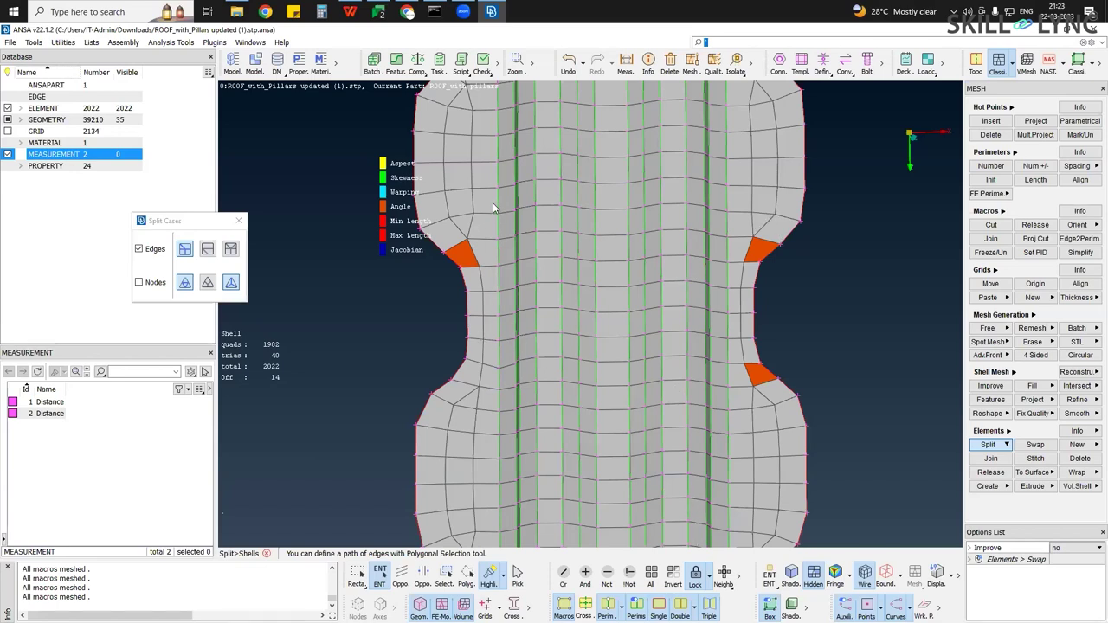
Split the column of shells along the left edge of the fifth scallop notch and merge its end triangles into quads
middle_click_drag(492, 208, 500, 460, "ctrl")
left_click(480, 334)
left_click(488, 308)
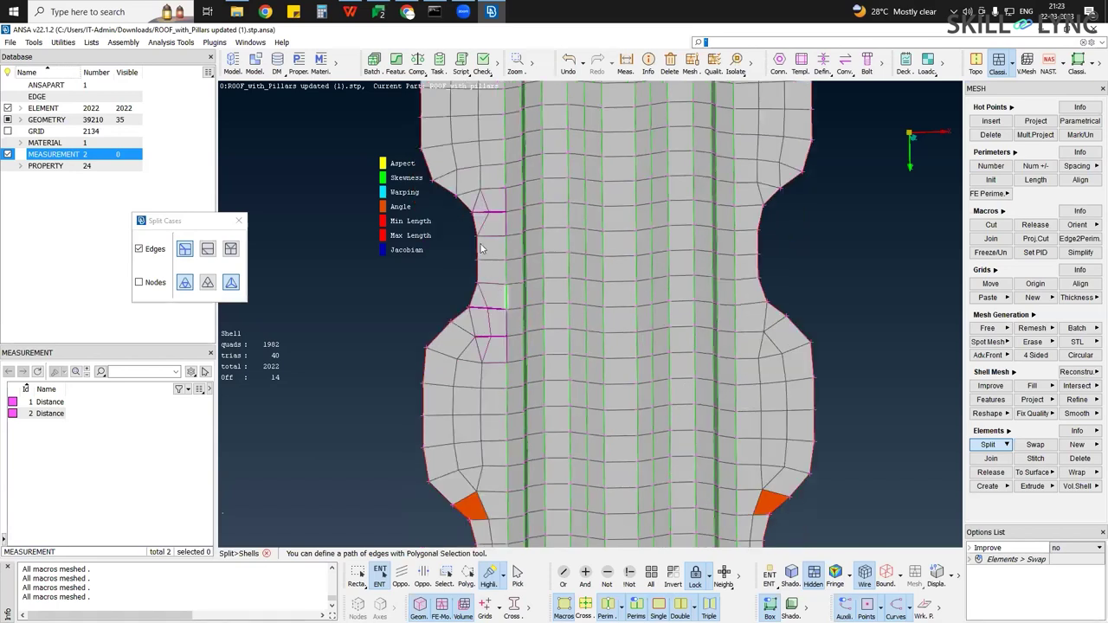
left_click(496, 284)
left_click(492, 260)
left_click(491, 235)
middle_click(474, 198)
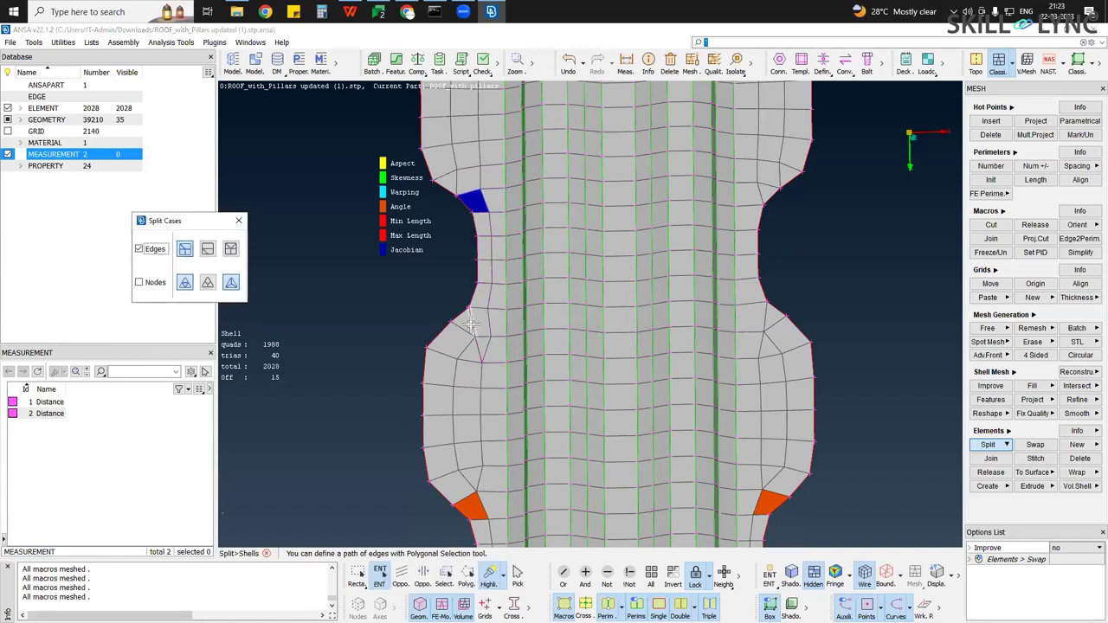
right_click(478, 350)
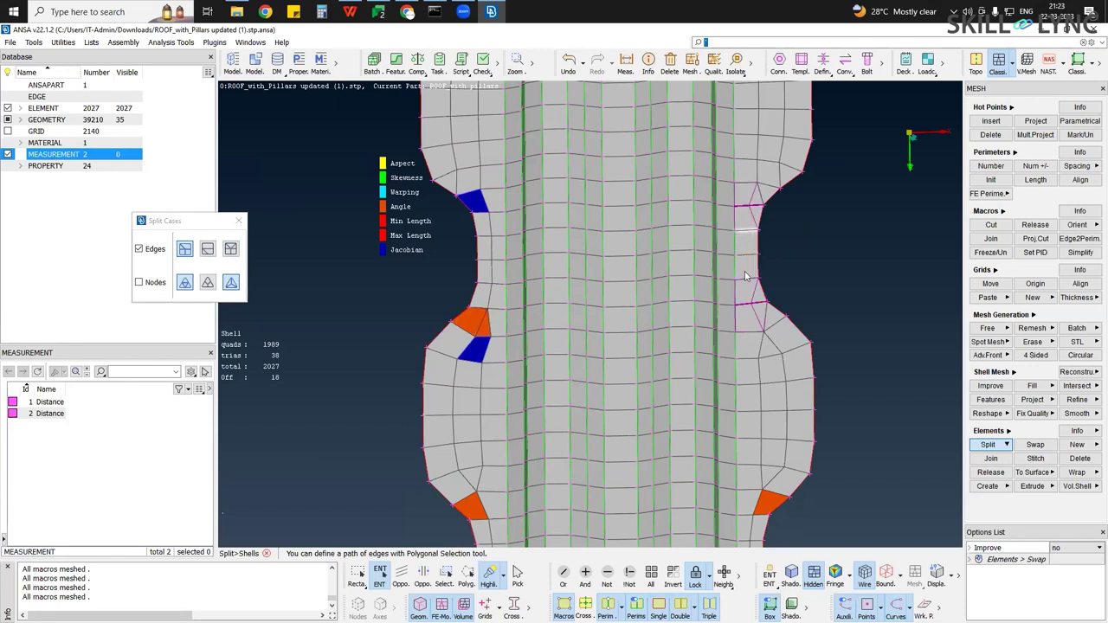
Split the column of shells along the right edge of the fifth scallop notch and merge its end triangles into quads
left_click(753, 226)
middle_click(758, 197)
right_click(764, 316)
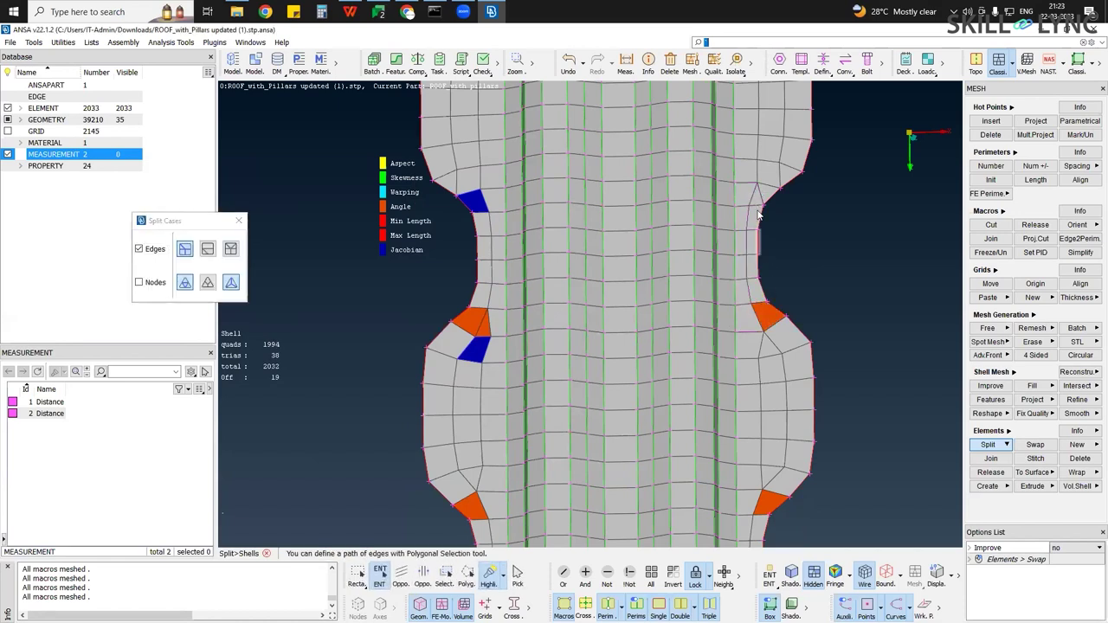
right_click(760, 195)
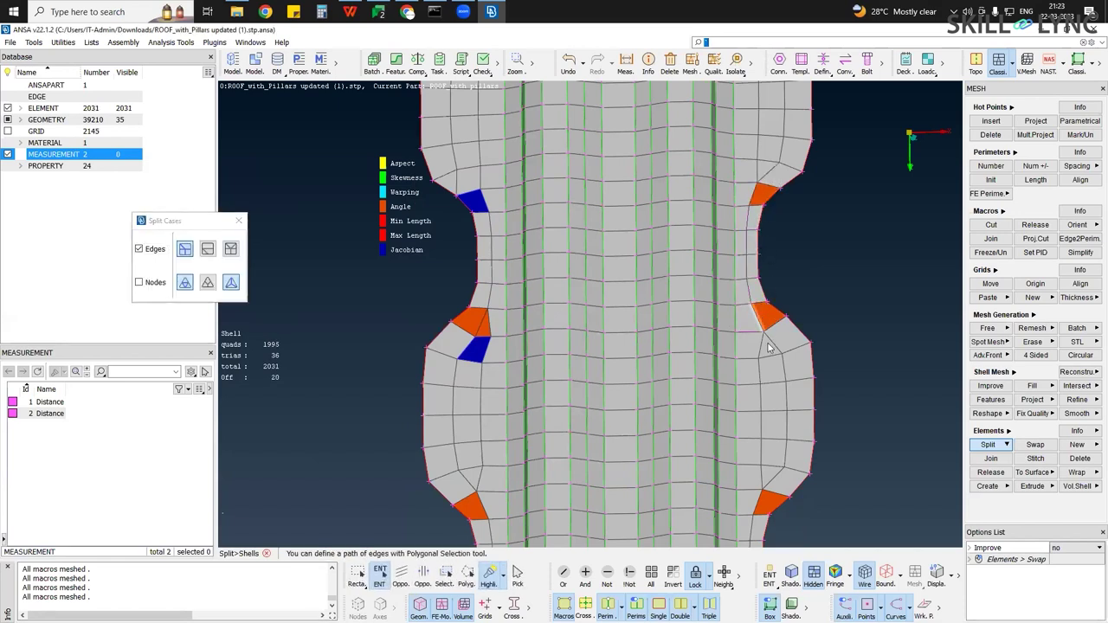
Merge the triangles at the sixth scallop notch's lower left corner, split its left edge column of shells and merge the end triangles
middle_click_drag(709, 318, 726, 418, "ctrl")
middle_click_drag(483, 294, 481, 478, "ctrl")
right_click(486, 291)
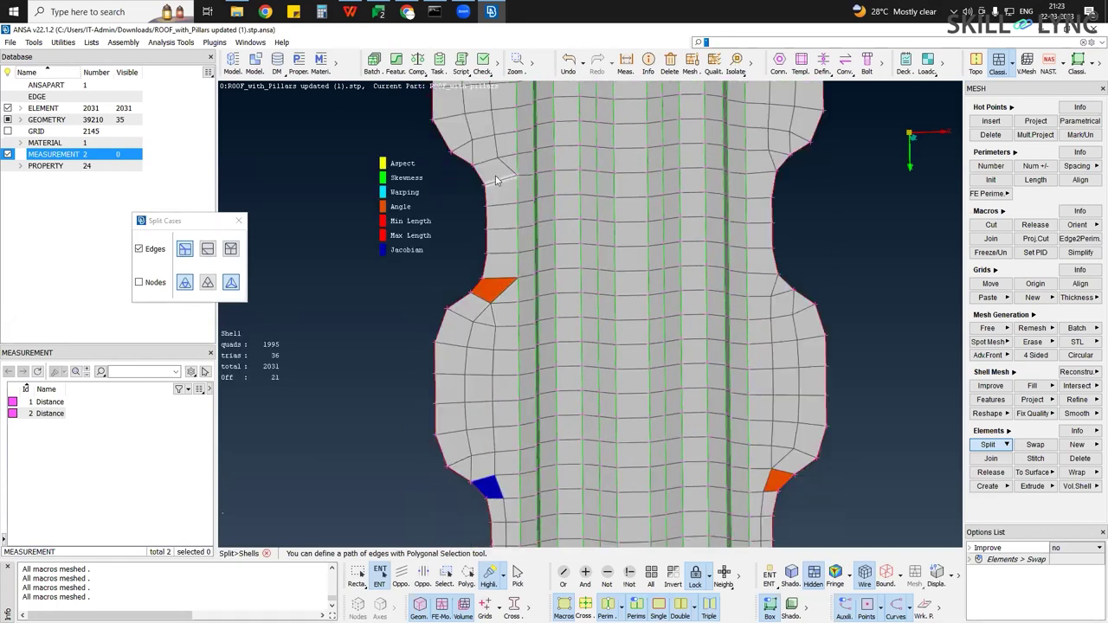
left_click(509, 294)
middle_click(505, 171)
right_click(489, 176)
left_click(489, 174)
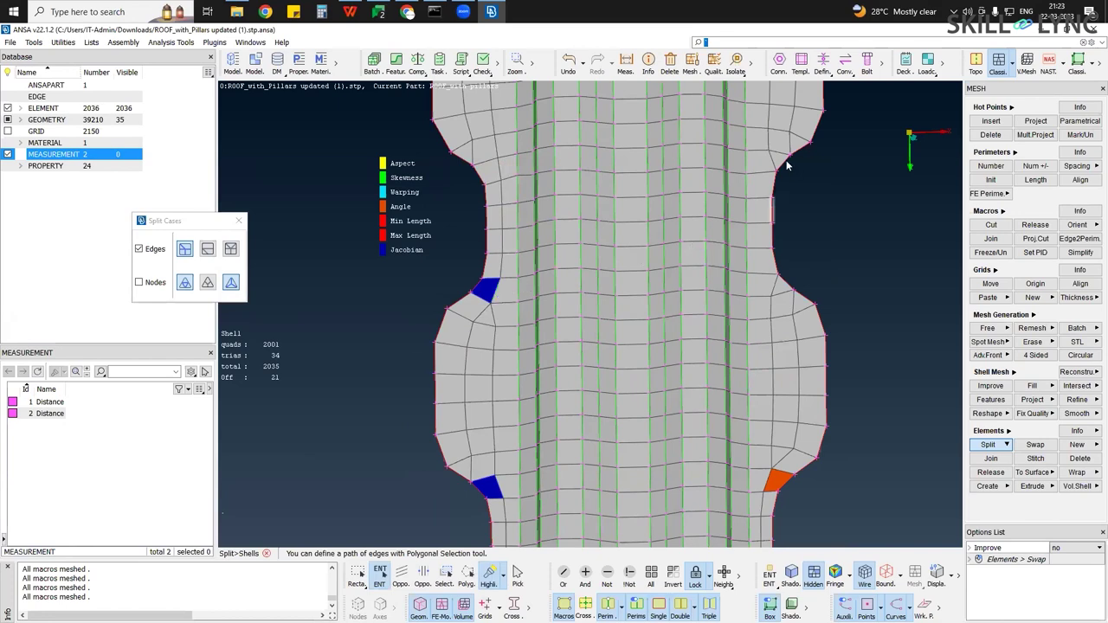
Split the column of shells along the right edge of the sixth scallop notch and merge its end triangles into quads
left_click(767, 277)
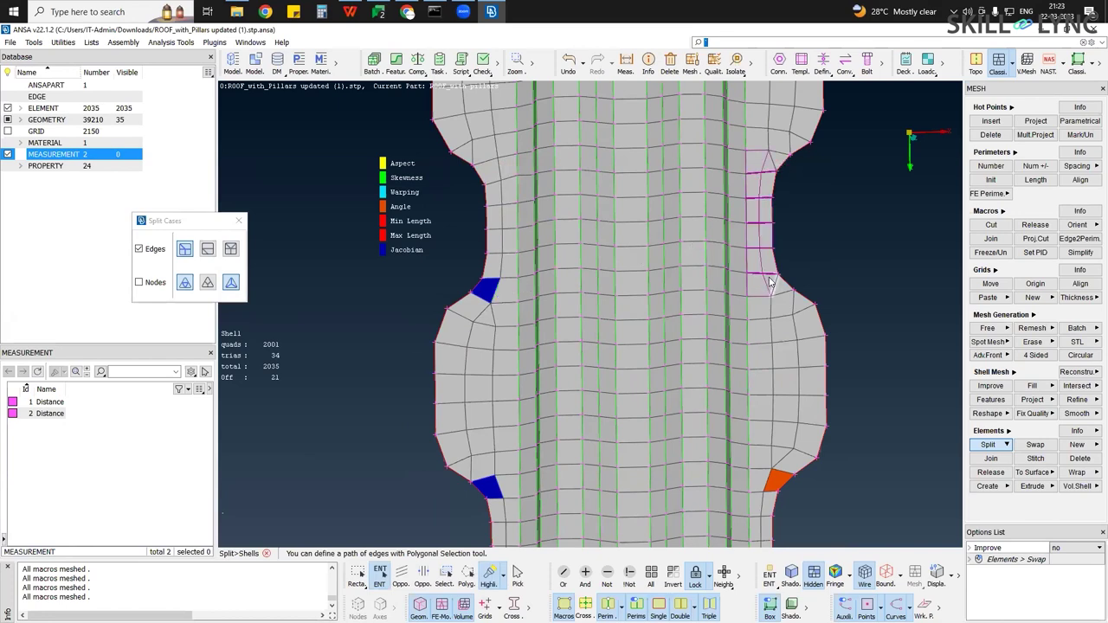
middle_click(772, 278)
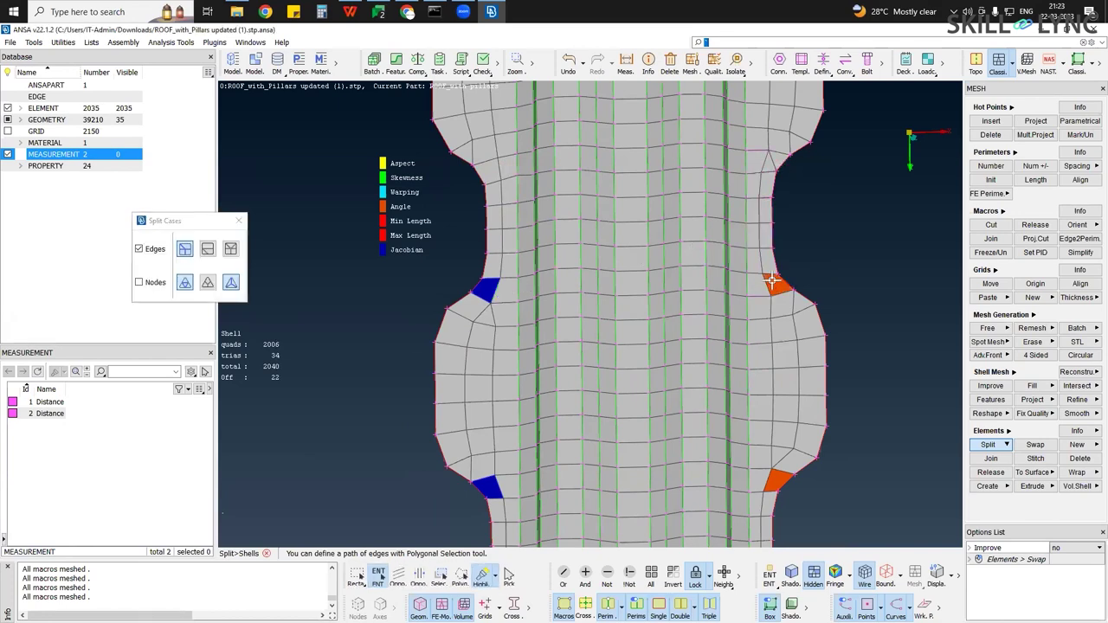
right_click(775, 164)
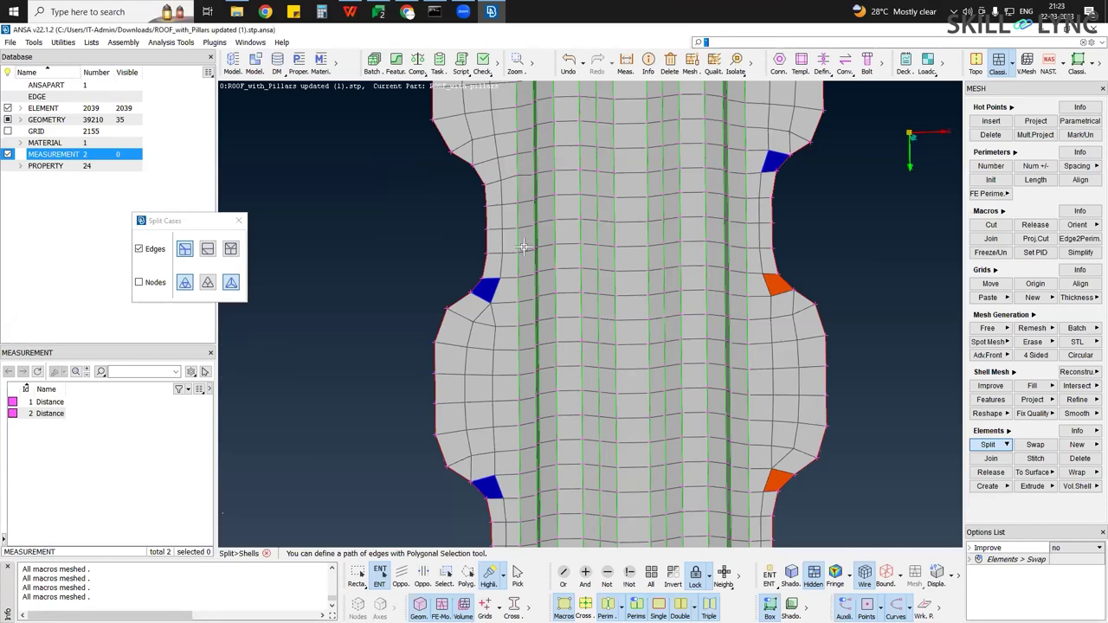
Split the column of shells along the left edge of the topmost scallop notch near the pillar's upper end
middle_click_drag(448, 190, 459, 367, "ctrl")
scroll(527, 333, "down", 2)
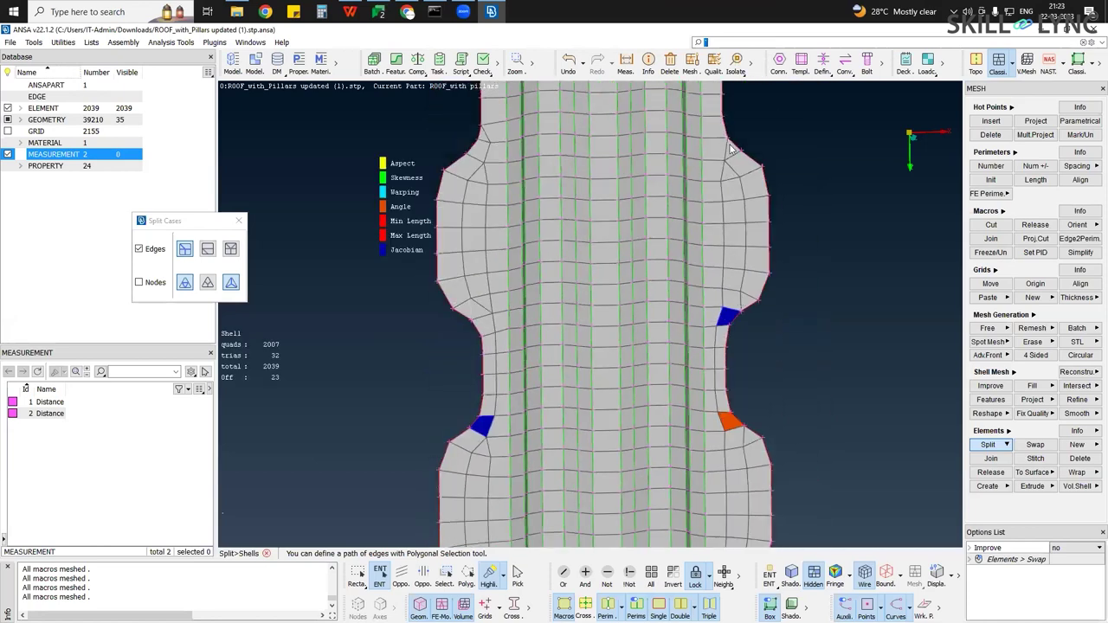
middle_click_drag(521, 151, 530, 295, "ctrl")
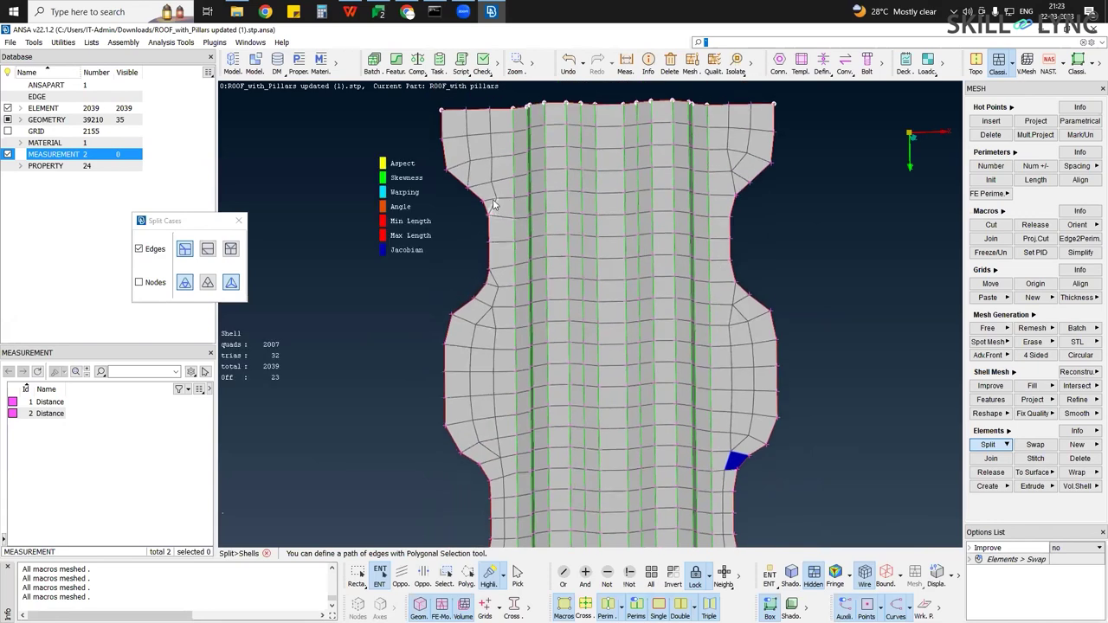
left_click_drag(510, 275, 490, 204)
middle_click(492, 209)
Split the column of shells along the right edge of the topmost scallop notch and merge its end triangles into quads
left_click(729, 196)
right_click_drag(712, 226, 747, 266)
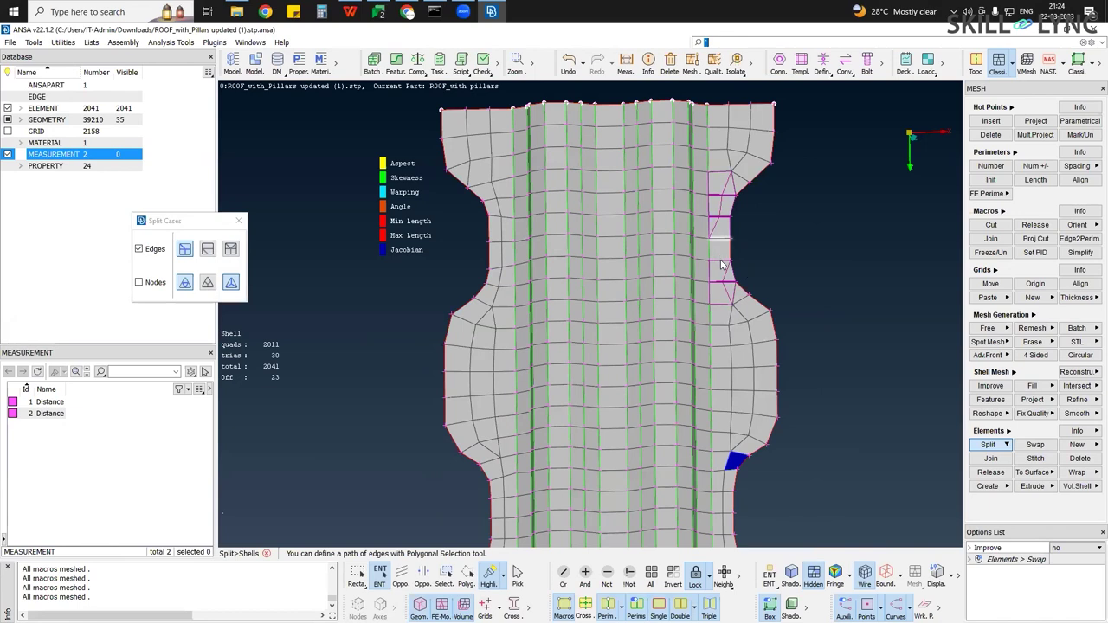
left_click_drag(725, 272, 732, 297)
middle_click(733, 287)
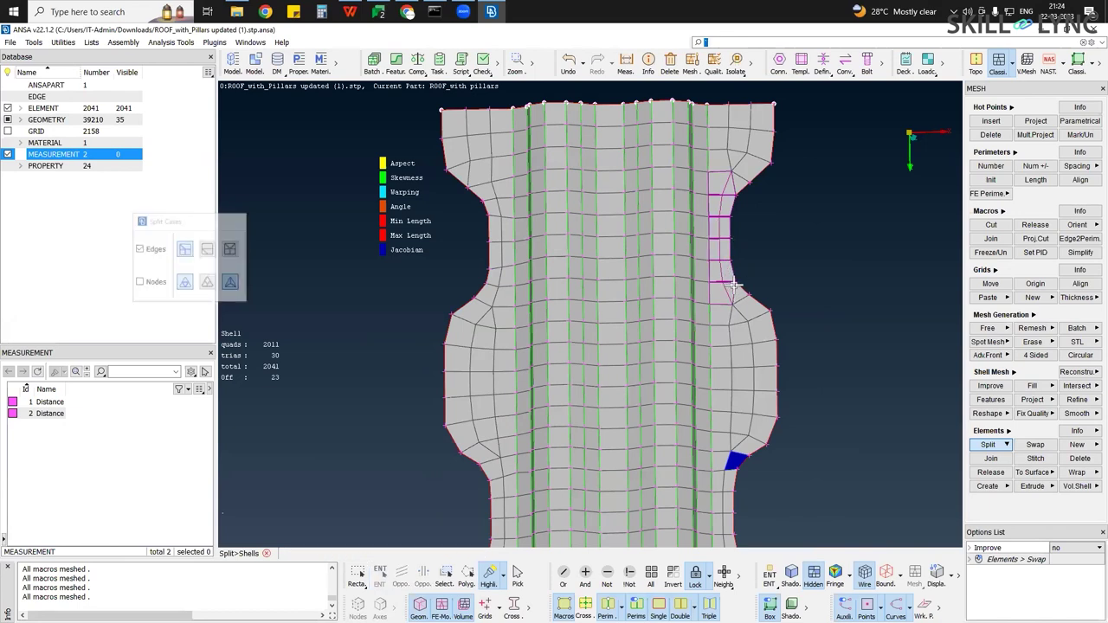
right_click(730, 189)
Examine the shells flagged for angle and Jacobian at the notch corners along the whole pillar
middle_click_drag(498, 224, 519, 385, "ctrl")
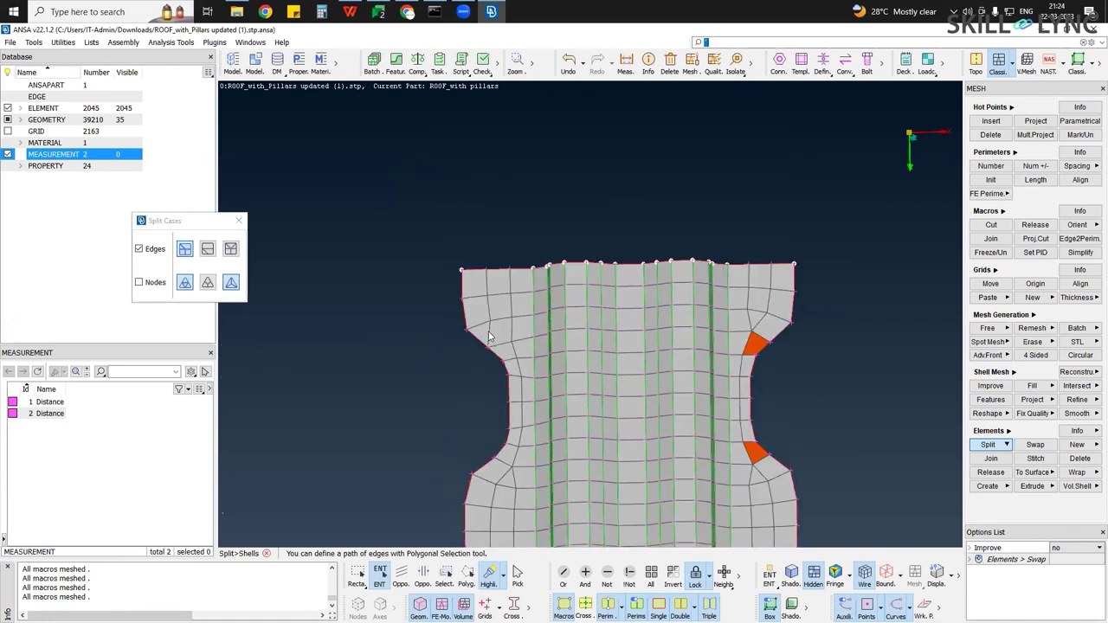
scroll(694, 234, "down", 1)
middle_click_drag(607, 389, 578, 279, "ctrl")
scroll(556, 425, "down", 1)
scroll(555, 424, "down", 6)
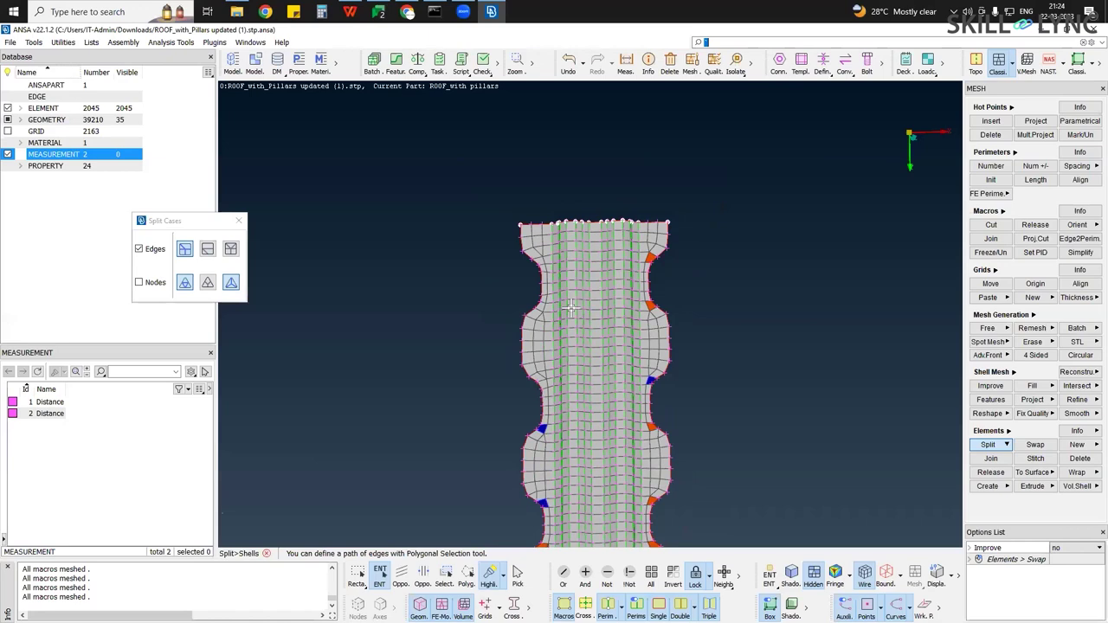
middle_click_drag(625, 272, 626, 265, "ctrl")
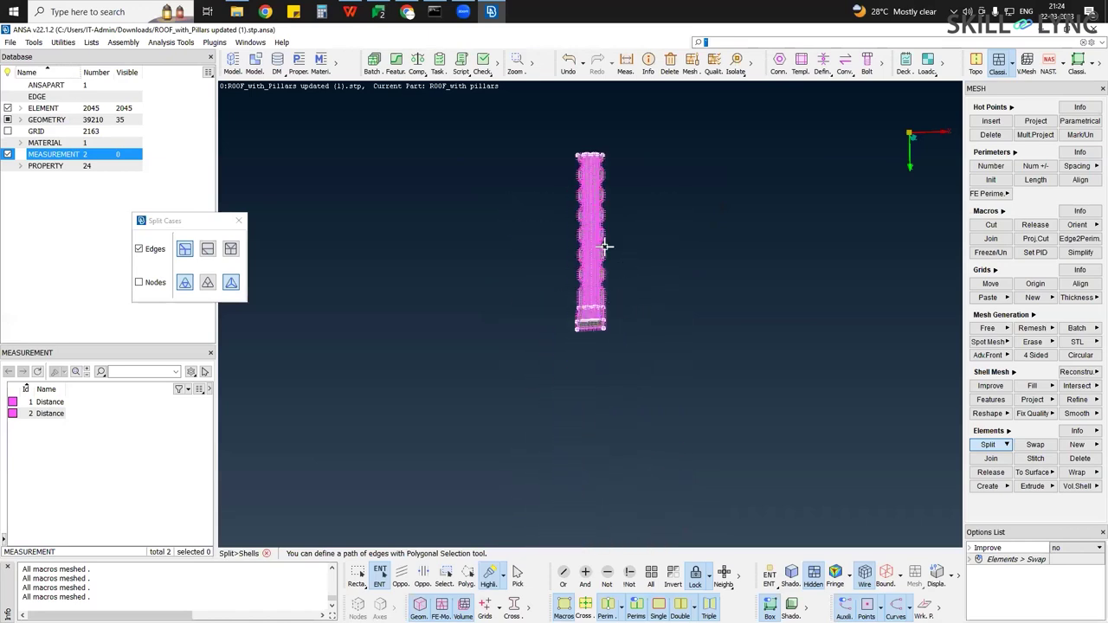
scroll(516, 399, "up", 3)
scroll(582, 421, "up", 2)
scroll(581, 422, "up", 6)
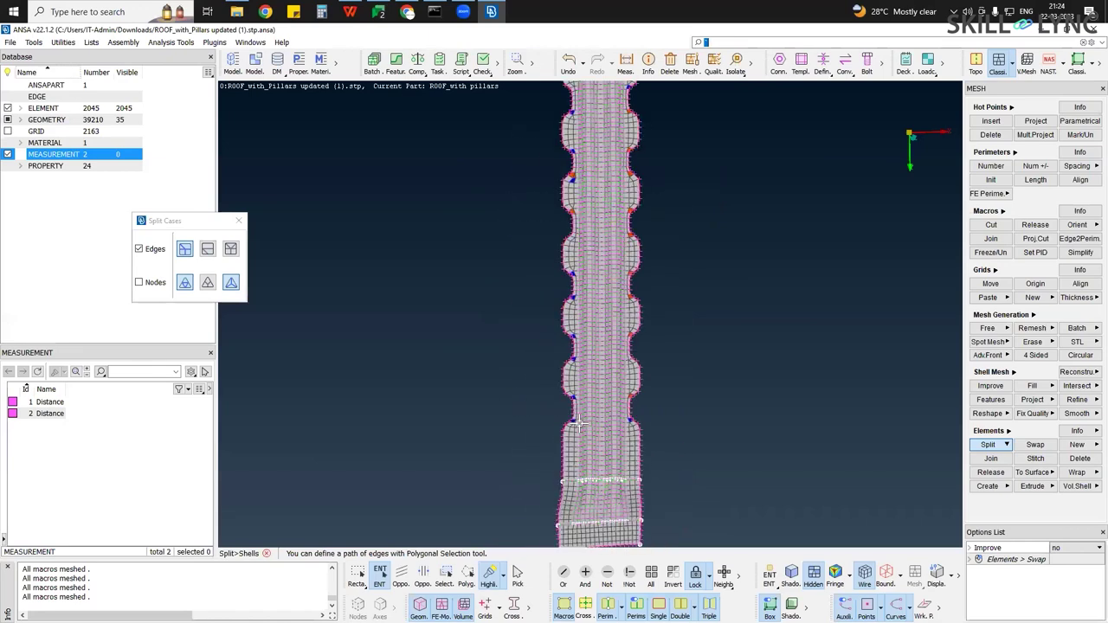
scroll(585, 329, "down", 5)
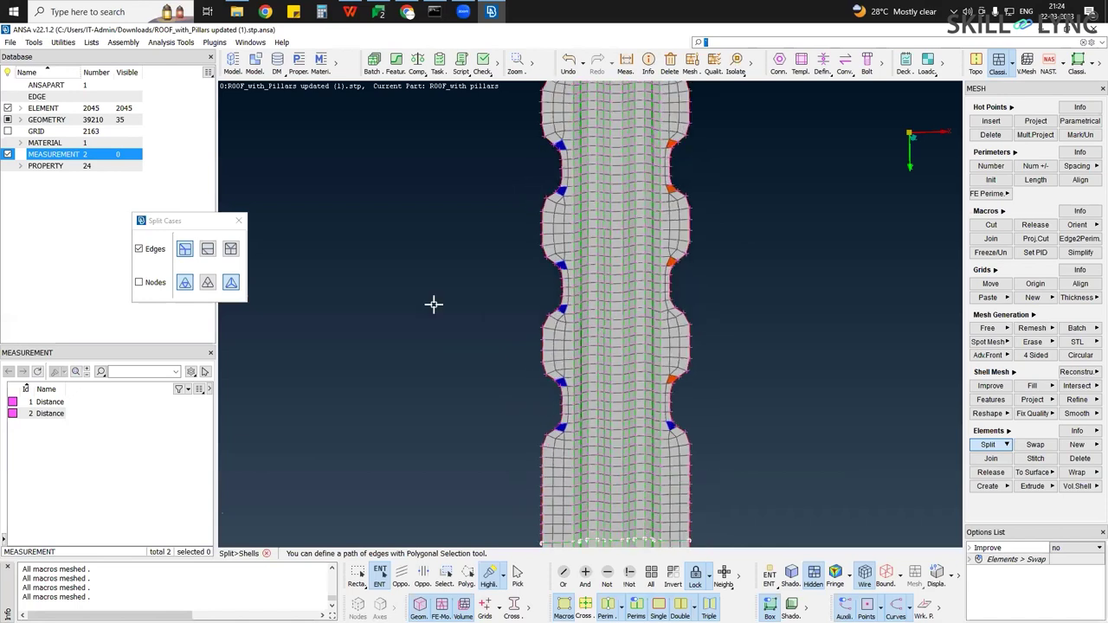
Smooth the visible shell mesh of the whole pillar with the fix quality option and accept the result
middle_click_drag(1090, 386, 1081, 432, "ctrl")
left_click(1078, 414)
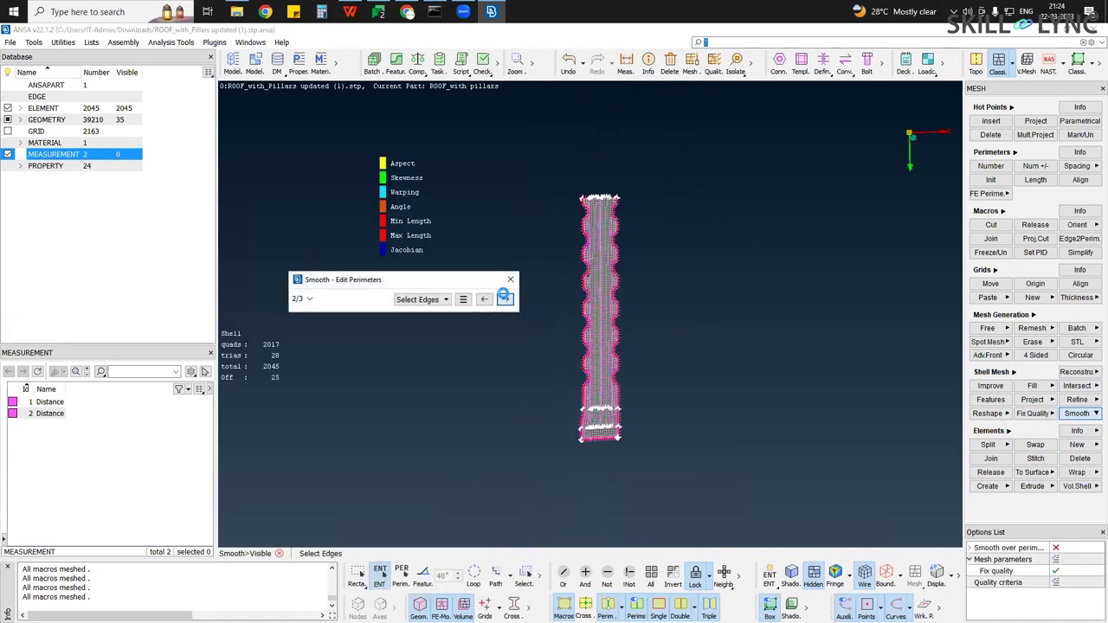
right_click_drag(591, 258, 640, 258, "ctrl")
middle_click_drag(617, 104, 589, 95, "ctrl")
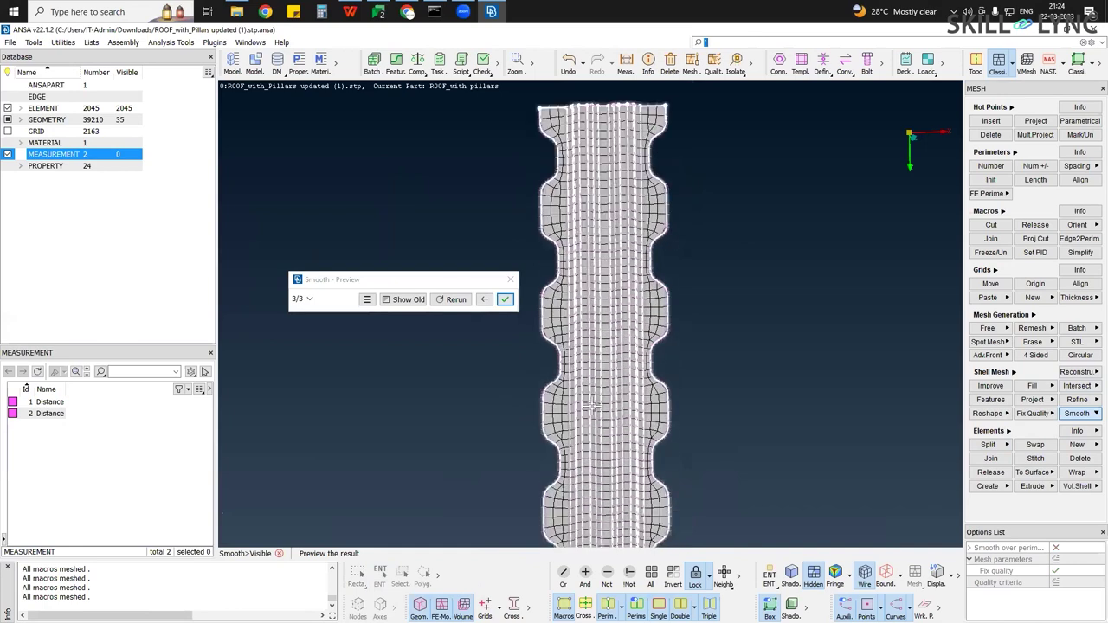
middle_click_drag(543, 373, 545, 232, "ctrl")
left_click(506, 299)
Examine the smoothed mesh along both scalloped edges and orient the whole pillar horizontally
middle_click_drag(718, 377, 727, 154, "ctrl")
middle_click_drag(747, 335, 752, 317, "ctrl")
middle_click_drag(684, 478, 686, 543, "ctrl")
middle_click_drag(567, 405, 585, 502, "ctrl")
mouse_move(626, 114)
middle_mouse_down("ctrl")
mouse_move(597, 166)
mouse_move(568, 307)
middle_mouse_up("ctrl")
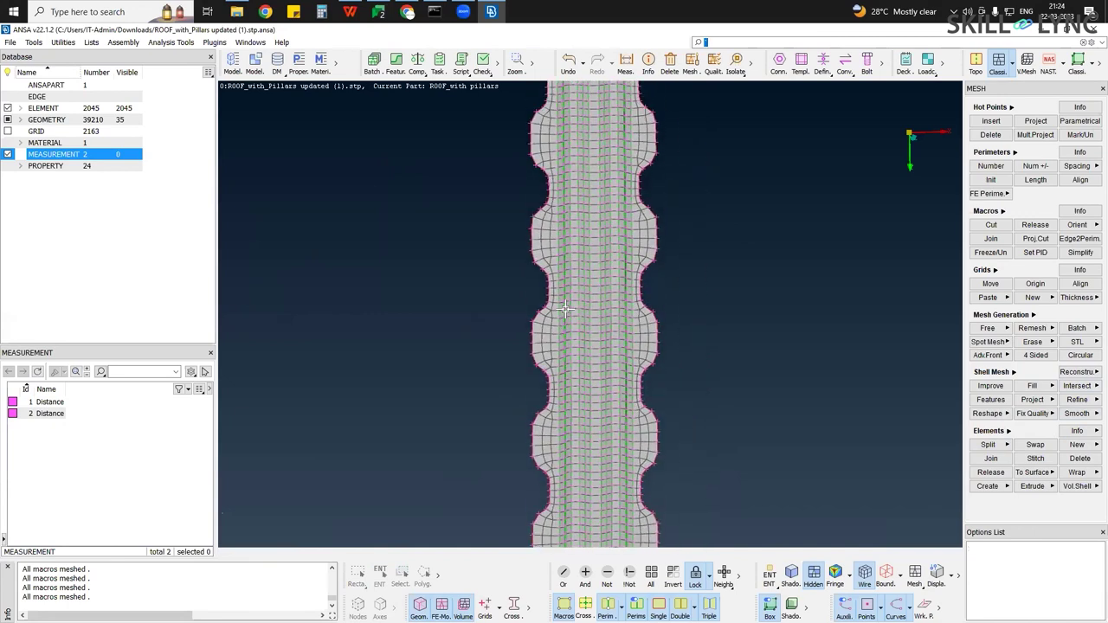
middle_click_drag(715, 319, 712, 355, "ctrl")
right_click_drag(712, 355, 620, 354, "ctrl")
right_click_drag(663, 452, 606, 455, "ctrl")
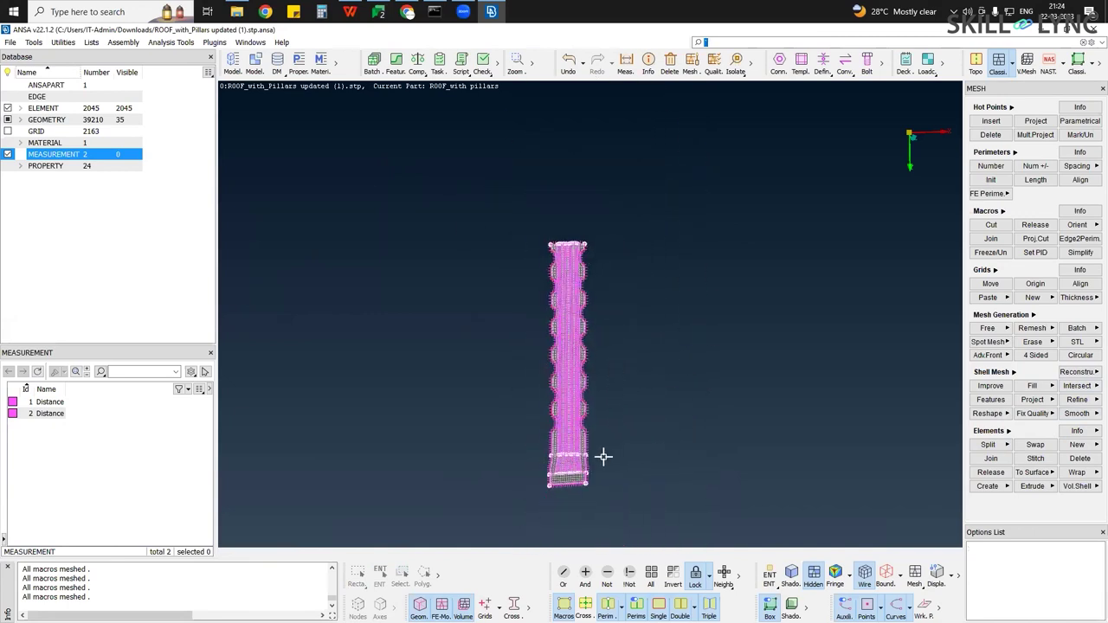
left_click_drag(630, 253, 576, 268, "ctrl")
right_click_drag(576, 267, 829, 277, "ctrl")
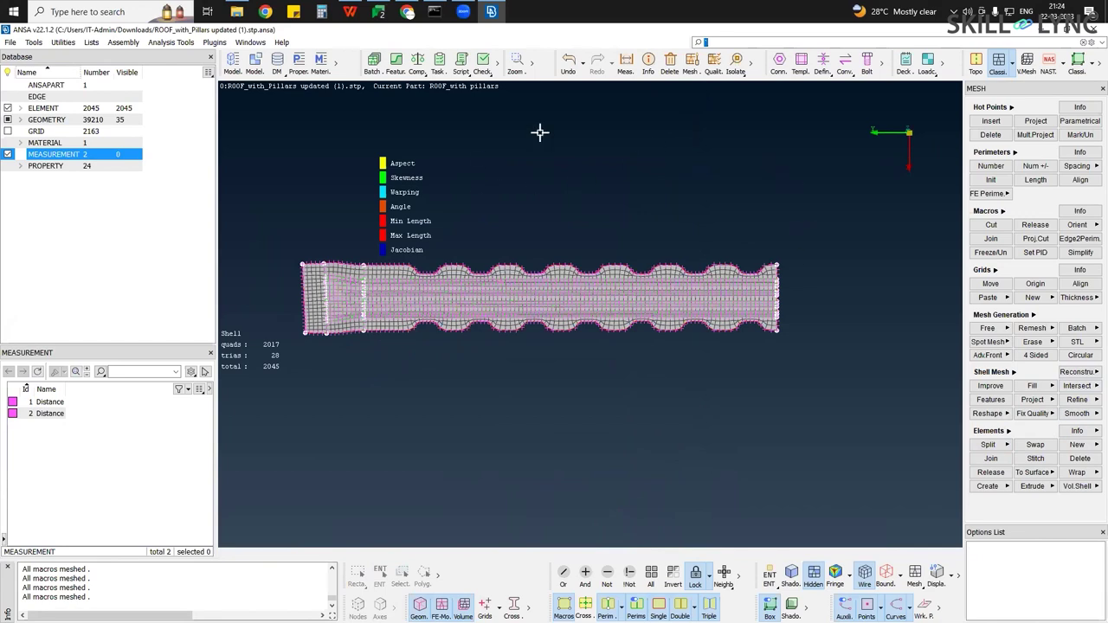
left_click(751, 63)
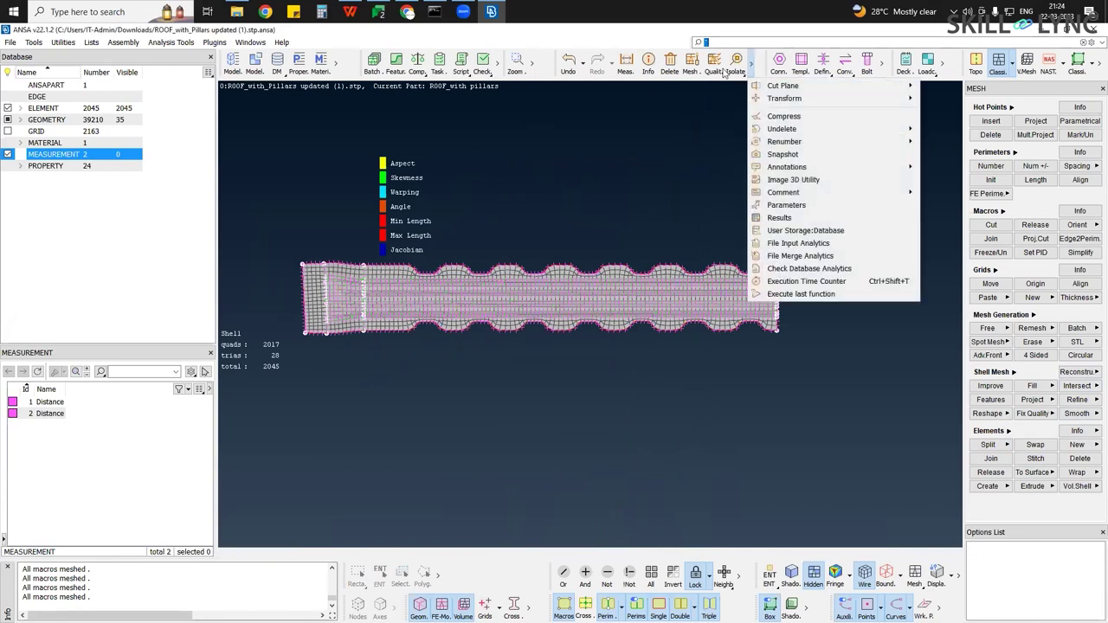
left_click(664, 75)
right_click(758, 77)
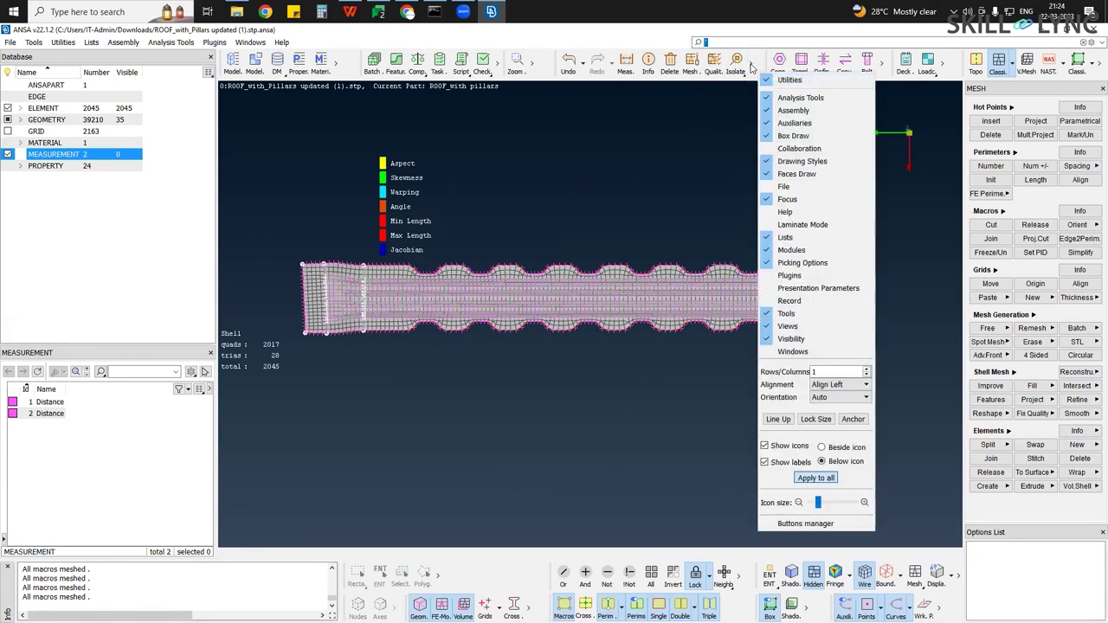
right_click(948, 75)
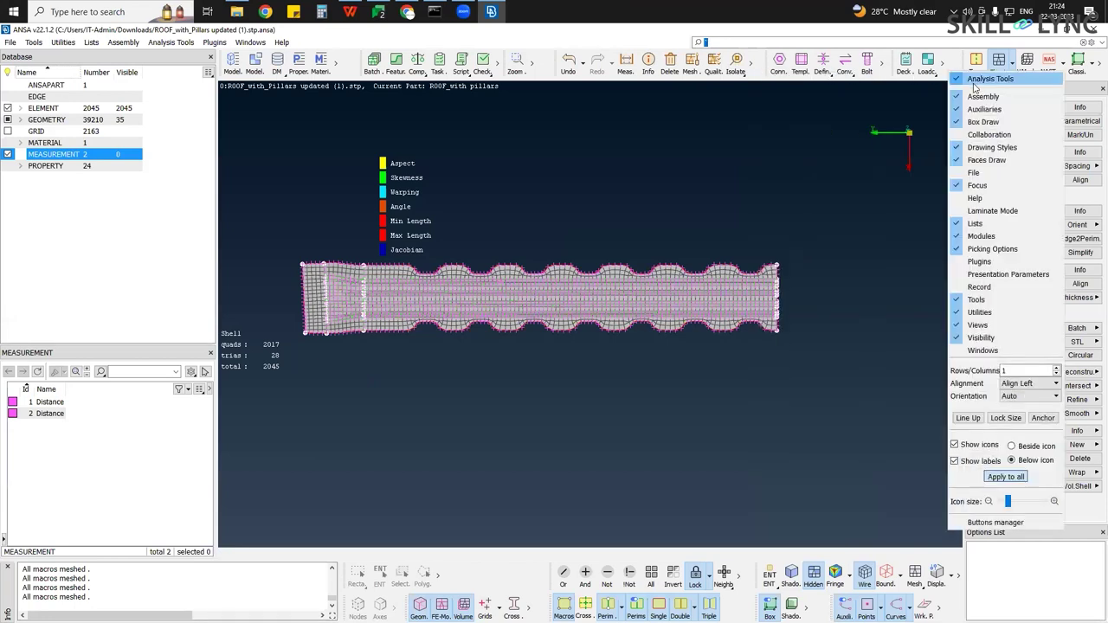
right_click(869, 75)
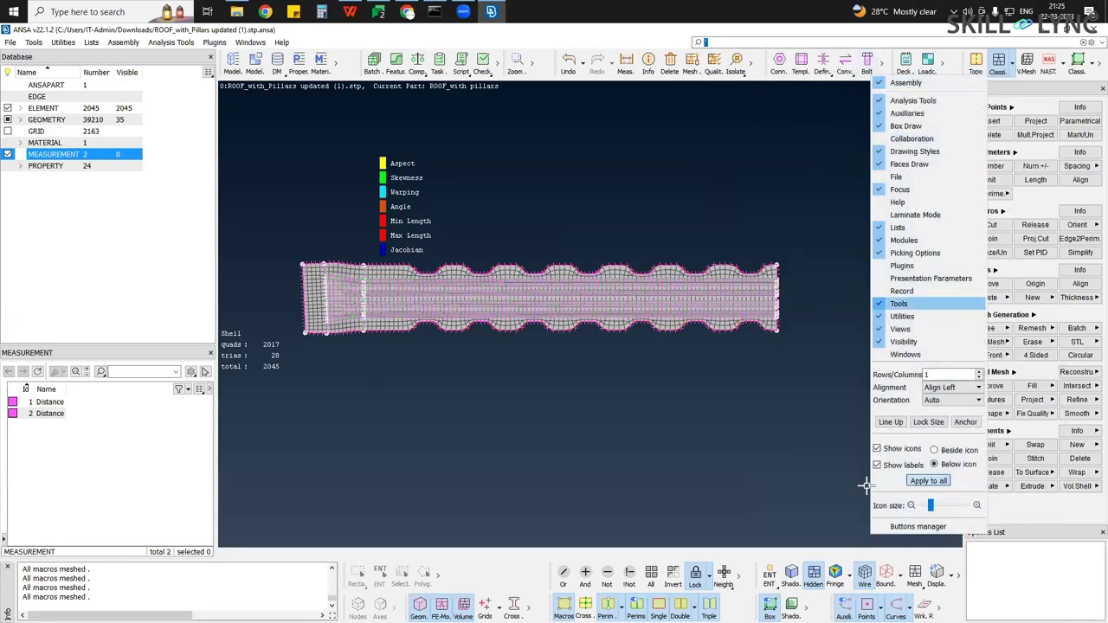
left_click(735, 600)
right_click(736, 605)
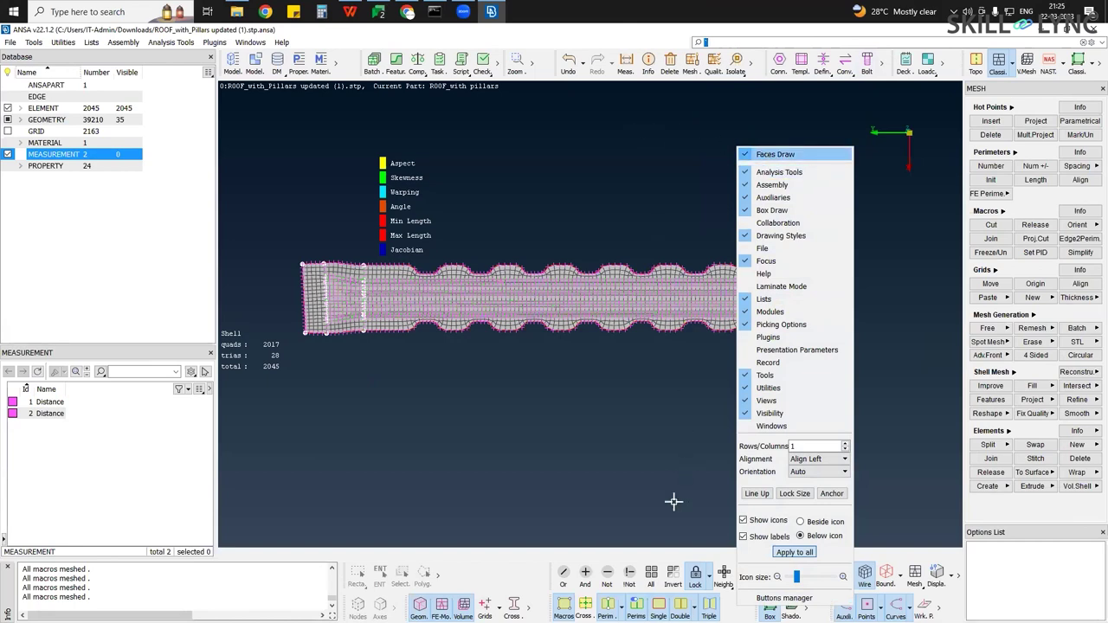
left_click(685, 468)
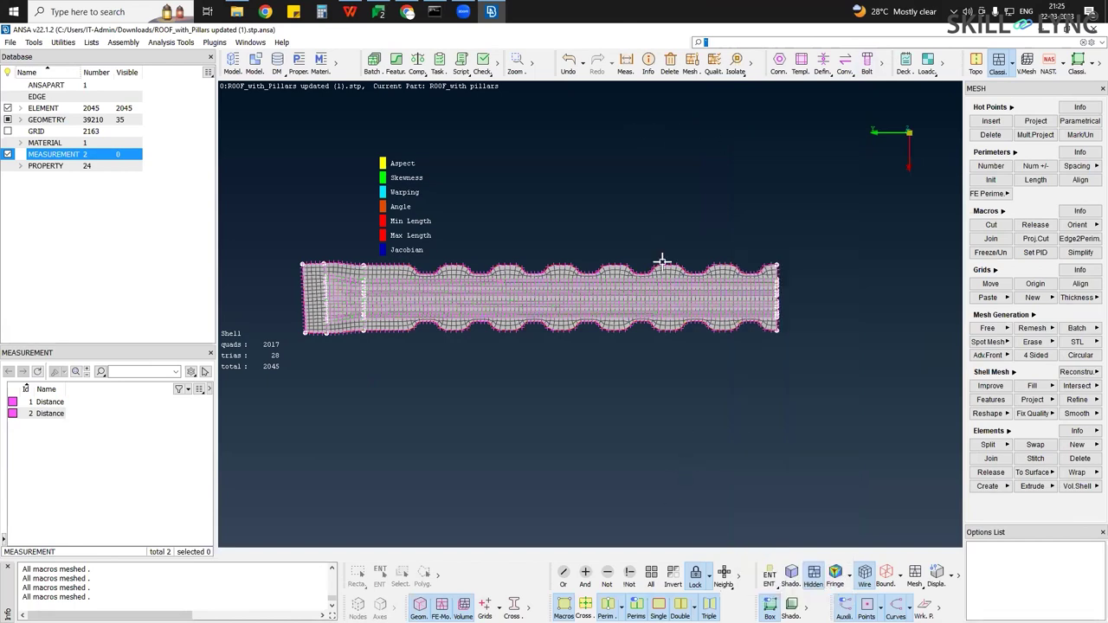
right_click(756, 70)
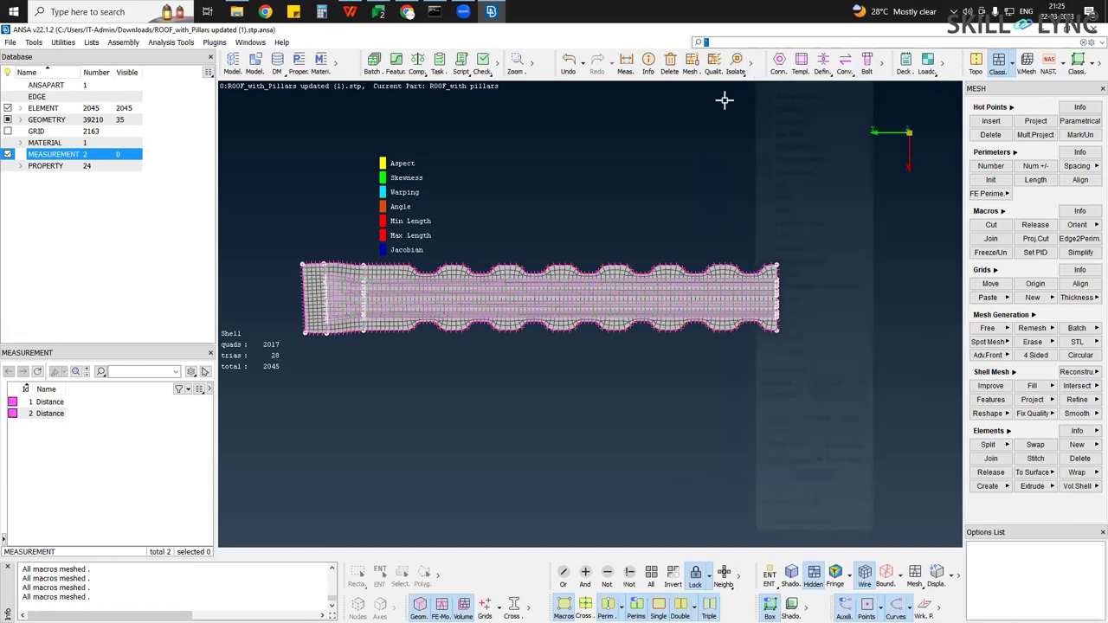
left_click(731, 95)
Try to copy the whole pillar by symmetry about the default symmetry plane, with no PID offset and in the same part
left_click(750, 76)
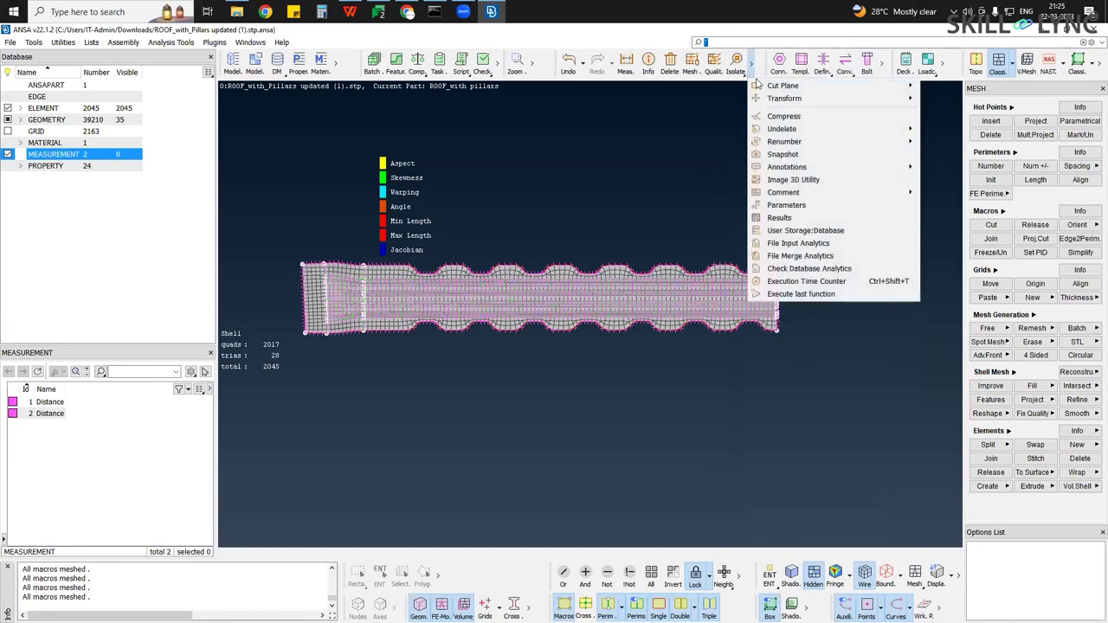
mouse_move(877, 98)
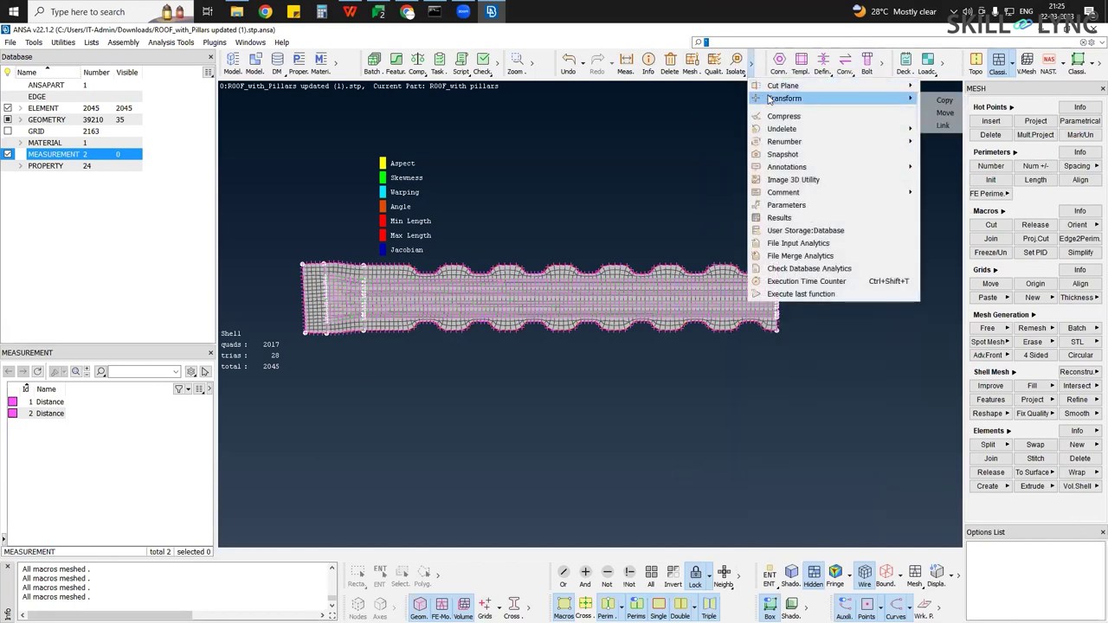
left_click(944, 101)
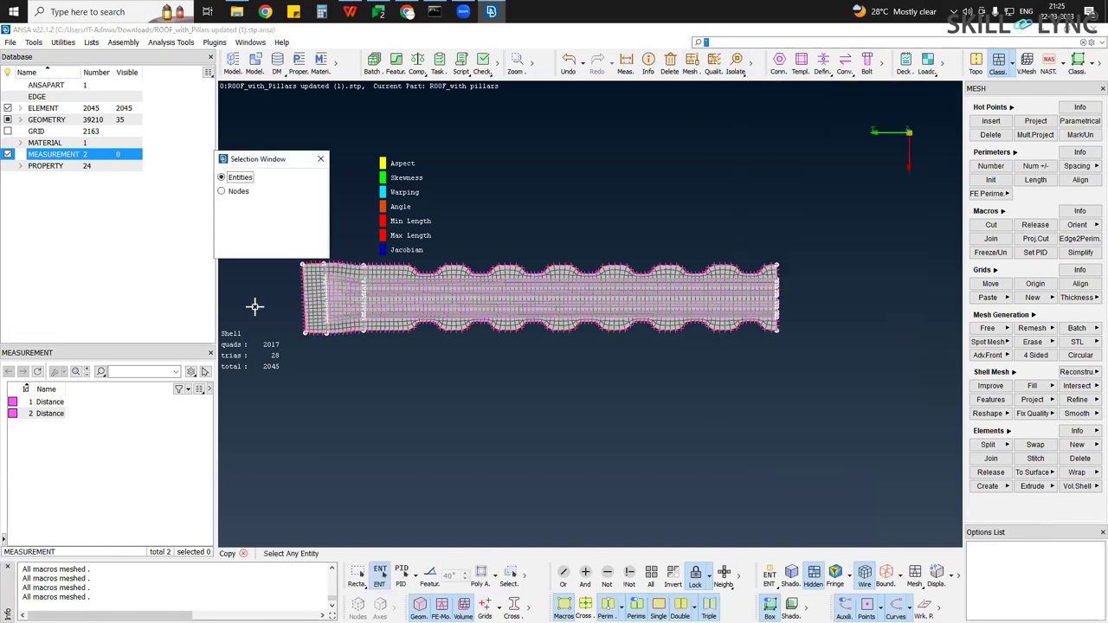
middle_click_drag(814, 328, 781, 369, "ctrl")
middle_click_drag(505, 402, 614, 375, "ctrl")
left_click_drag(289, 269, 861, 447)
middle_click(497, 242)
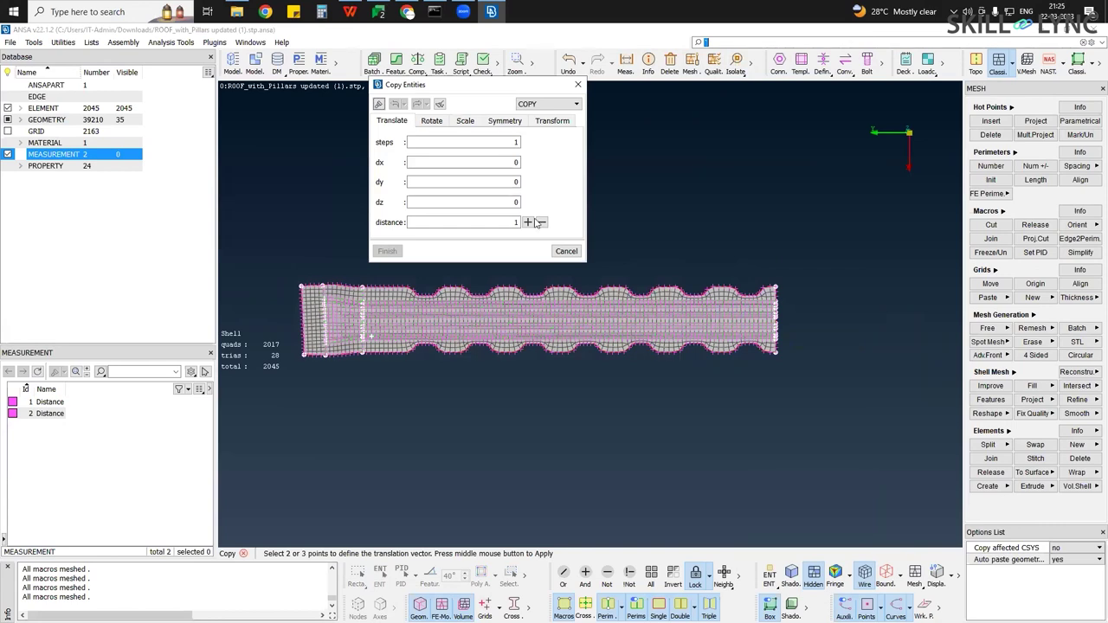
left_click(505, 121)
left_click(565, 228)
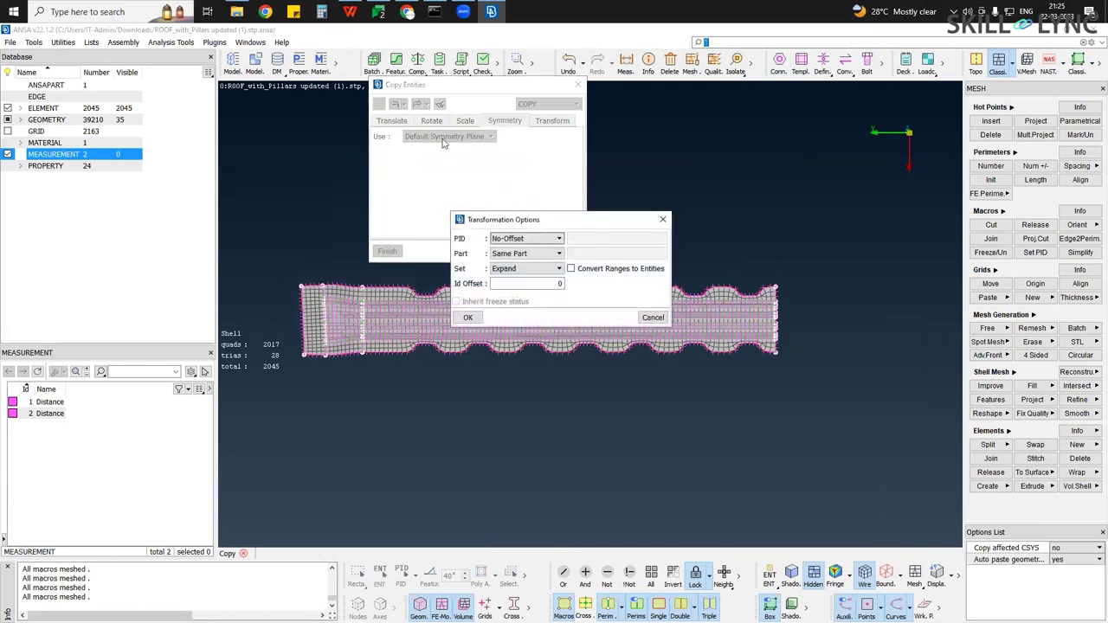
left_click(468, 317)
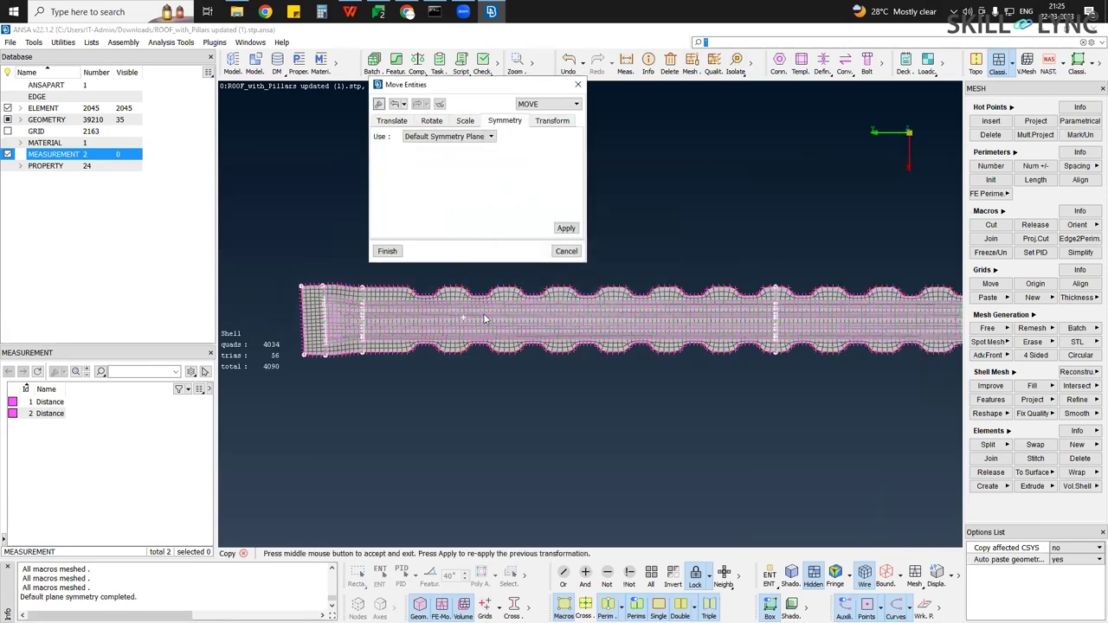
Examine the mirrored pillar mesh at the symmetry plane and along the scalloped edges to its far end
middle_click_drag(718, 315, 477, 307, "ctrl")
right_click_drag(510, 307, 487, 435, "ctrl")
scroll(425, 344, "up", 5)
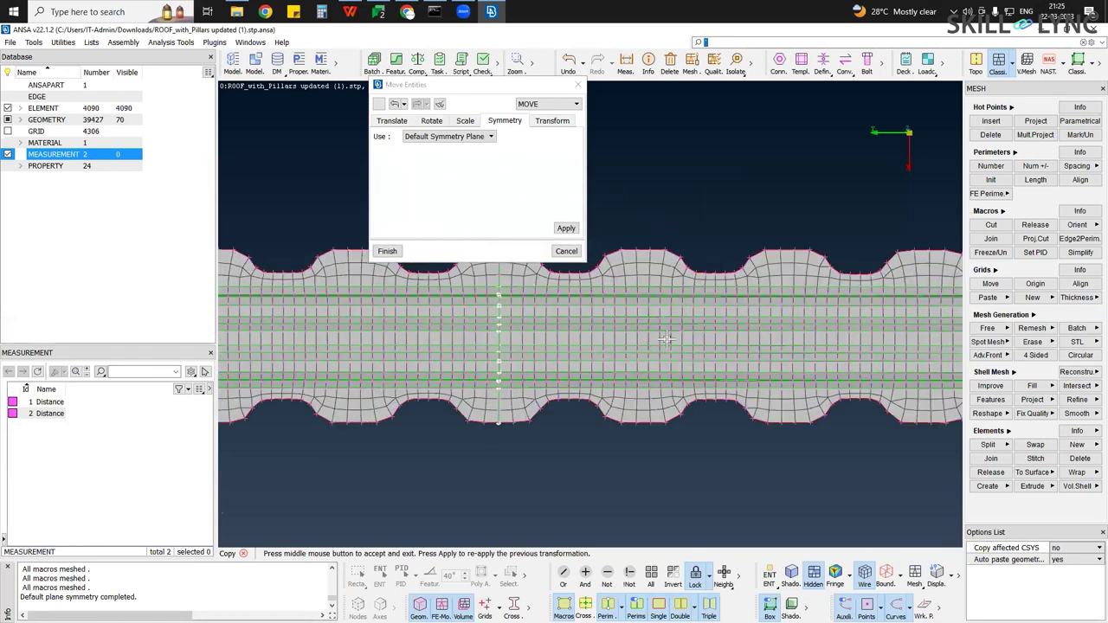
middle_click_drag(788, 355, 775, 432, "ctrl")
middle_click_drag(763, 306, 739, 327, "ctrl")
middle_click_drag(865, 454, 776, 373, "ctrl")
scroll(784, 357, "down", 3)
scroll(397, 351, "down", 1)
middle_click_drag(678, 339, 425, 343, "ctrl")
middle_click_drag(852, 330, 575, 306, "ctrl")
scroll(568, 266, "down", 1)
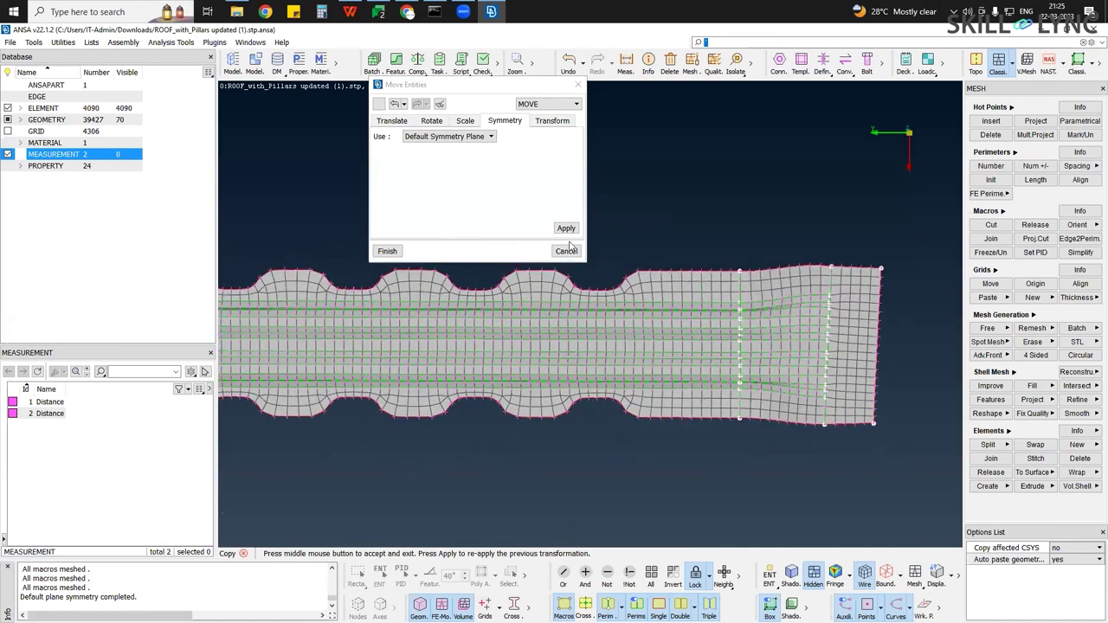
middle_click_drag(380, 303, 780, 325, "ctrl")
middle_click_drag(461, 310, 836, 346, "ctrl")
middle_click_drag(370, 327, 659, 314, "ctrl")
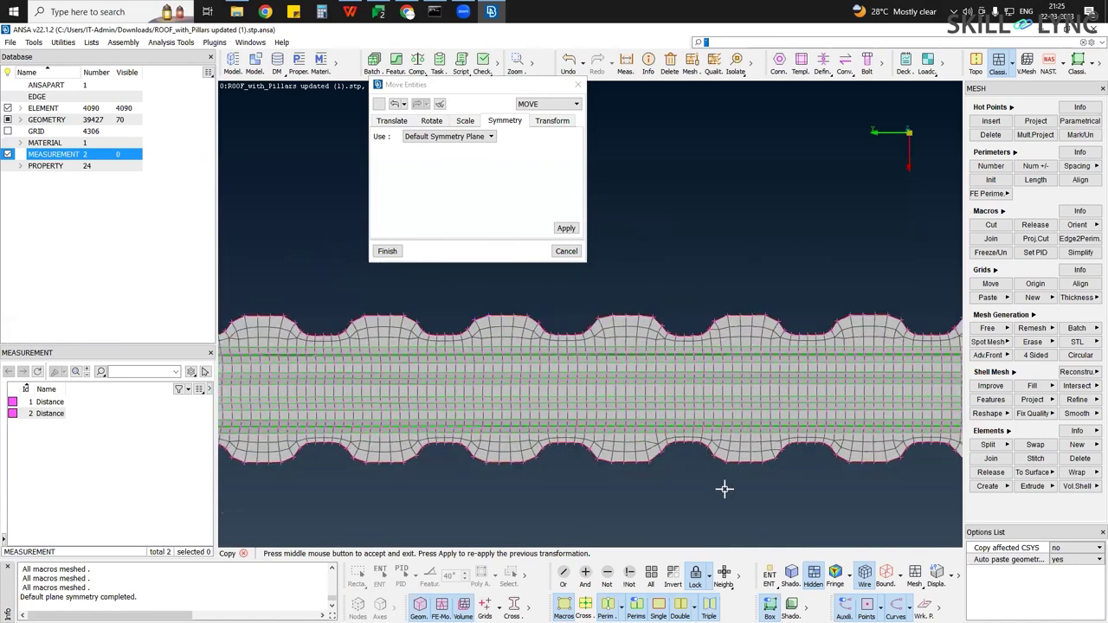
middle_click_drag(774, 463, 952, 455, "ctrl")
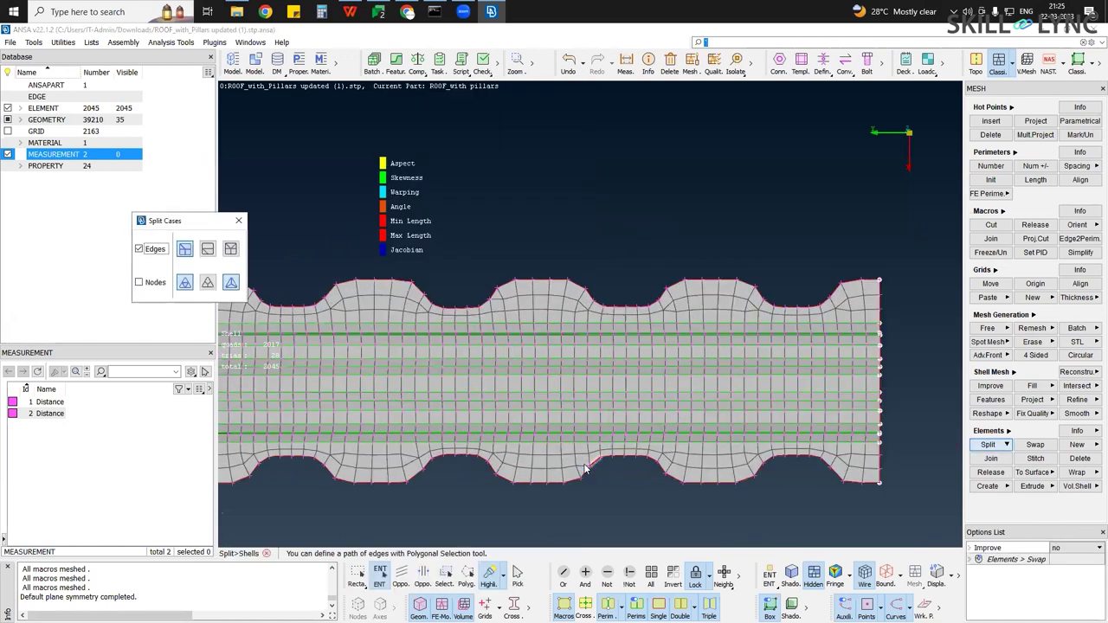
Split shells on the slopes of the lower and upper scalloped edges near the symmetry end
left_click(584, 465)
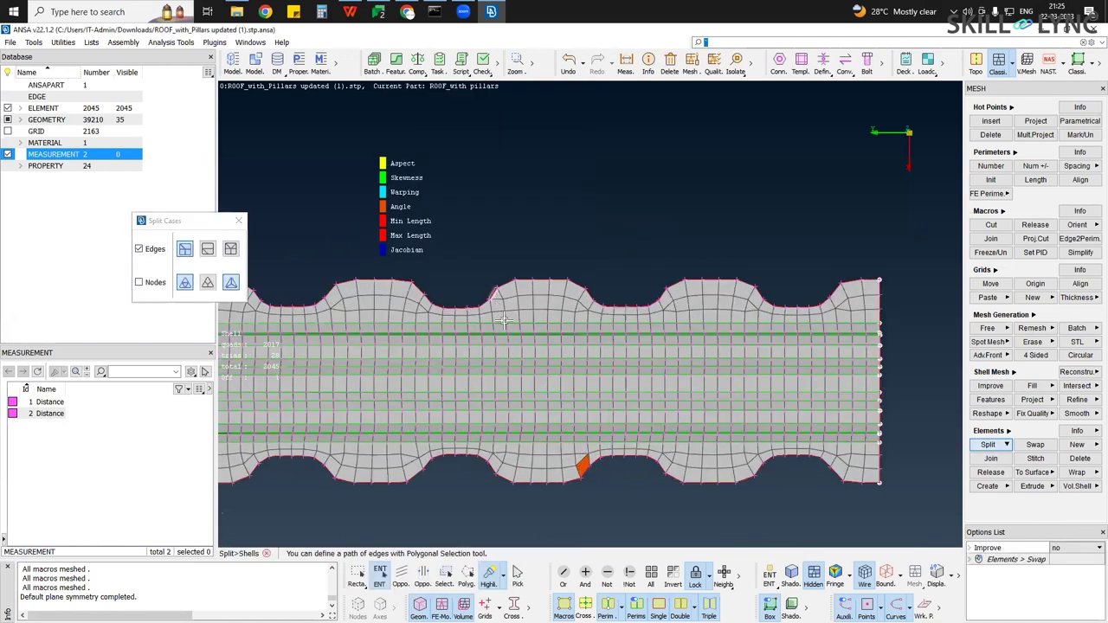
middle_click(508, 363)
Examine the mesh along both scalloped edges of the pillar from the flared end to the symmetry end
middle_click_drag(607, 356, 703, 371, "ctrl")
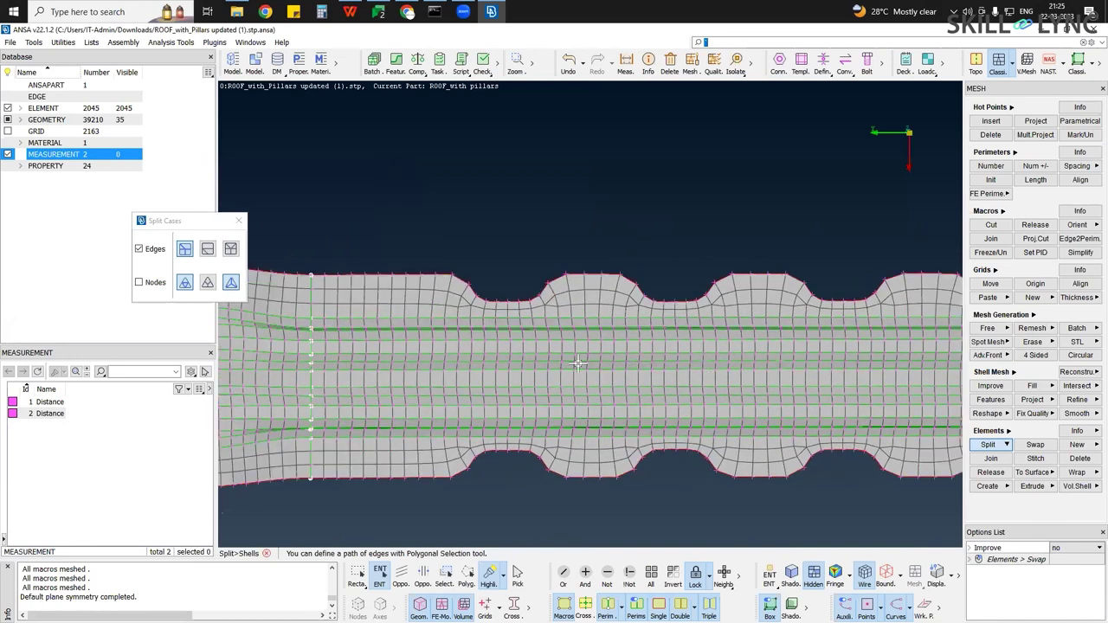
middle_click_drag(786, 361, 572, 353, "ctrl")
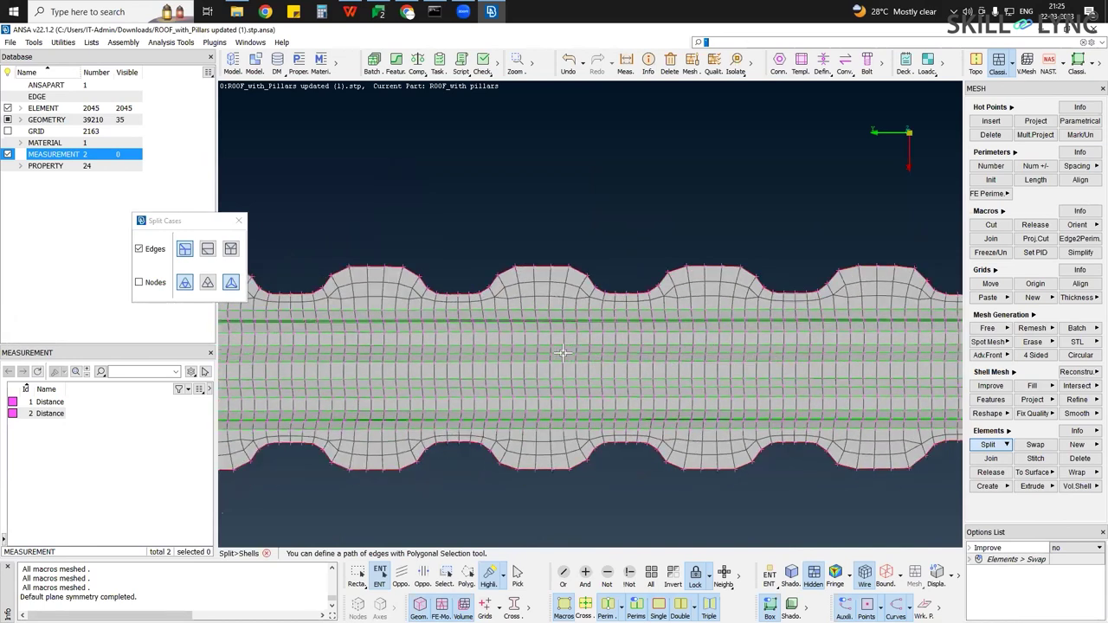
middle_click_drag(949, 357, 477, 344, "ctrl")
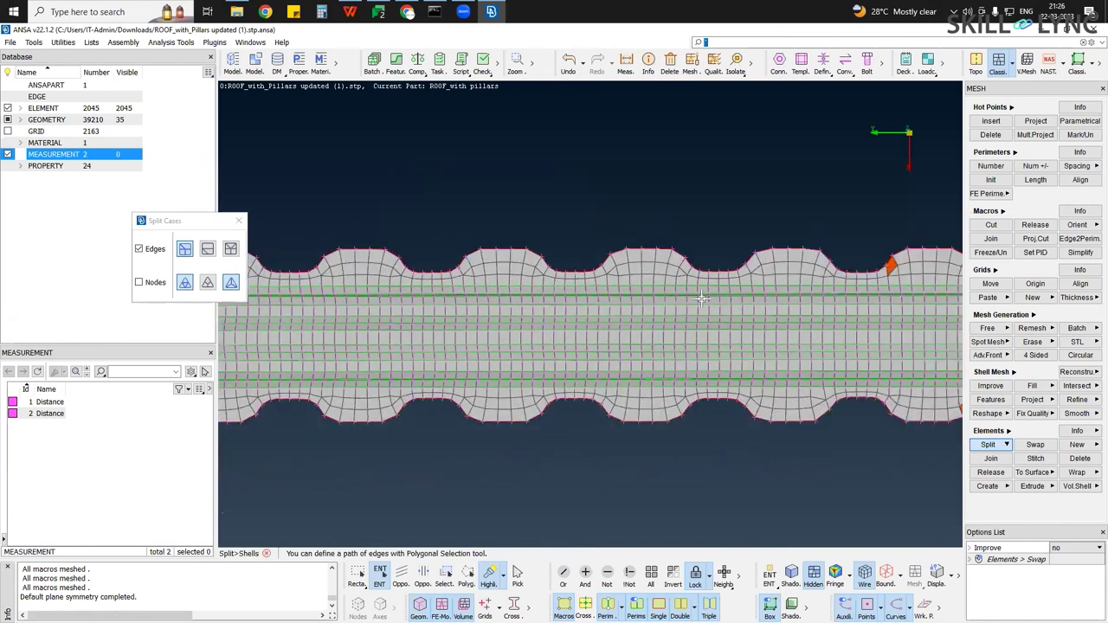
middle_click_drag(658, 298, 693, 298, "ctrl")
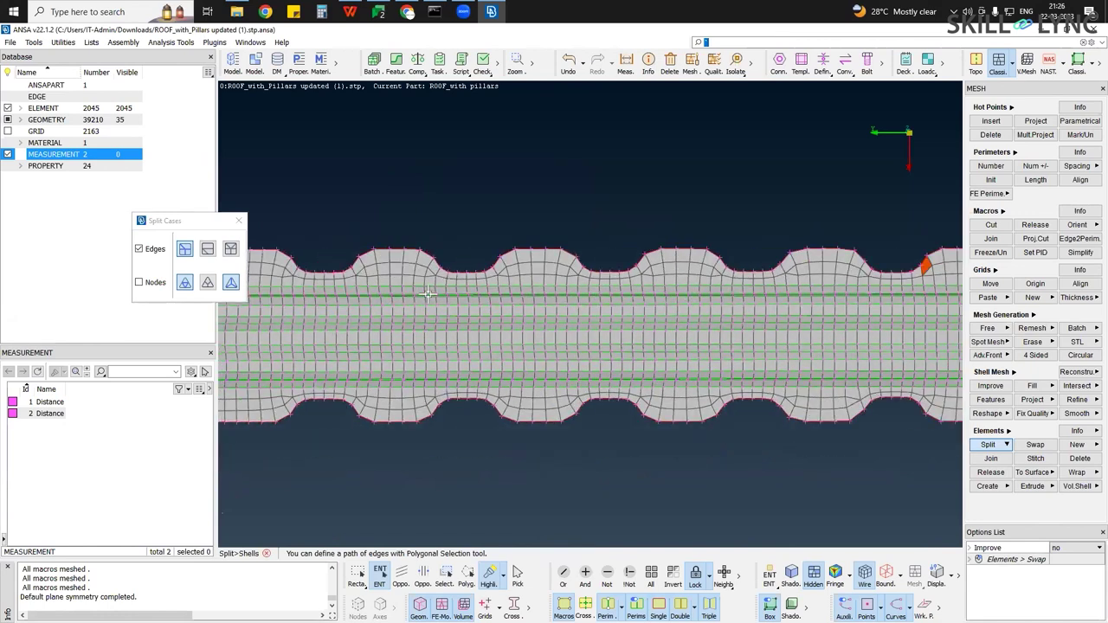
scroll(417, 296, "down", 1)
middle_click_drag(502, 297, 597, 297, "ctrl")
middle_click_drag(727, 319, 707, 321, "ctrl")
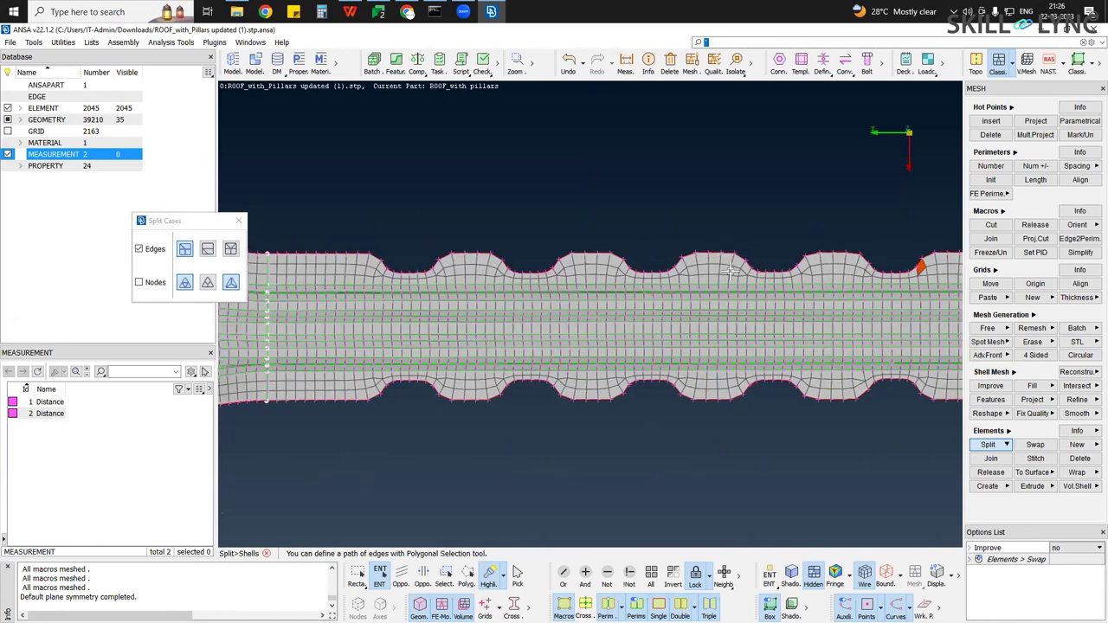
middle_click_drag(909, 338, 727, 337, "ctrl")
middle_click_drag(771, 230, 671, 232, "ctrl")
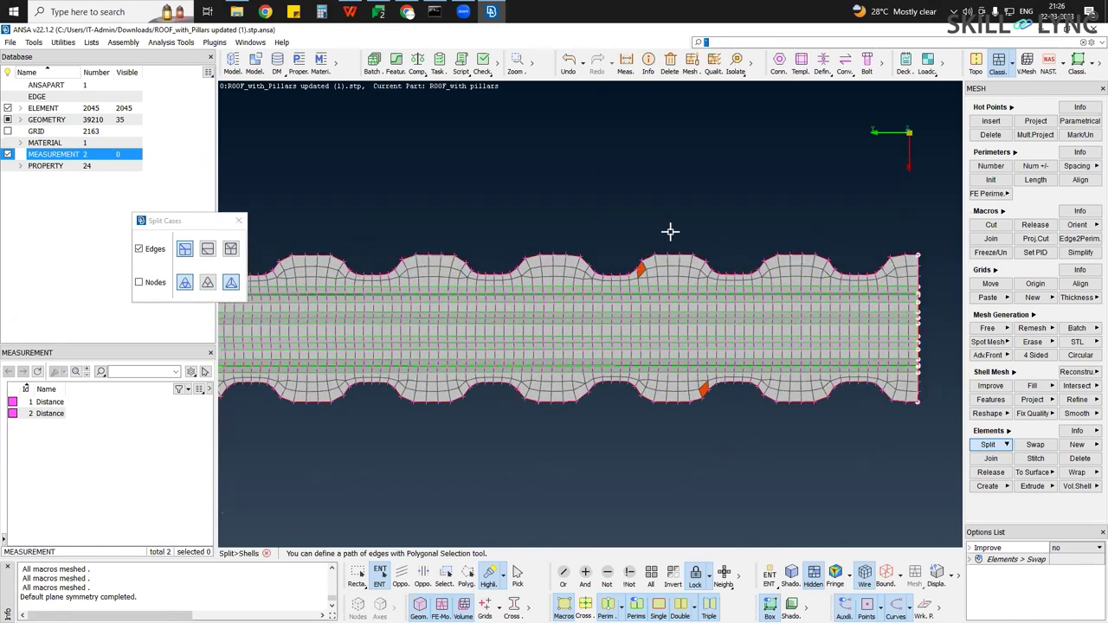
scroll(613, 310, "down", 3)
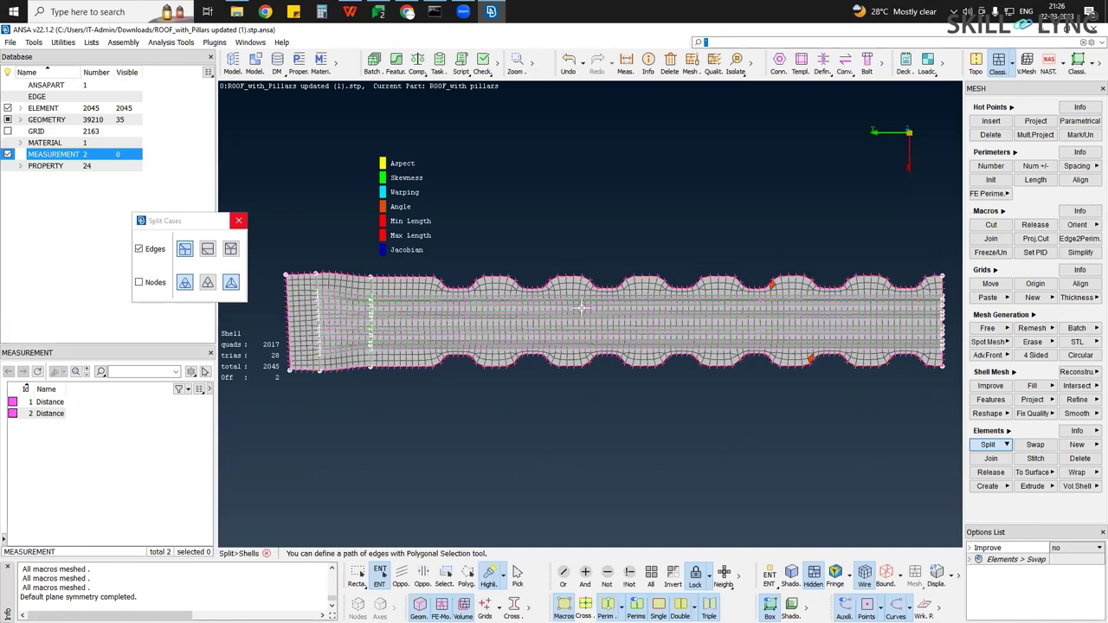
middle_click(815, 351)
key("F9")
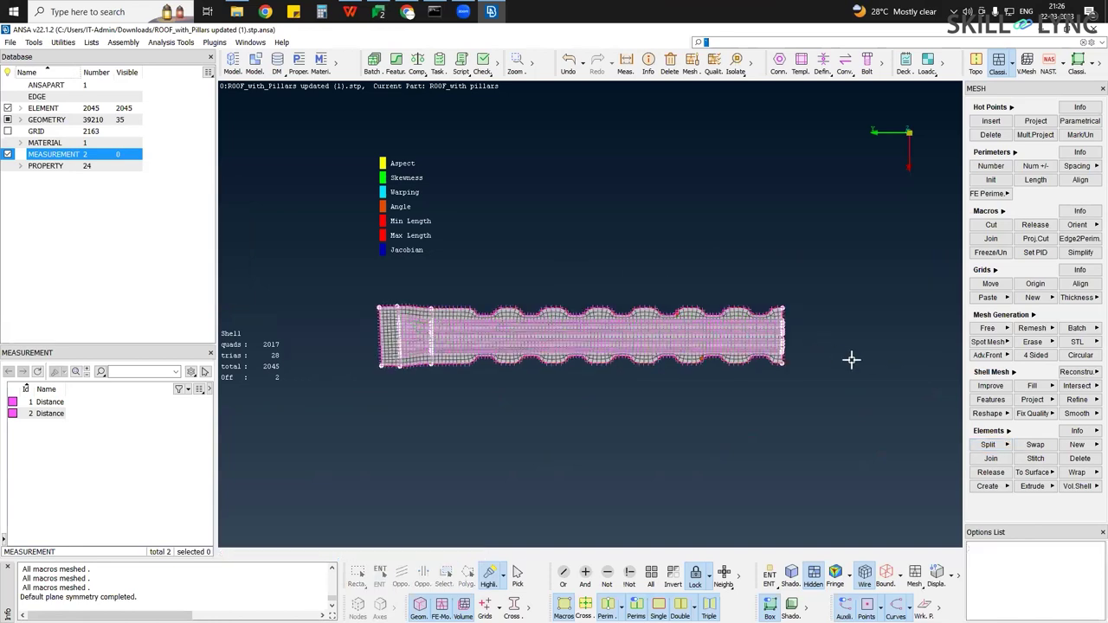
left_click(751, 64)
mouse_move(843, 101)
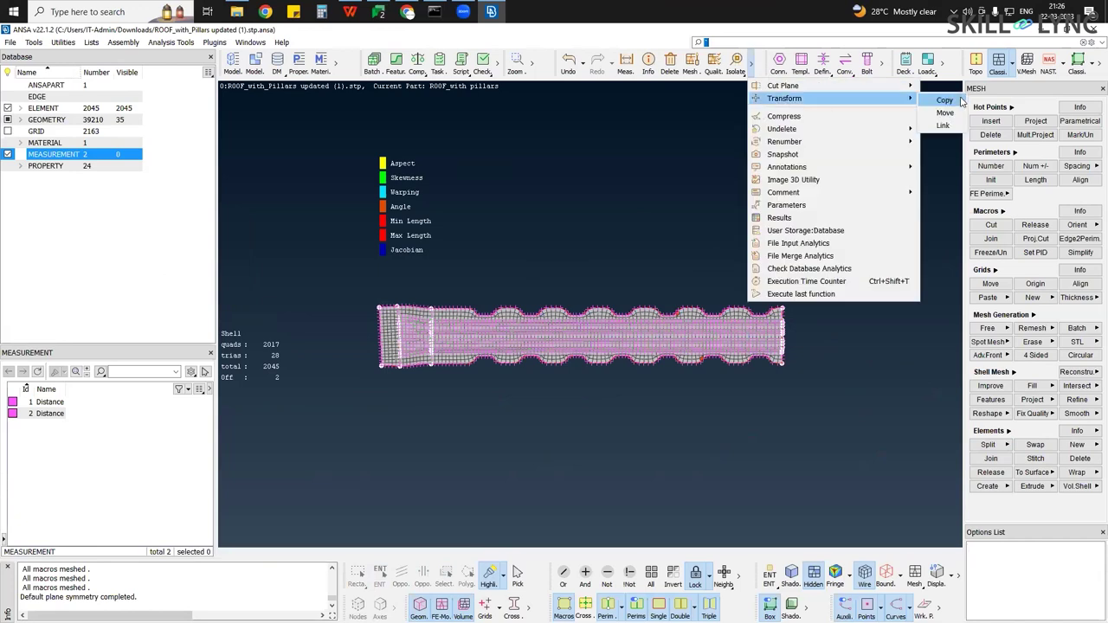
left_click(932, 363)
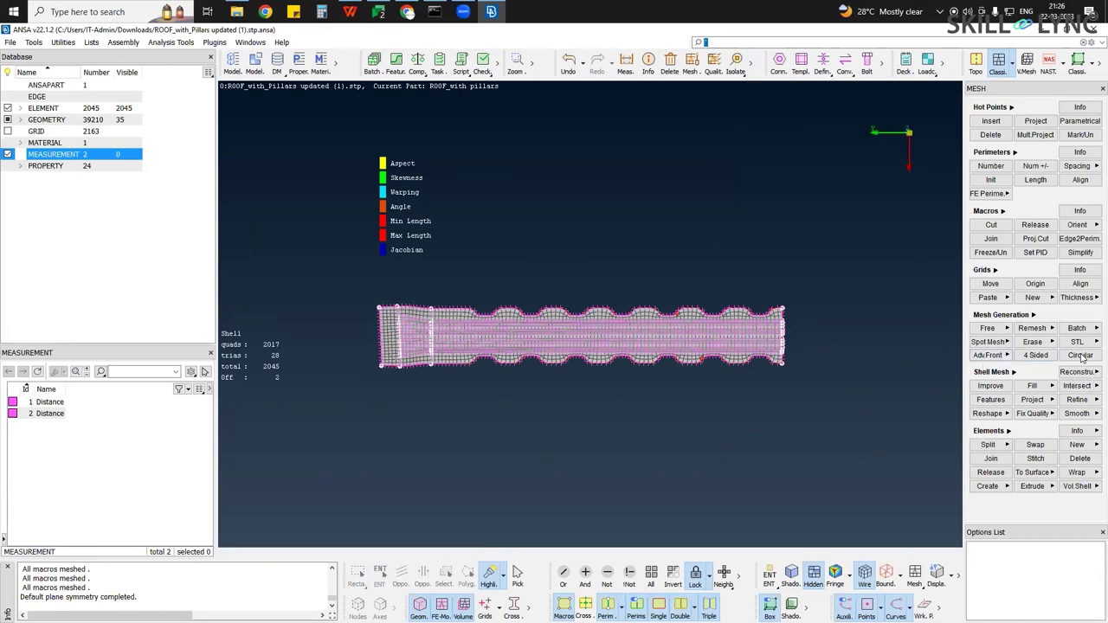
Smooth the whole scalloped pillar's shell mesh with the fix quality option and accept the result
left_click(1078, 414)
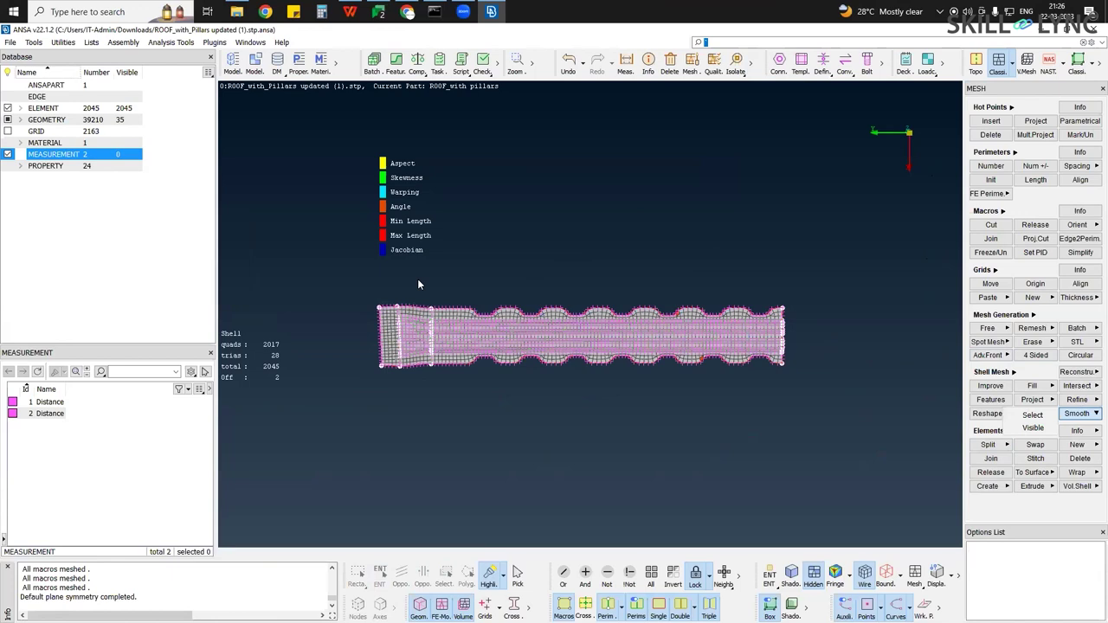
middle_click(684, 350)
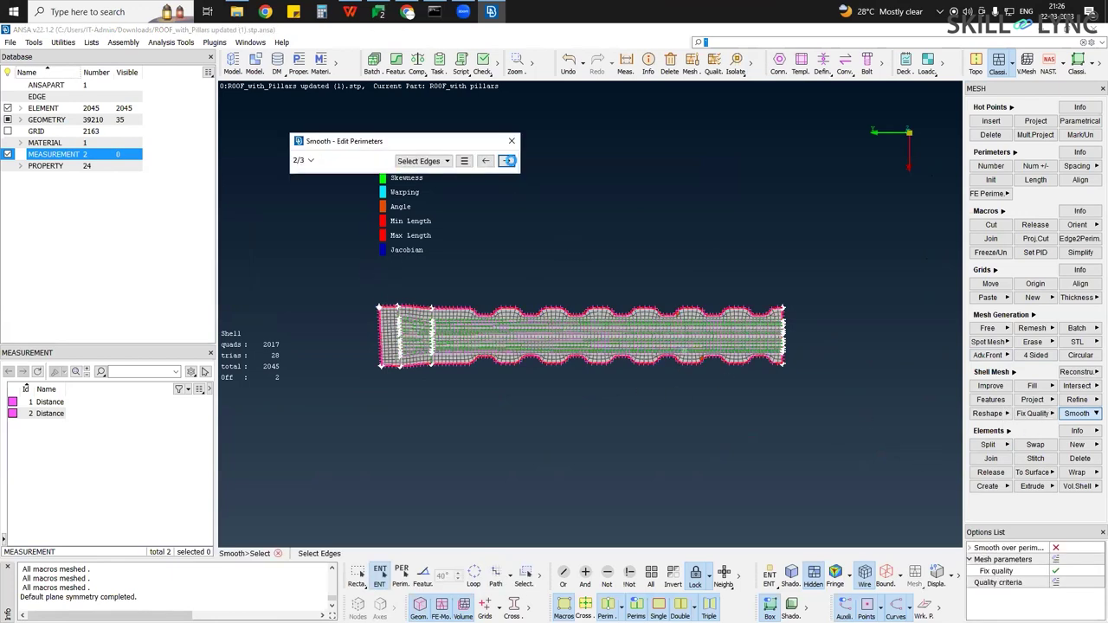
scroll(684, 350, "up", 3)
left_click(509, 161)
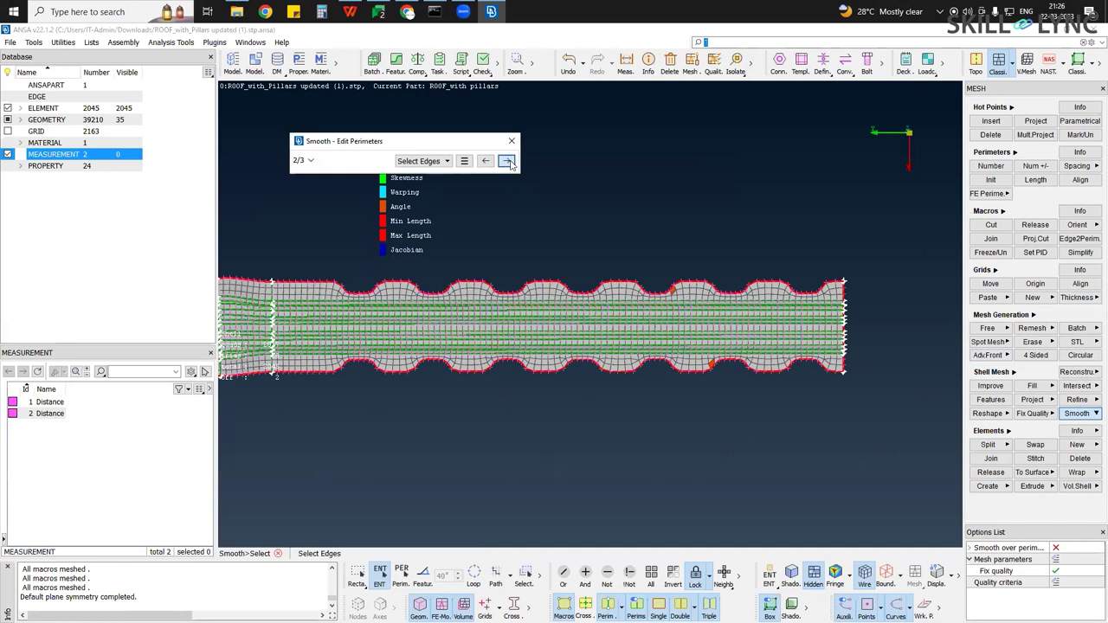
middle_click(620, 277)
scroll(621, 277, "down", 3)
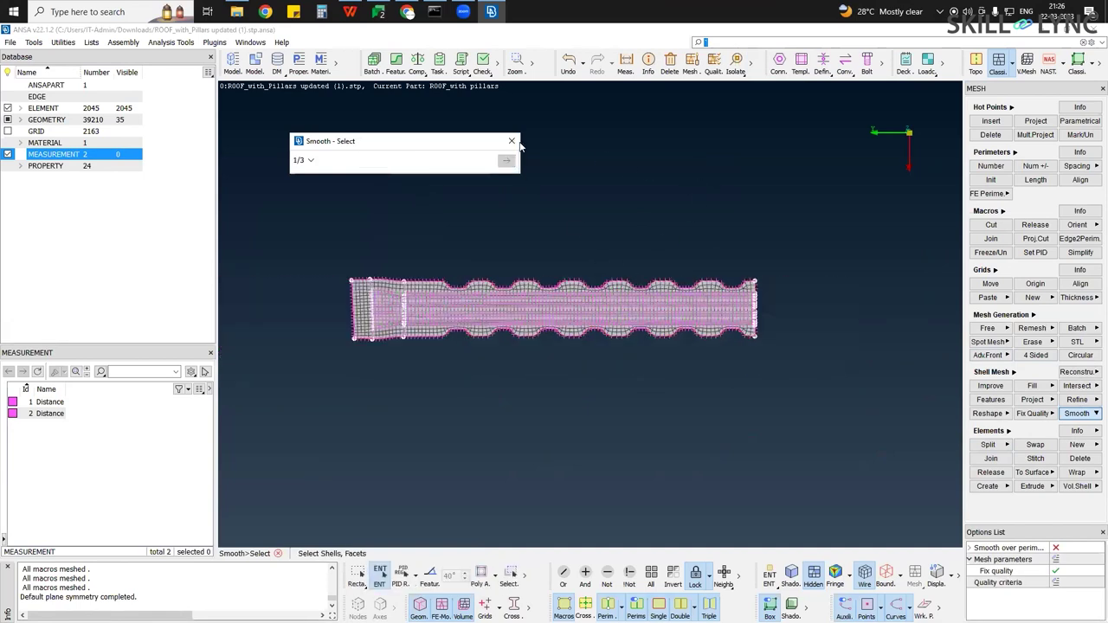
key("Escape")
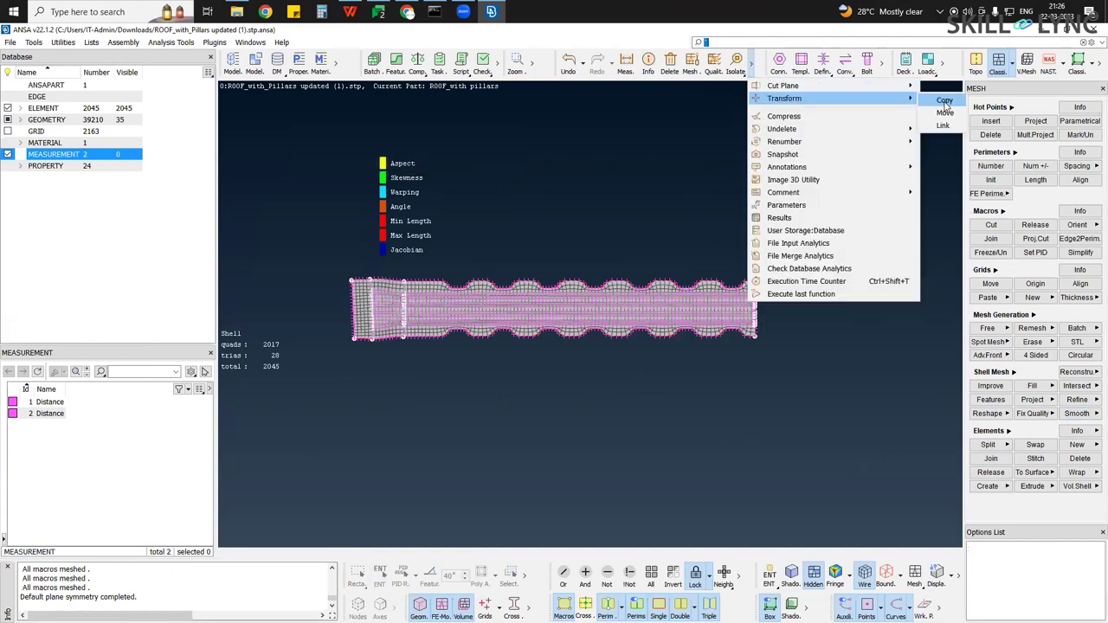
Copy the whole scalloped pillar by symmetry about the default symmetry plane
left_click(944, 100)
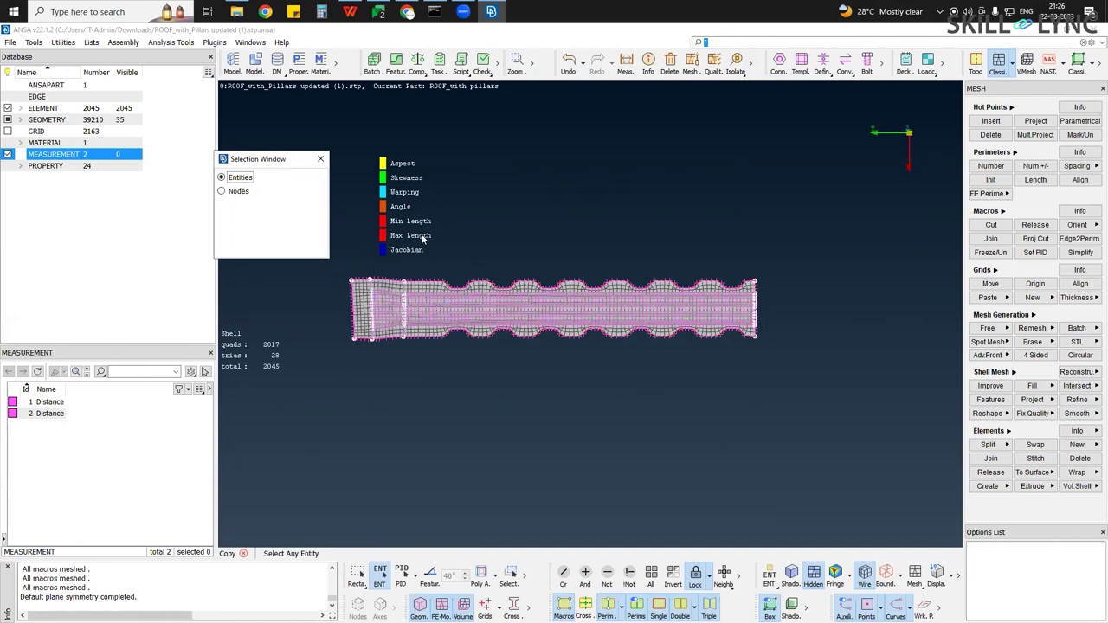
key("ctrl+a")
middle_click(502, 203)
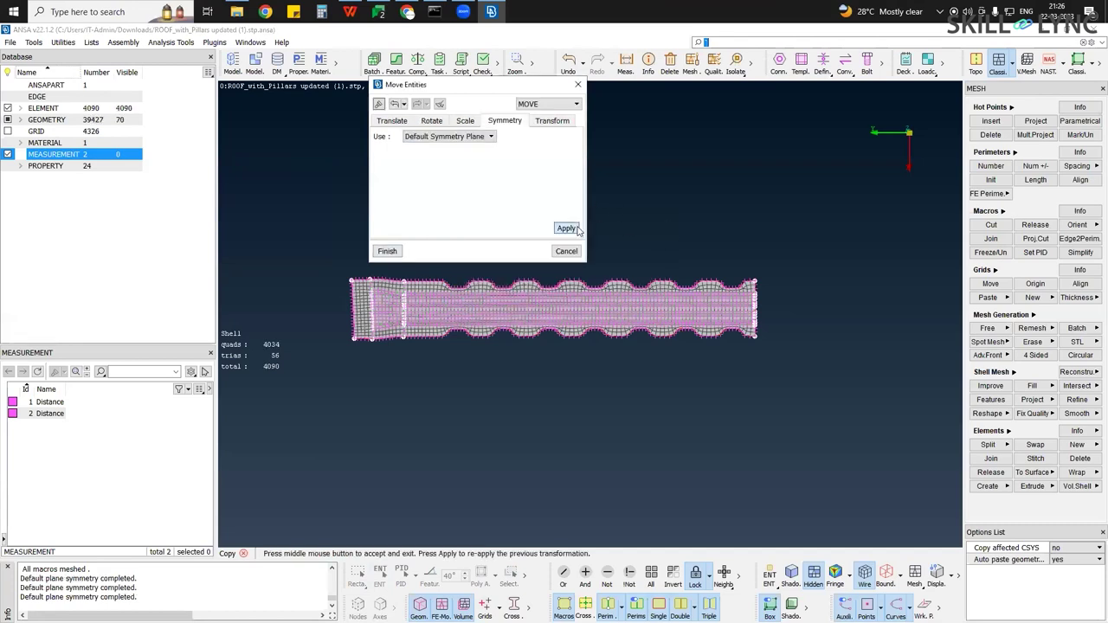
left_click(575, 228)
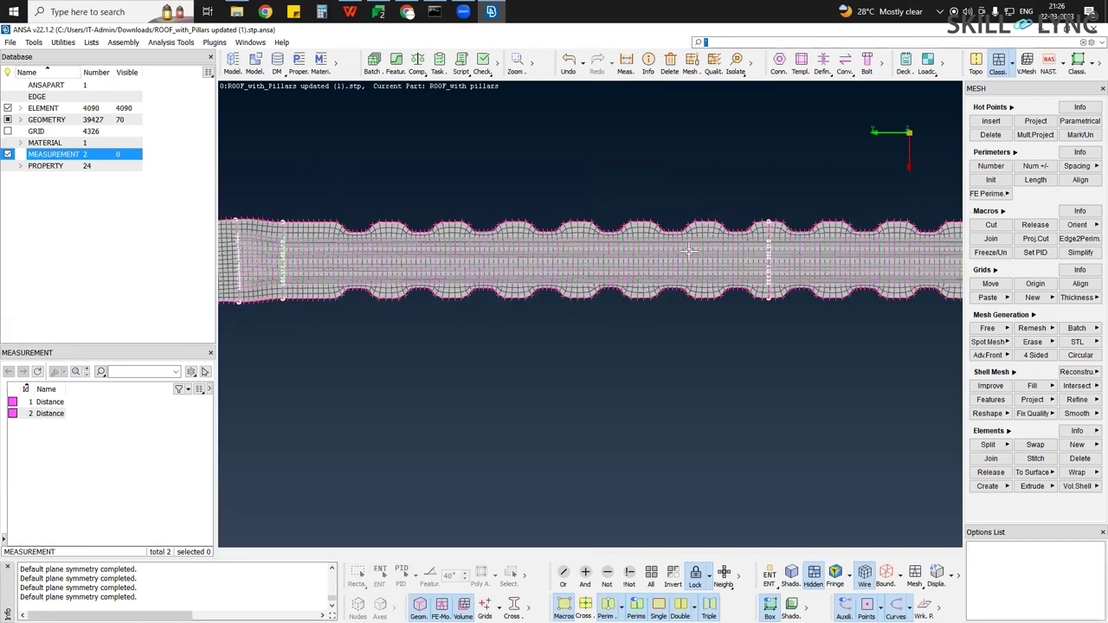
scroll(688, 251, "down", 3)
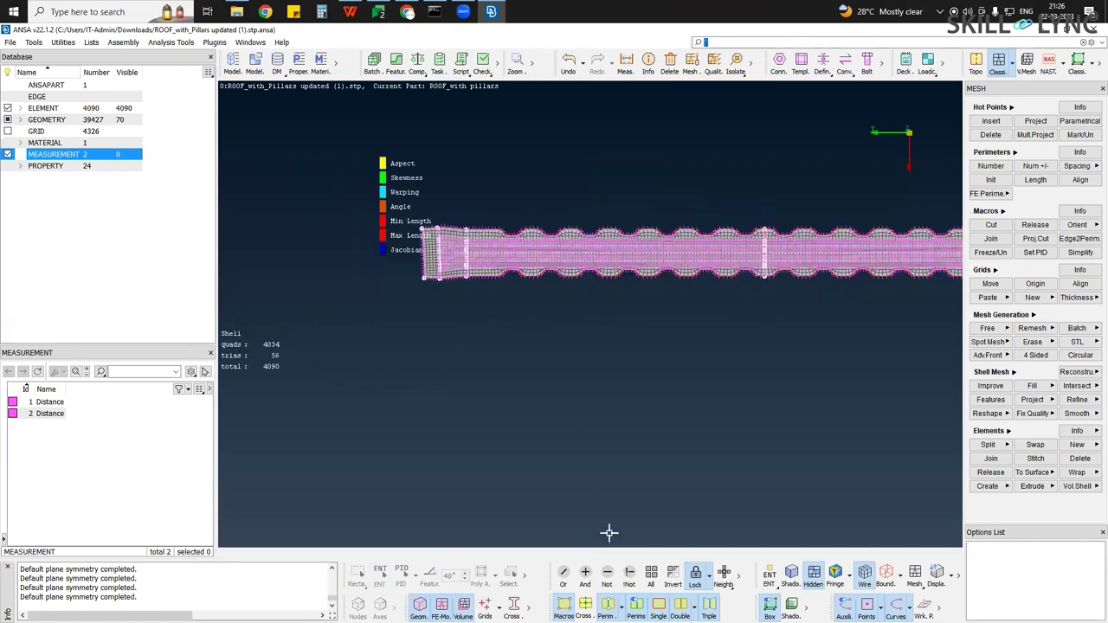
Show all entities again and examine the unmeshed straight ribbed pillar beside the finished one
left_click(651, 573)
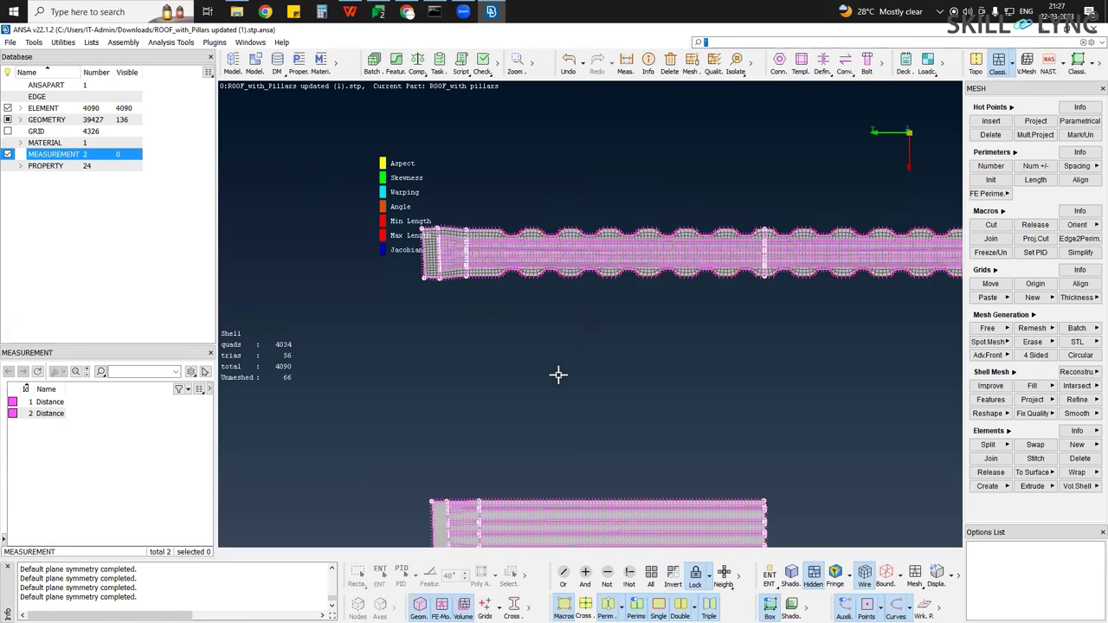
middle_click_drag(570, 542, 516, 366, "ctrl")
scroll(485, 353, "up", 3)
middle_click_drag(315, 319, 652, 340, "ctrl")
scroll(575, 328, "up", 3)
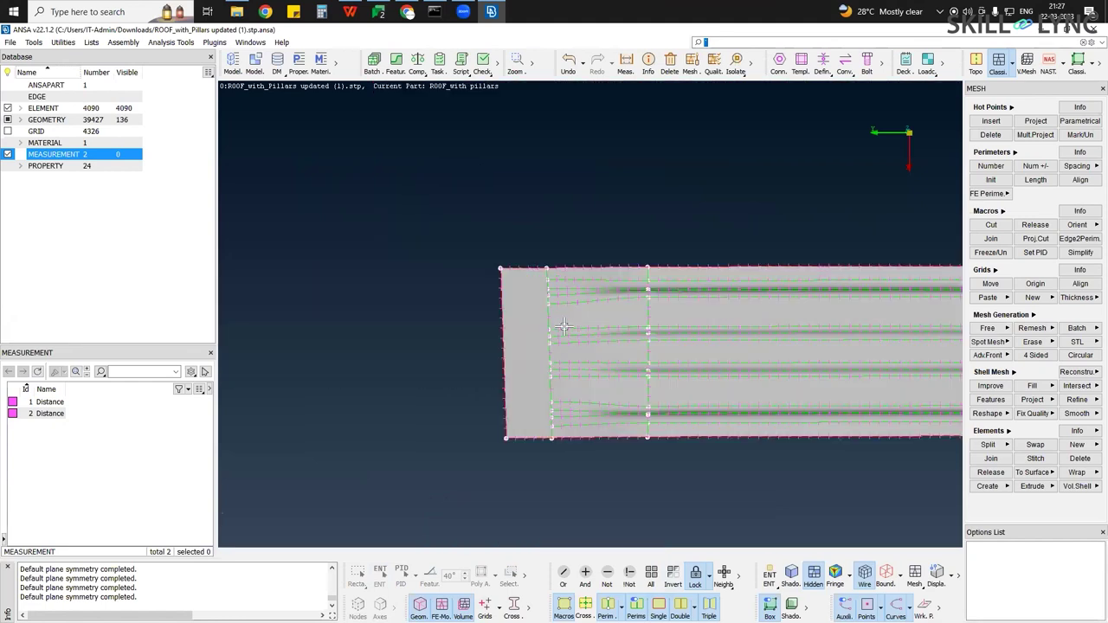
scroll(564, 327, "up", 4)
middle_click_drag(510, 297, 322, 243, "ctrl")
scroll(576, 261, "down", 5)
middle_click_drag(586, 257, 591, 258, "ctrl")
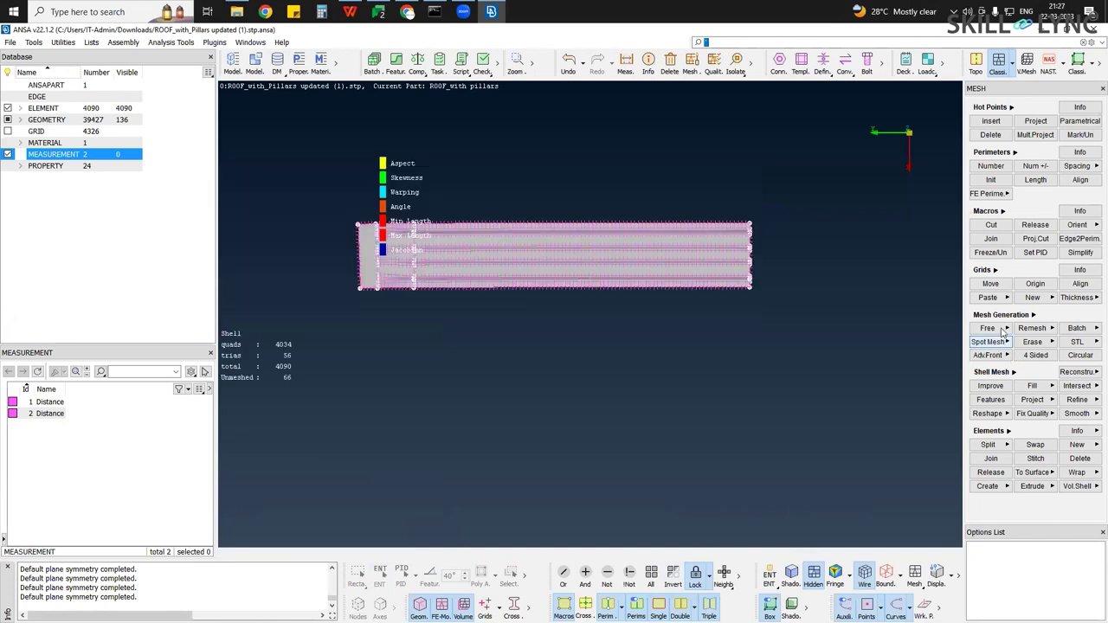
Mesh all faces of the straight ribbed pillar with the Free algorithm, using mixed elements
left_click(987, 328)
left_click_drag(339, 200, 859, 377)
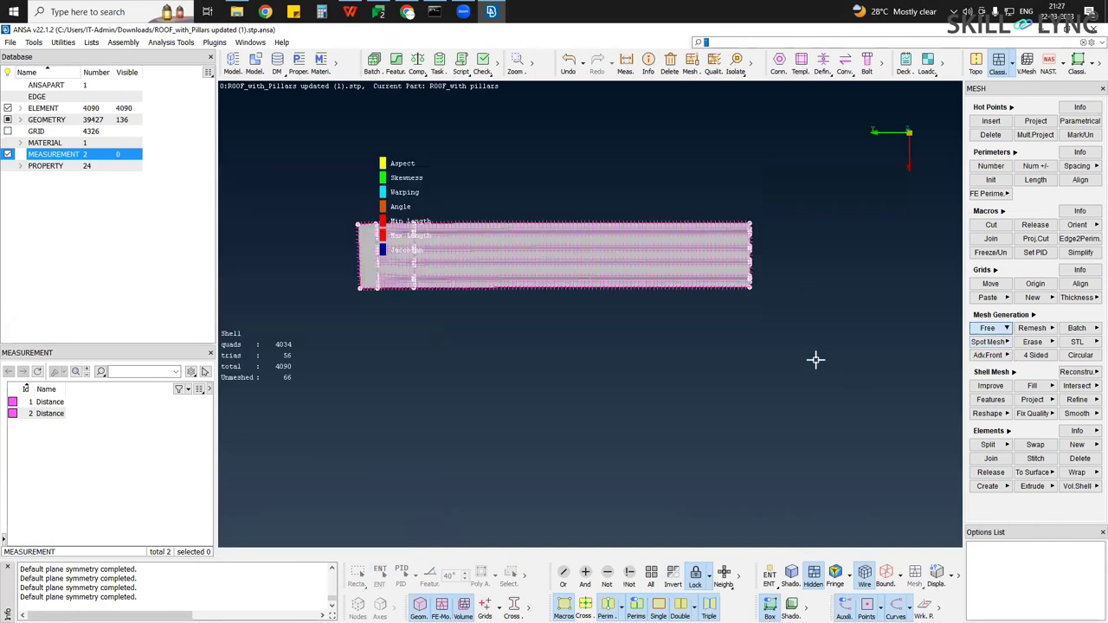
middle_click(601, 267)
middle_click_drag(473, 303, 474, 307, "ctrl")
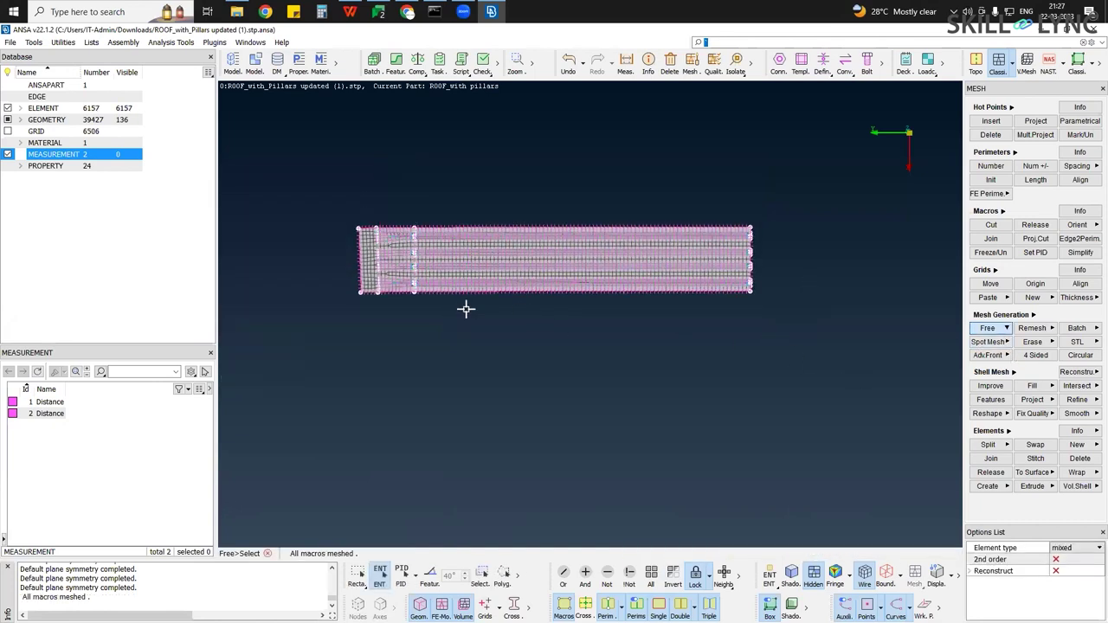
scroll(471, 307, "up", 3)
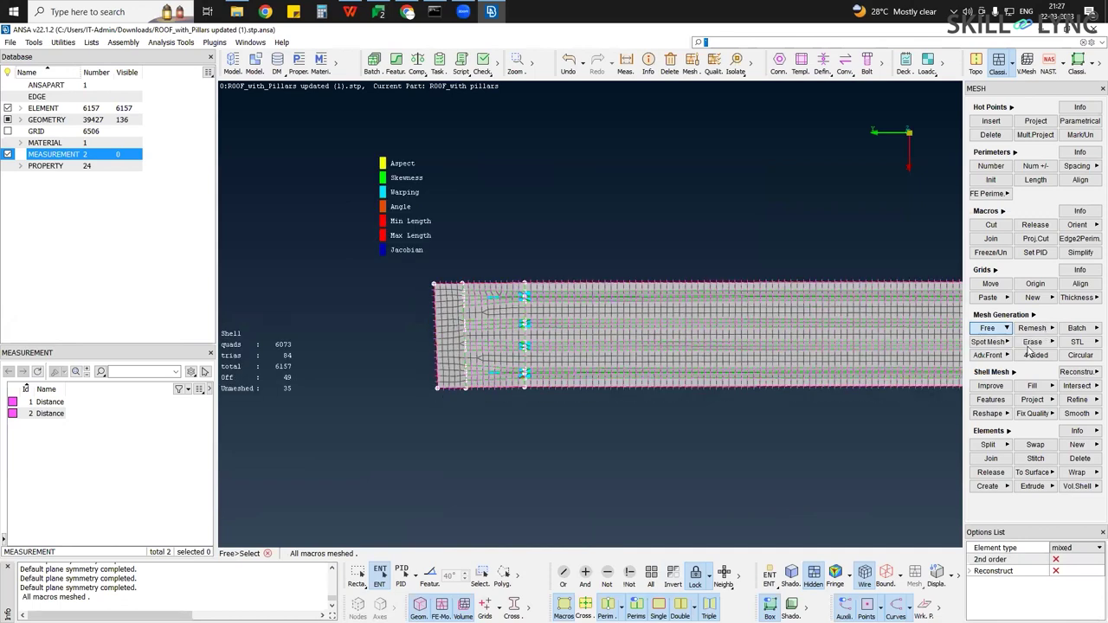
Reconstruct the straight pillar's whole shell mesh with average target length and the fix quality option
scroll(643, 337, "down", 2)
mouse_move(441, 272)
left_mouse_down()
mouse_move(1011, 455)
mouse_move(1003, 451)
left_mouse_up()
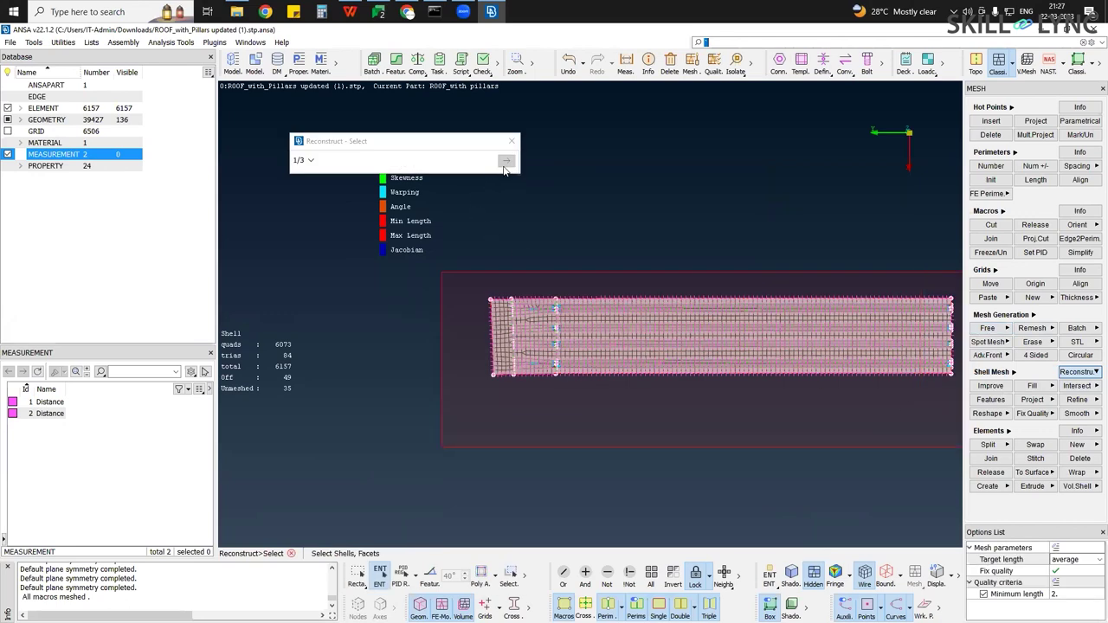
left_click(507, 163)
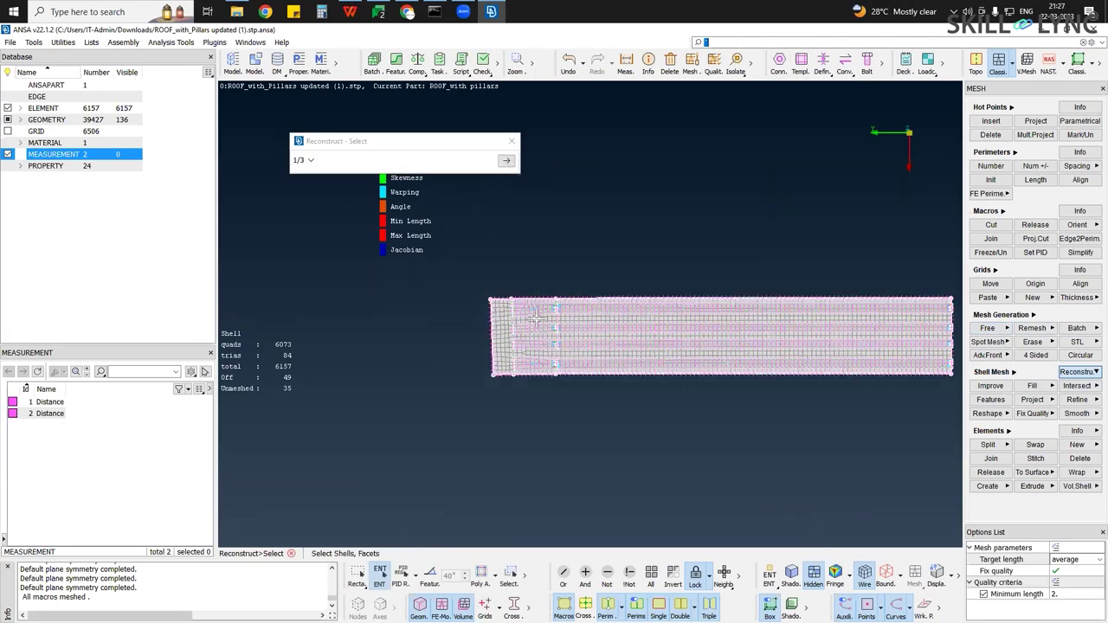
scroll(536, 318, "up", 2)
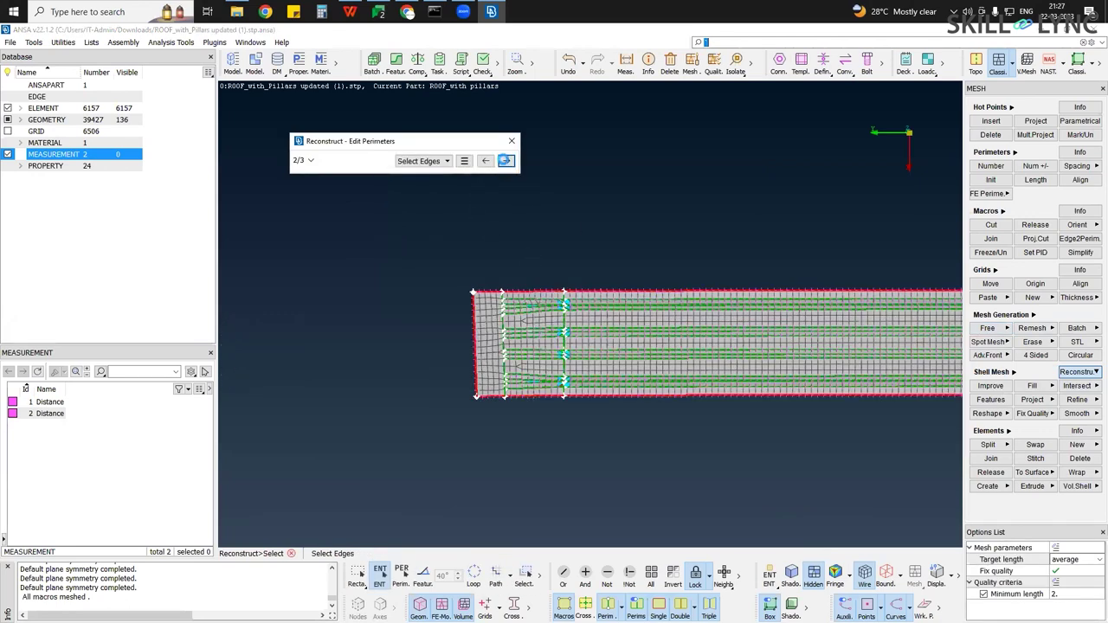
left_click(506, 161)
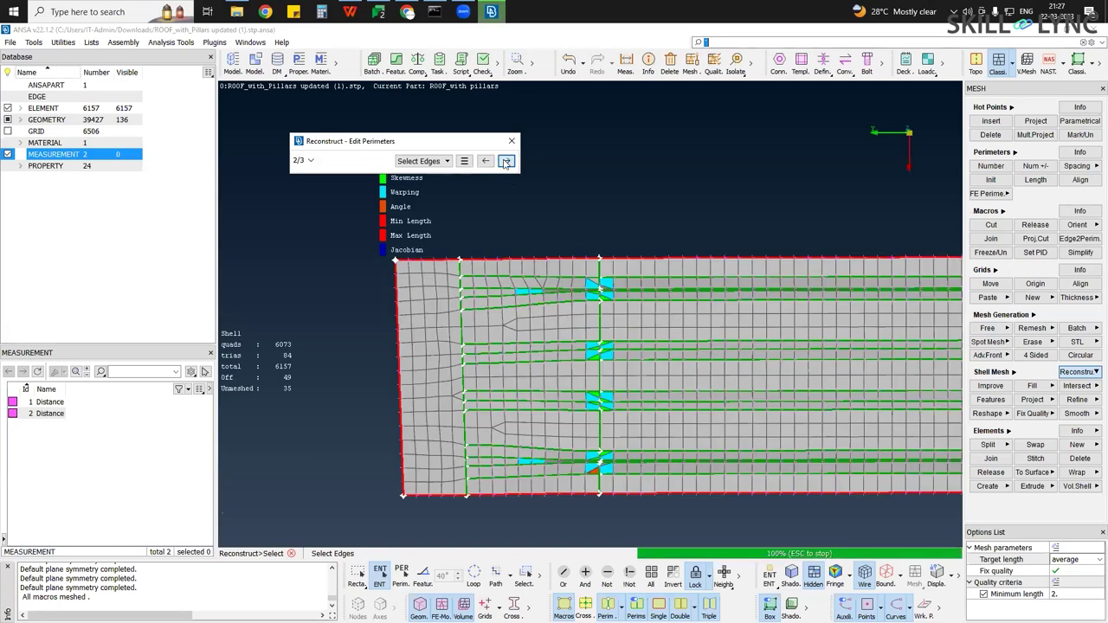
Examine the reconstructed mesh preview along the straight pillar's ribs and both ends, and accept the result
middle_click_drag(904, 366, 326, 287, "ctrl")
scroll(772, 292, "down", 3)
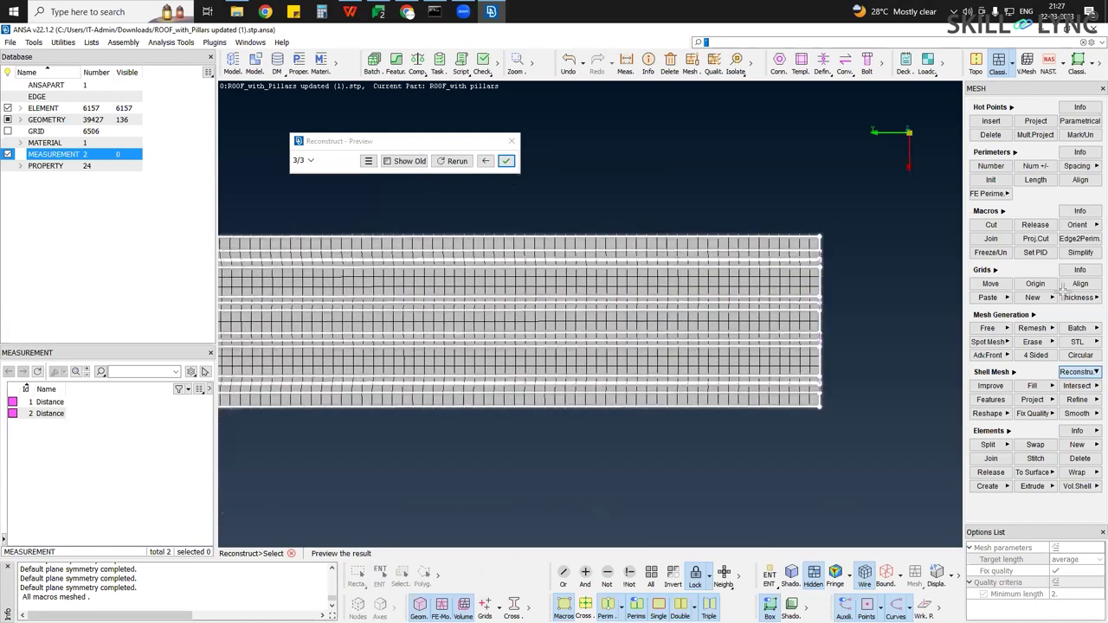
scroll(551, 293, "up", 5)
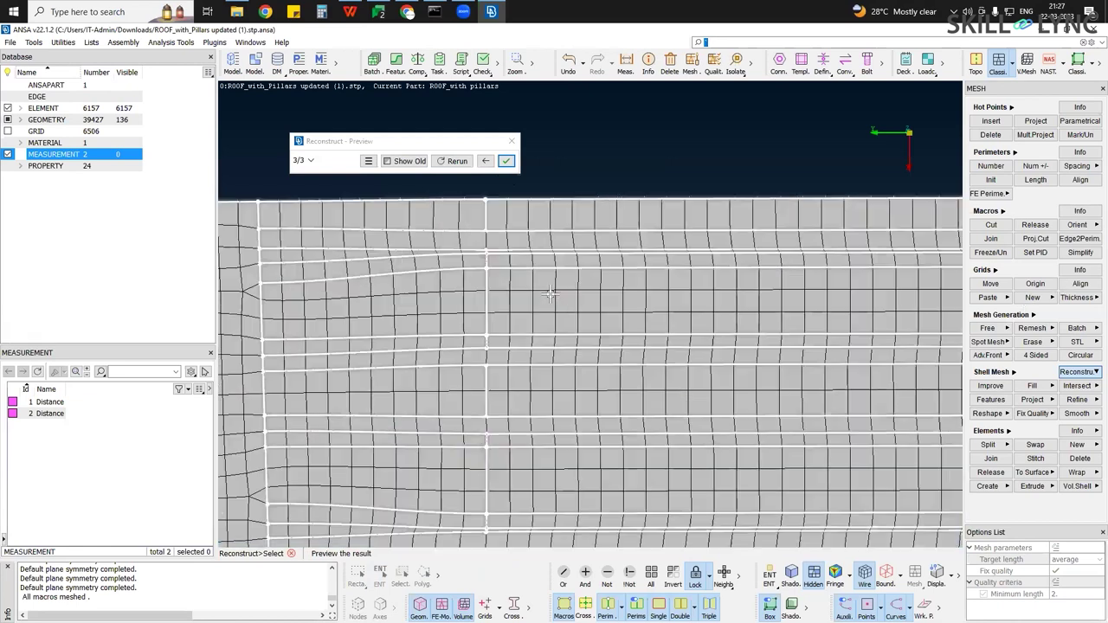
left_click_drag(548, 288, 542, 261, "ctrl")
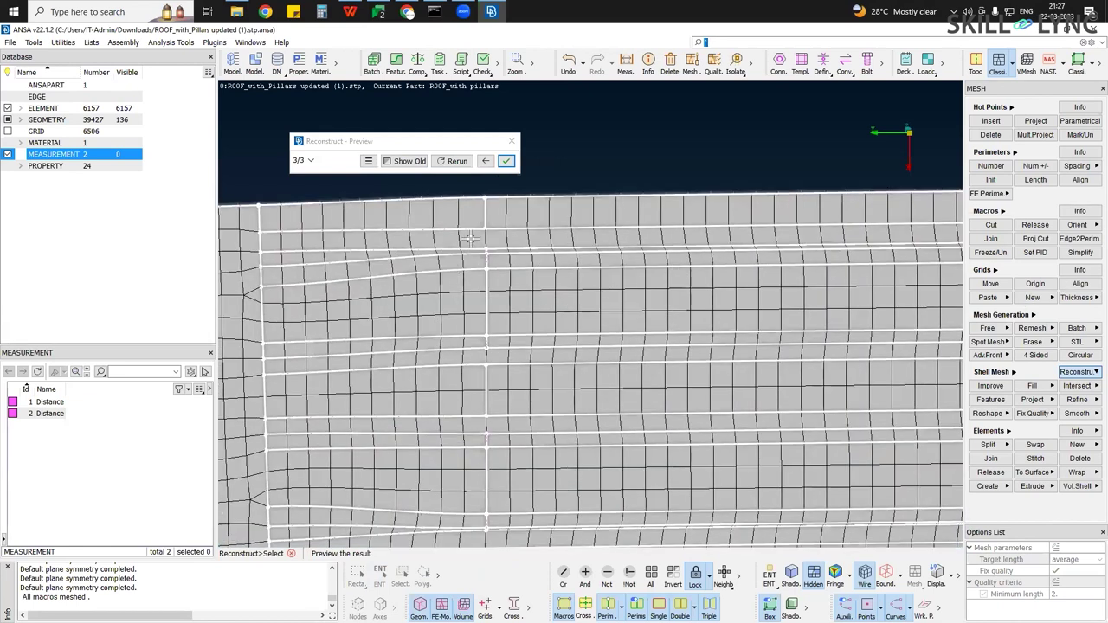
left_click_drag(468, 244, 520, 381, "ctrl")
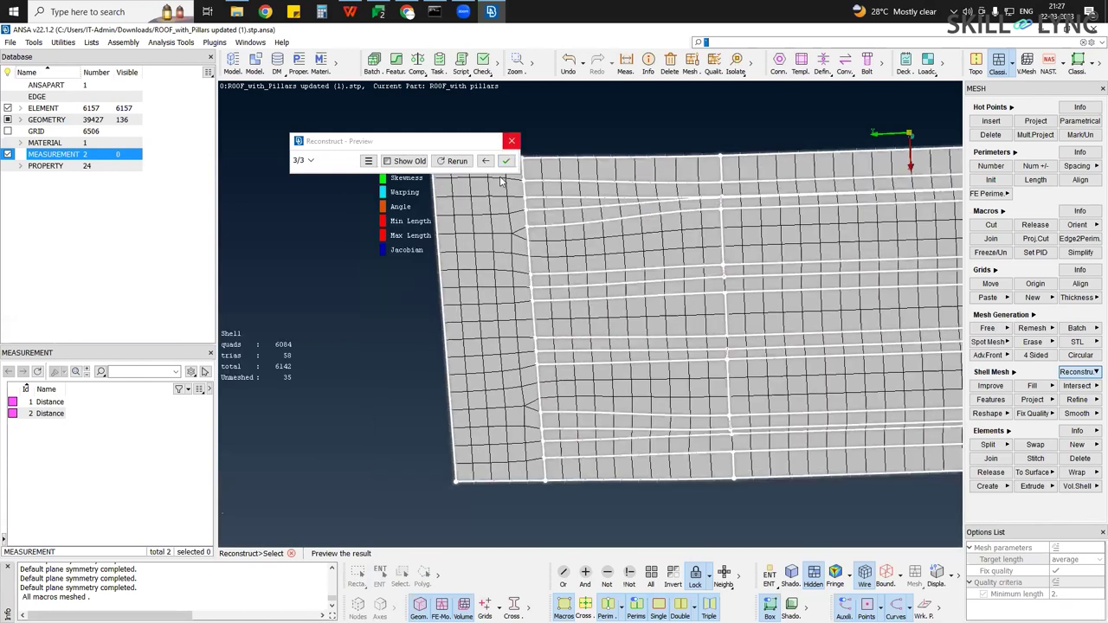
middle_click(600, 253)
scroll(597, 259, "down", 6)
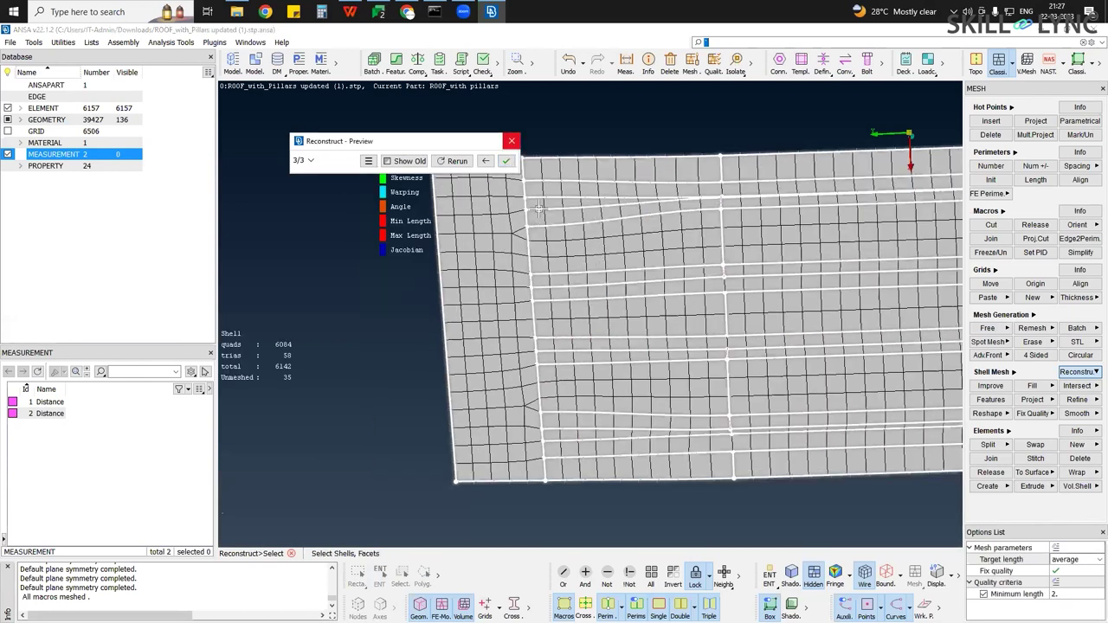
Reconstruct the whole straight ribbed pillar's shell mesh again with average target length and accept the previewed result
left_click_drag(364, 280, 914, 513)
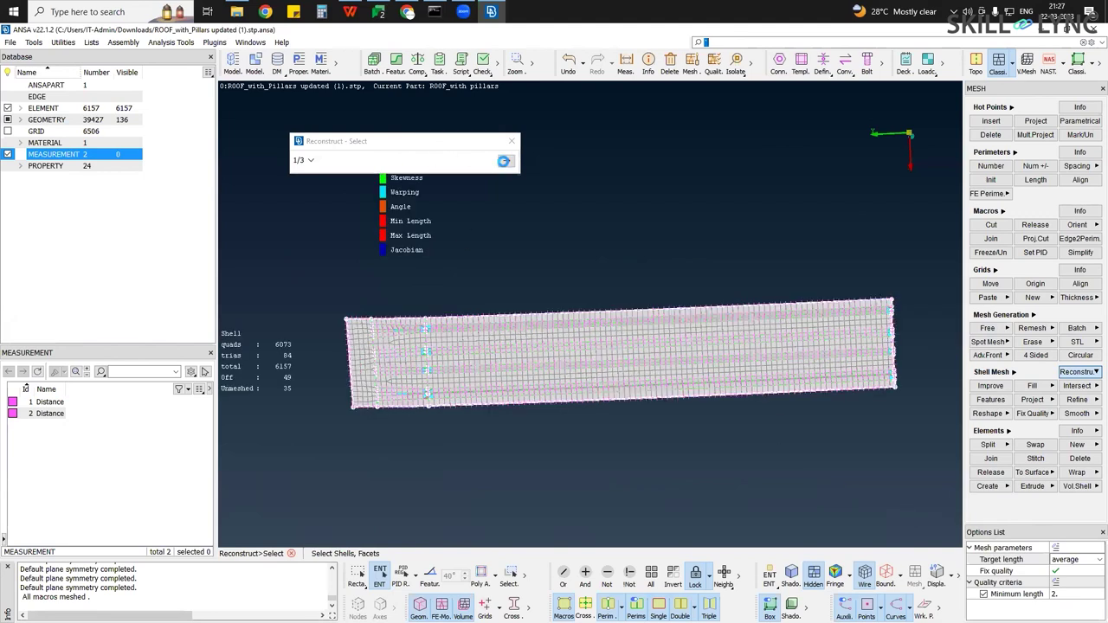
left_click(503, 161)
left_click(506, 162)
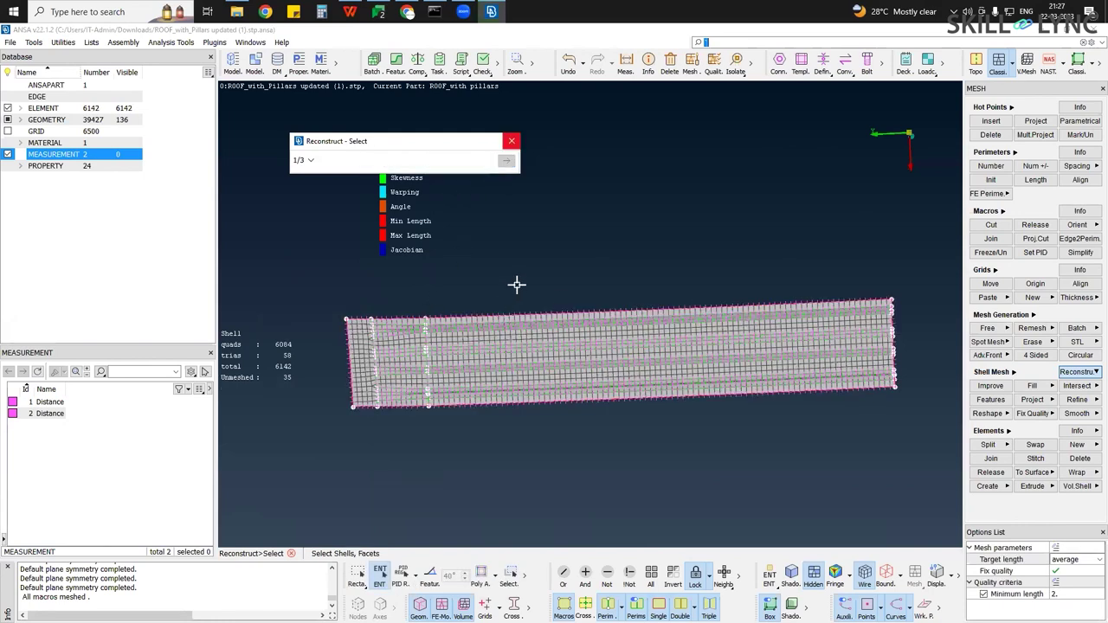
Split the rows of shell elements running from the two triangles to the straight pillar's outer end edge
middle_click(704, 328)
middle_click_drag(395, 286, 525, 252, "ctrl")
right_click_drag(325, 249, 673, 266, "ctrl")
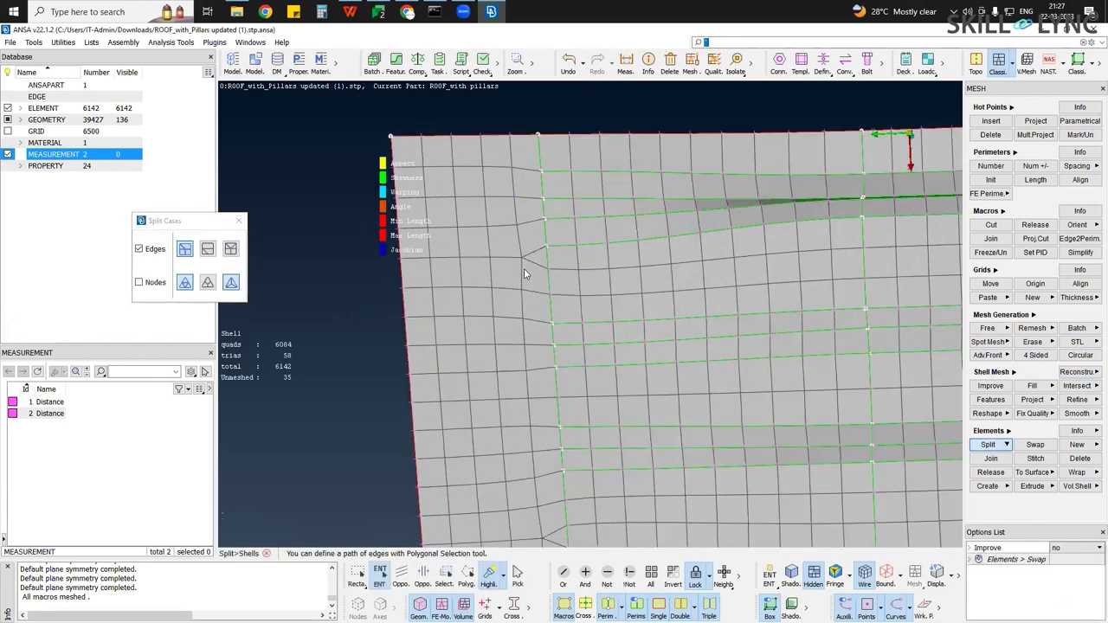
left_click(523, 269)
middle_click_drag(470, 437, 468, 293, "ctrl")
left_click_drag(408, 405, 552, 403)
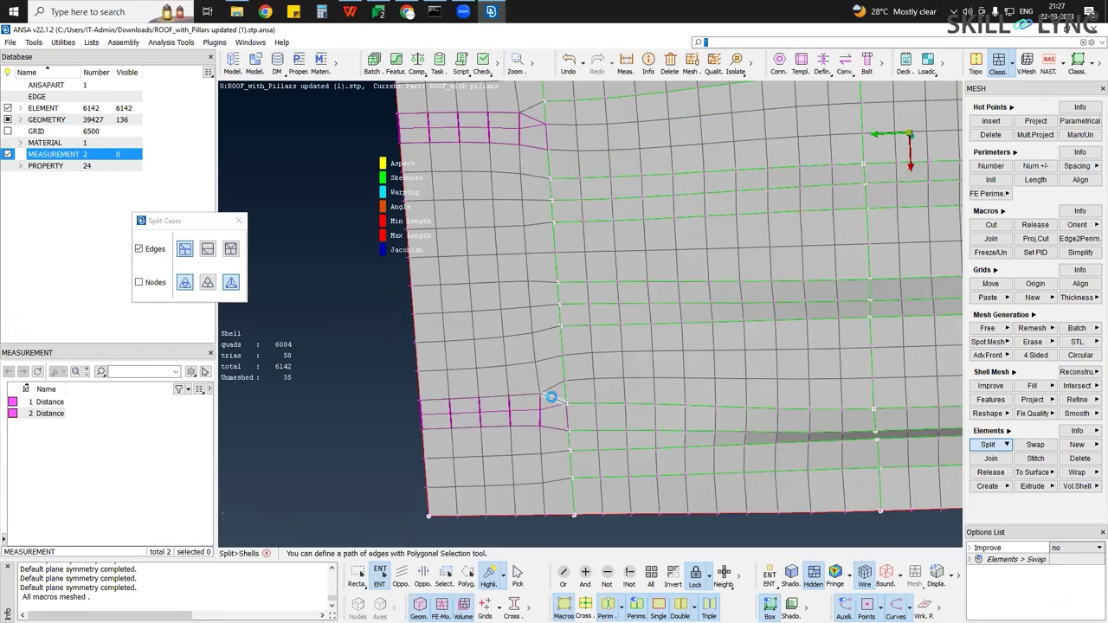
middle_click(526, 333)
middle_click_drag(528, 198, 523, 291, "ctrl")
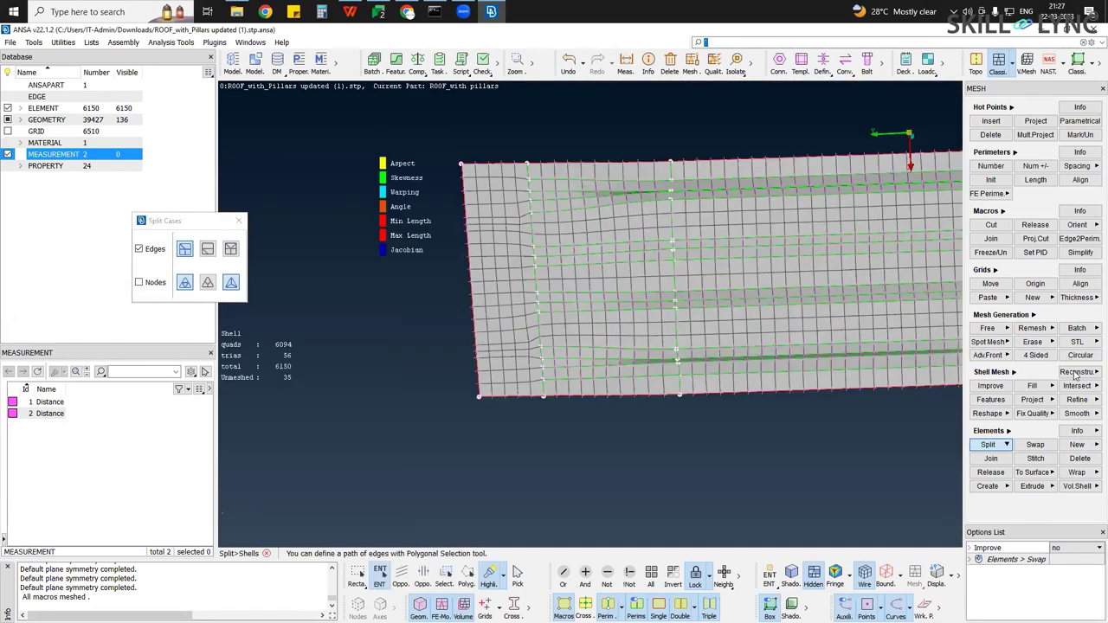
Smooth the whole straight pillar's shell mesh with the fix quality option, keeping smoothing over perimeters off
left_click(1070, 416)
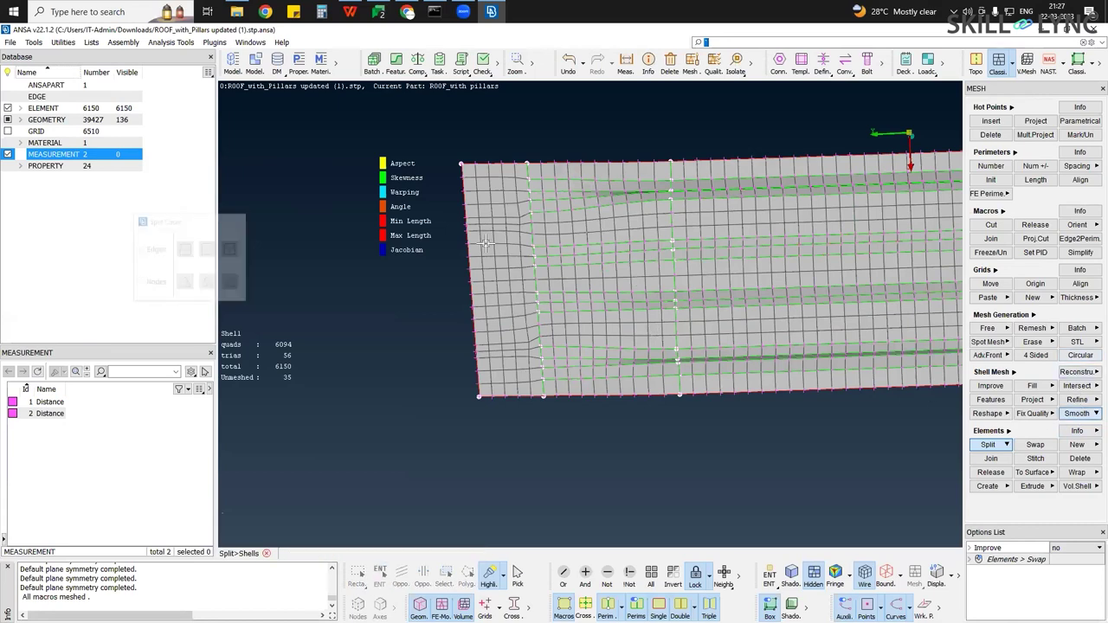
scroll(650, 335, "down", 2)
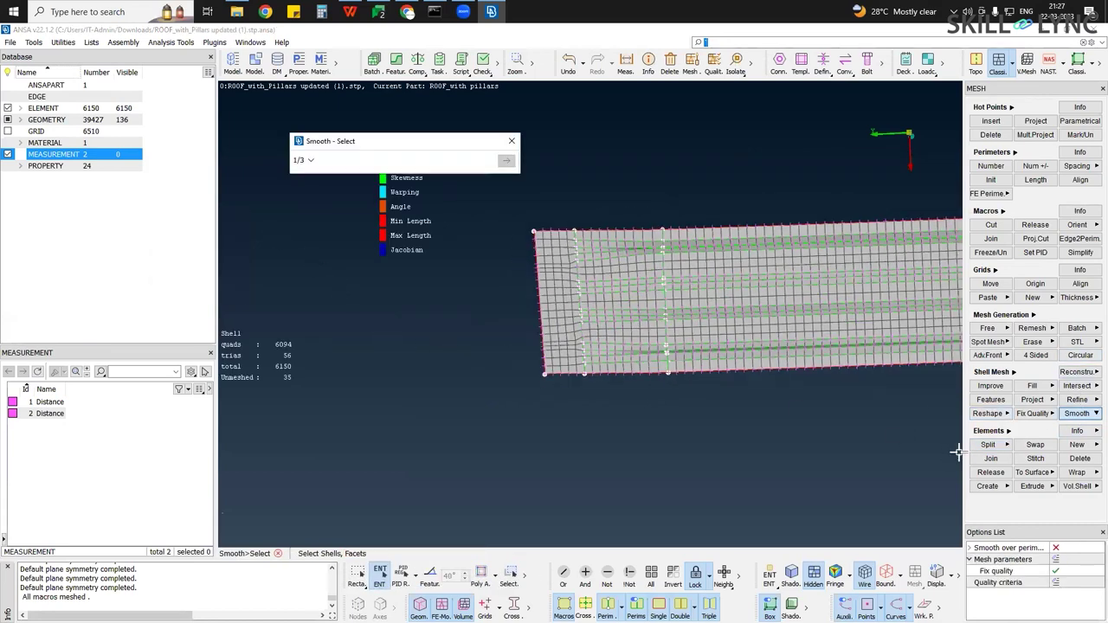
scroll(585, 294, "down", 3)
middle_click_drag(635, 311, 384, 331, "ctrl")
left_click_drag(274, 234, 959, 454)
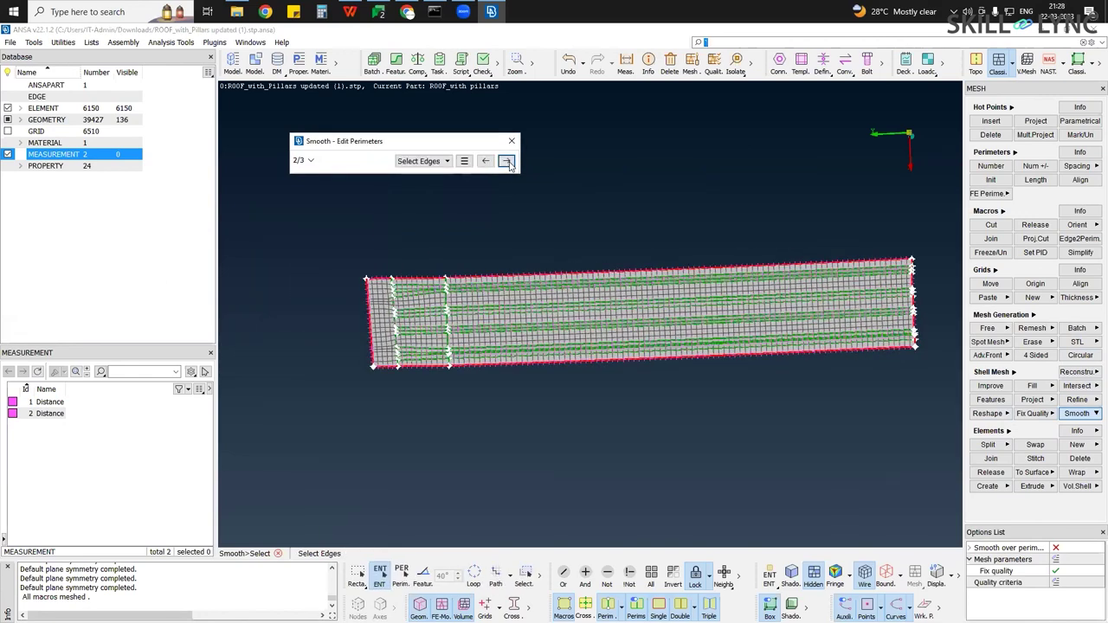
scroll(507, 154, "up", 3)
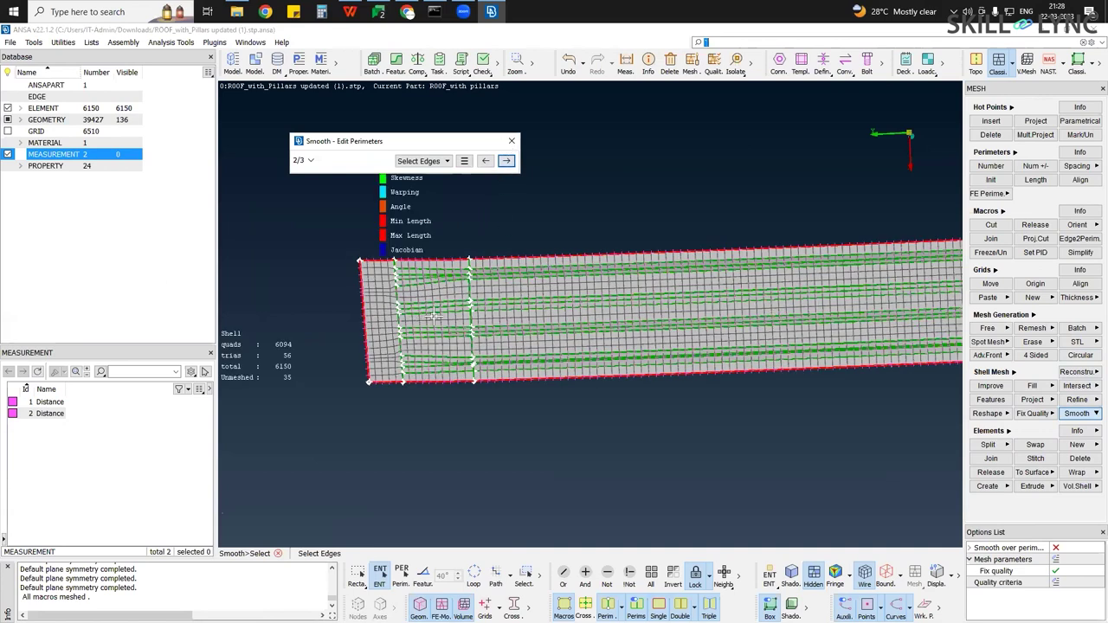
middle_click(430, 317)
middle_click(686, 276)
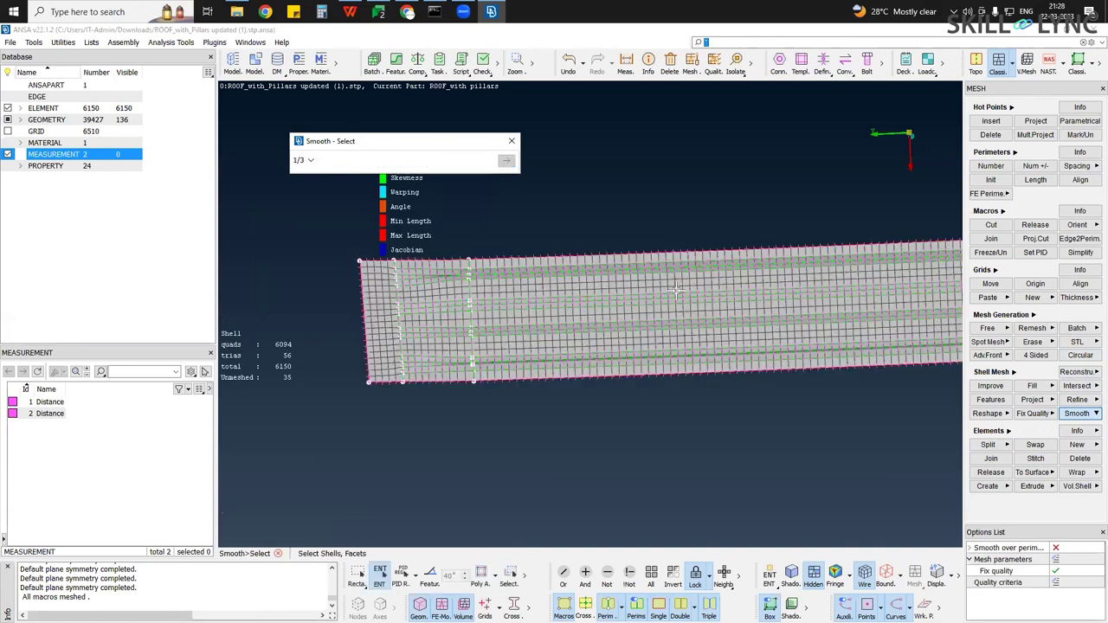
middle_click(646, 351)
Copy the meshed straight pillar by symmetry about the default symmetry plane and finish the copy
middle_click_drag(694, 108, 201, 112, "ctrl")
scroll(755, 73, "up", 8)
scroll(778, 123, "down", 10)
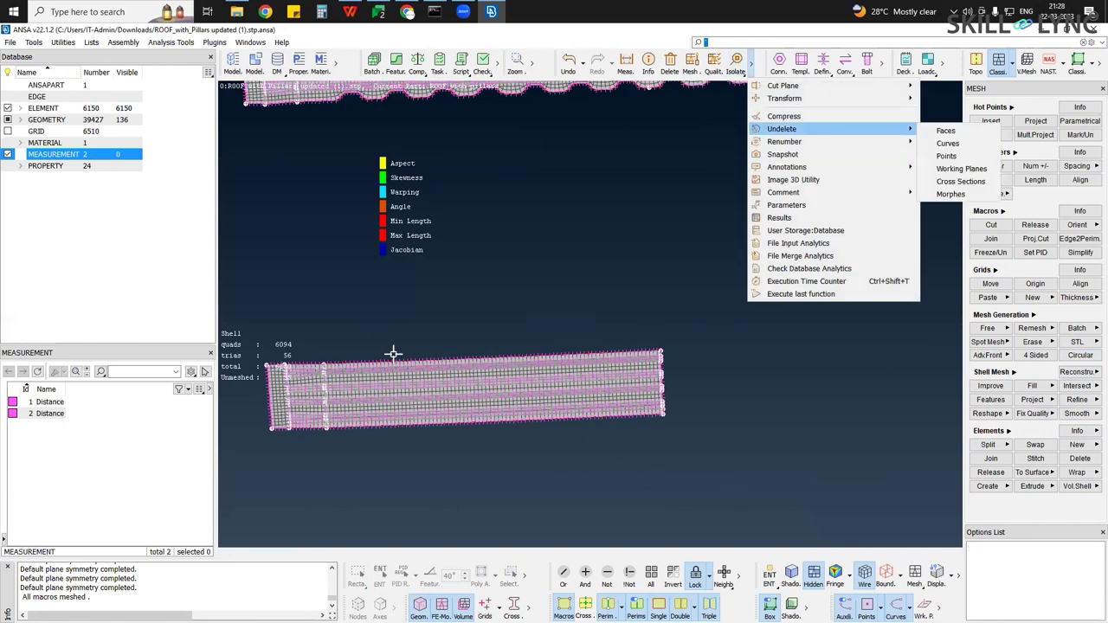
middle_click(498, 258)
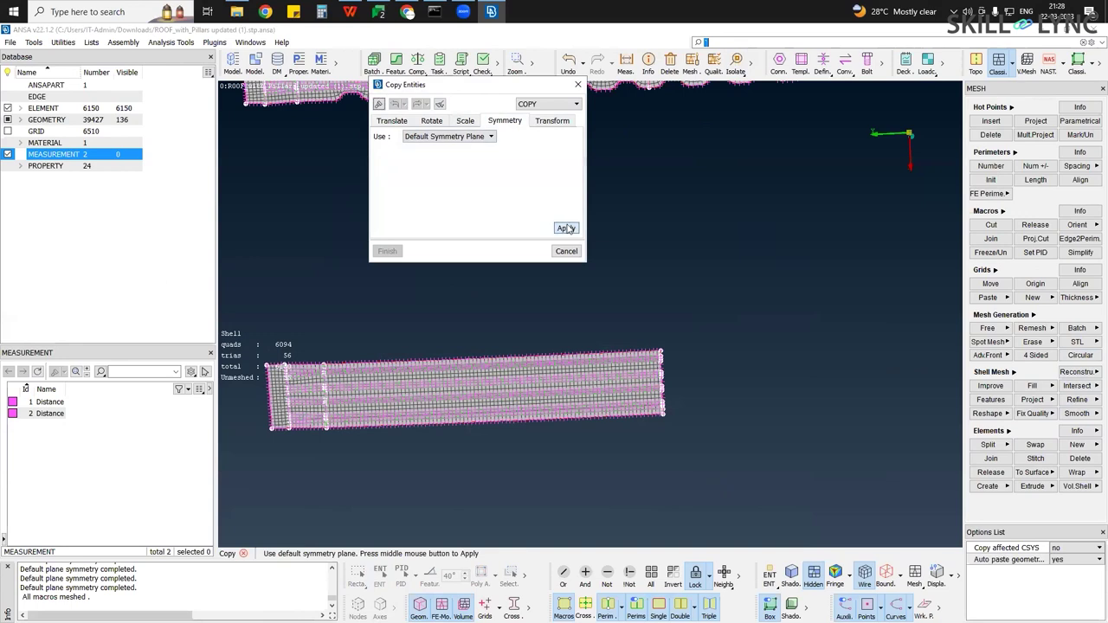
left_click(567, 229)
left_click(459, 319)
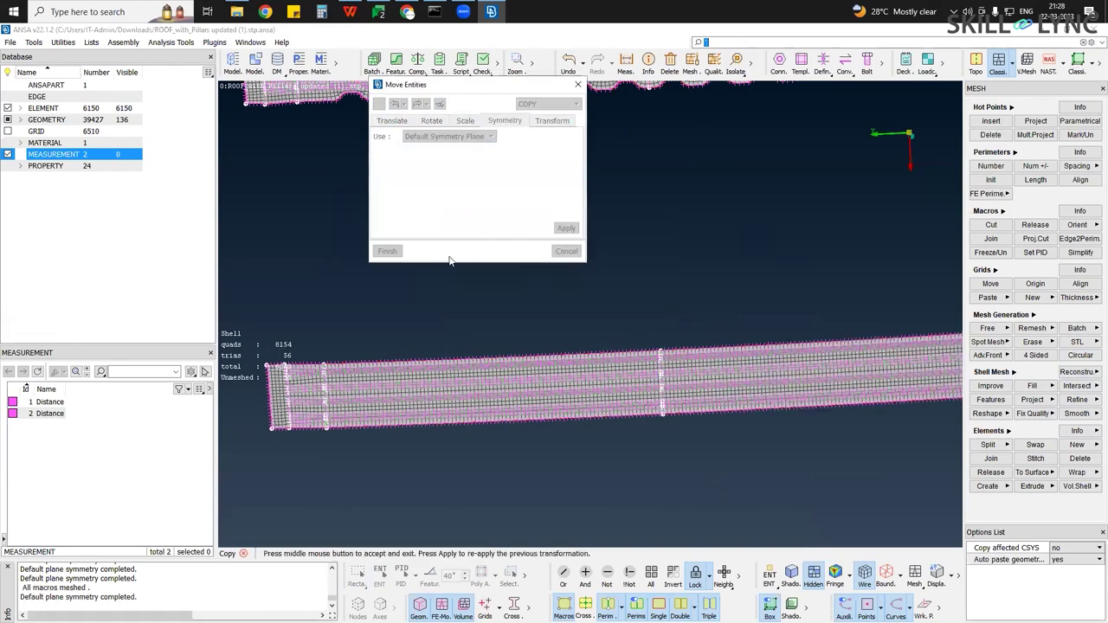
left_click(383, 251)
scroll(631, 351, "down", 3)
left_click(321, 159)
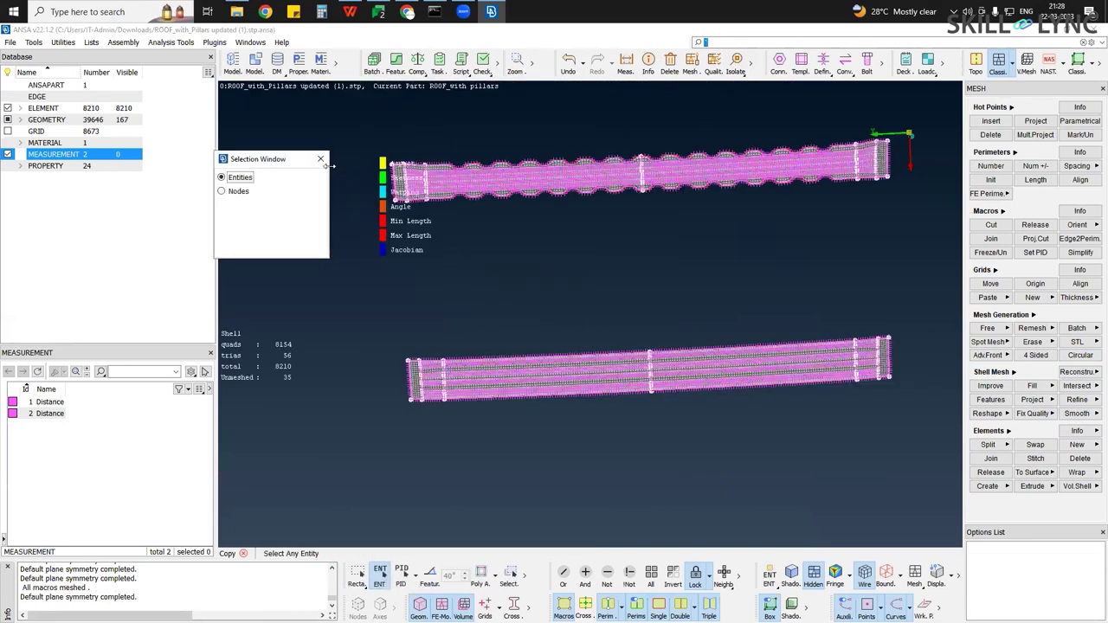
Mesh all faces of the second, unmeshed scalloped pillar with the Free algorithm, using mixed elements
middle_click_drag(676, 381, 603, 314, "ctrl")
scroll(549, 376, "down", 2)
middle_click_drag(412, 470, 460, 371, "ctrl")
scroll(482, 329, "up", 7)
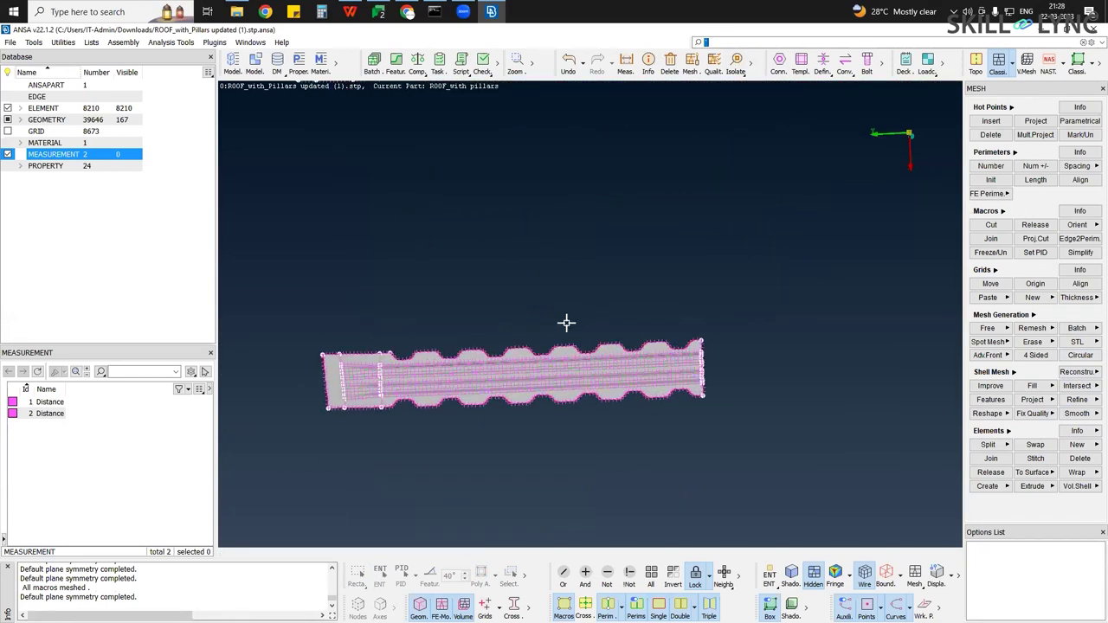
middle_click_drag(553, 340, 716, 308, "ctrl")
scroll(590, 334, "up", 2)
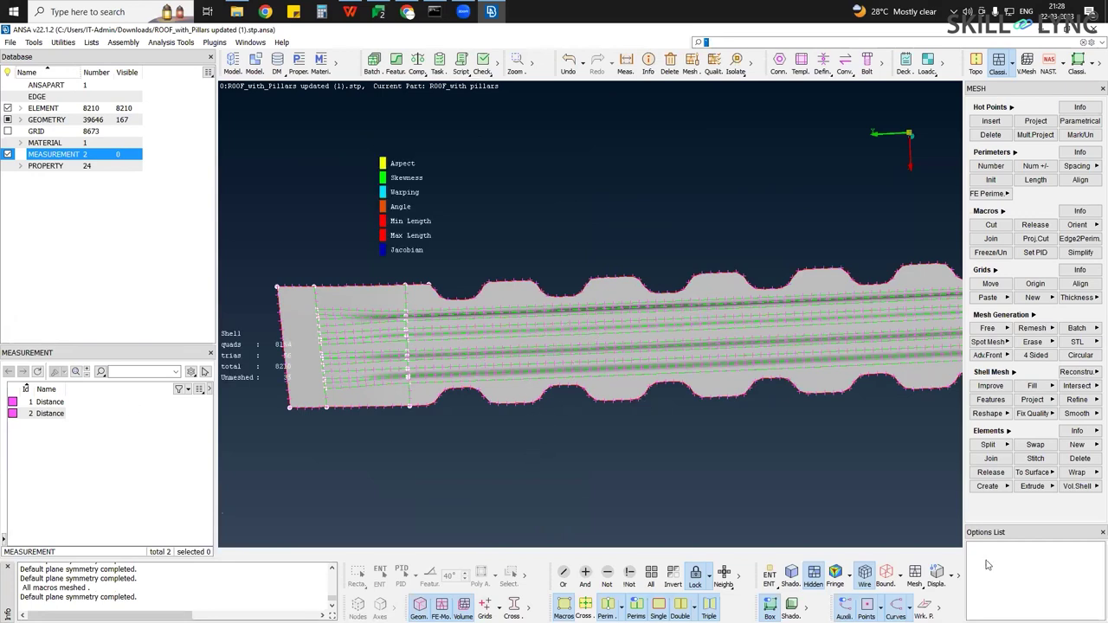
left_click(997, 329)
scroll(643, 298, "down", 3)
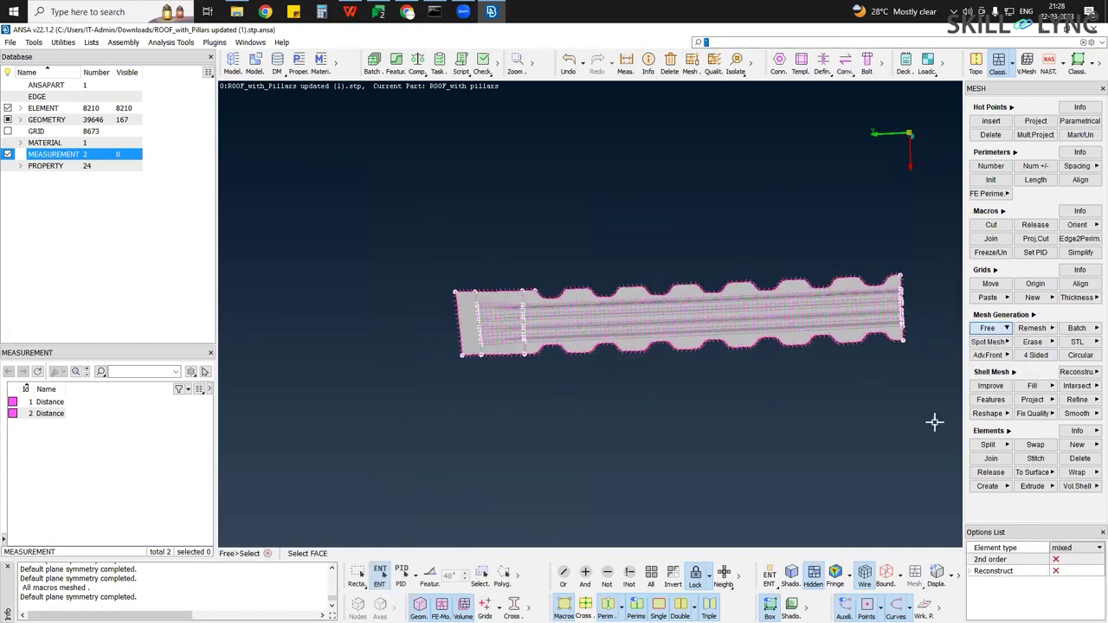
left_click_drag(935, 421, 462, 248)
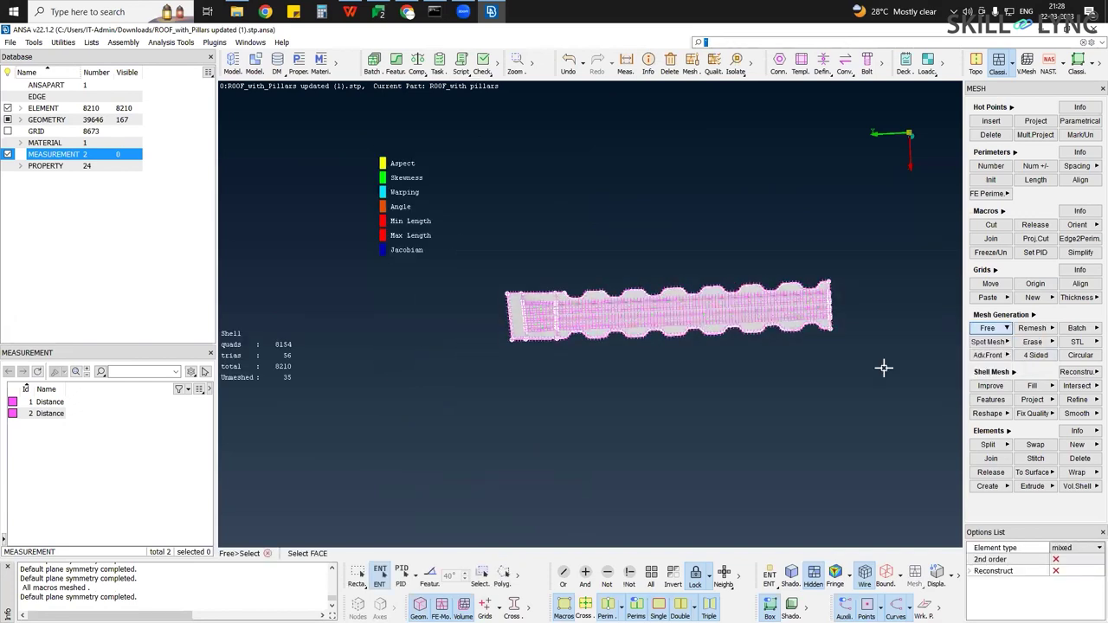
scroll(708, 315, "up", 2)
middle_click(708, 315)
scroll(1068, 362, "up", 3)
Reconstruct the second scalloped pillar's whole shell mesh with average target length and fix quality, and accept the result
left_click(1073, 372)
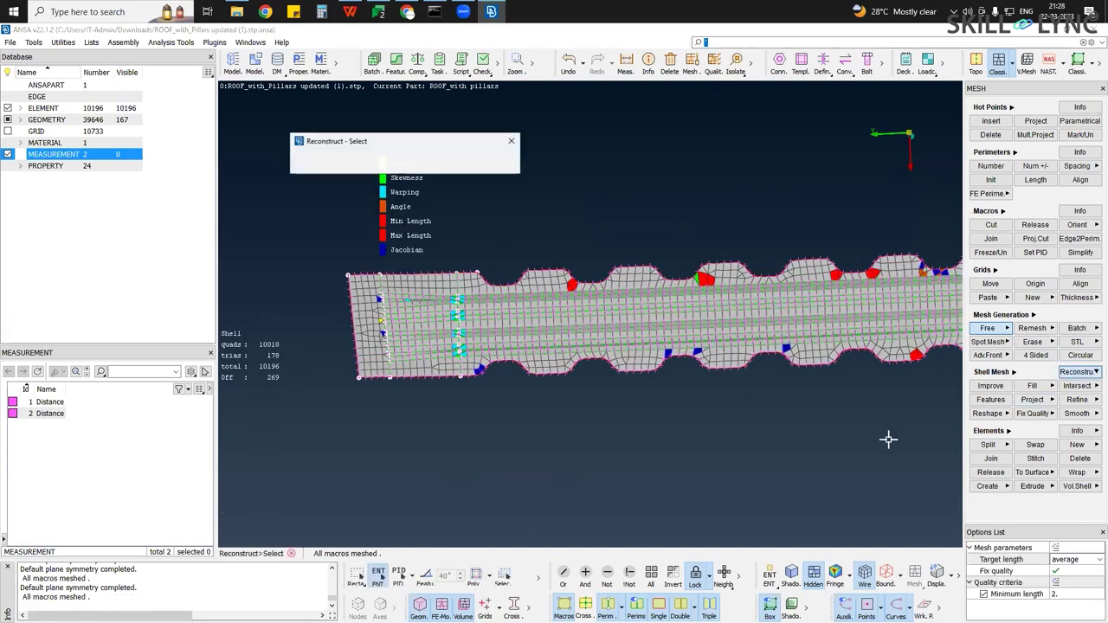
scroll(485, 251, "down", 4)
left_click_drag(827, 374, 419, 219)
middle_click(561, 324)
scroll(534, 317, "up", 1)
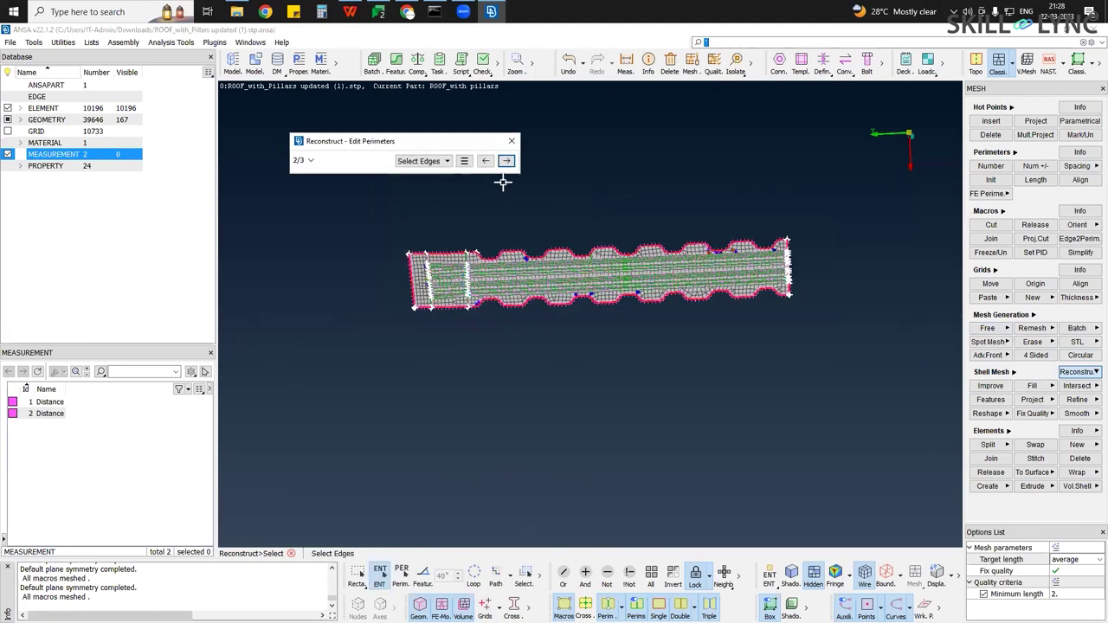
left_click(507, 161)
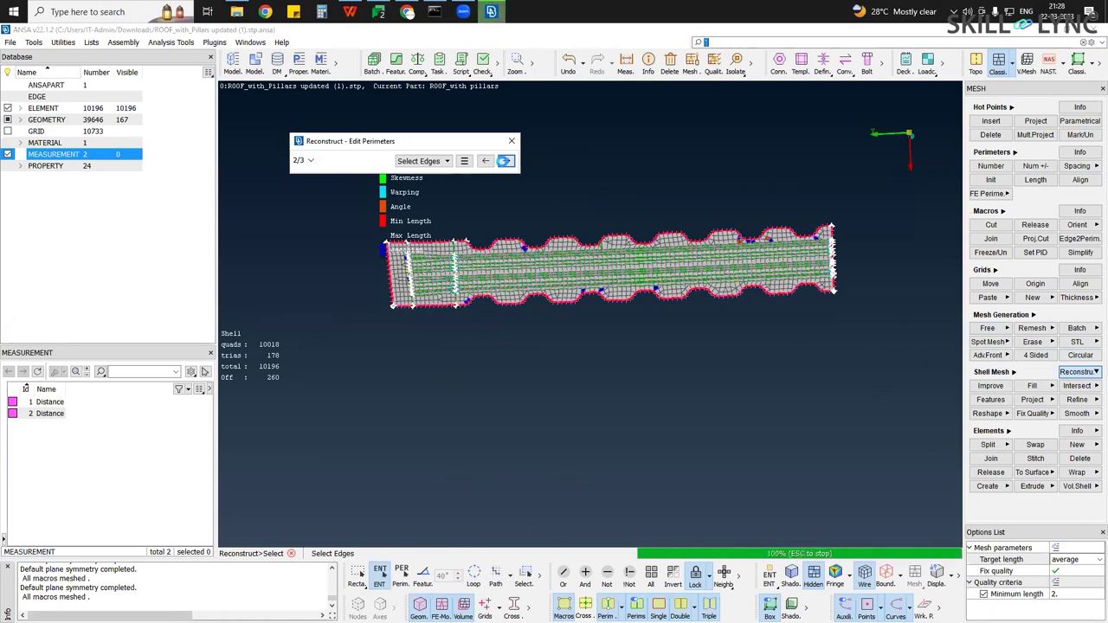
left_click(507, 161)
left_click(513, 141)
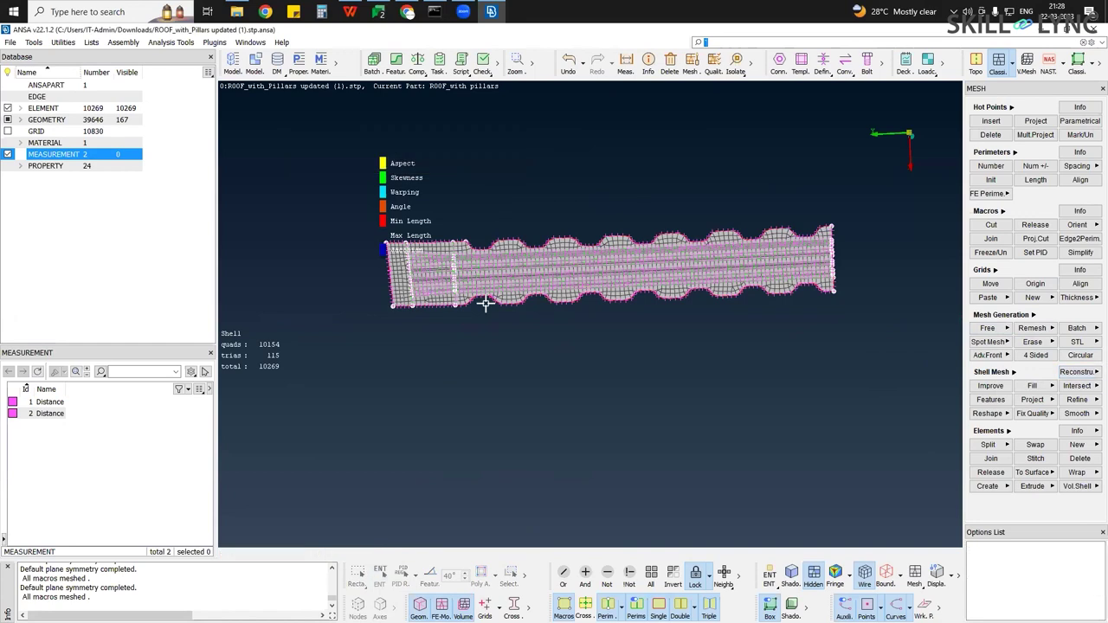
Remesh the face along the second scalloped pillar's upper wavy edge
scroll(515, 223, "up", 4)
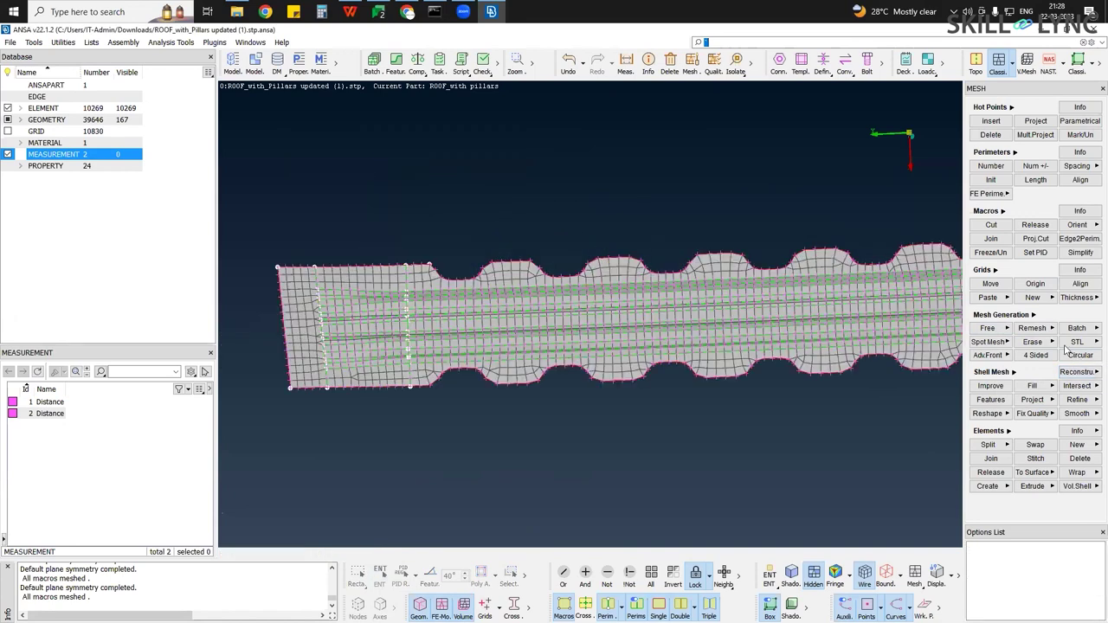
middle_click_drag(368, 212, 462, 188, "ctrl")
left_click(1032, 328)
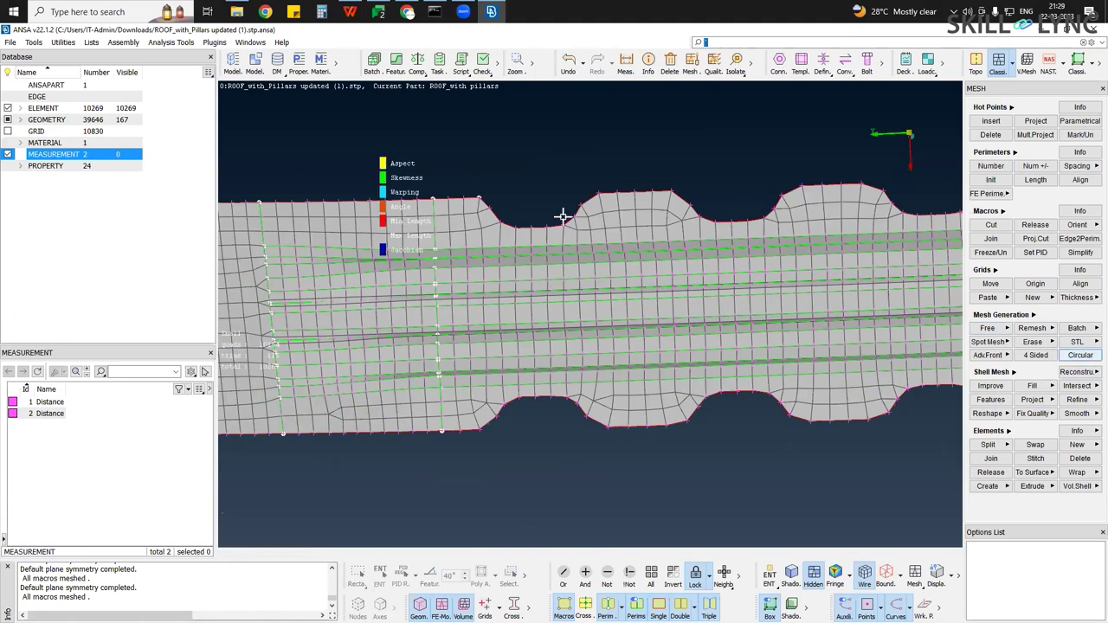
middle_click(562, 216)
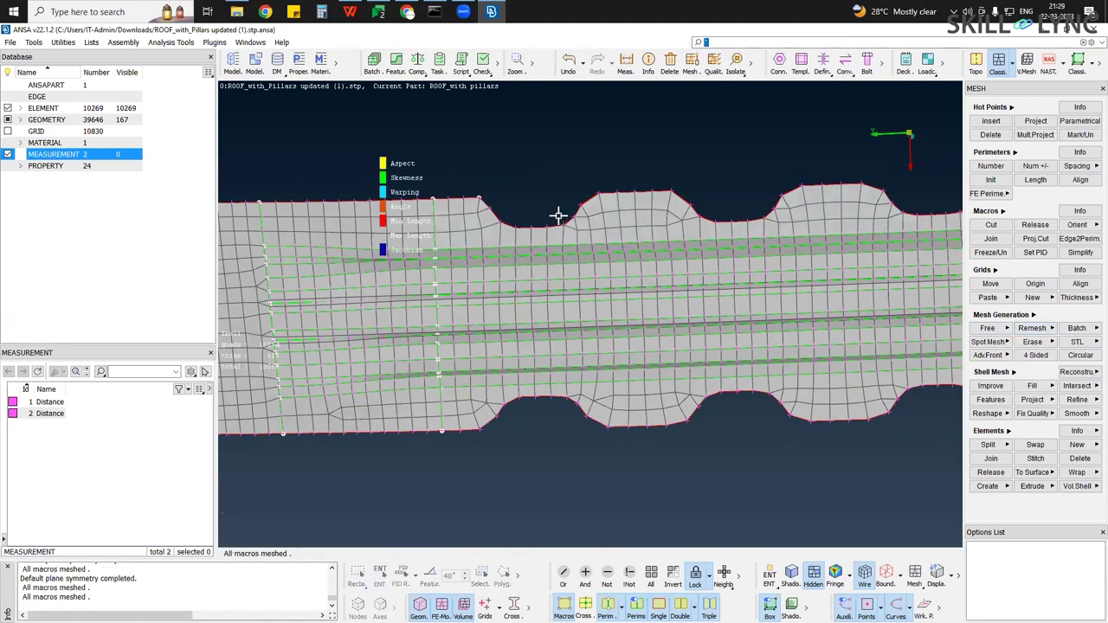
left_click(1031, 331)
left_click_drag(453, 183, 654, 251)
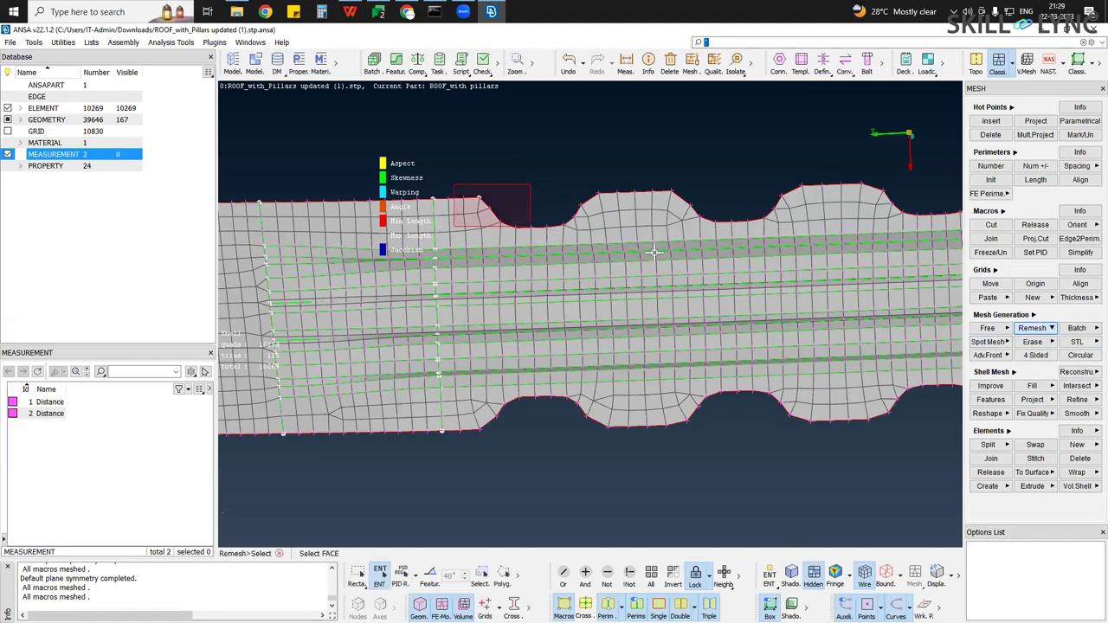
middle_click(582, 226)
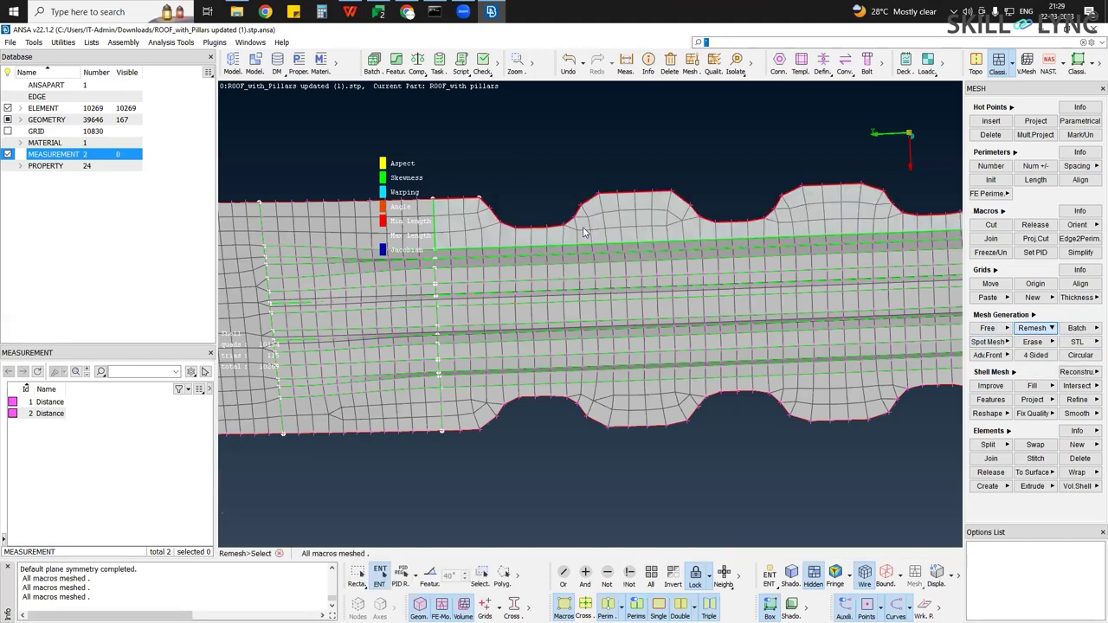
scroll(466, 209, "up", 3)
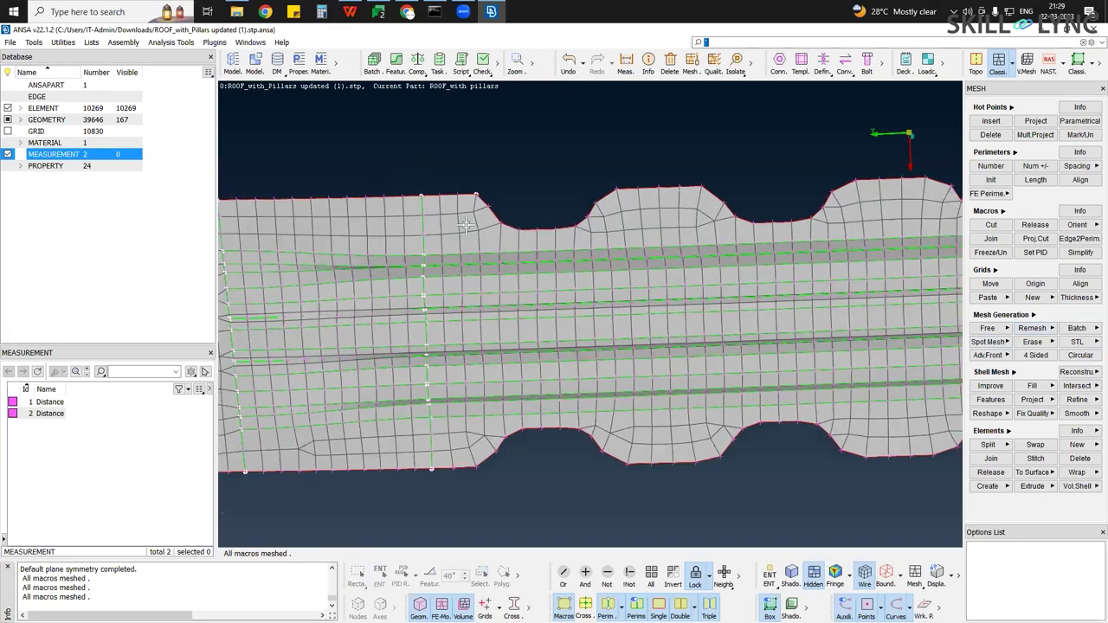
middle_click_drag(577, 229, 444, 229, "ctrl")
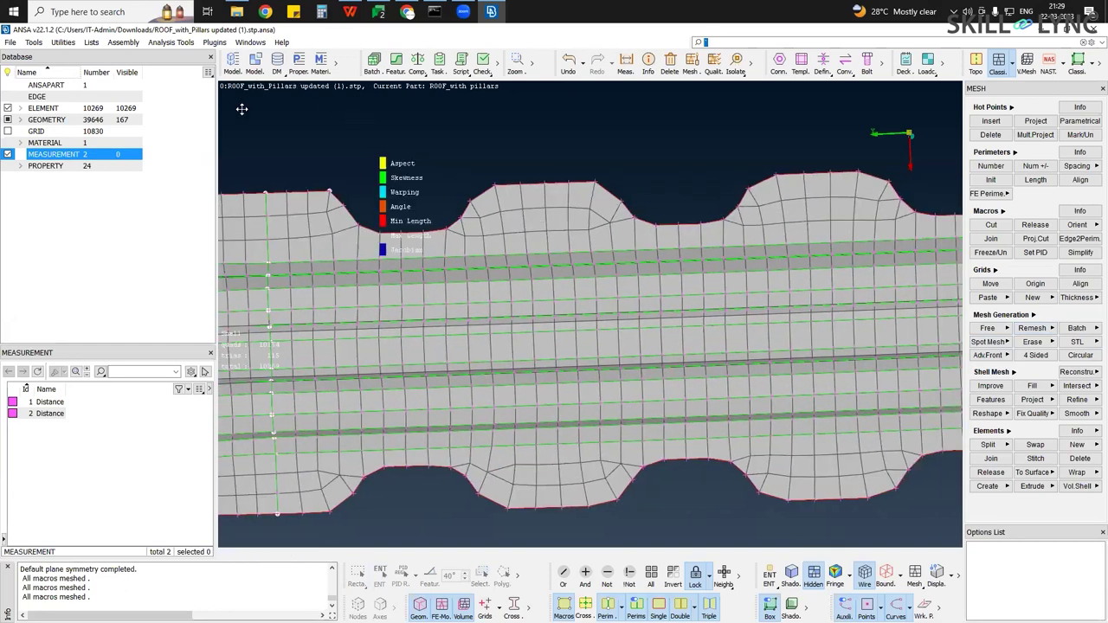
left_click(1043, 355)
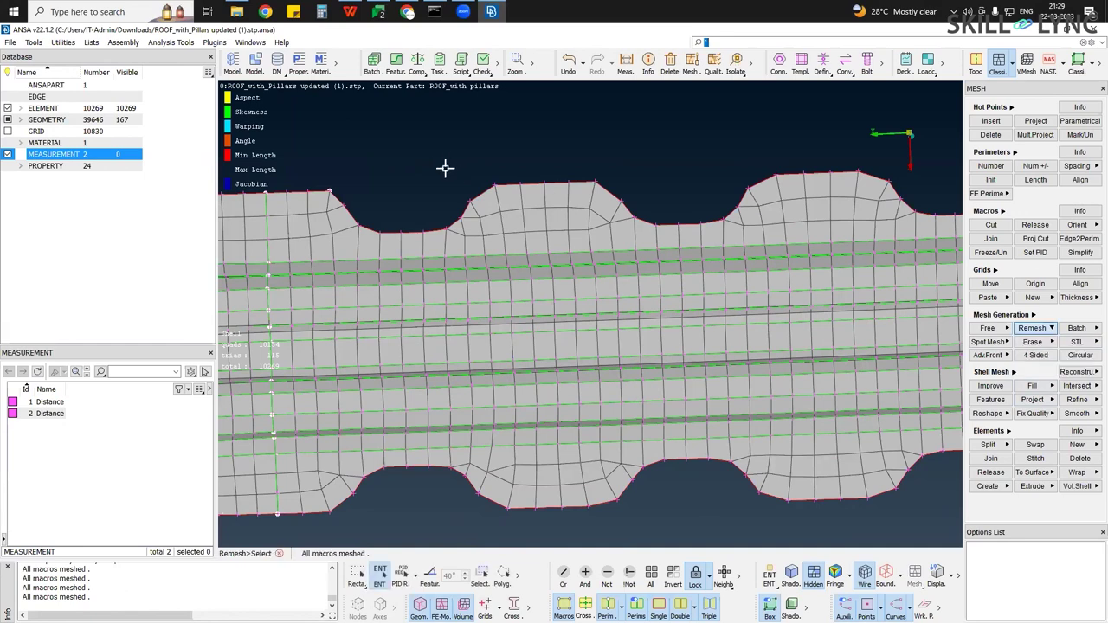
Examine the mesh along the second scalloped pillar's edges and along the ribs of the straight pillar
right_click_drag(590, 483, 583, 418, "ctrl")
scroll(590, 259, "down", 1)
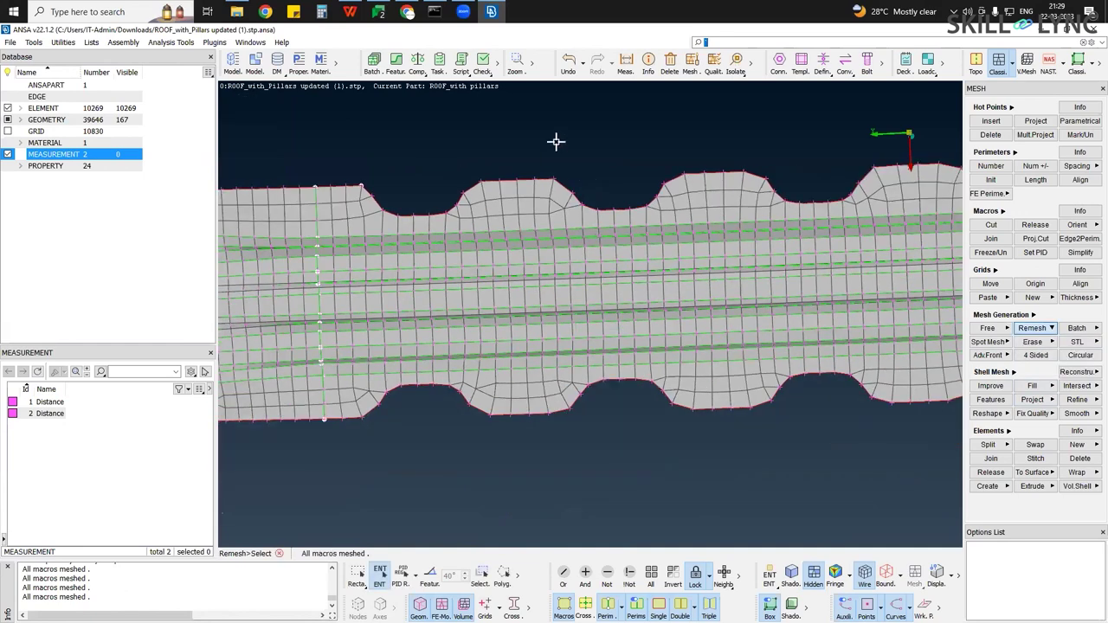
scroll(484, 194, "down", 1)
scroll(468, 233, "down", 1)
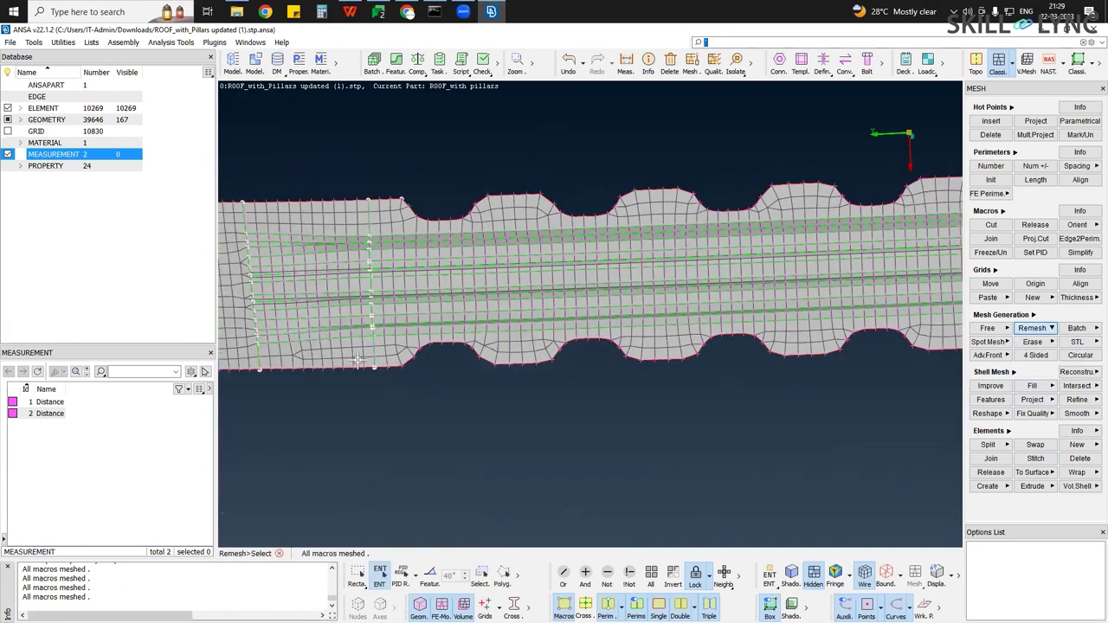
scroll(634, 340, "down", 2)
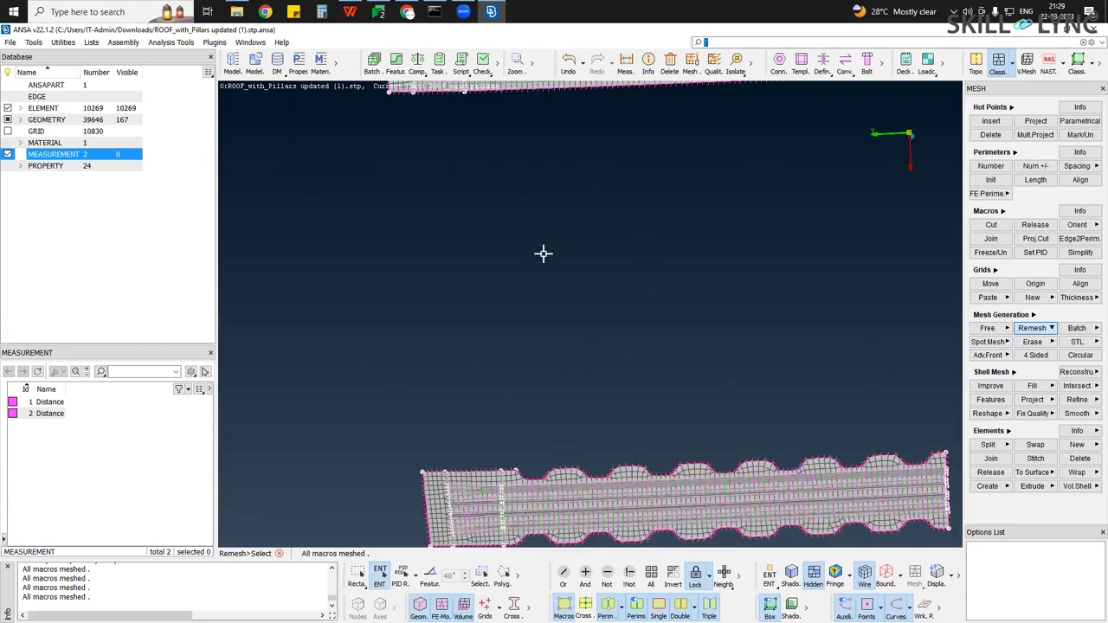
scroll(576, 337, "down", 1)
scroll(737, 310, "up", 2)
scroll(416, 330, "up", 4)
middle_click_drag(437, 351, 442, 374, "ctrl")
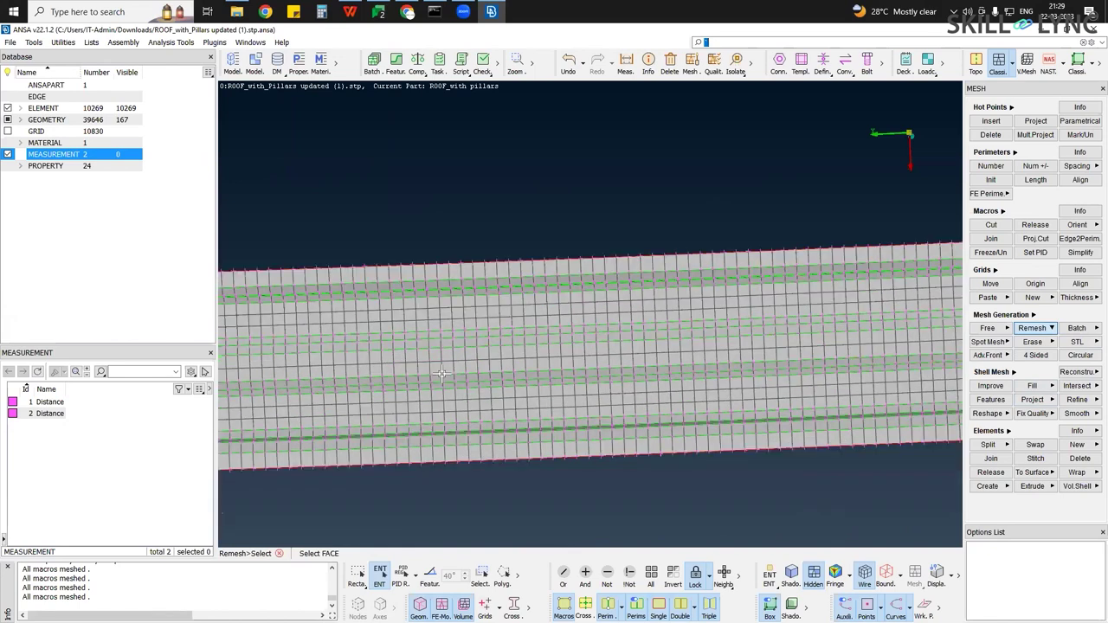
scroll(472, 442, "down", 2)
scroll(447, 396, "down", 4)
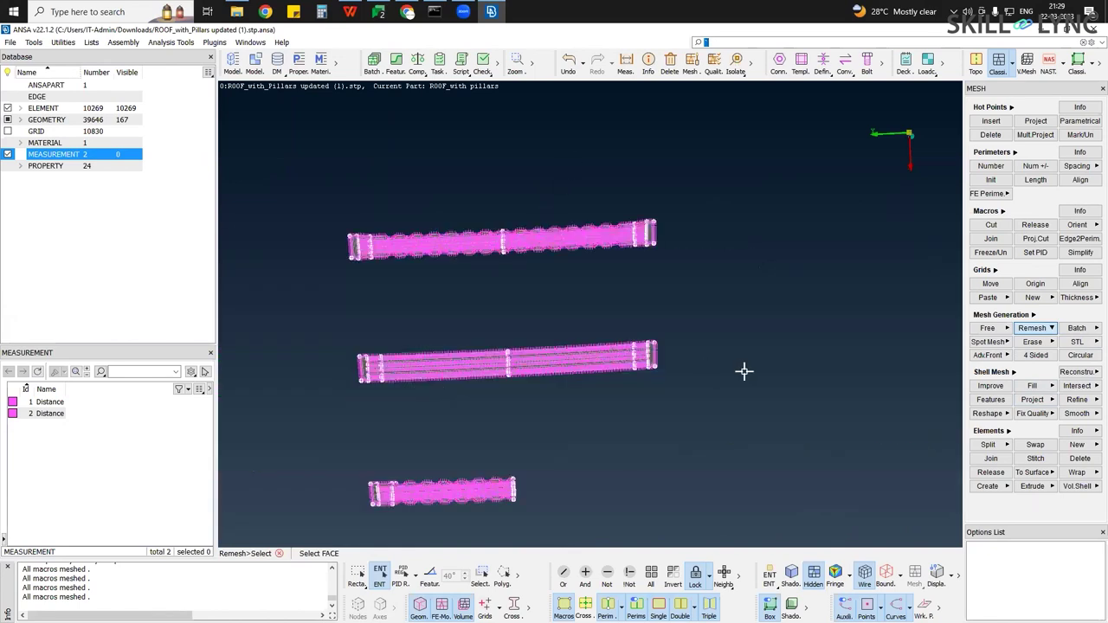
Reconstruct the second scalloped pillar's whole shell mesh again with average target length and fix quality, and accept the result
scroll(727, 373, "up", 3)
scroll(495, 322, "up", 2)
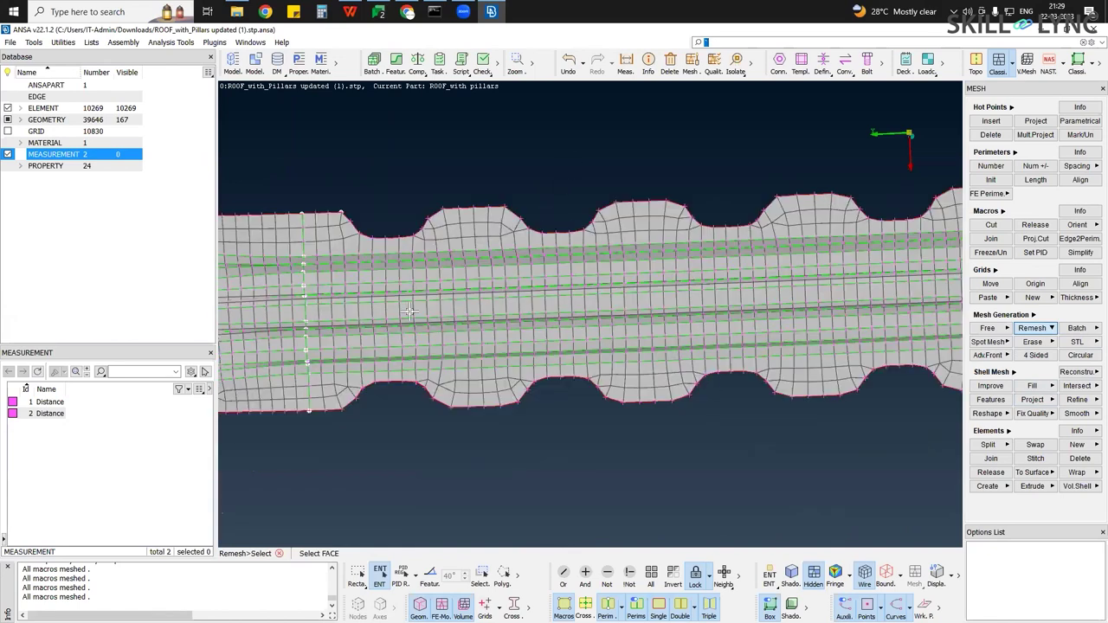
middle_click_drag(381, 276, 584, 284, "ctrl")
scroll(836, 328, "down", 3)
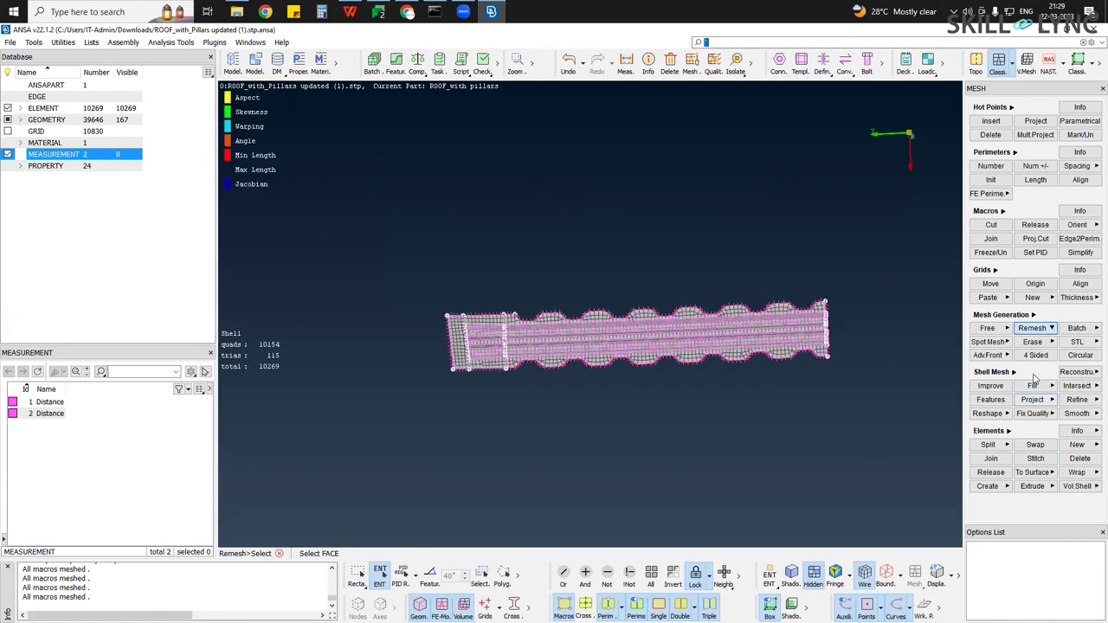
left_click(1076, 373)
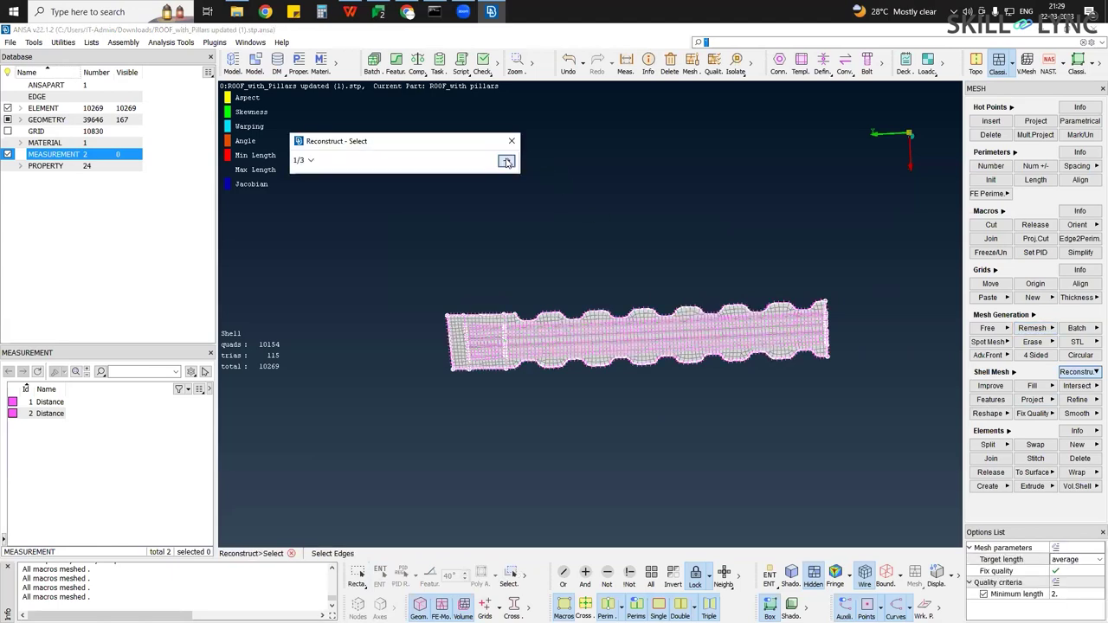
left_click(506, 162)
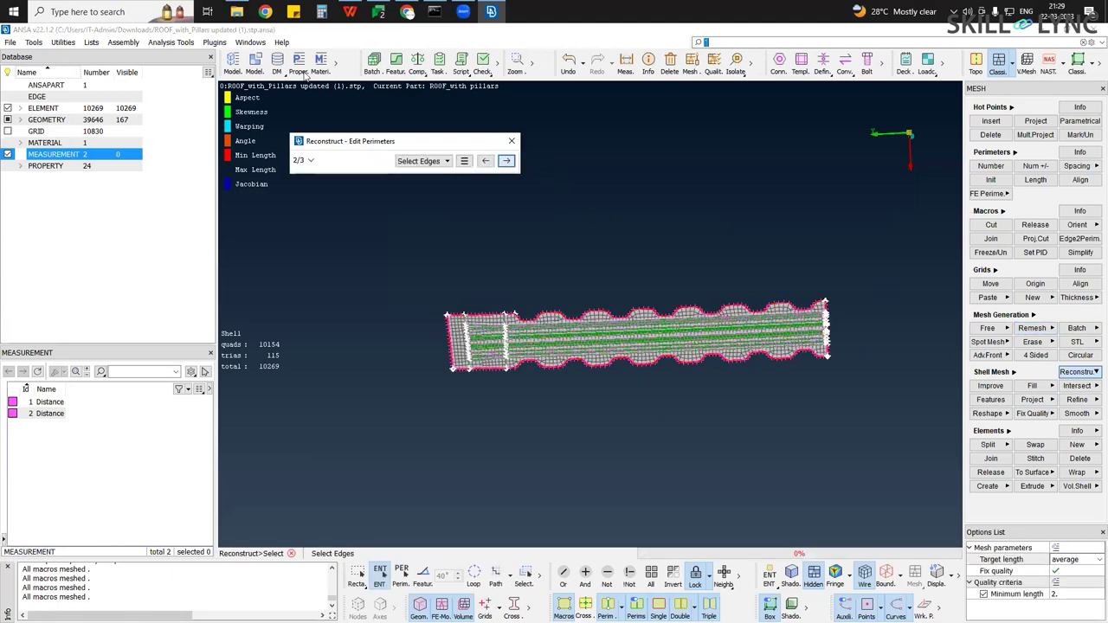
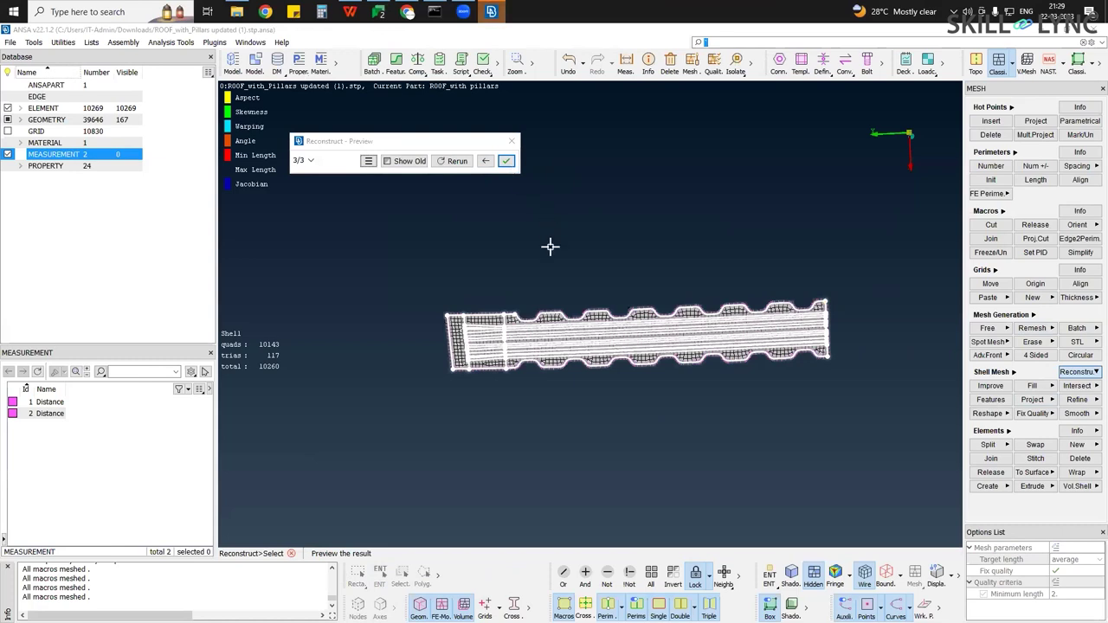
middle_click(576, 346)
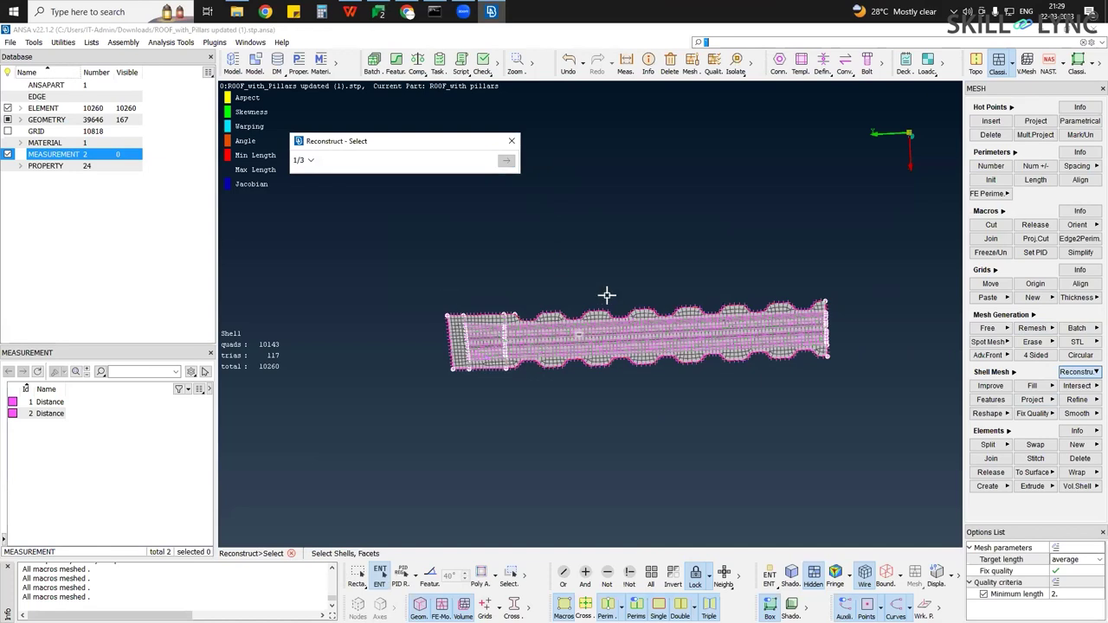
Examine the reconstructed mesh at the second scalloped pillar's flat end, around its ribs and along its wavy edges
scroll(597, 300, "up", 5)
scroll(512, 257, "up", 3)
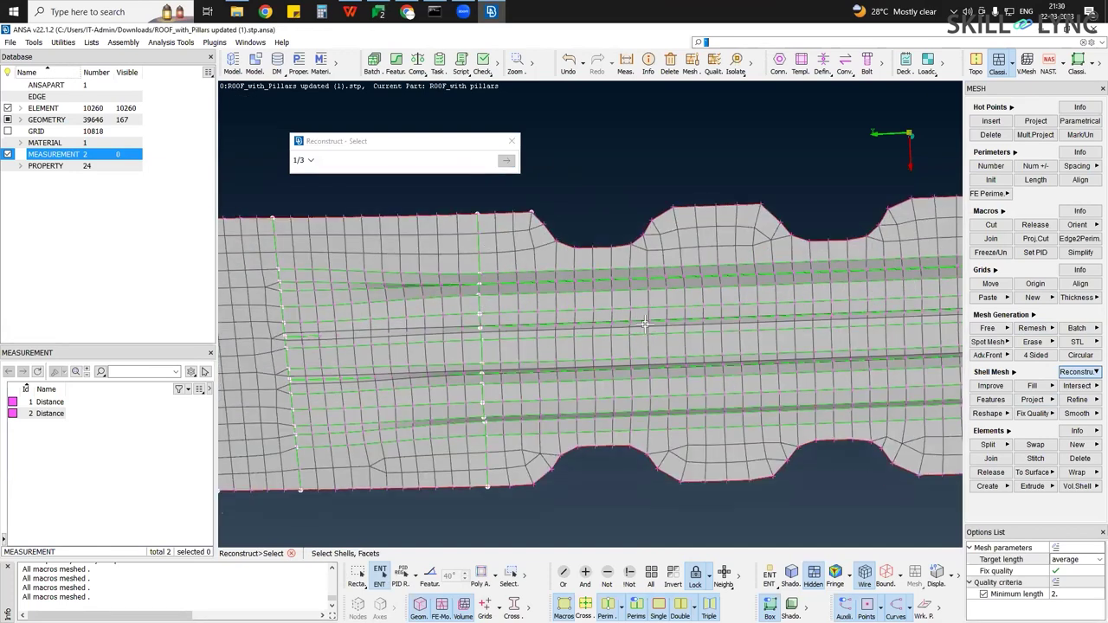
left_click_drag(651, 297, 615, 458, "ctrl")
scroll(572, 360, "up", 5)
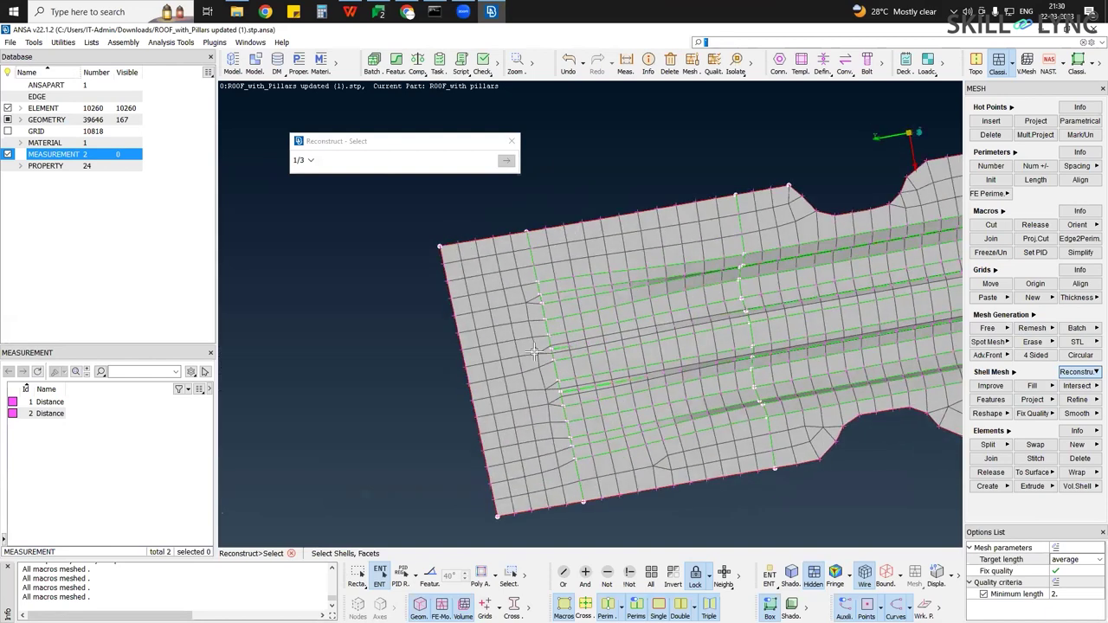
scroll(543, 360, "down", 2)
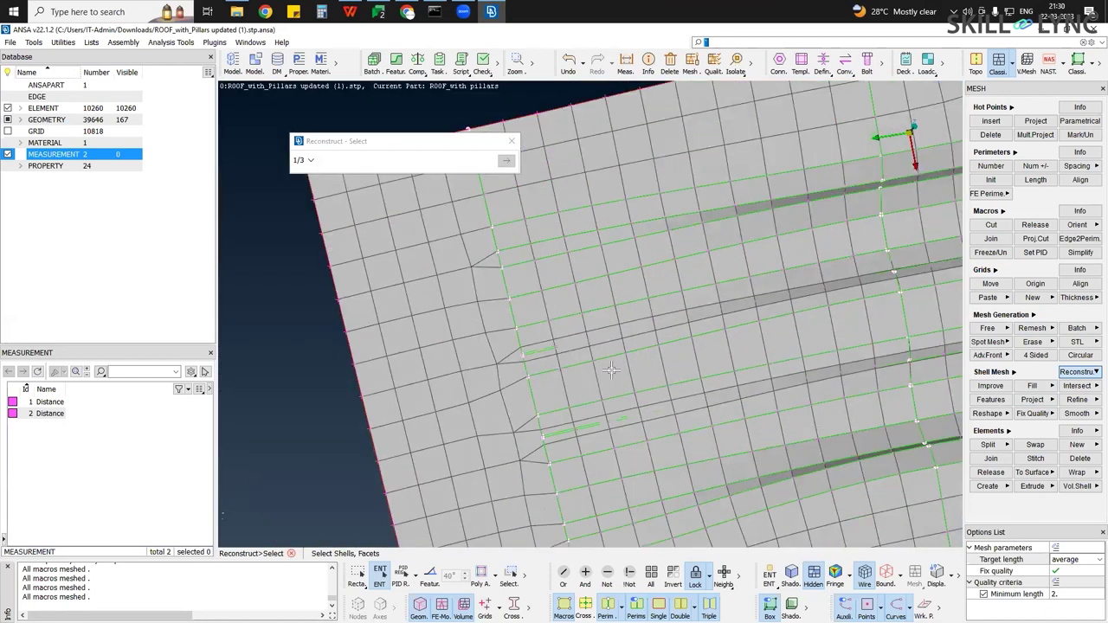
scroll(782, 396, "down", 5)
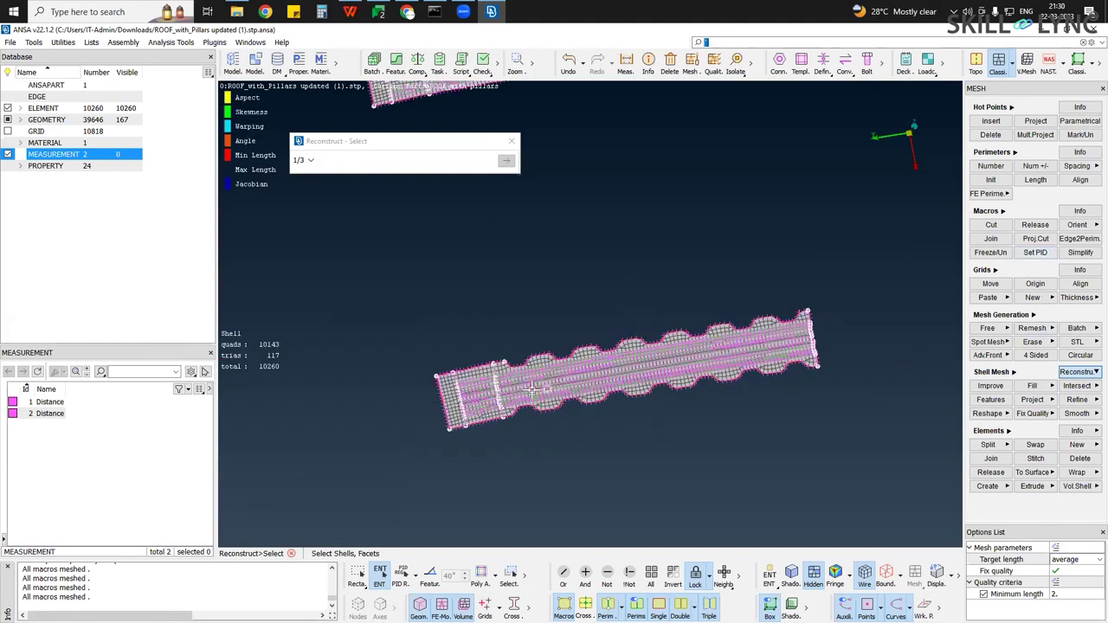
scroll(522, 394, "up", 2)
middle_click_drag(792, 344, 707, 349, "ctrl")
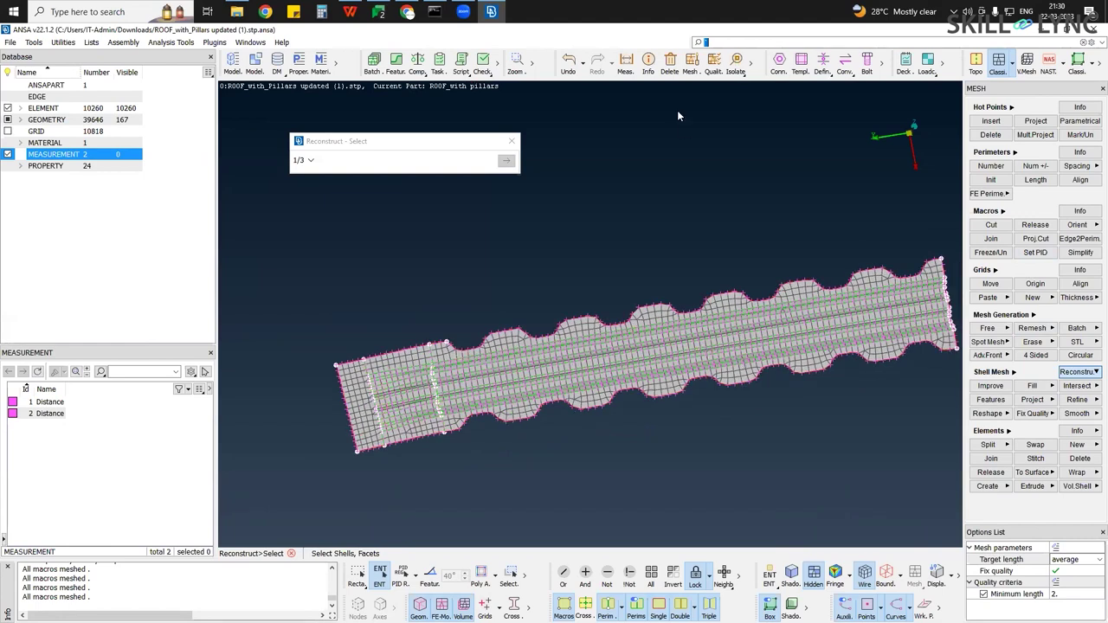
scroll(675, 112, "down", 2)
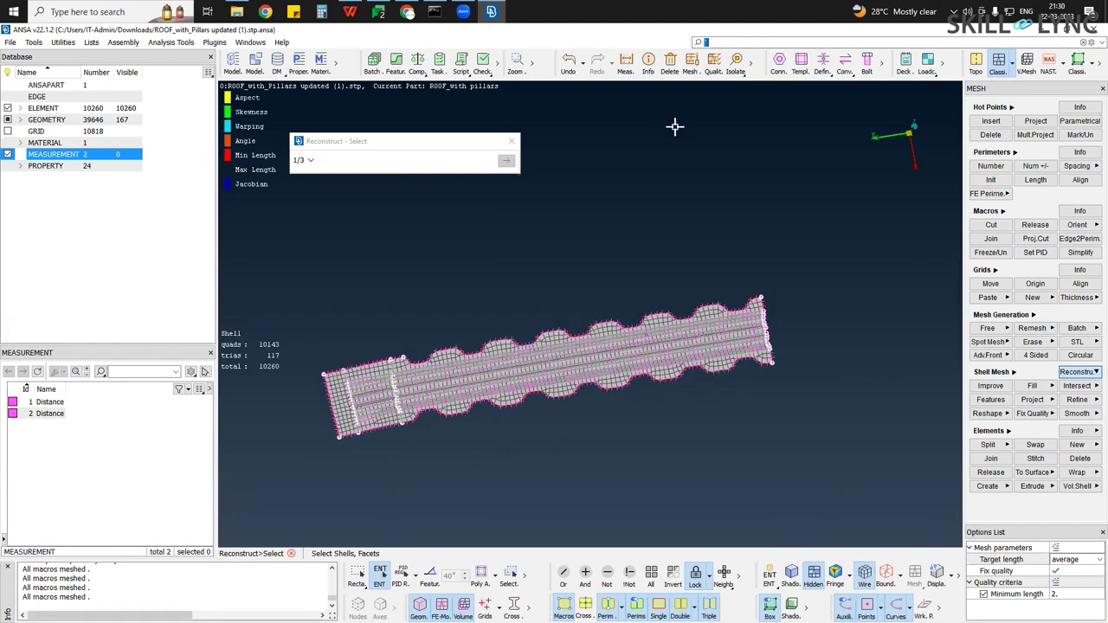
Delete all shell elements of the second scalloped pillar, keeping its faces
left_click(1087, 459)
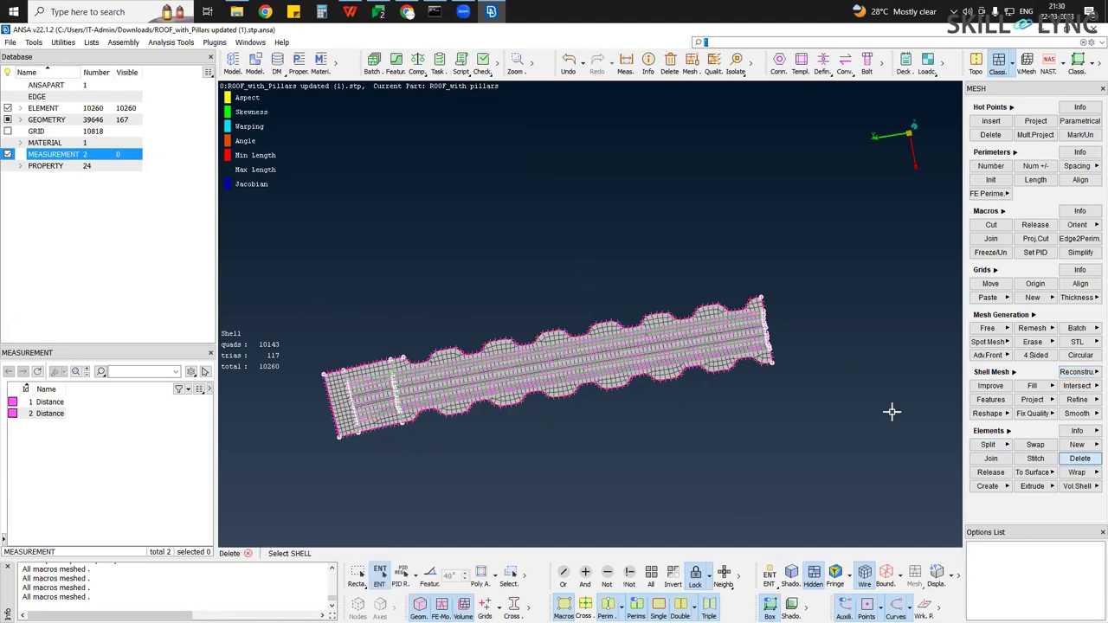
left_click_drag(755, 352, 919, 438)
middle_click(868, 452)
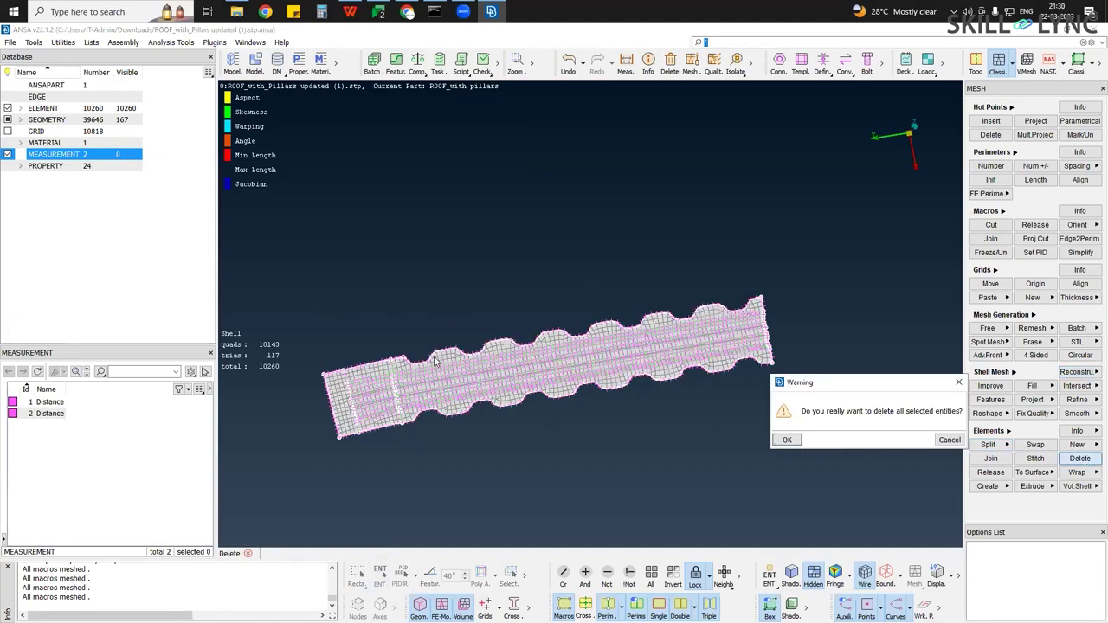
Join the macros across the closely spaced double lines on the ribs near the second scalloped pillar's flat end, deleting hot points
right_click_drag(390, 386, 1036, 272, "ctrl")
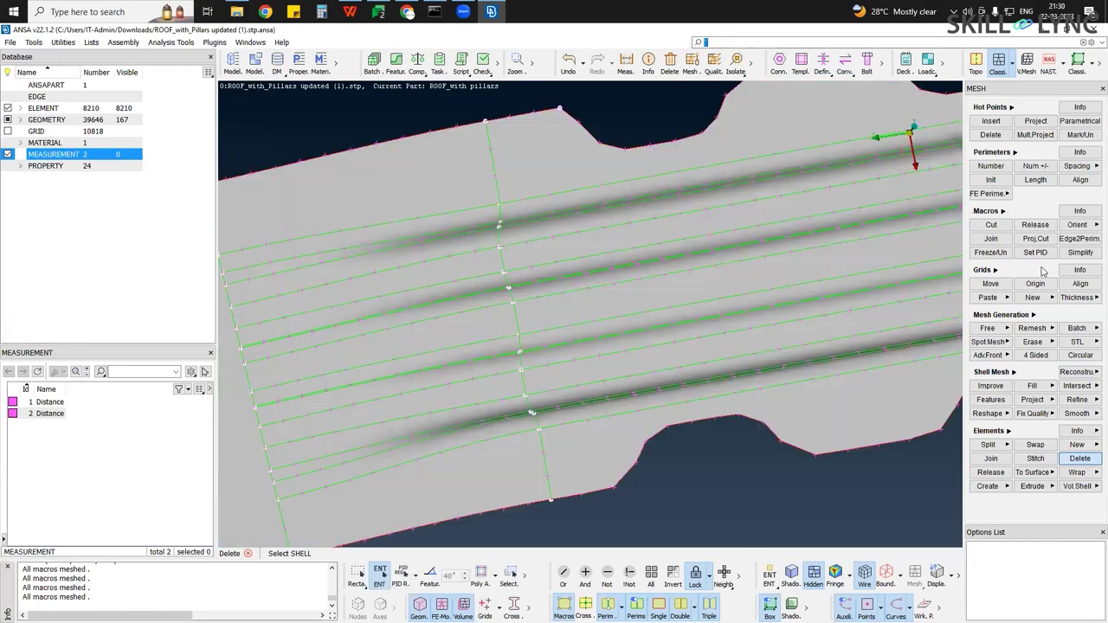
middle_click_drag(272, 277, 360, 254, "ctrl")
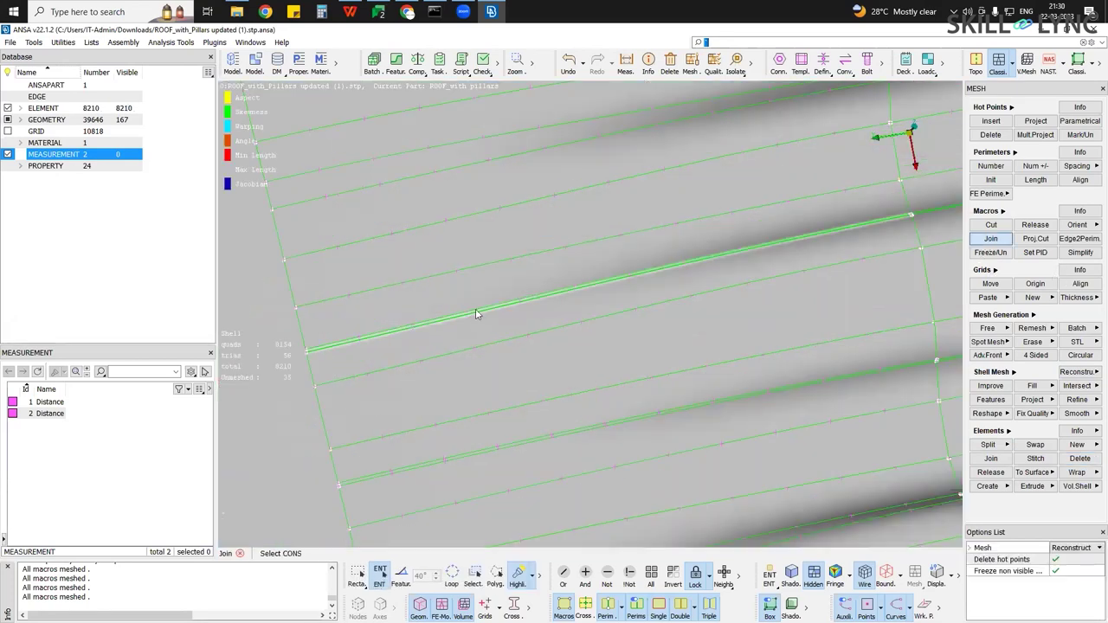
left_click(477, 309)
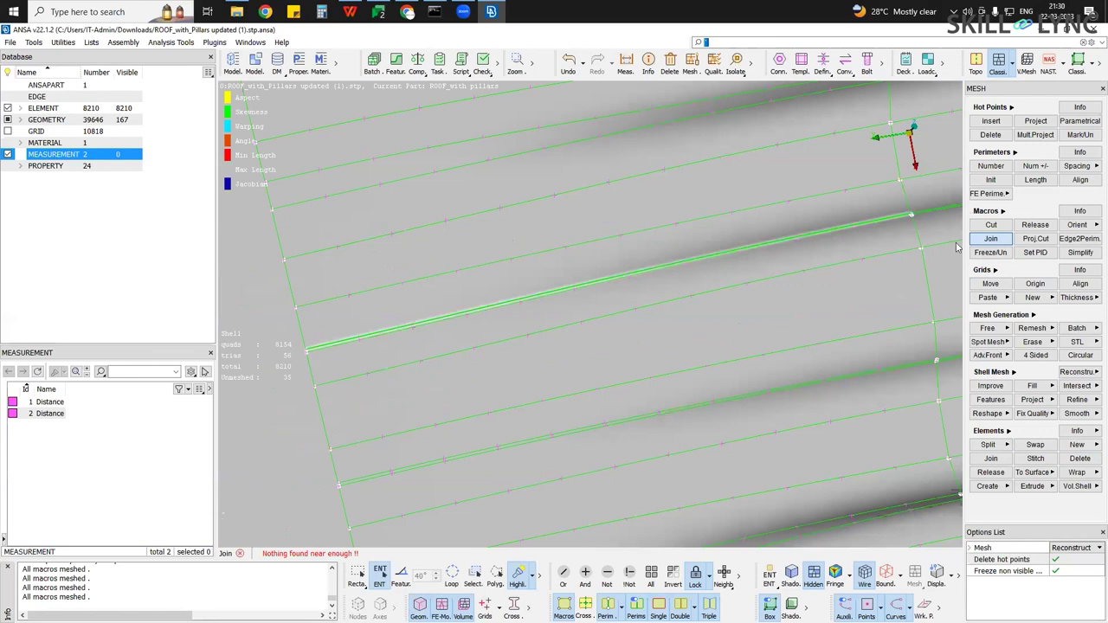
left_click(915, 206)
middle_click_drag(593, 337, 299, 420, "ctrl")
scroll(299, 420, "down", 4)
middle_click_drag(762, 338, 229, 370, "ctrl")
middle_click_drag(692, 260, 364, 311, "ctrl")
Join the narrow macros along the rib lines at the second scalloped pillar's cut end, opposite the flat end
scroll(783, 169, "up", 3)
left_click_drag(785, 160, 732, 188, "ctrl")
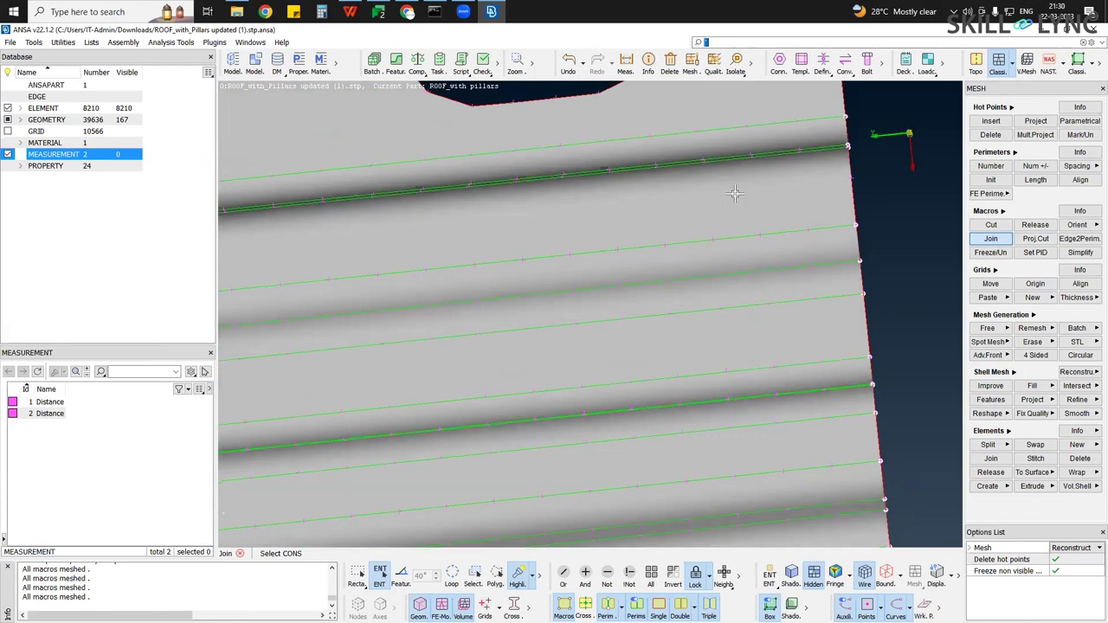
middle_click_drag(869, 381, 839, 233, "ctrl")
scroll(838, 233, "up", 3)
left_click_drag(821, 220, 804, 195, "ctrl")
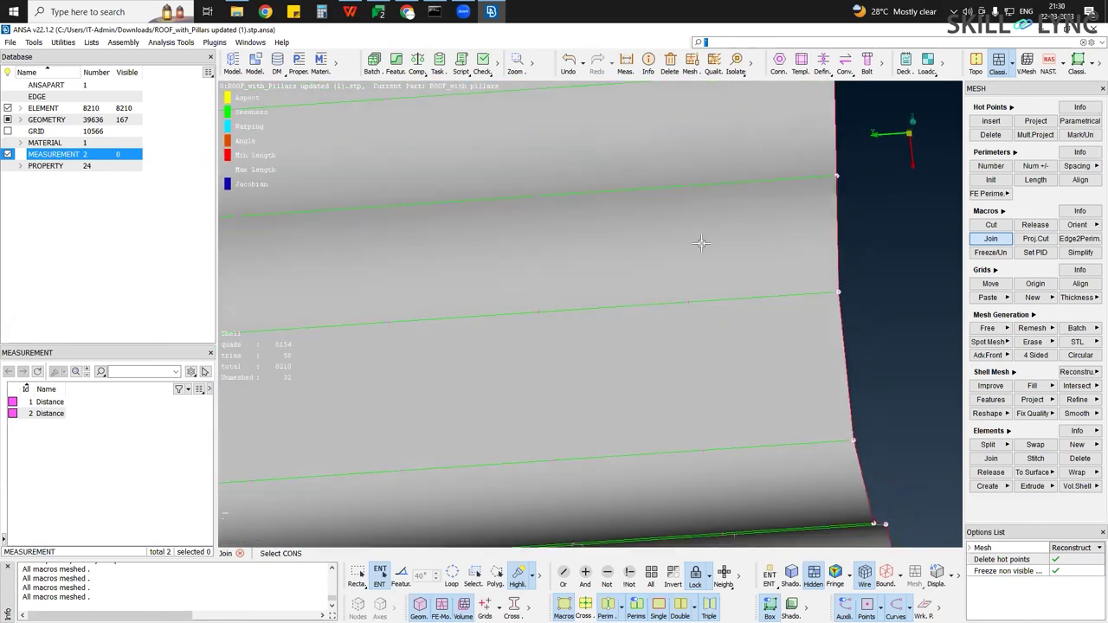
scroll(701, 243, "down", 3)
scroll(689, 342, "down", 1)
left_click_drag(710, 311, 702, 346, "ctrl")
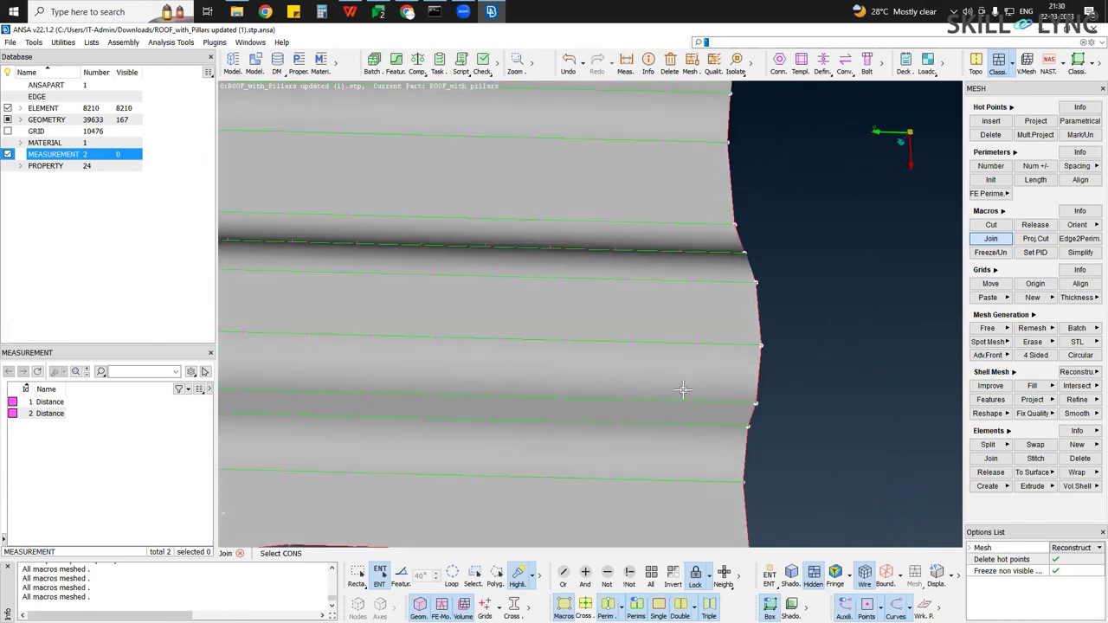
Join the remaining closely spaced rib lines along the second scalloped pillar, working back from the cut end to the flat end
left_click_drag(683, 389, 735, 316, "ctrl")
middle_click_drag(381, 333, 534, 309, "ctrl")
scroll(534, 309, "down", 3)
middle_click_drag(645, 283, 755, 271, "ctrl")
middle_click_drag(485, 298, 816, 250, "ctrl")
middle_click_drag(497, 275, 943, 227, "ctrl")
middle_click_drag(519, 302, 718, 297, "ctrl")
scroll(720, 303, "up", 7)
left_click(576, 345)
scroll(566, 347, "down", 6)
middle_click_drag(338, 416, 666, 334, "ctrl")
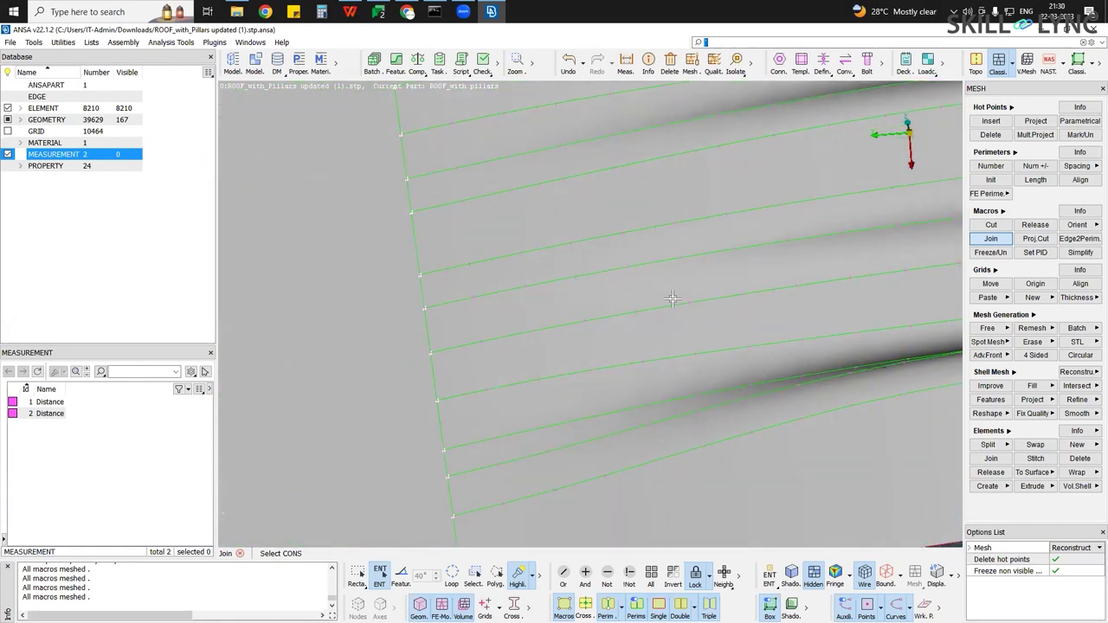
scroll(673, 299, "down", 2)
left_click_drag(666, 274, 720, 302, "ctrl")
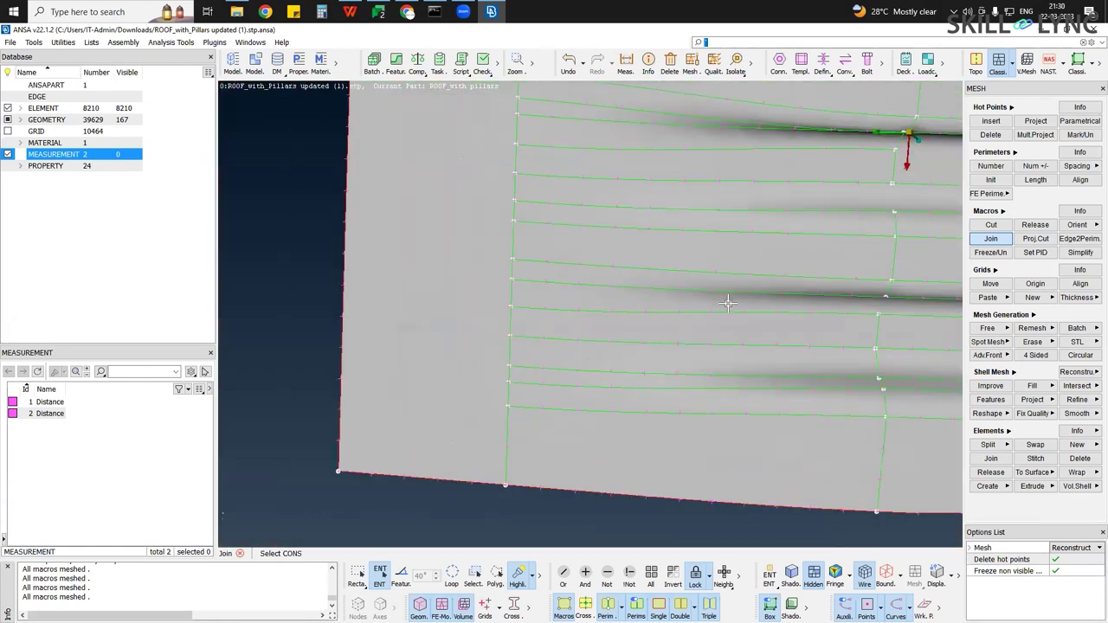
Set the element length to 5 on all perimeters of the second scalloped pillar
scroll(716, 300, "down", 3)
scroll(476, 317, "down", 5)
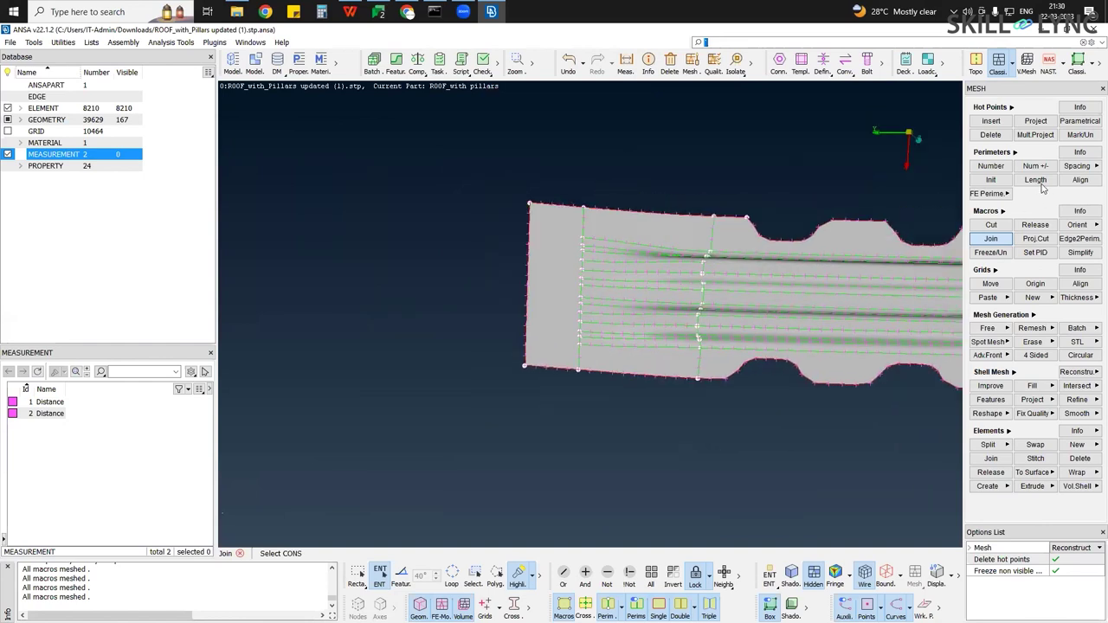
middle_click_drag(952, 190, 660, 188, "ctrl")
scroll(1026, 182, "down", 2)
scroll(312, 228, "down", 1)
scroll(313, 227, "down", 1)
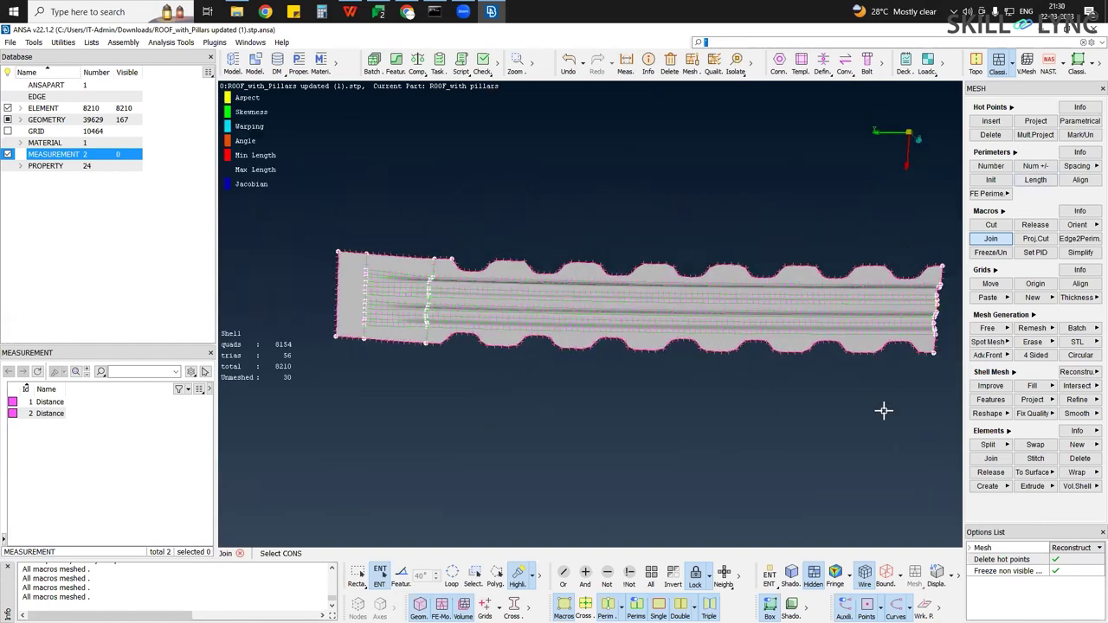
left_click(1028, 182)
left_click_drag(306, 218, 1022, 455)
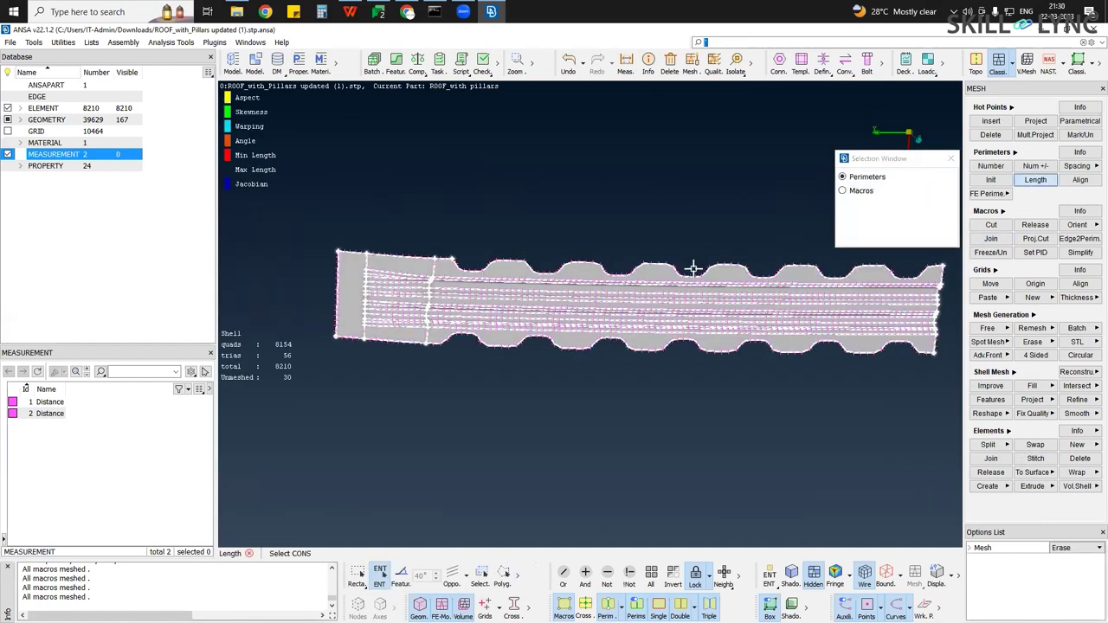
middle_click(768, 299)
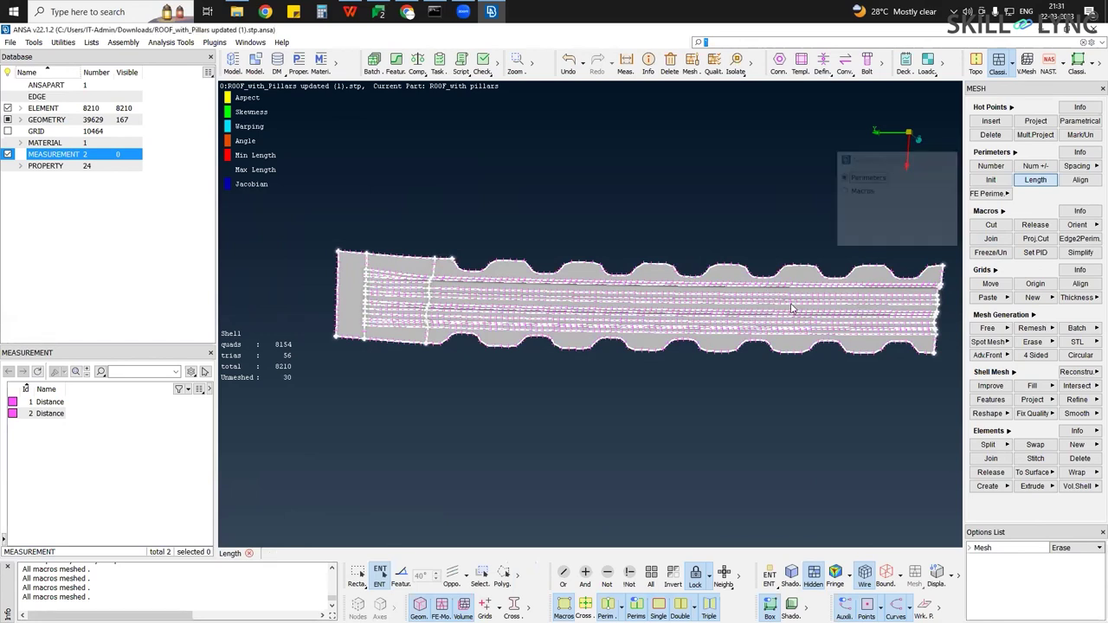
type("5")
middle_click(795, 308)
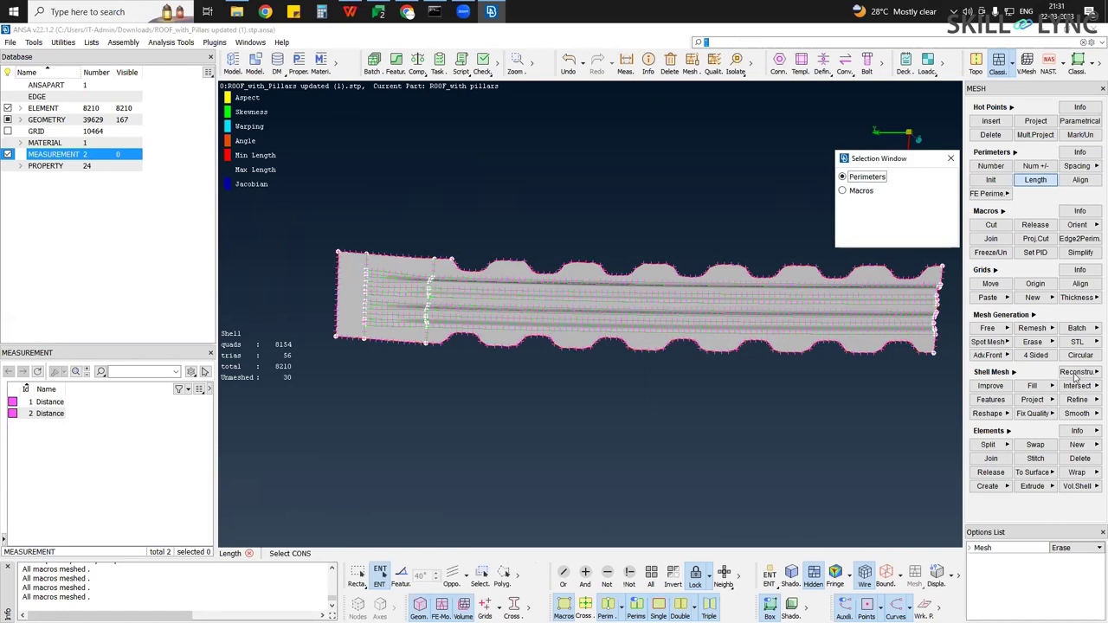
key("Escape")
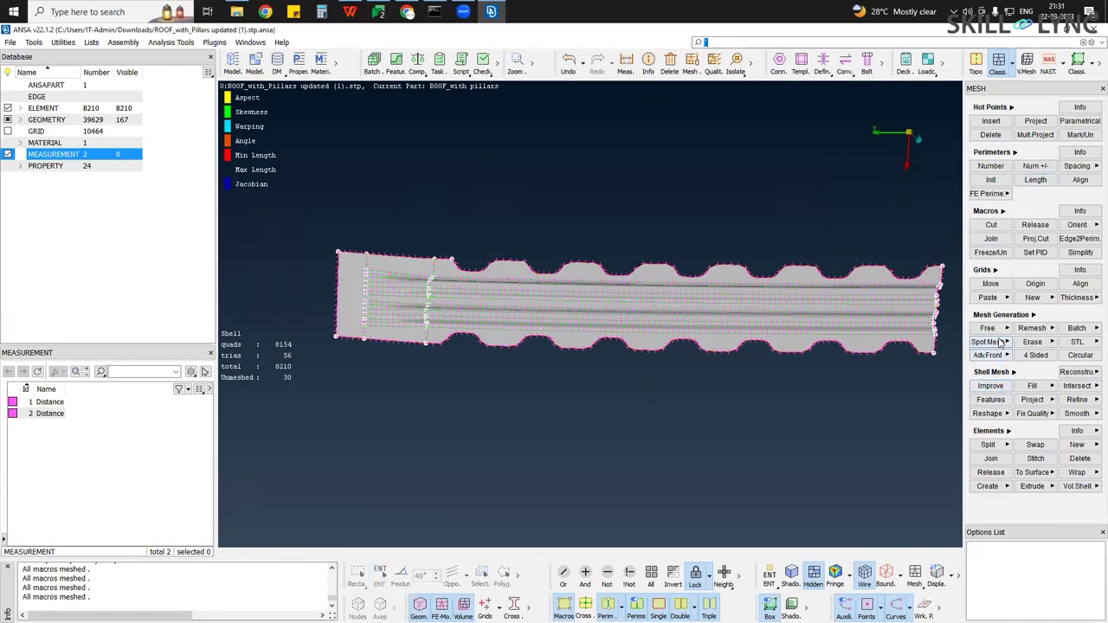
Mesh all faces of the second scalloped pillar with Spot Mesh, and reconstruct the mesh with average target length and fix quality
left_click_drag(263, 218, 959, 438)
middle_click(712, 391)
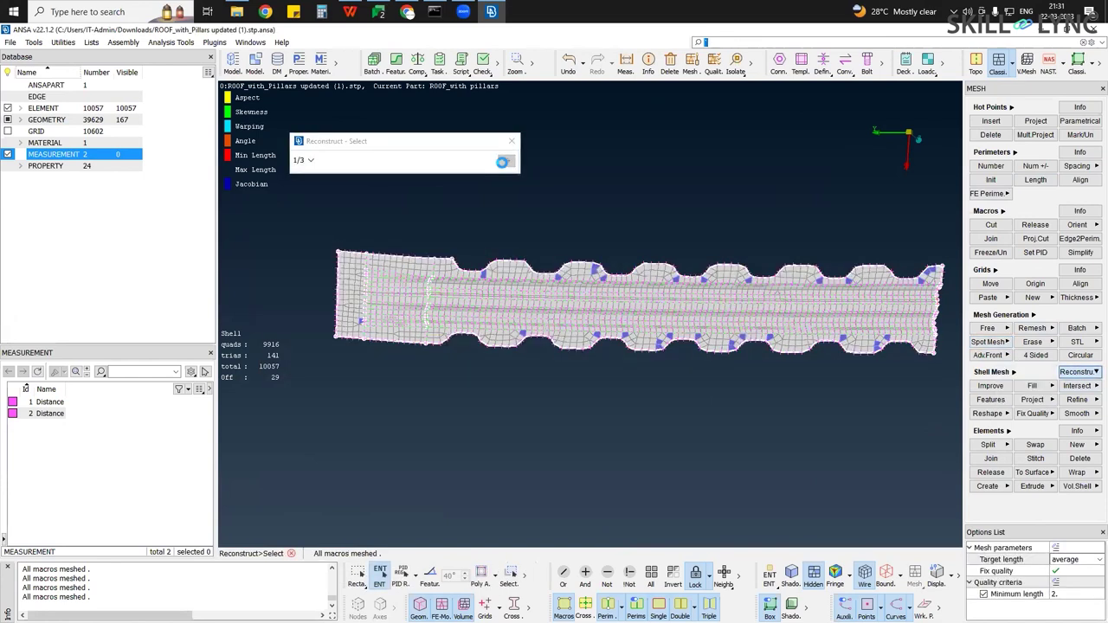
left_click(506, 162)
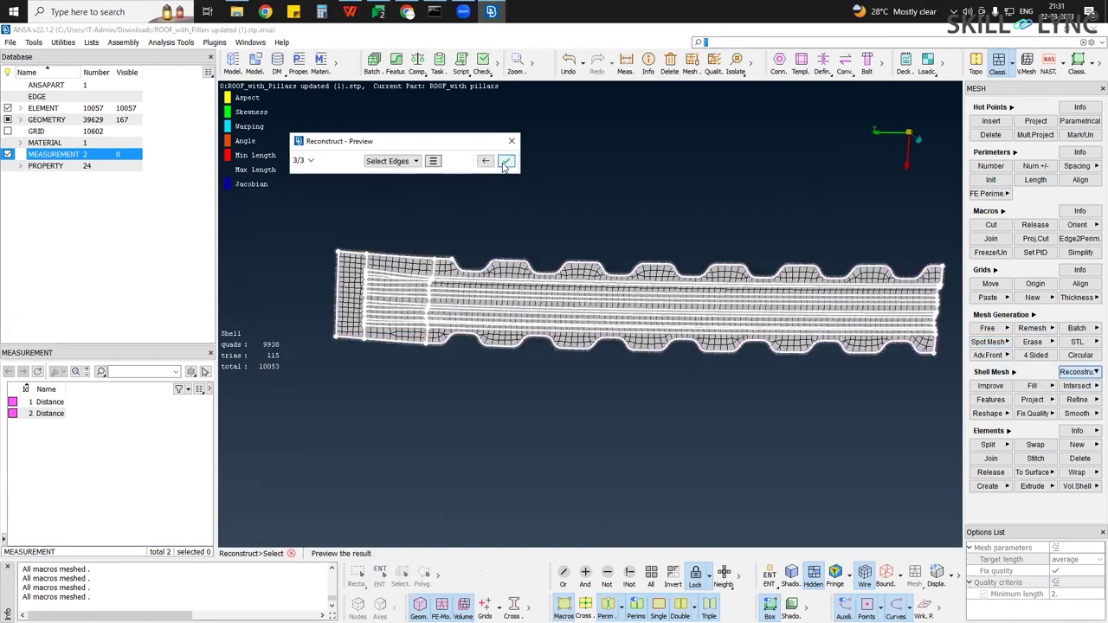
left_click(507, 161)
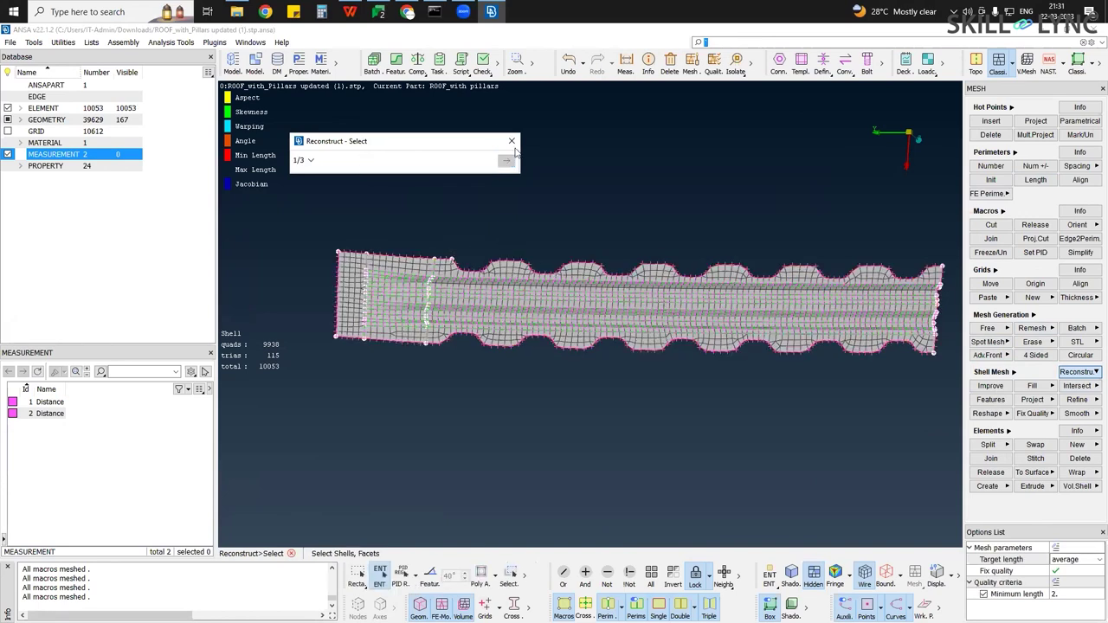
Split the shells from the triangular element at the flat end of the second scalloped pillar with Split Shells
scroll(445, 294, "up", 3)
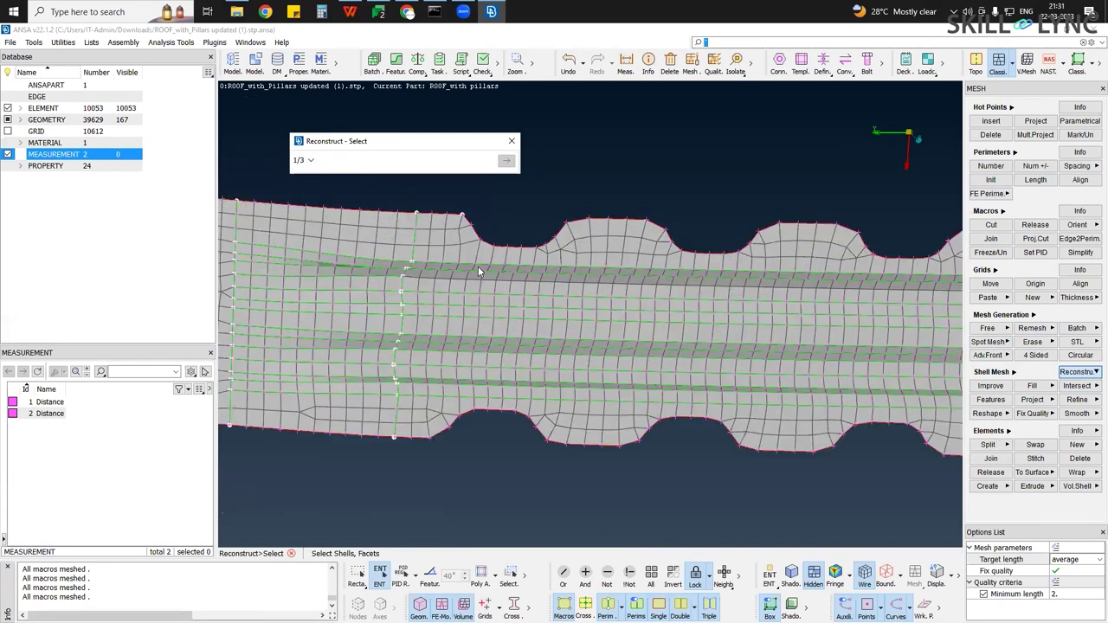
middle_click_drag(479, 272, 523, 314, "ctrl")
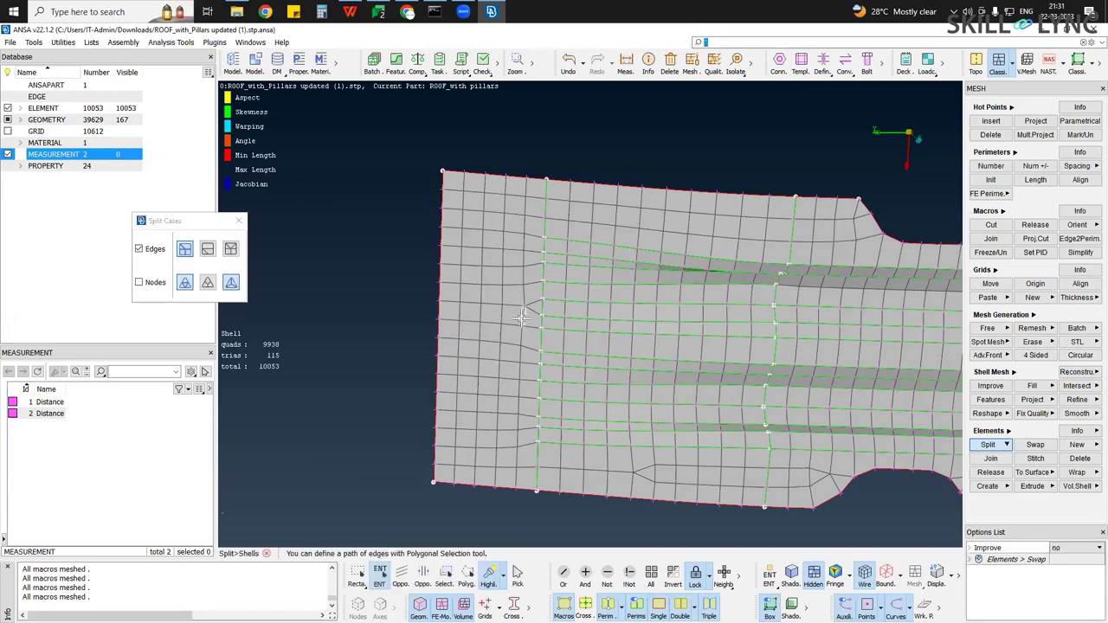
left_click(520, 310)
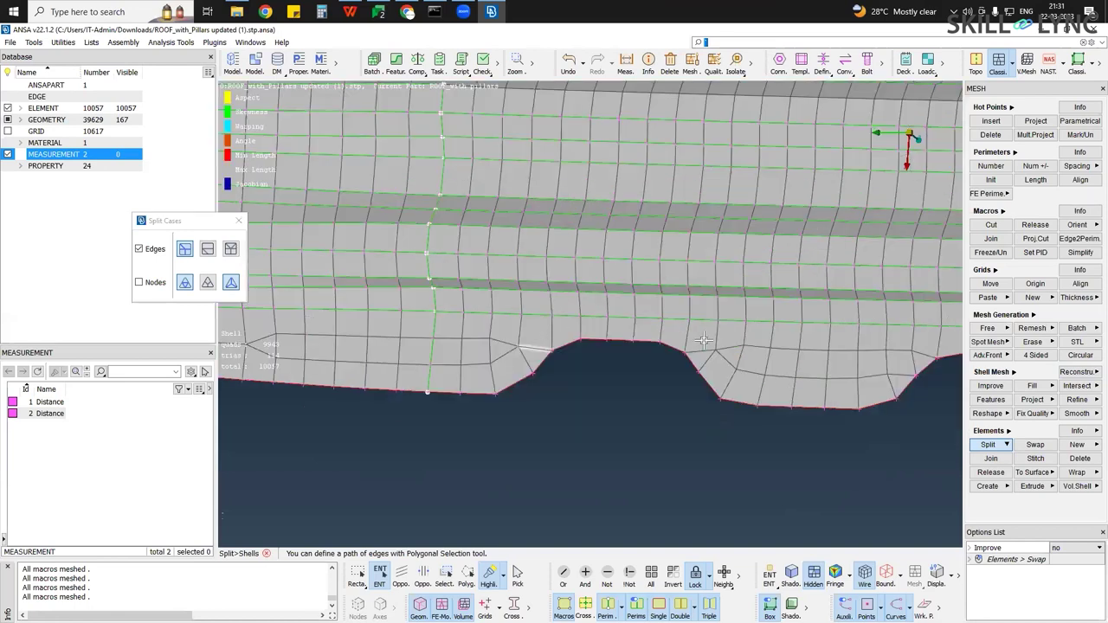
Split the shells bordering the first recess on the pillar's lower scalloped edge into two rows along the recess
left_click(582, 333)
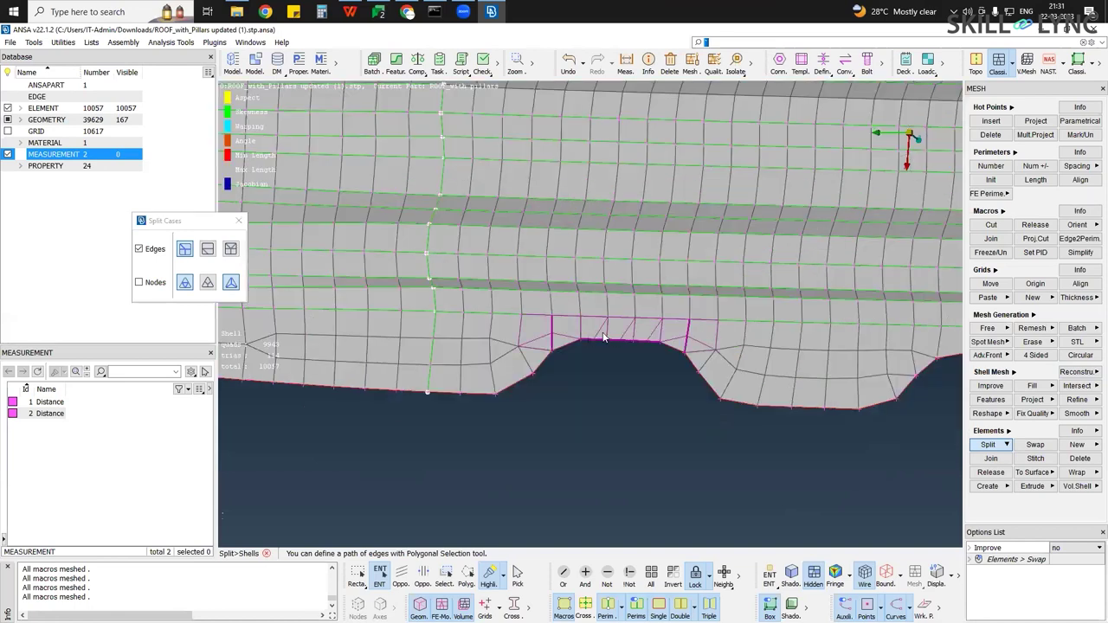
right_click(618, 338)
left_click(638, 335)
left_click(665, 330)
left_click(603, 335)
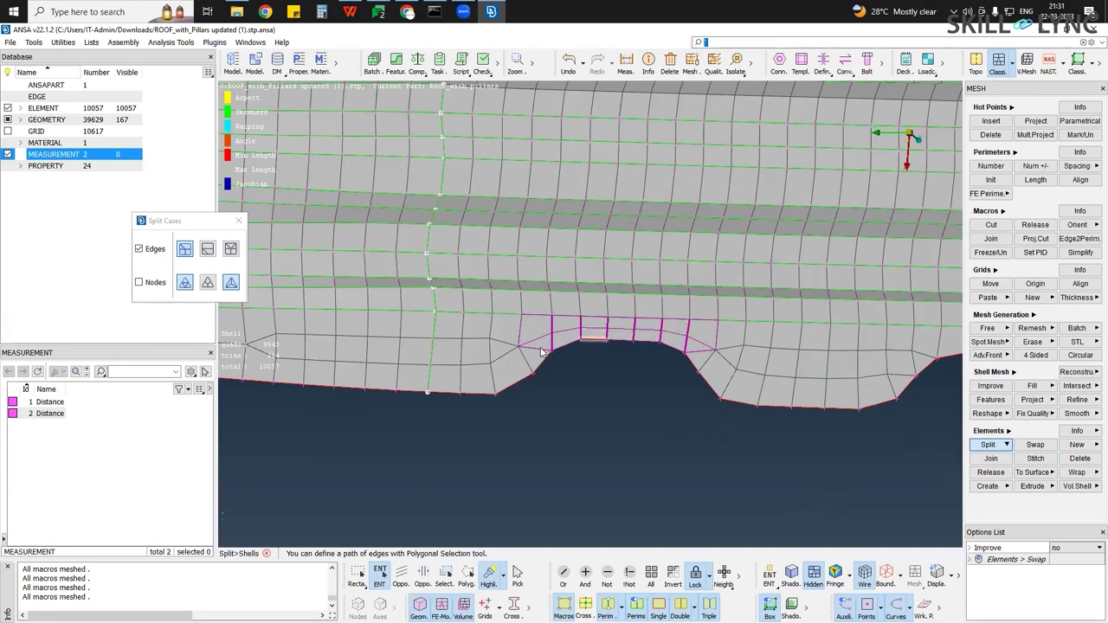
middle_click(553, 346)
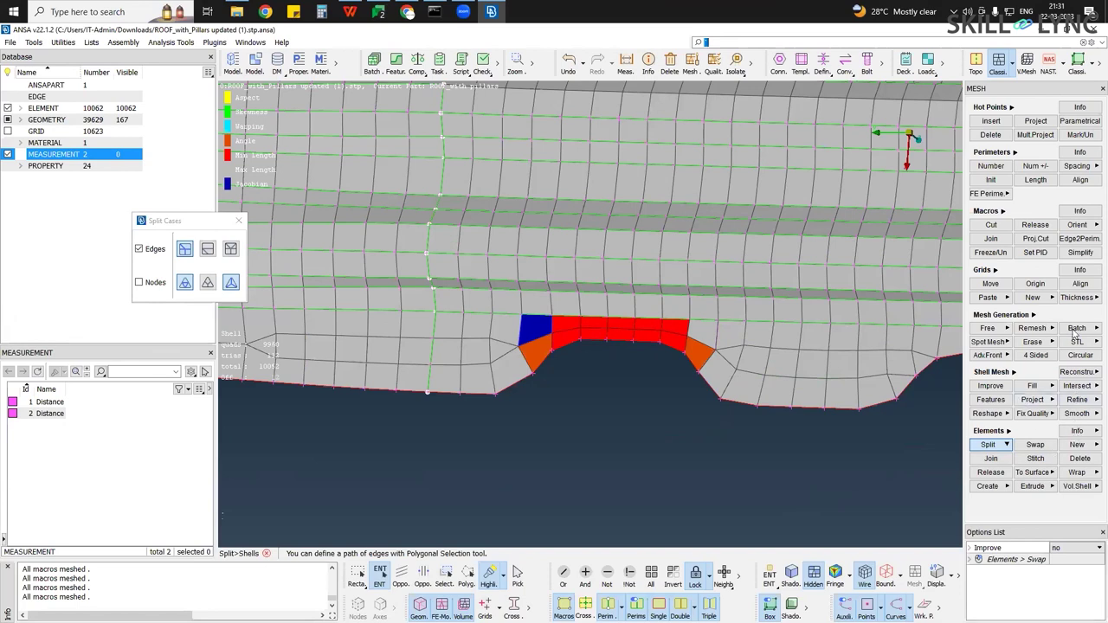
middle_click(565, 340)
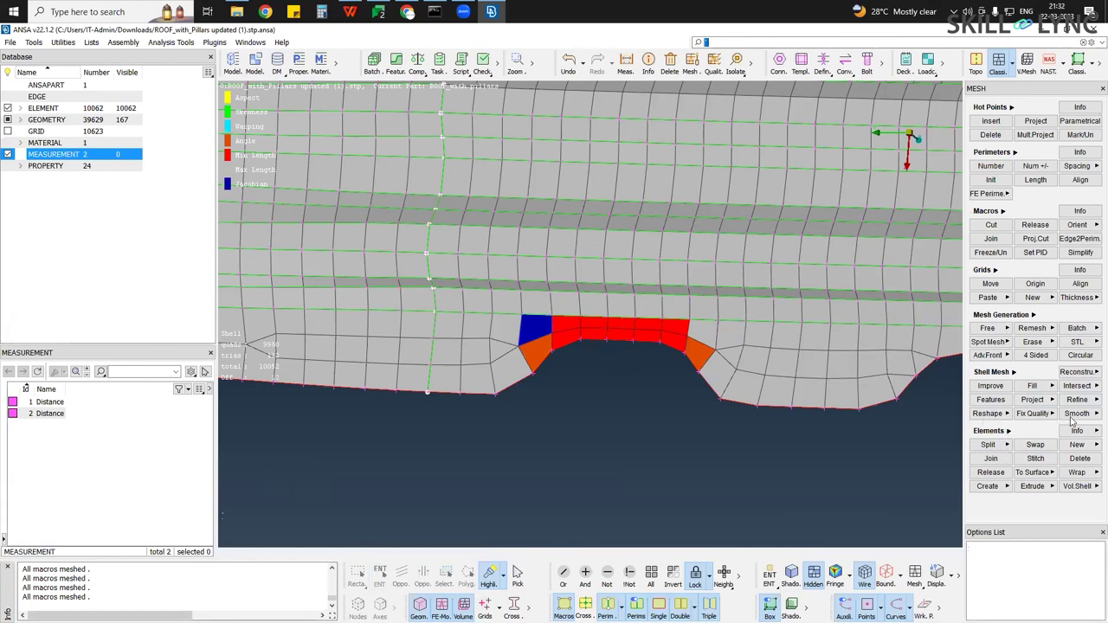
Smooth the visible mesh with fix quality on to repair the failing elements around the first recess
left_click(1036, 428)
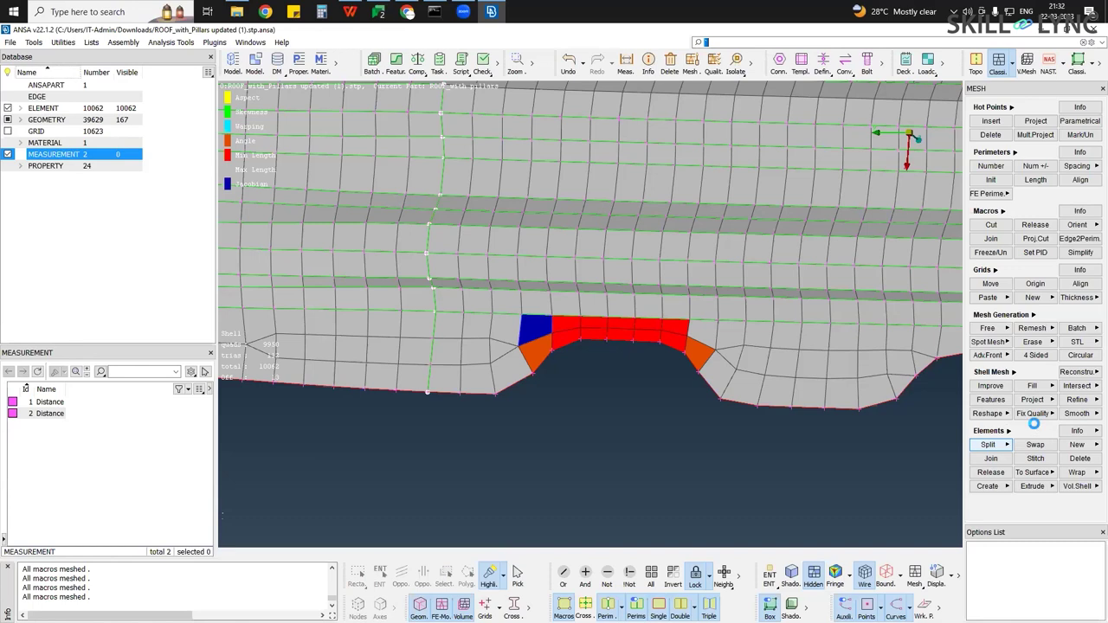
left_click(505, 163)
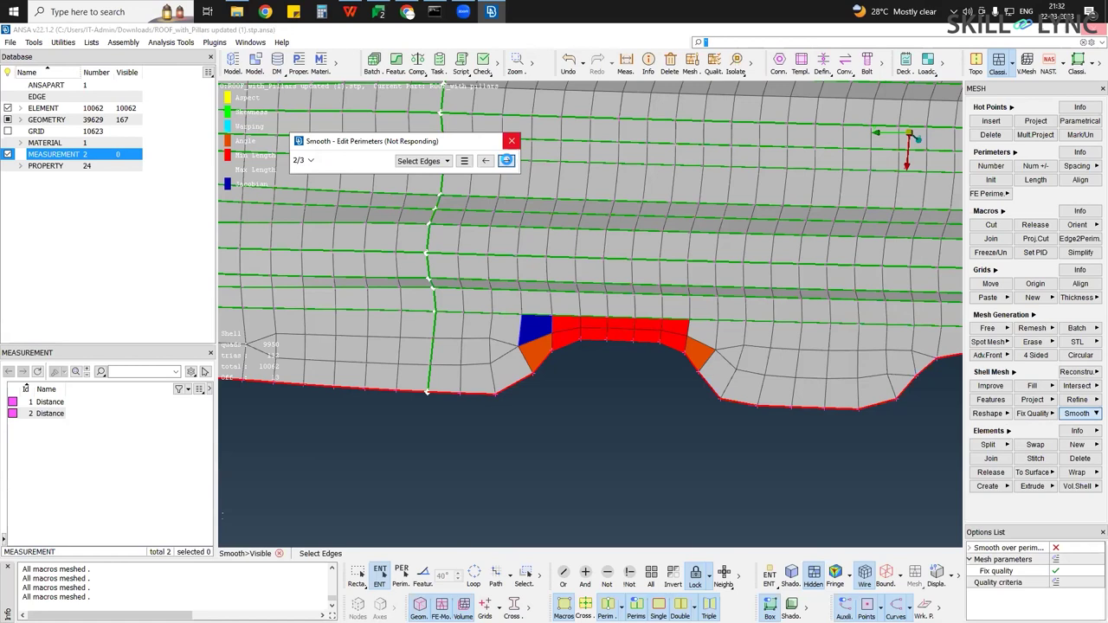
middle_click(517, 208)
scroll(618, 325, "down", 3)
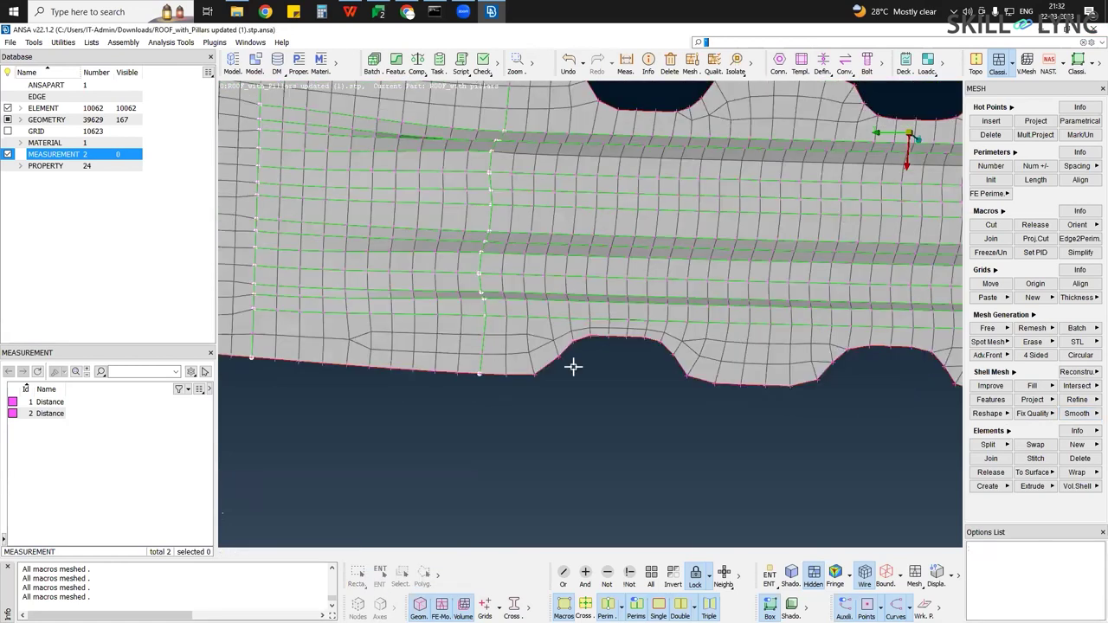
Split the row of shells bordering the second recess from the flat end along the pillar's lower scalloped edge
scroll(674, 401, "down", 2)
scroll(959, 447, "up", 3)
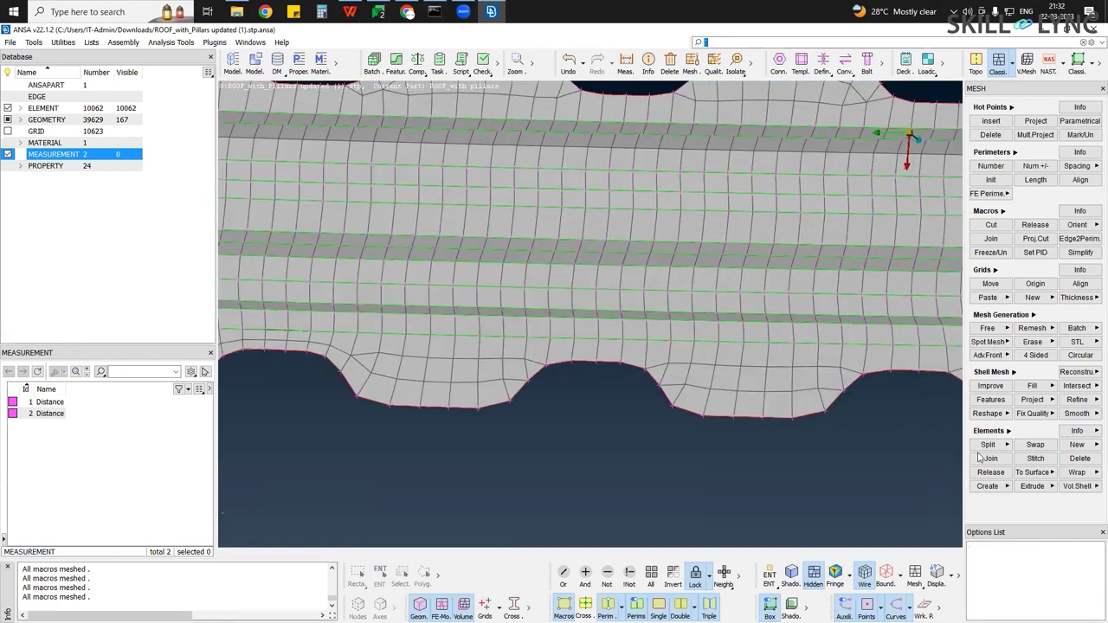
left_click(987, 444)
left_click_drag(541, 343, 593, 353)
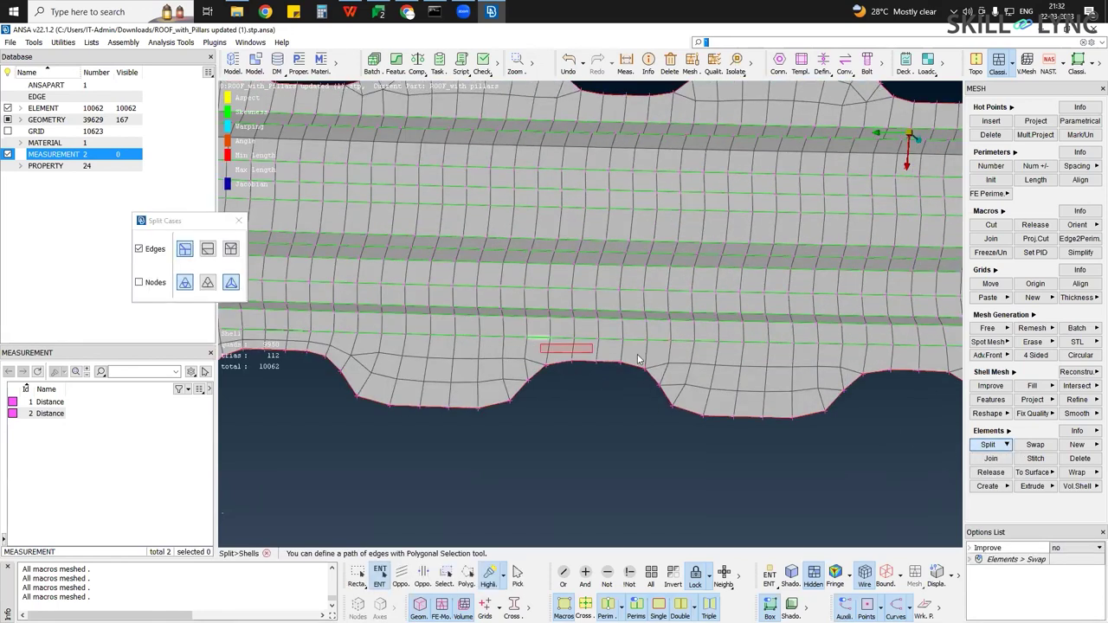
middle_click(540, 360)
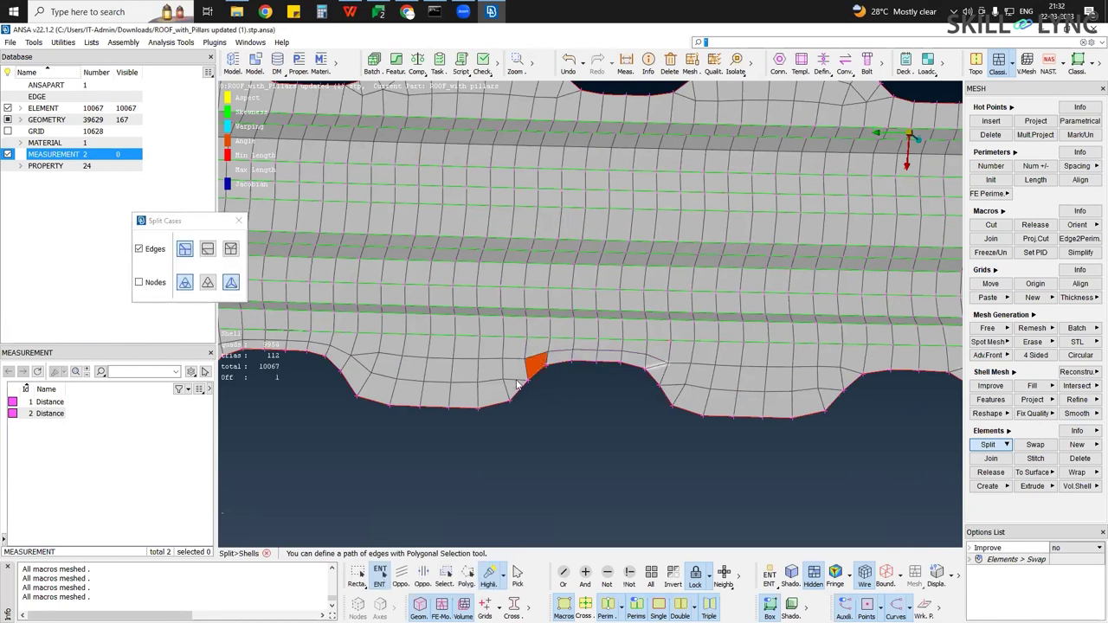
Split the shell rows bordering the third and fourth recesses on the lower scalloped edge, and clean up the triangles at their ends
middle_click_drag(834, 368, 681, 391, "ctrl")
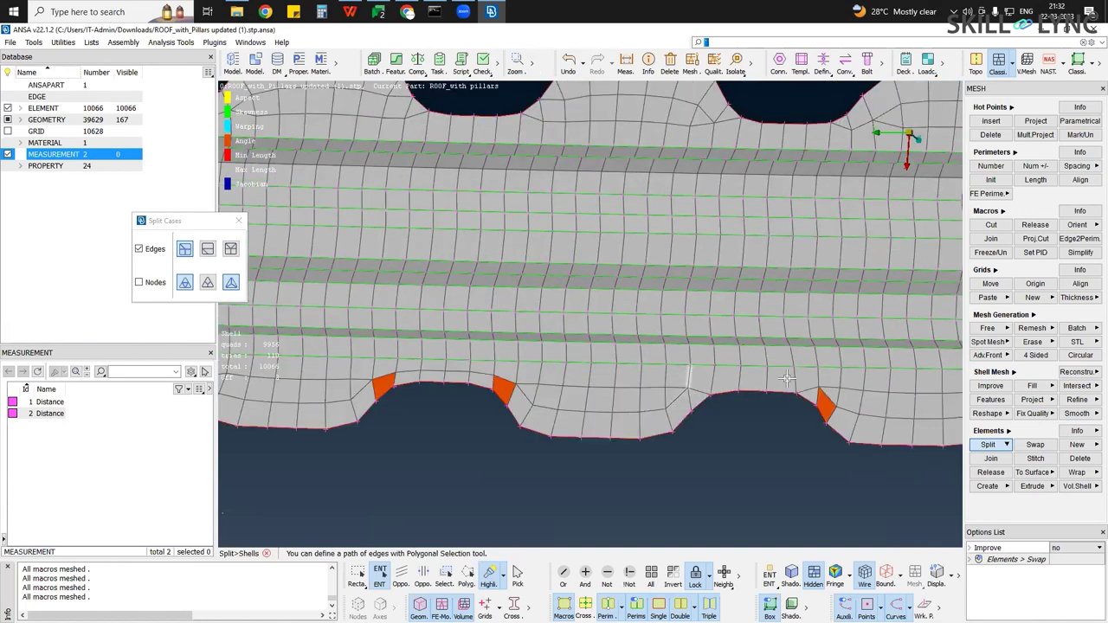
left_click(691, 391)
left_click(809, 392)
right_click(702, 395)
middle_click_drag(661, 392, 304, 385, "ctrl")
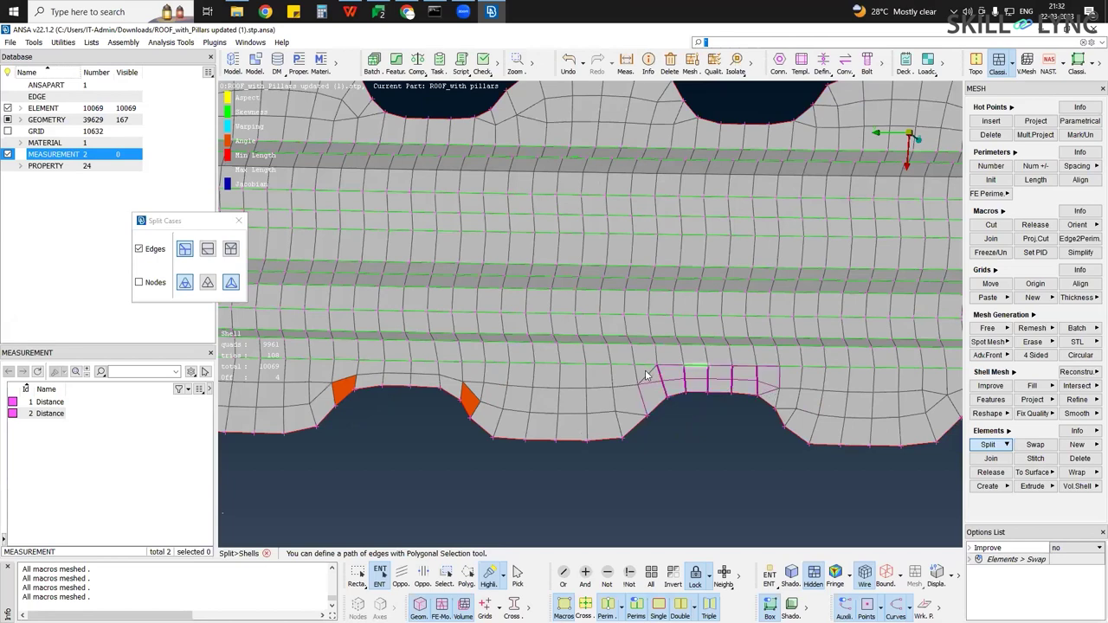
left_click(766, 397)
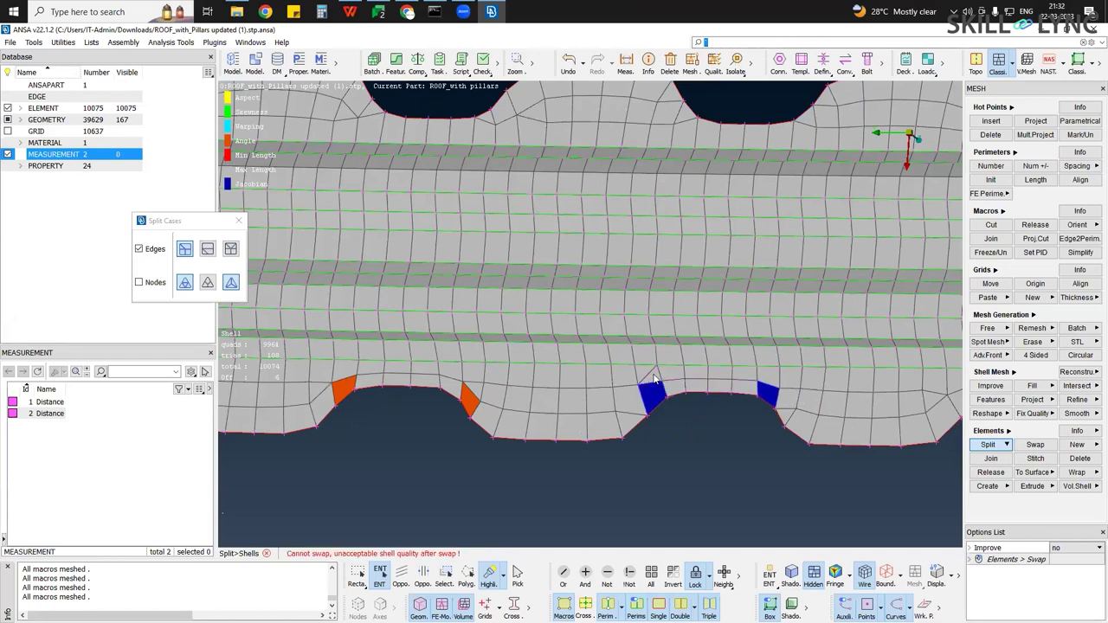
left_click(797, 402)
Split the shell row bordering the fifth recess on the lower edge and remove the leftover triangles at its ends
middle_click_drag(537, 408, 507, 405, "ctrl")
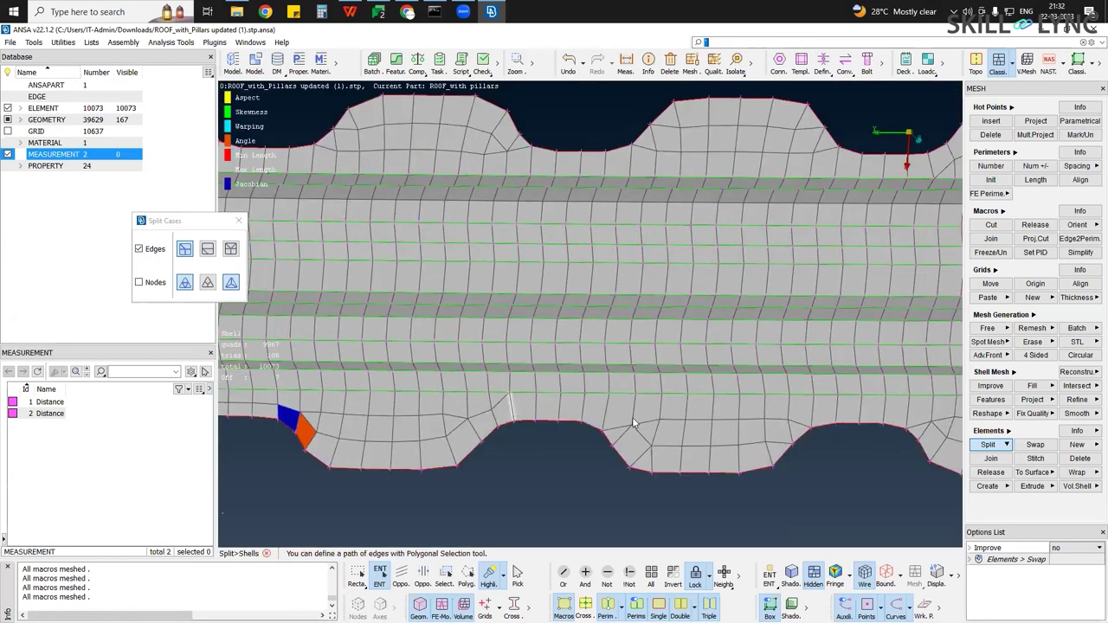
left_click(500, 403)
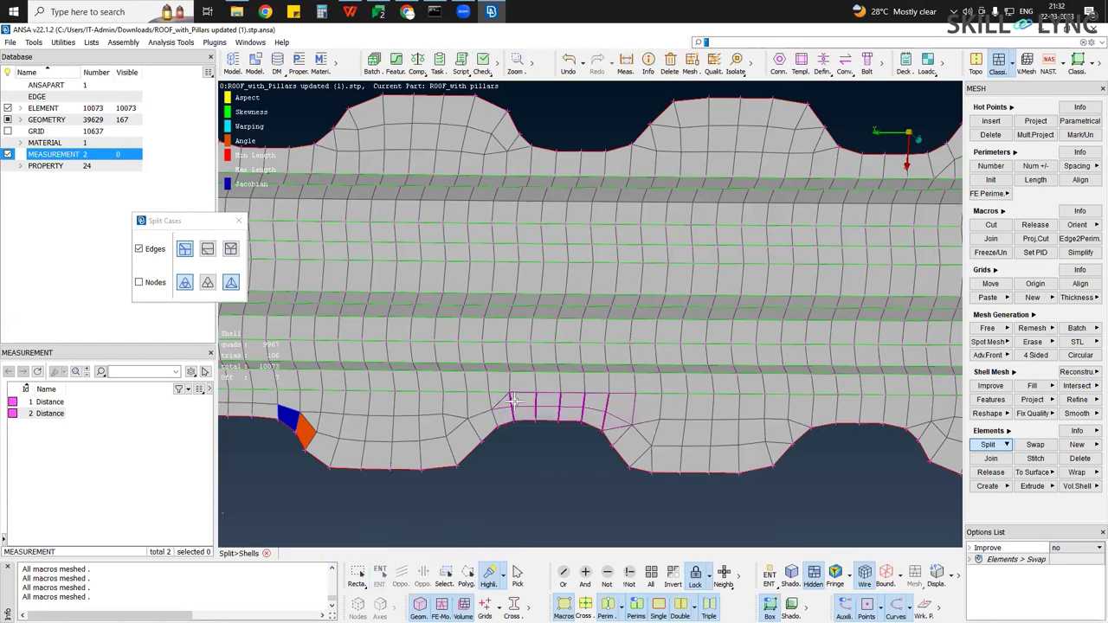
middle_click(504, 398)
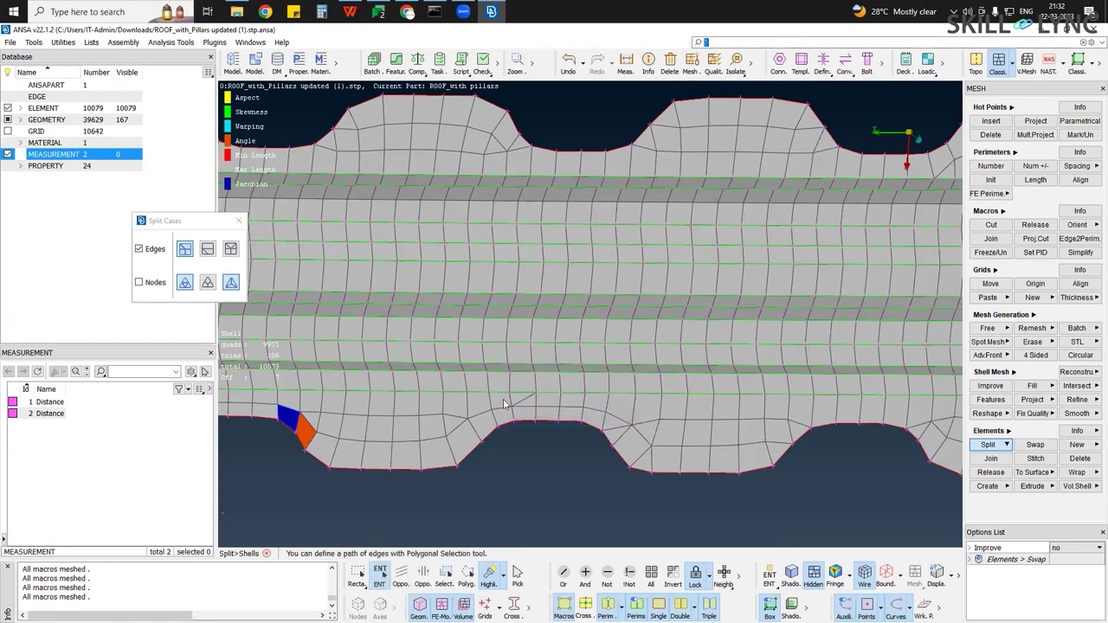
right_click(615, 428)
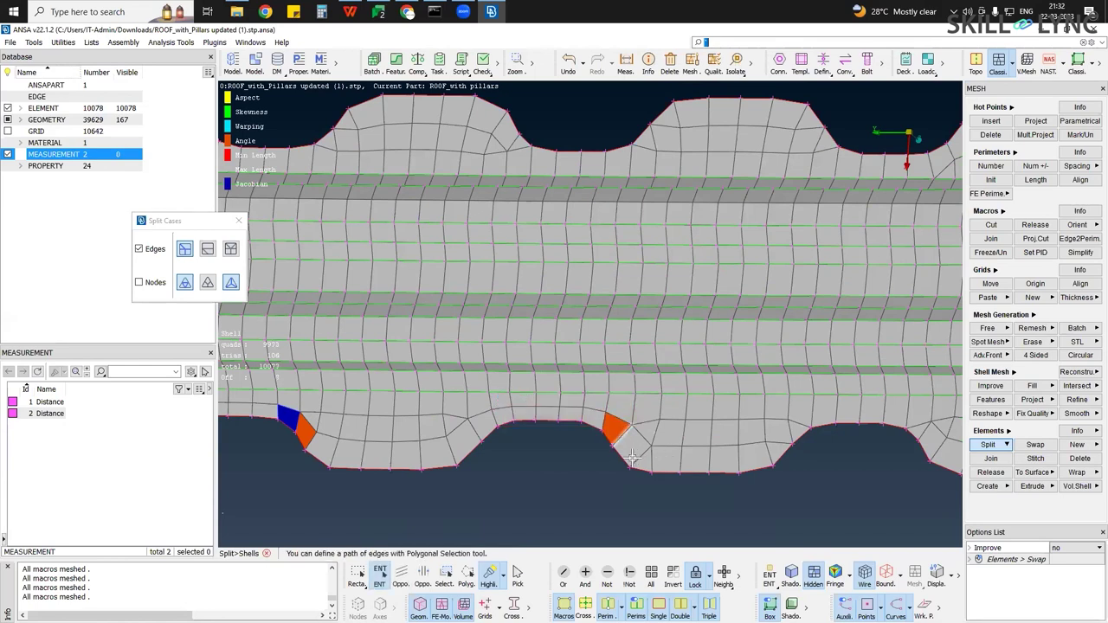
Paste the first corner node of the scallop beside the fifth recess onto the adjacent edge node, using Paste to the last Node
scroll(604, 475, "up", 3)
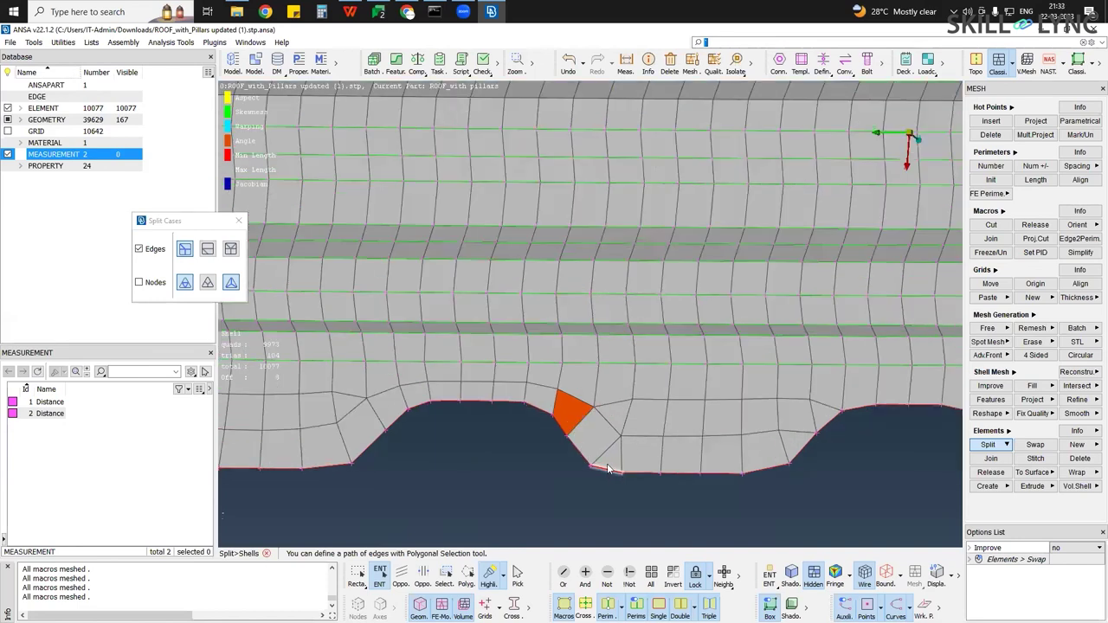
left_click(996, 299)
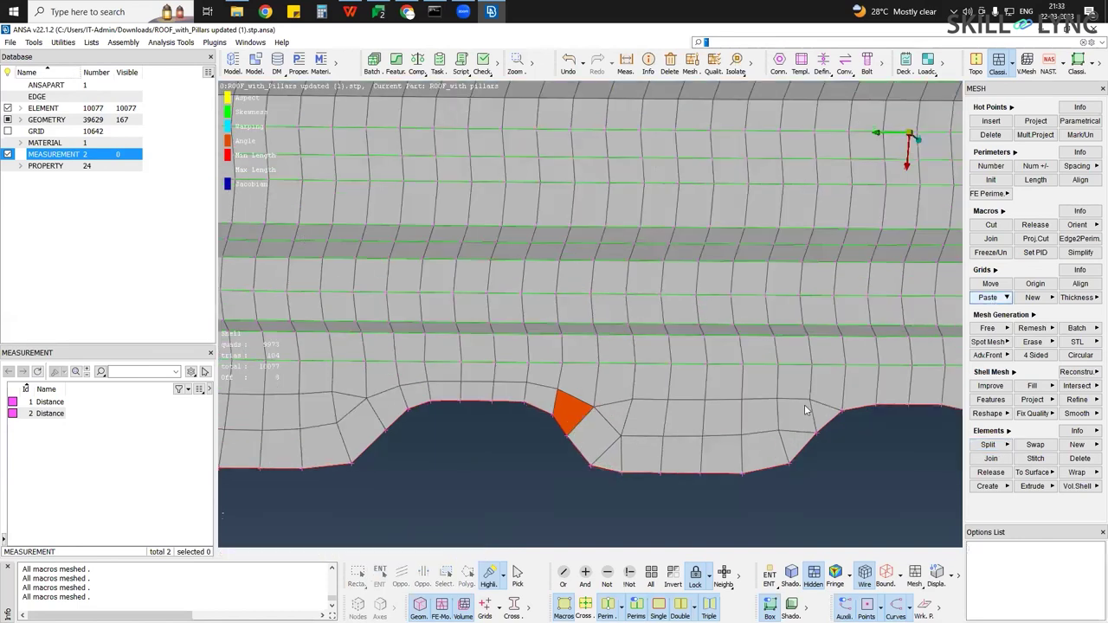
left_click(591, 465)
left_click(621, 473)
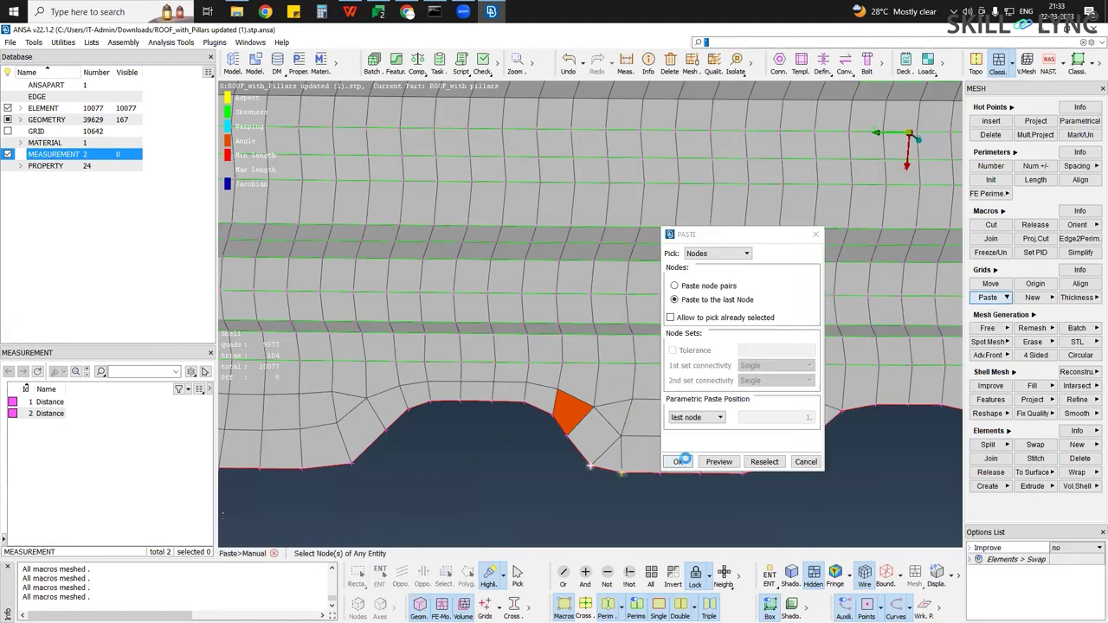
left_click(818, 237)
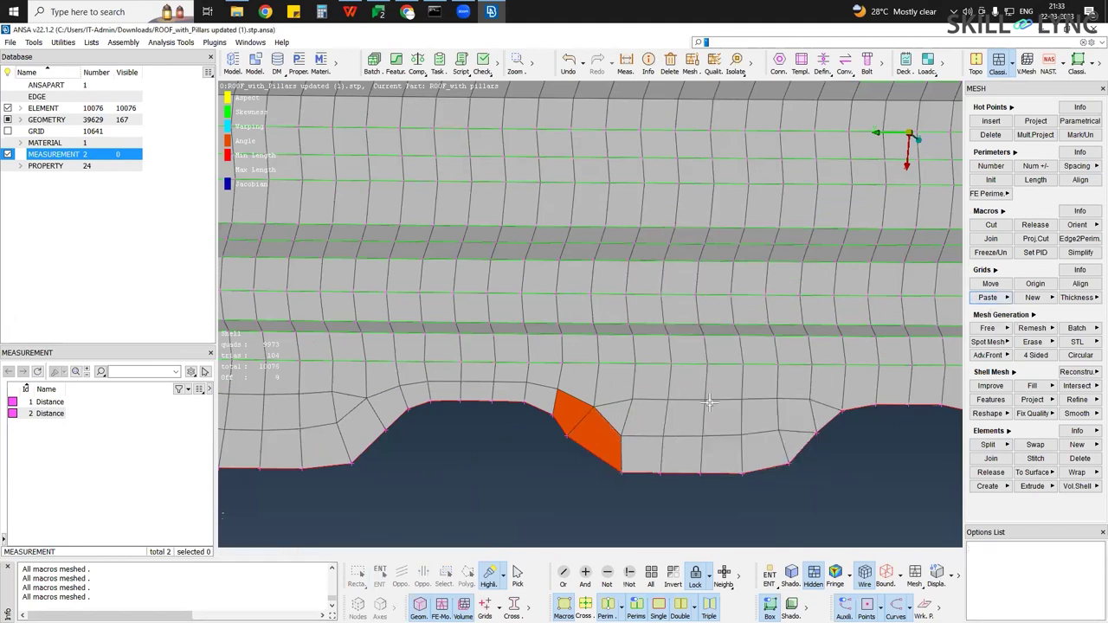
Split the row of shells bordering the sixth recess on the pillar's lower scalloped edge
middle_click_drag(642, 448, 465, 461, "ctrl")
middle_click(769, 512)
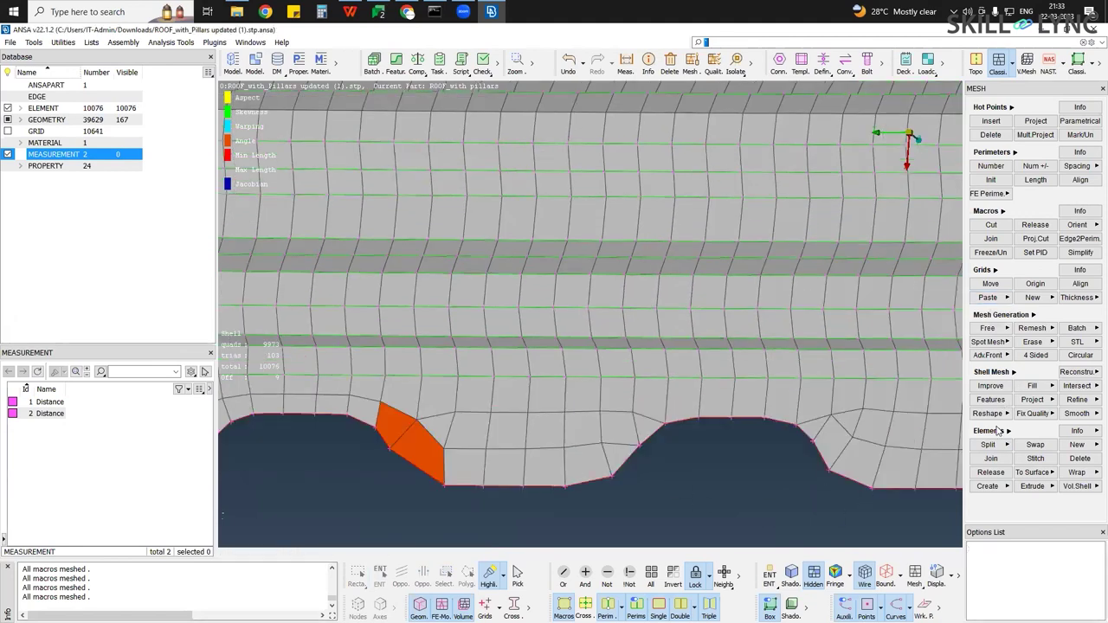
key("s")
left_click_drag(654, 390, 814, 417)
middle_click(822, 419)
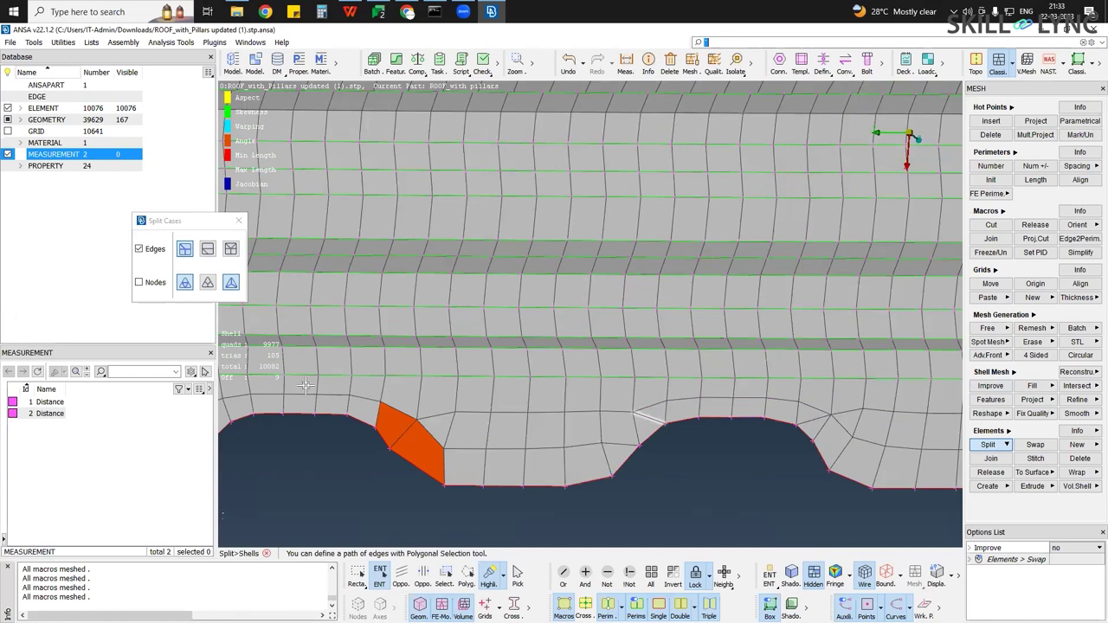
Split the shell row bordering the last recess near the cut end and remove the triangles at both ends of the split
middle_click_drag(586, 396, 583, 373, "ctrl")
left_click_drag(584, 372, 729, 386)
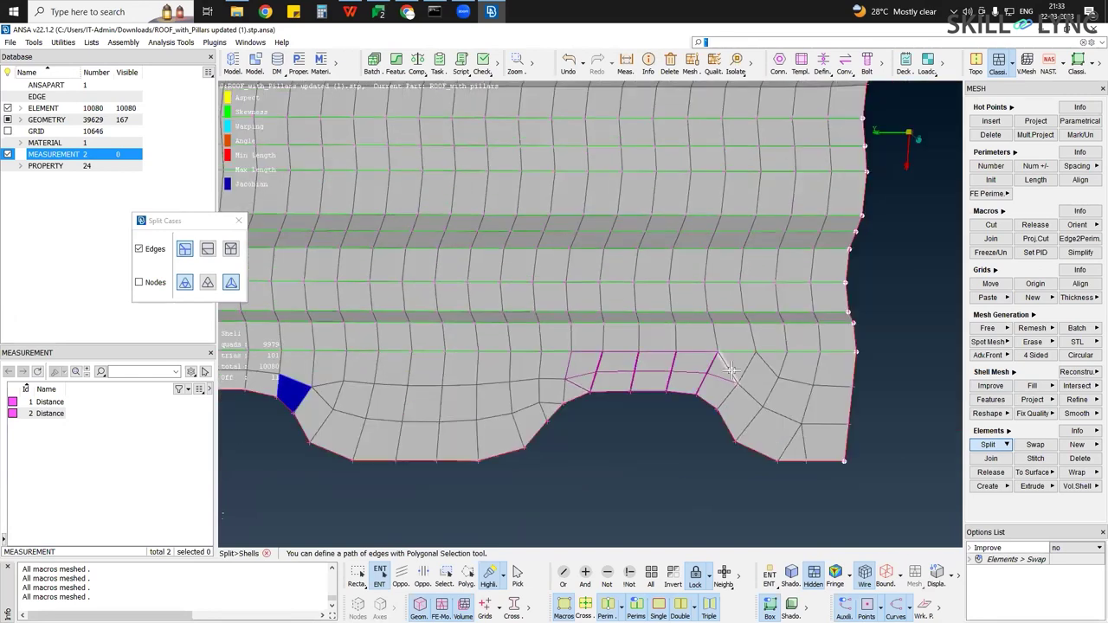
middle_click(614, 392)
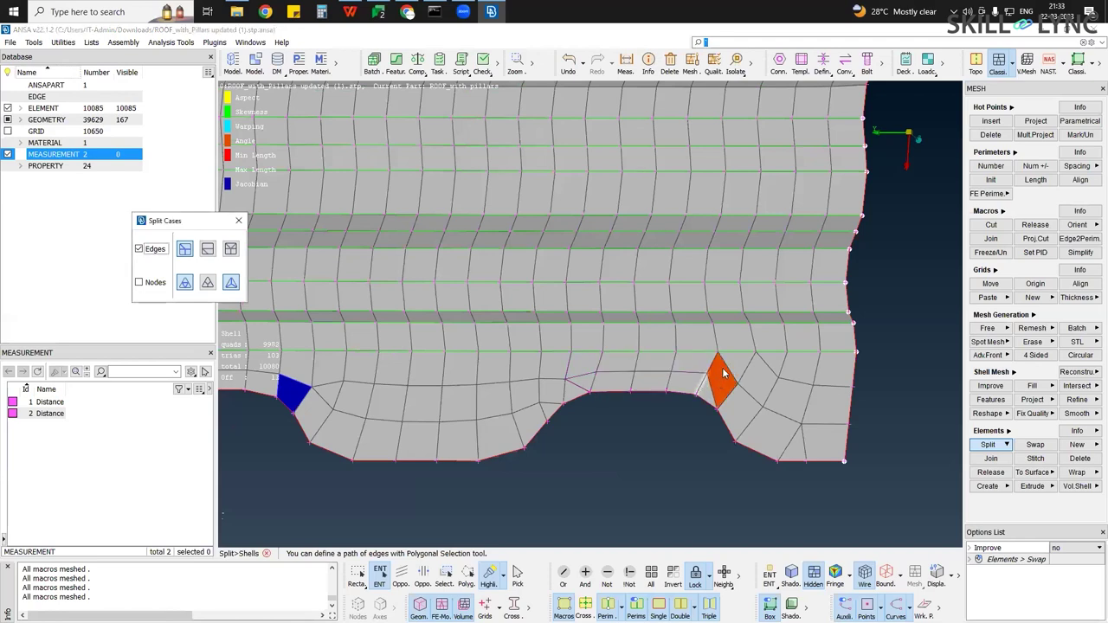
left_click(724, 367)
left_click(573, 387)
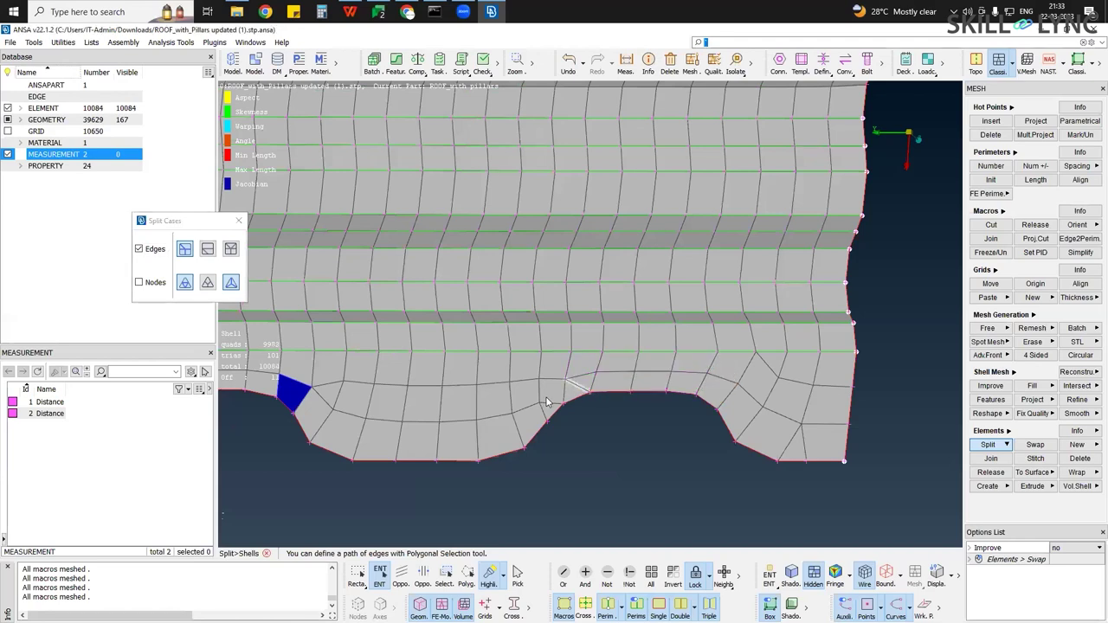
middle_click_drag(694, 378, 684, 378, "ctrl")
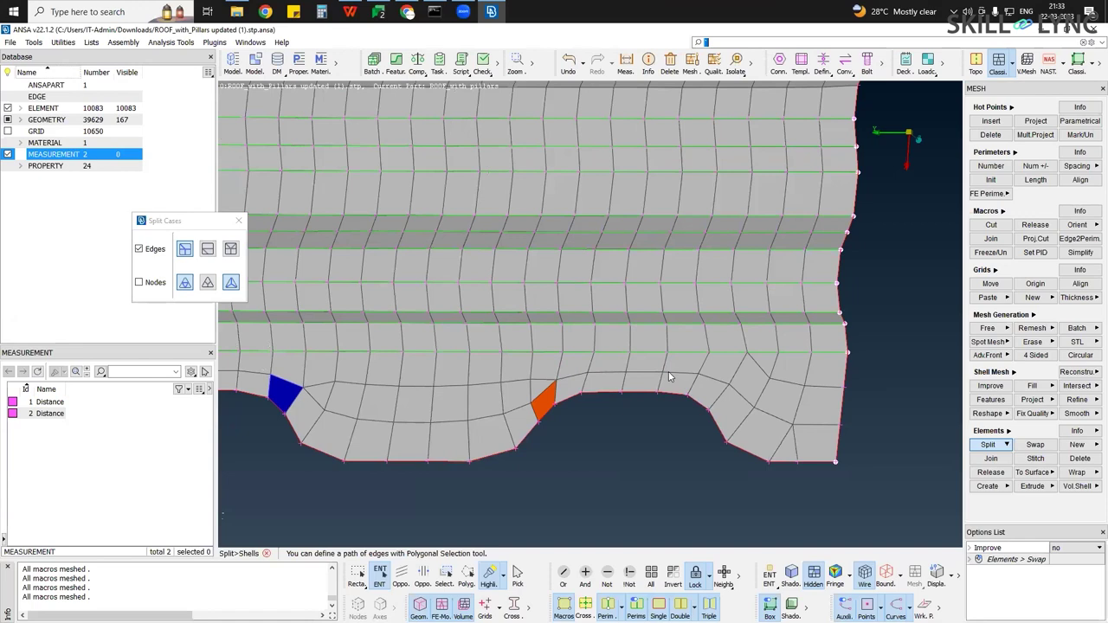
Paste the closely spaced lower-edge node near the cut end's corner onto its neighbouring edge node
middle_click_drag(688, 432, 598, 435, "ctrl")
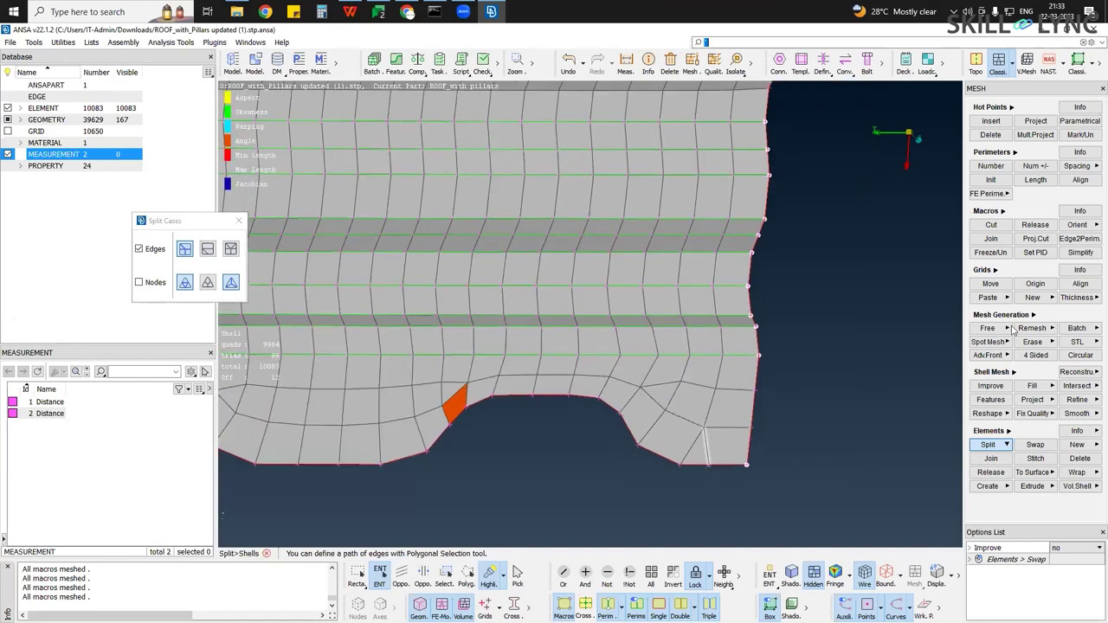
left_click(988, 298)
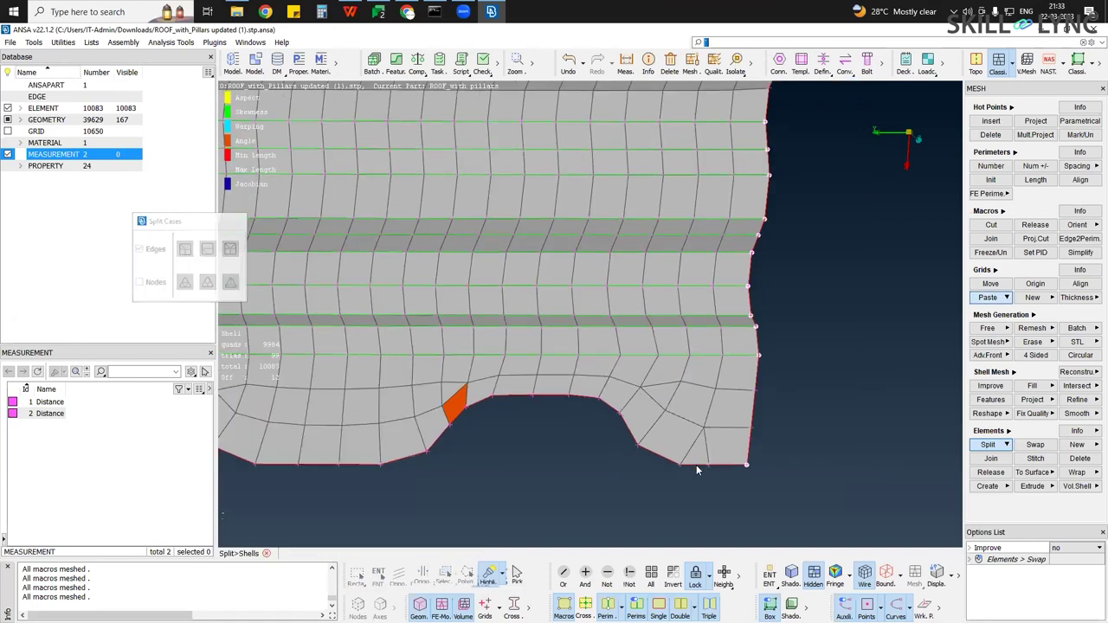
left_click(1001, 295)
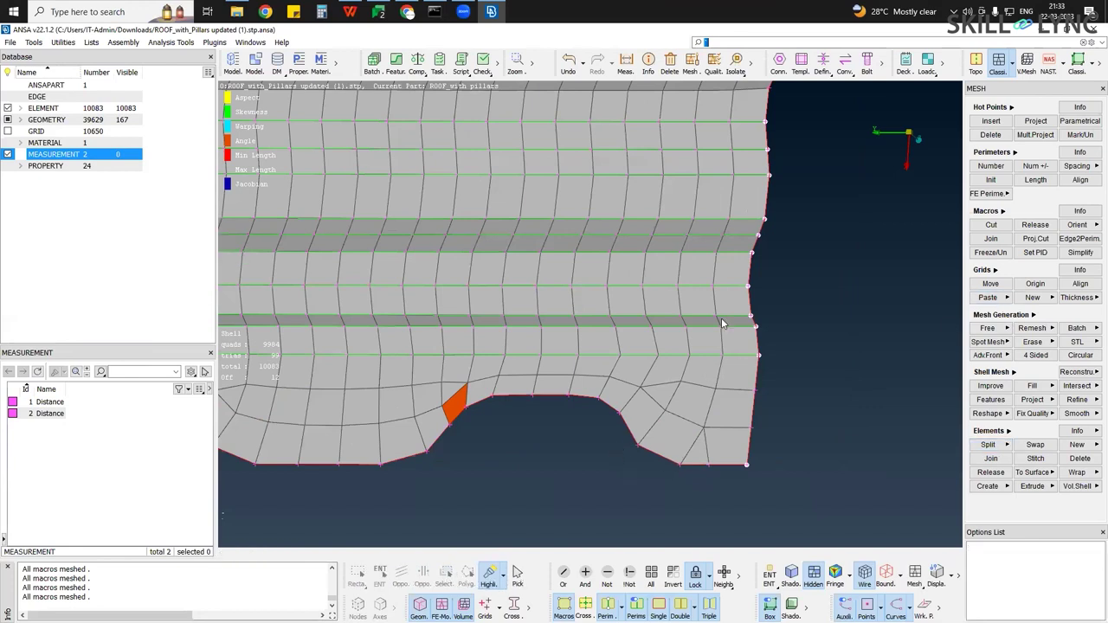
left_click_drag(727, 235, 203, 235)
left_click(680, 465)
left_click(709, 465)
middle_click(687, 477)
scroll(687, 479, "down", 3)
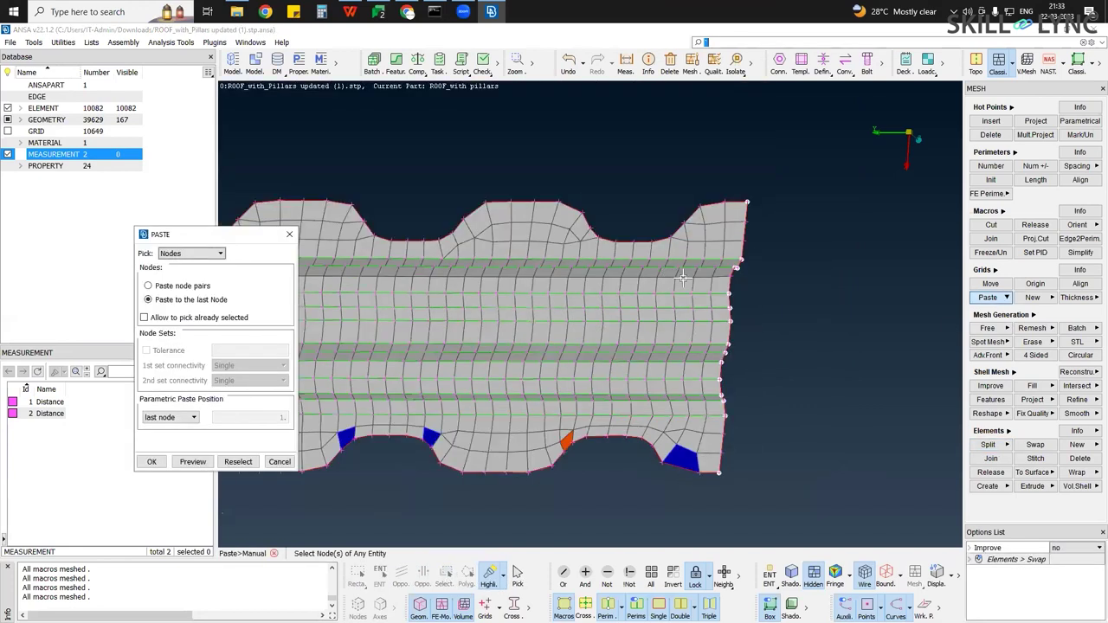
scroll(681, 283, "down", 2)
scroll(805, 335, "up", 6)
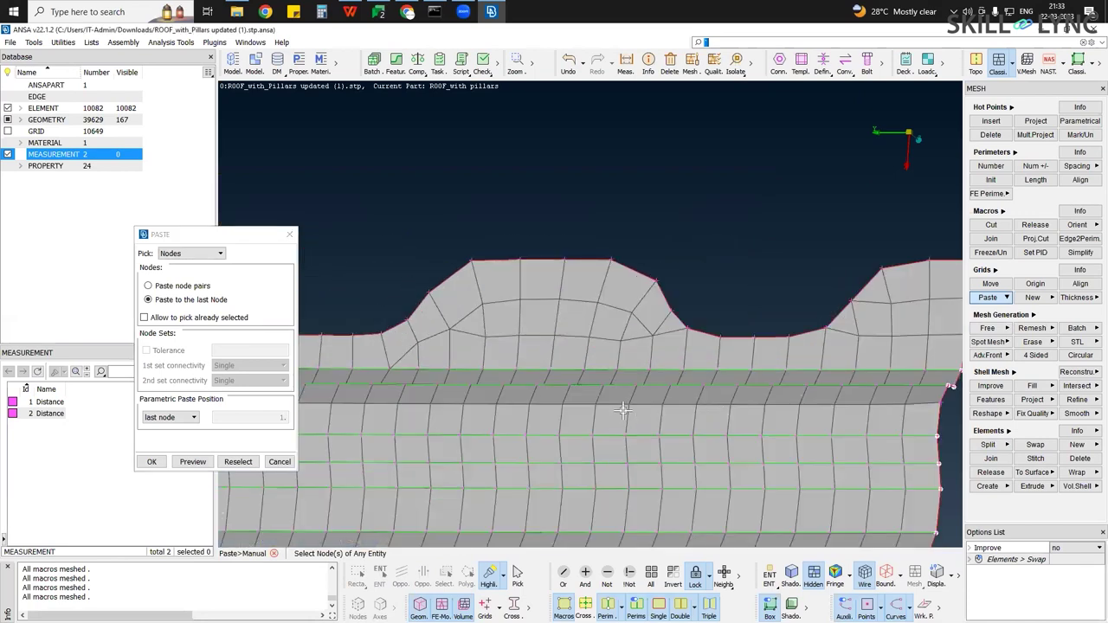
Split the row of shells bordering the first recess on the pillar's opposite scalloped edge, next to the flat end
scroll(725, 403, "down", 7)
left_click_drag(696, 374, 805, 359, "ctrl")
left_click_drag(368, 394, 772, 388, "ctrl")
scroll(768, 393, "up", 4)
left_click_drag(682, 412, 735, 426, "ctrl")
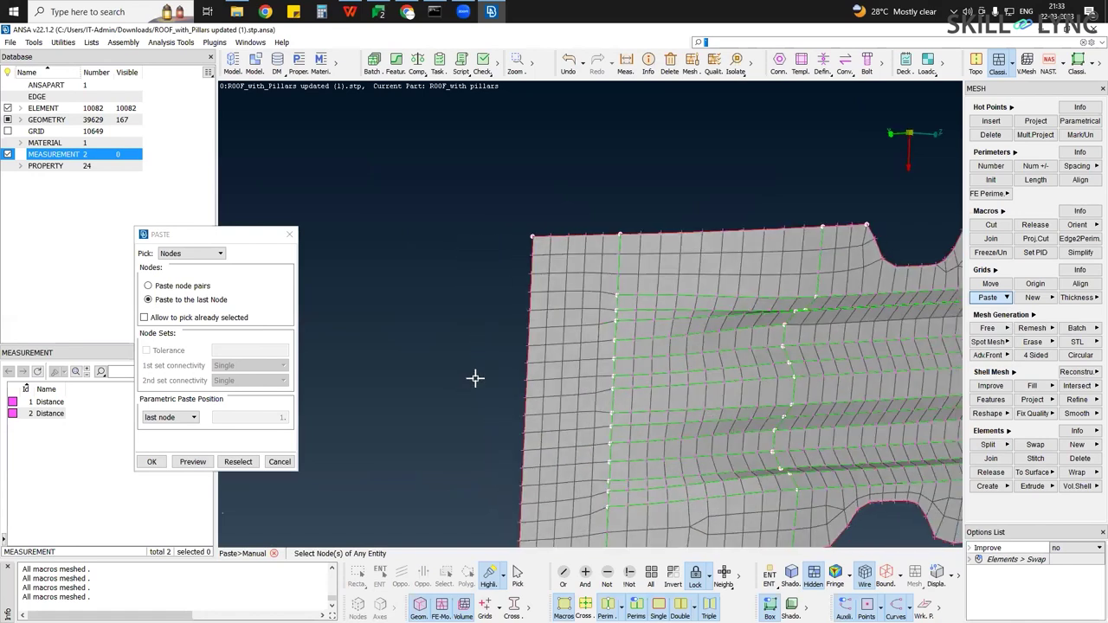
key("F1")
scroll(292, 235, "up", 5)
left_click(292, 235)
left_click(989, 445)
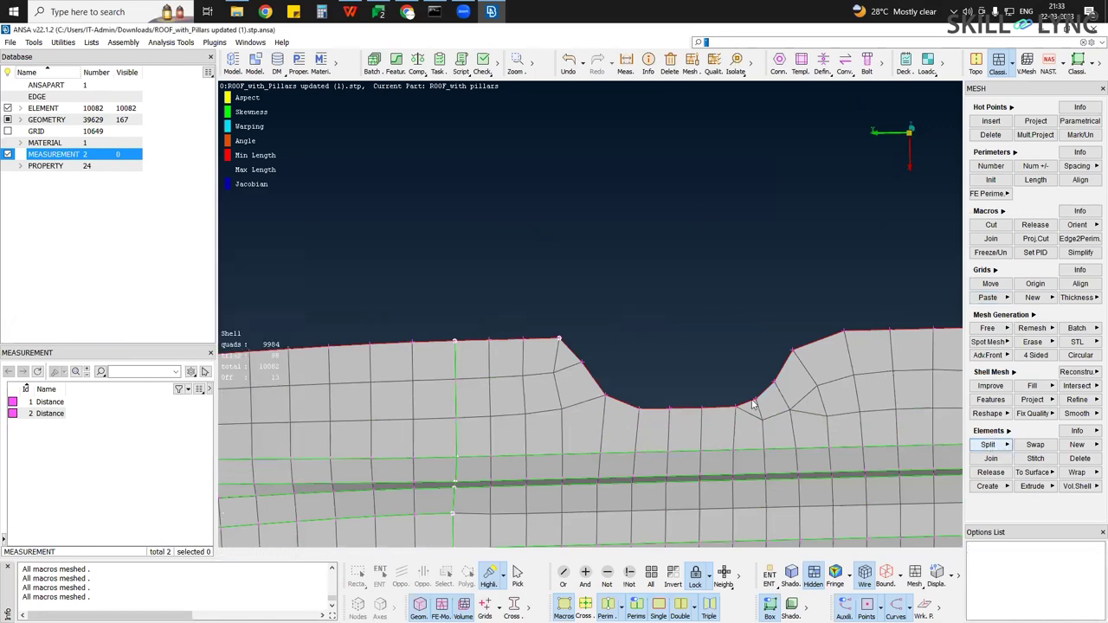
left_click(553, 391)
key("Escape")
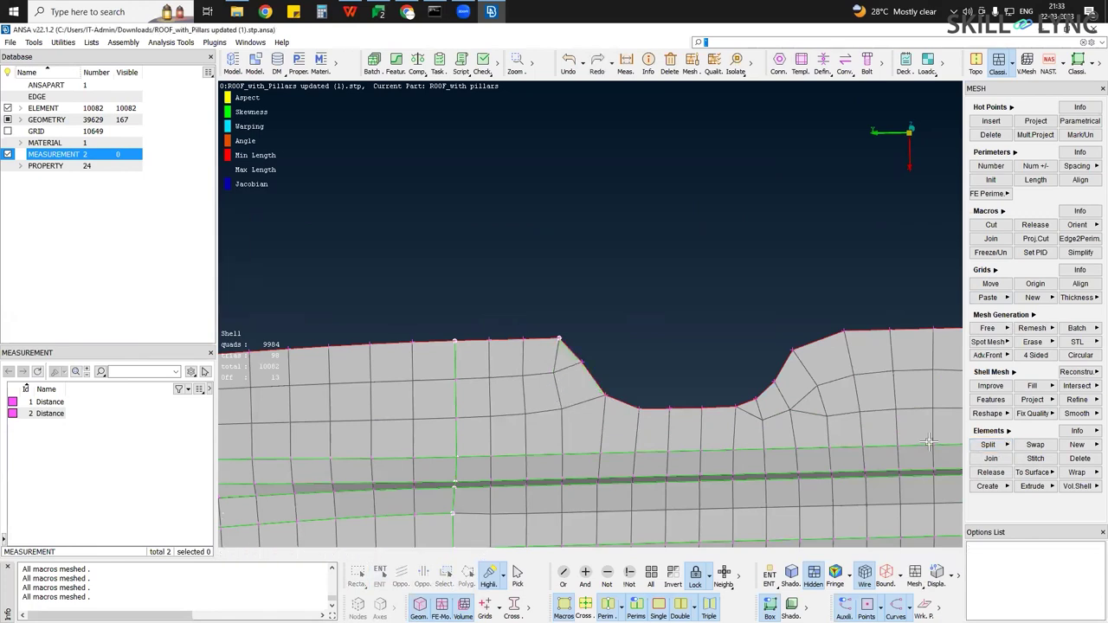
left_click(988, 445)
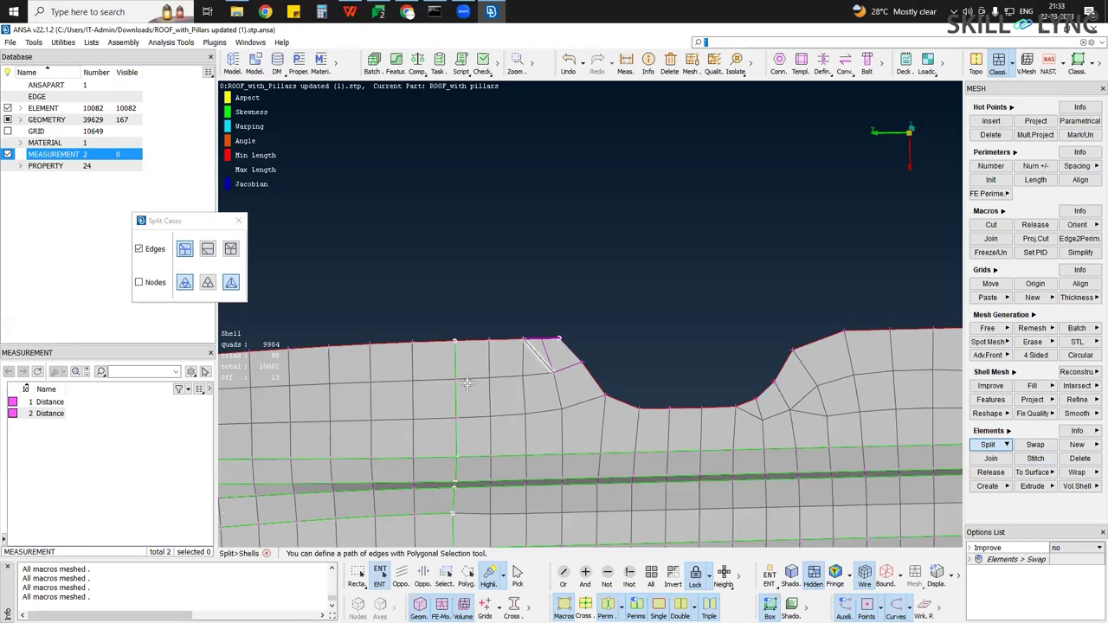
key("Escape")
scroll(551, 421, "up", 1)
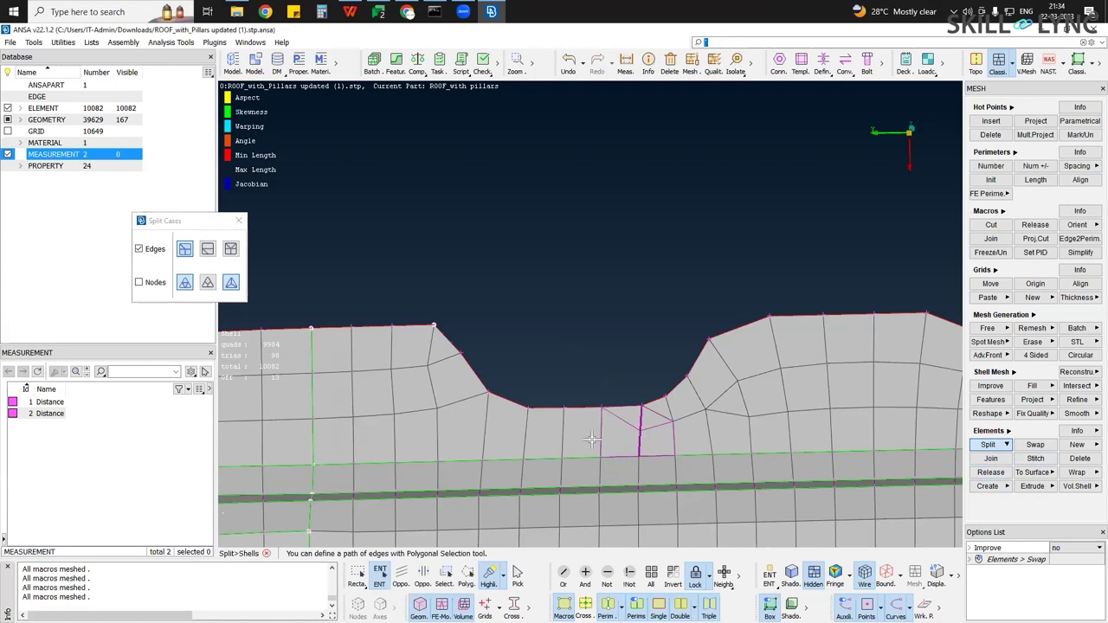
left_click(456, 398)
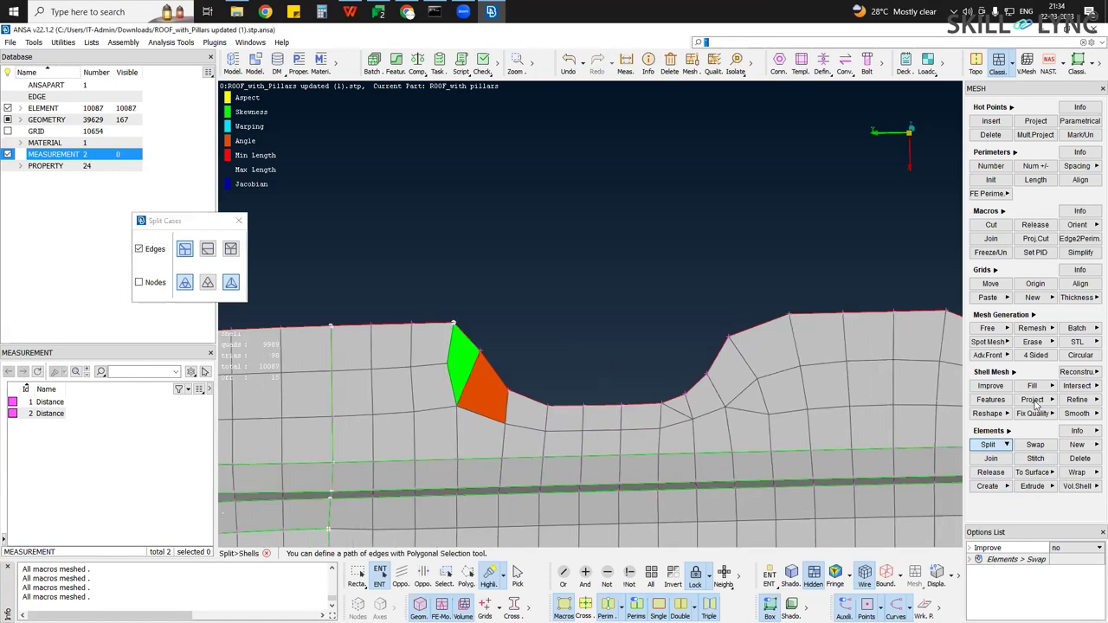
Reconstruct the shells around the first recess and split the edge at its outer corner to remove the triangle there
key("r")
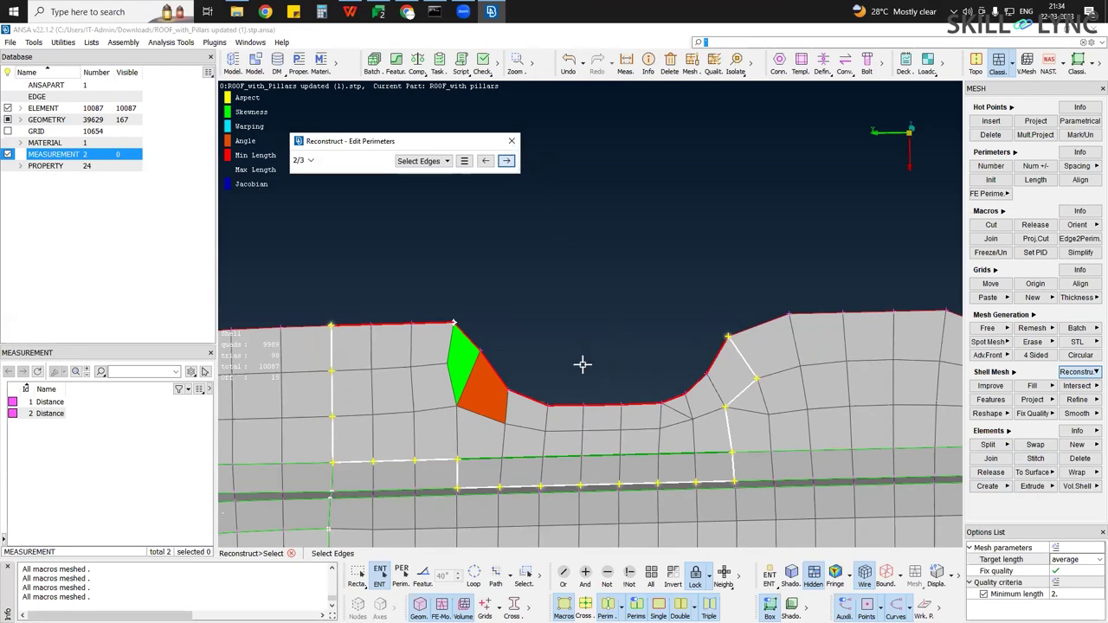
middle_click(397, 344)
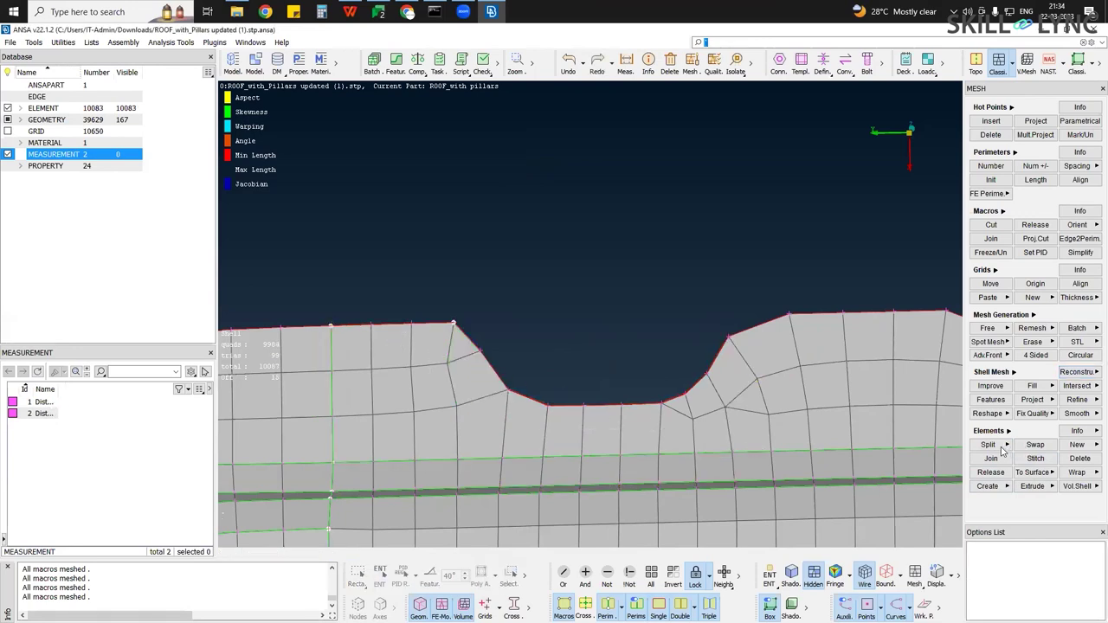
left_click(435, 326)
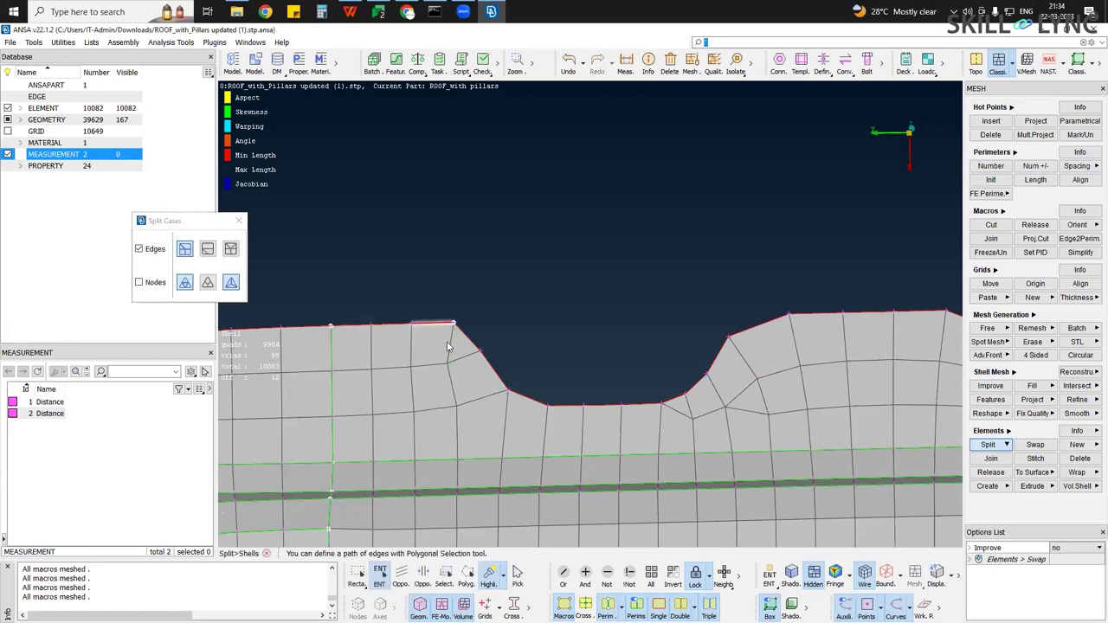
left_click(682, 415)
middle_click_drag(682, 415, 600, 410, "ctrl")
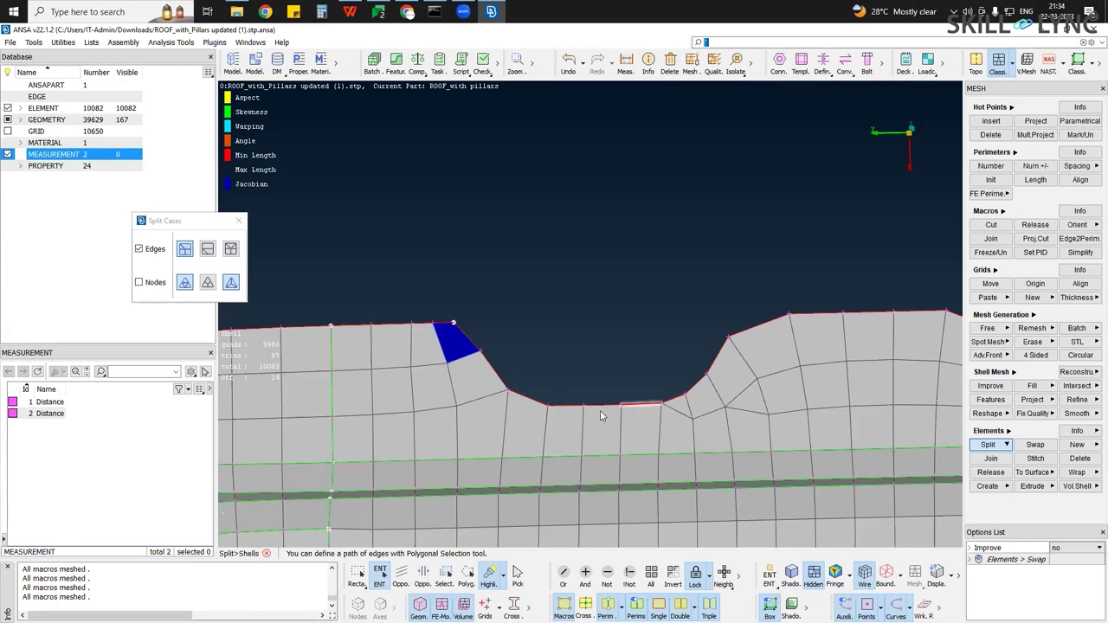
Split the shell row bordering the second recess on the upper scalloped edge and remove the triangles at both ends
middle_click_drag(774, 390, 581, 396, "ctrl")
middle_click_drag(729, 417, 546, 395, "ctrl")
left_click_drag(755, 412, 548, 394)
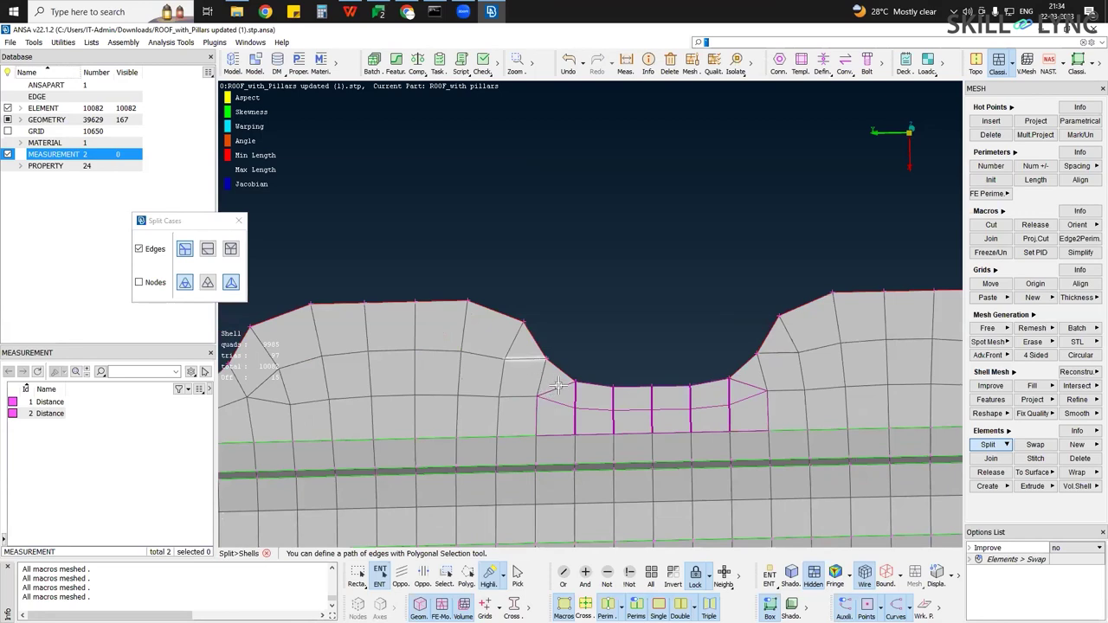
middle_click(742, 381)
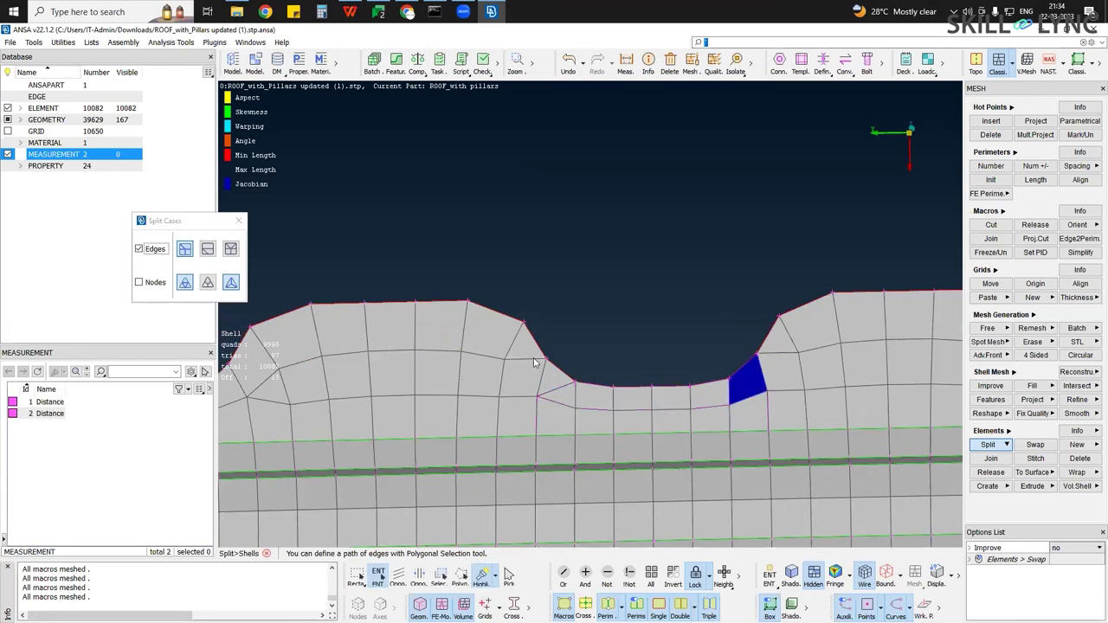
middle_click(789, 373)
Remove the triangle at the third upper-edge recess's corner and split the shell row bordering that recess
middle_click_drag(792, 369, 235, 388, "ctrl")
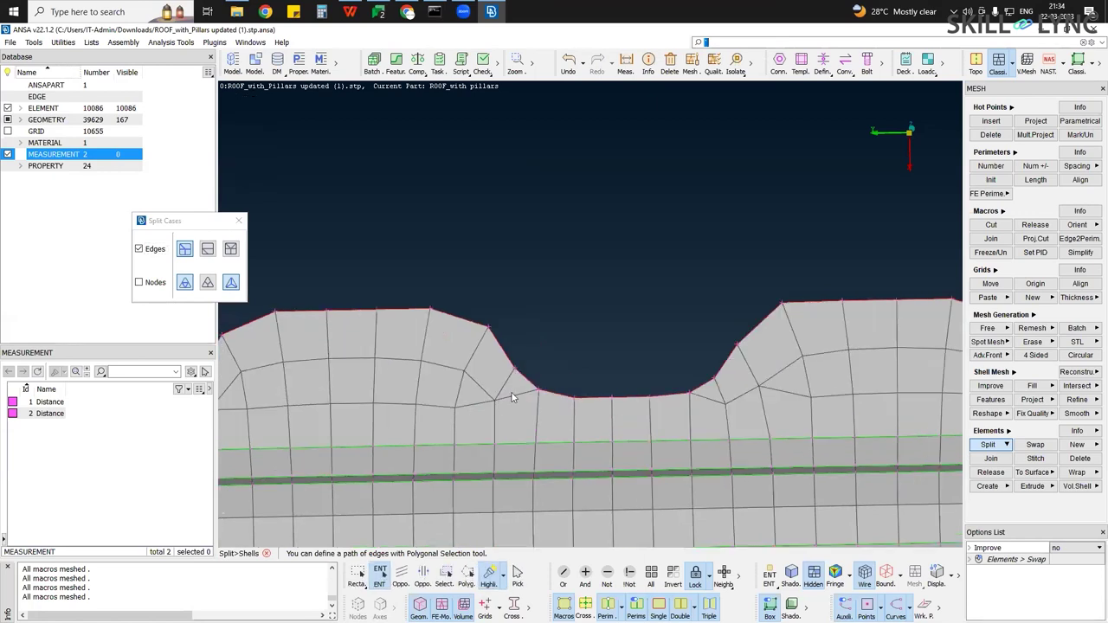
left_click(511, 394)
left_click_drag(527, 400, 726, 420)
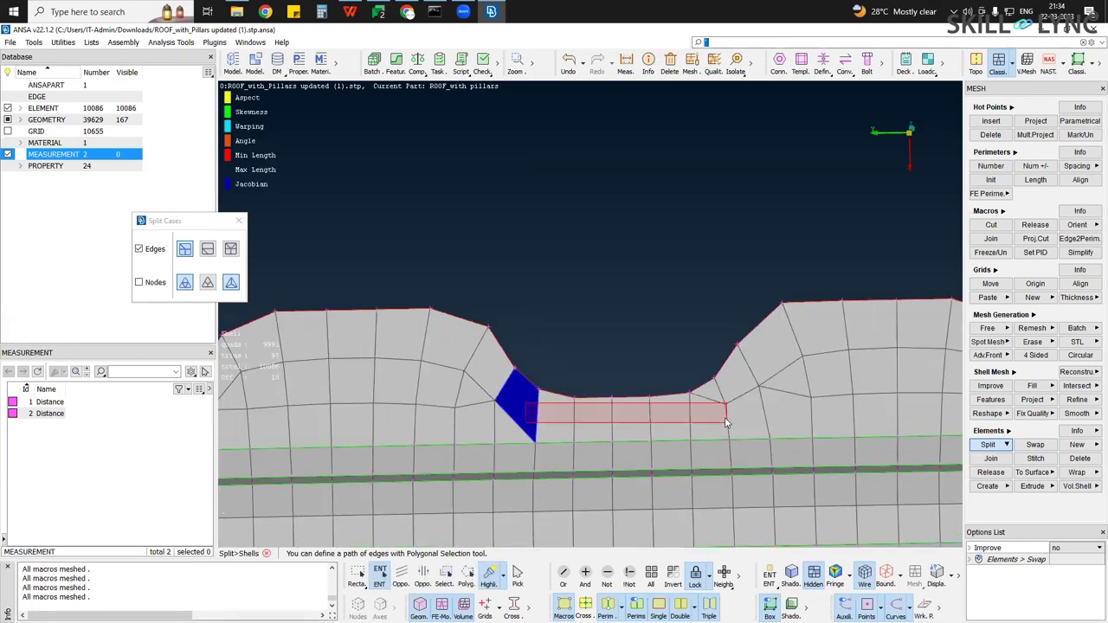
middle_click(520, 424)
Split the shell rows bordering the fourth and fifth upper-edge recesses and remove the triangles at the ends of the splits
middle_click_drag(802, 386, 329, 386, "ctrl")
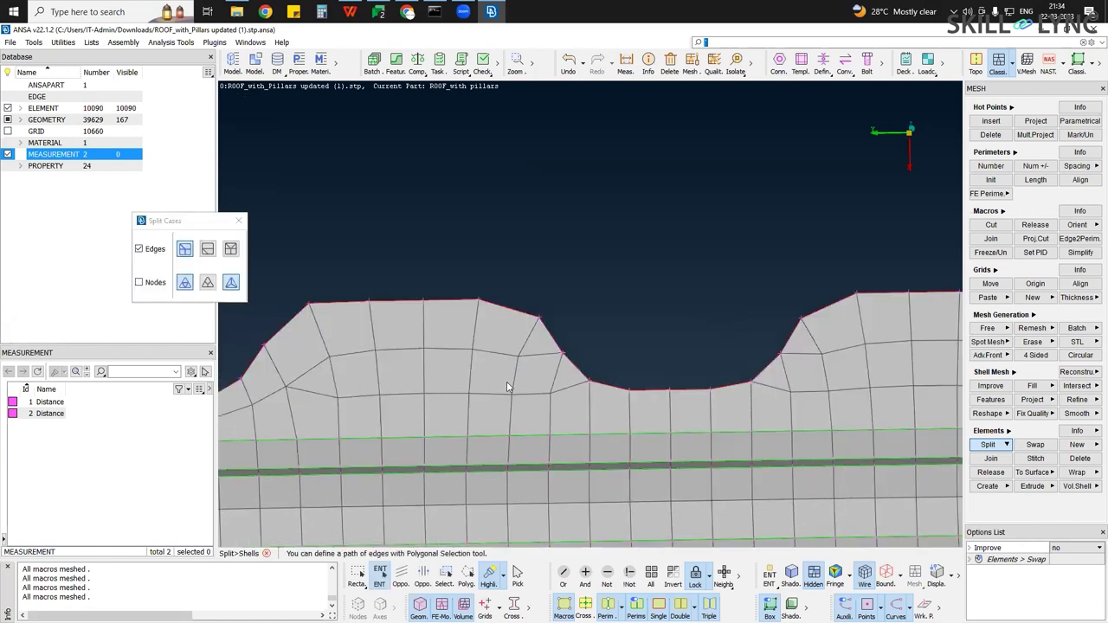
middle_click_drag(558, 386, 510, 389, "ctrl")
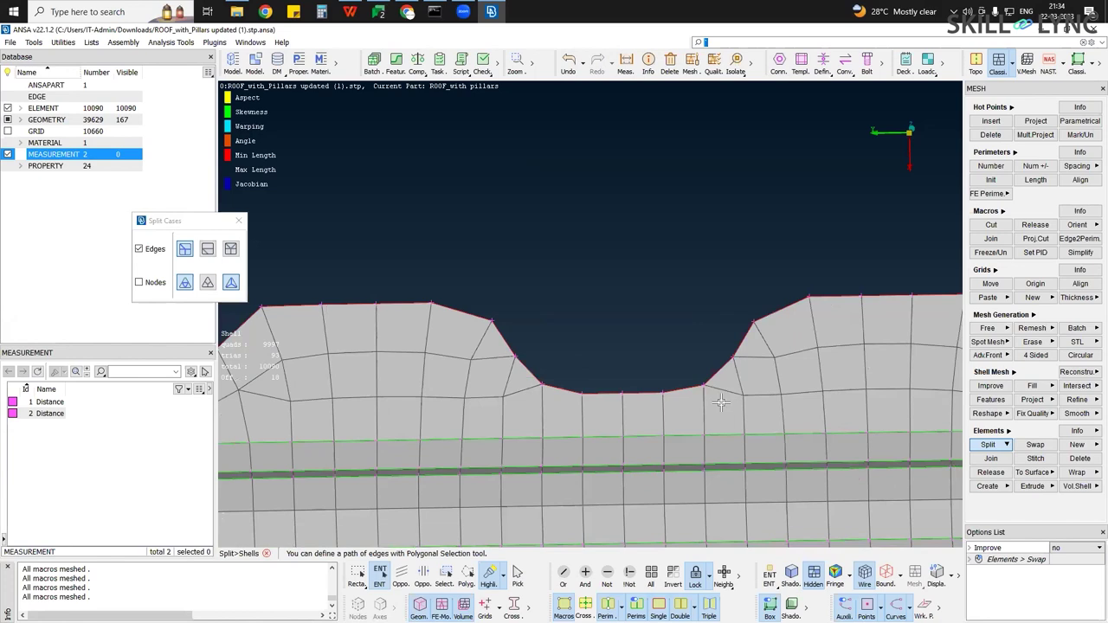
middle_click(568, 409)
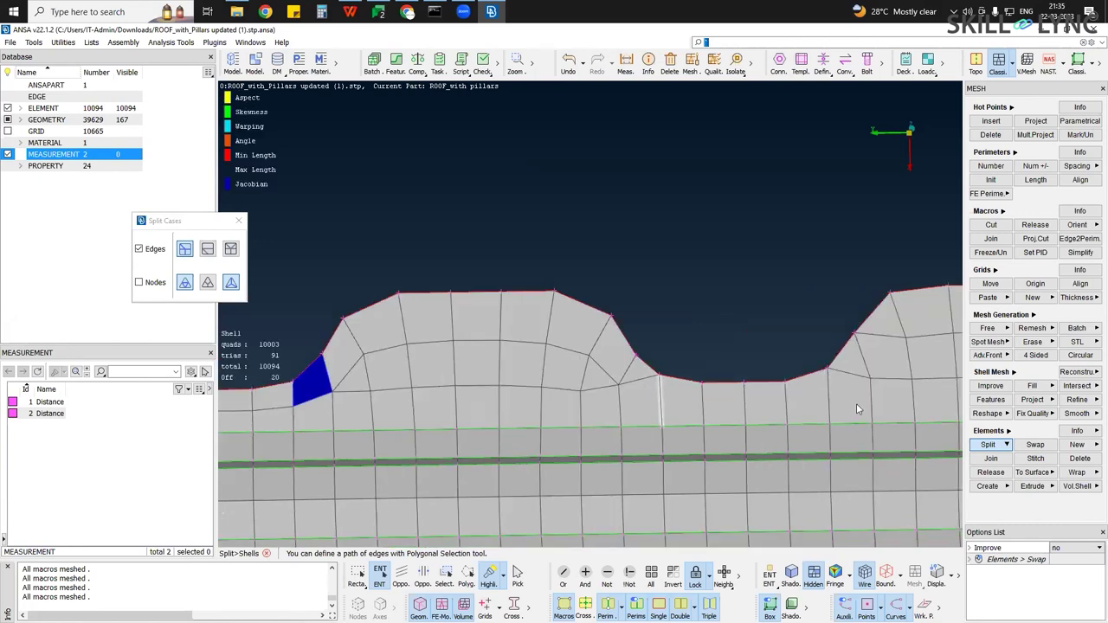
left_click(850, 377)
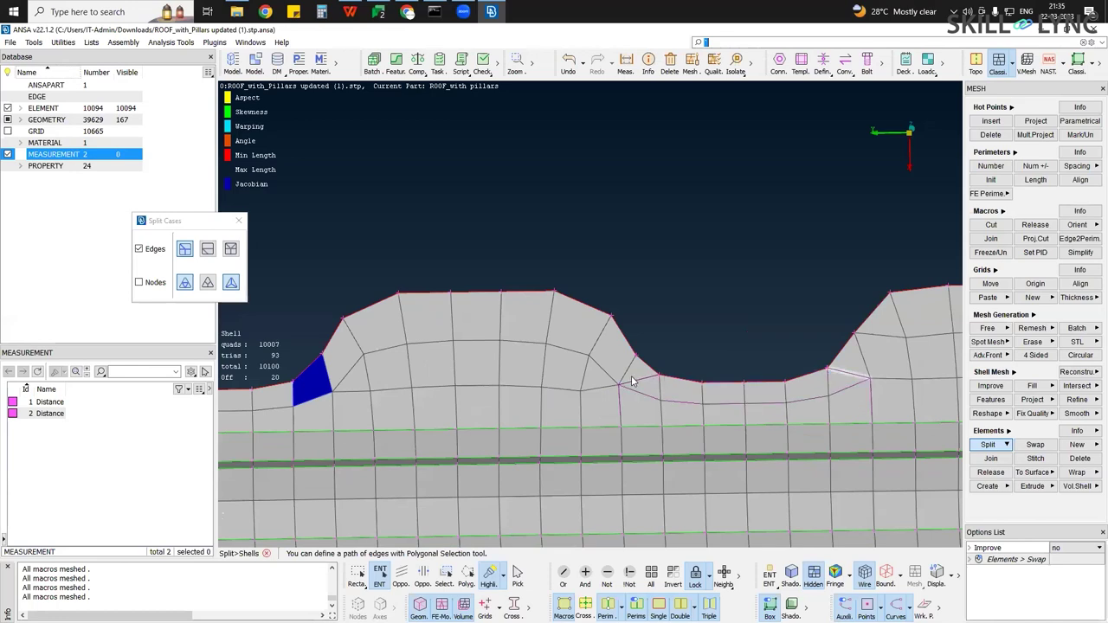
middle_click(684, 382)
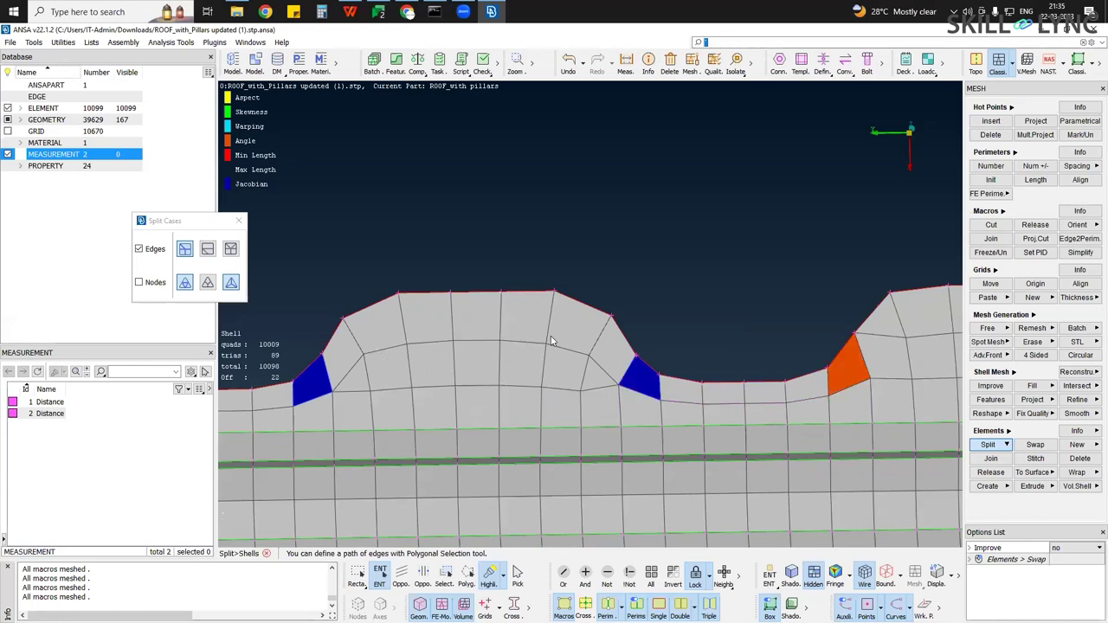
Split the shell rows bordering the sixth and seventh upper-edge recesses, up to the cut end, and clear their end triangles
middle_click_drag(879, 343, 482, 318, "ctrl")
middle_click(758, 354)
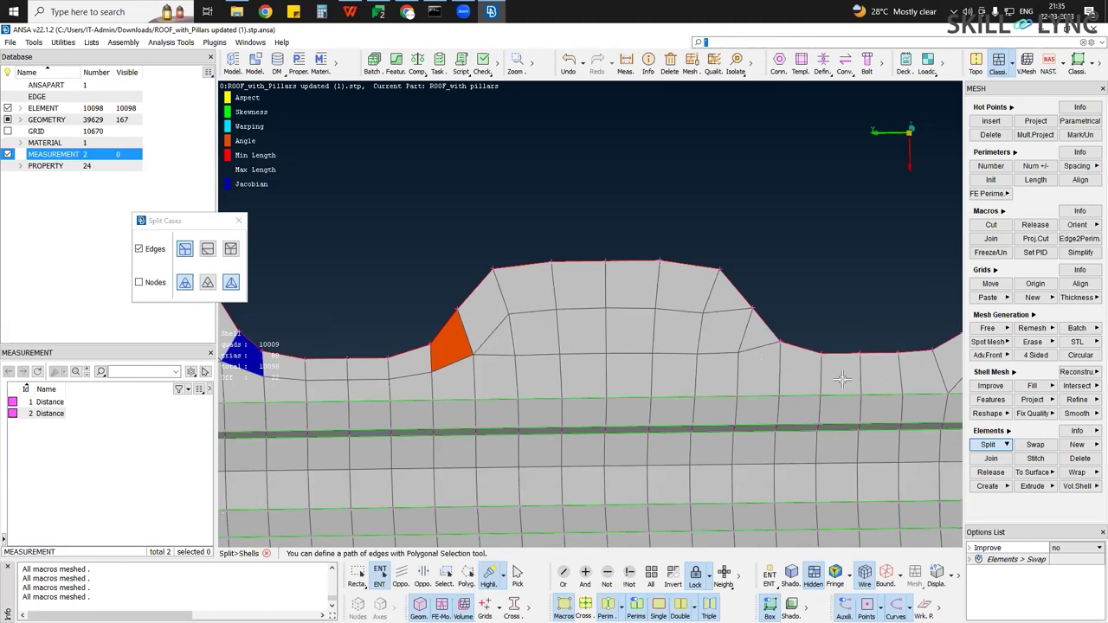
middle_click_drag(757, 366, 543, 373, "ctrl")
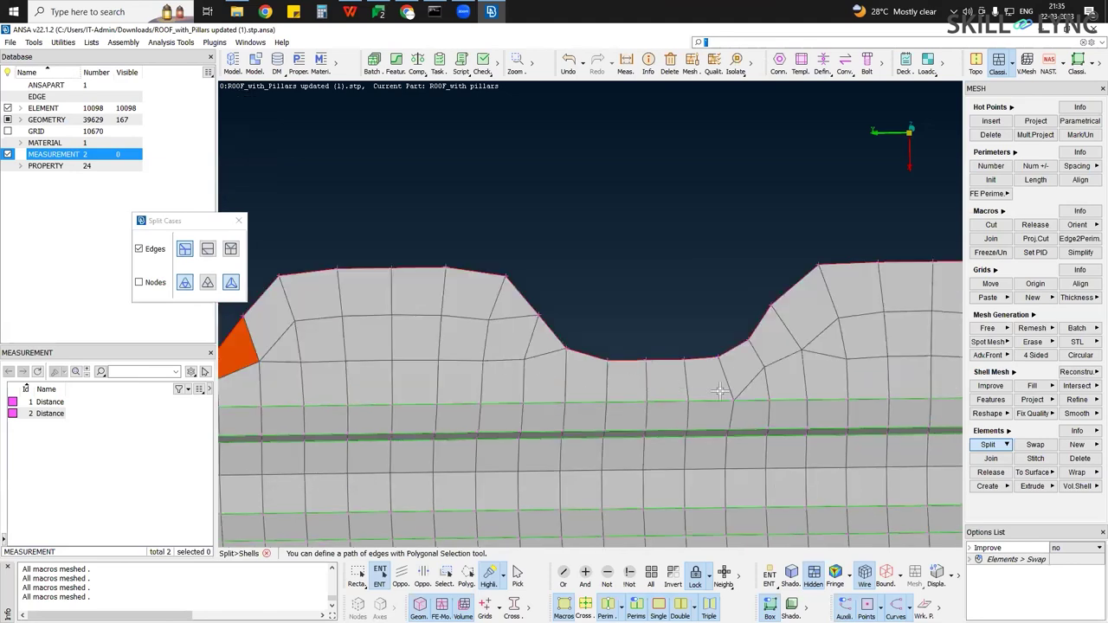
middle_click(771, 395)
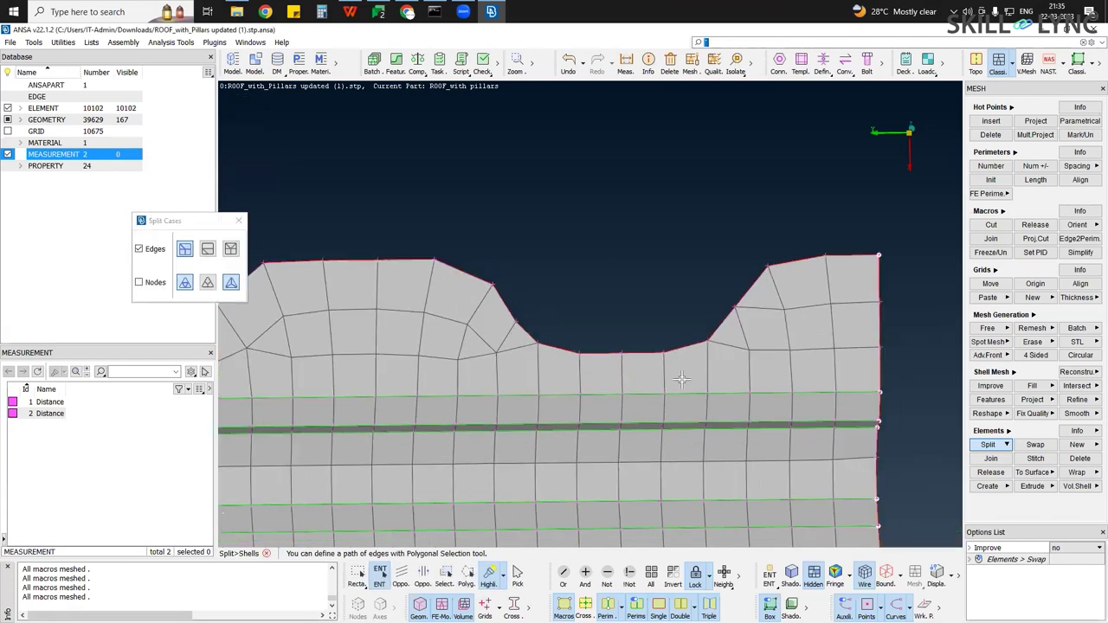
left_click_drag(518, 370, 732, 381)
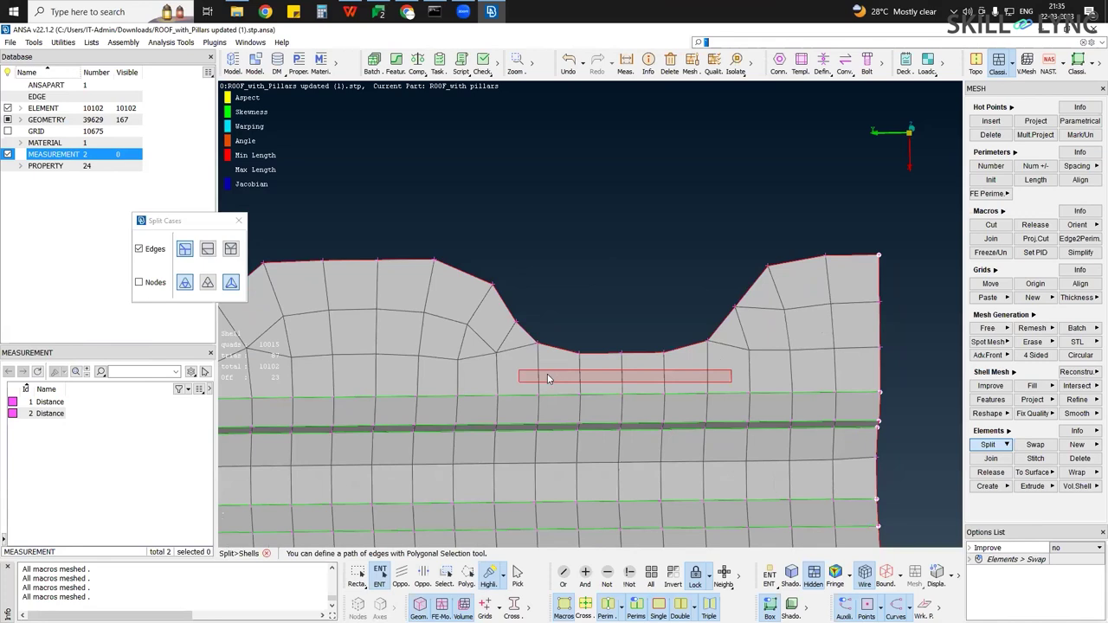
middle_click(513, 348)
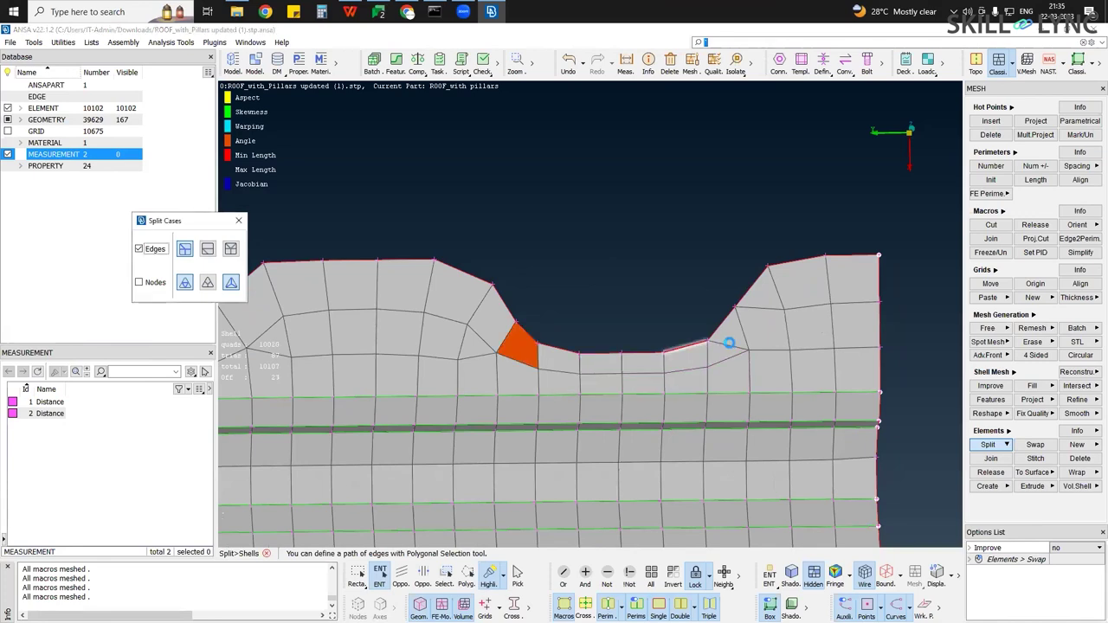
Smooth the scalloped pillar's entire shell mesh
middle_click_drag(582, 416, 830, 401, "ctrl")
scroll(840, 403, "down", 1)
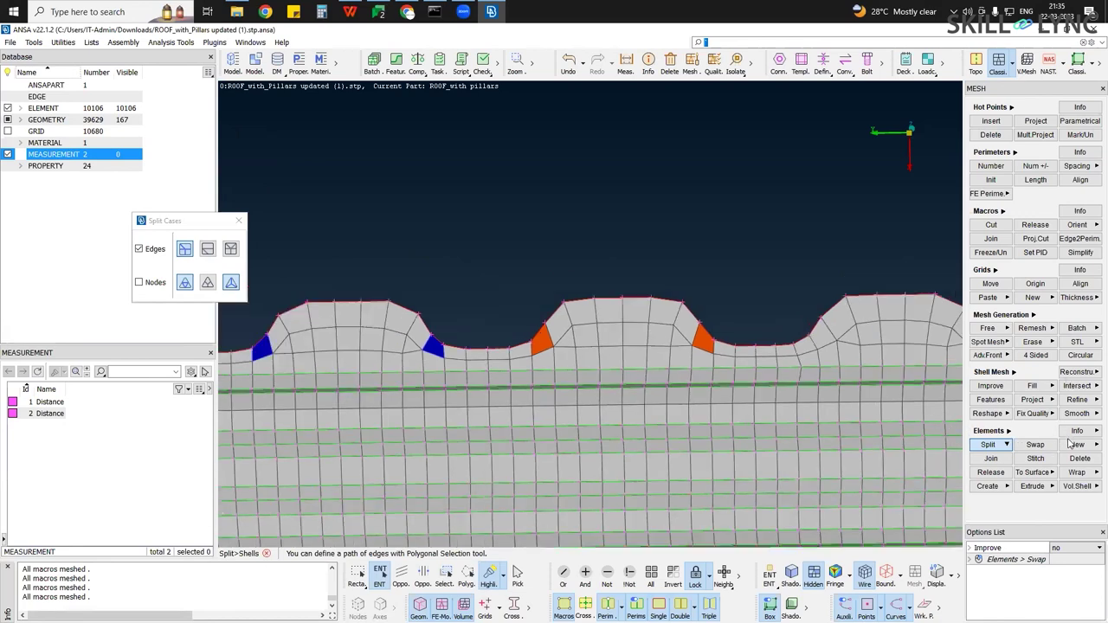
left_click(1079, 414)
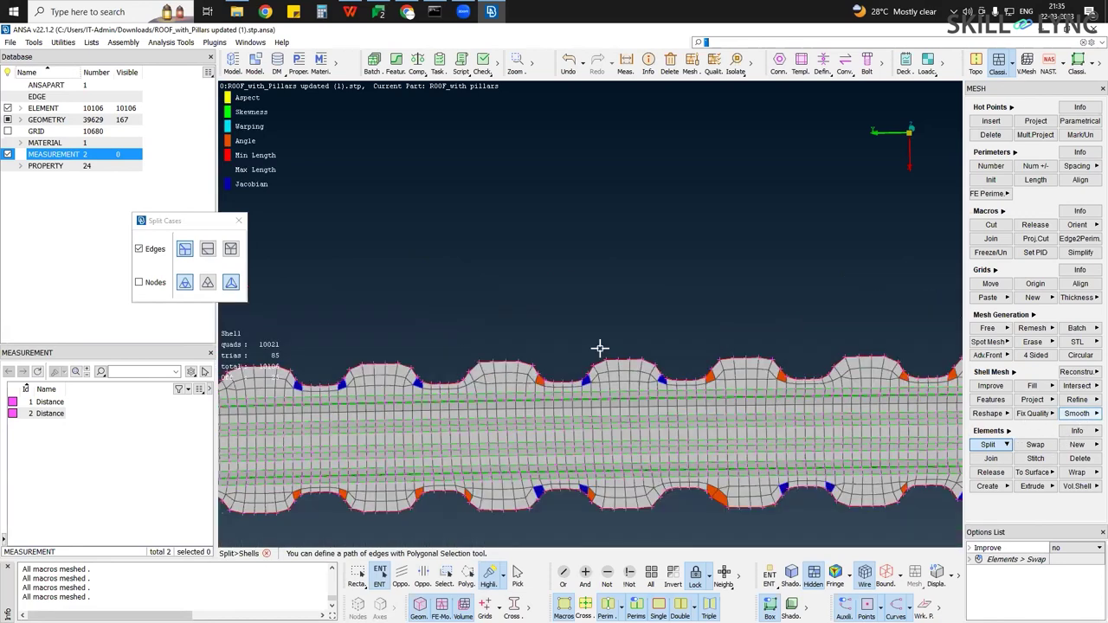
scroll(581, 364, "down", 5)
key("ctrl+a")
middle_click(656, 431)
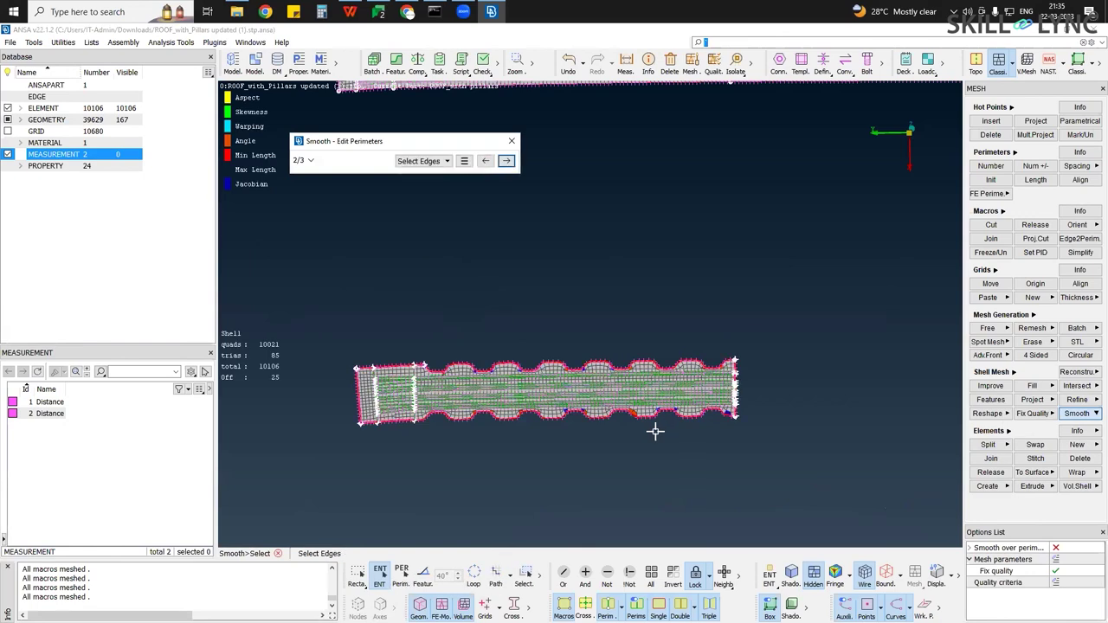
left_click(506, 165)
left_click(506, 164)
left_click(513, 137)
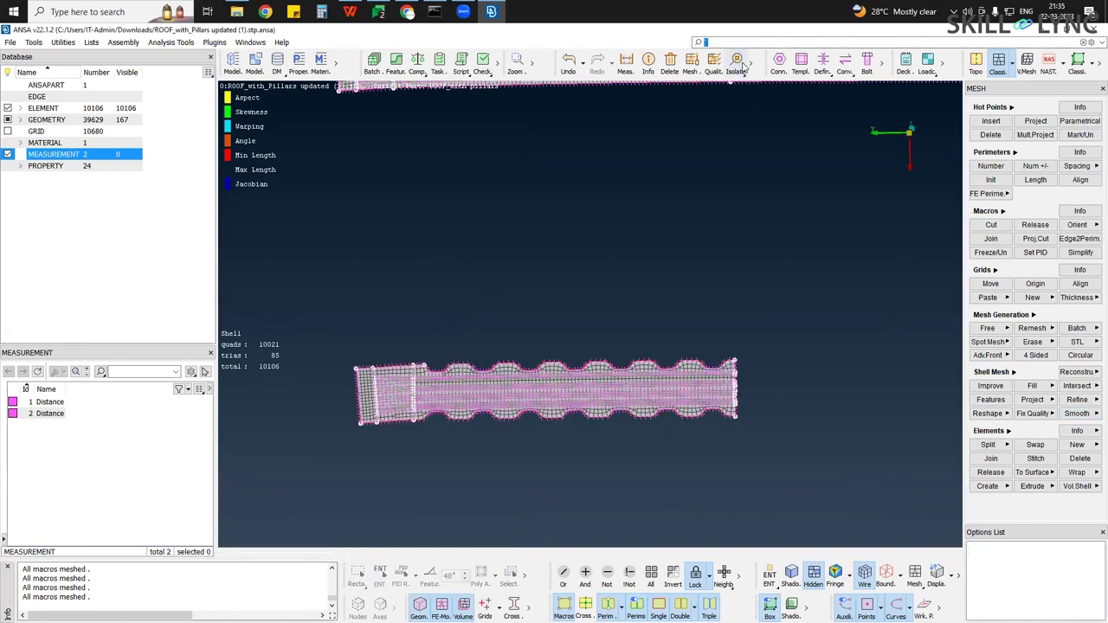
Try to copy the scalloped half pillar by symmetry about the Default Symmetry Plane
left_click(752, 64)
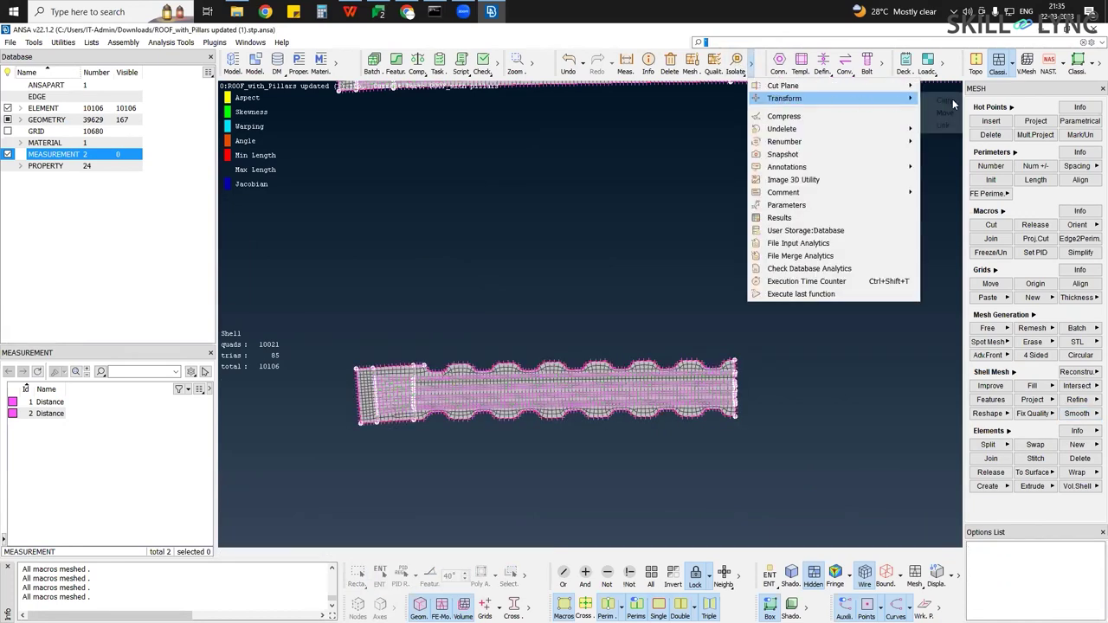
left_click(370, 342)
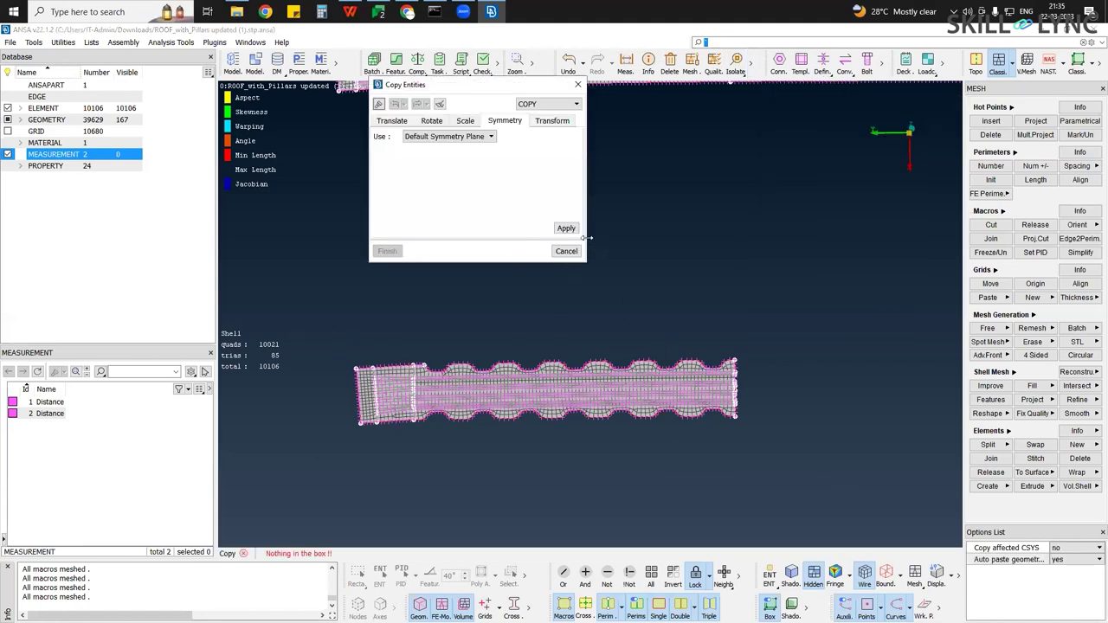
left_click(566, 229)
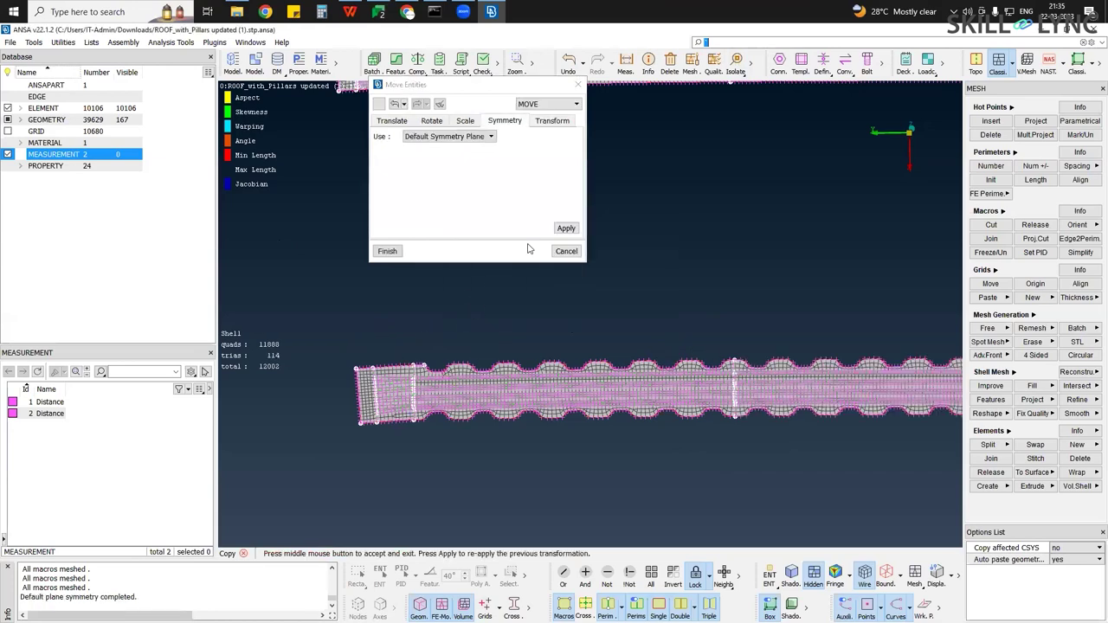
middle_click_drag(545, 264, 526, 303, "ctrl")
middle_click(526, 307)
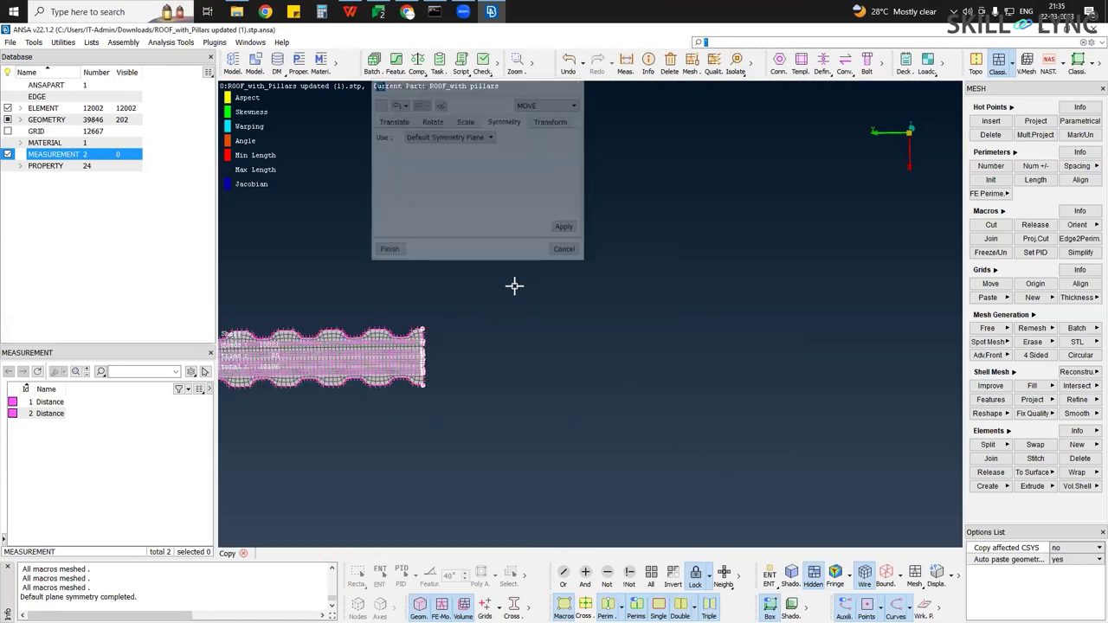
Copy the scalloped half pillar with its mesh by symmetry about the Default Symmetry Plane and accept the result
left_click(750, 64)
left_click(943, 110)
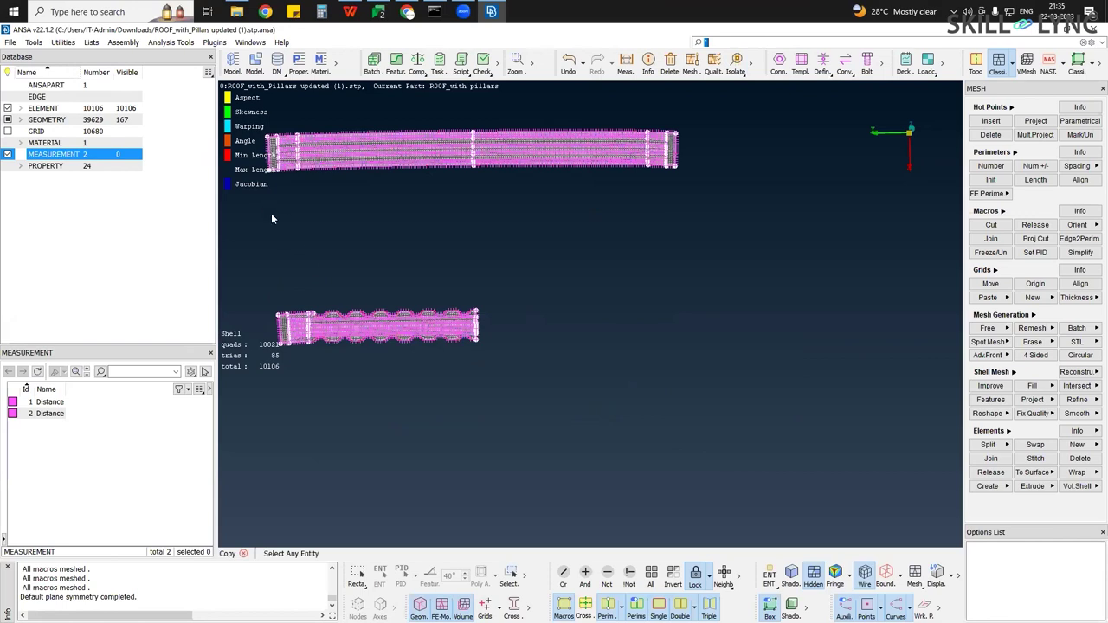
left_click(409, 316)
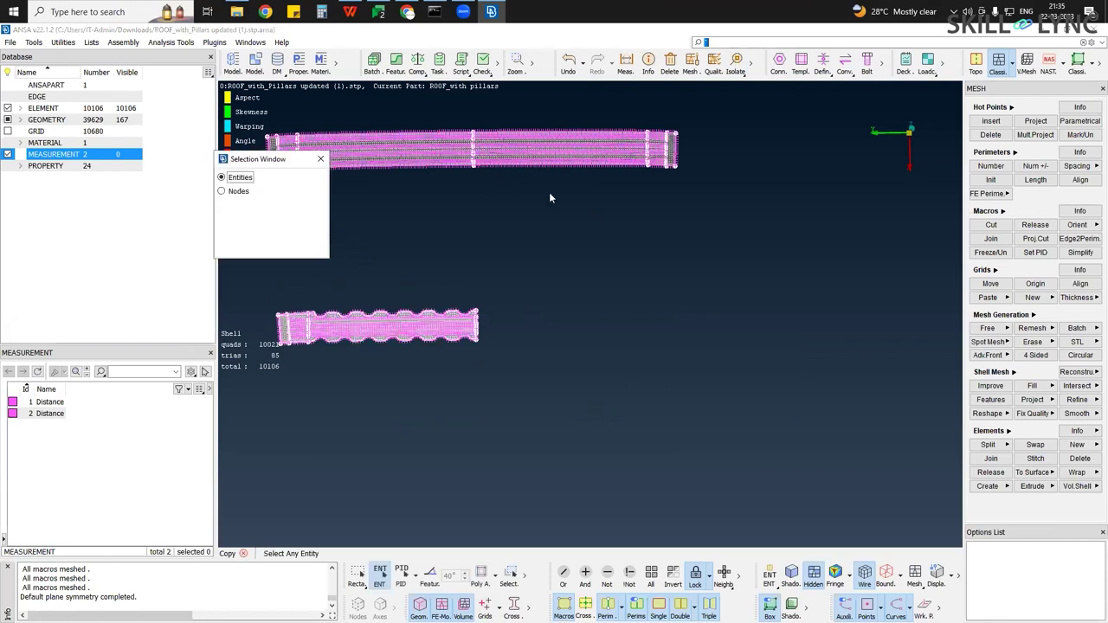
middle_click(518, 175)
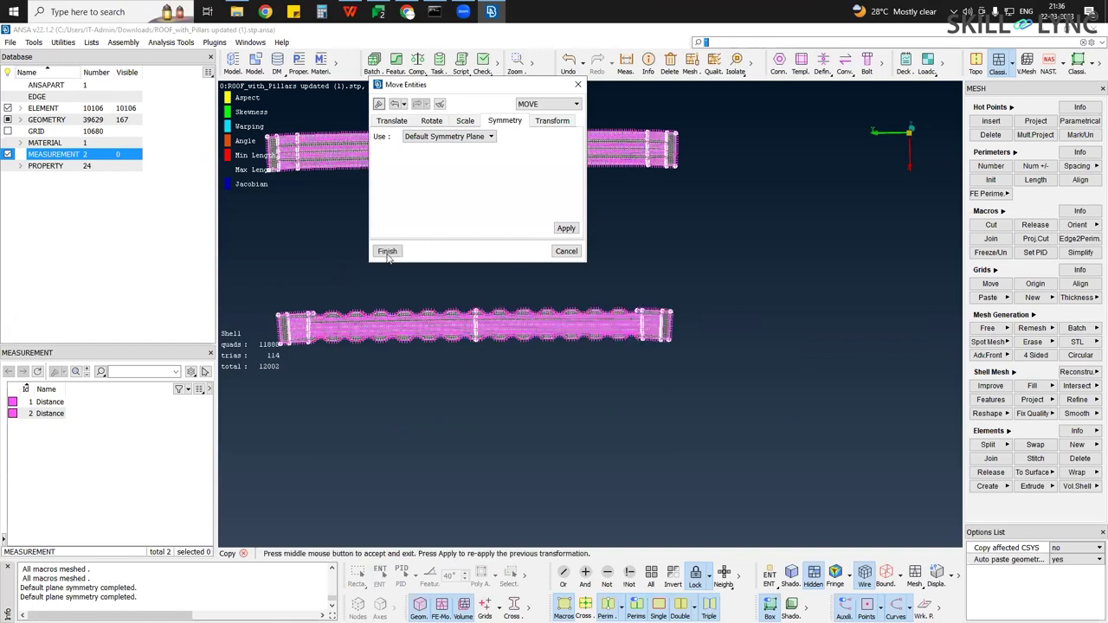
middle_click(480, 258)
middle_click(480, 261)
Save the database with the three completed roof pillars
scroll(483, 267, "down", 5)
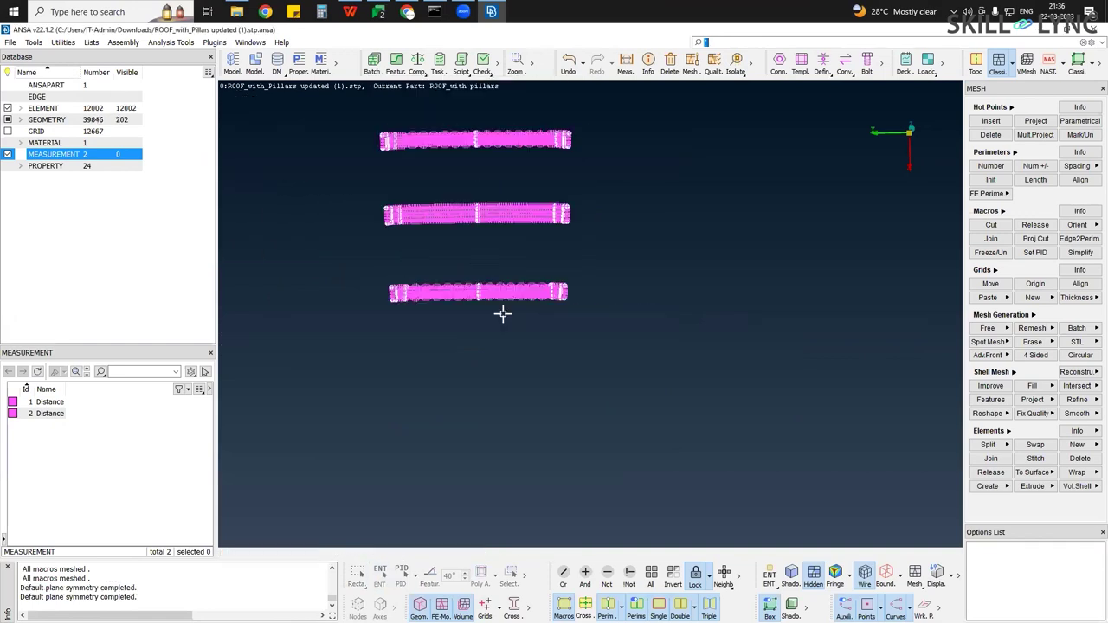
left_click(10, 42)
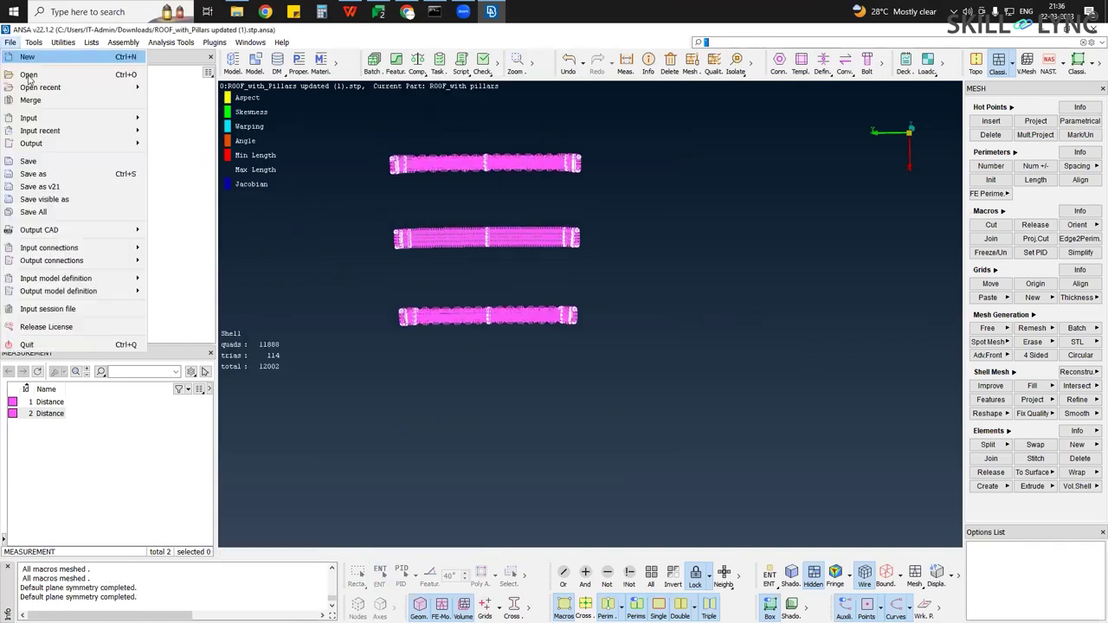
left_click(33, 163)
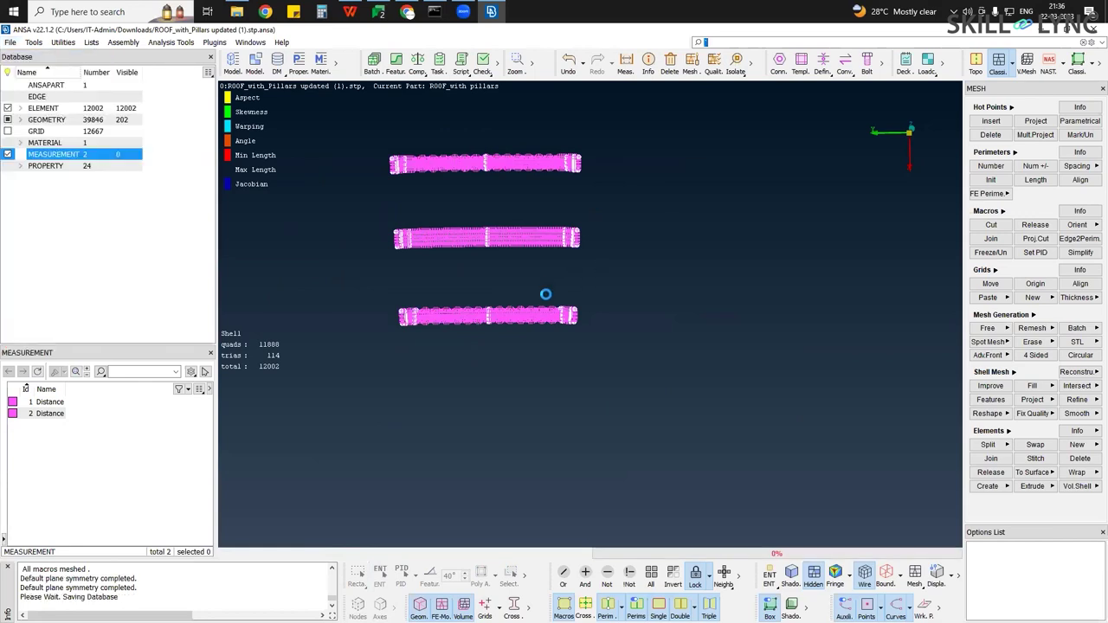
Examine the three pillars and the mesh along the middle pillar's centre joint
middle_click_drag(487, 271, 547, 492, "ctrl")
scroll(500, 320, "up", 2)
scroll(566, 290, "up", 6)
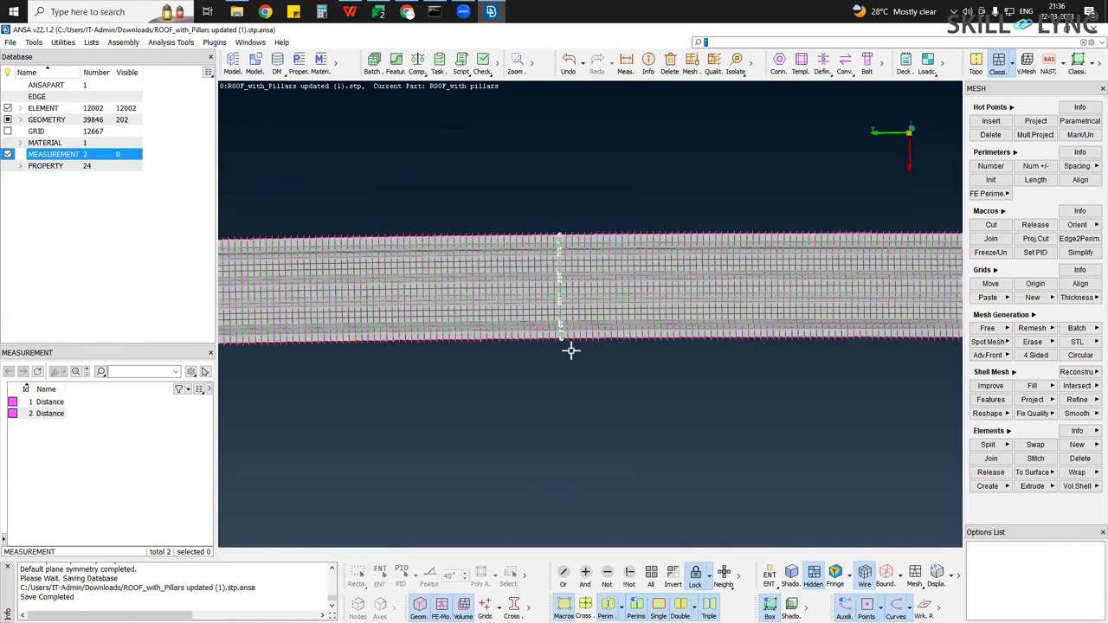
scroll(583, 292, "down", 5)
scroll(553, 431, "down", 2)
left_click_drag(553, 431, 540, 524, "ctrl")
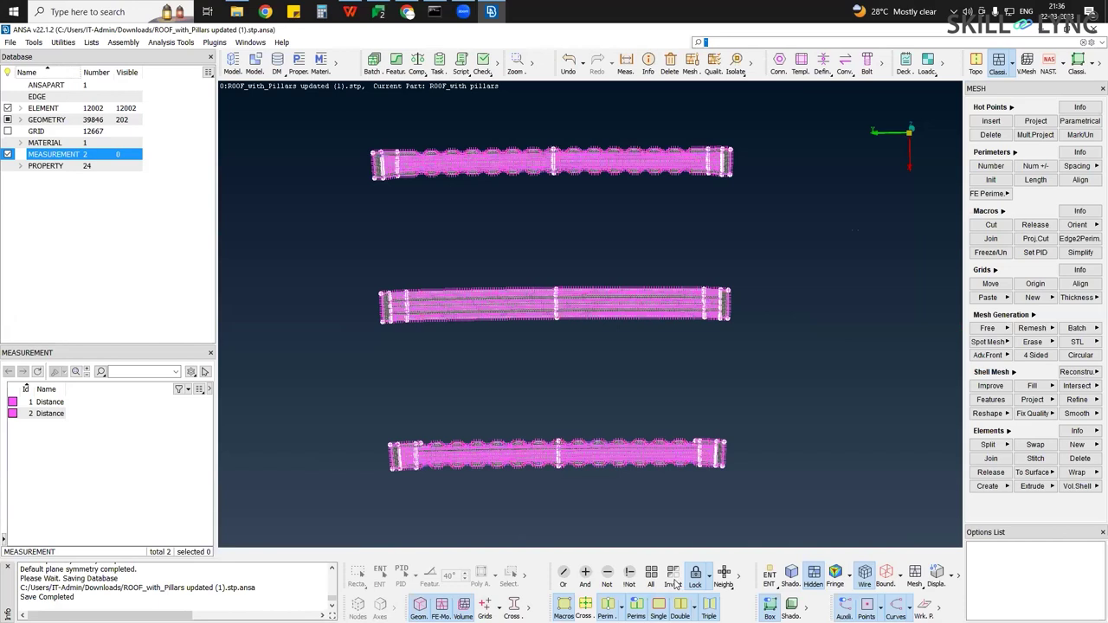
Unlock the visibility and bring back all parts of the roof and pillar model
left_click(689, 579)
left_click(651, 586)
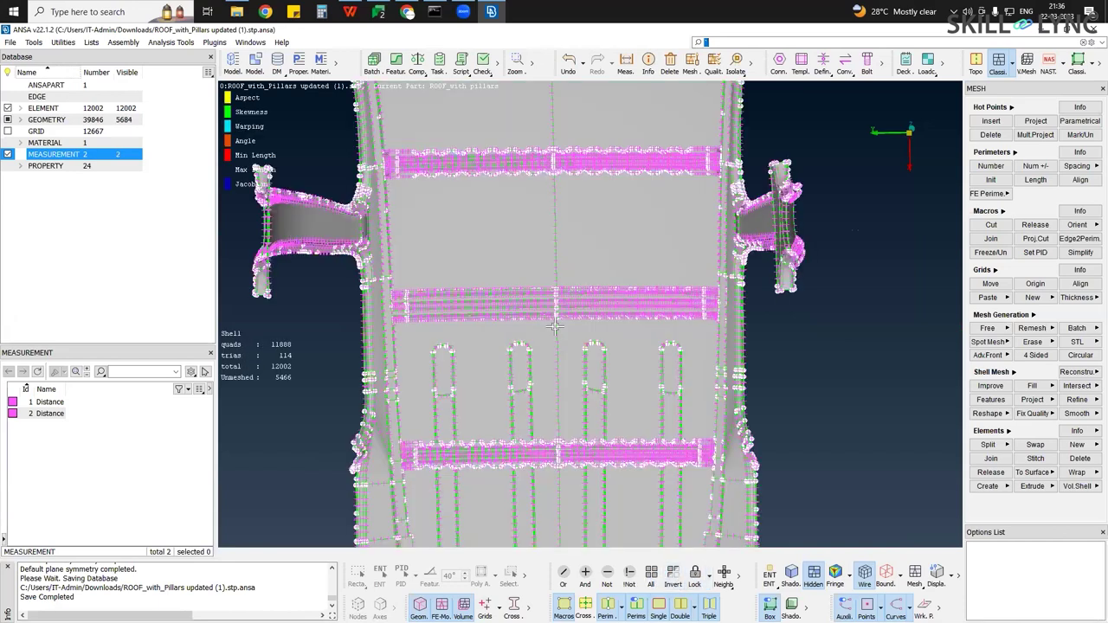
middle_click_drag(554, 325, 551, 343, "ctrl")
right_click_drag(533, 290, 535, 351, "ctrl")
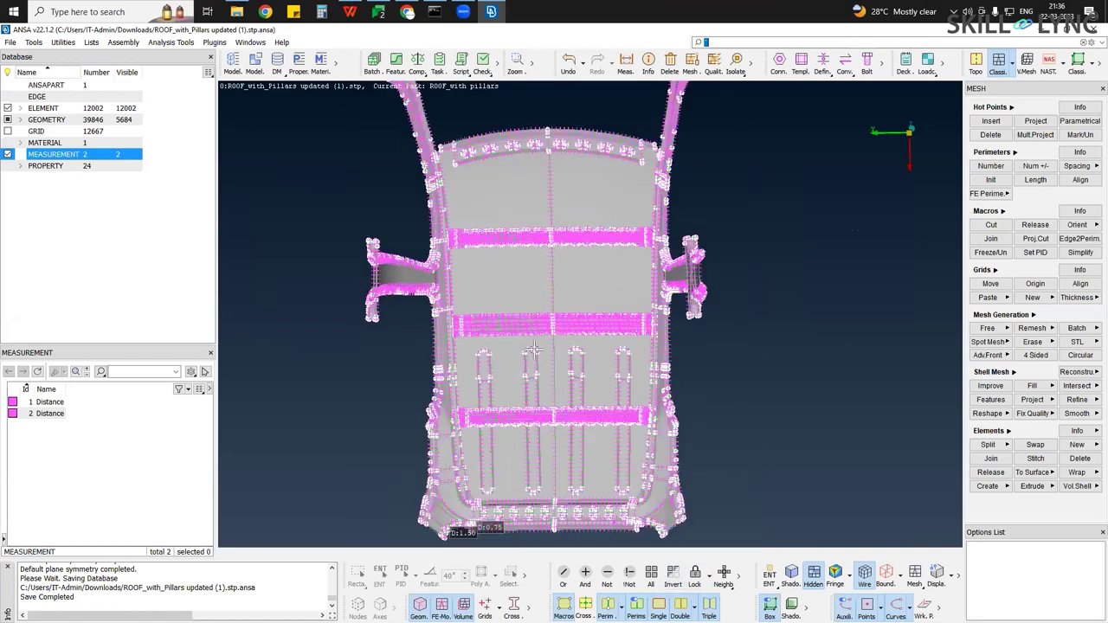
left_click_drag(570, 244, 519, 430, "ctrl")
right_click_drag(520, 430, 518, 285, "ctrl")
middle_click_drag(518, 286, 514, 439, "ctrl")
Isolate the outer roof panel with the four elongated beads so only its geometry remains in view
left_click(629, 578)
middle_click_drag(586, 381, 654, 229, "ctrl")
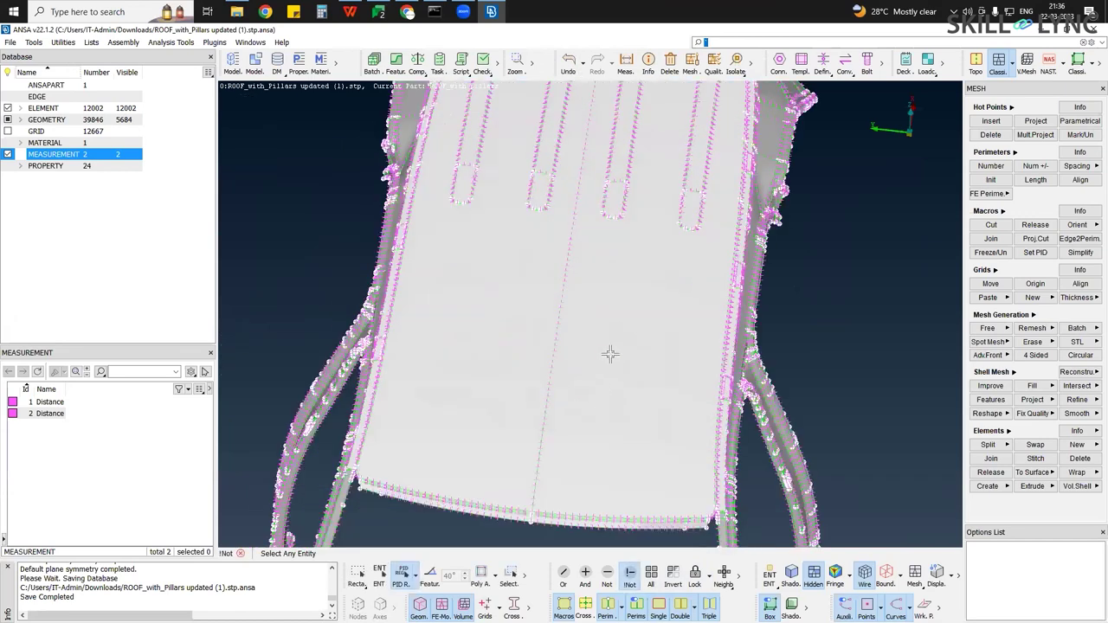
scroll(626, 287, "down", 1)
left_click(647, 218)
middle_click(566, 305)
left_click_drag(567, 305, 539, 249, "ctrl")
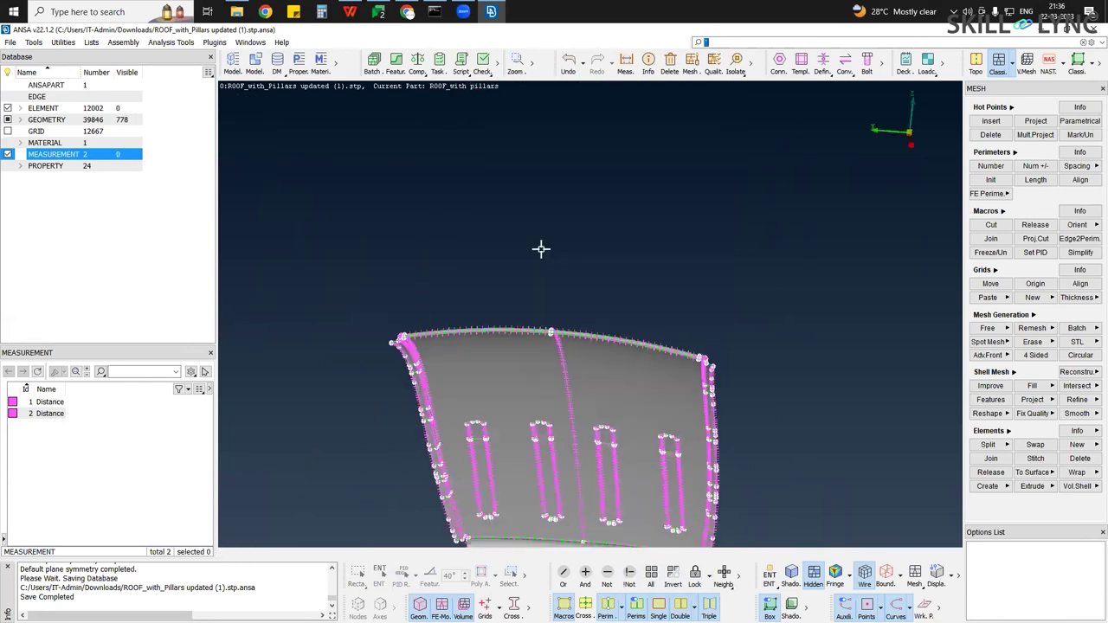
Generate the mid-surface of the outer roof panel with the Mid.Surface Skin function
left_click(975, 63)
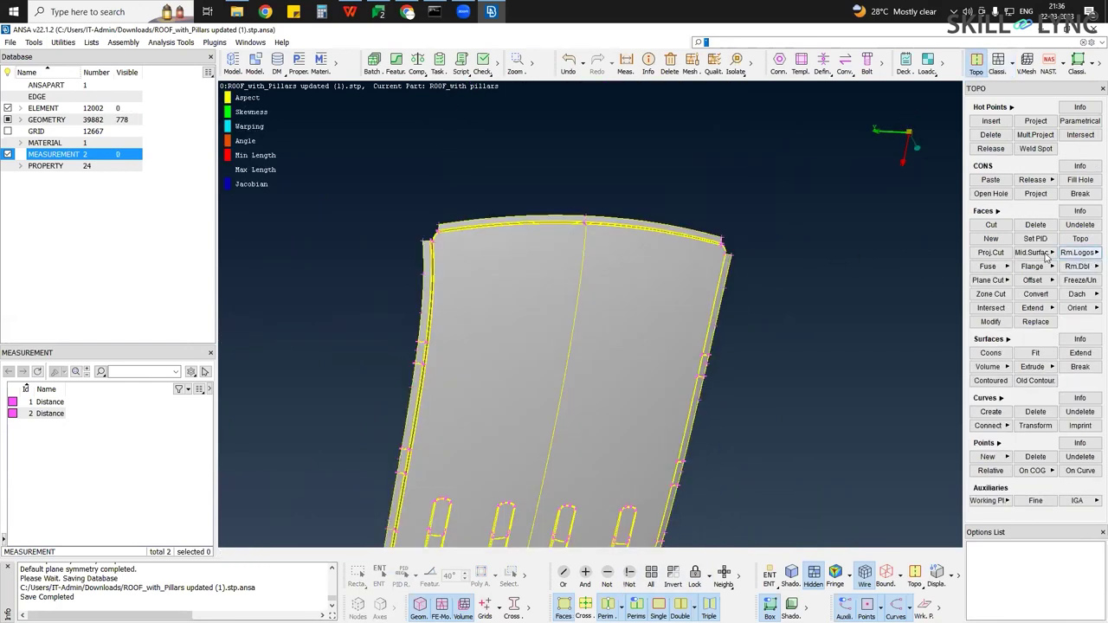
left_click(1045, 254)
left_click(924, 254)
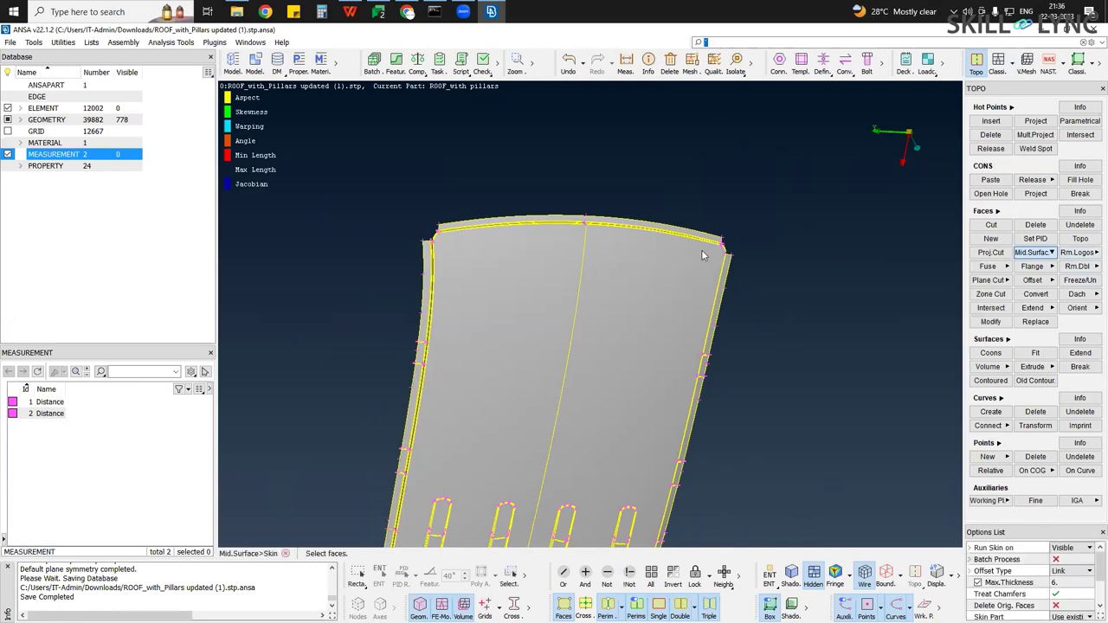
scroll(705, 256, "down", 4)
left_click(648, 381)
middle_click(641, 379)
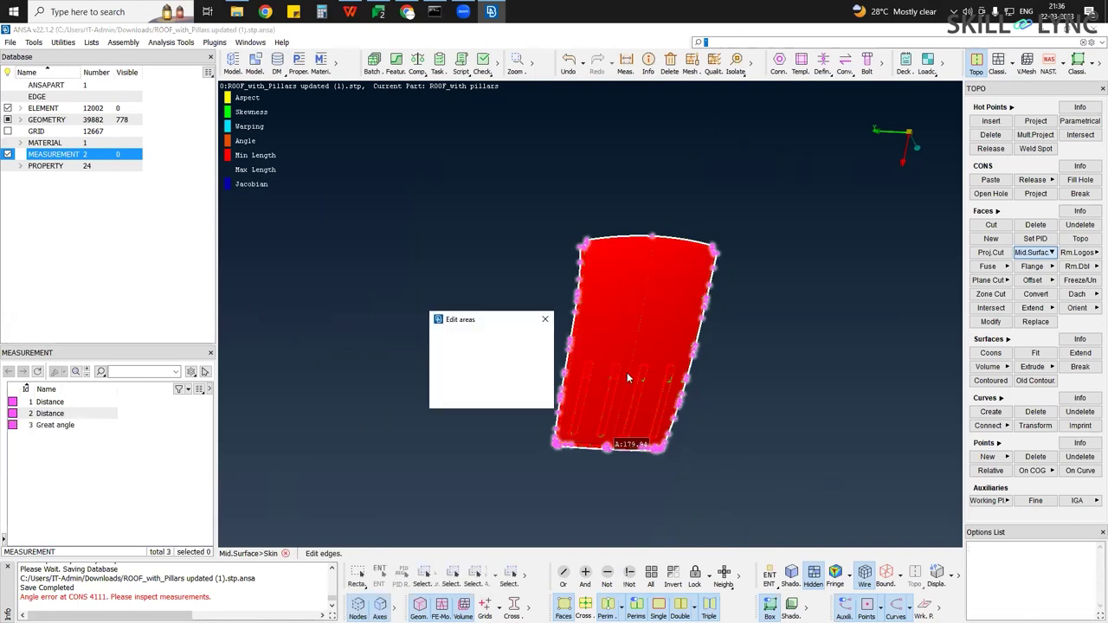
middle_click(670, 374)
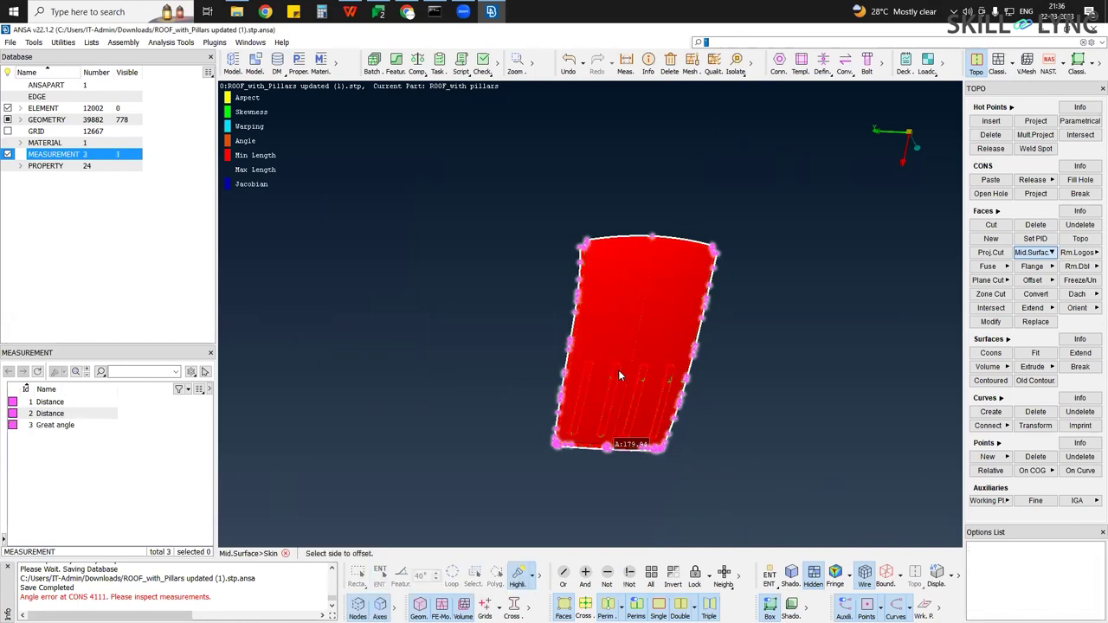
scroll(620, 374, "up", 3)
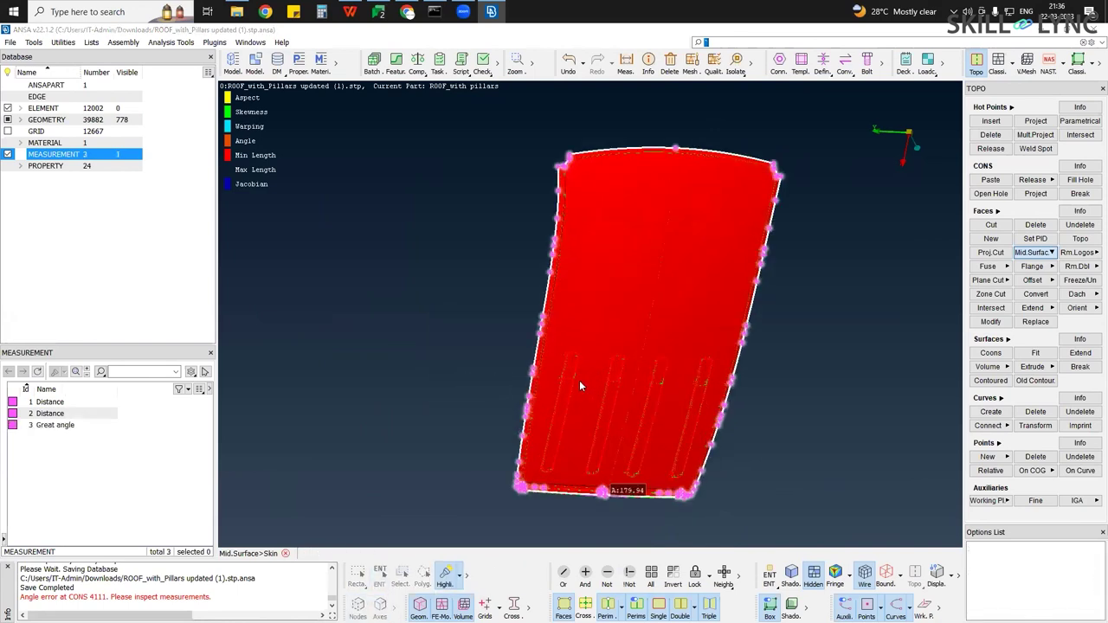
left_click(572, 379)
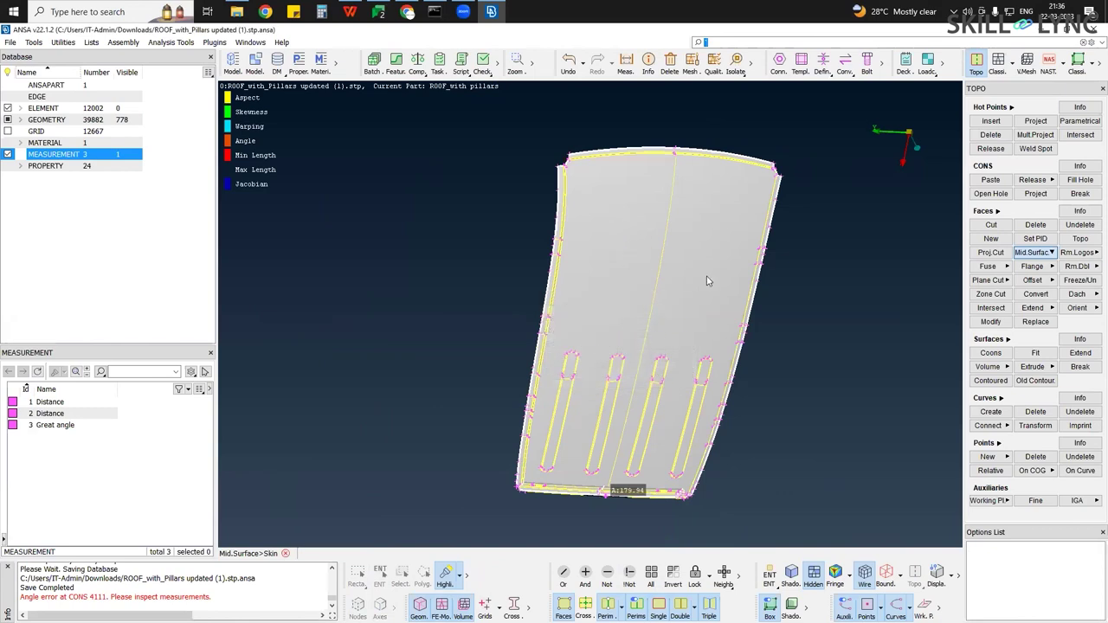
Examine the generated roof skin against the original solid faces, particularly around the beads and the flanged end of the panel
left_click_drag(573, 344, 743, 258, "ctrl")
middle_click_drag(948, 369, 613, 321, "ctrl")
left_click_drag(552, 269, 664, 339, "ctrl")
scroll(667, 339, "up", 8)
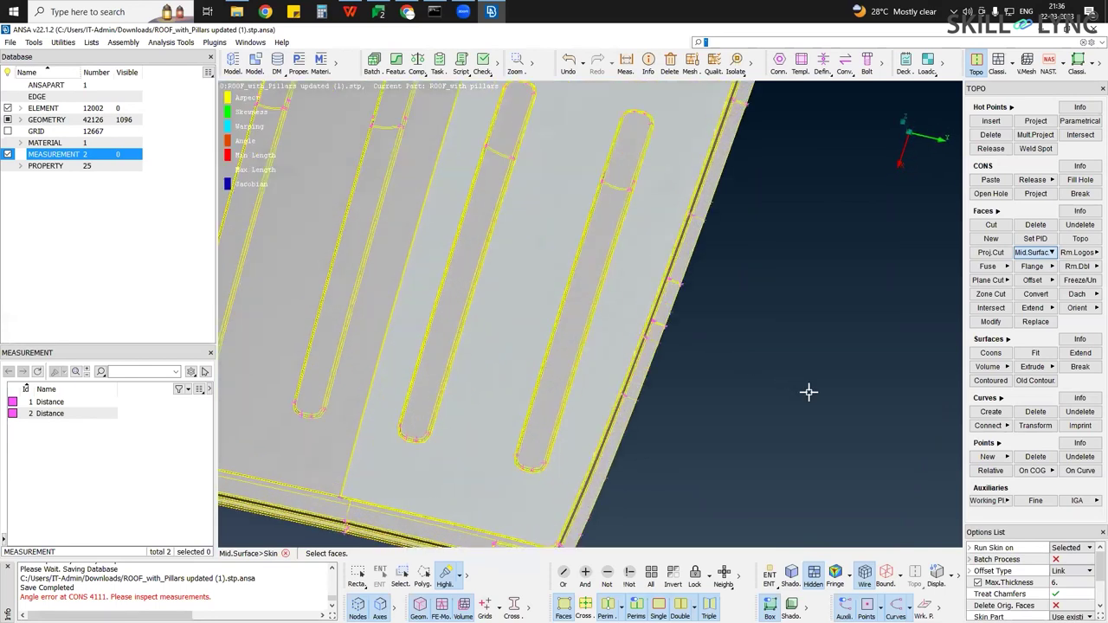
middle_click_drag(703, 554, 796, 395, "ctrl")
scroll(795, 395, "up", 2)
scroll(787, 399, "up", 3)
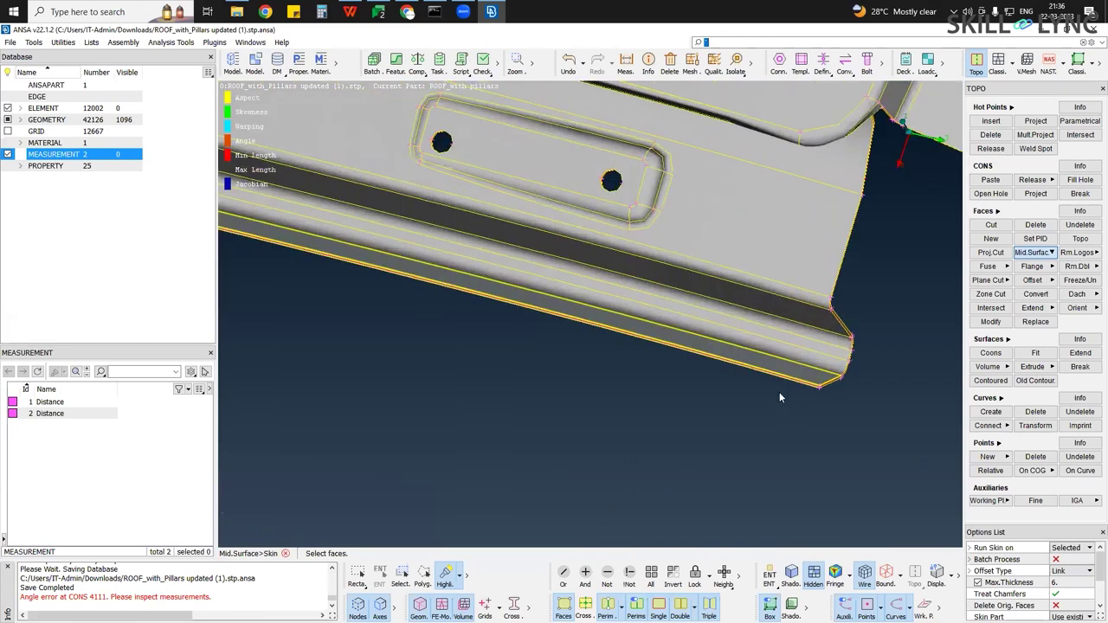
scroll(633, 411, "down", 6)
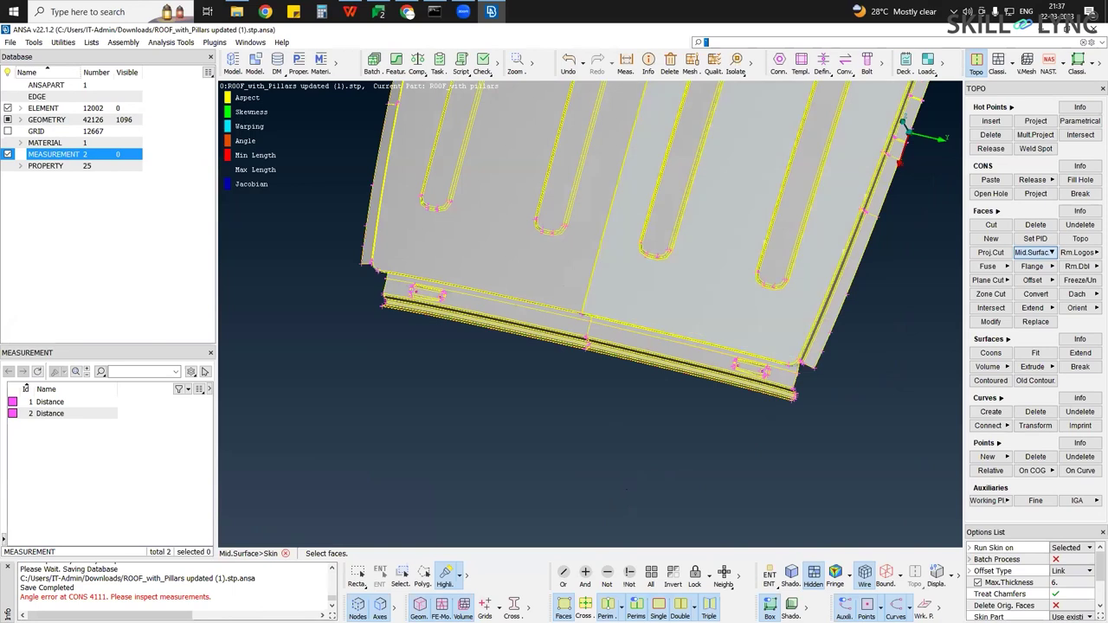
scroll(633, 589, "down", 1)
scroll(609, 369, "down", 5)
middle_click_drag(719, 266, 588, 329, "ctrl")
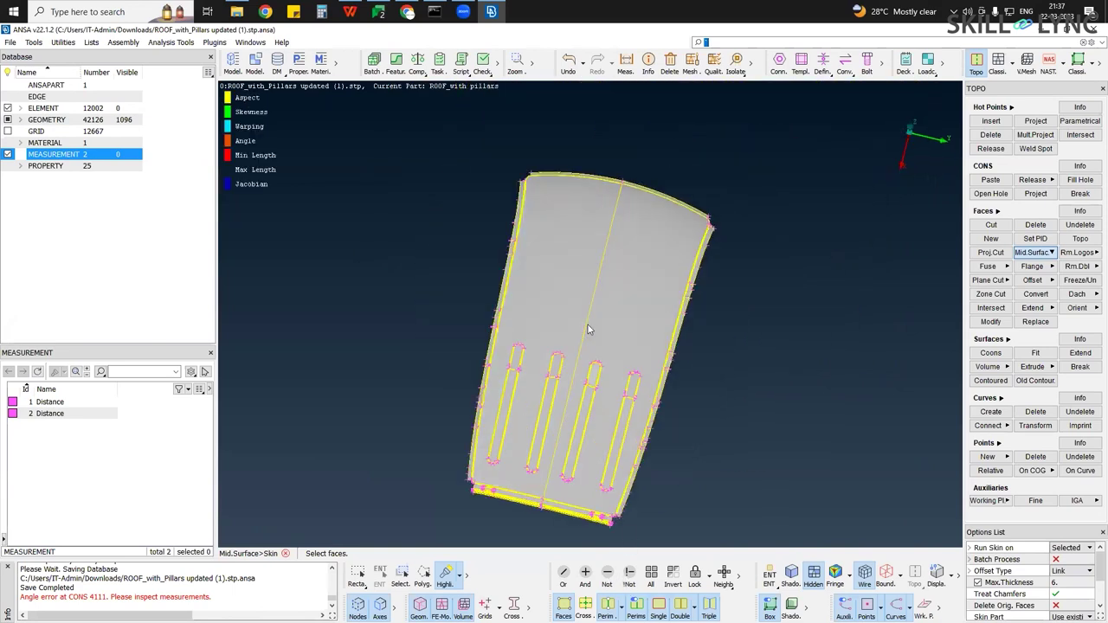
Show the whole model and hide the original outer roof panel by property
left_click(629, 575)
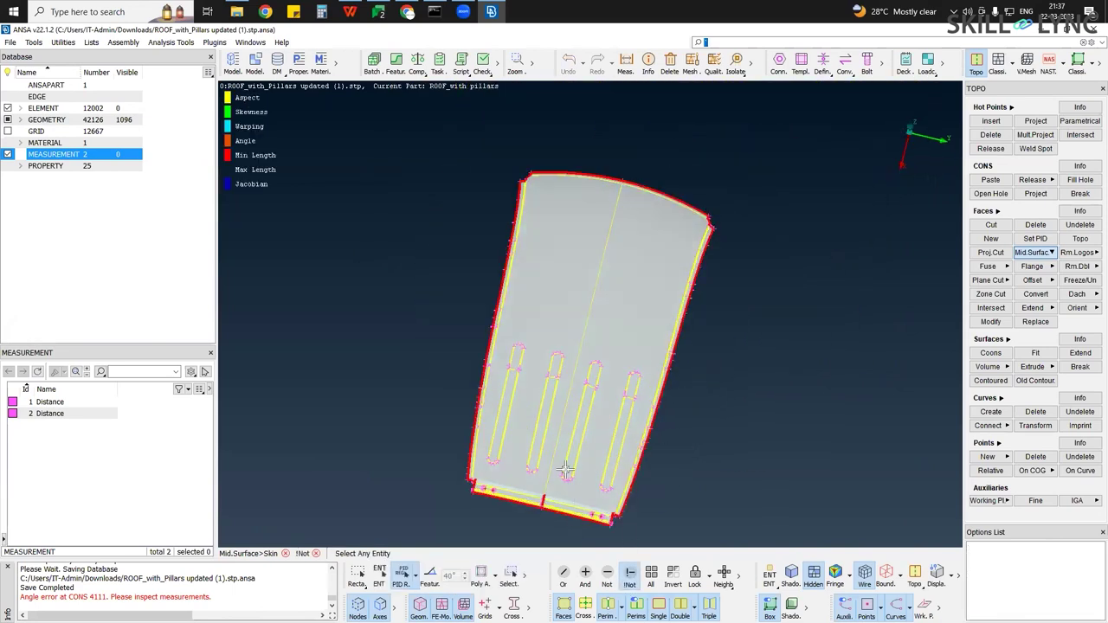
scroll(522, 364, "up", 6)
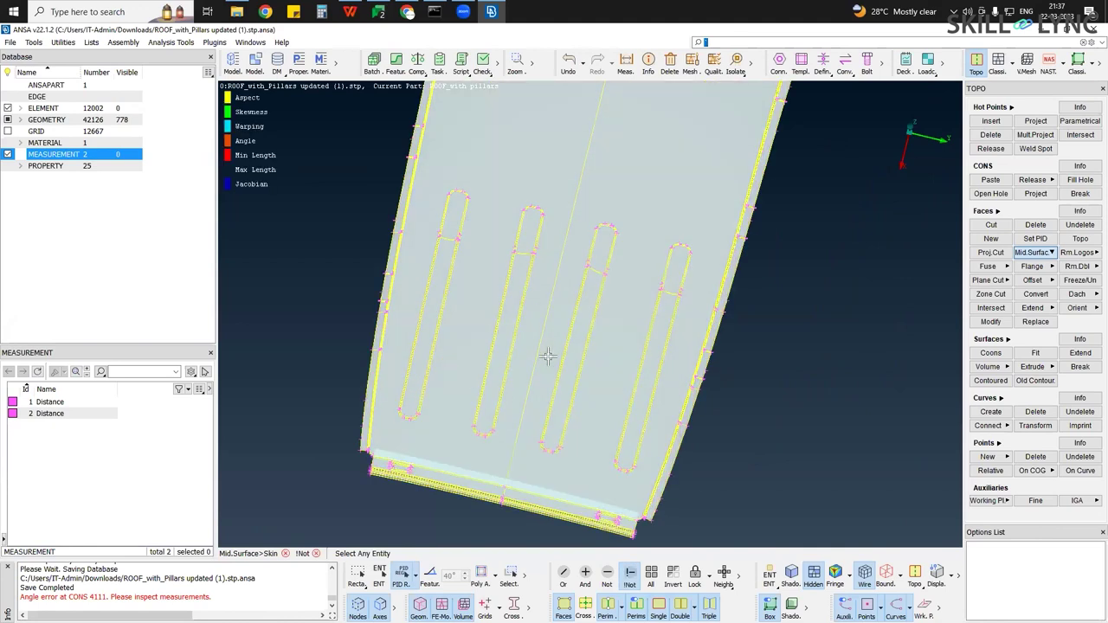
left_click(651, 575)
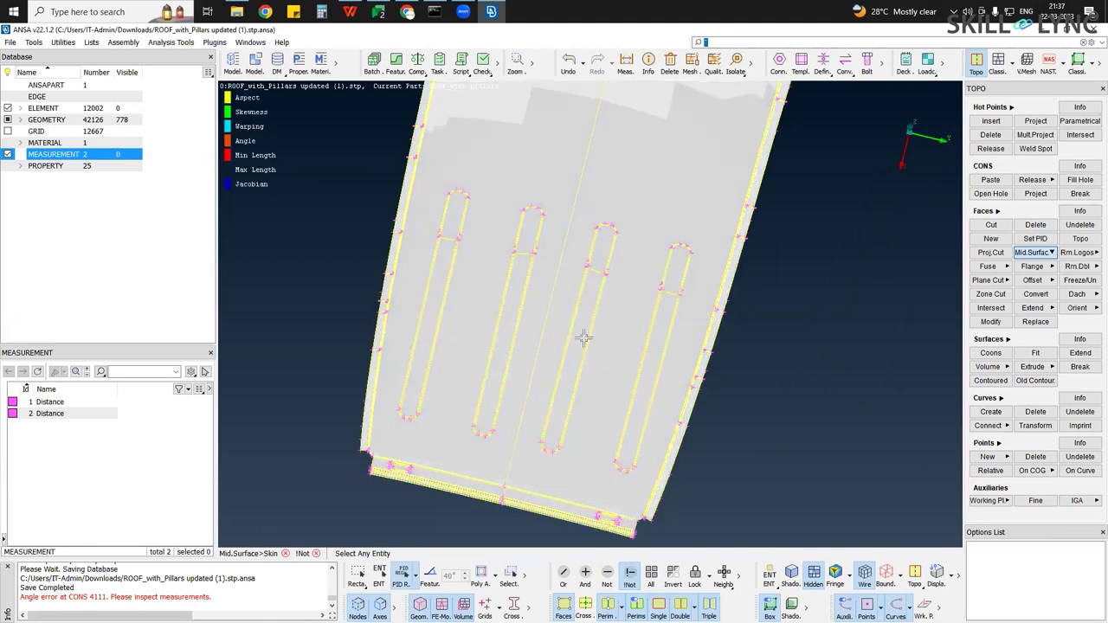
left_click(589, 282)
key("a")
scroll(597, 433, "down", 3)
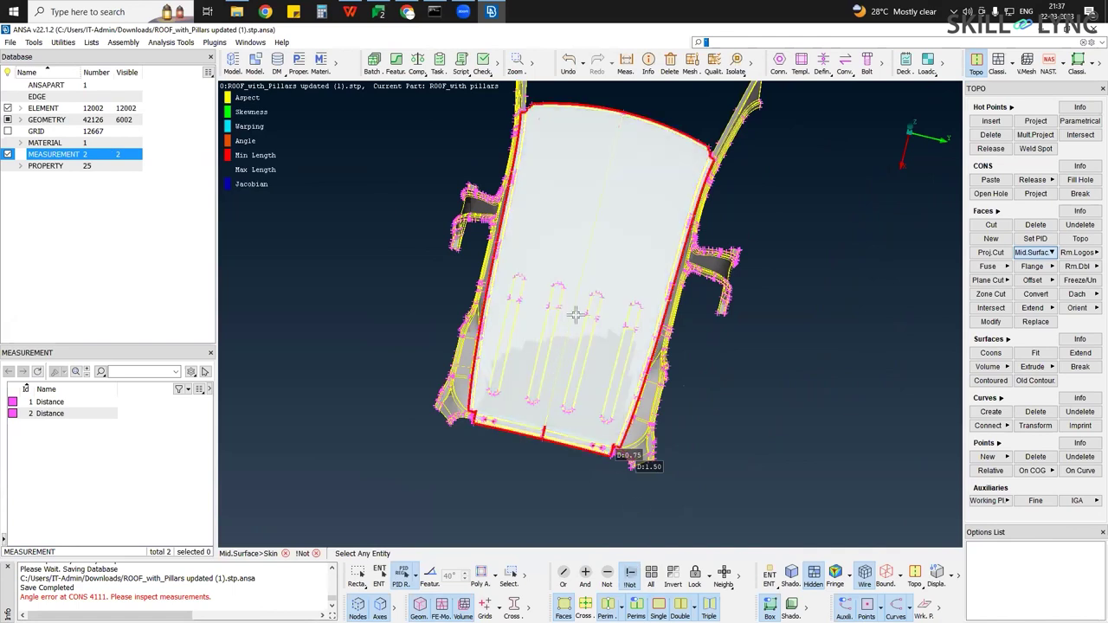
left_click(547, 339)
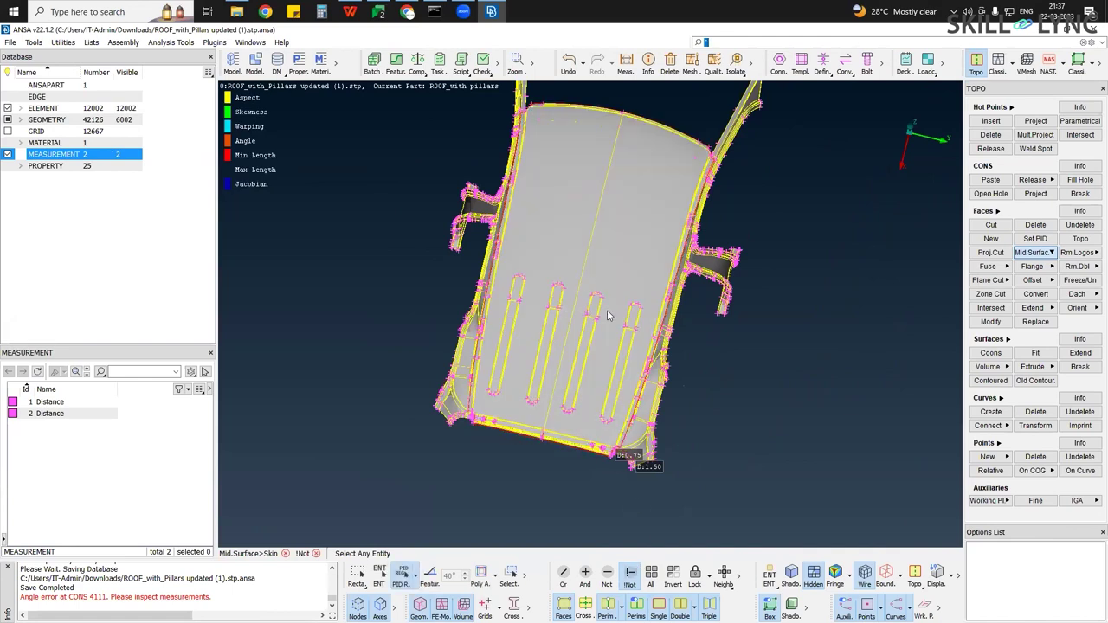
scroll(607, 320, "up", 3)
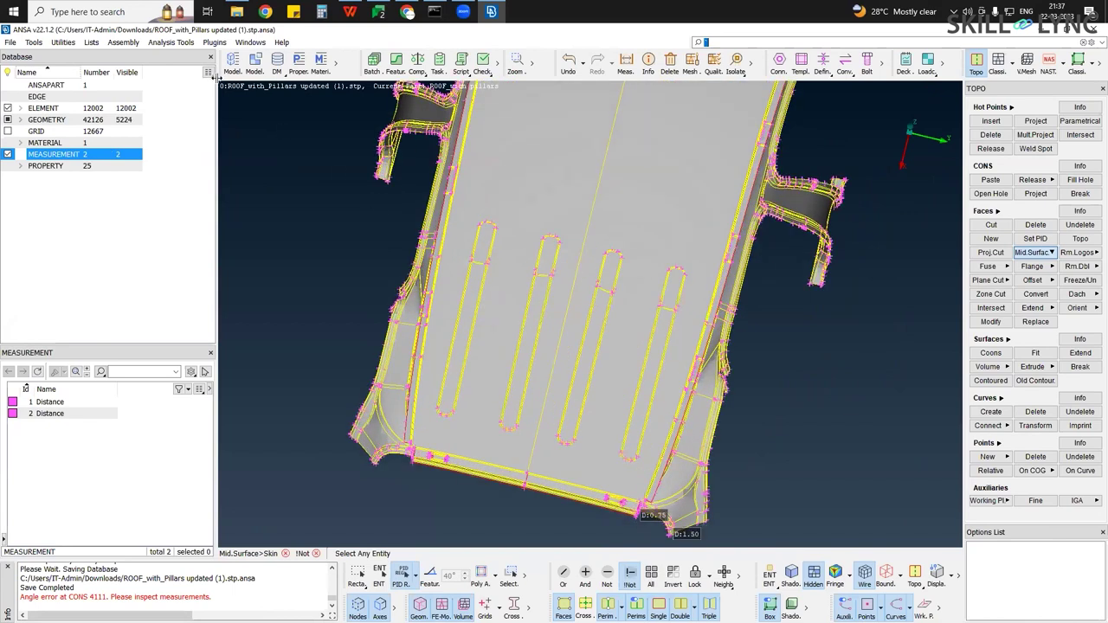
Isolate the Part2.1\\ROOF_OUTER@SKIN property using the properties list
left_click_drag(238, 76, 213, 175, "ctrl")
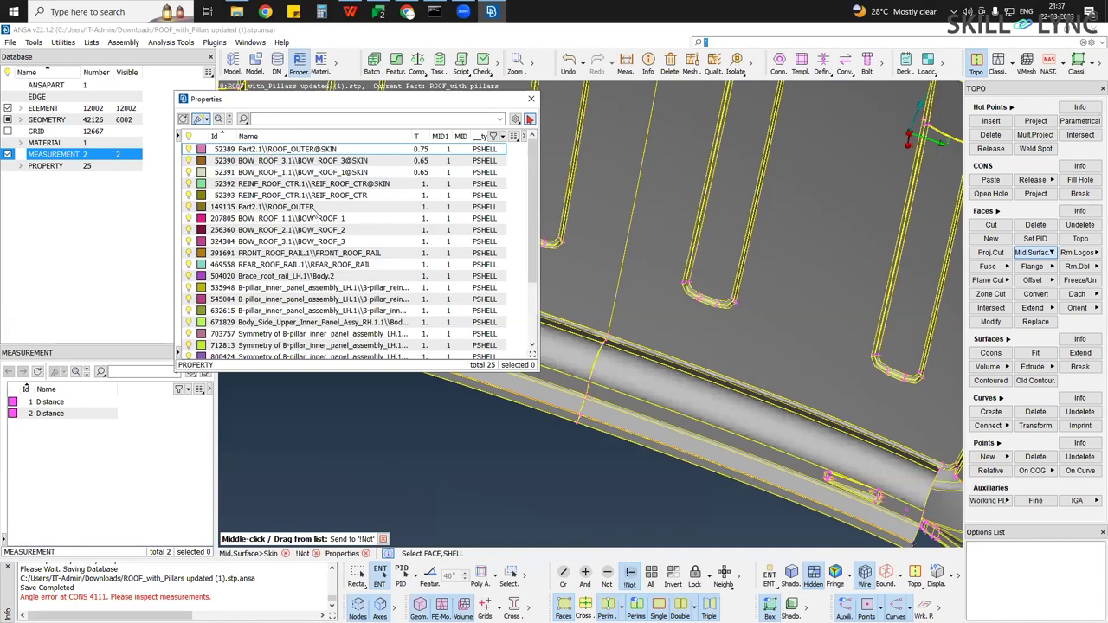
left_click(715, 164)
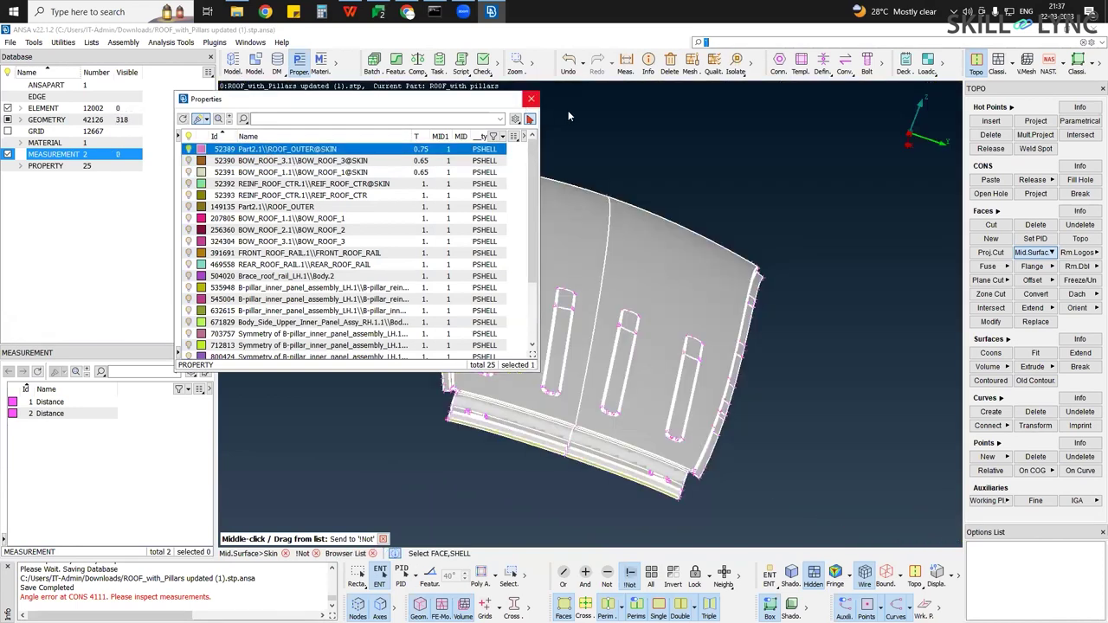
key("Escape")
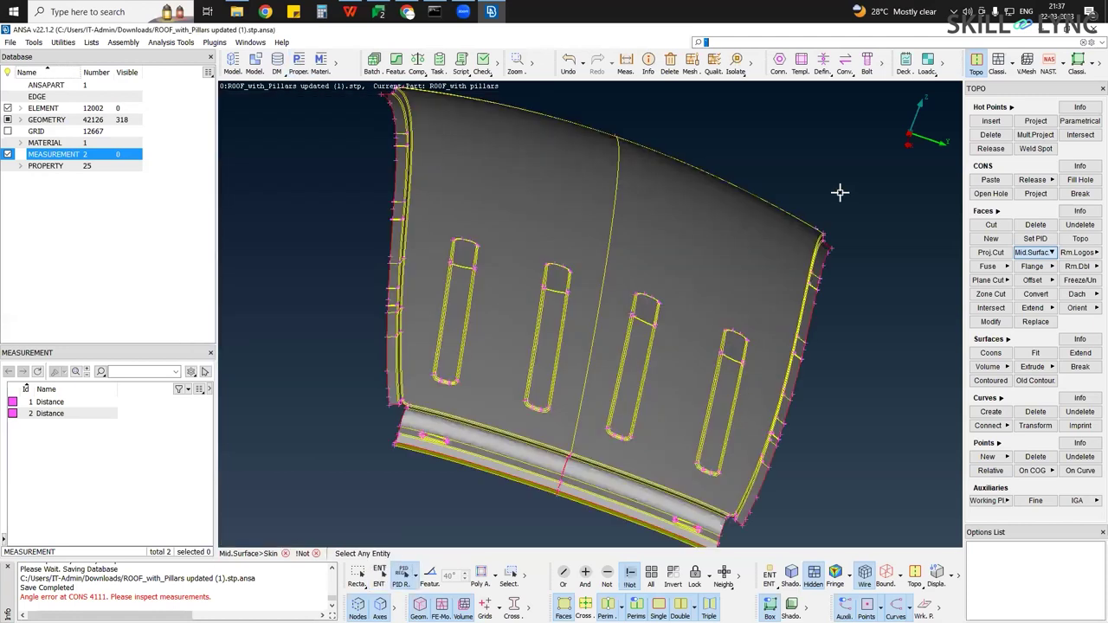
left_click_drag(841, 193, 873, 242, "ctrl")
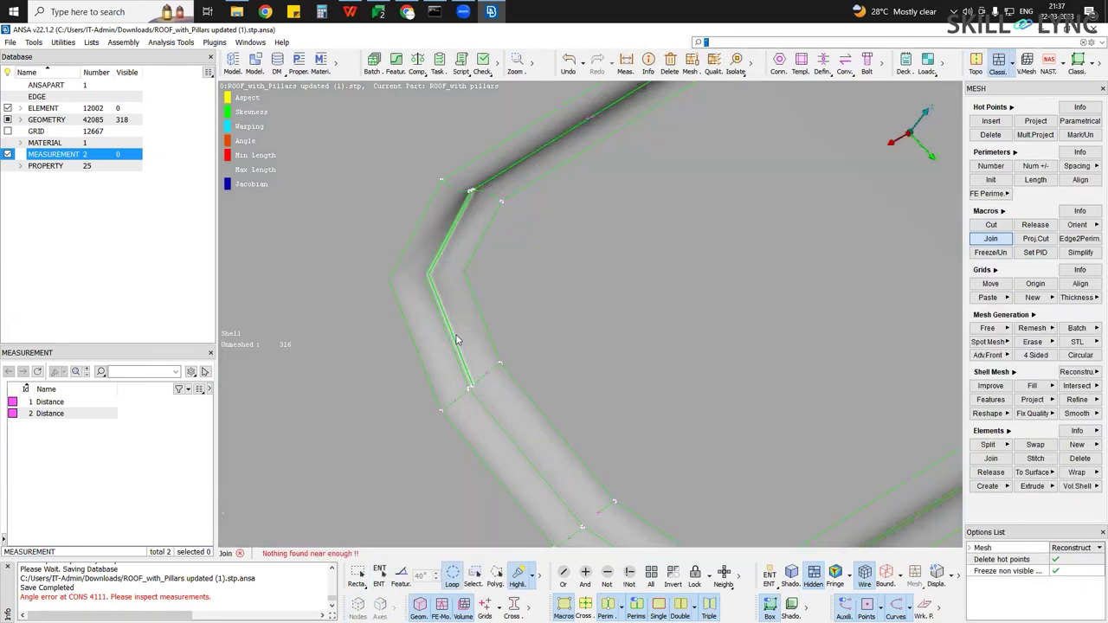
Join the macros across the middle fillet edges along a roof bead's rounded end, straight sides and cross line
left_click(458, 336)
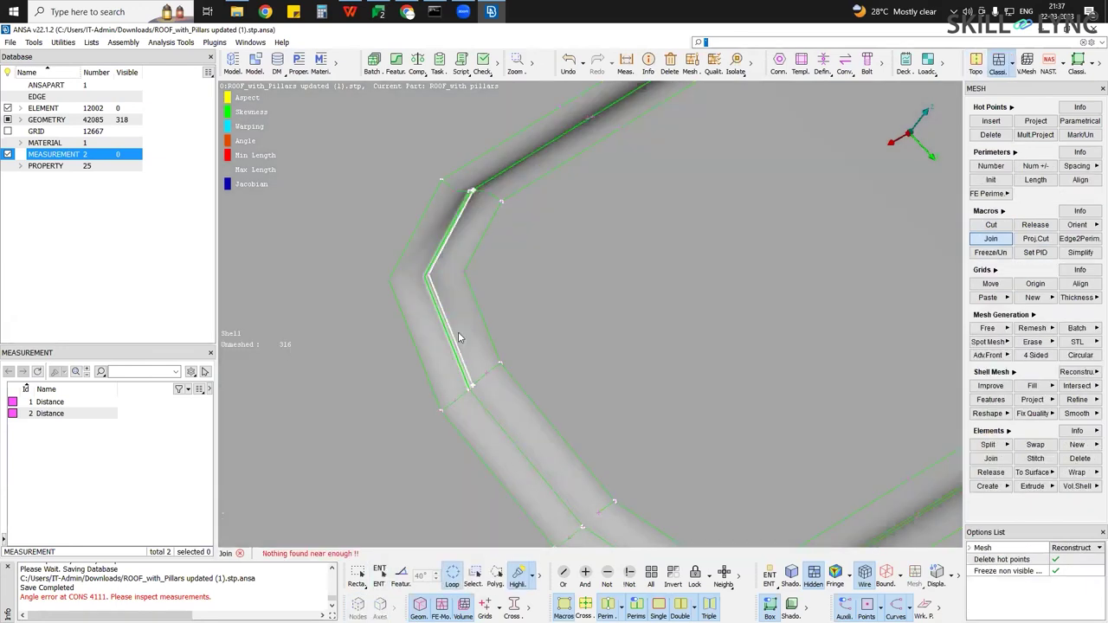
left_click(496, 178)
scroll(496, 233, "up", 1)
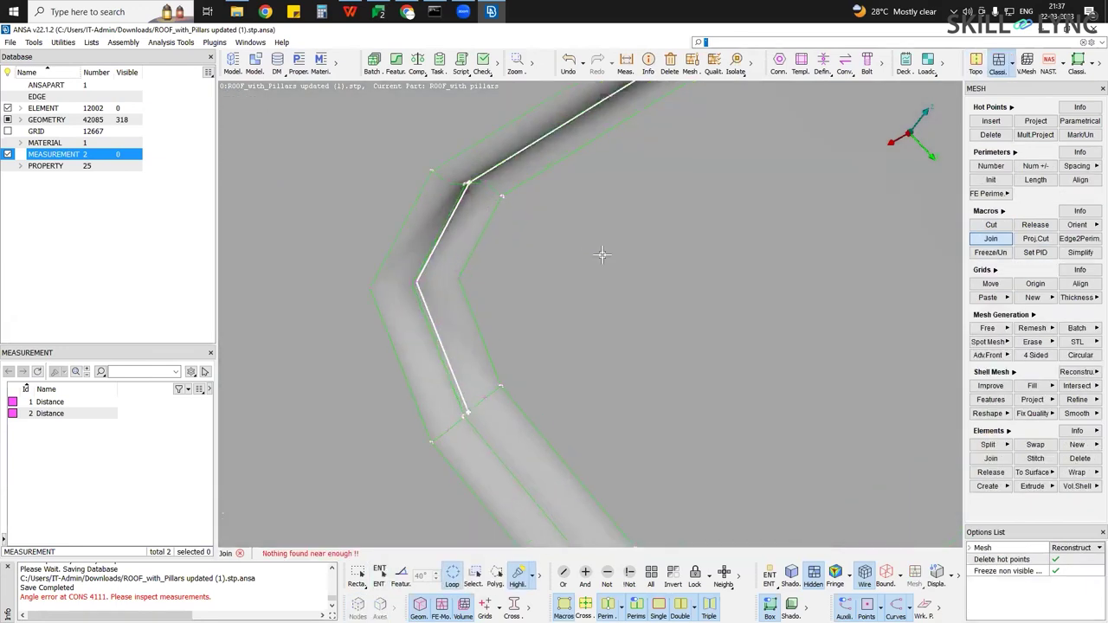
scroll(703, 417, "down", 3)
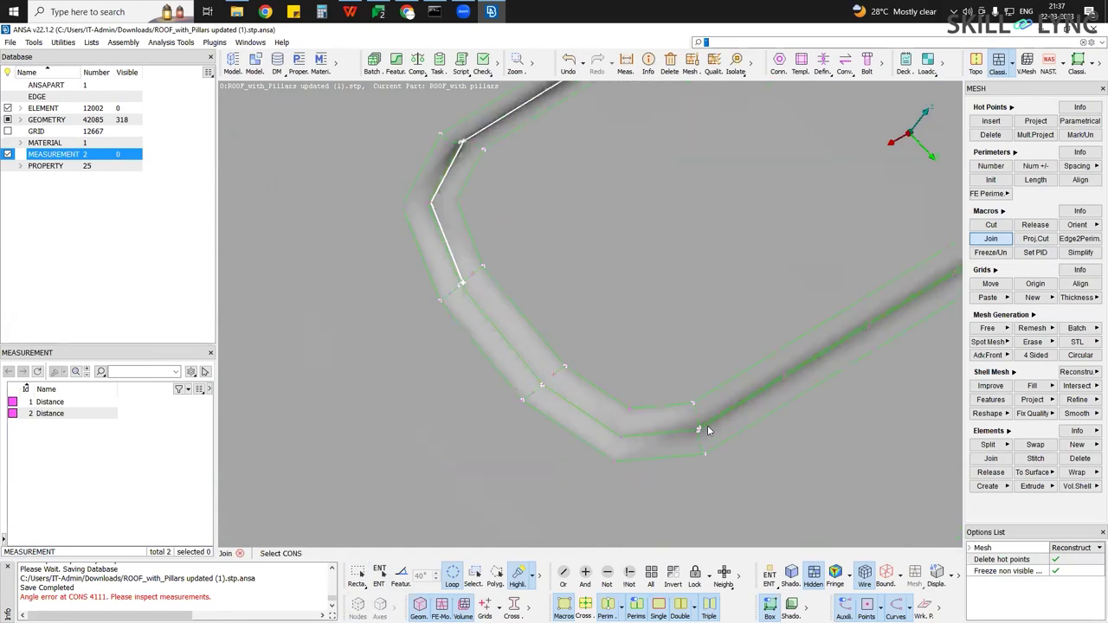
left_click(717, 415)
middle_click_drag(716, 415, 708, 427, "ctrl")
middle_click_drag(773, 308, 210, 545, "ctrl")
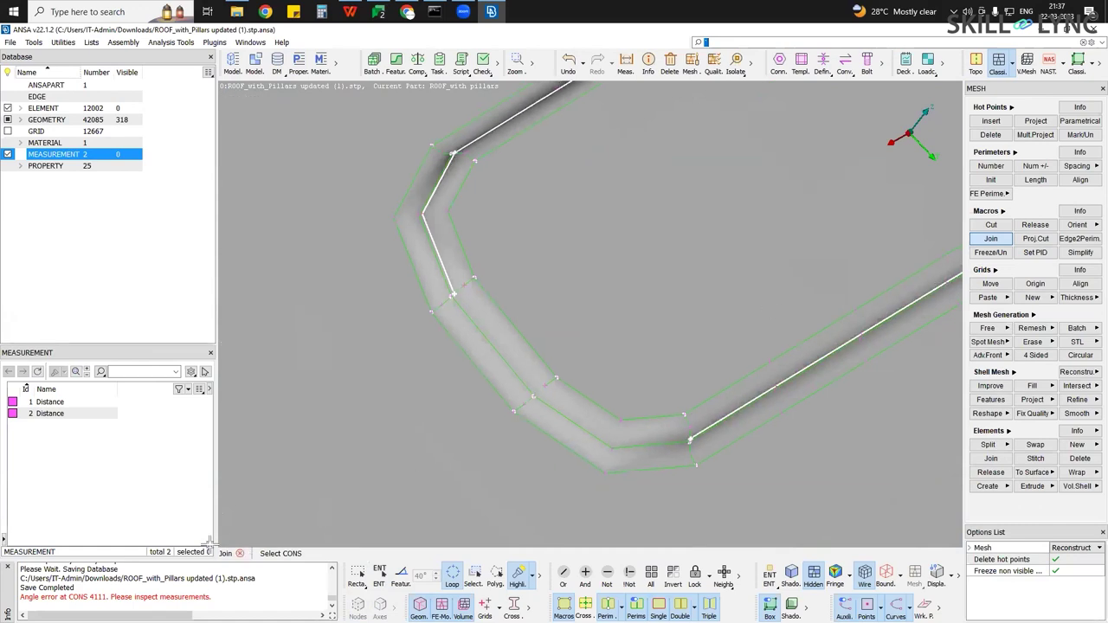
middle_click_drag(718, 177, 165, 461, "ctrl")
scroll(688, 248, "down", 3)
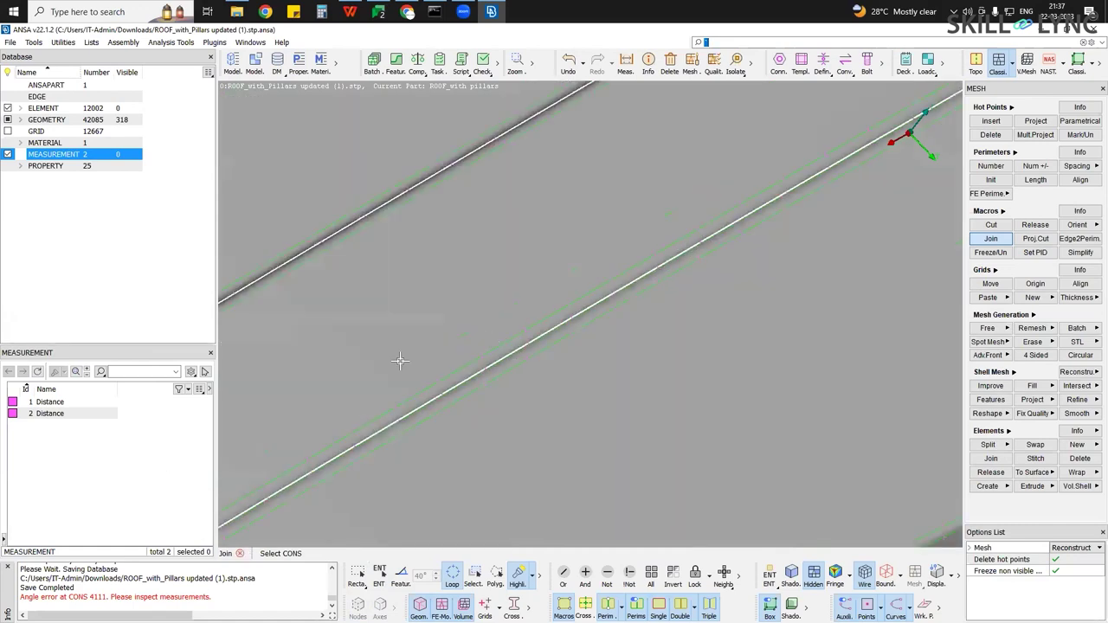
middle_click_drag(401, 361, 724, 335, "ctrl")
scroll(643, 358, "up", 2)
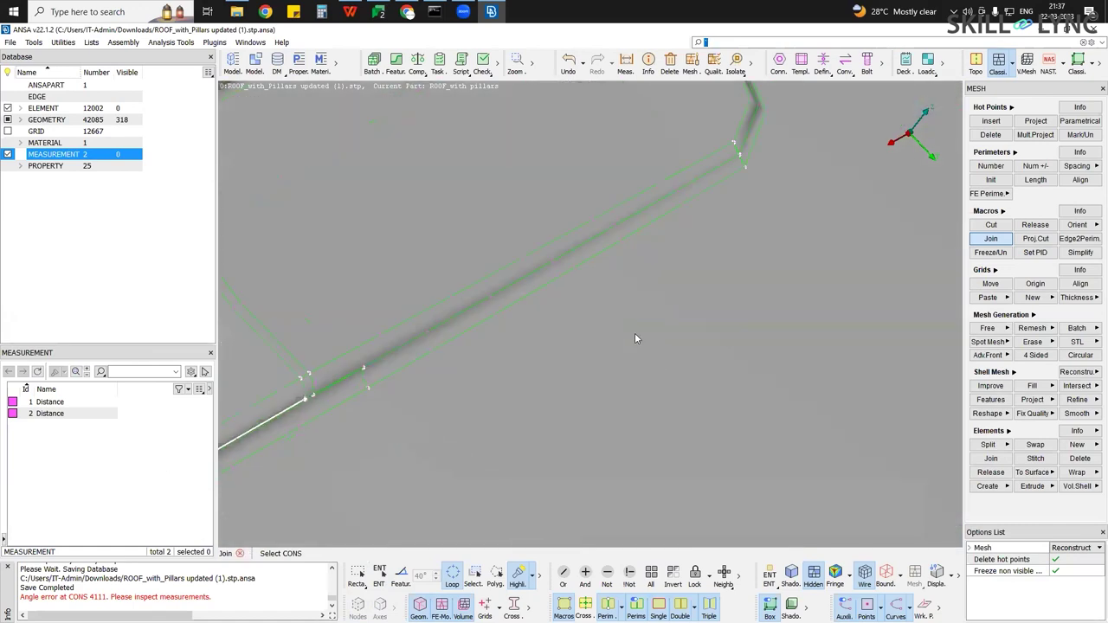
middle_click_drag(510, 186, 533, 198, "ctrl")
scroll(511, 187, "up", 2)
middle_click_drag(695, 274, 284, 72, "ctrl")
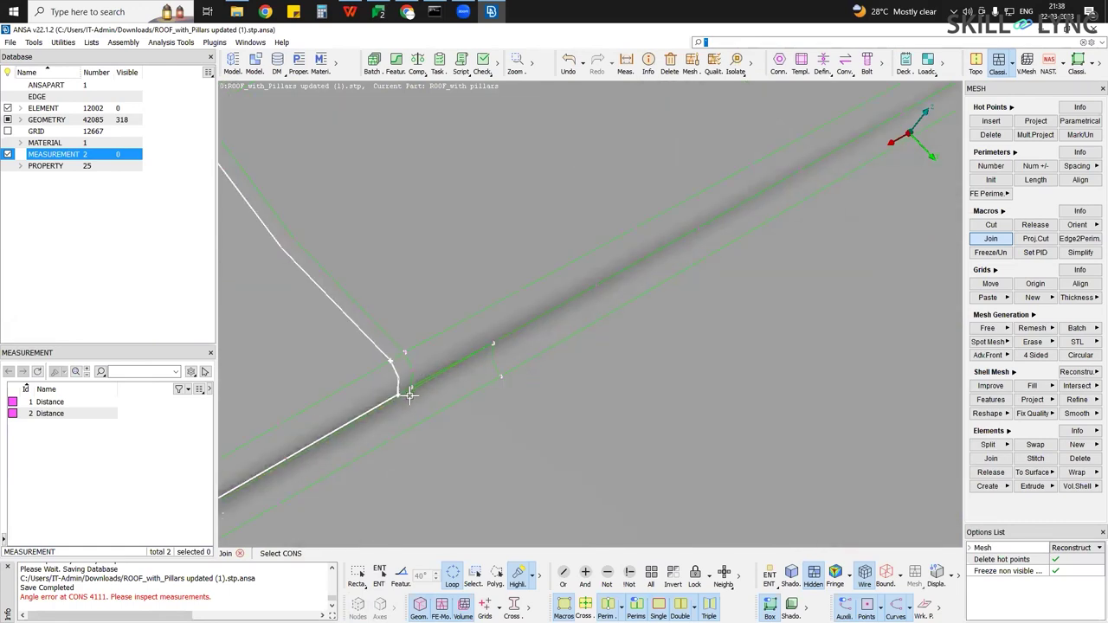
scroll(428, 383, "up", 2)
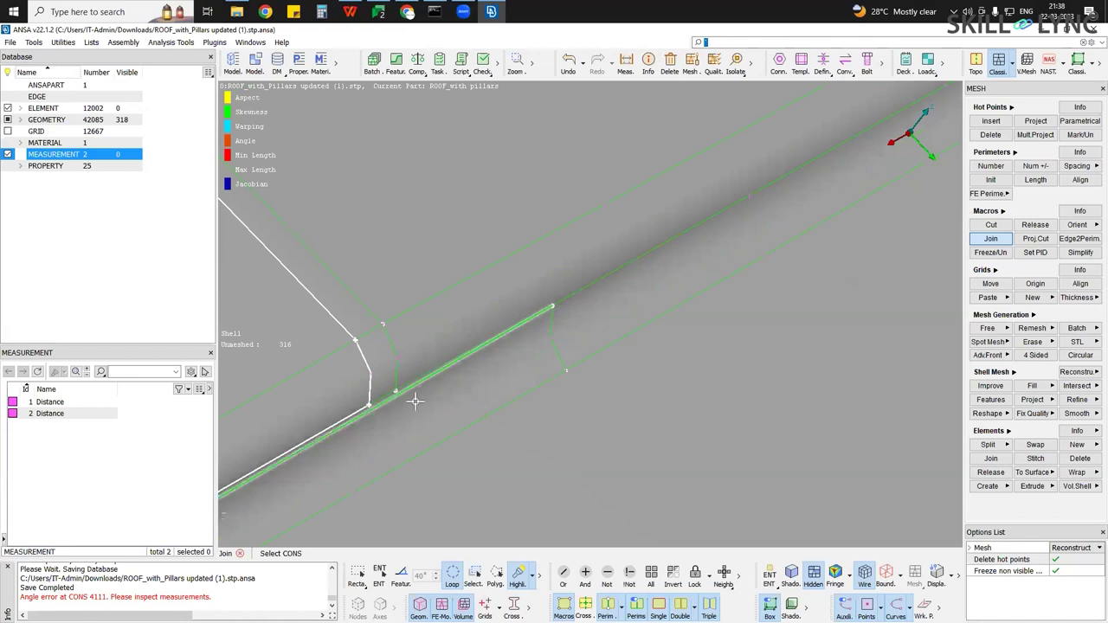
left_click(589, 284)
scroll(584, 296, "down", 1)
left_click_drag(524, 291, 407, 326, "ctrl")
middle_click(515, 331)
Join the macros at the short edge crossing the bead's fillet where the cross line meets it
middle_click_drag(376, 372, 506, 375, "ctrl")
scroll(504, 365, "up", 4)
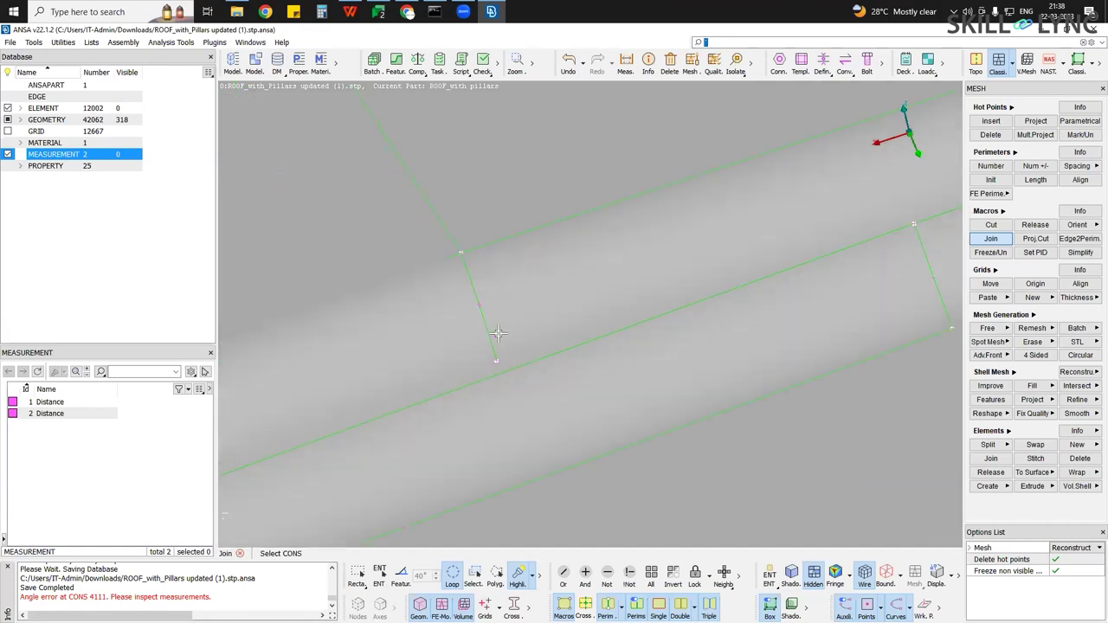
left_click(473, 272)
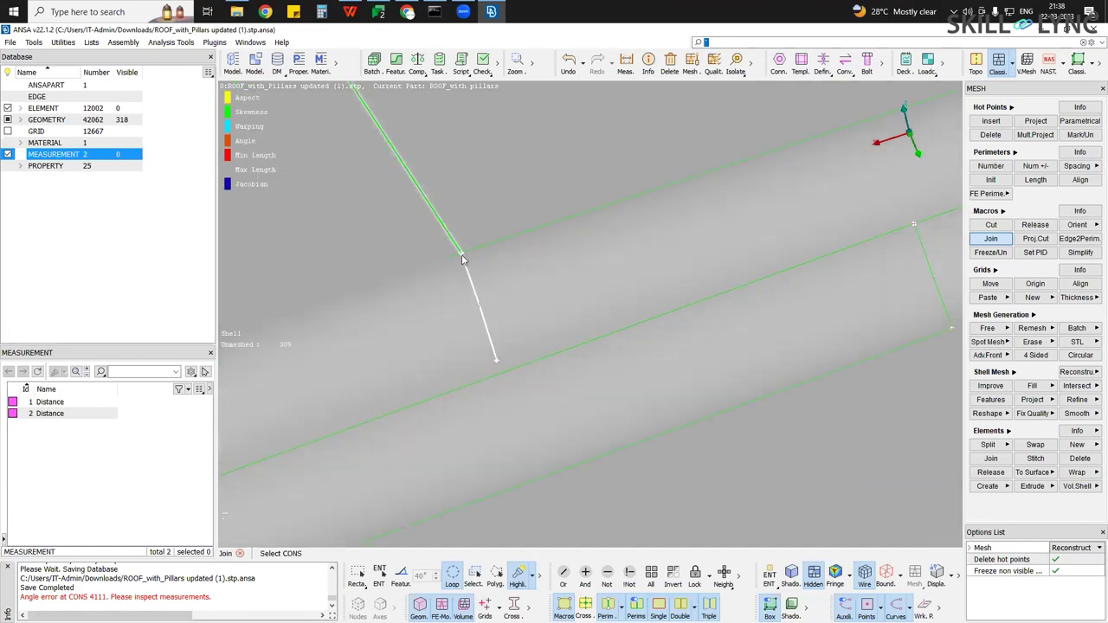
middle_click(462, 258)
Join the macros at the short edges crossing the bead's fillet and at the adjoining middle fillet edge
scroll(464, 260, "down", 3)
scroll(467, 225, "down", 3)
middle_click_drag(472, 231, 653, 412, "ctrl")
scroll(556, 318, "down", 1)
left_click_drag(570, 336, 577, 408, "ctrl")
scroll(549, 198, "up", 4)
left_click(549, 200)
middle_click(556, 208)
left_click_drag(538, 221, 510, 179, "ctrl")
left_click(510, 172)
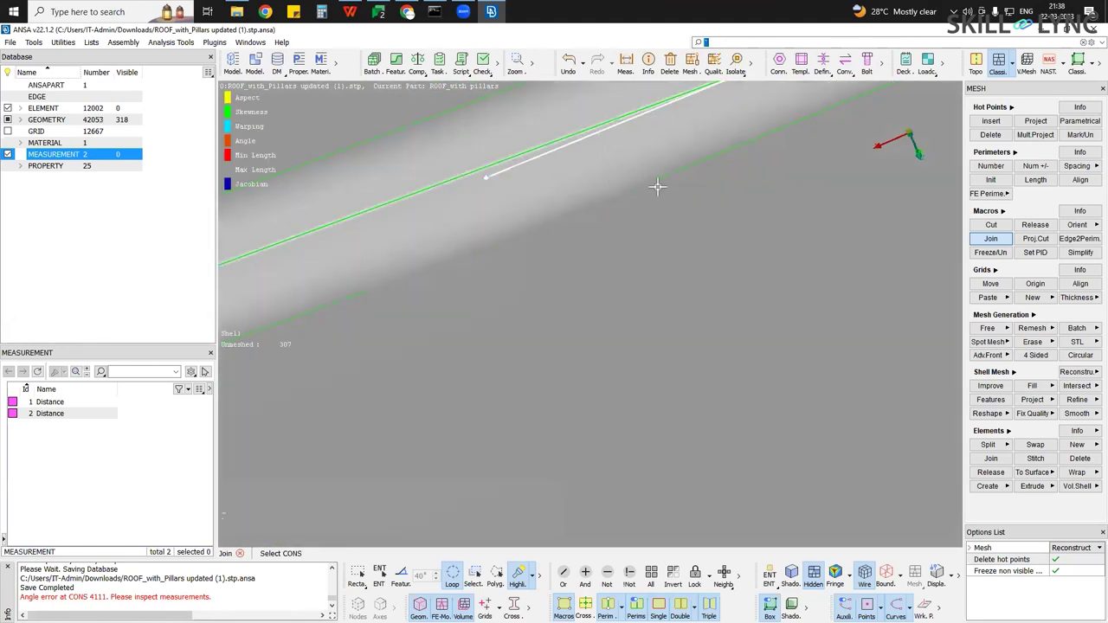
Join the macros across the middle fillet edge along the bead's straight side and at its transition into the rounded end
scroll(658, 185, "down", 3)
middle_click_drag(763, 93, 561, 232, "ctrl")
scroll(537, 242, "up", 3)
left_click(468, 248)
scroll(536, 282, "down", 4)
middle_click_drag(779, 348, 607, 359, "ctrl")
scroll(608, 359, "down", 3)
middle_click_drag(790, 179, 584, 252, "ctrl")
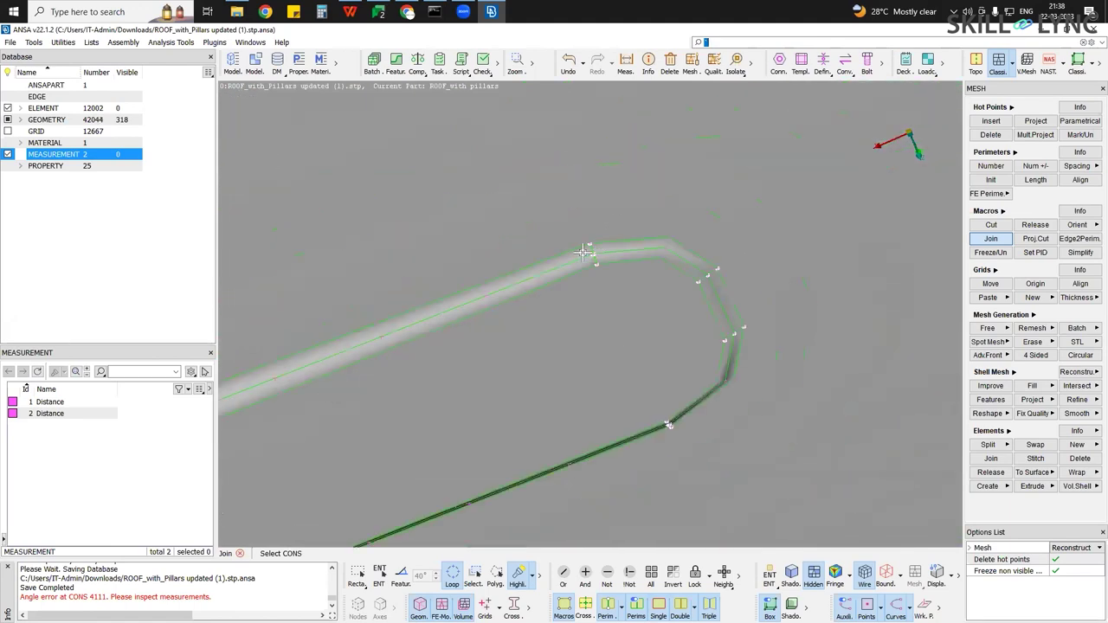
scroll(603, 251, "up", 3)
scroll(584, 271, "up", 5)
left_click(585, 275)
middle_click_drag(922, 348, 378, 247, "ctrl")
scroll(539, 302, "down", 4)
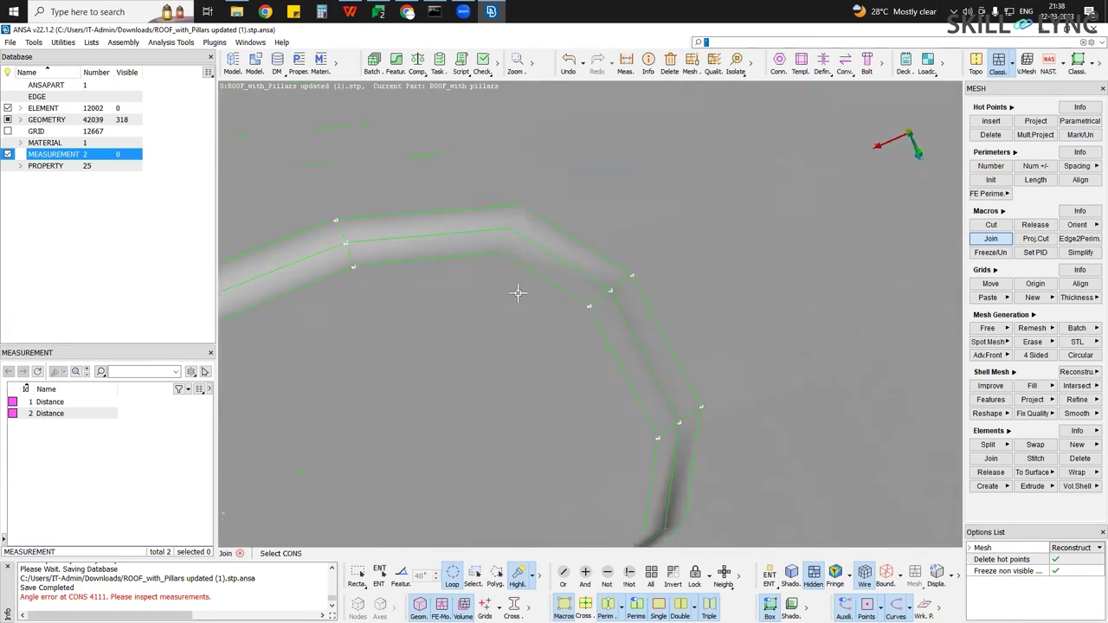
Join the macros at the short cross edge where the bead's rounded end meets its opposite straight side
left_click_drag(516, 292, 504, 238, "ctrl")
middle_click_drag(751, 536, 603, 335, "ctrl")
scroll(603, 336, "down", 2)
middle_click_drag(529, 511, 538, 384, "ctrl")
left_click_drag(538, 385, 542, 431, "ctrl")
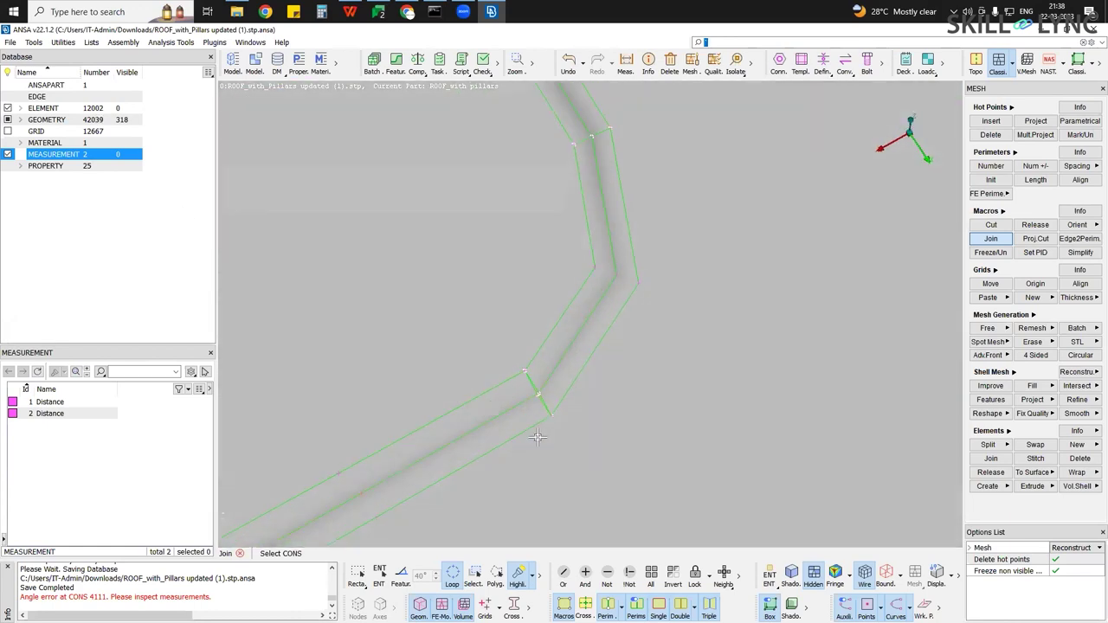
scroll(542, 432, "up", 4)
scroll(533, 405, "up", 3)
left_click(539, 323)
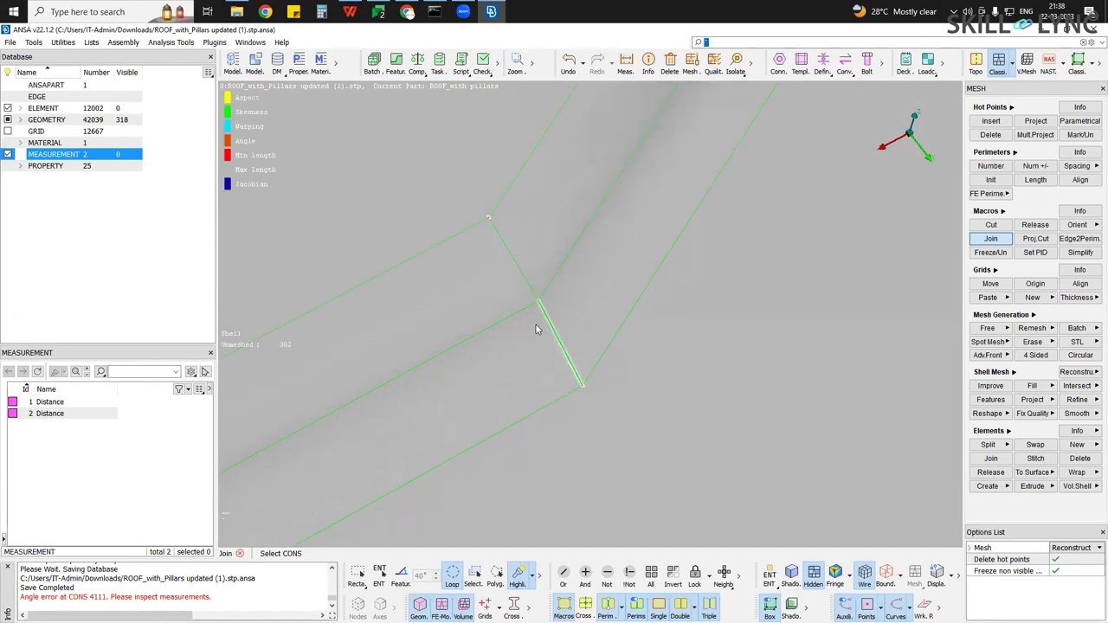
Look over the roof panel's beads for fillet edges that still need joining
scroll(480, 344, "down", 5)
scroll(462, 393, "up", 2)
middle_click_drag(590, 316, 950, 221, "ctrl")
scroll(533, 319, "down", 3)
scroll(634, 293, "down", 3)
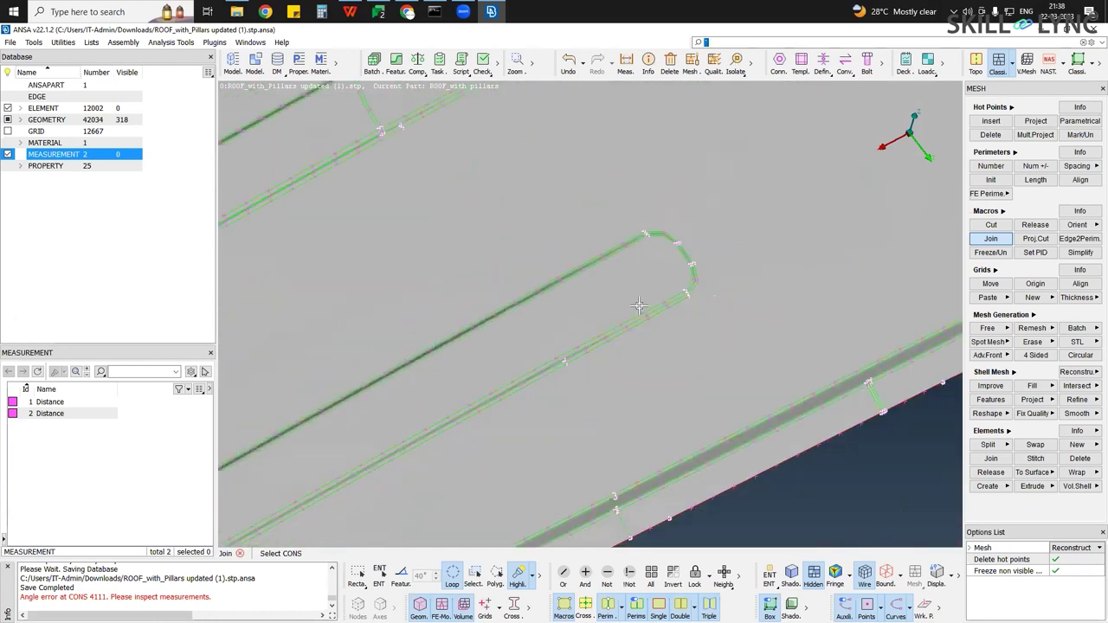
scroll(641, 307, "up", 4)
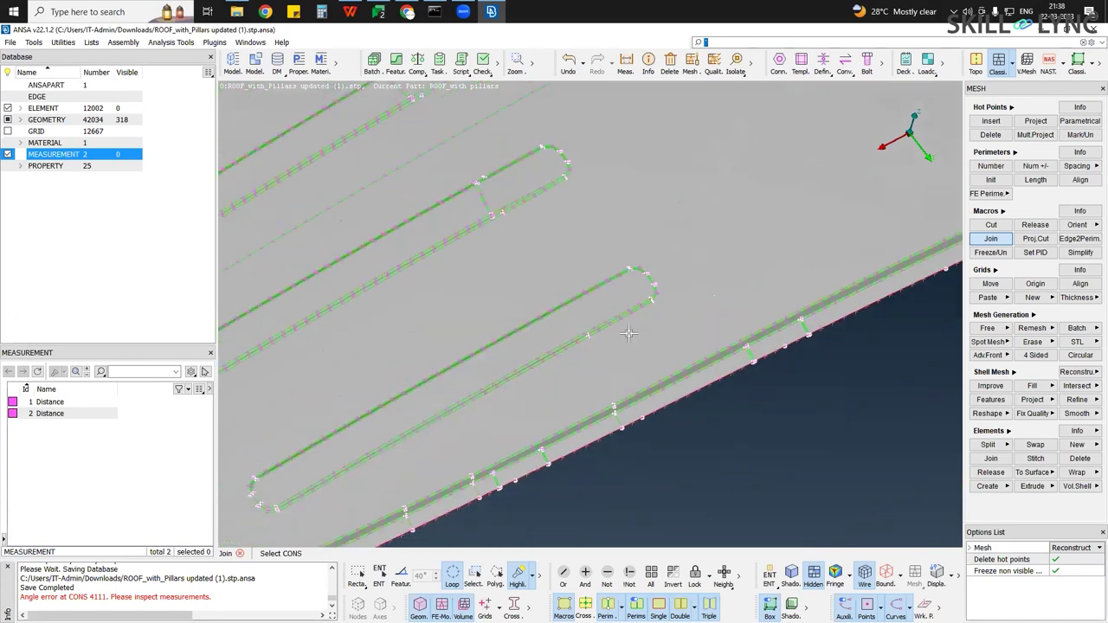
scroll(616, 347, "up", 2)
middle_click_drag(616, 383, 666, 378, "ctrl")
middle_click_drag(746, 213, 734, 230, "ctrl")
middle_click_drag(792, 147, 749, 252, "ctrl")
middle_click_drag(954, 119, 966, 205, "ctrl")
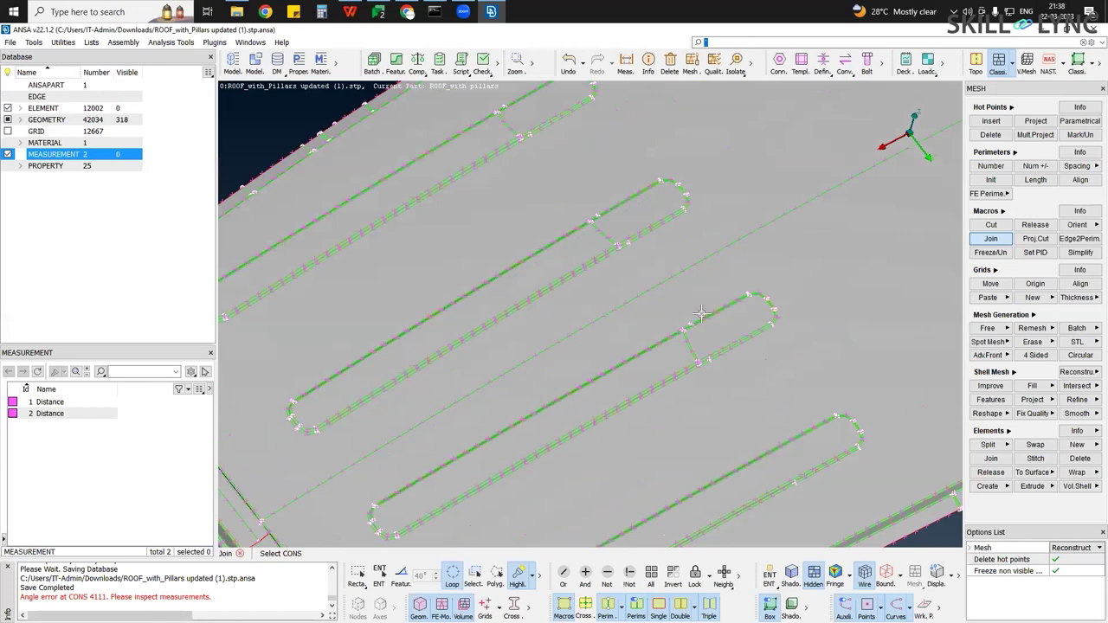
middle_click_drag(703, 314, 714, 274, "ctrl")
middle_click_drag(653, 406, 679, 311, "ctrl")
middle_click_drag(644, 345, 699, 320, "ctrl")
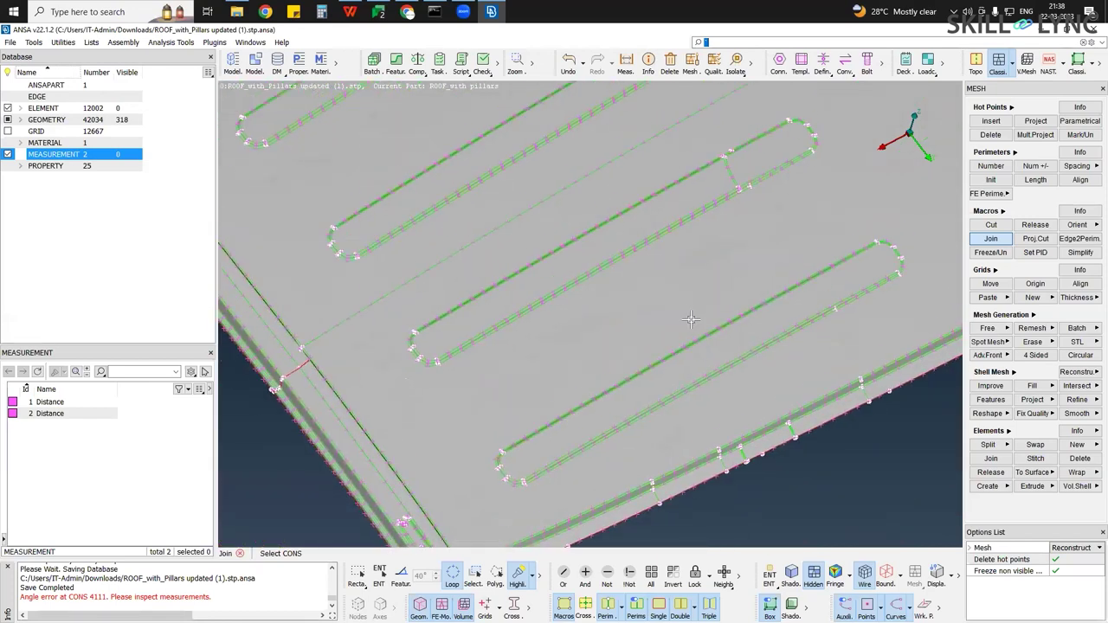
Join the macros across the middle fillet edges along the sides of the next bead
scroll(671, 275, "up", 3)
scroll(670, 251, "up", 4)
left_click(660, 261)
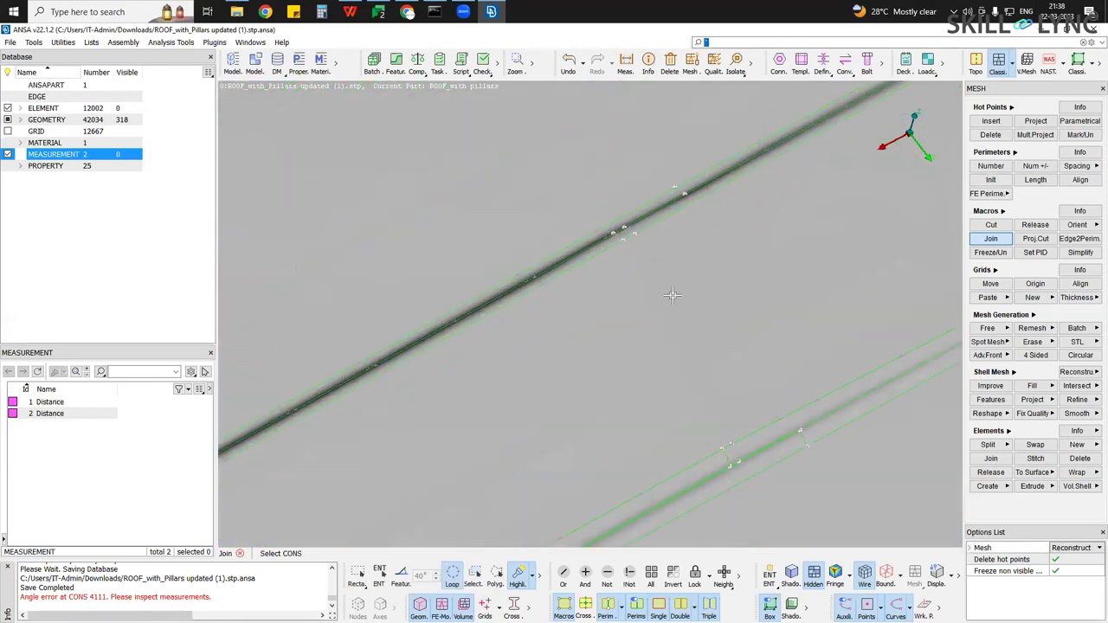
left_click_drag(620, 229, 635, 239, "ctrl")
scroll(635, 239, "up", 4)
left_click(670, 217)
left_click(615, 246)
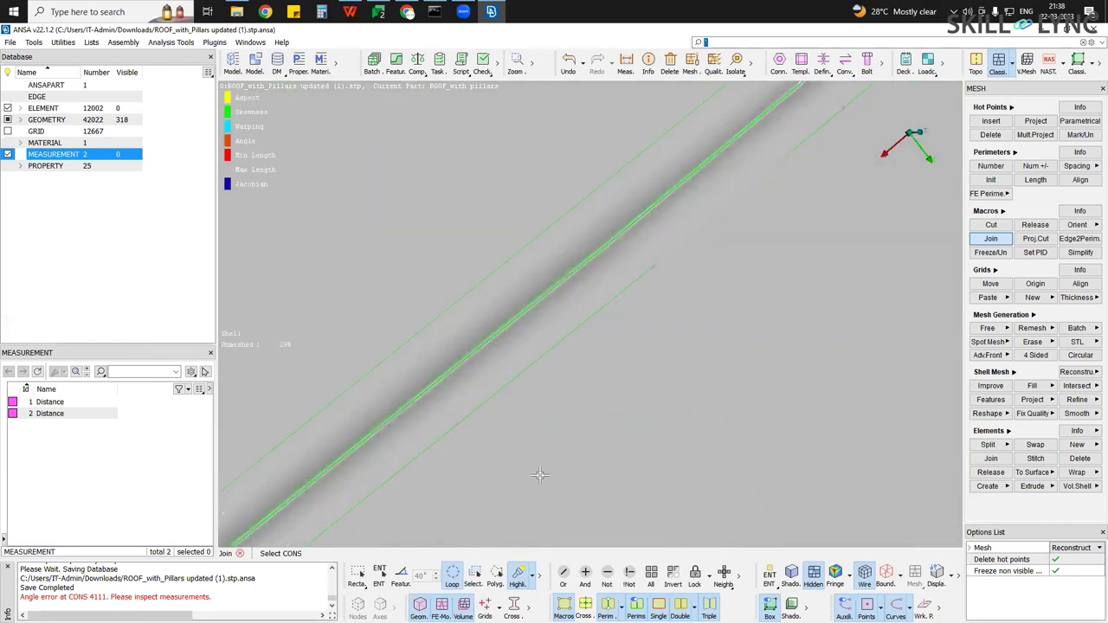
scroll(824, 334, "down", 3)
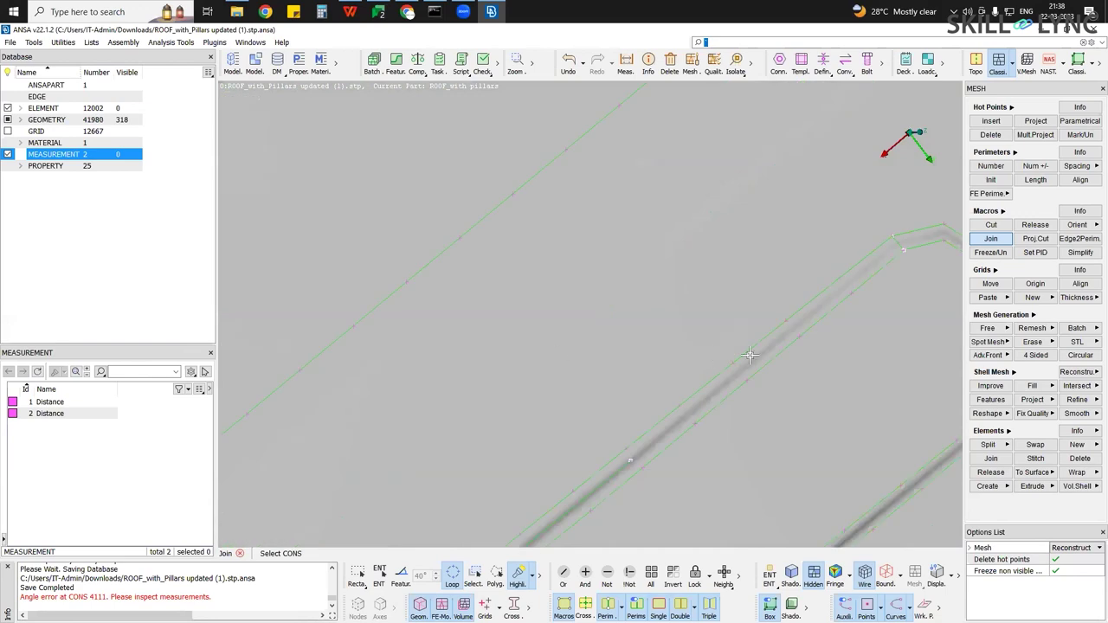
Join the macros at the closely spaced short cross edges and the leftover middle edge on this bead's straight fillet
scroll(587, 286, "up", 5)
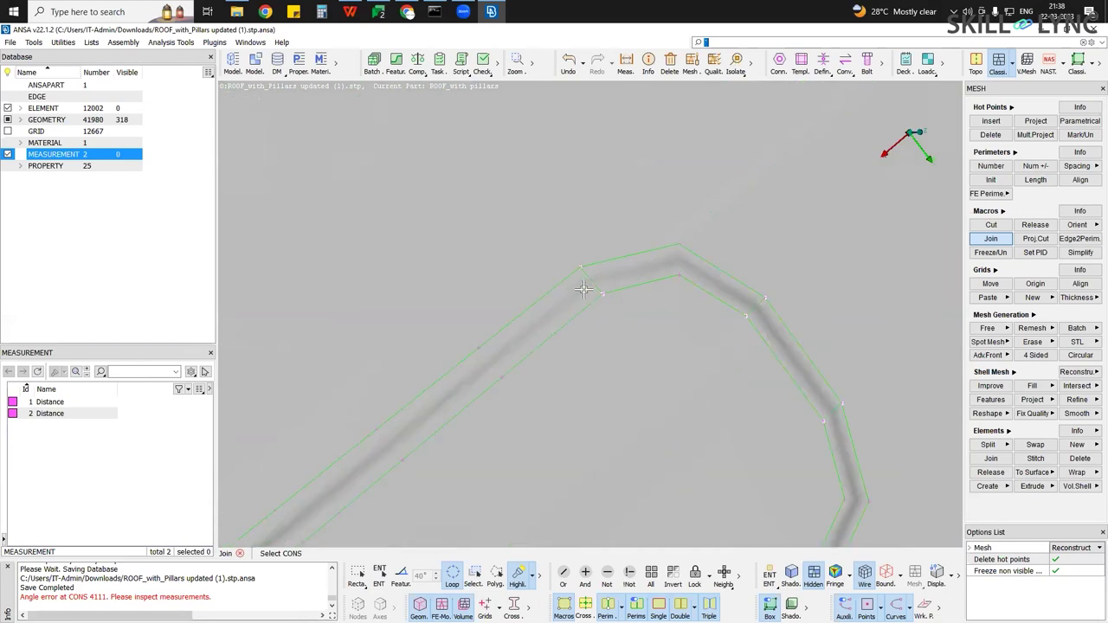
scroll(691, 322, "down", 4)
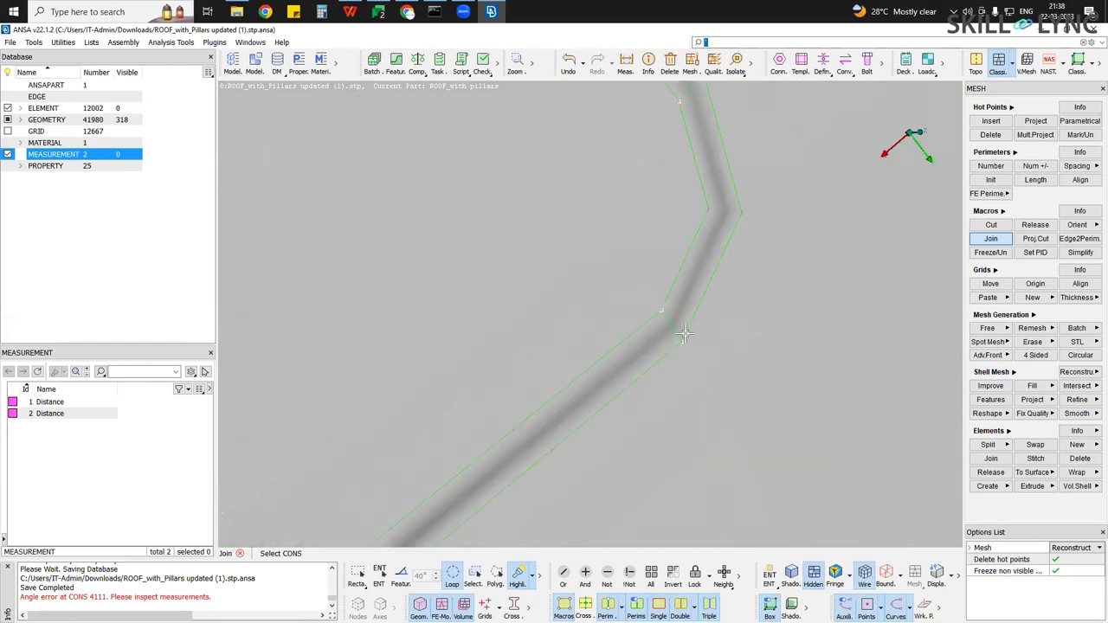
scroll(659, 338, "up", 5)
scroll(658, 341, "down", 1)
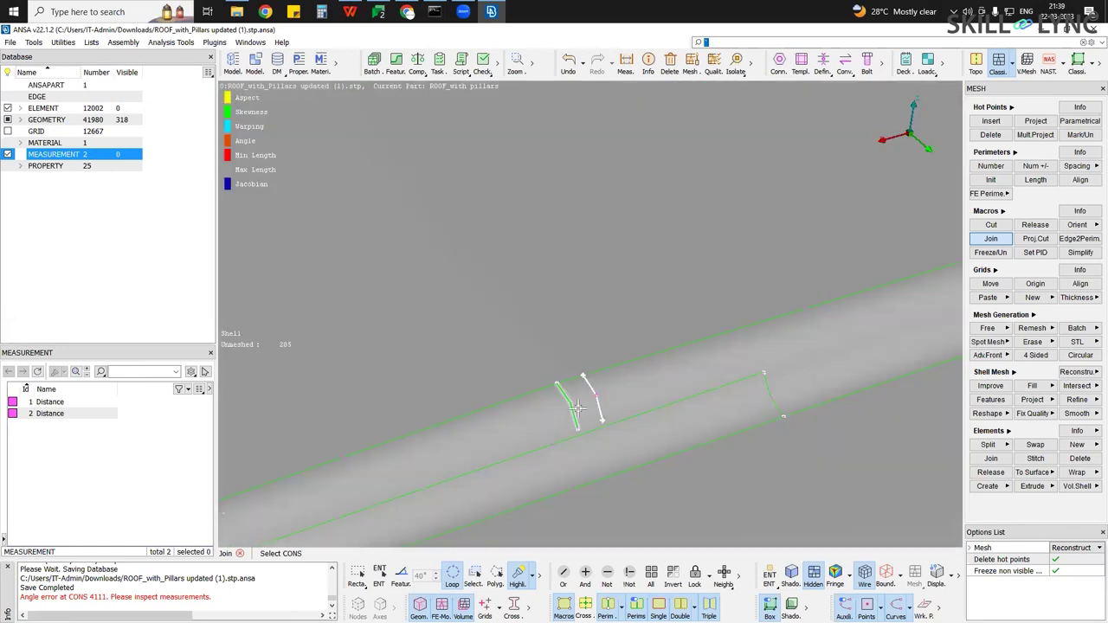
left_click(570, 415)
middle_click(621, 415)
left_click(724, 383)
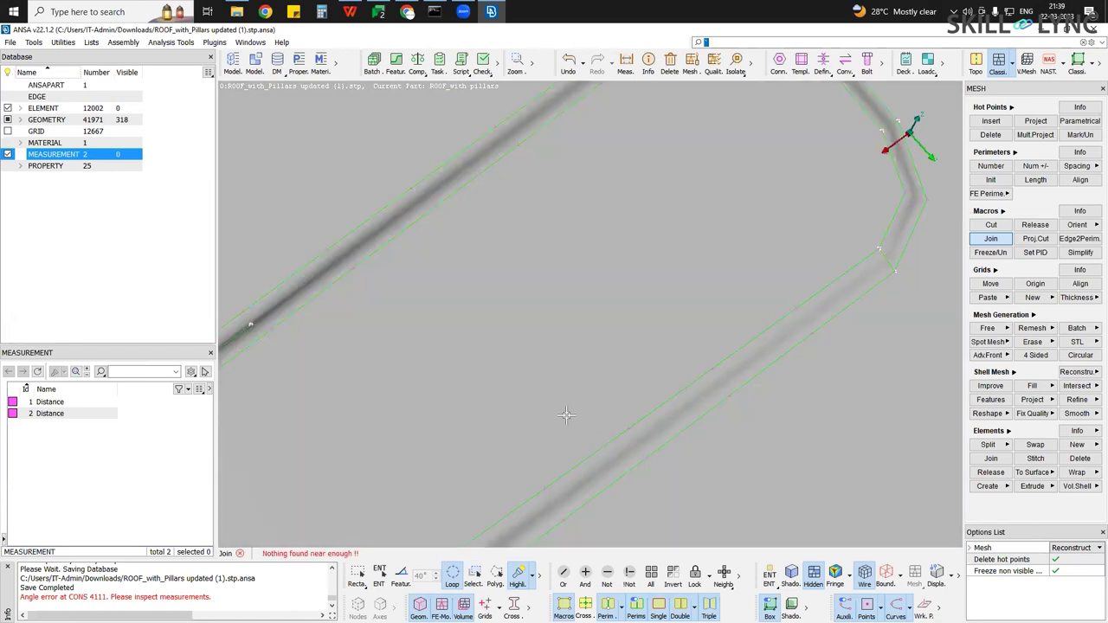
Join the macros across the remaining middle fillet edges on the bead's straight side and its other rounded end
left_click_drag(558, 383, 670, 293, "ctrl")
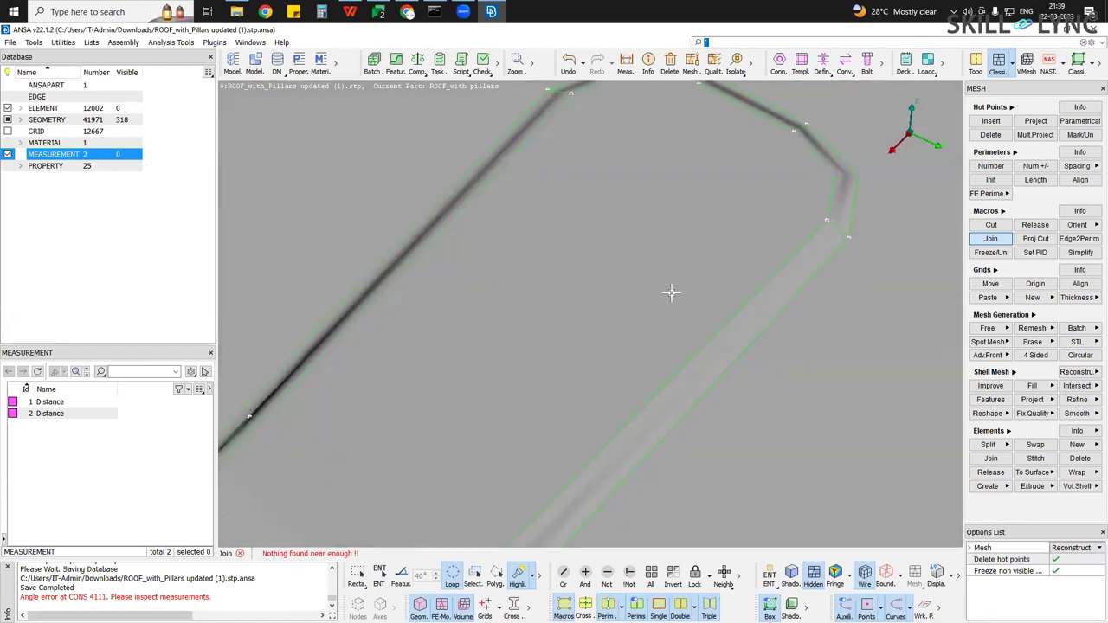
left_click_drag(627, 367, 768, 276, "ctrl")
scroll(746, 286, "up", 5)
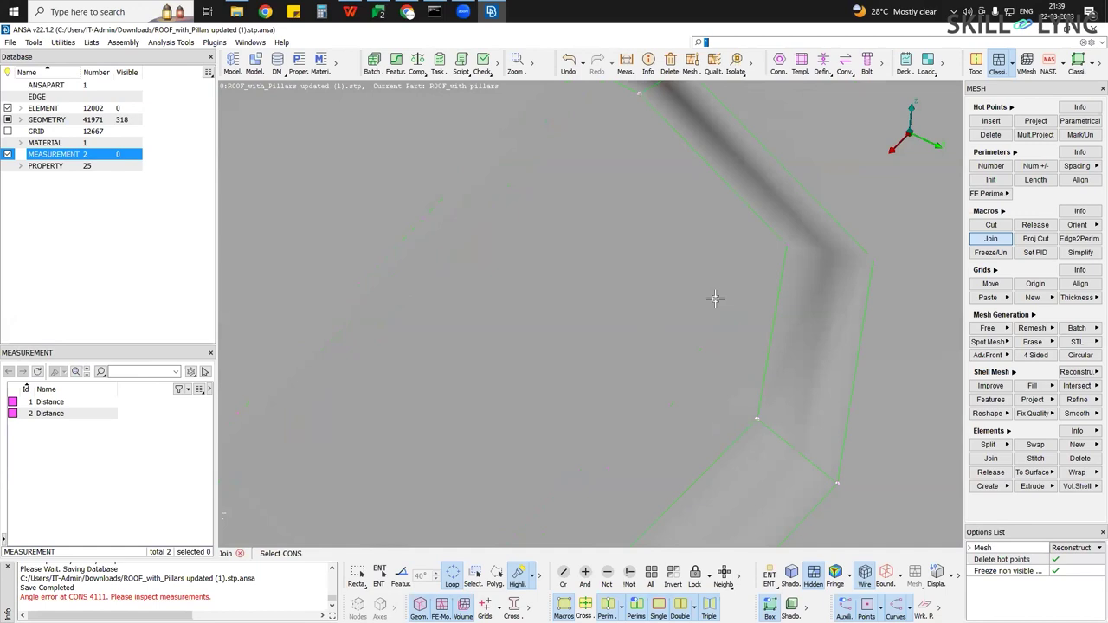
scroll(728, 293, "down", 5)
left_click_drag(653, 326, 836, 219, "ctrl")
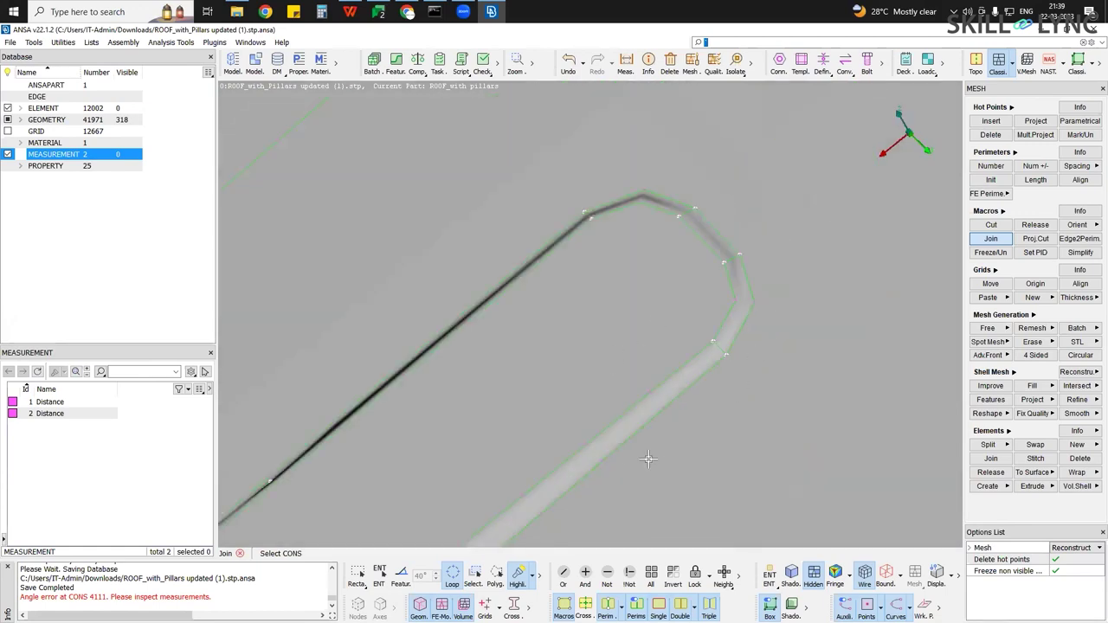
middle_click_drag(563, 356, 795, 186, "ctrl")
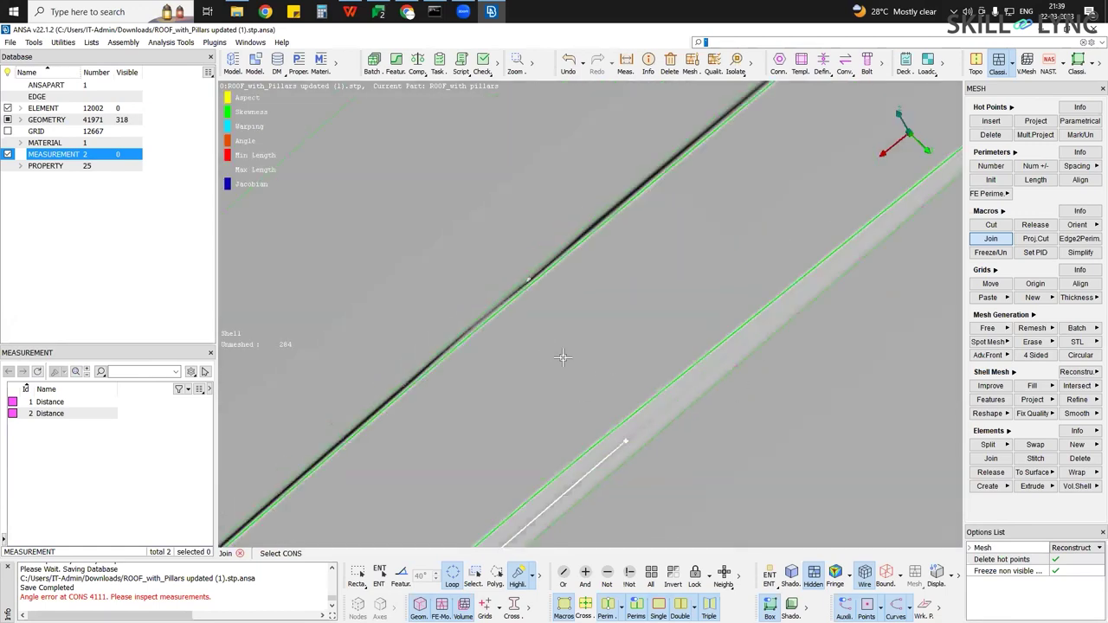
left_click(487, 286)
left_click_drag(487, 285, 497, 388, "ctrl")
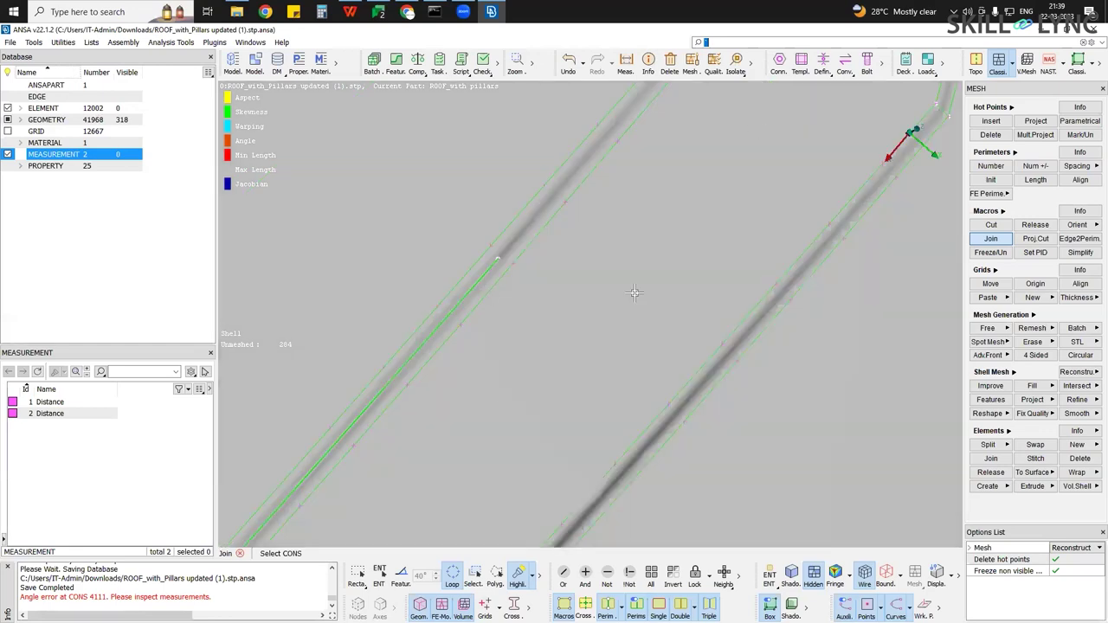
scroll(629, 330, "down", 1)
middle_click_drag(845, 150, 616, 377, "ctrl")
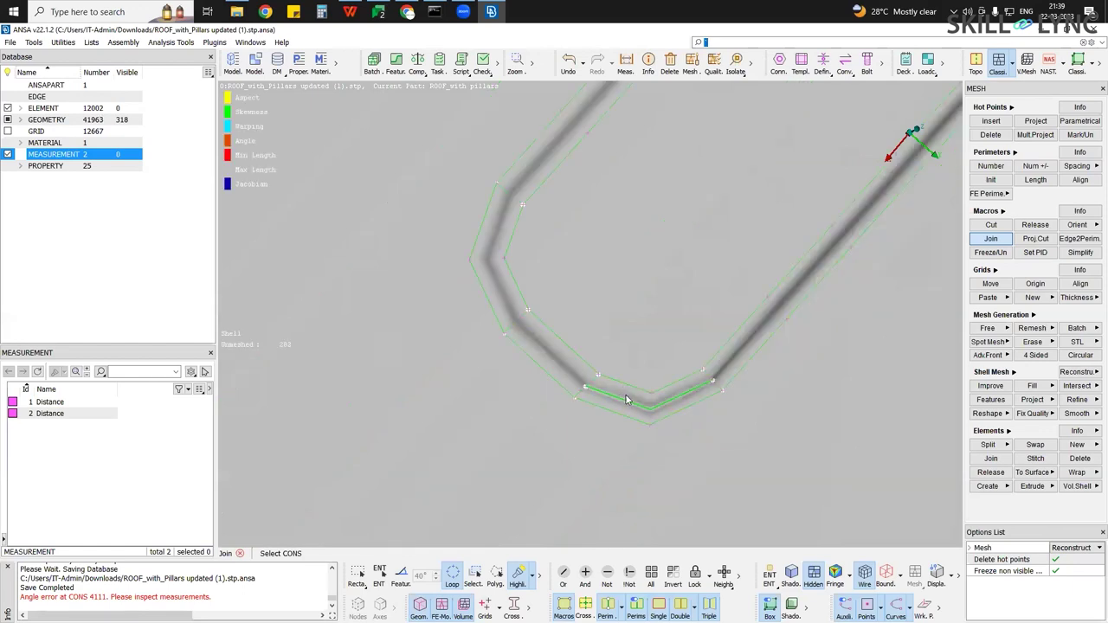
left_click(627, 399)
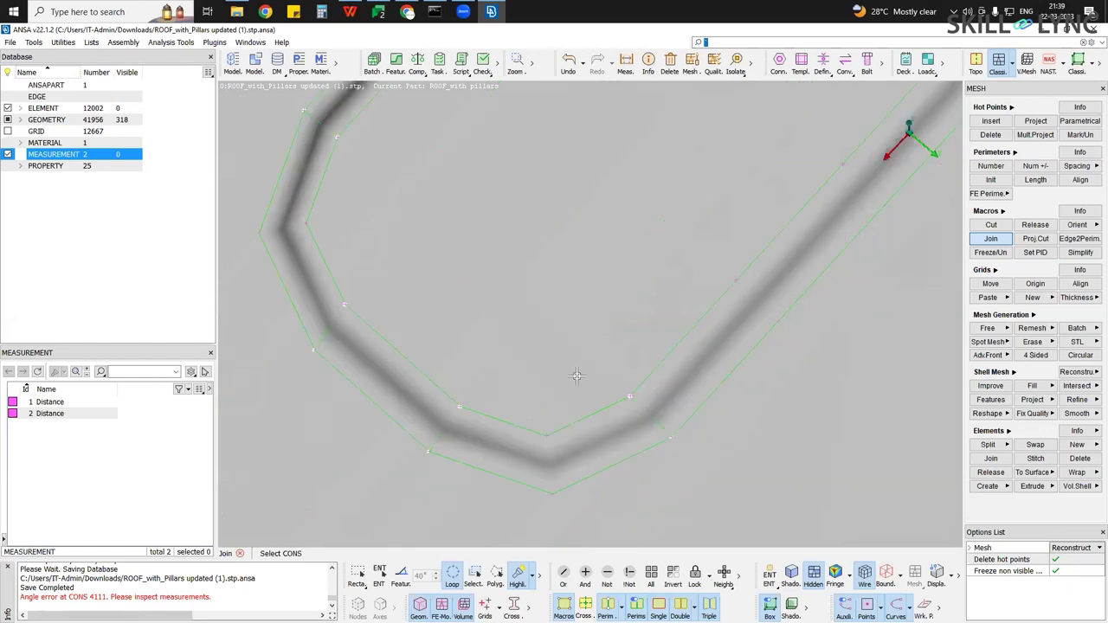
Examine the cleaned bead end, the whole roof panel and its end flange for remaining unwanted edges
left_click_drag(577, 376, 485, 456, "ctrl")
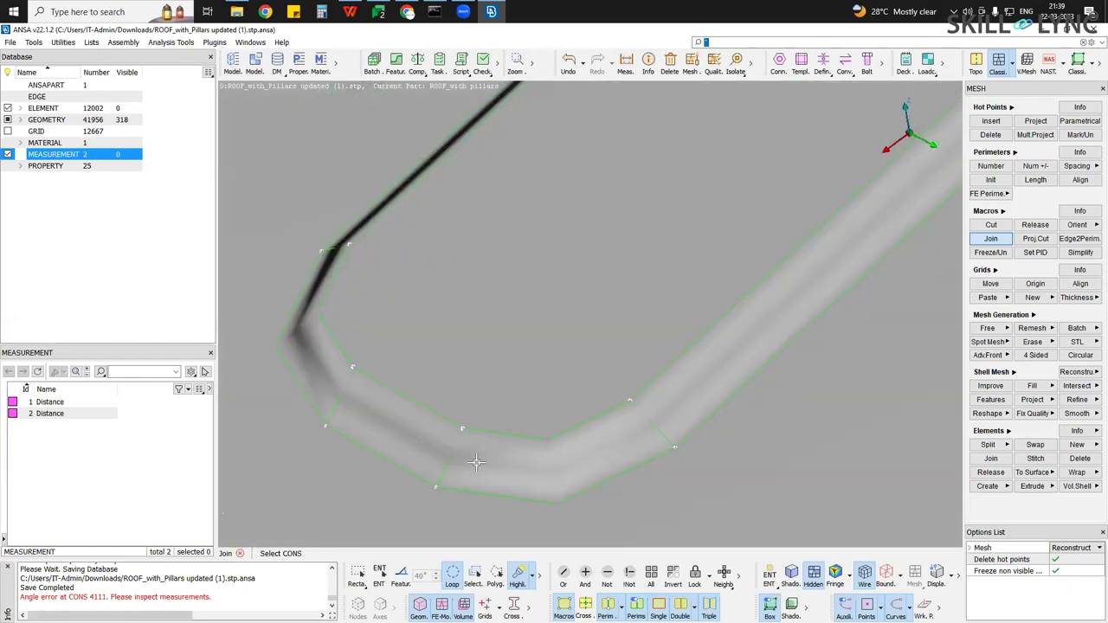
left_click_drag(424, 484, 400, 477, "ctrl")
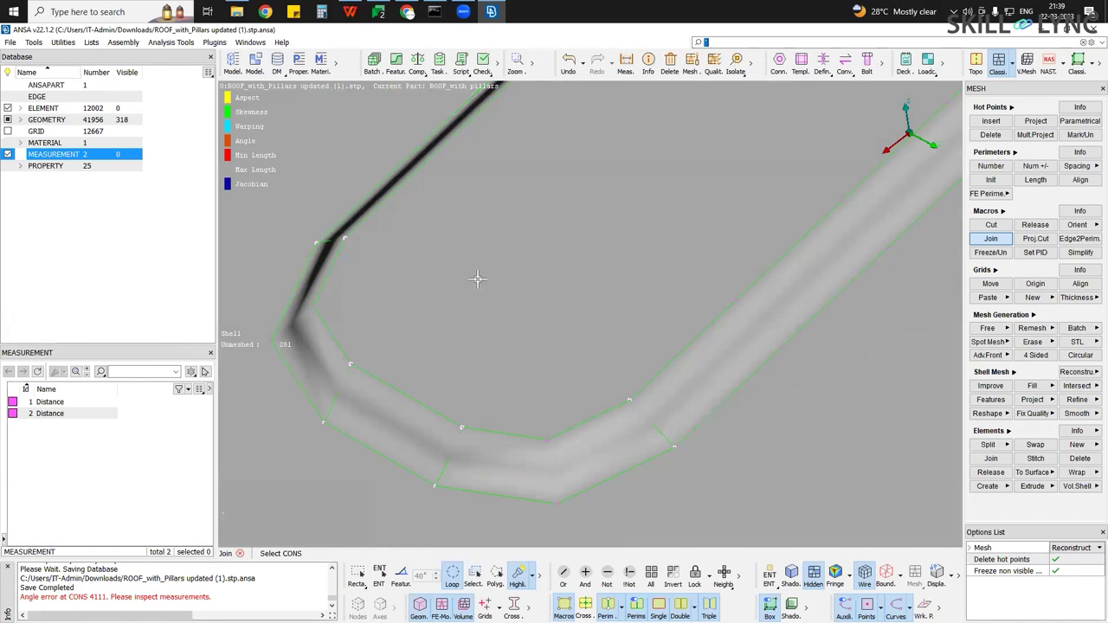
scroll(461, 273, "down", 6)
middle_click_drag(461, 273, 492, 403, "ctrl")
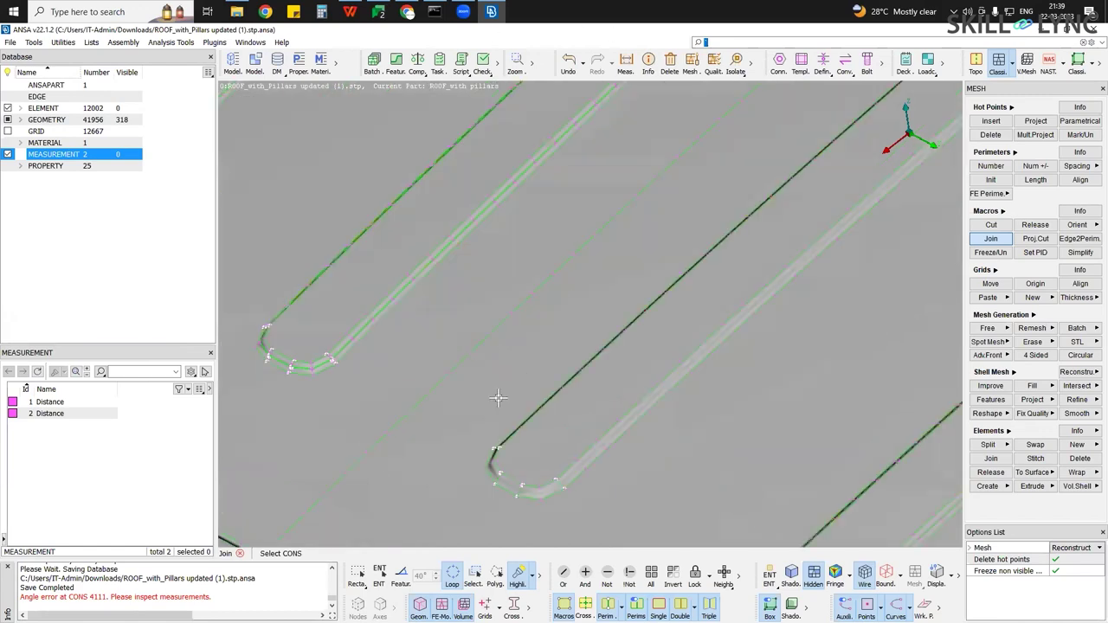
scroll(525, 463, "down", 6)
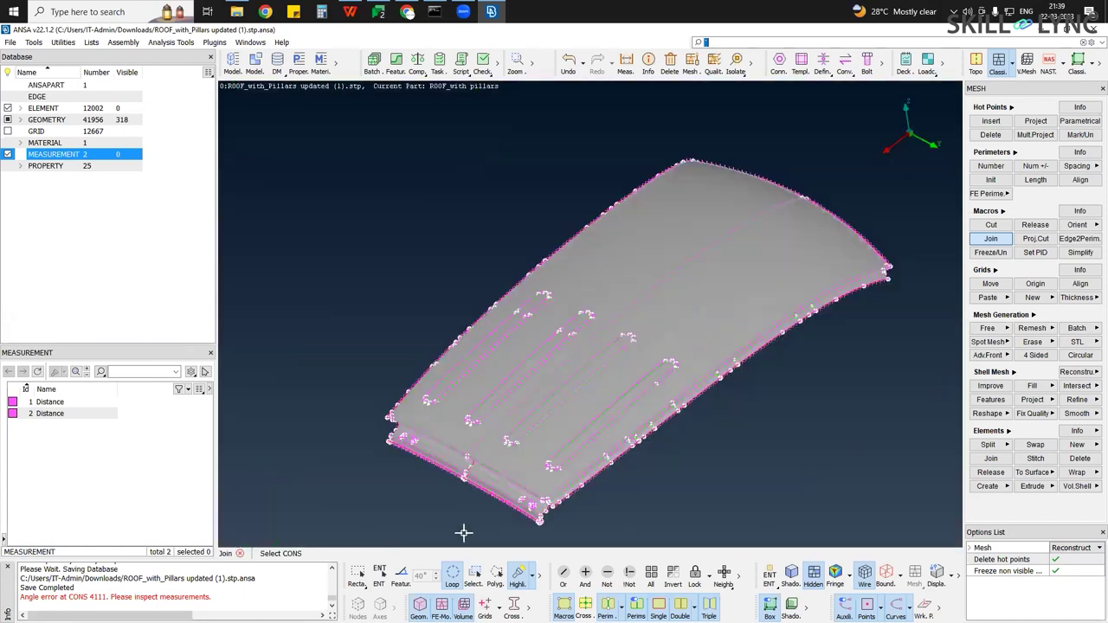
left_click_drag(485, 239, 418, 227, "ctrl")
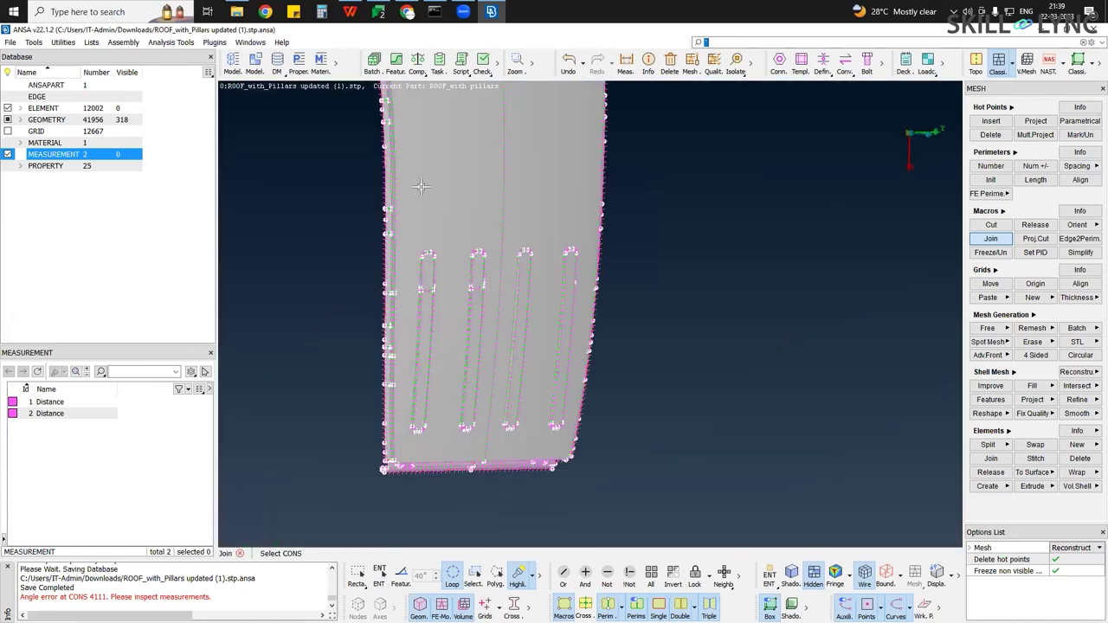
left_click_drag(546, 313, 434, 413, "ctrl")
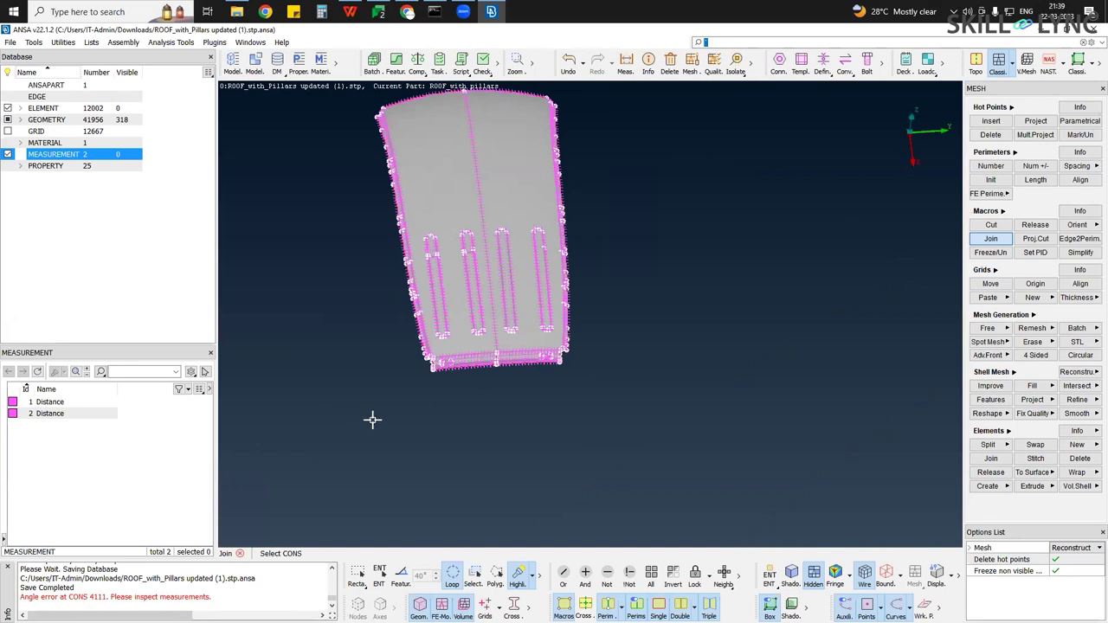
scroll(368, 424, "up", 8)
scroll(366, 425, "down", 3)
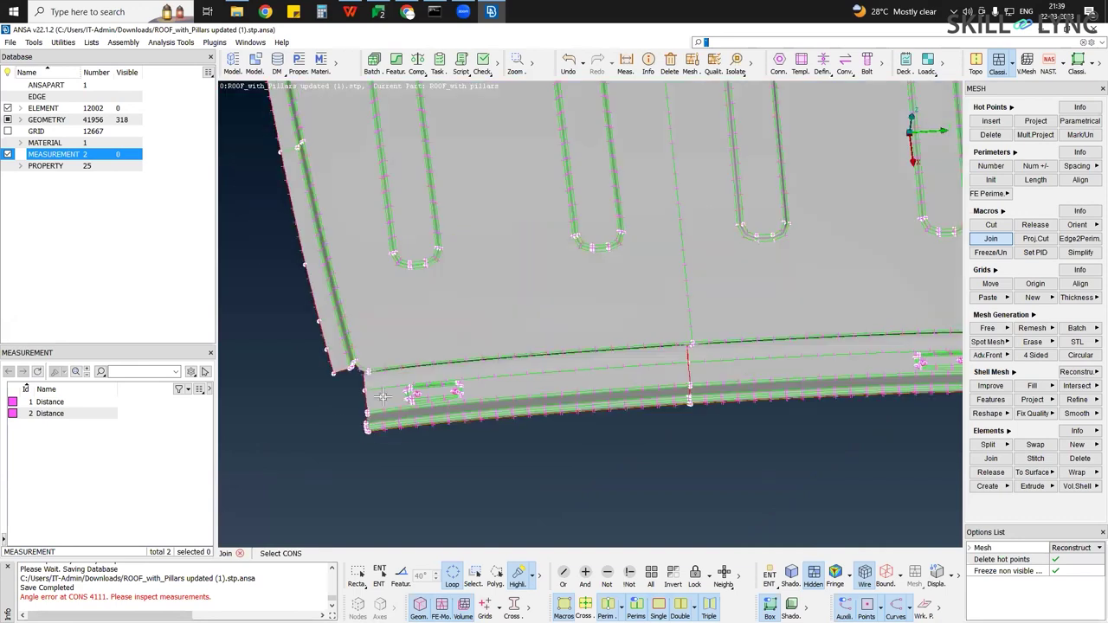
scroll(381, 400, "down", 5)
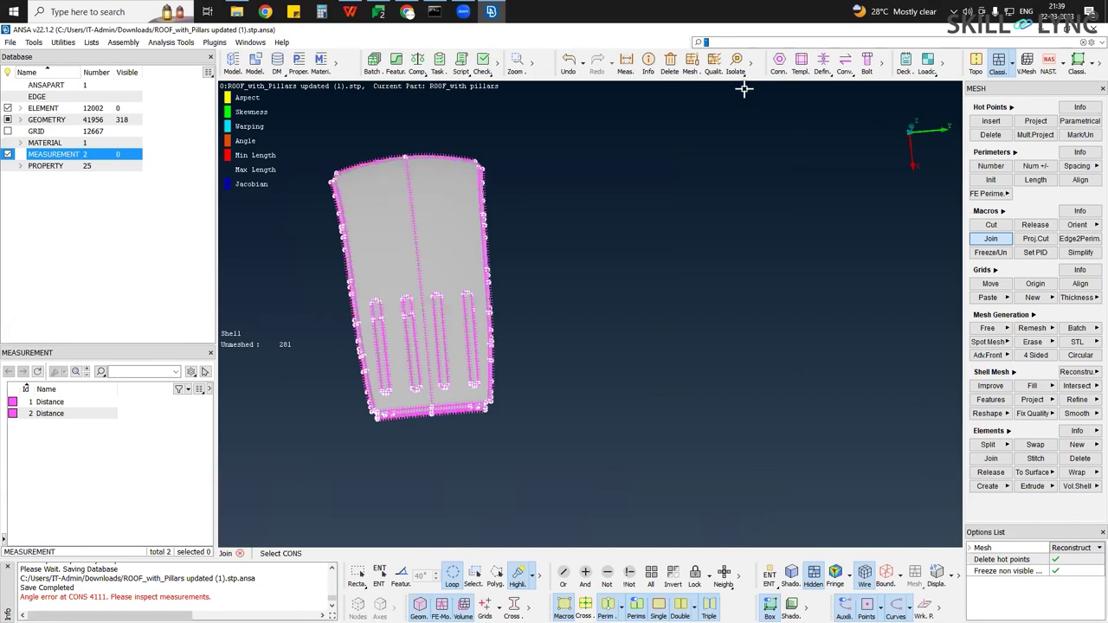
Delete all faces of the roof panel half on the negative-Y side of the centre line
left_click(671, 64)
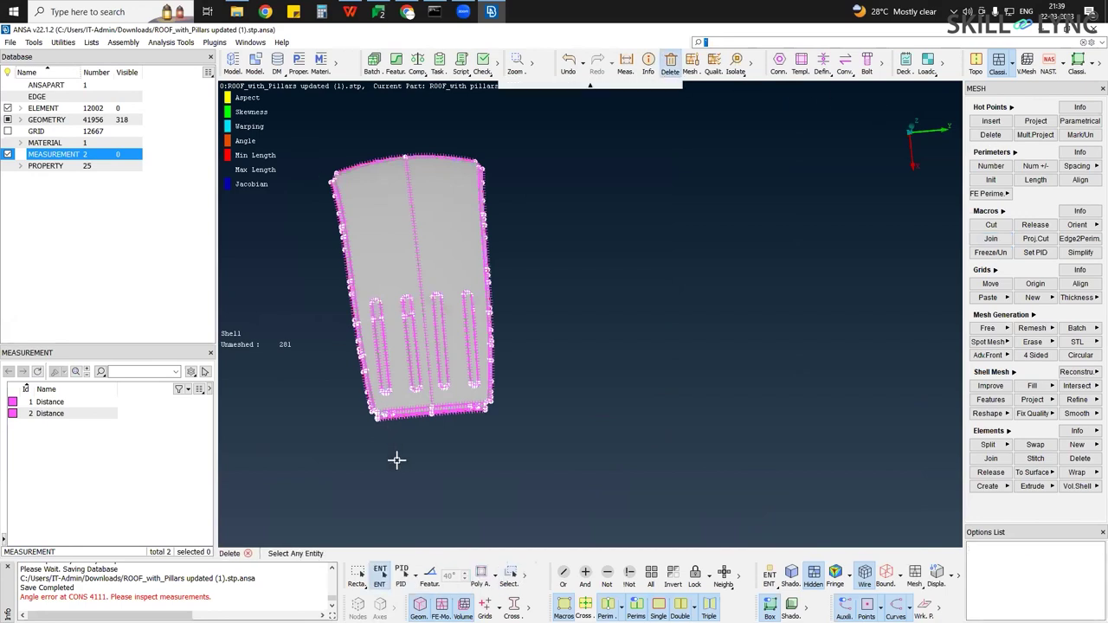
left_click_drag(480, 337, 451, 416, "ctrl")
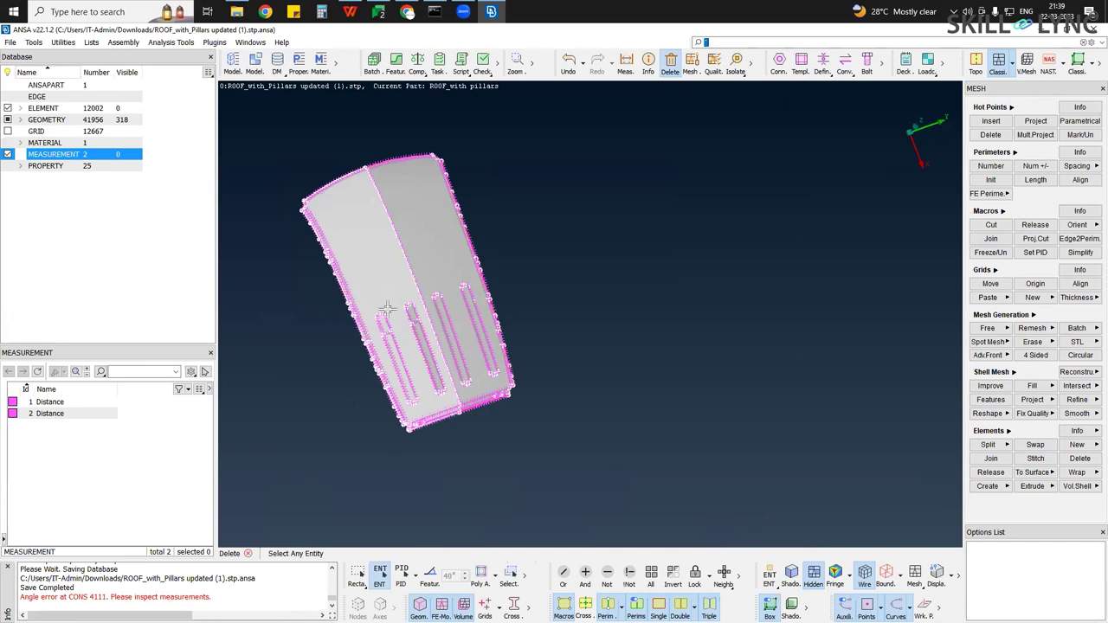
left_click_drag(412, 262, 443, 247, "ctrl")
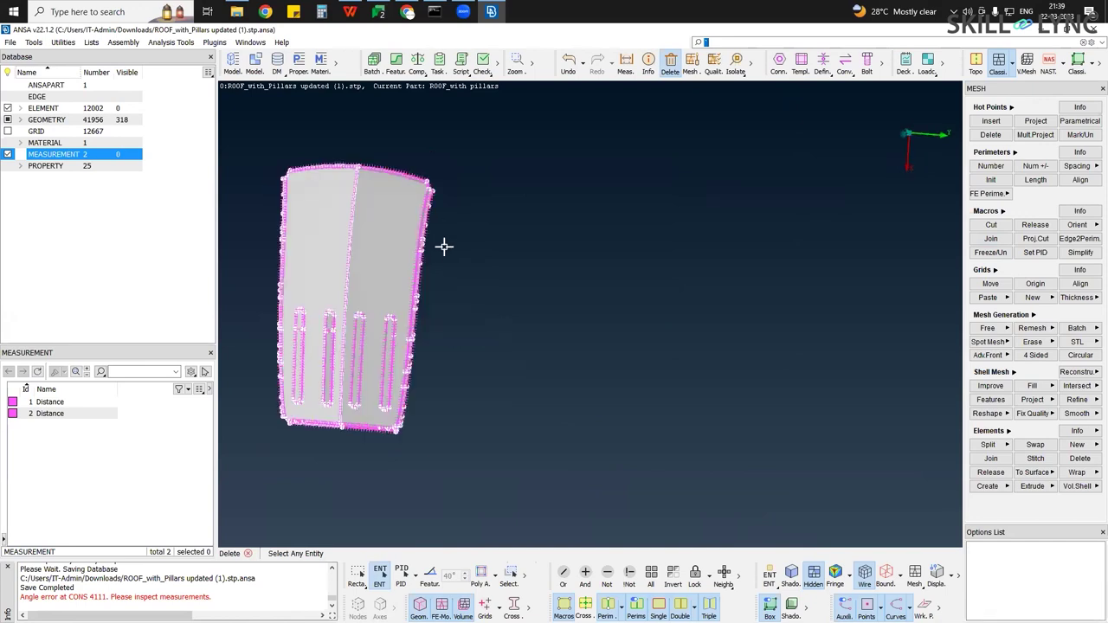
left_click_drag(303, 292, 332, 391, "ctrl")
left_click_drag(348, 447, 346, 452, "ctrl")
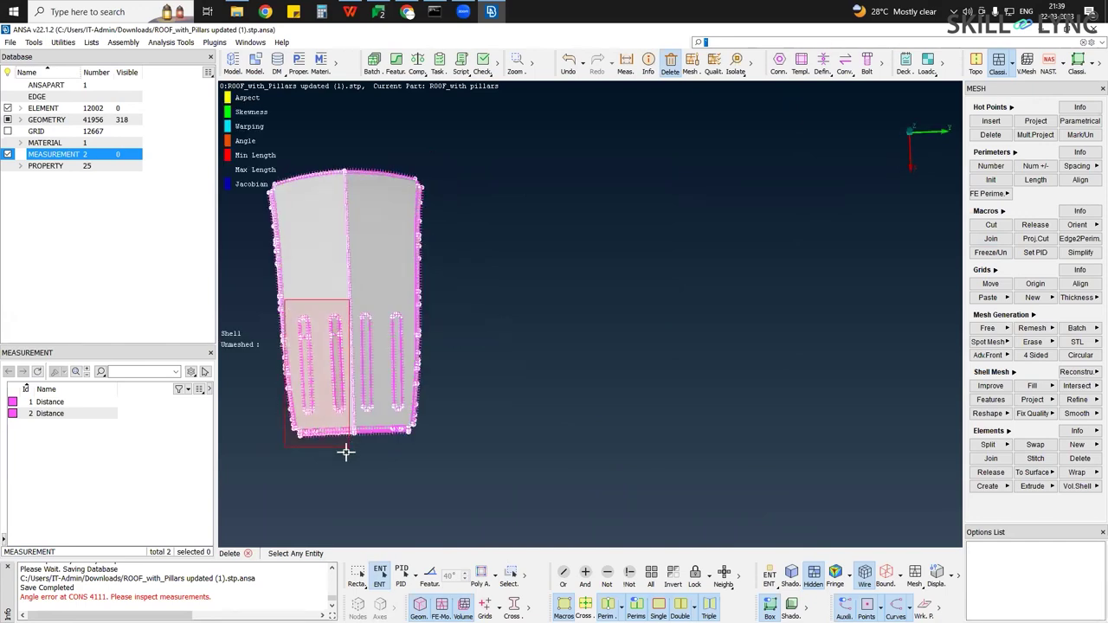
right_click_drag(347, 426, 389, 365, "ctrl")
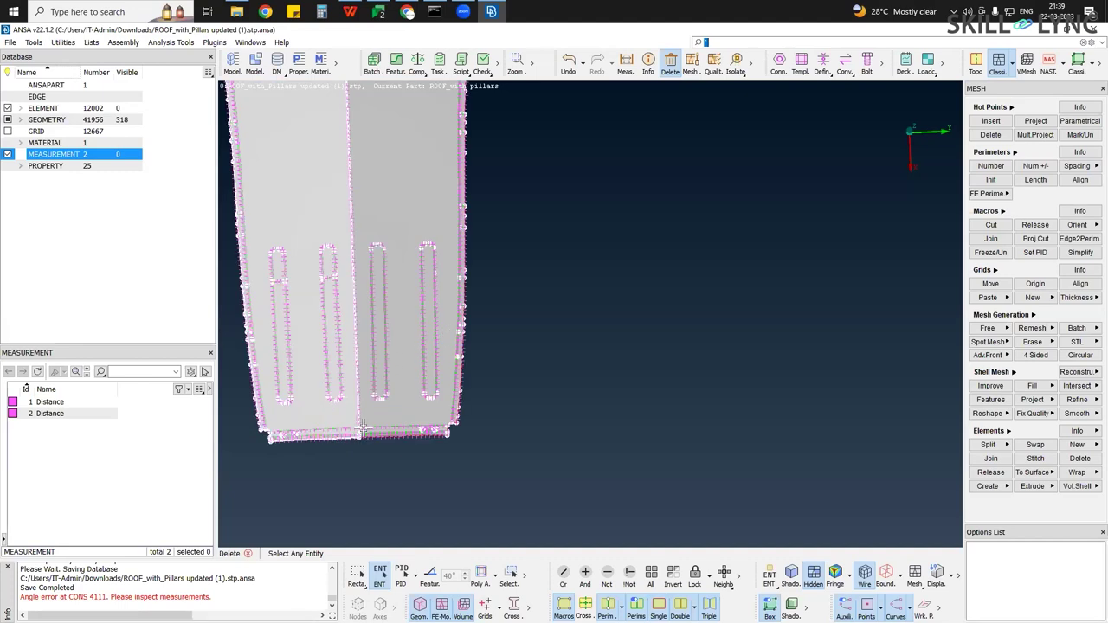
middle_click_drag(361, 427, 447, 362, "ctrl")
middle_click(447, 362)
middle_click(452, 501)
Examine the remaining half panel's end flange, corner notch and embossed pad with two holes for unwanted fillet edges
middle_click_drag(452, 501, 459, 353, "ctrl")
right_click_drag(459, 352, 511, 295, "ctrl")
left_click_drag(511, 294, 430, 230, "ctrl")
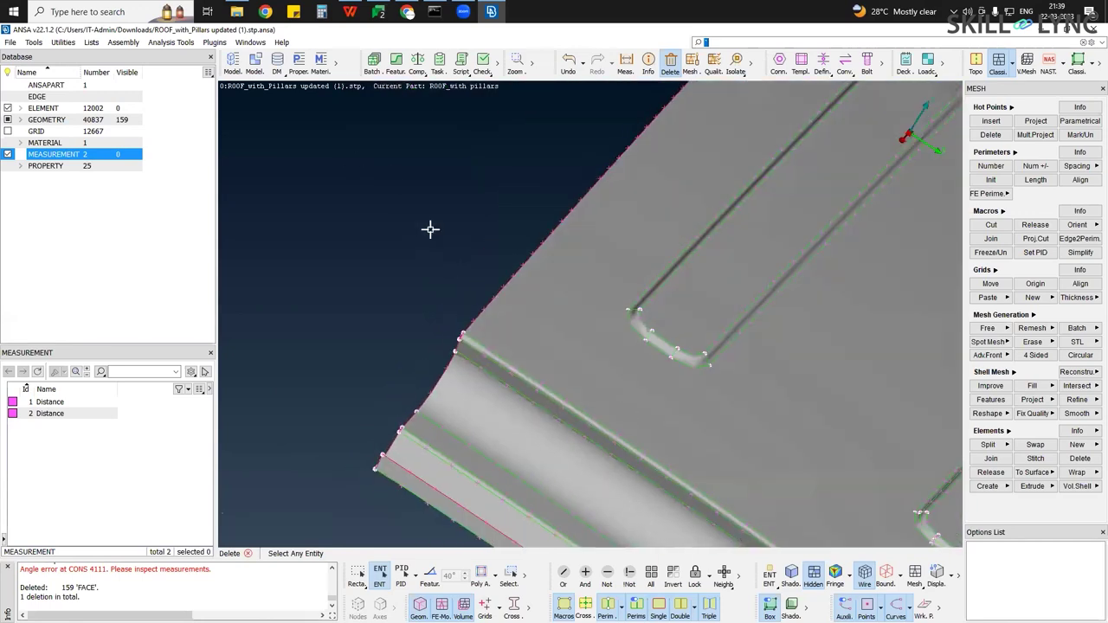
middle_click_drag(528, 519, 358, 349, "ctrl")
left_click_drag(359, 349, 500, 333, "ctrl")
middle_click_drag(501, 333, 357, 193, "ctrl")
left_click_drag(356, 193, 472, 431, "ctrl")
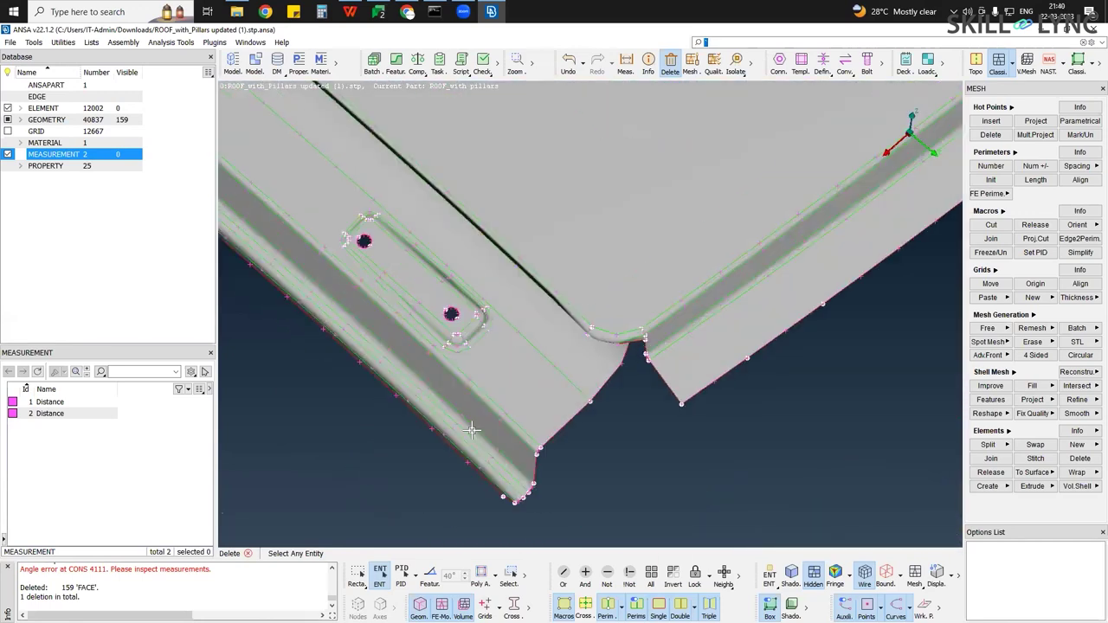
right_click_drag(472, 413, 477, 354, "ctrl")
middle_click_drag(477, 354, 516, 447, "ctrl")
left_click_drag(645, 320, 643, 305, "ctrl")
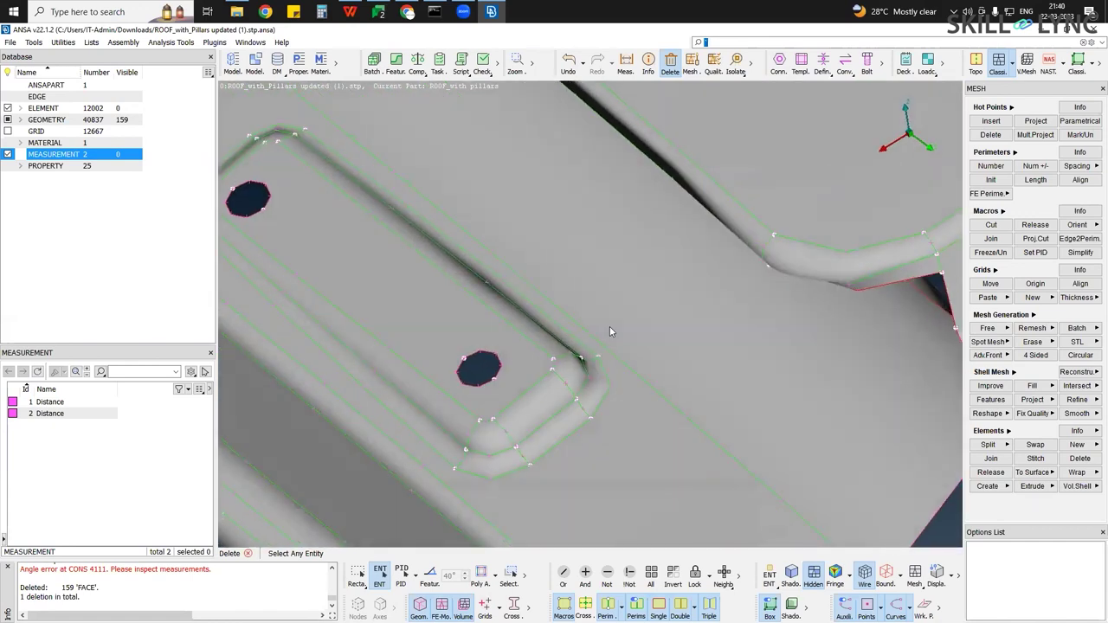
right_click_drag(643, 305, 639, 281, "ctrl")
middle_click_drag(393, 399, 459, 388, "ctrl")
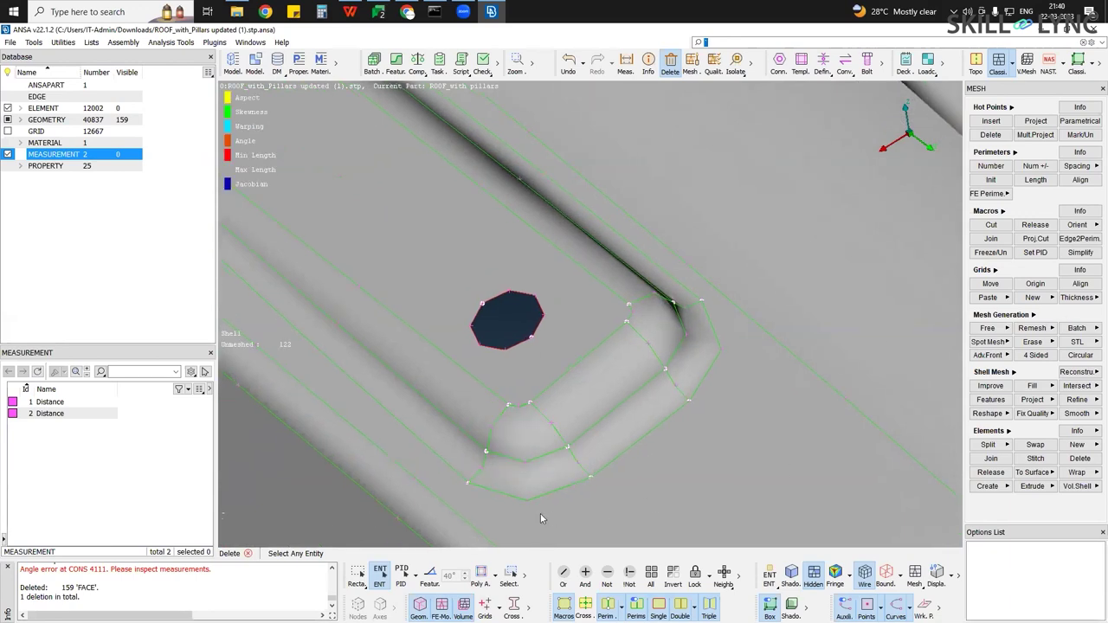
right_click_drag(486, 461, 489, 495, "ctrl")
left_click_drag(709, 397, 773, 475, "ctrl")
right_click_drag(774, 481, 776, 515, "ctrl")
middle_click_drag(627, 131, 621, 151, "ctrl")
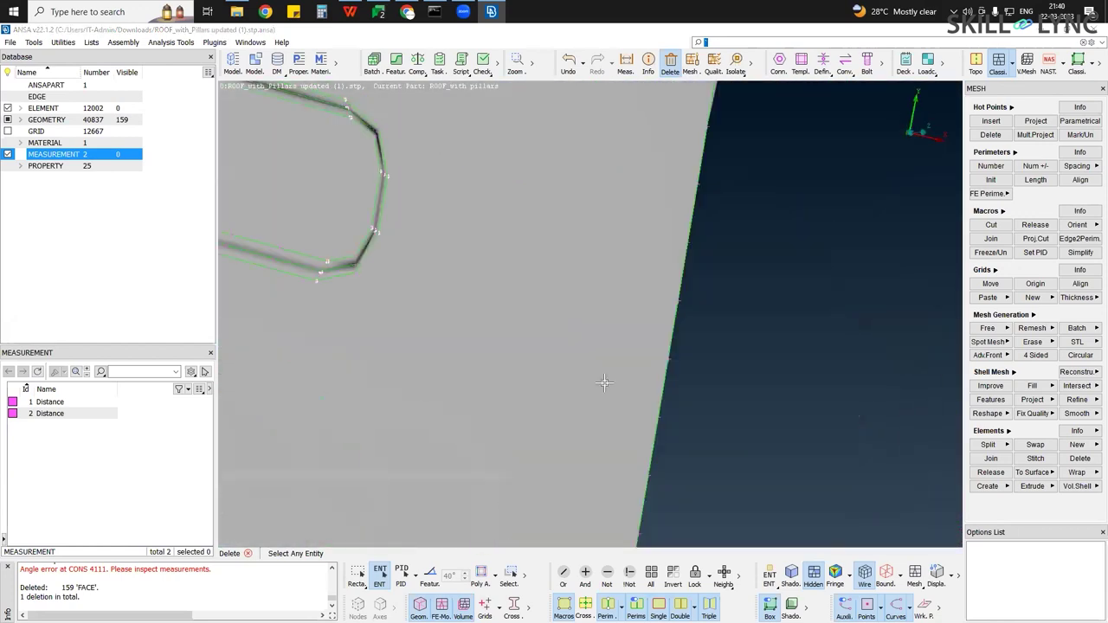
scroll(567, 433, "down", 5)
left_click_drag(566, 434, 537, 254, "ctrl")
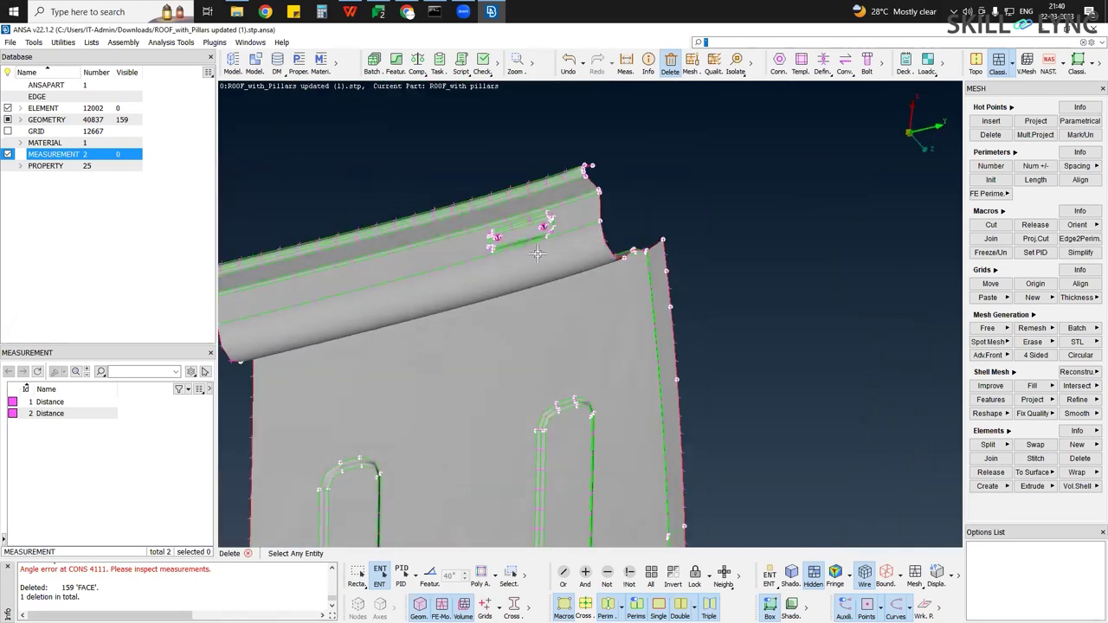
Try to join the macros across all edges of the embossed pad with two holes on the end flange
scroll(523, 239, "up", 5)
middle_click_drag(467, 196, 495, 375, "ctrl")
left_click_drag(647, 466, 474, 395, "ctrl")
left_click_drag(540, 419, 517, 401, "ctrl")
scroll(519, 405, "up", 1)
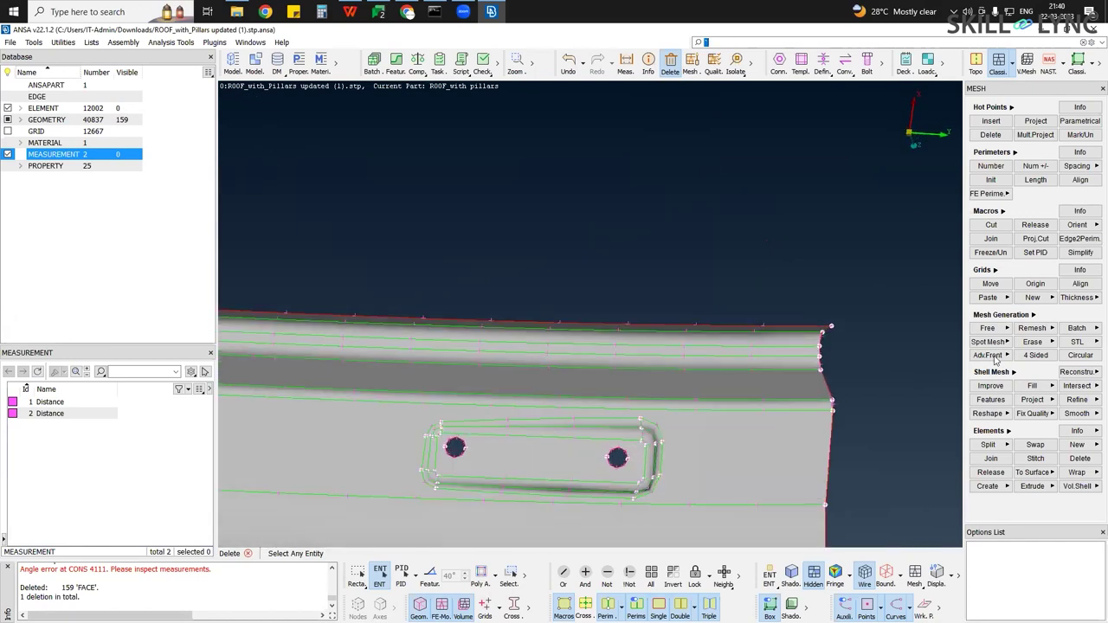
left_click(995, 240)
left_click_drag(398, 413, 679, 494)
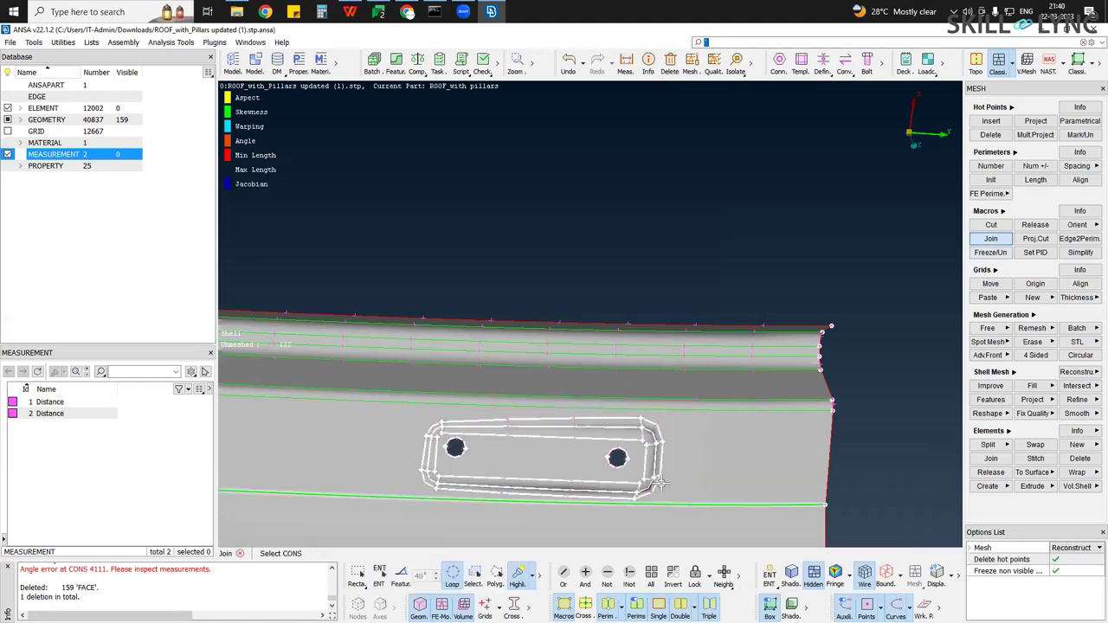
scroll(629, 470, "up", 1)
scroll(627, 470, "up", 1)
middle_click(628, 470)
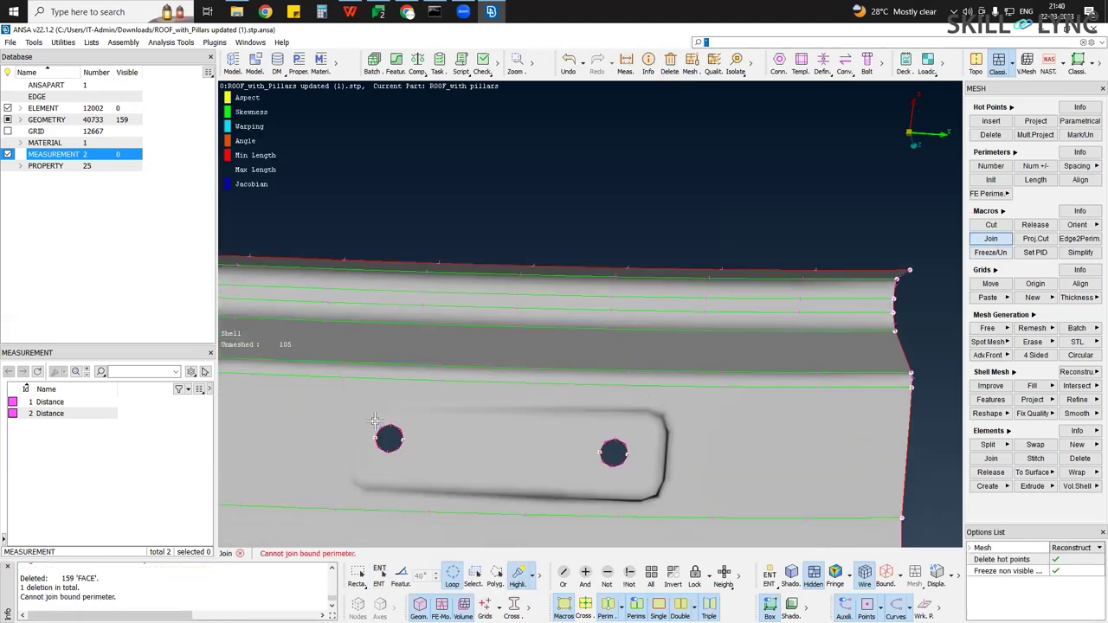
scroll(375, 421, "up", 2)
left_click(975, 63)
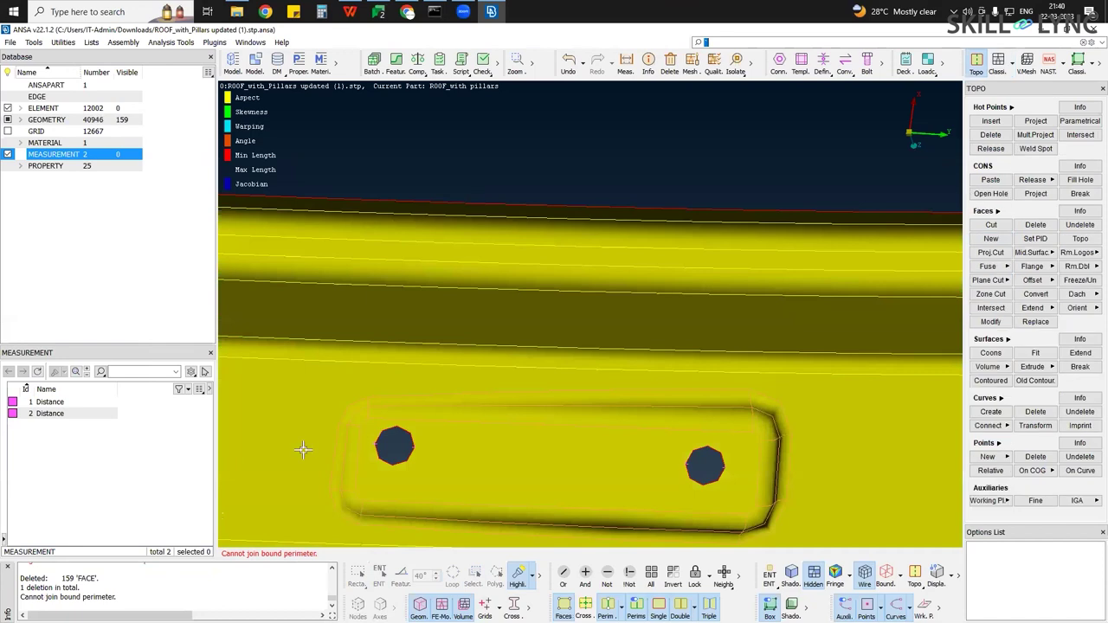
scroll(398, 394, "up", 2)
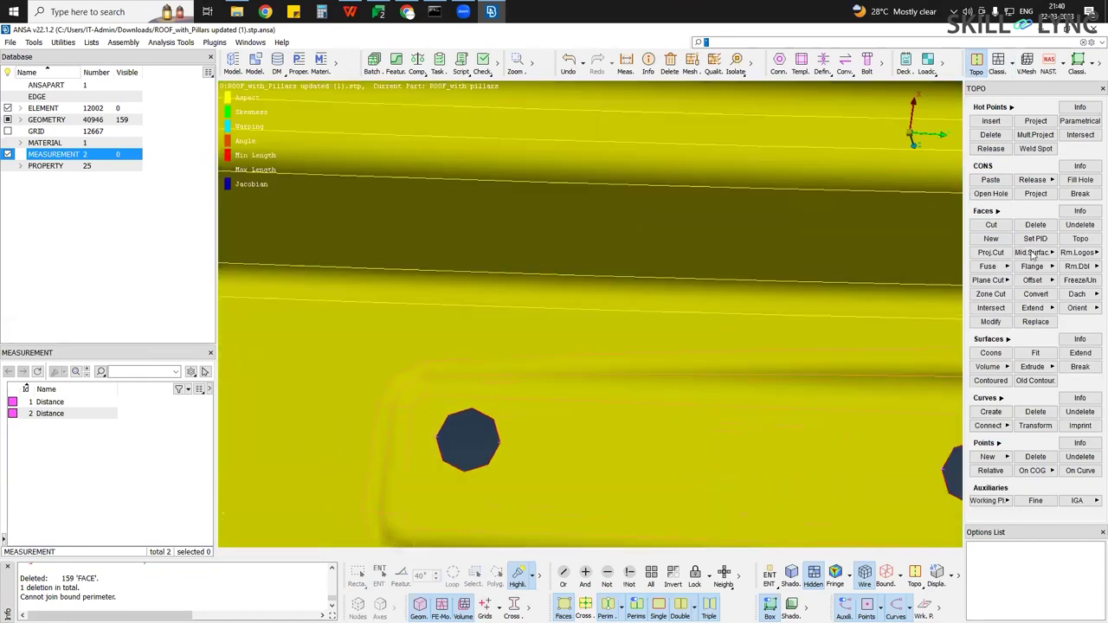
left_click(991, 229)
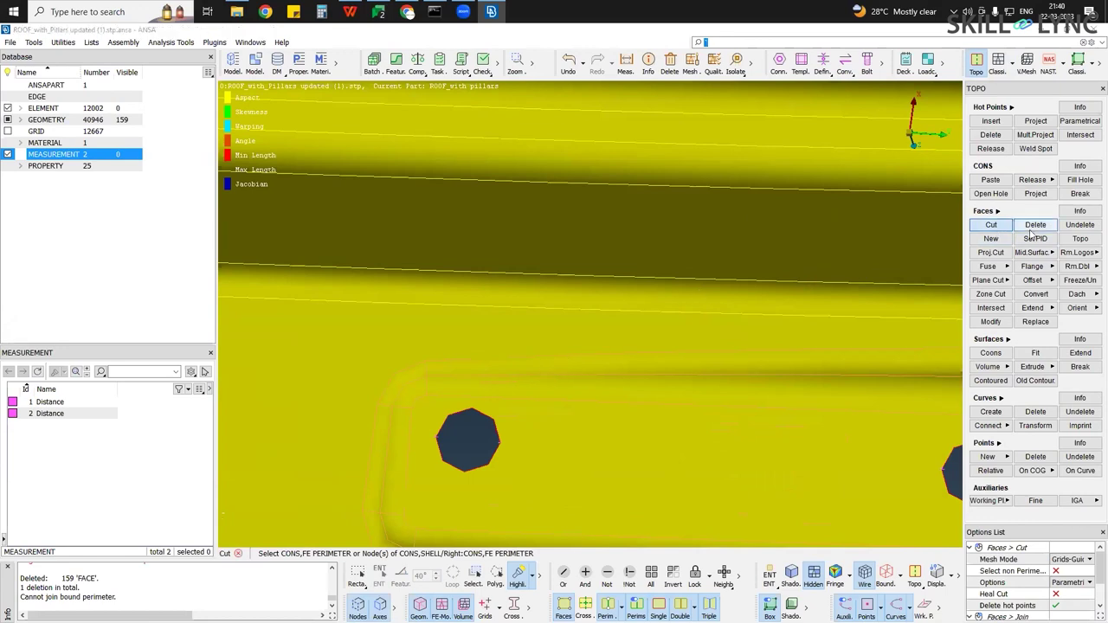
scroll(672, 452, "down", 3)
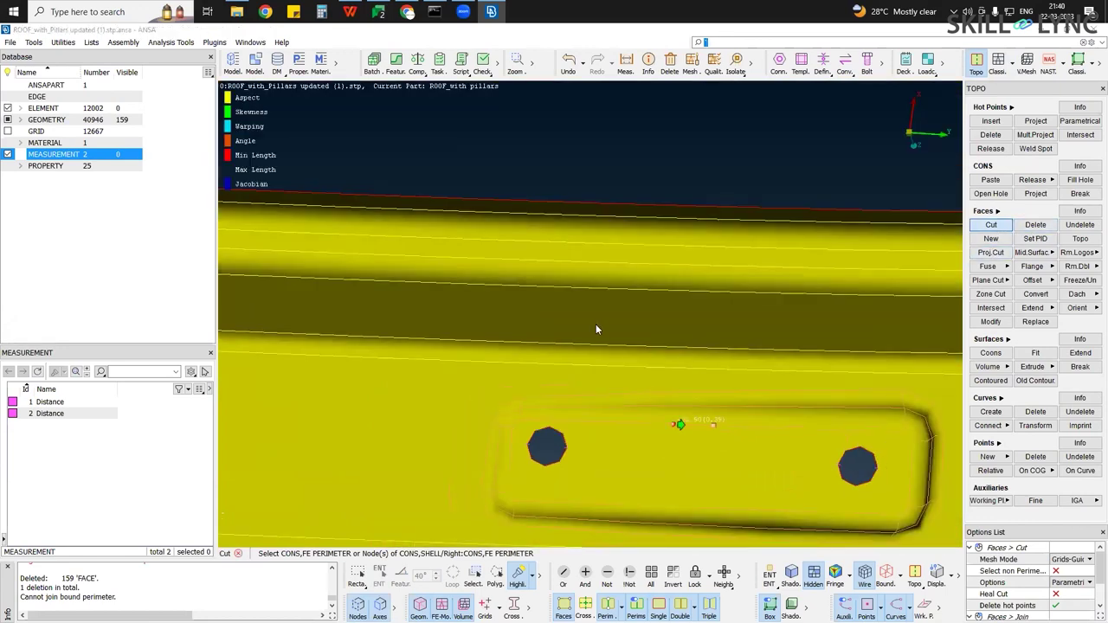
middle_click_drag(648, 442, 623, 410, "ctrl")
middle_click(612, 421)
Join the macros across the embossed pad's inner and outer fillet edges, keeping its middle edge loop out of the selection
left_click(998, 60)
left_click(991, 239)
left_click_drag(924, 512, 926, 512)
right_click(469, 466)
right_click(512, 492)
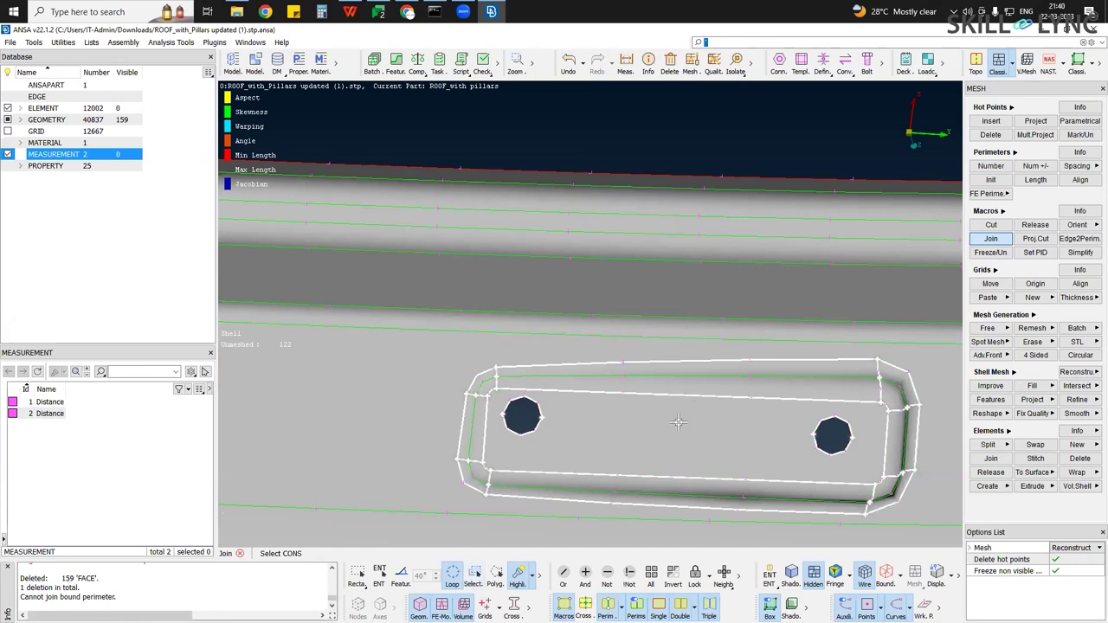
middle_click(711, 416)
middle_click_drag(690, 419, 563, 317, "ctrl")
left_click_drag(563, 317, 604, 367, "ctrl")
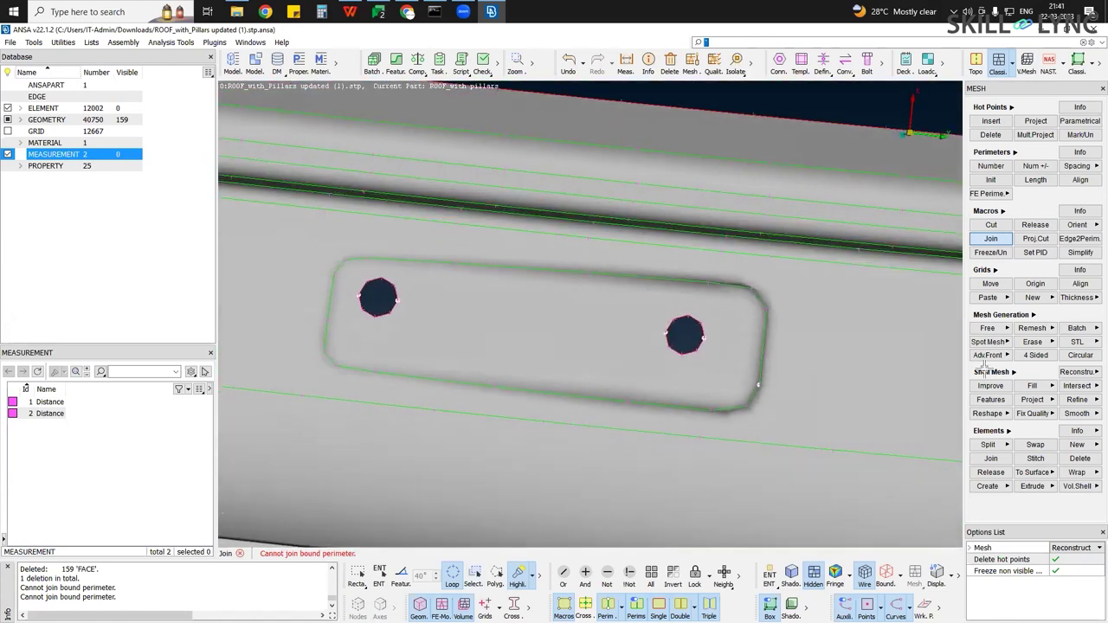
Examine the half panel's bead ends, side flange and far corner for remaining unwanted edges
scroll(618, 396, "down", 5)
middle_click_drag(618, 395, 967, 363, "ctrl")
middle_click_drag(738, 345, 574, 319, "ctrl")
left_click_drag(660, 309, 672, 489, "ctrl")
left_click_drag(519, 234, 639, 400, "ctrl")
left_click_drag(463, 244, 652, 386, "ctrl")
left_click_drag(601, 492, 660, 200, "ctrl")
scroll(679, 246, "down", 3)
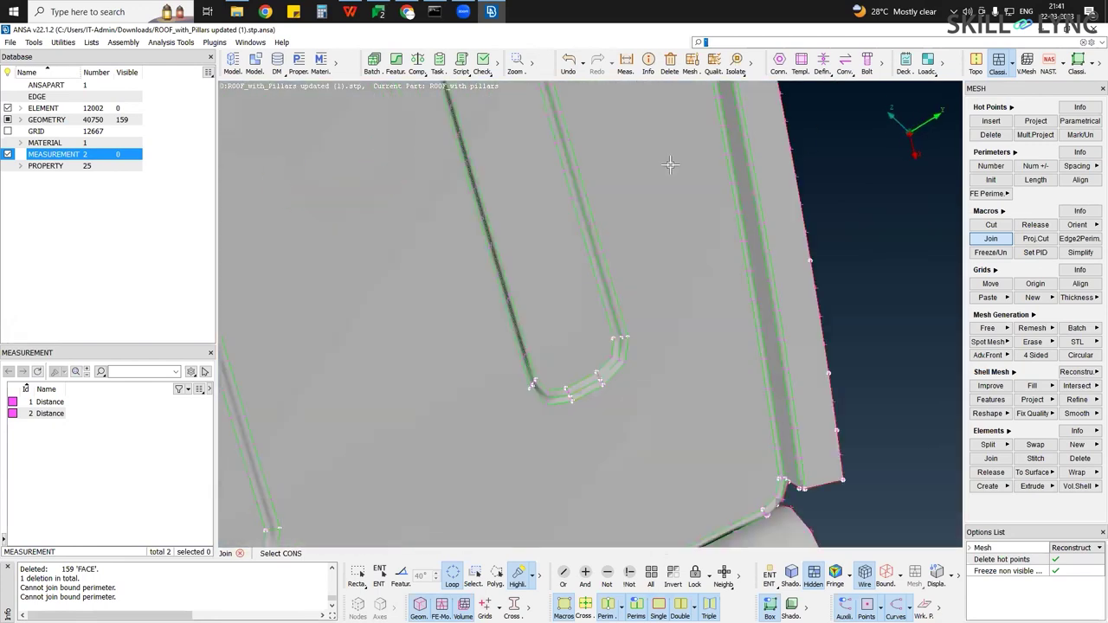
middle_click_drag(486, 91, 663, 172, "ctrl")
scroll(739, 182, "down", 4)
middle_click_drag(638, 289, 623, 372, "ctrl")
middle_click_drag(623, 313, 623, 434, "ctrl")
left_click_drag(623, 312, 629, 398, "ctrl")
scroll(628, 310, "up", 4)
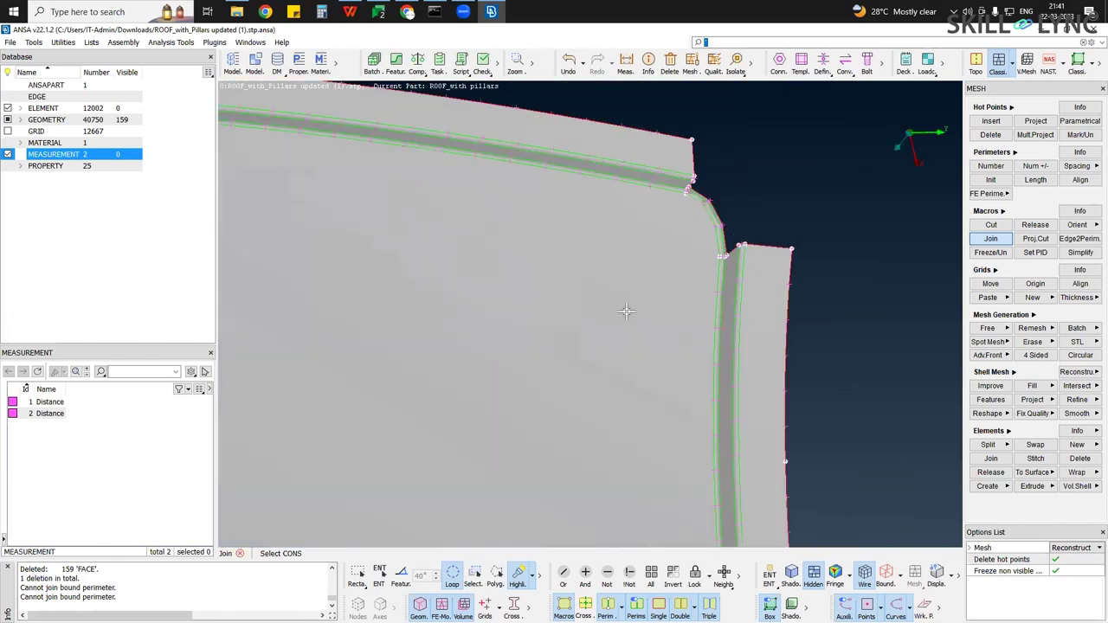
middle_click_drag(628, 310, 597, 398, "ctrl")
scroll(626, 310, "up", 4)
scroll(624, 315, "down", 10)
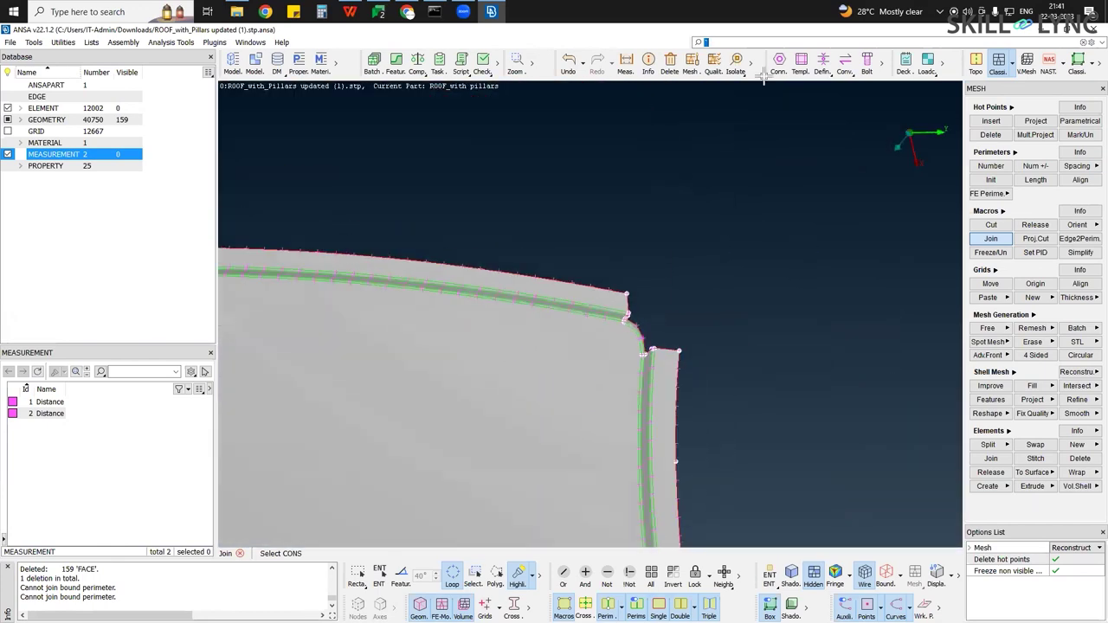
Delete the unneeded hot points over the entire half roof panel
left_click(987, 136)
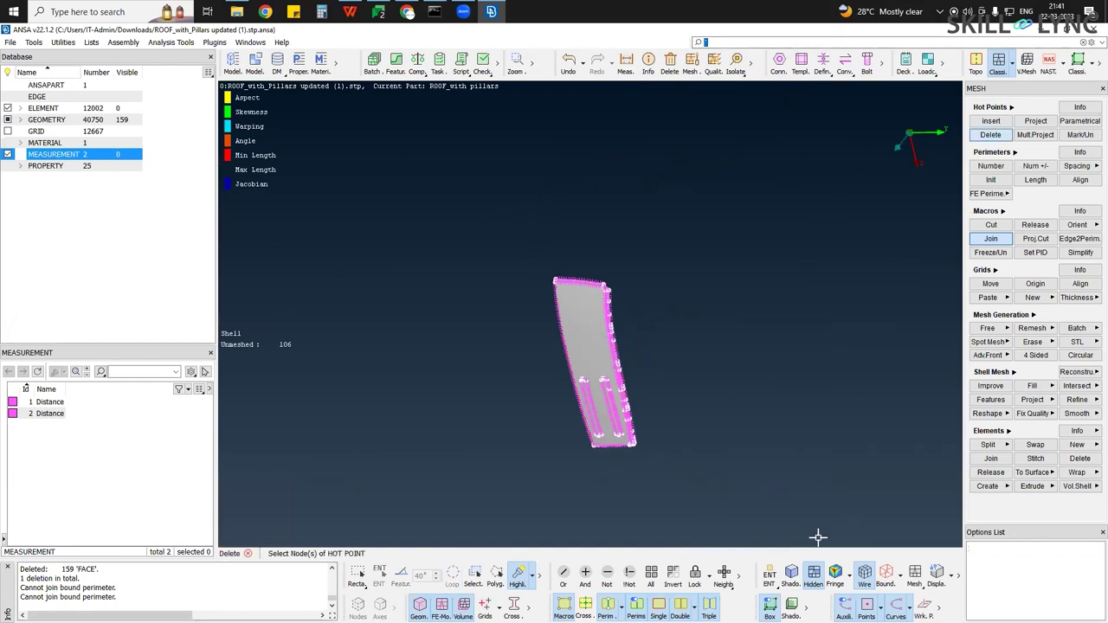
left_click_drag(400, 202, 899, 519)
left_click_drag(471, 236, 768, 525)
scroll(575, 359, "up", 3)
left_click_drag(575, 359, 665, 331, "ctrl")
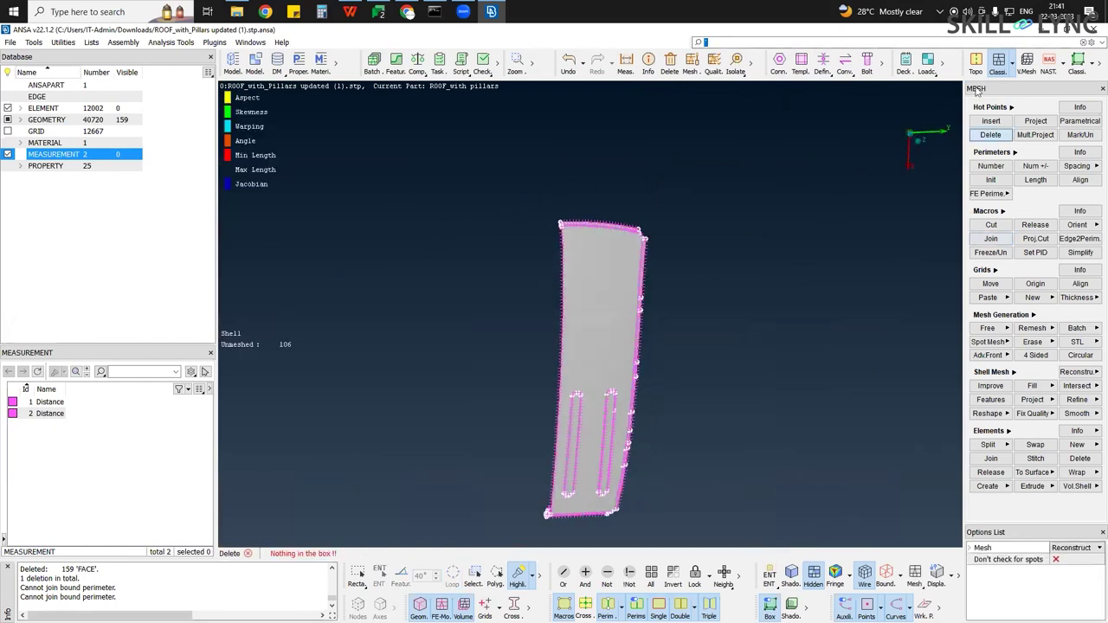
Set the element length to 5 on all perimeters of the half panel, keeping 20% distortion distance and 50 distortion angle
left_click(1036, 180)
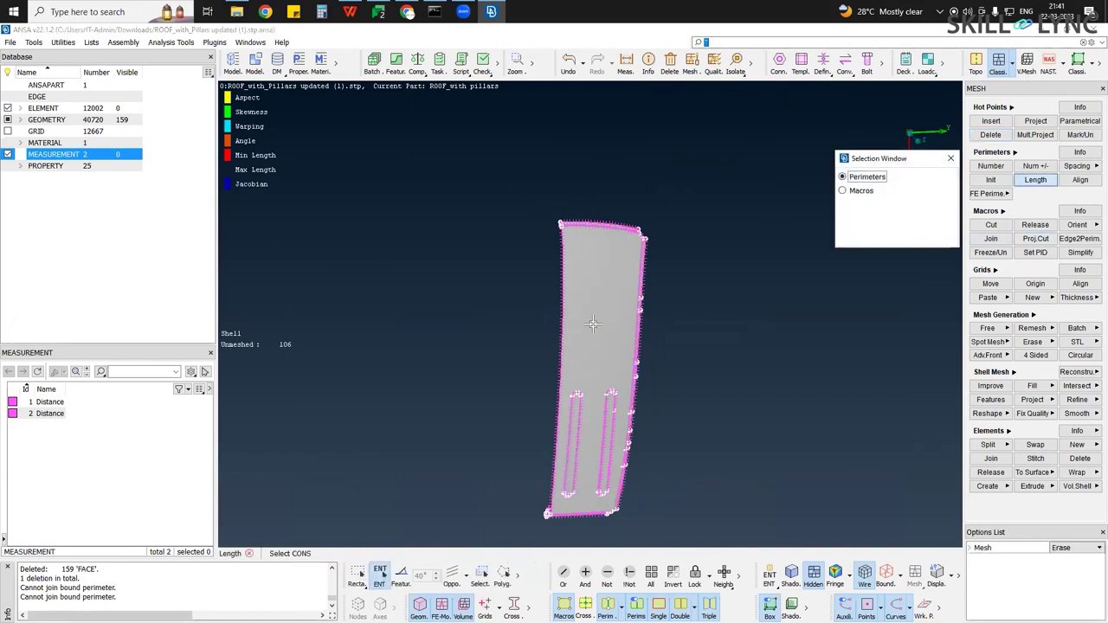
middle_click(618, 373)
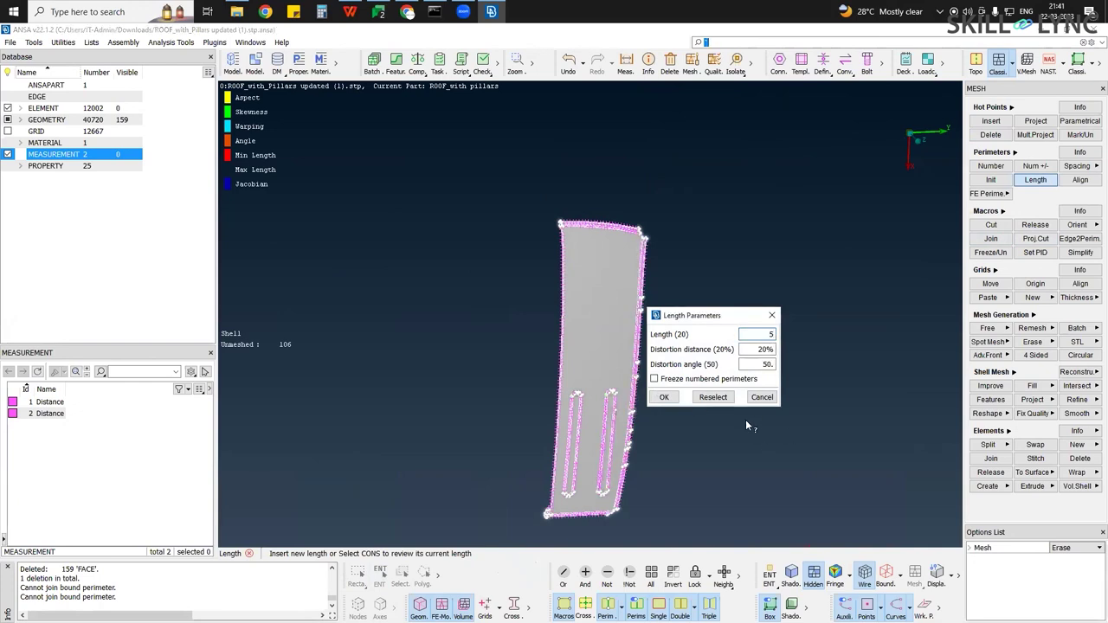
left_click(664, 397)
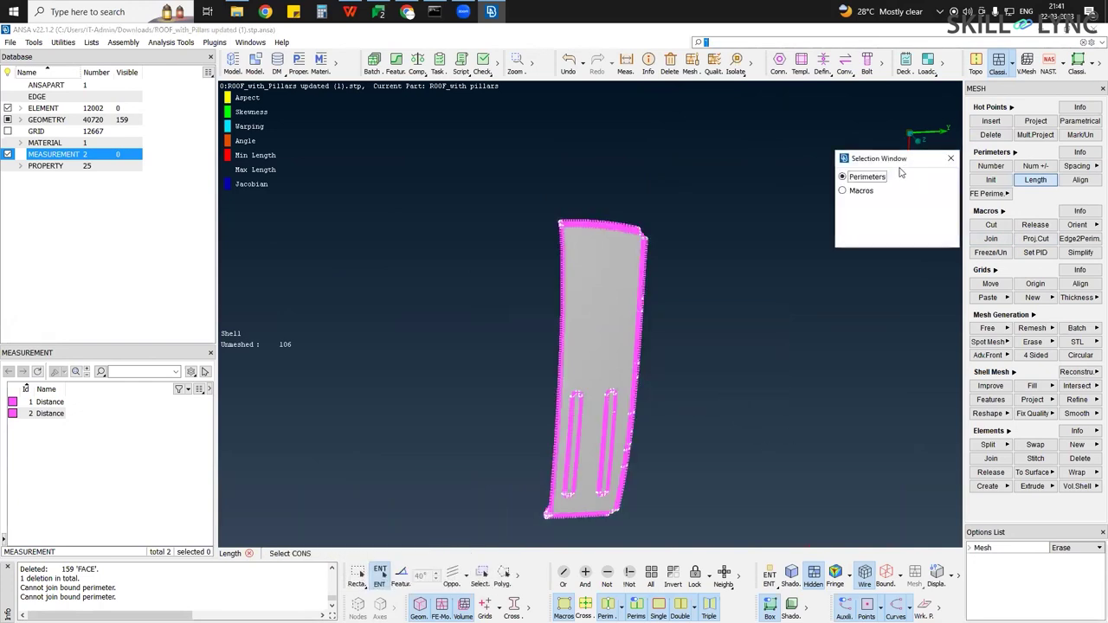
left_click(950, 159)
scroll(617, 317, "up", 3)
middle_click_drag(607, 428, 630, 305, "ctrl")
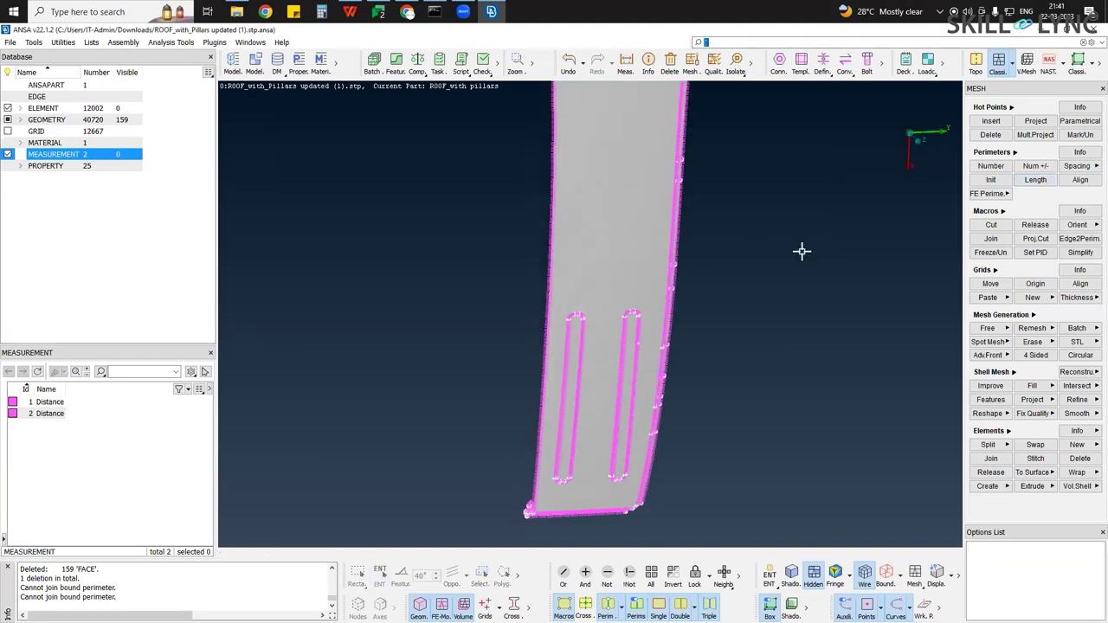
Generate a free mesh with mixed elements on all macros of the half roof panel
key("F9")
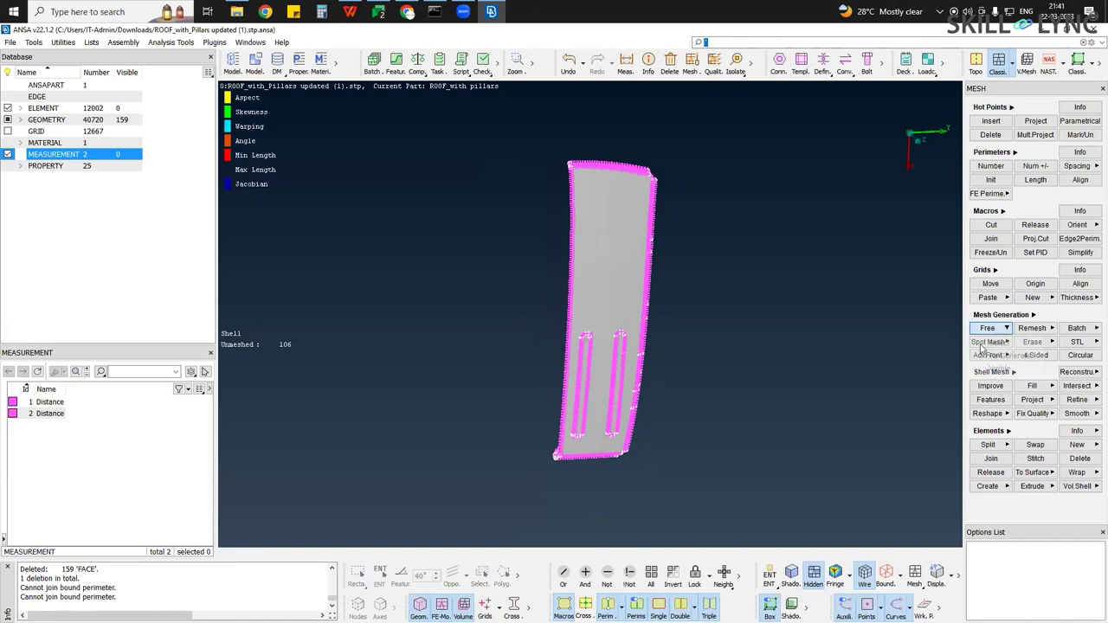
left_click(986, 329)
left_click_drag(520, 151, 850, 538)
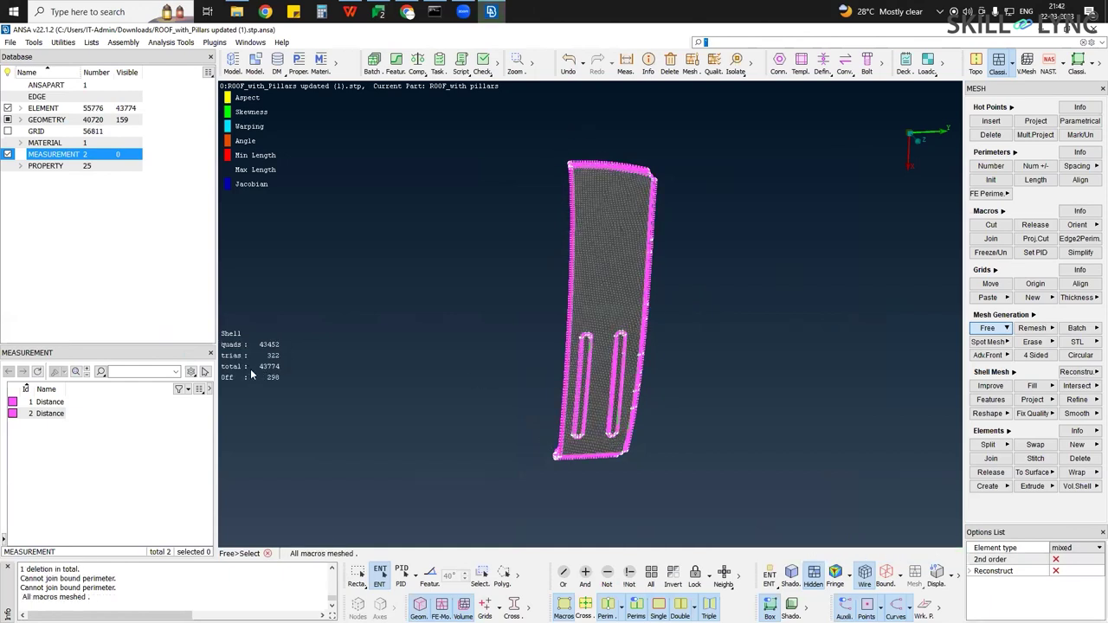
Reconstruct all visible shells of the half roof panel, keeping average target length, quality fixing and the minimum length criterion of 2
right_click_drag(624, 418, 497, 471, "ctrl")
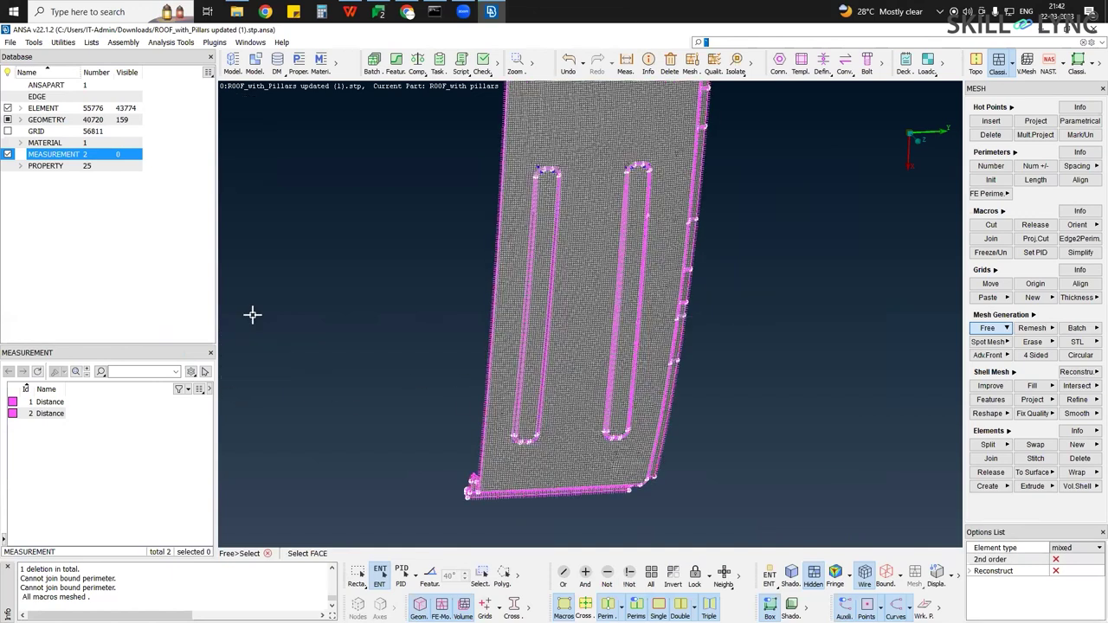
scroll(341, 337, "up", 1)
scroll(372, 383, "up", 1)
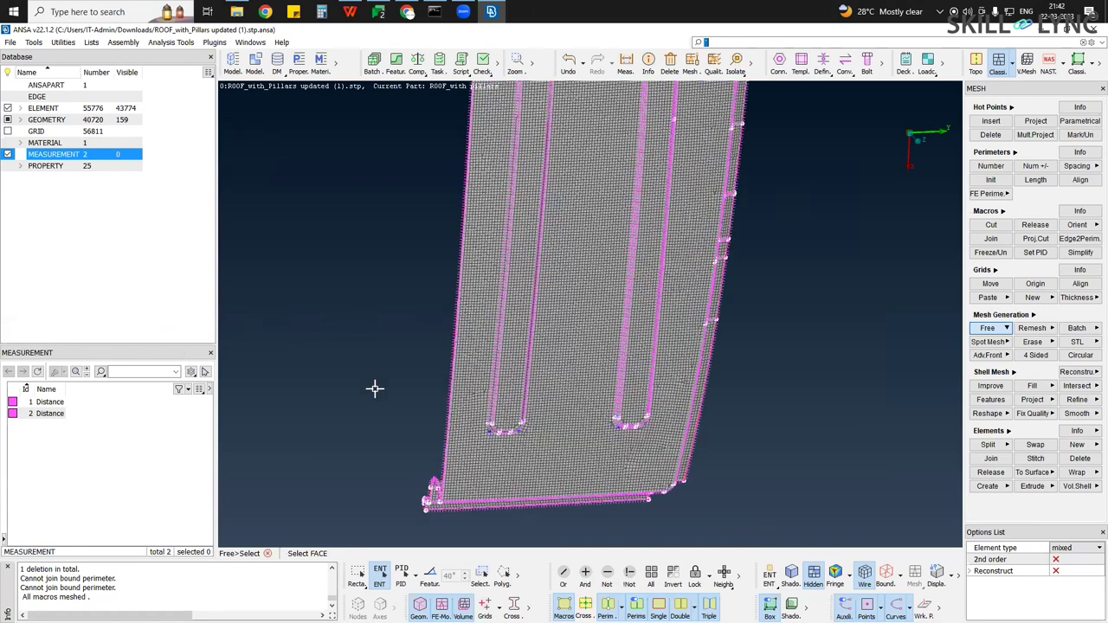
scroll(374, 387, "up", 1)
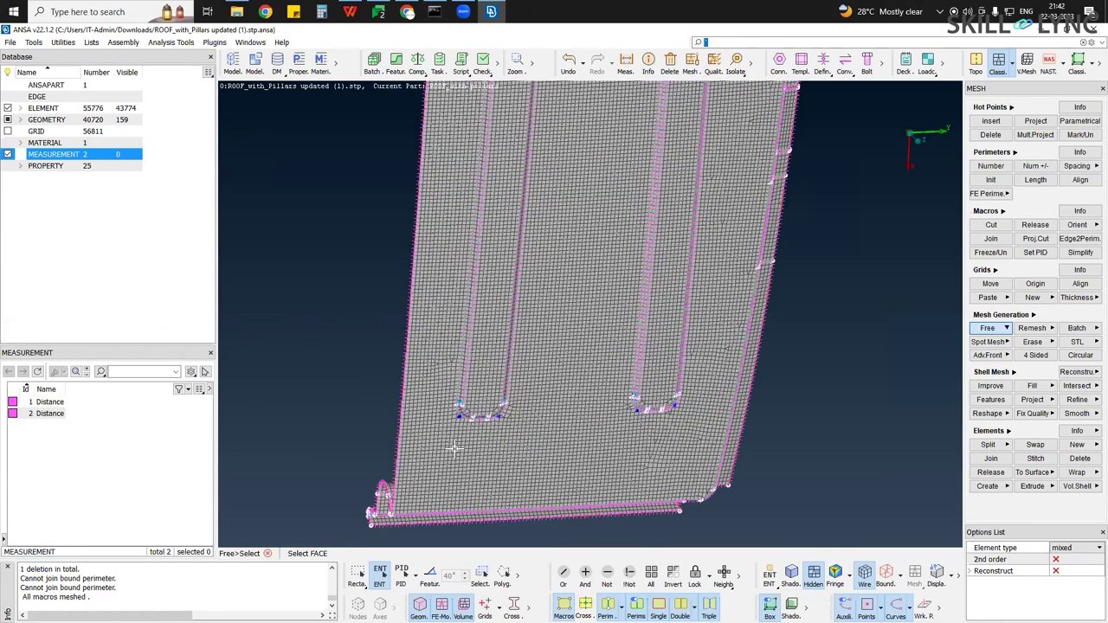
left_click(1074, 376)
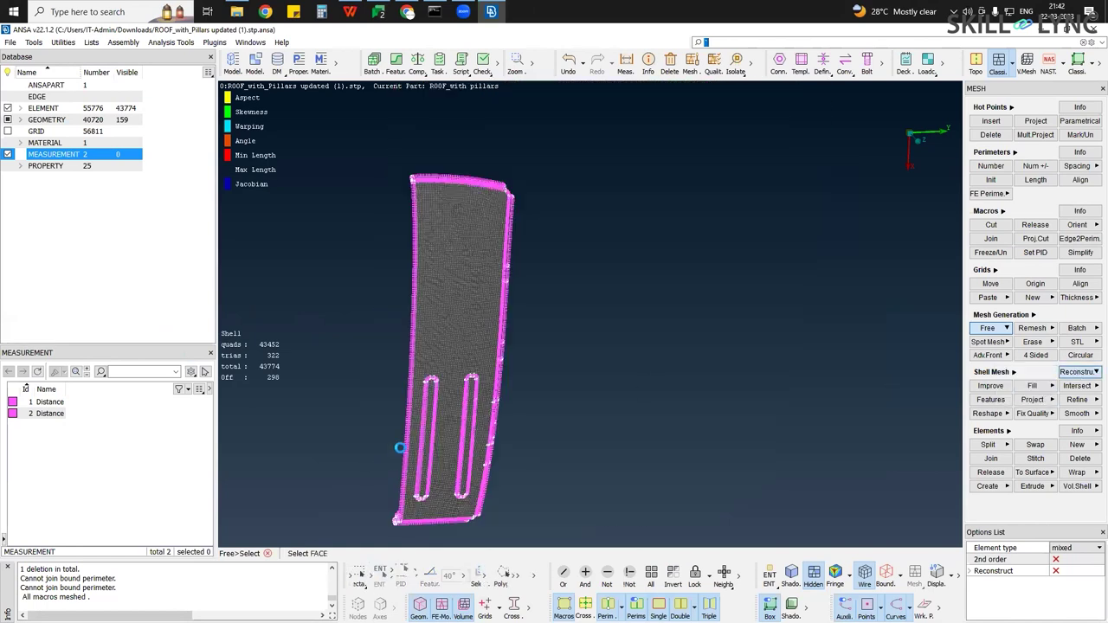
middle_click(495, 161)
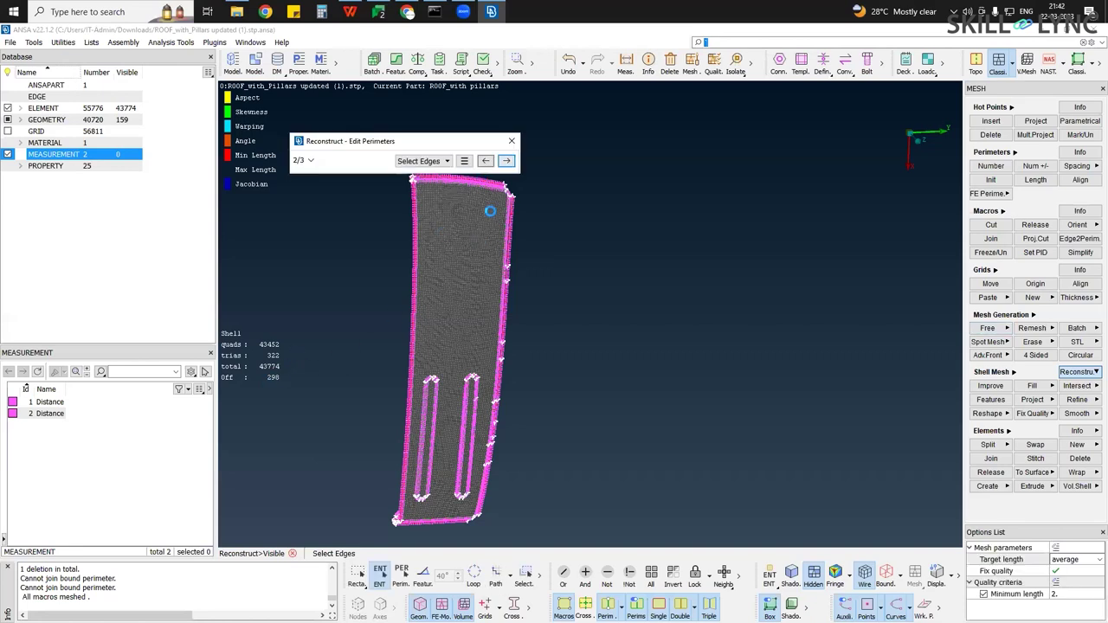
left_click(507, 162)
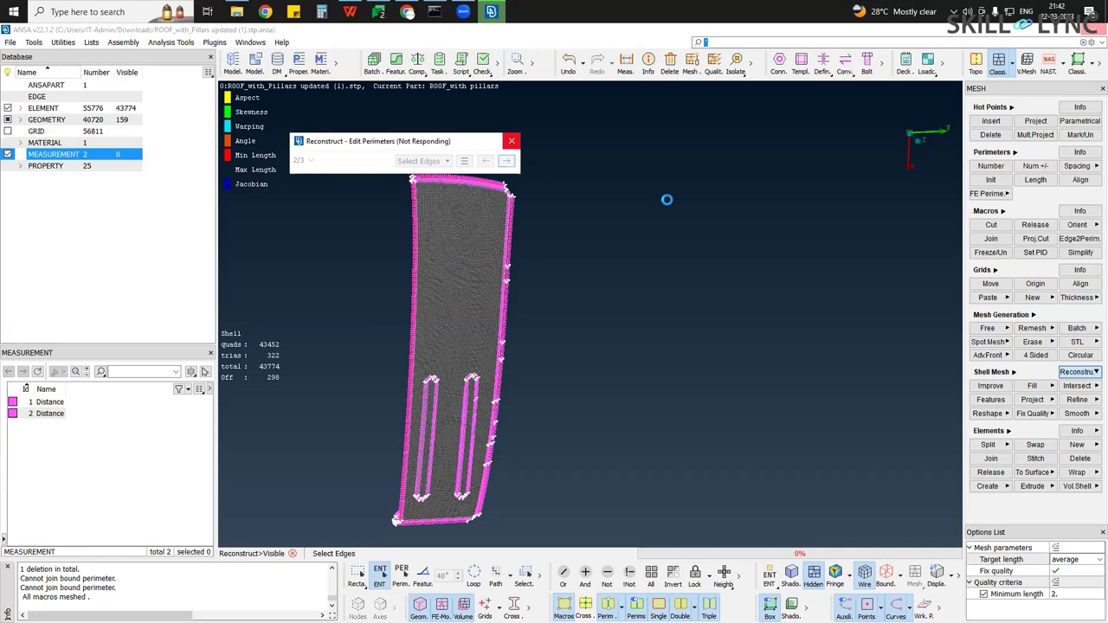
Check the element flow in the reconstruction preview across the panel and accept the reconstructed mesh
scroll(533, 249, "up", 1)
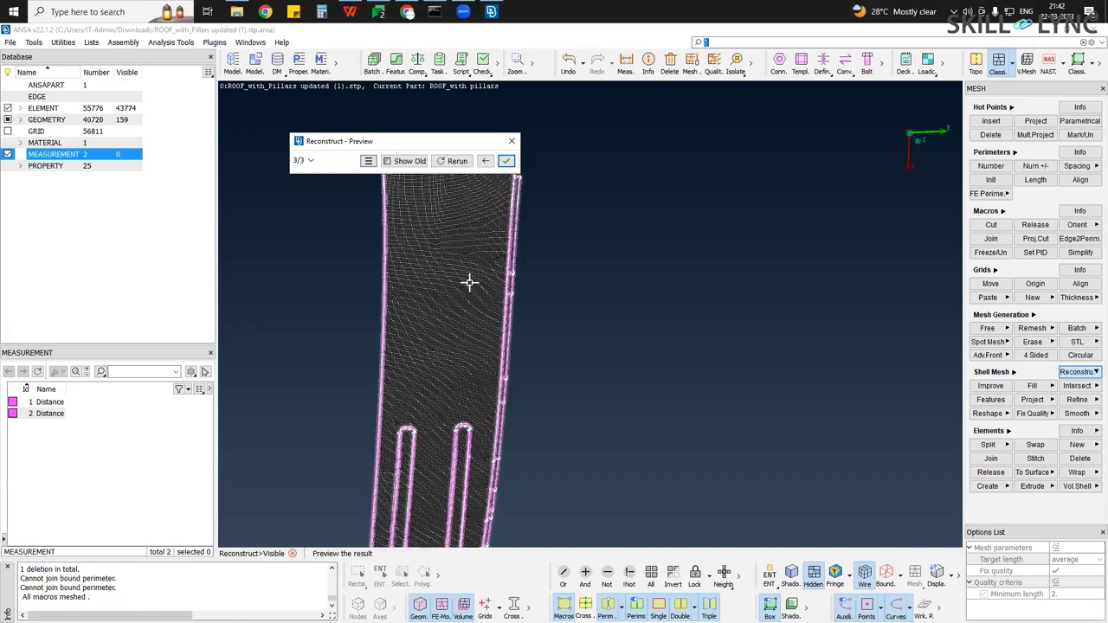
scroll(470, 266, "up", 4)
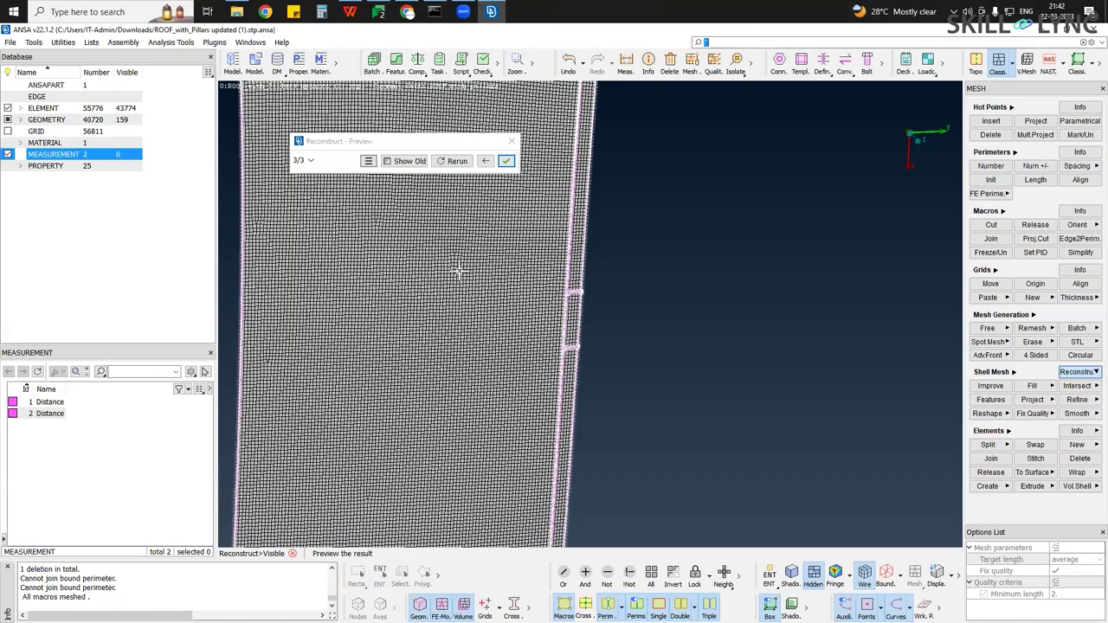
scroll(566, 299, "up", 4)
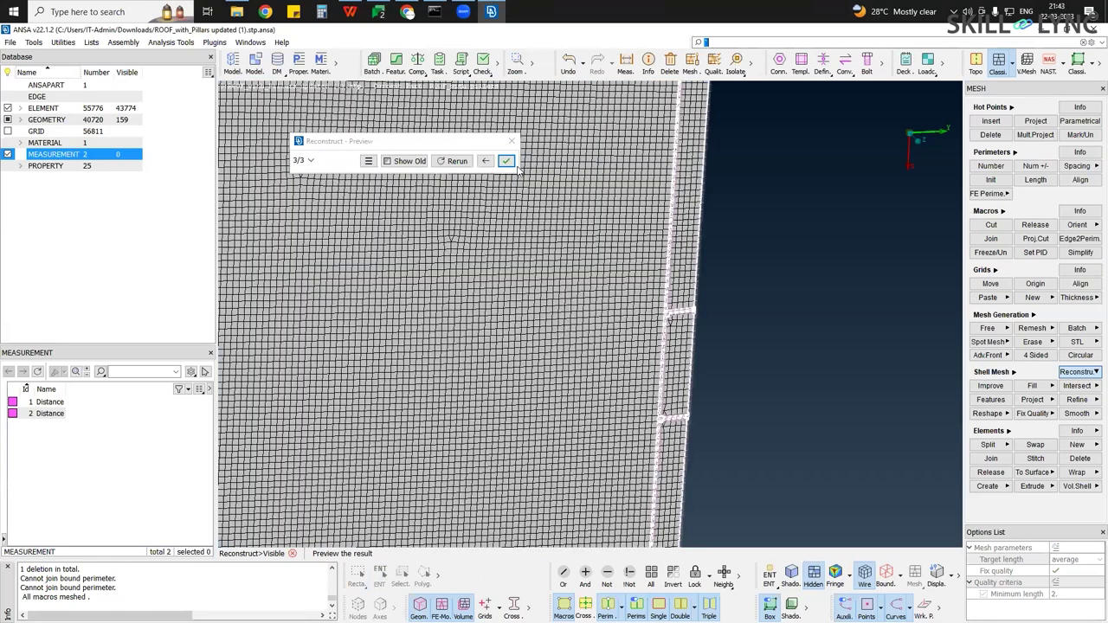
scroll(496, 313, "down", 1)
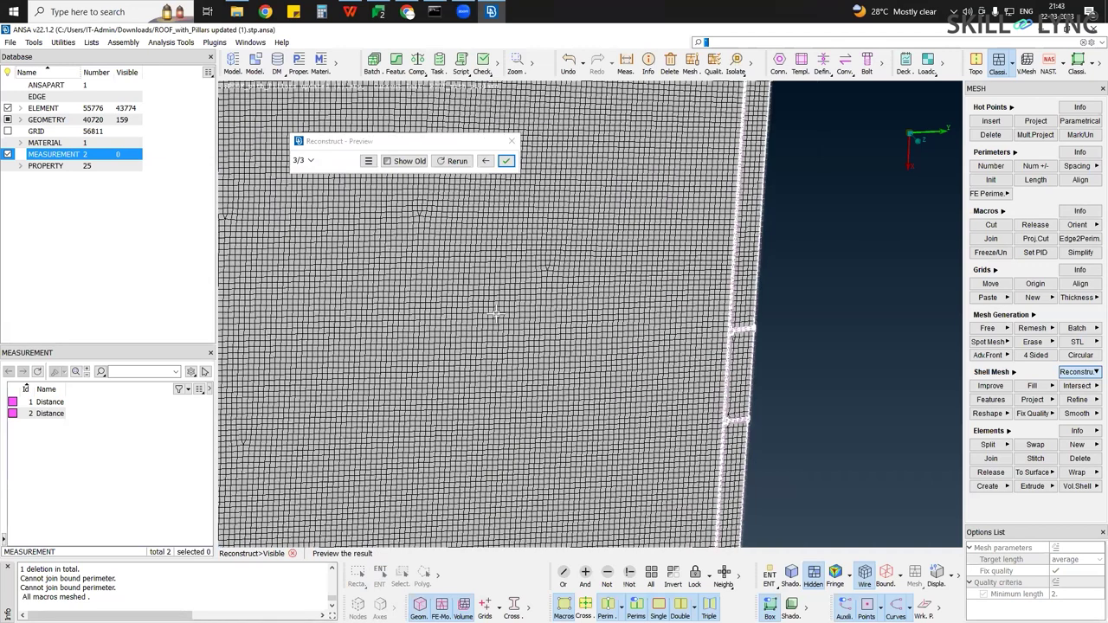
scroll(496, 314, "down", 1)
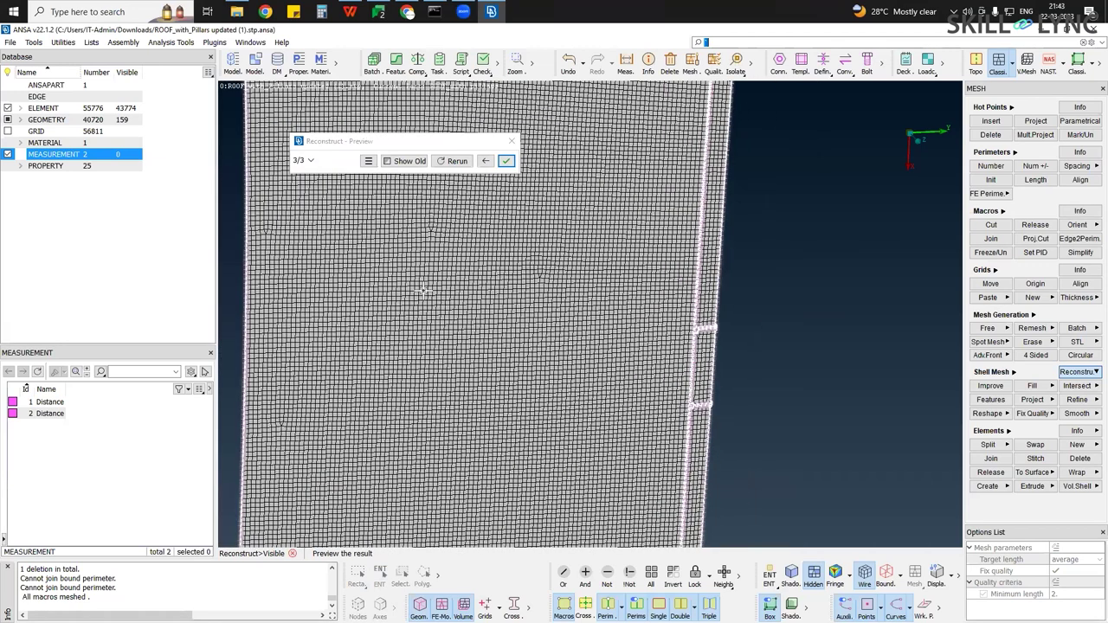
scroll(438, 252, "down", 1)
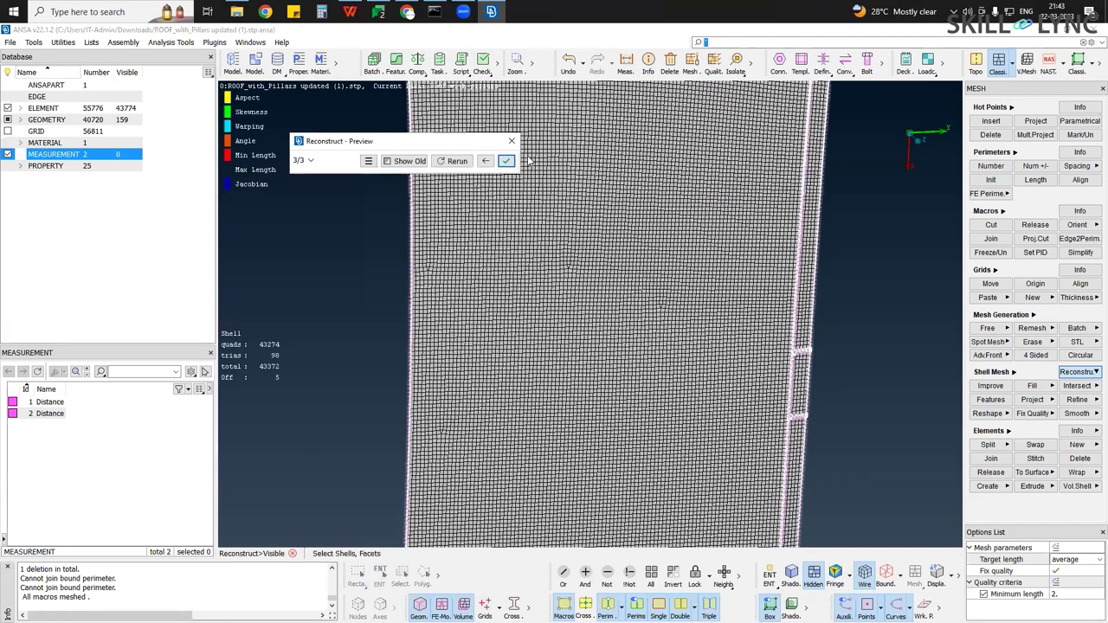
middle_click(802, 330)
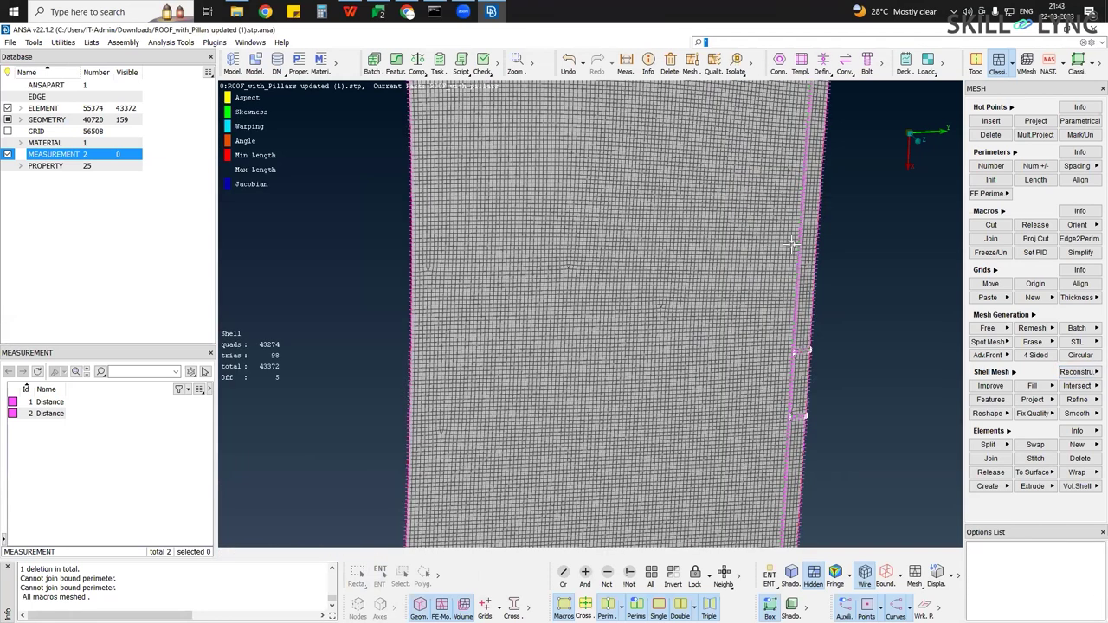
Examine the reconstructed mesh along the side flange, bead ends and the two small flange holes for failing elements
scroll(796, 364, "up", 5)
scroll(607, 342, "down", 1)
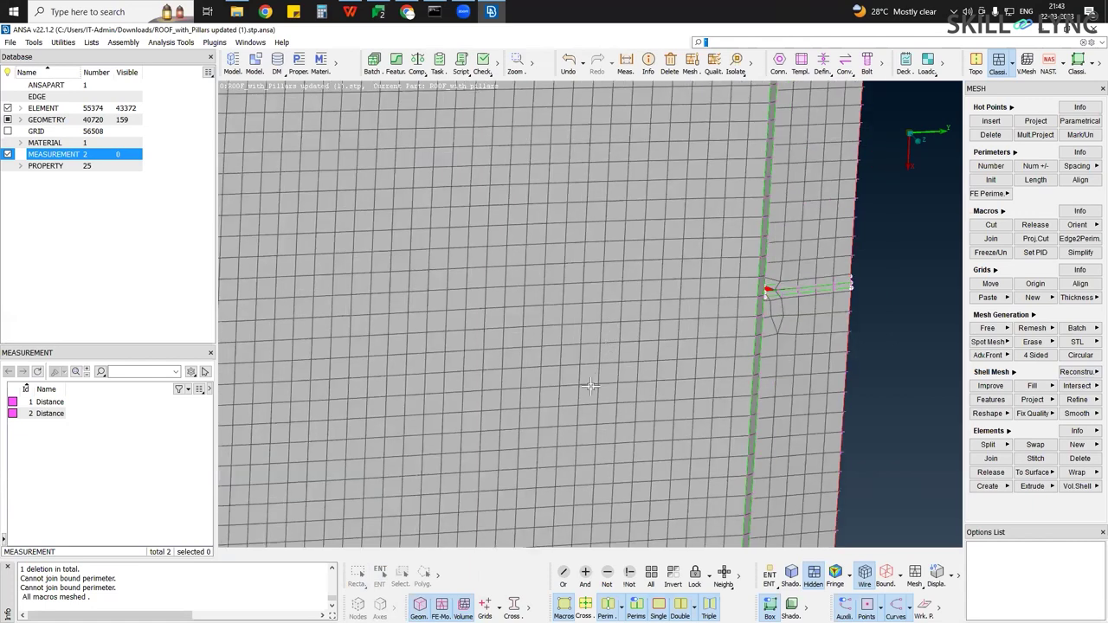
scroll(591, 304, "down", 1)
scroll(630, 415, "down", 5)
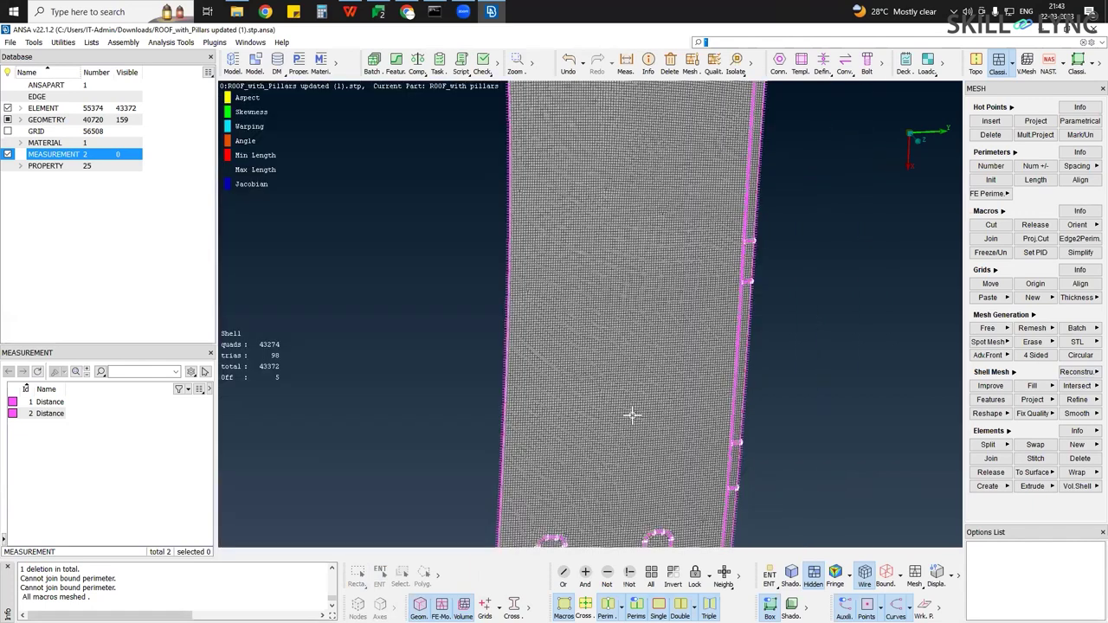
middle_click_drag(633, 309, 665, 346, "ctrl")
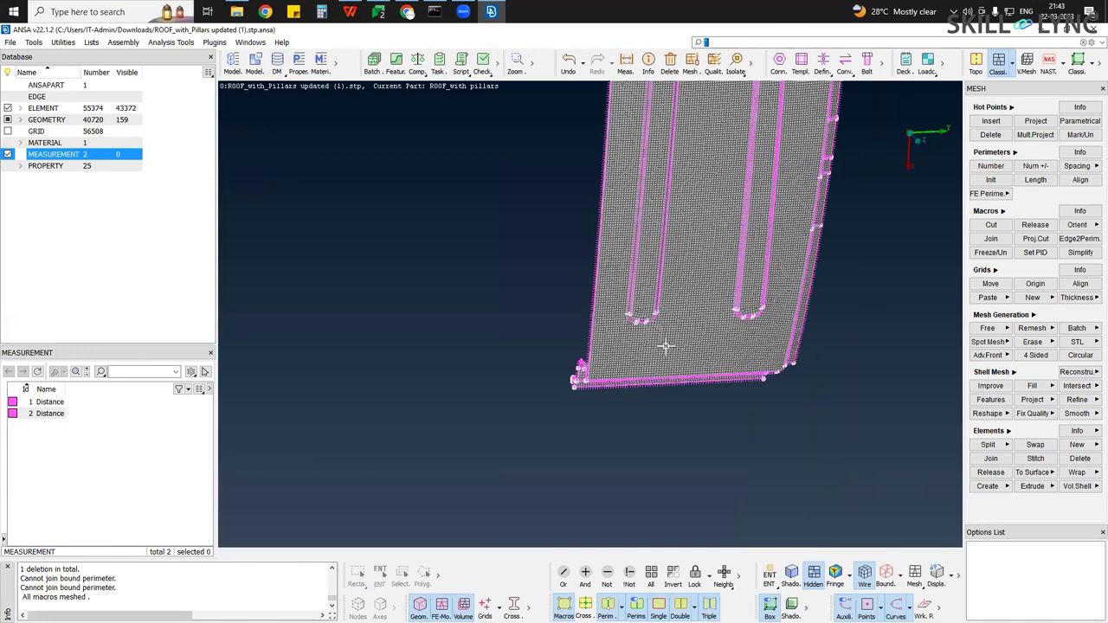
left_click_drag(663, 343, 615, 273, "ctrl")
scroll(621, 293, "up", 3)
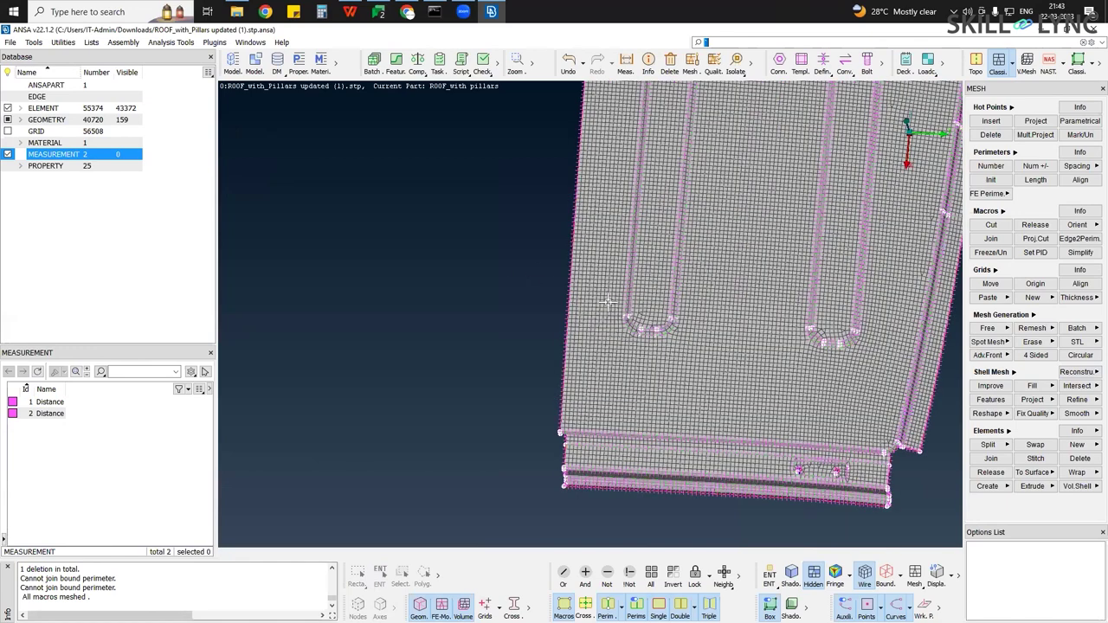
scroll(662, 344, "up", 1)
scroll(751, 377, "up", 3)
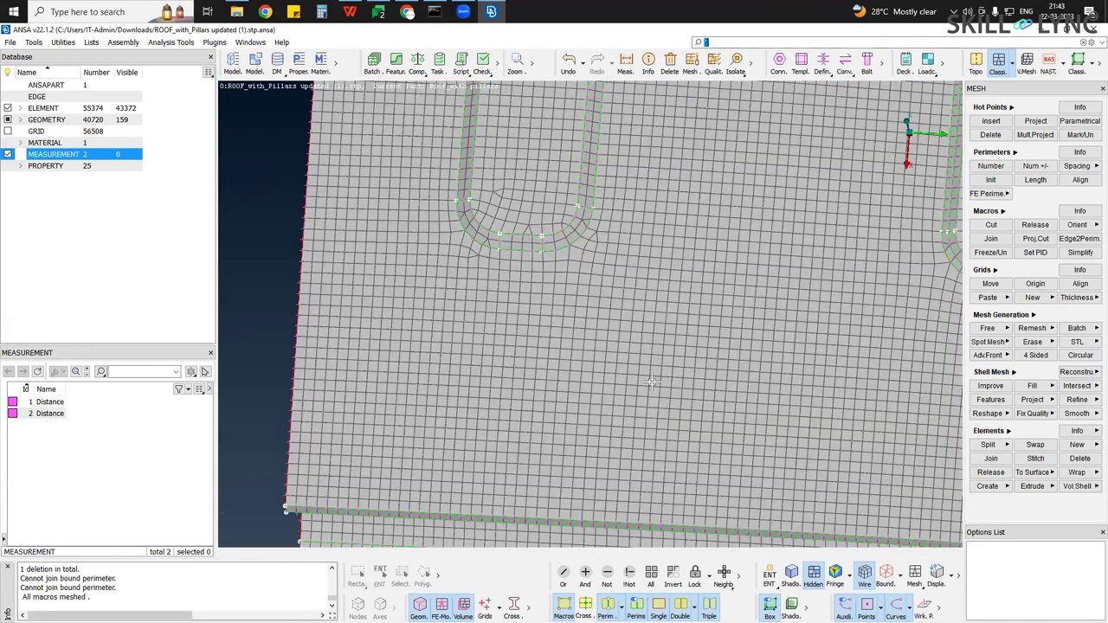
scroll(510, 364, "down", 3)
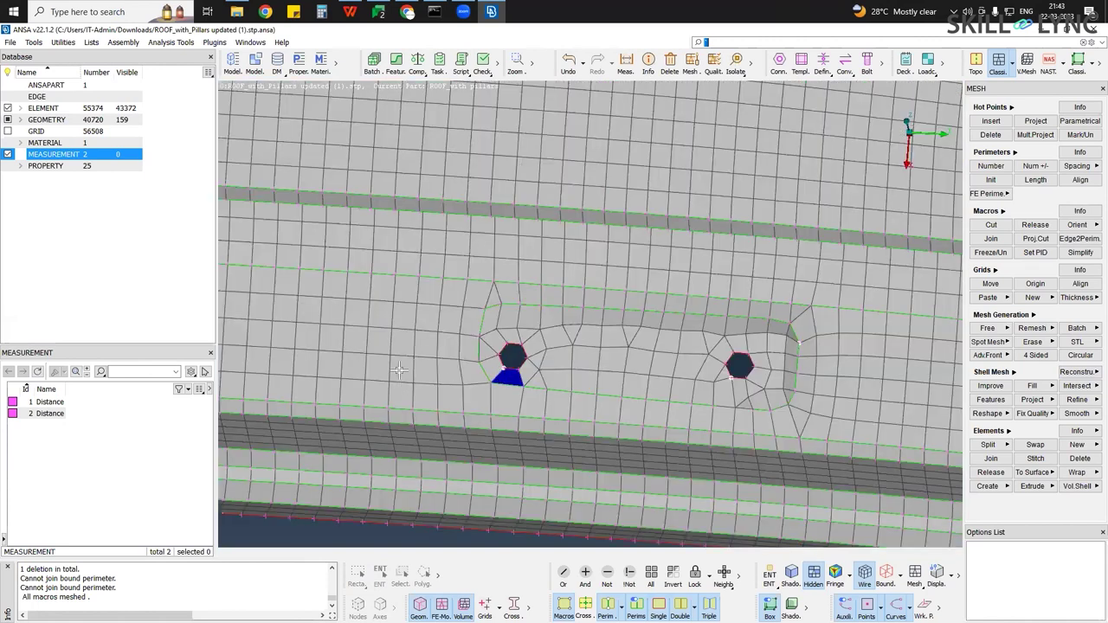
scroll(264, 359, "up", 2)
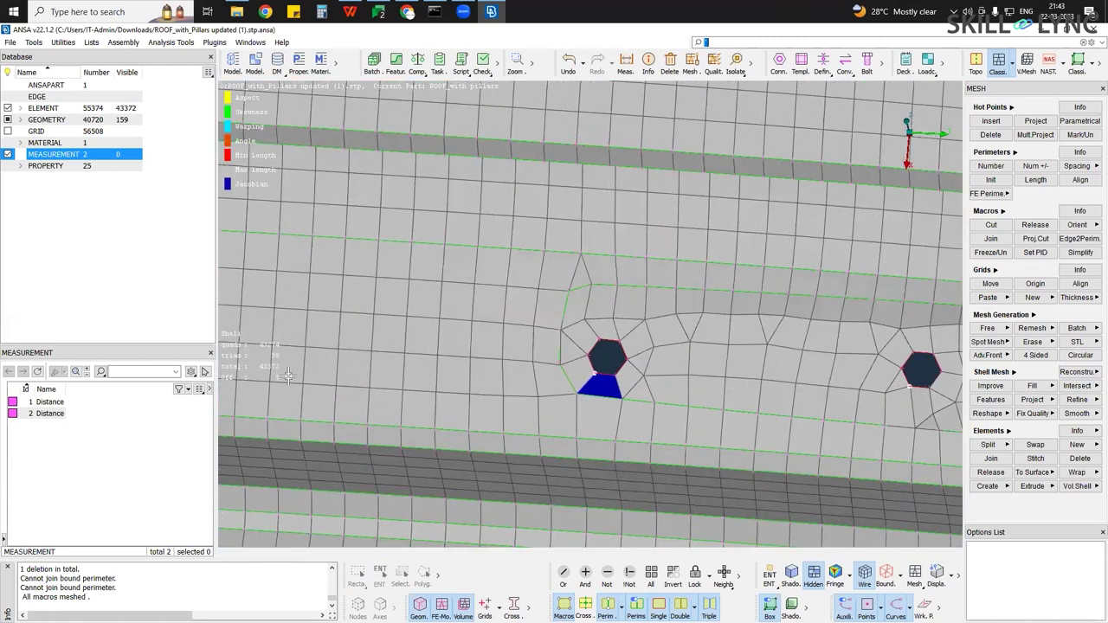
Reduce the node count on the perimeters of both small flange holes to 4 with Num +/-
left_click(1035, 166)
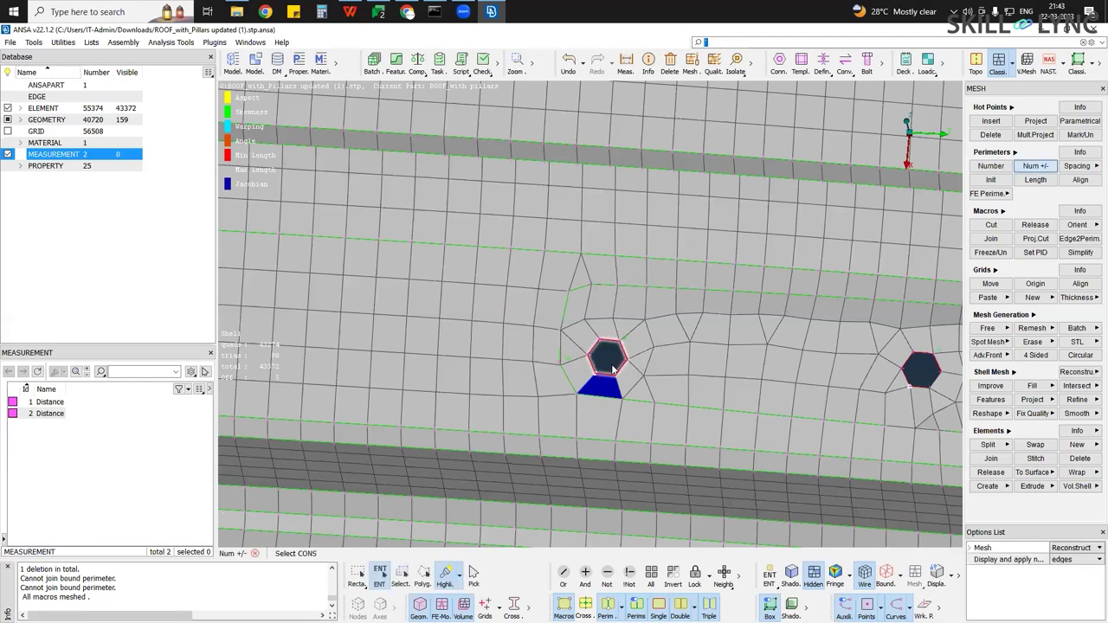
right_click(611, 364)
right_click(613, 364)
scroll(615, 365, "up", 3)
scroll(610, 361, "down", 2)
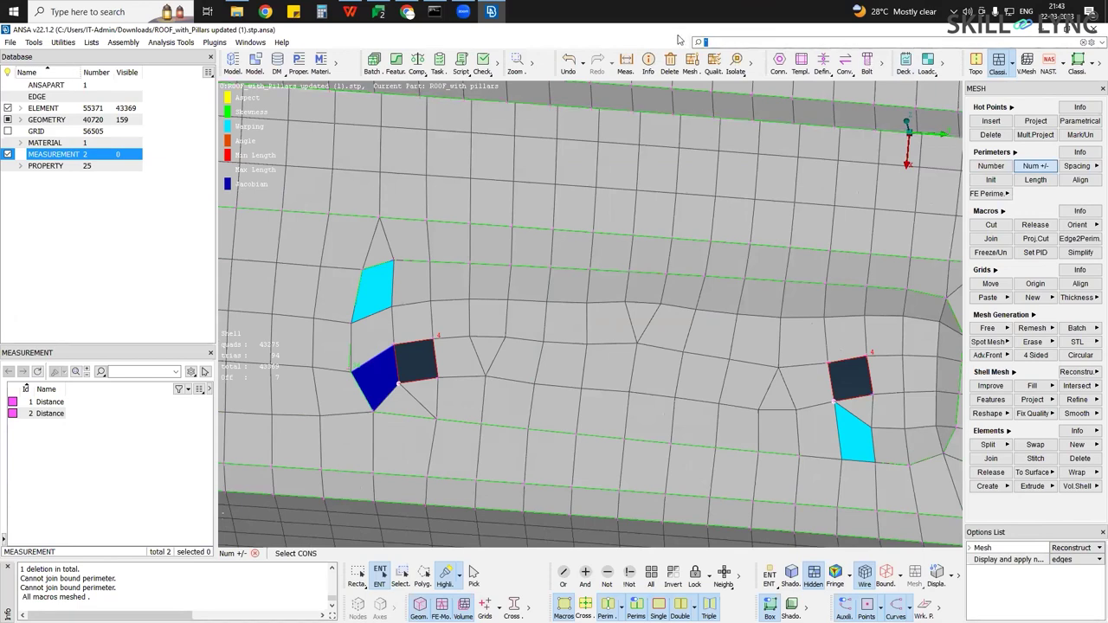
Find the Perimeters Slide function and try to slide a perimeter node of the left small hole
type("slide")
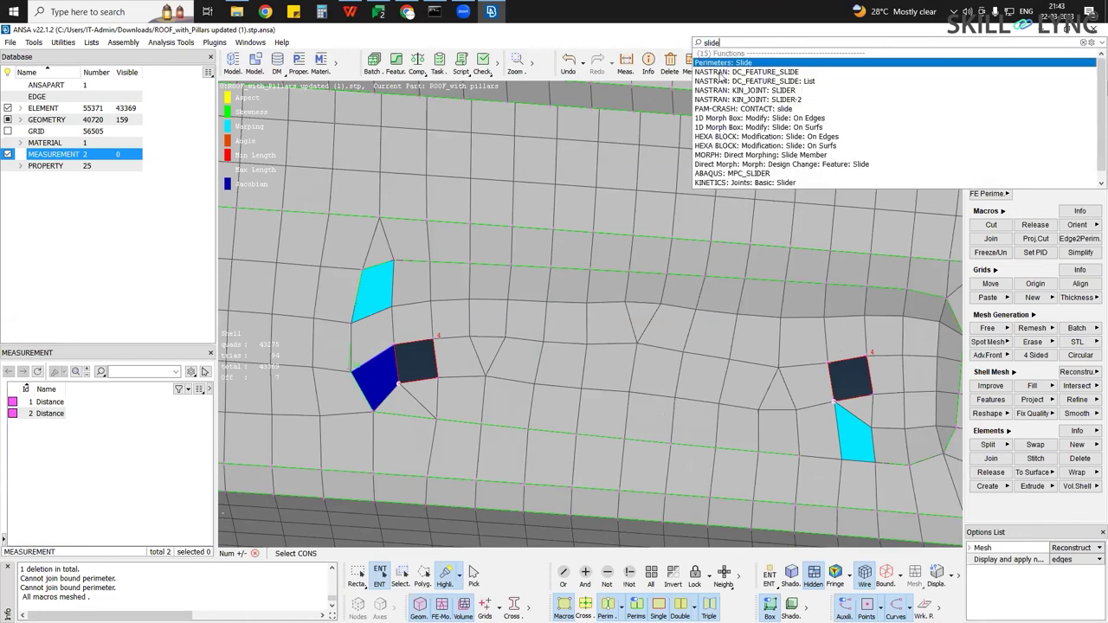
key("Return")
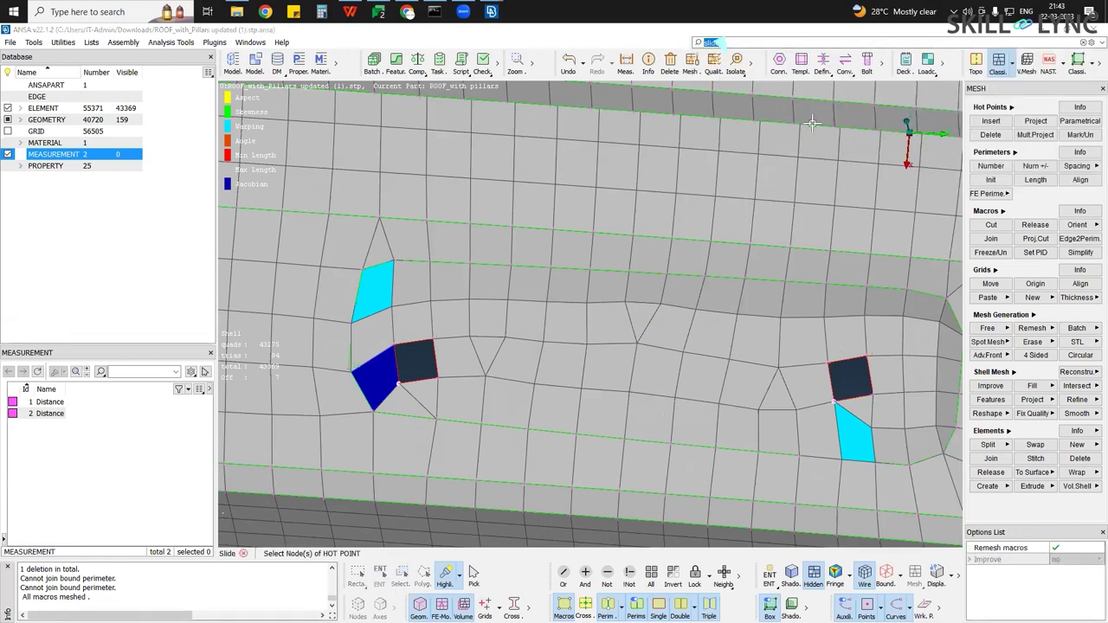
left_click(1003, 154)
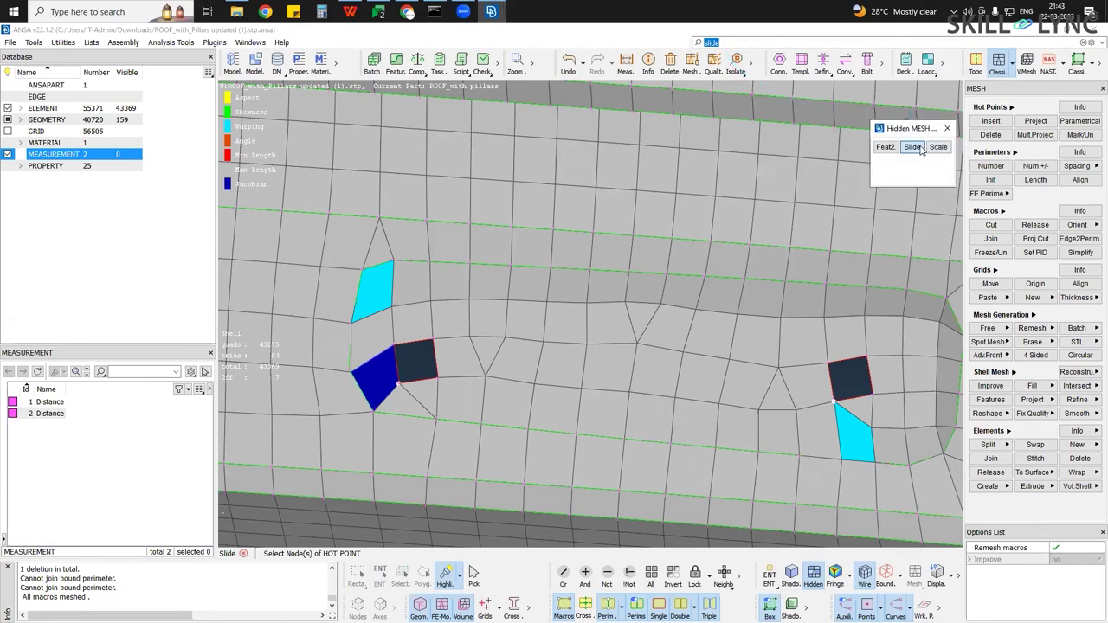
left_click(949, 131)
left_click(434, 351)
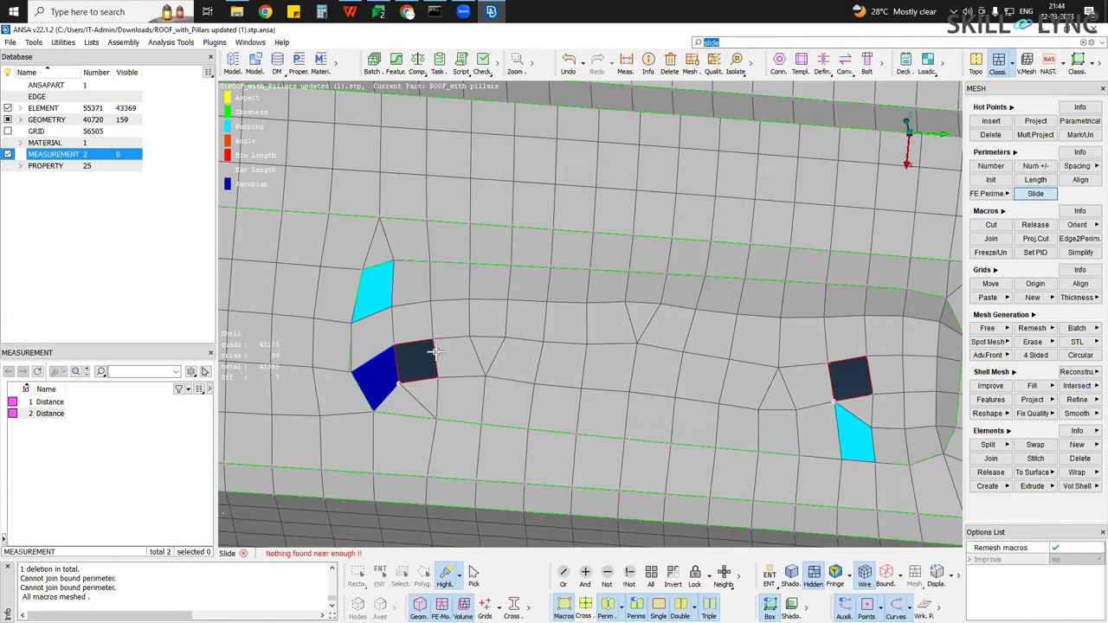
Try to delete the left small hole's hot point and to slide the right small hole's hot point along its perimeter
left_click(991, 135)
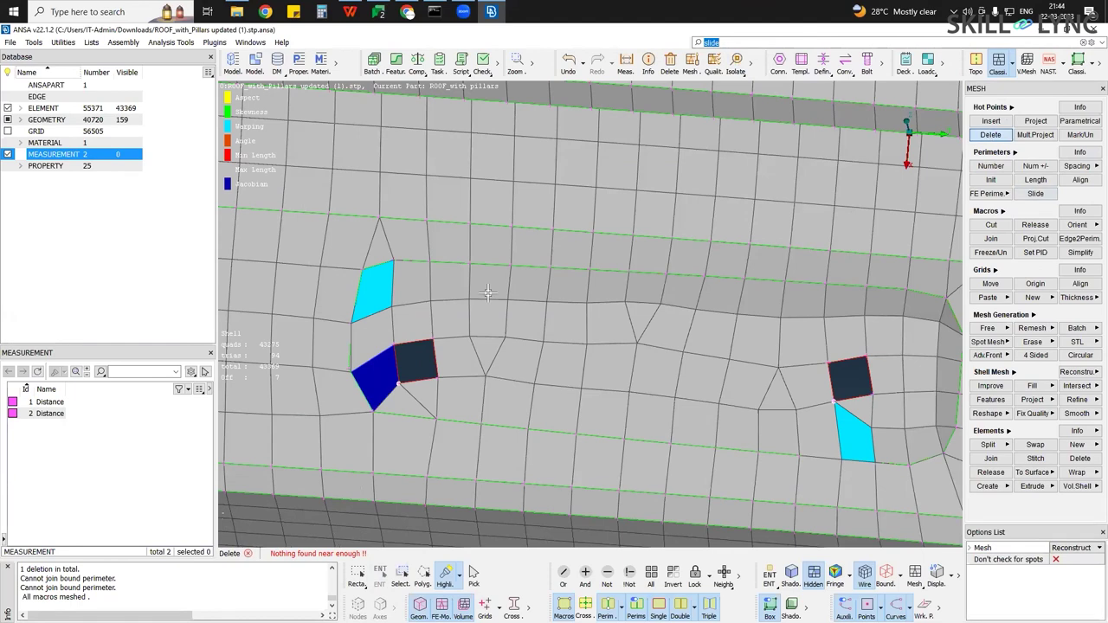
left_click_drag(384, 372, 473, 404)
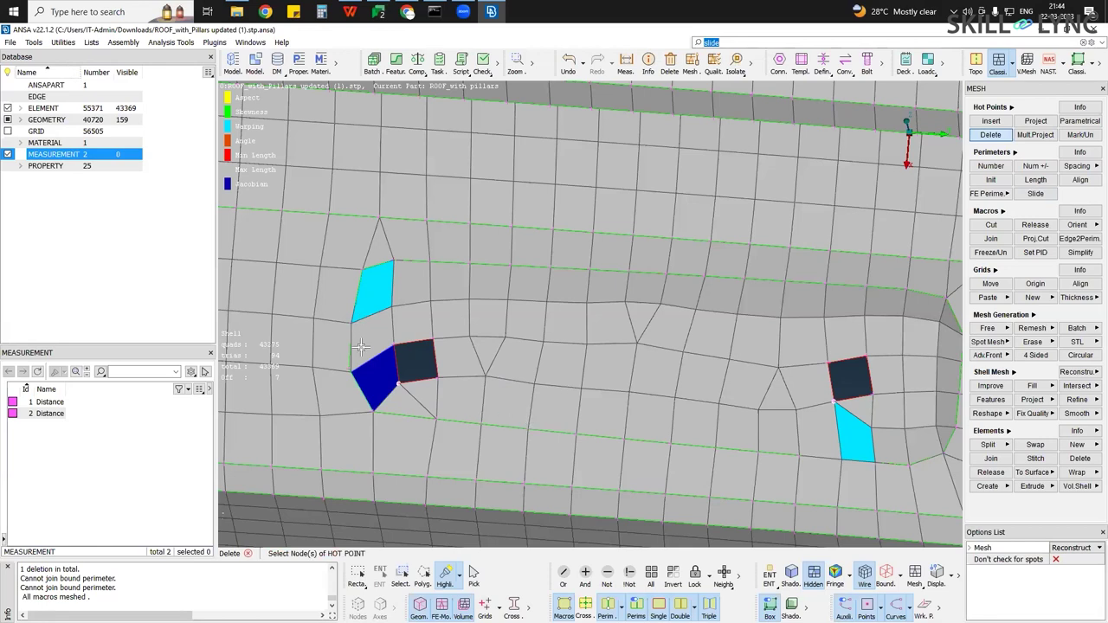
left_click(1036, 194)
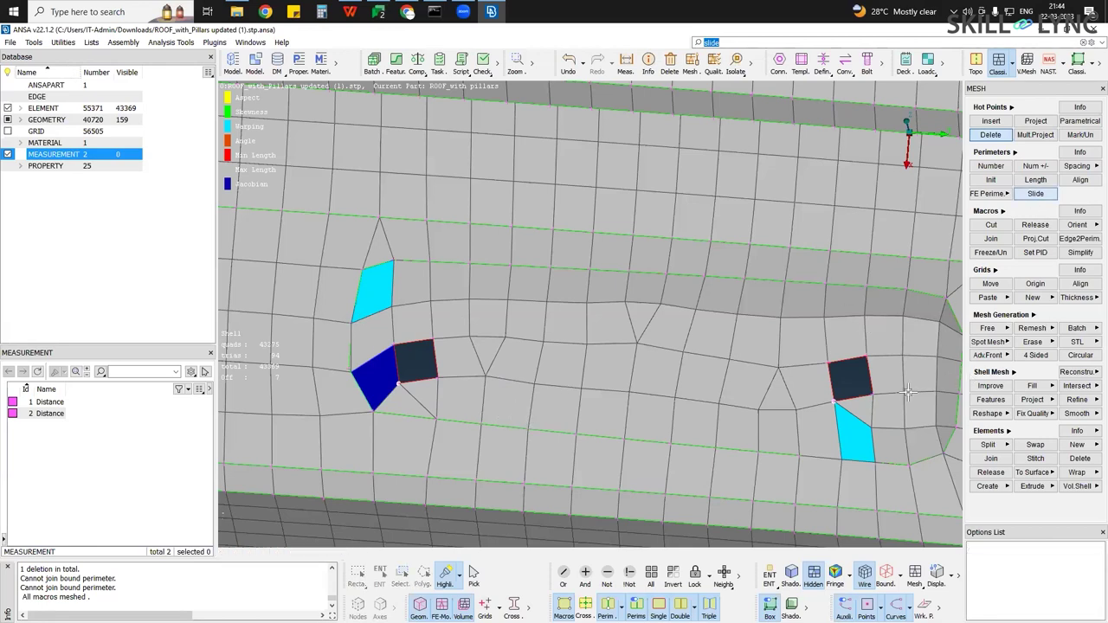
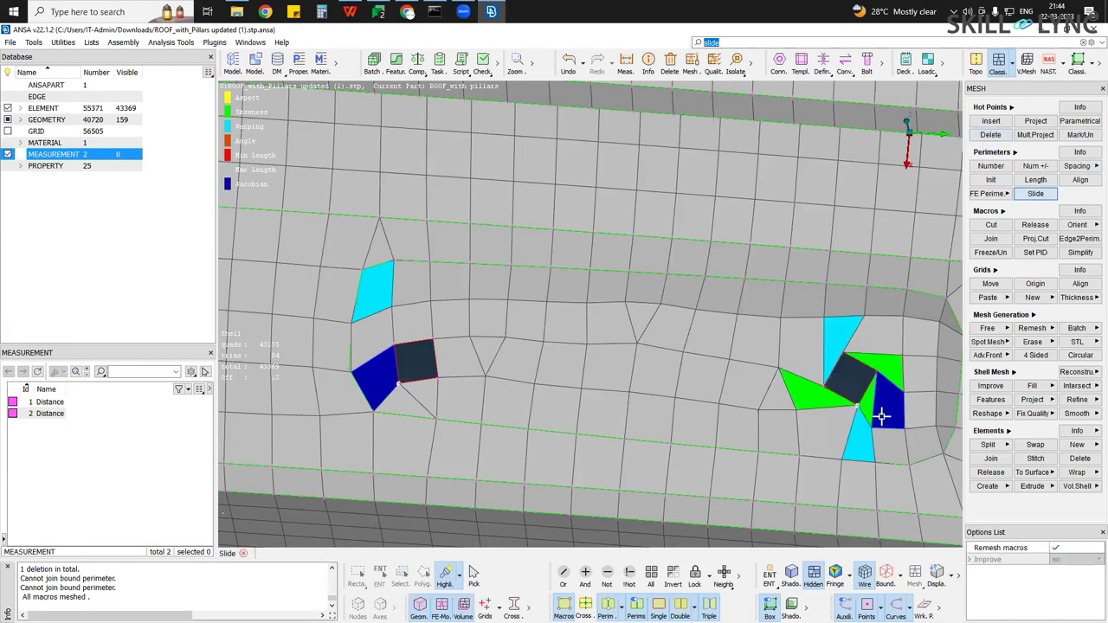
Try to delete the hot points on the perimeters of the two small flange holes
left_click(832, 401)
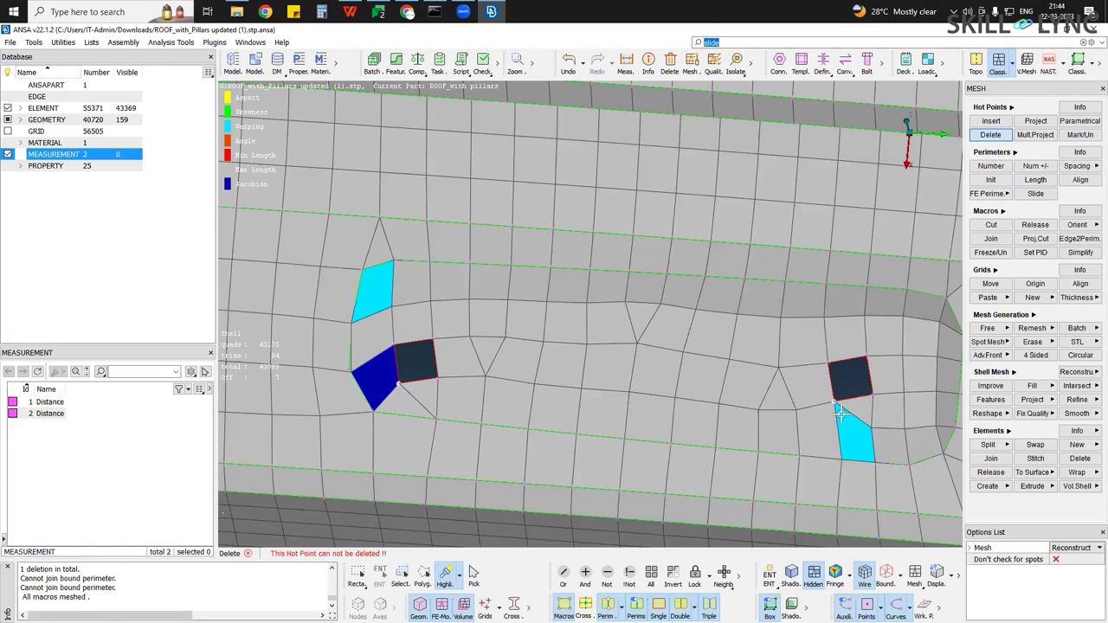
scroll(834, 409, "up", 6)
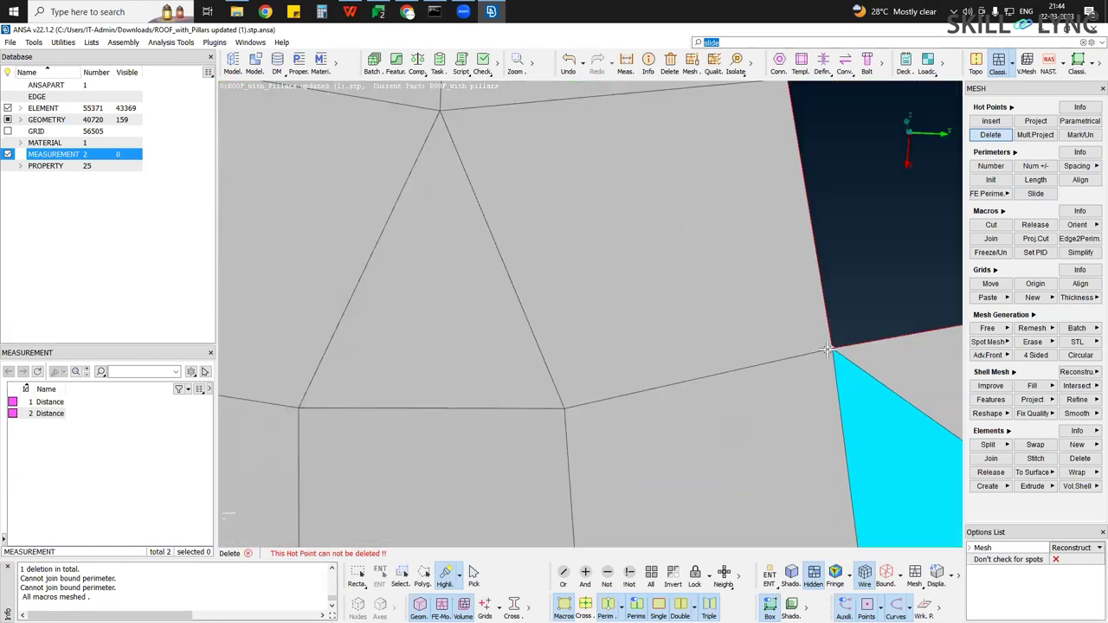
left_click(980, 136)
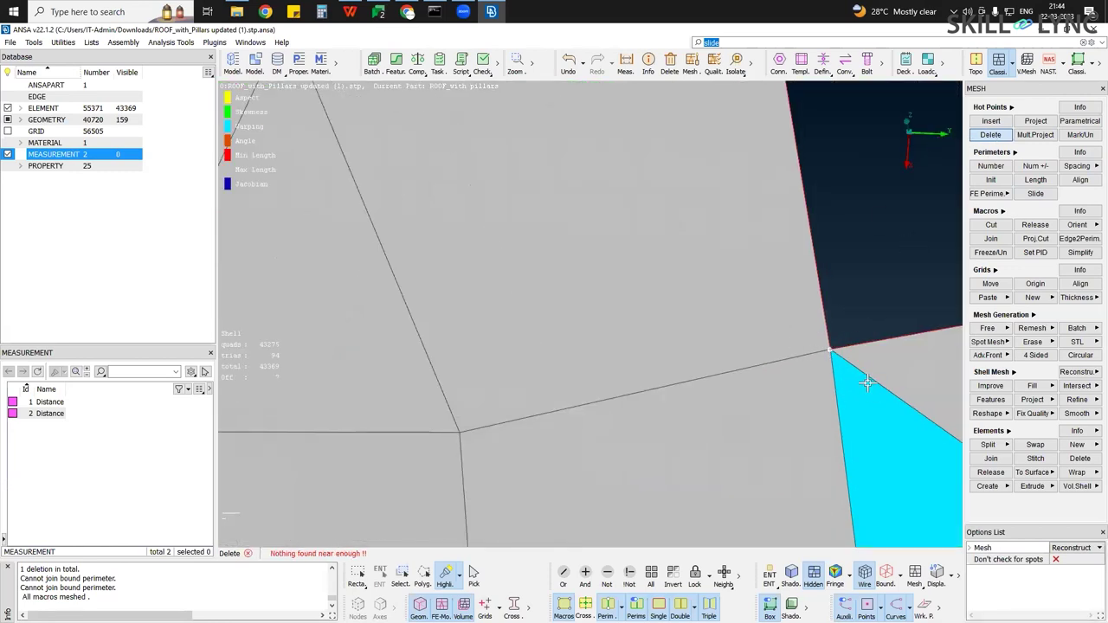
scroll(842, 389, "down", 2)
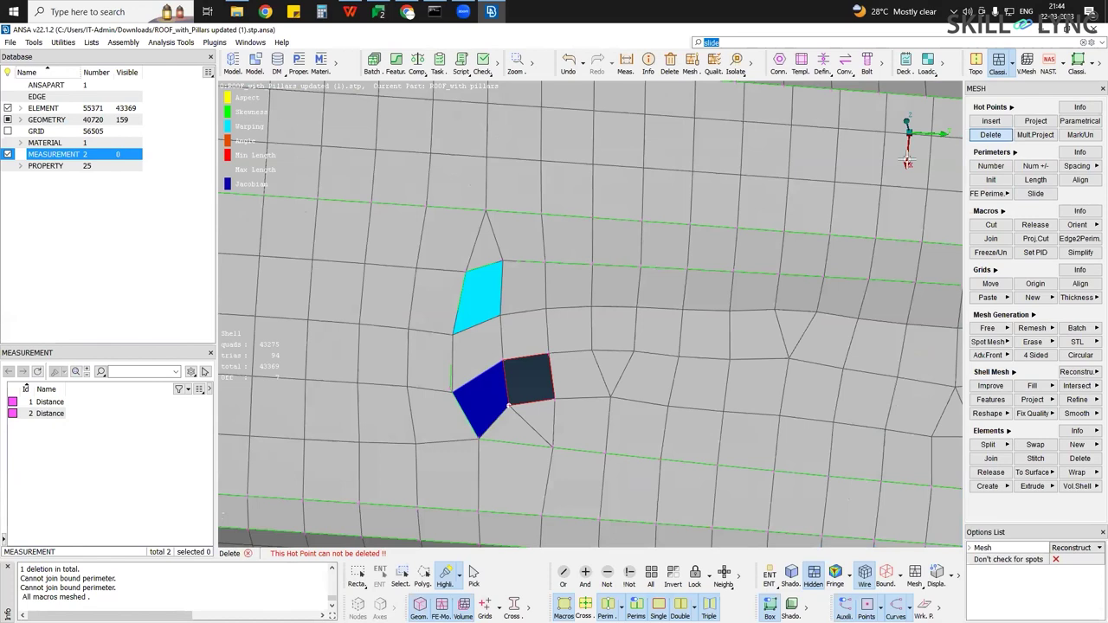
Unmark the spots around the right small flange hole with Hot Points Mark/Un
left_click(1077, 135)
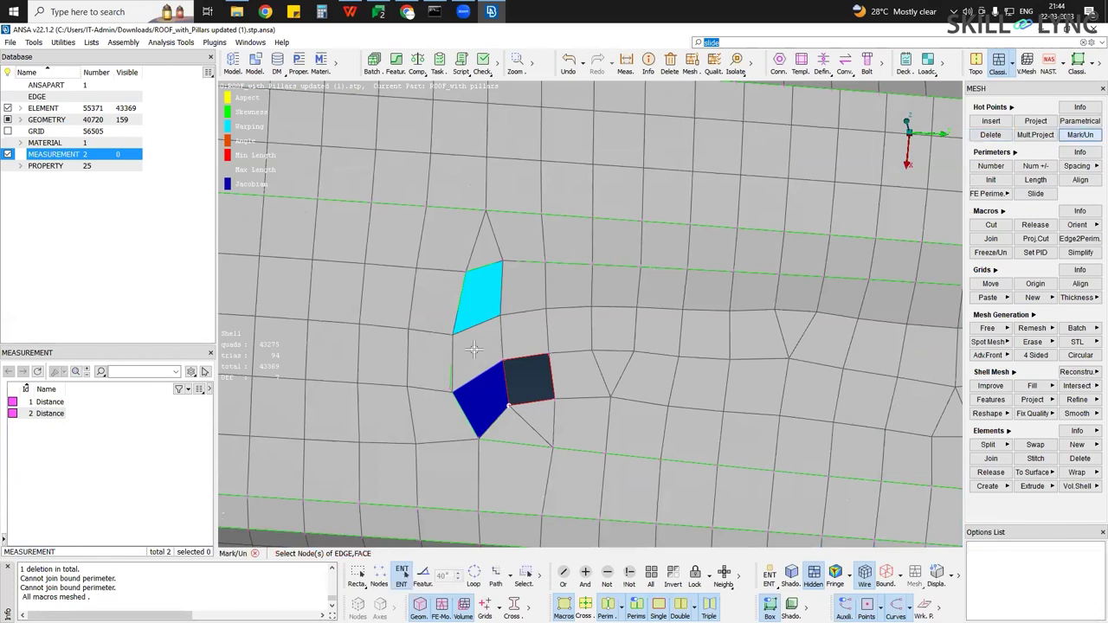
left_click(787, 373)
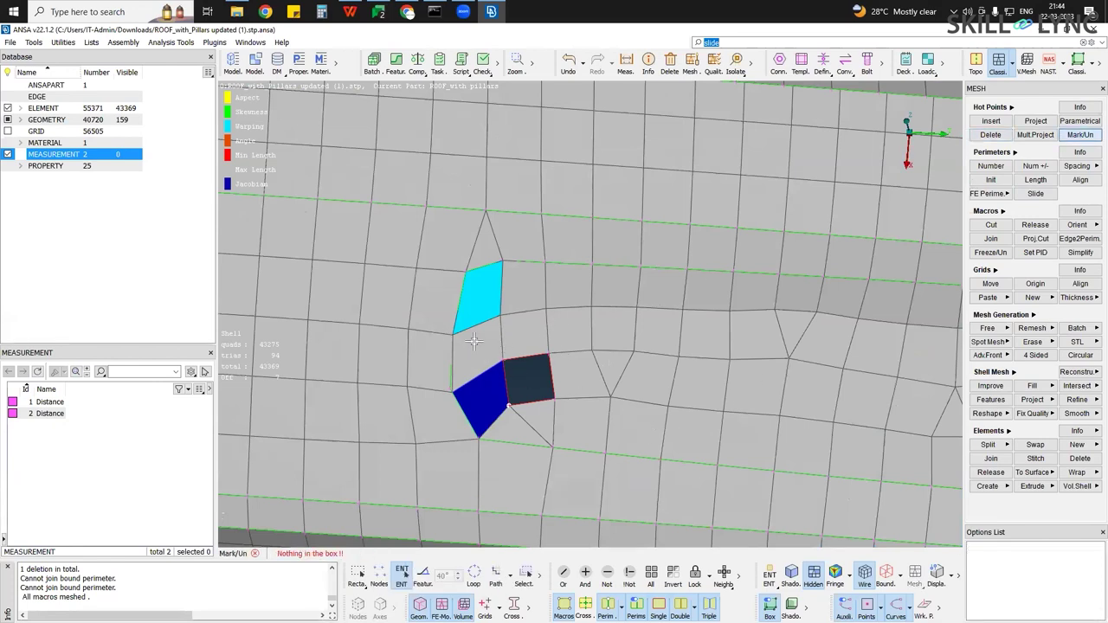
middle_click_drag(579, 355, 475, 347, "ctrl")
middle_click_drag(772, 398, 563, 372, "ctrl")
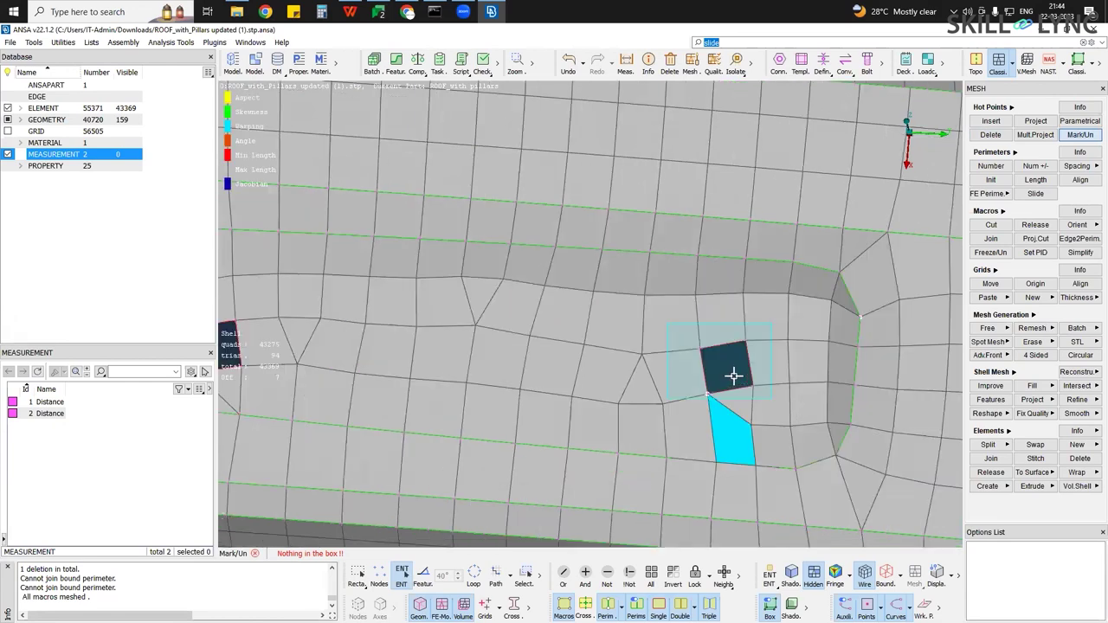
left_click_drag(692, 360, 788, 385)
middle_click_drag(269, 309, 363, 333, "ctrl")
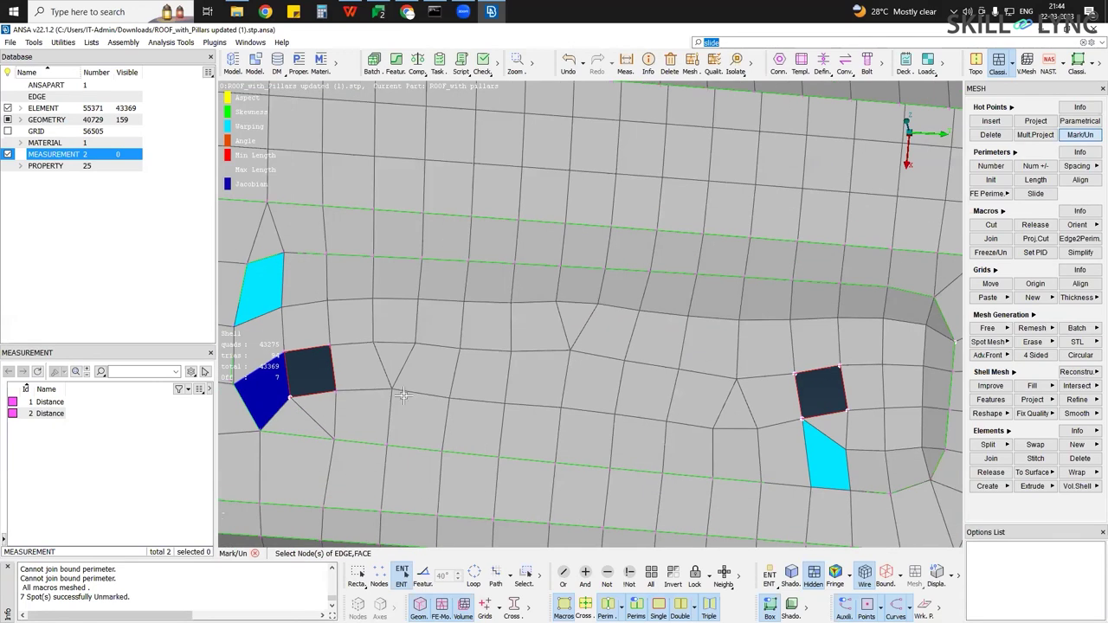
Unmark the spots around the left small flange hole as well
key("F1")
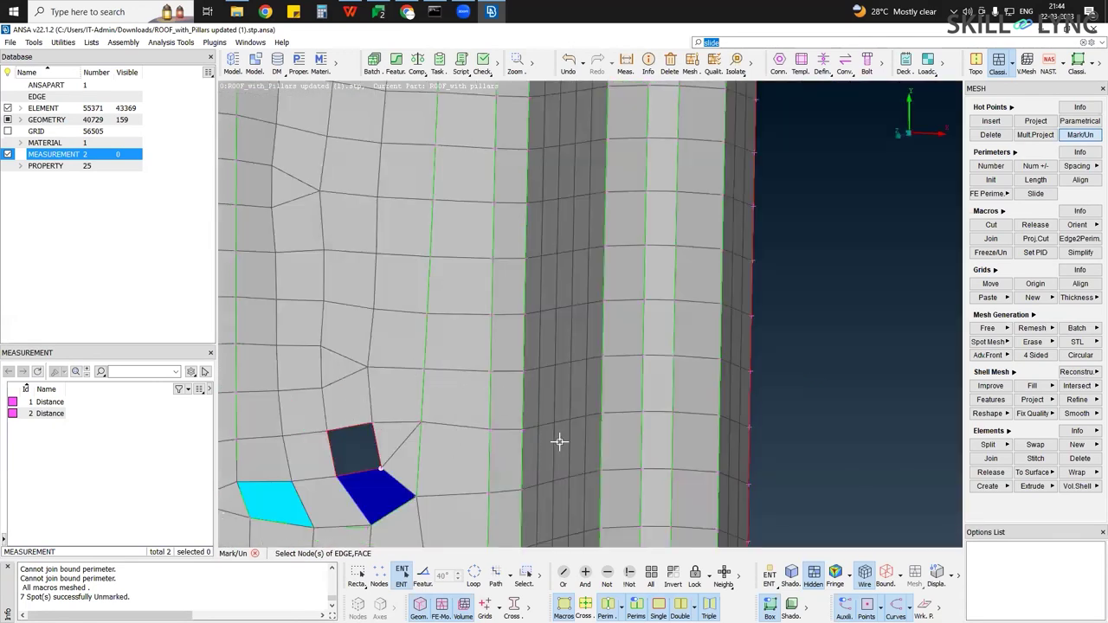
key("F8")
left_click_drag(521, 418, 422, 354)
right_click_drag(535, 428, 420, 354)
scroll(476, 369, "up", 3)
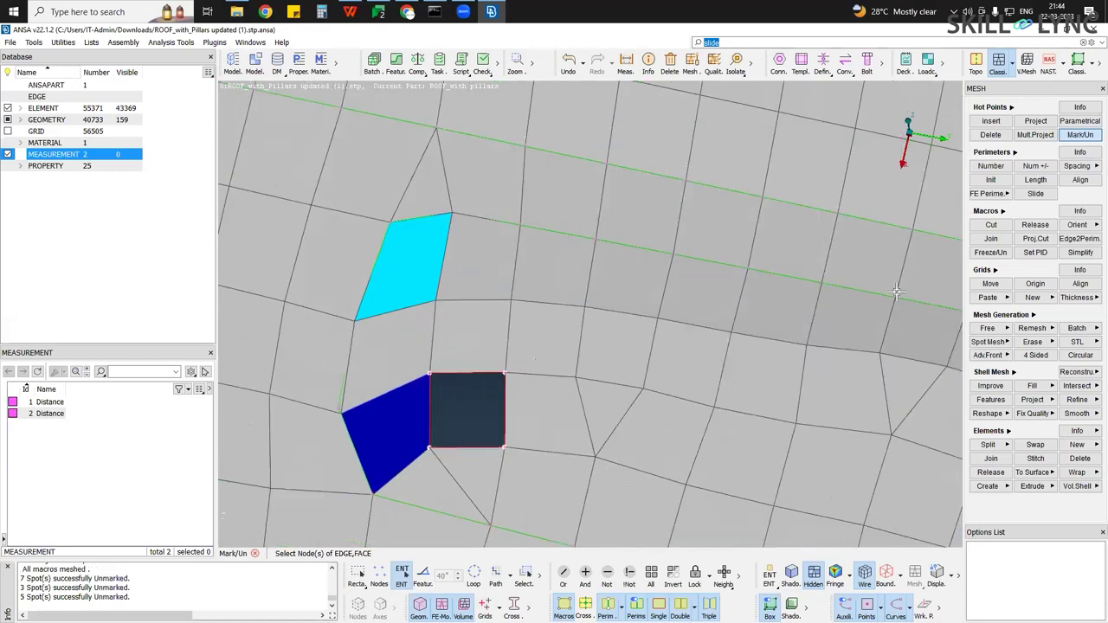
Slide the perimeter nodes of the left and right small holes along their edges to remesh the surrounding macros
left_click(1034, 201)
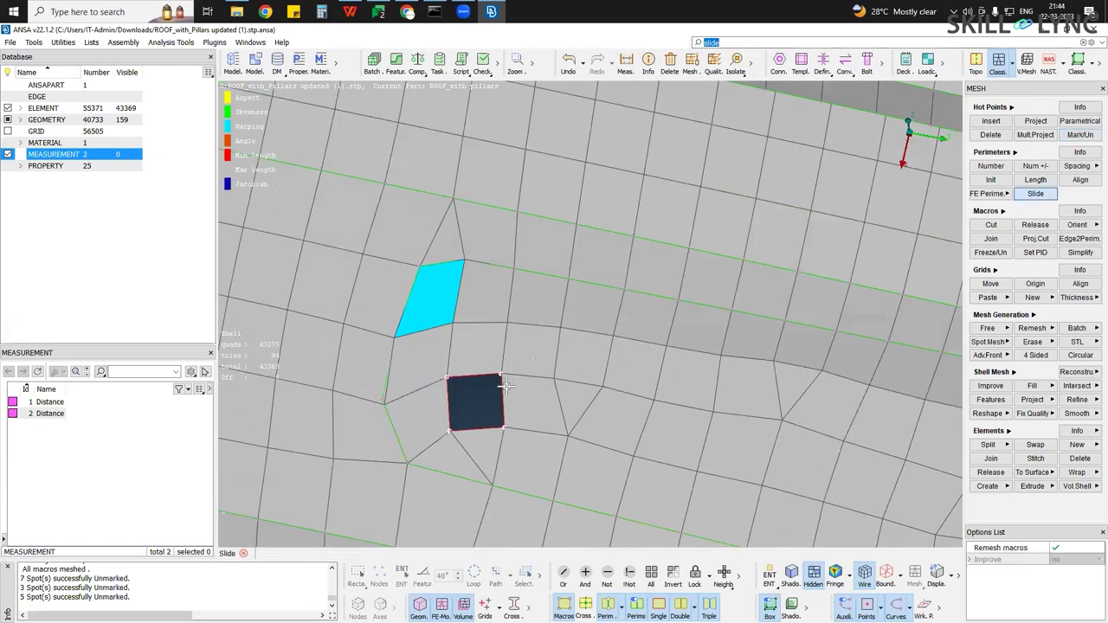
left_click_drag(516, 377, 517, 376)
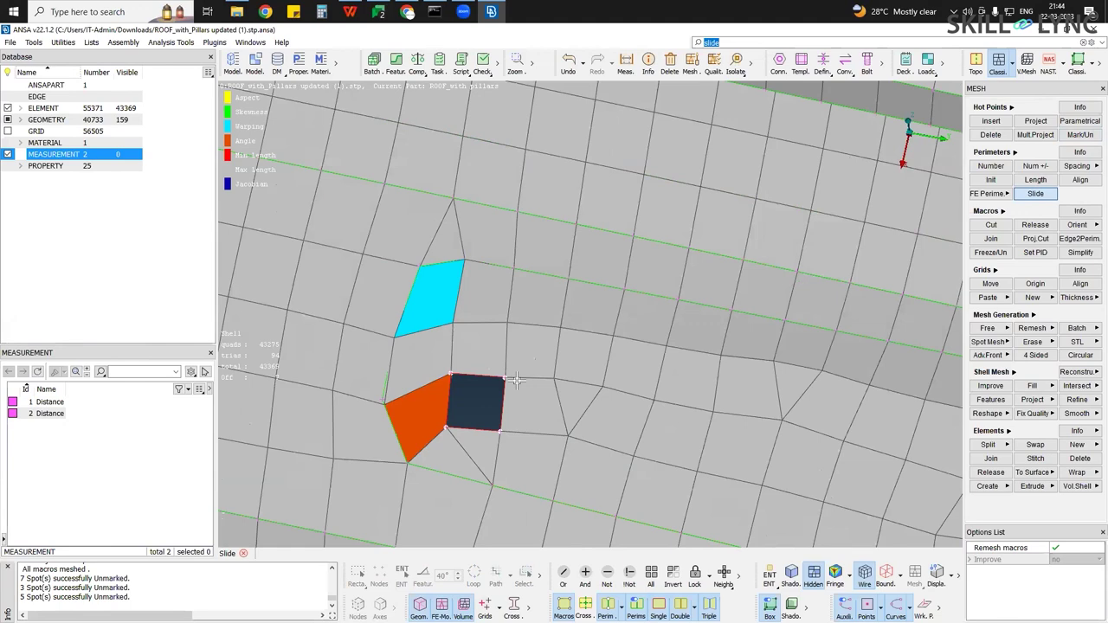
left_click_drag(452, 431, 525, 390)
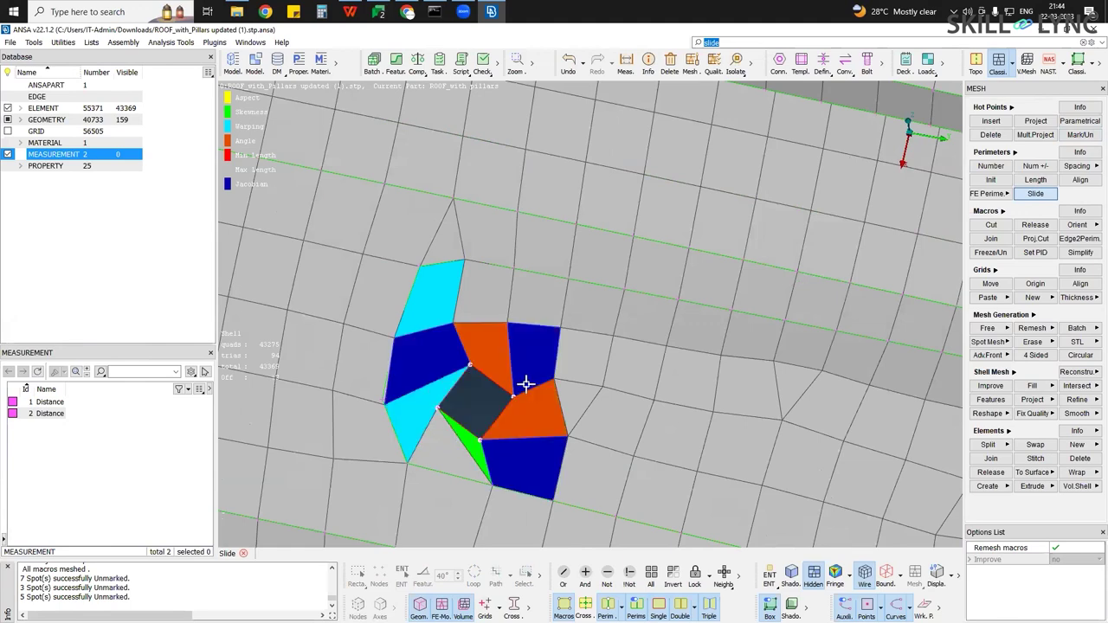
scroll(525, 384, "up", 2)
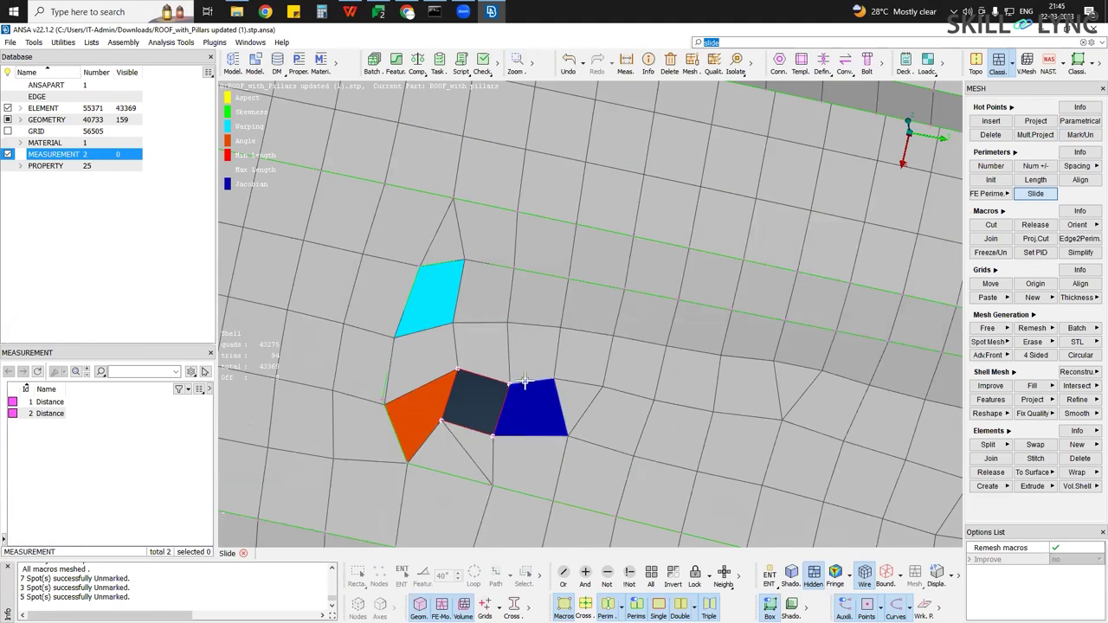
scroll(525, 381, "up", 1)
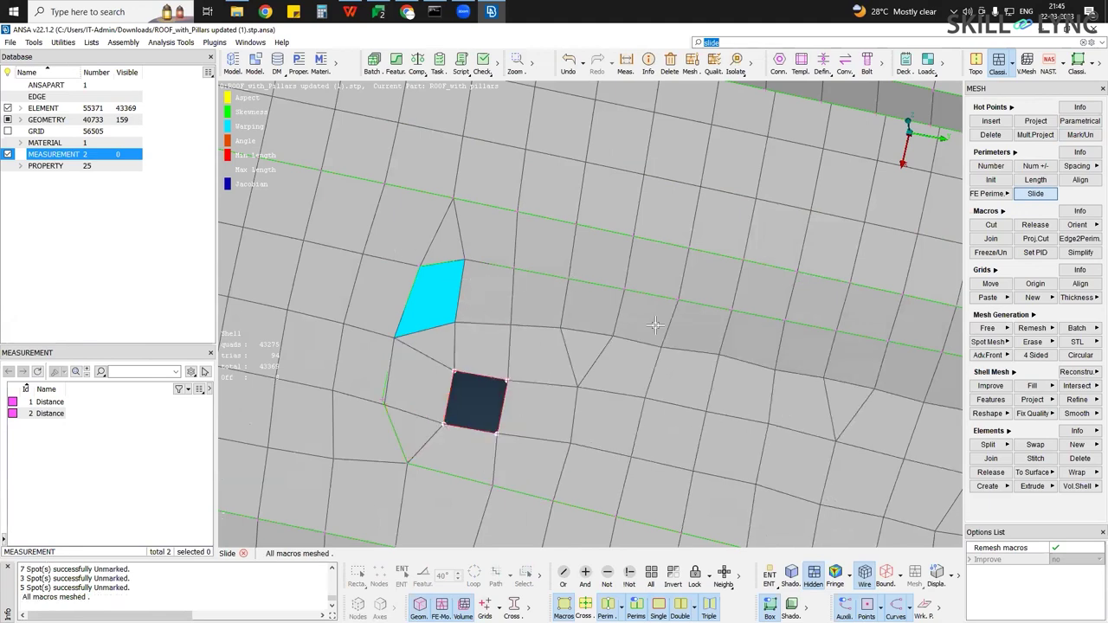
middle_click_drag(952, 447, 720, 395, "ctrl")
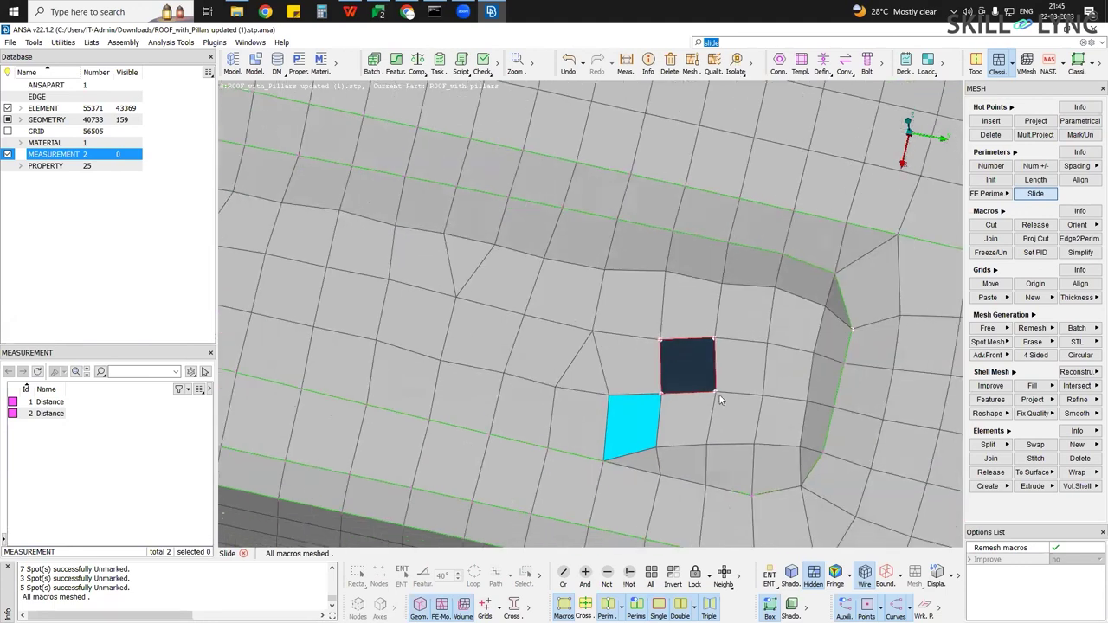
left_click_drag(712, 397, 715, 398)
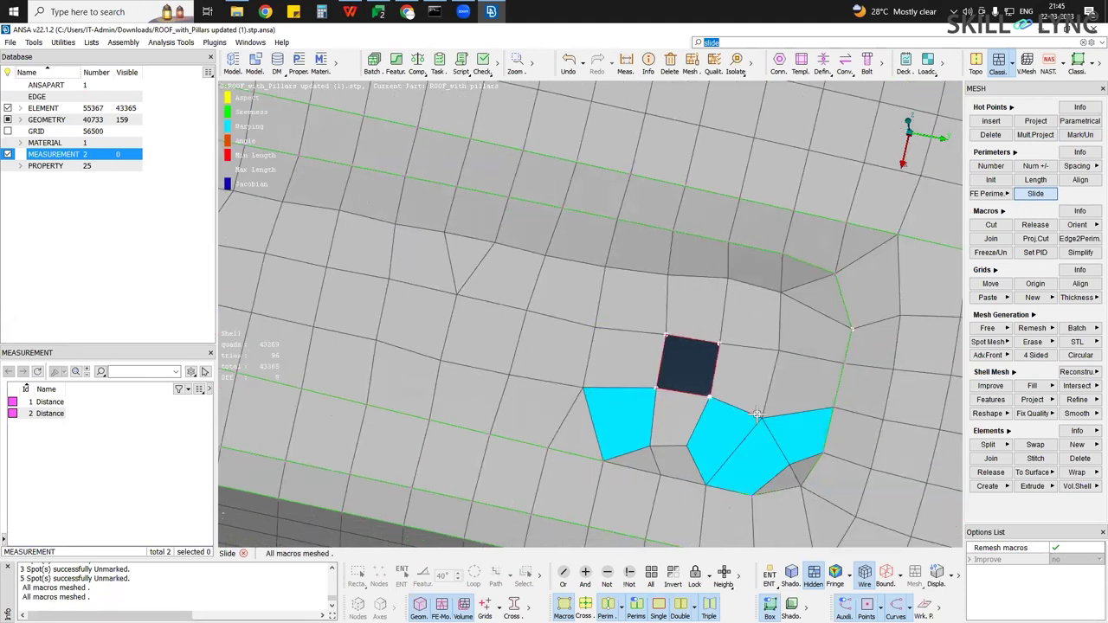
Examine the mesh across the roof panel, its embossed ribs and side flanges for remaining failing elements
scroll(741, 450, "down", 4)
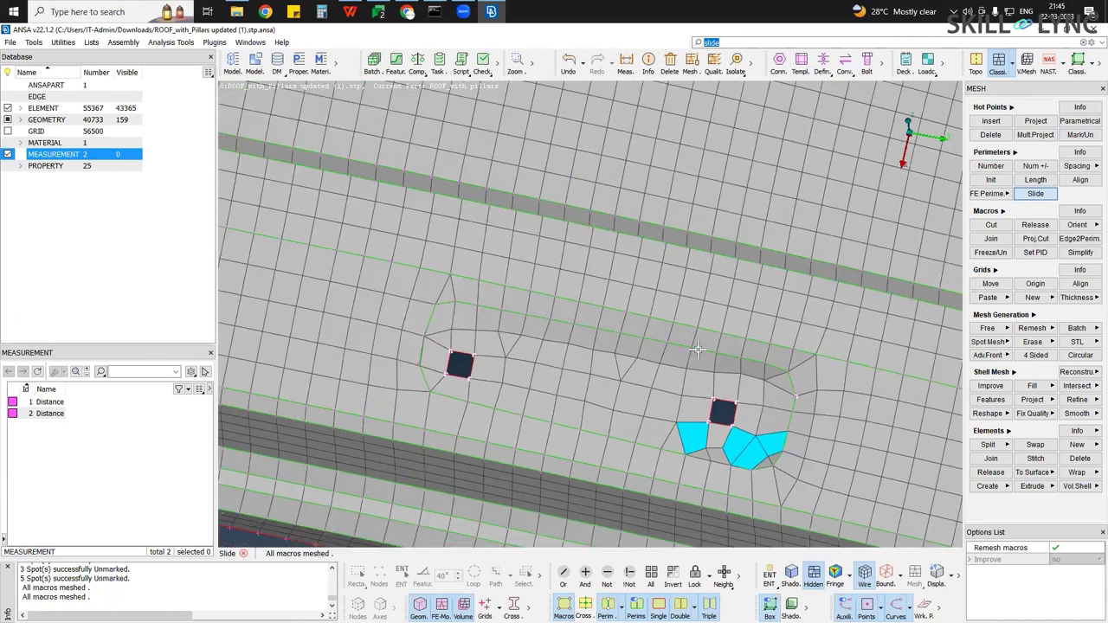
middle_click_drag(497, 296, 519, 295, "ctrl")
middle_click_drag(420, 407, 509, 342, "ctrl")
middle_click_drag(483, 417, 511, 378, "ctrl")
scroll(529, 319, "down", 1)
scroll(474, 495, "down", 1)
middle_click_drag(681, 331, 824, 390, "ctrl")
middle_click_drag(718, 276, 821, 302, "ctrl")
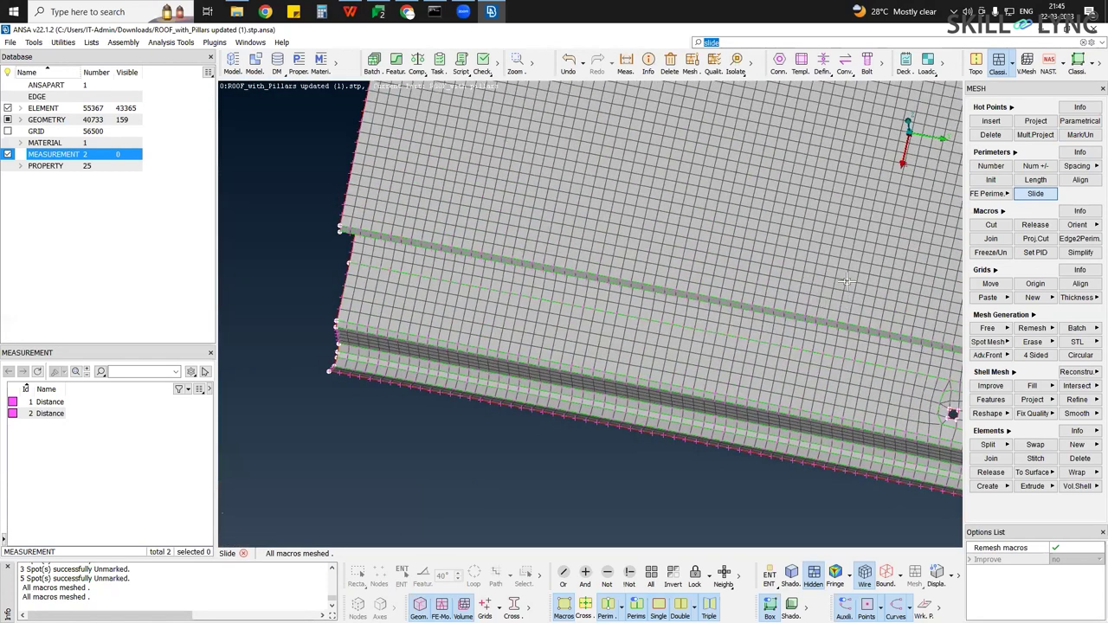
middle_click_drag(792, 354, 796, 356, "ctrl")
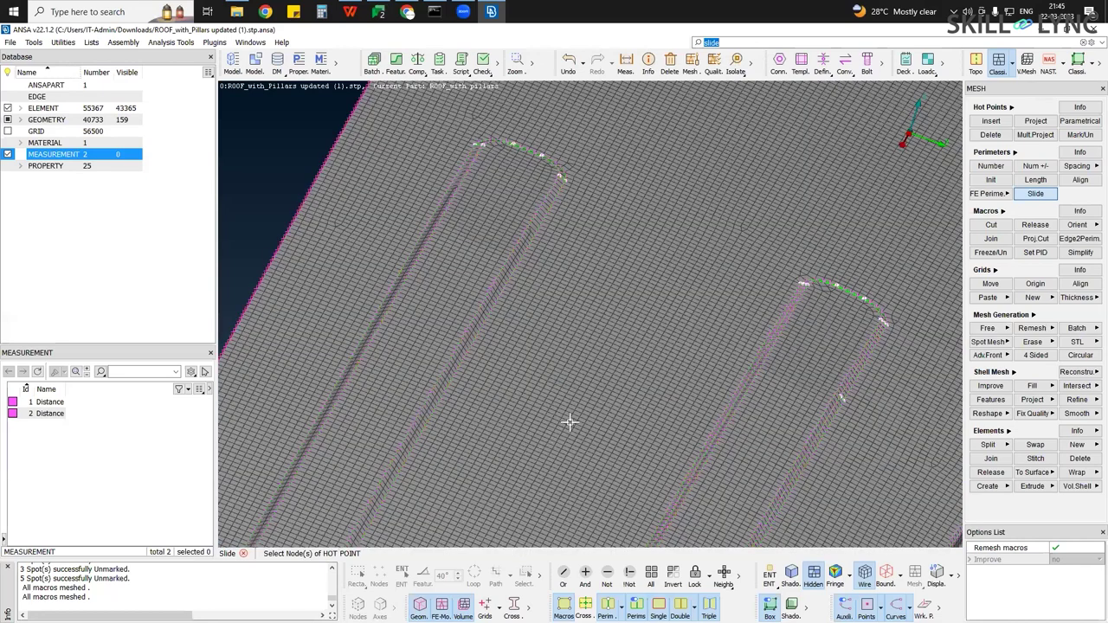
left_click_drag(709, 325, 658, 394, "ctrl")
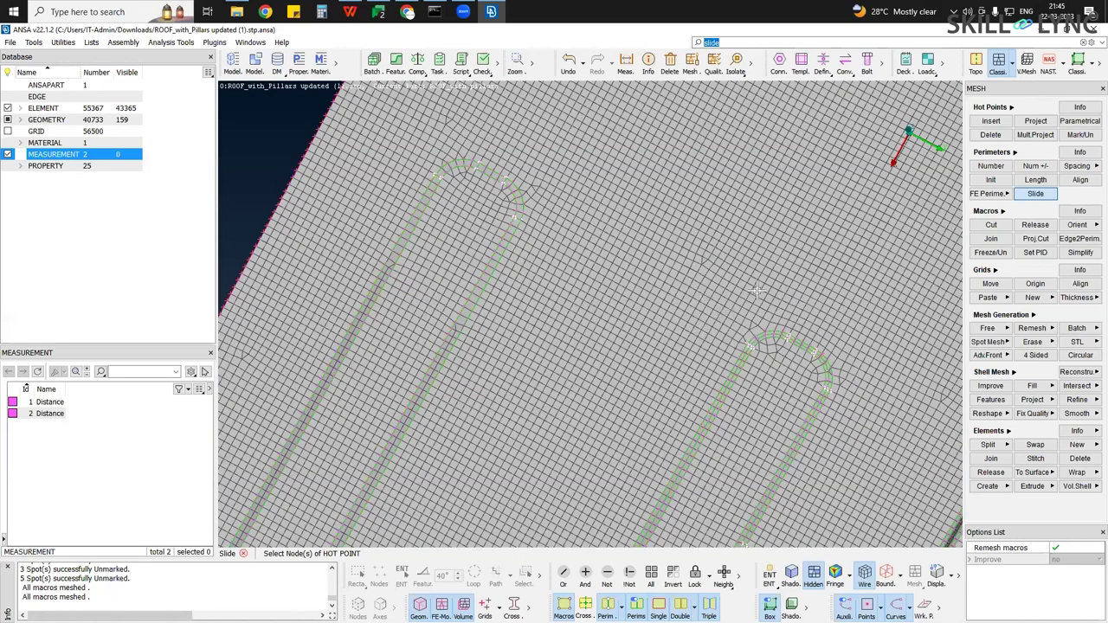
middle_click_drag(760, 289, 683, 359, "ctrl")
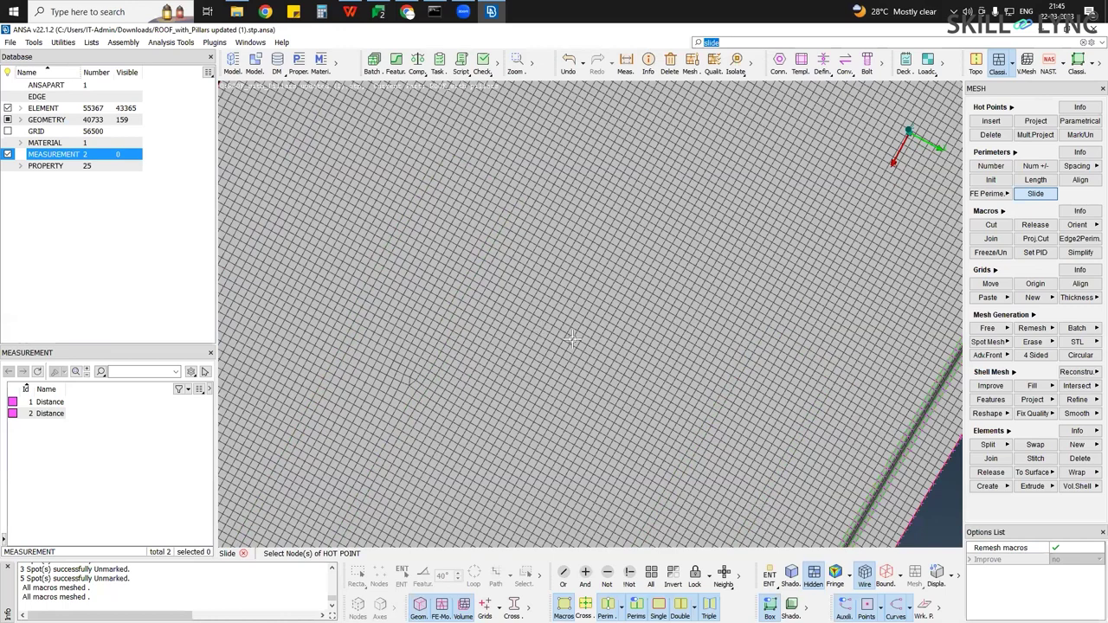
scroll(490, 259, "down", 4)
left_click_drag(510, 340, 463, 372, "ctrl")
scroll(470, 241, "up", 5)
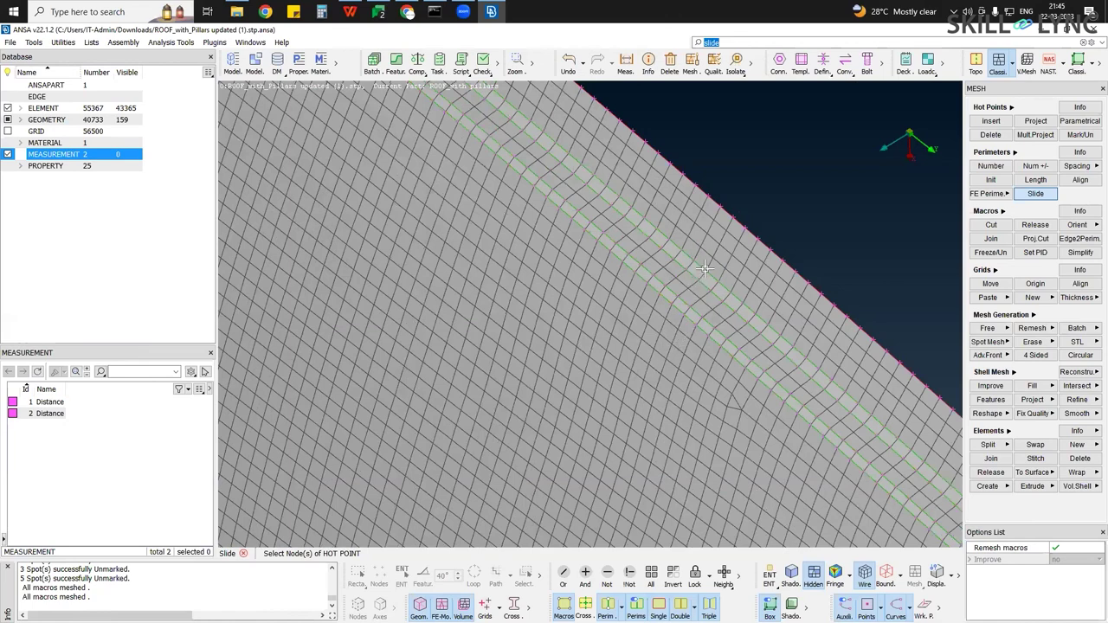
Try to reconstruct the shells in the area around both small holes and check the preview's display options
scroll(635, 453, "down", 6)
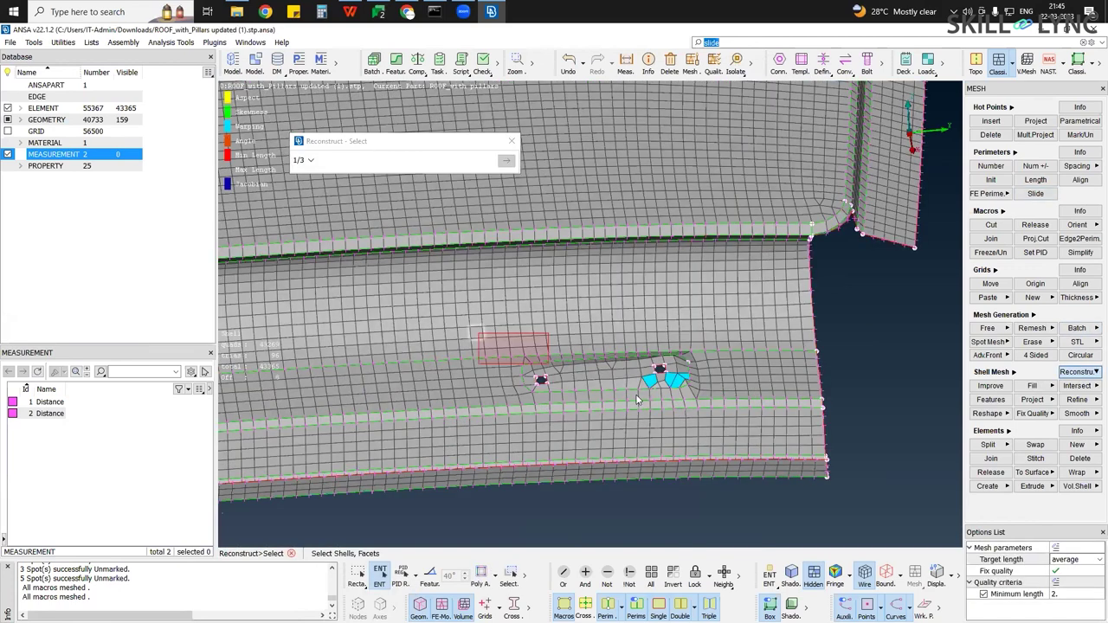
left_click(508, 161)
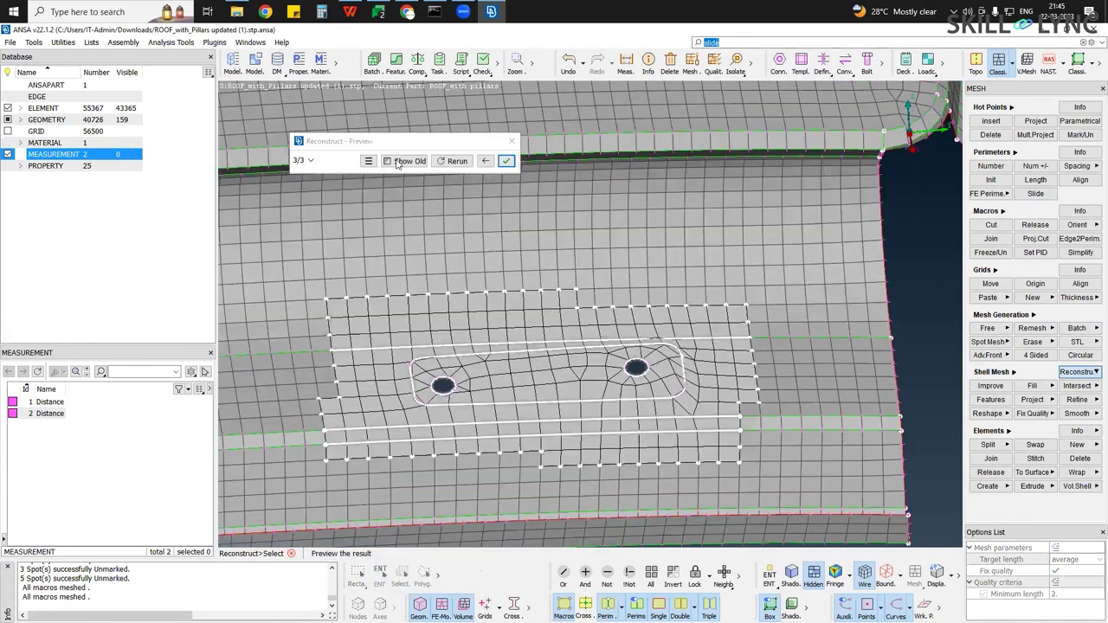
middle_click_drag(385, 170, 383, 164, "ctrl")
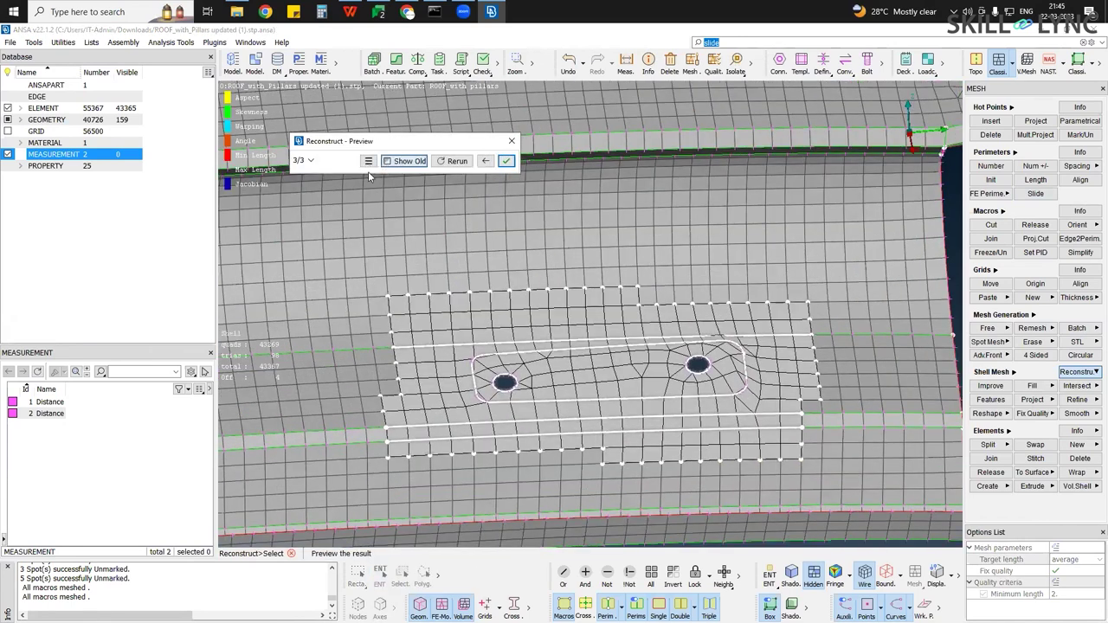
left_click(369, 162)
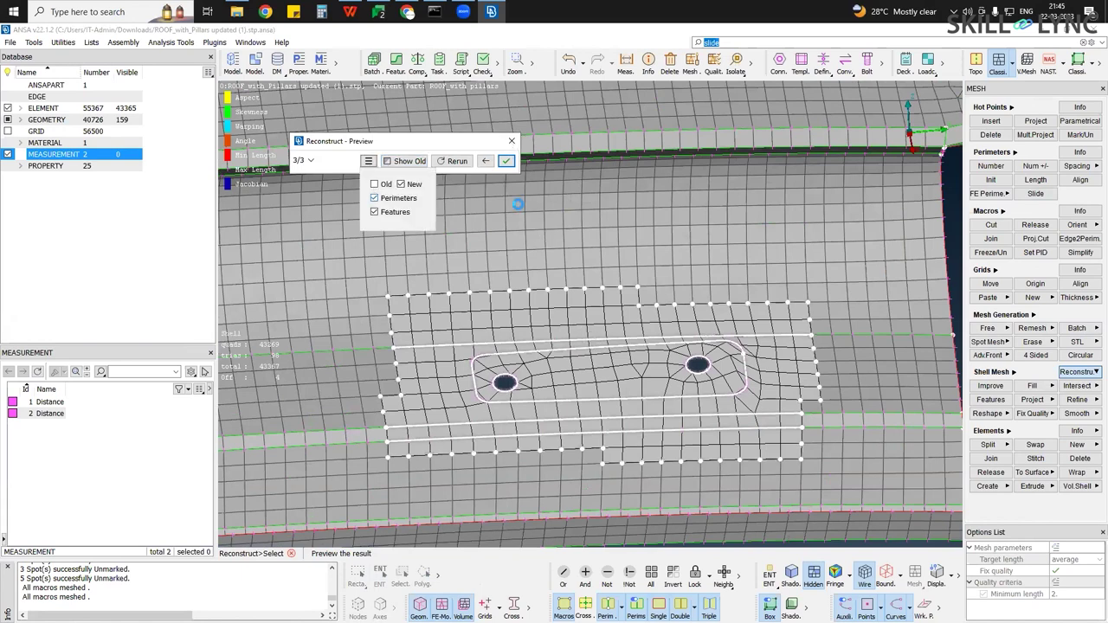
left_click(508, 162)
Mark the corner nodes on the perimeters of both small holes with Mark/Un
scroll(613, 379, "up", 3)
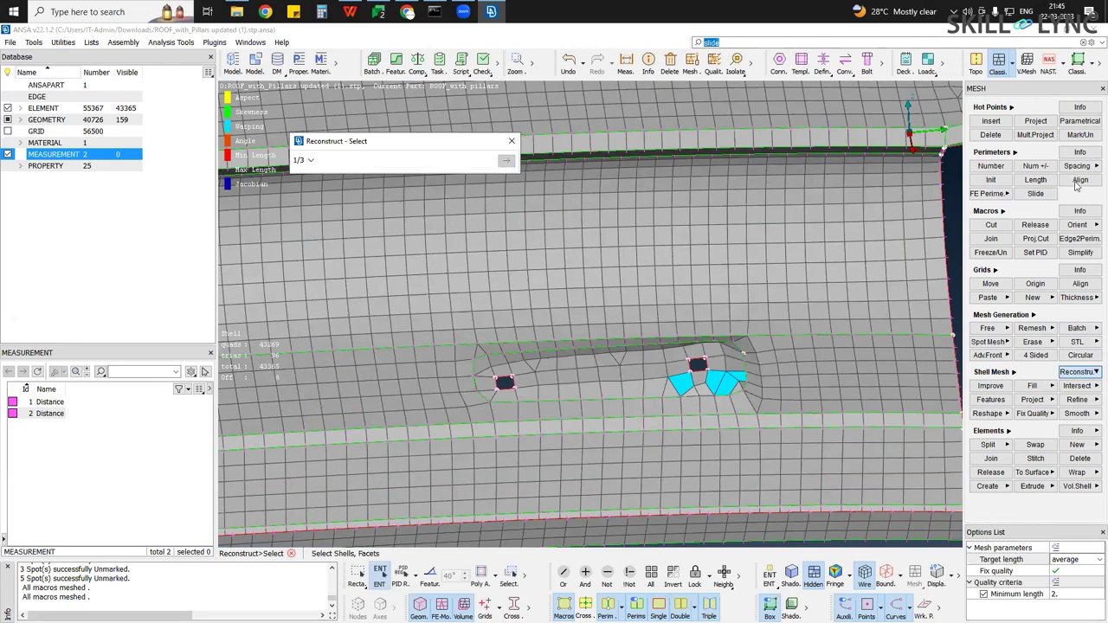
left_click(1078, 135)
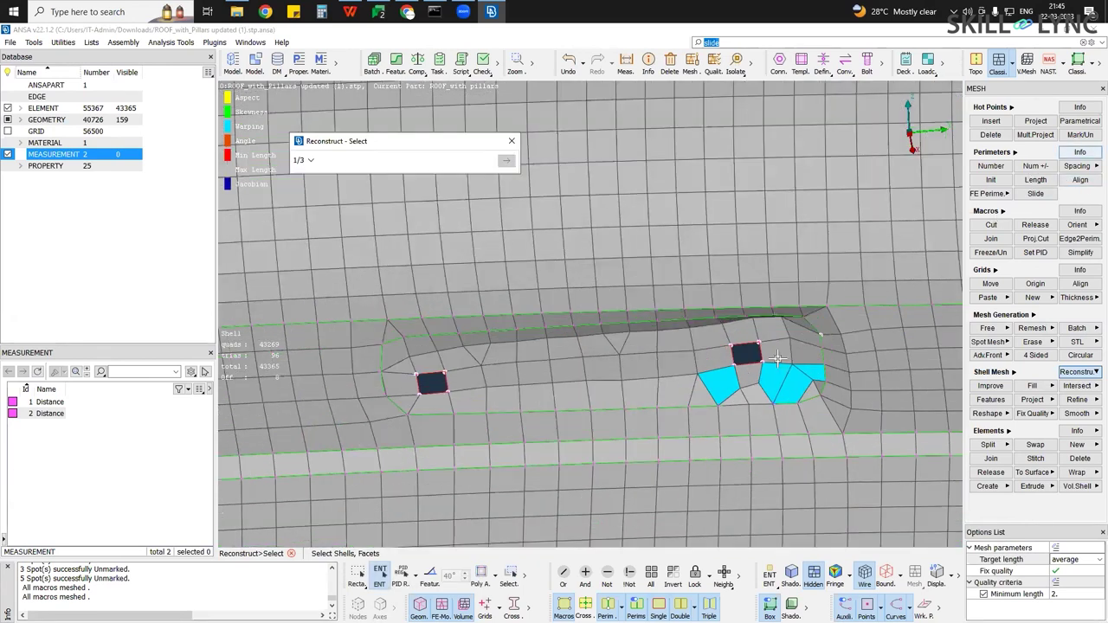
scroll(759, 365, "up", 2)
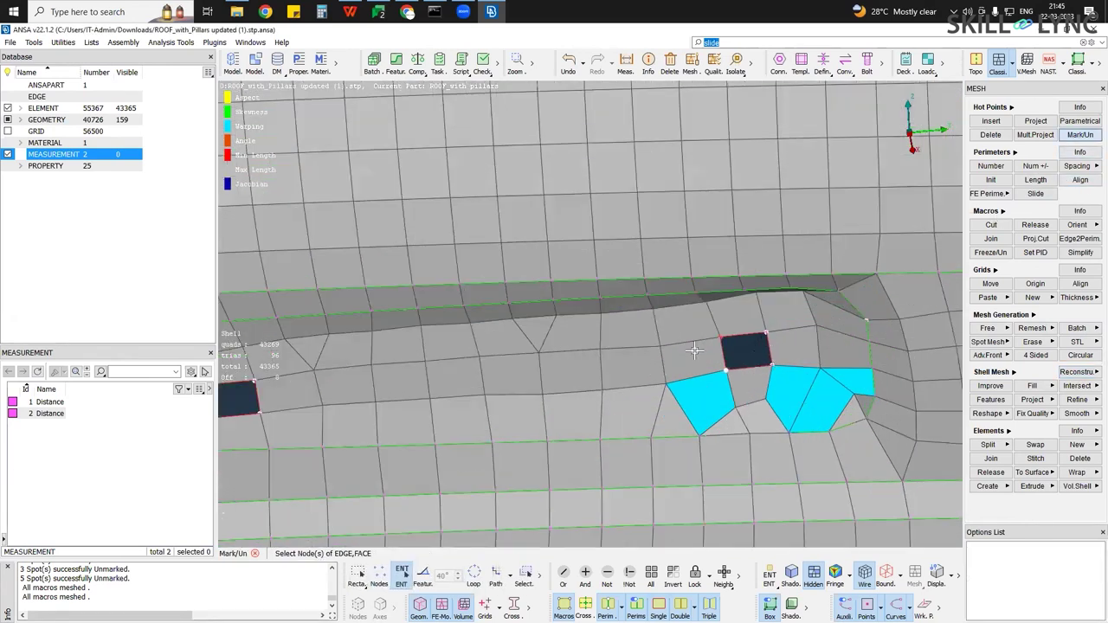
middle_click_drag(245, 405, 401, 407, "ctrl")
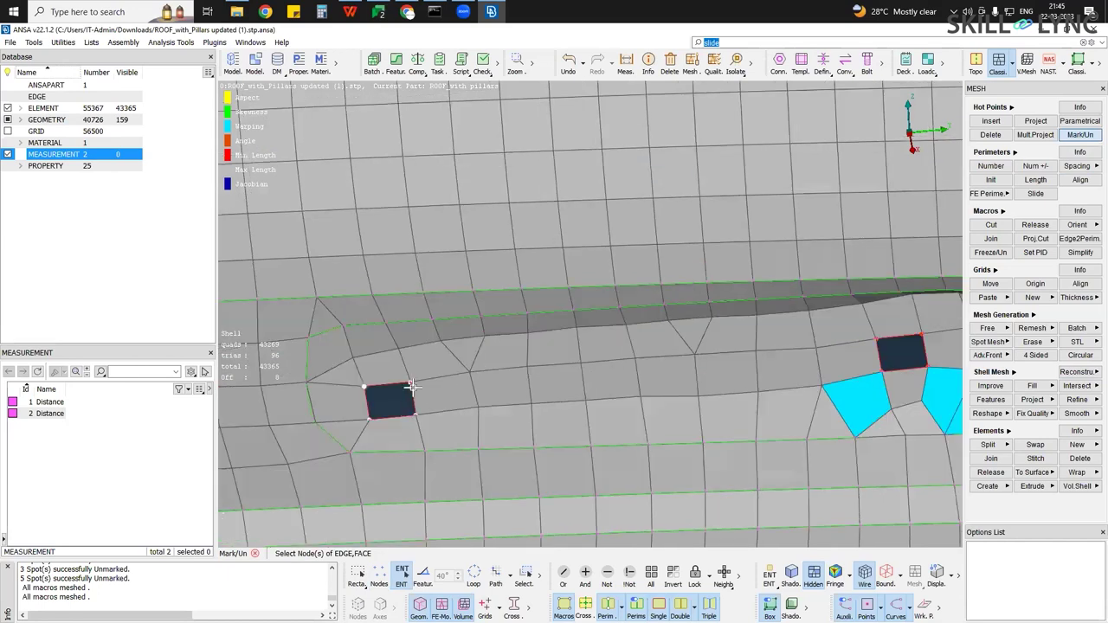
key("Escape")
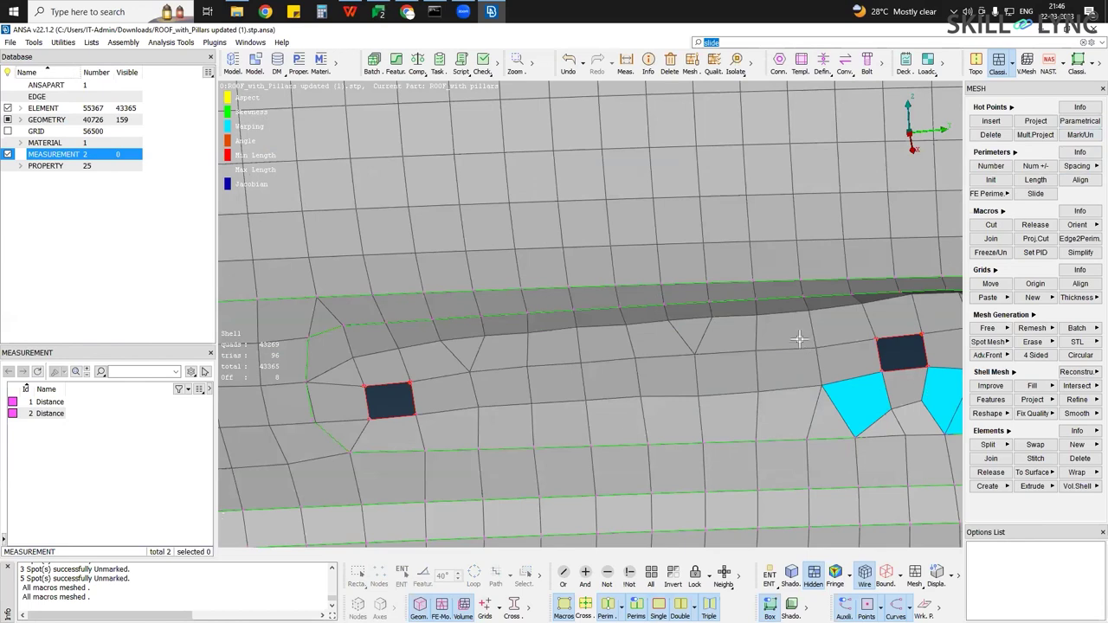
Run Reconstruct on the shells of the embossed pocket enclosing both small holes
scroll(800, 342, "down", 4)
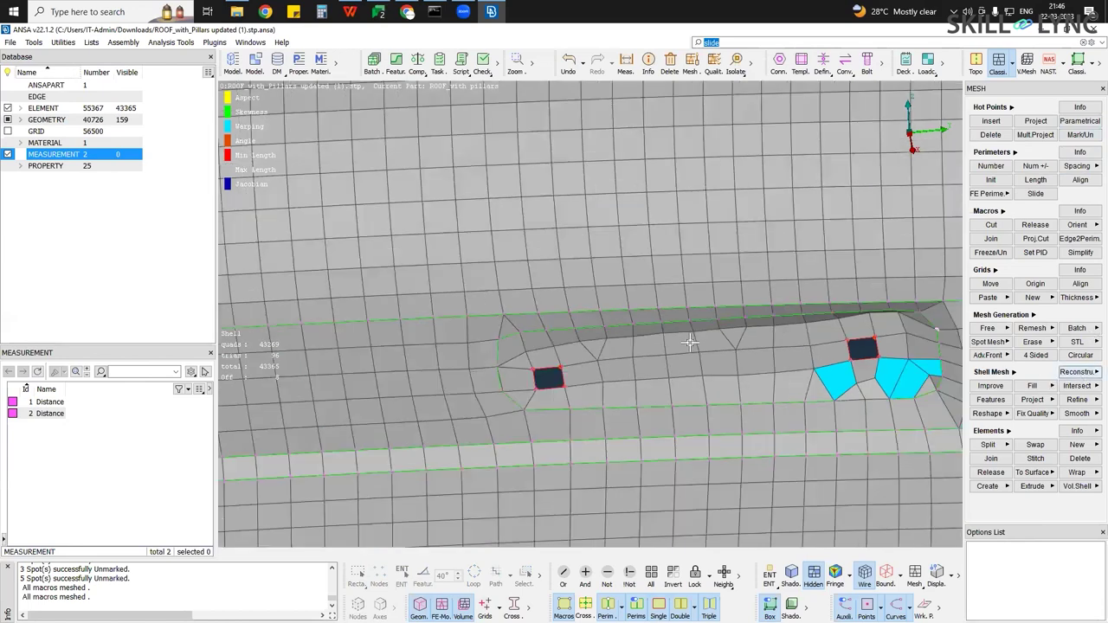
left_click_drag(473, 301, 957, 430)
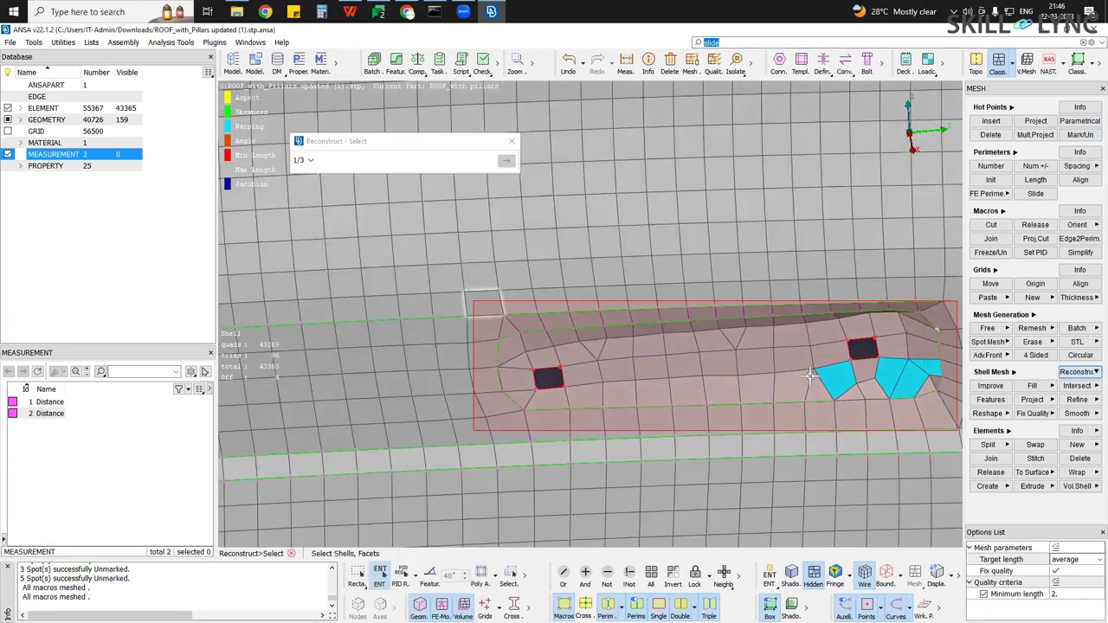
middle_click(838, 366)
middle_click_drag(837, 358, 742, 357, "ctrl")
left_click(507, 161)
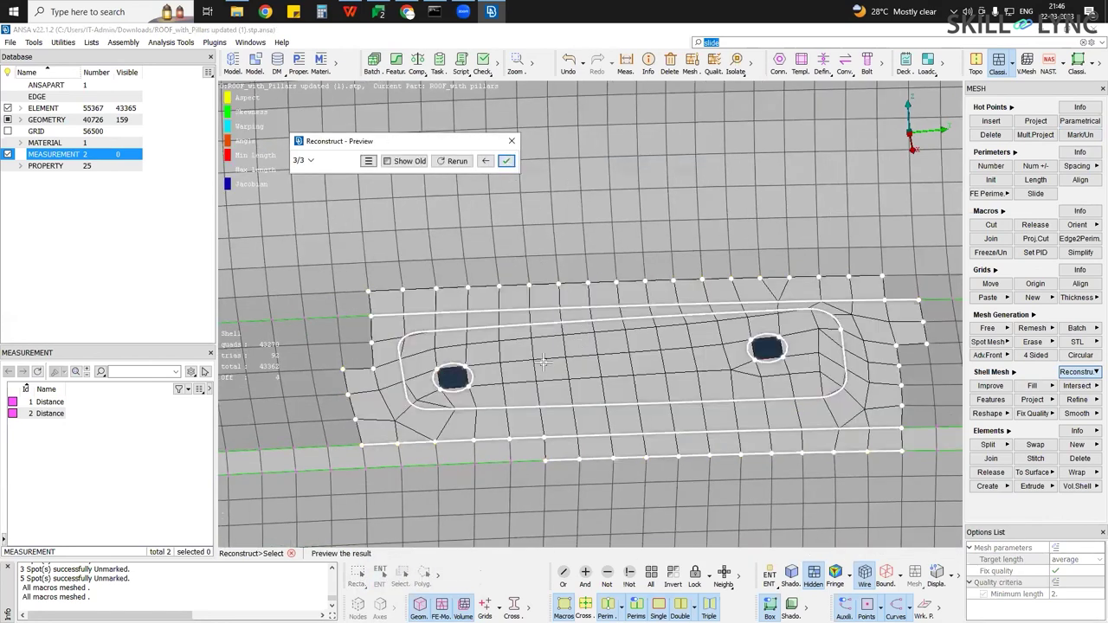
Inspect the reconstructed mesh preview around both small holes and accept it
middle_click_drag(775, 349, 873, 339, "ctrl")
scroll(873, 338, "up", 2)
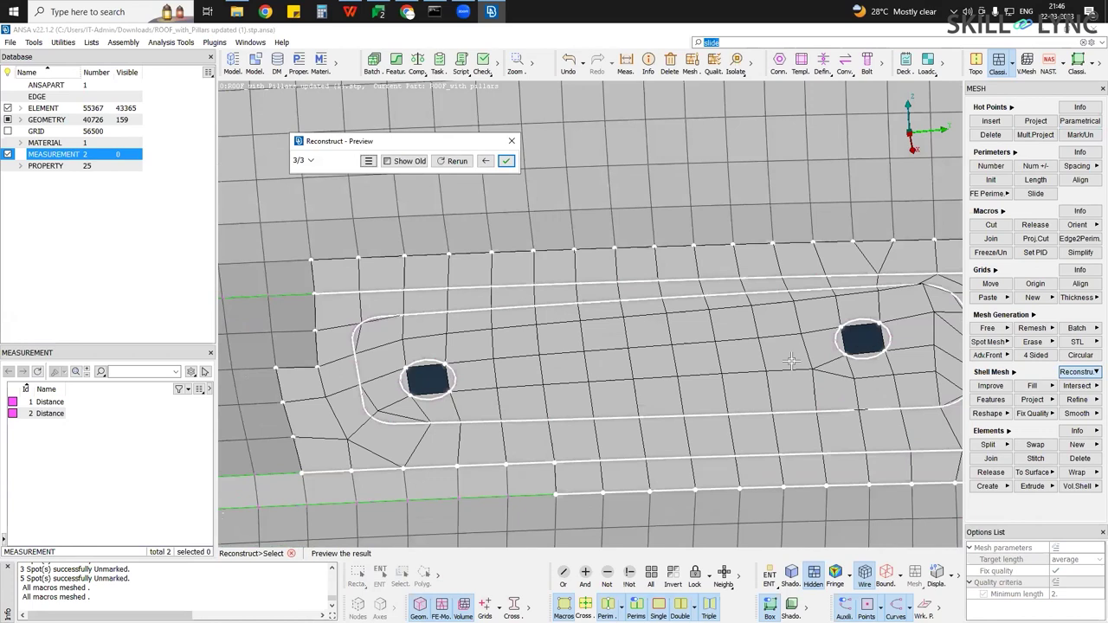
scroll(863, 343, "down", 2)
middle_click_drag(738, 425, 611, 463, "ctrl")
left_click_drag(705, 359, 721, 422, "ctrl")
left_click_drag(622, 370, 620, 325, "ctrl")
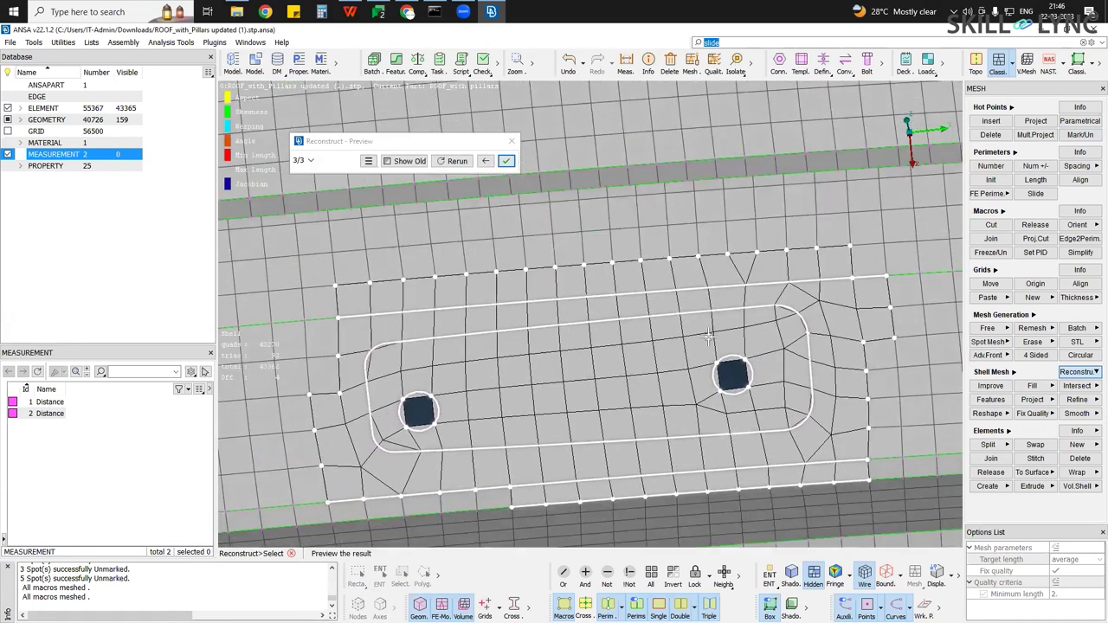
middle_click(573, 360)
middle_click_drag(571, 360, 649, 333, "ctrl")
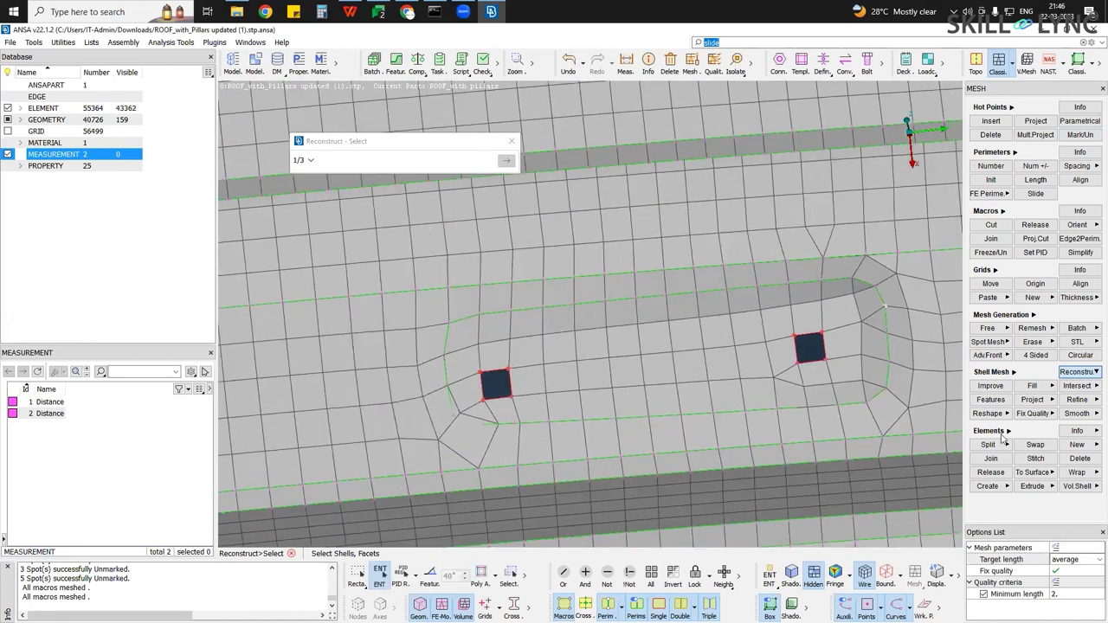
middle_click_drag(506, 440, 464, 415, "ctrl")
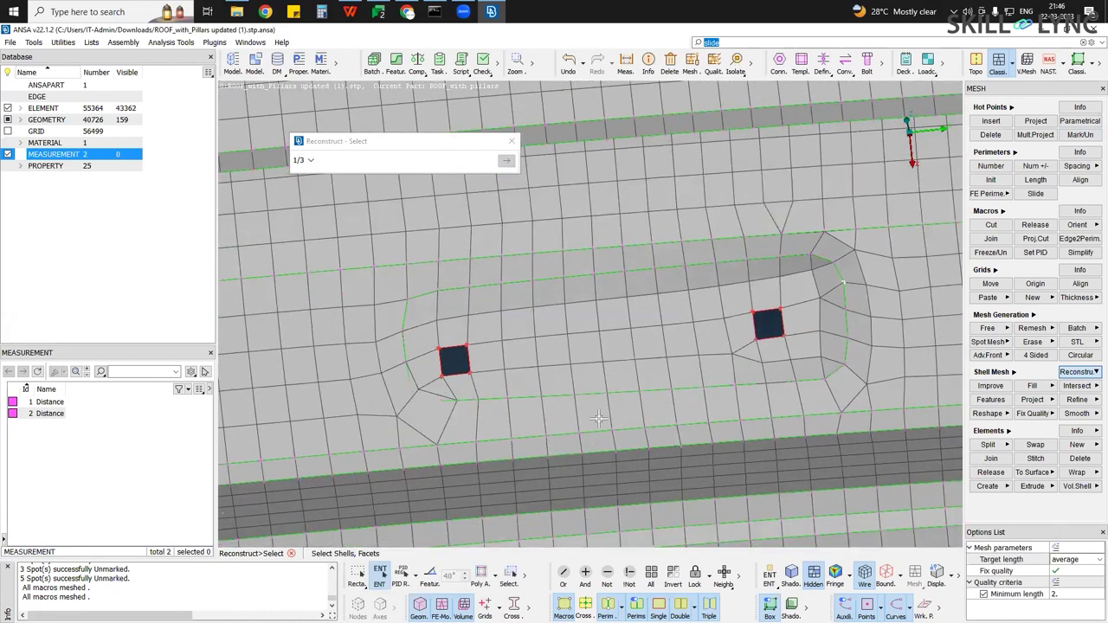
Split the row of shells along the pocket's lower edge from corner to corner and merge the leftover trias into quads
left_click(988, 445)
left_click_drag(782, 395, 592, 421)
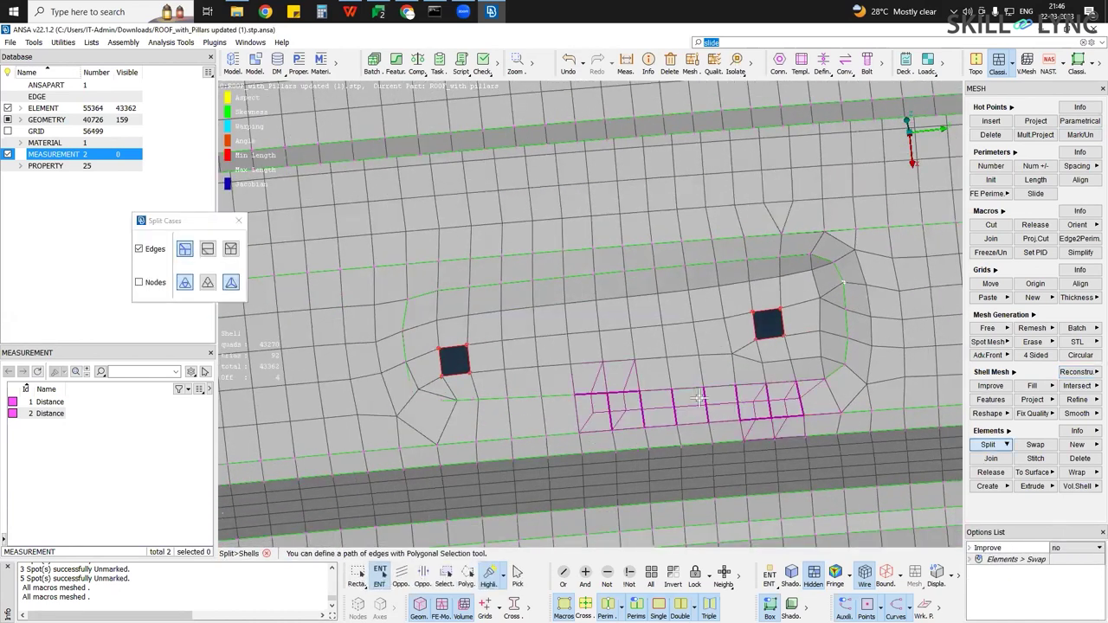
right_click_drag(880, 483, 559, 389)
left_click_drag(801, 431, 829, 422, "ctrl")
left_click(844, 426)
left_click(691, 431)
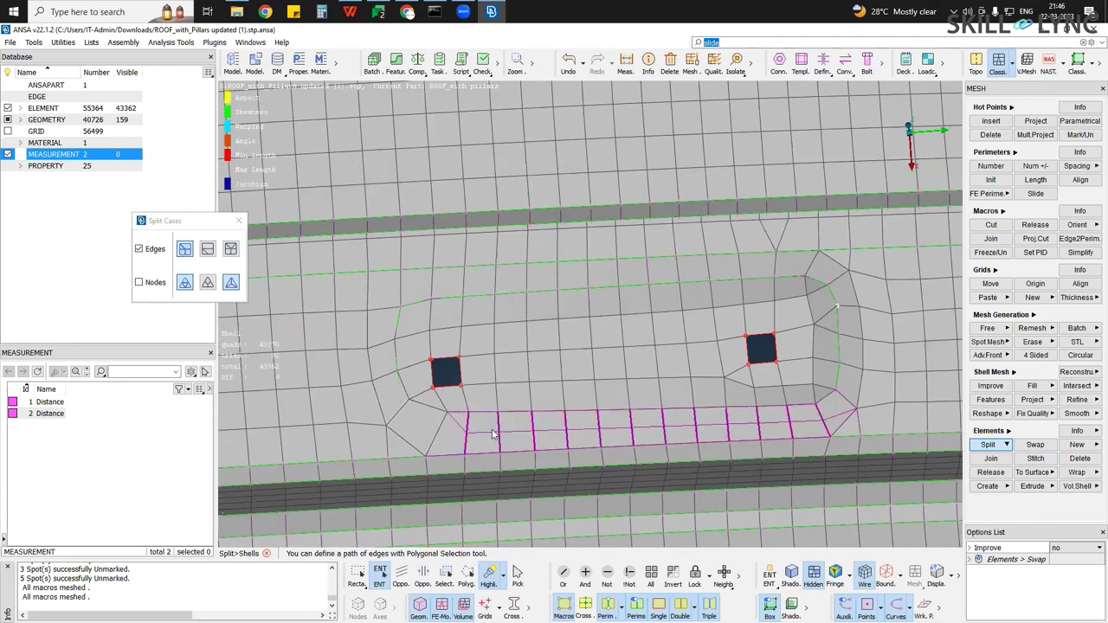
middle_click(422, 431)
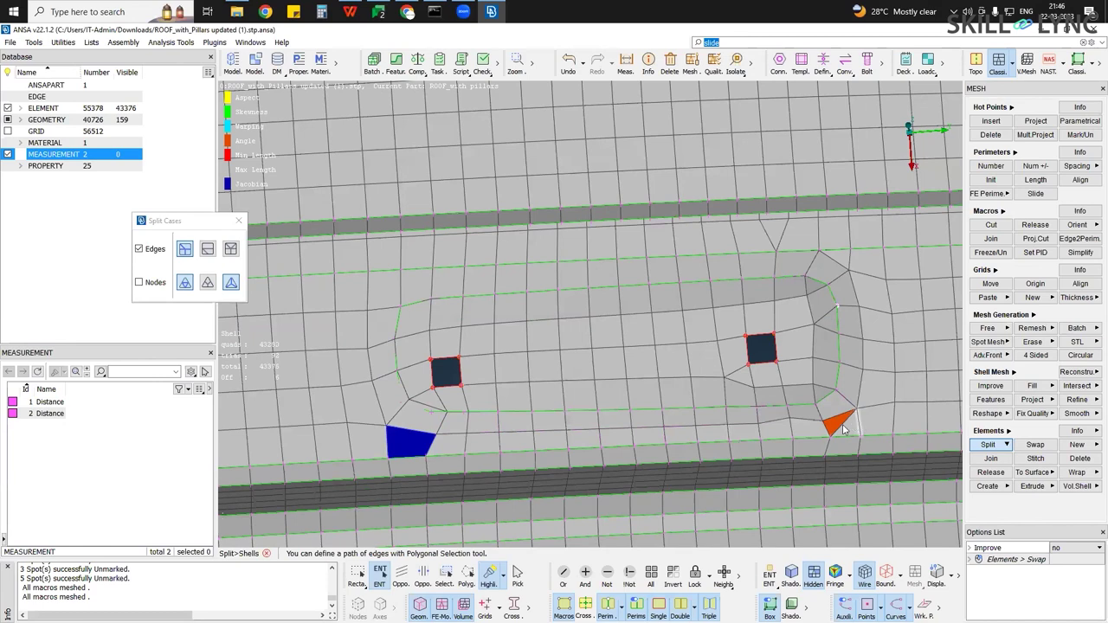
key("ctrl+z")
Collapse the tria above the pocket's upper-right corner by pasting one base node onto the adjacent base node
scroll(676, 418, "down", 2)
middle_click_drag(669, 392, 653, 394, "ctrl")
middle_click_drag(788, 360, 703, 390, "ctrl")
left_click_drag(711, 385, 619, 300, "ctrl")
right_click_drag(675, 300, 990, 303, "ctrl")
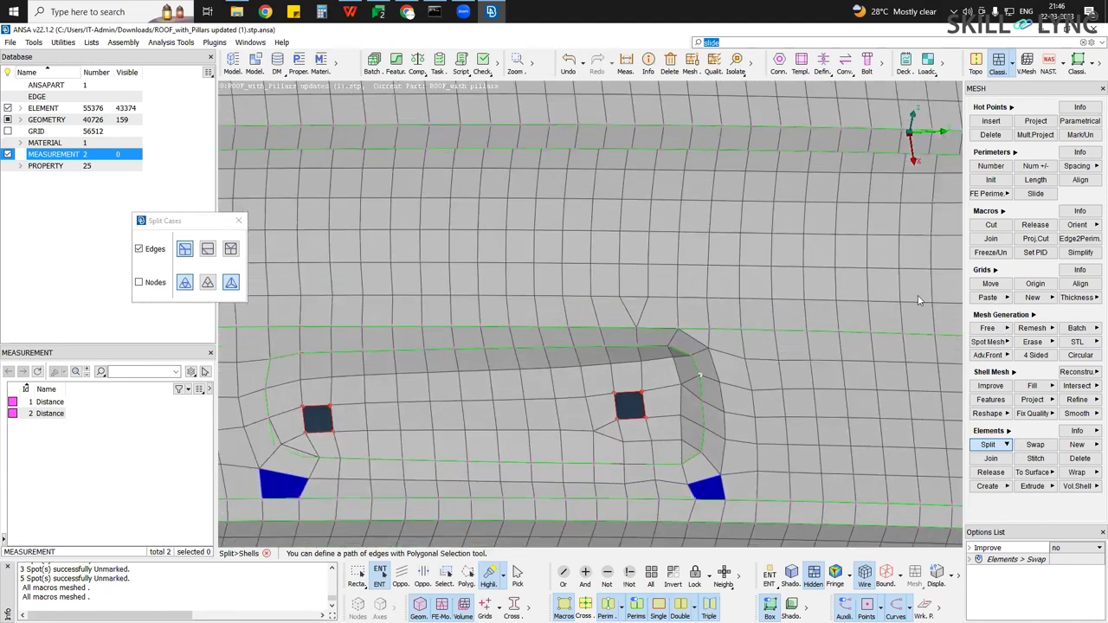
key("p")
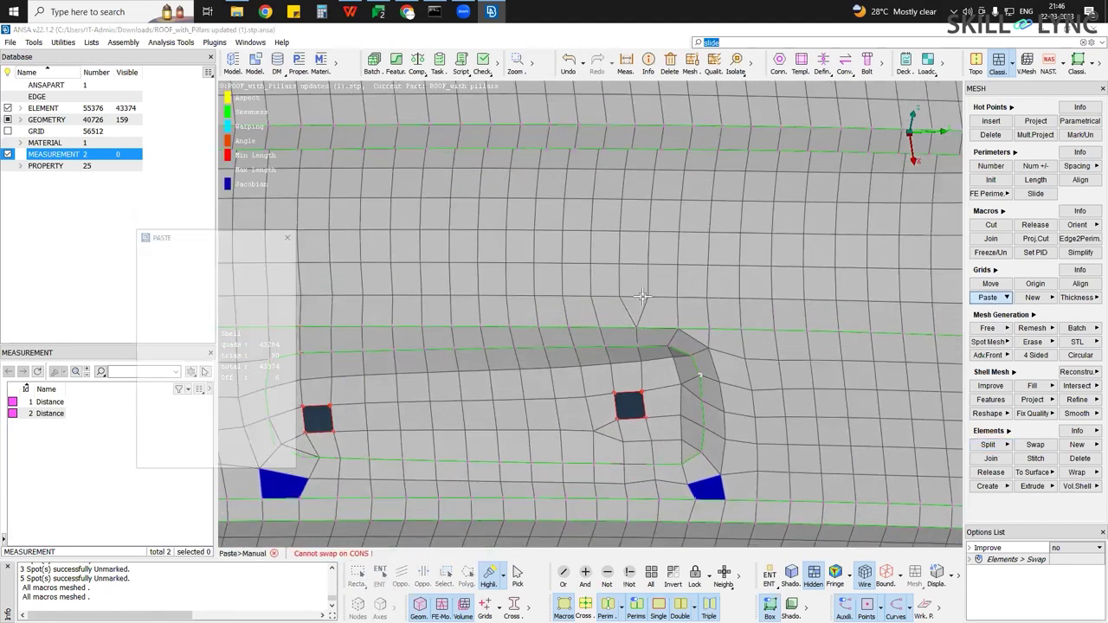
left_click(647, 296)
left_click(621, 297)
middle_click(620, 297)
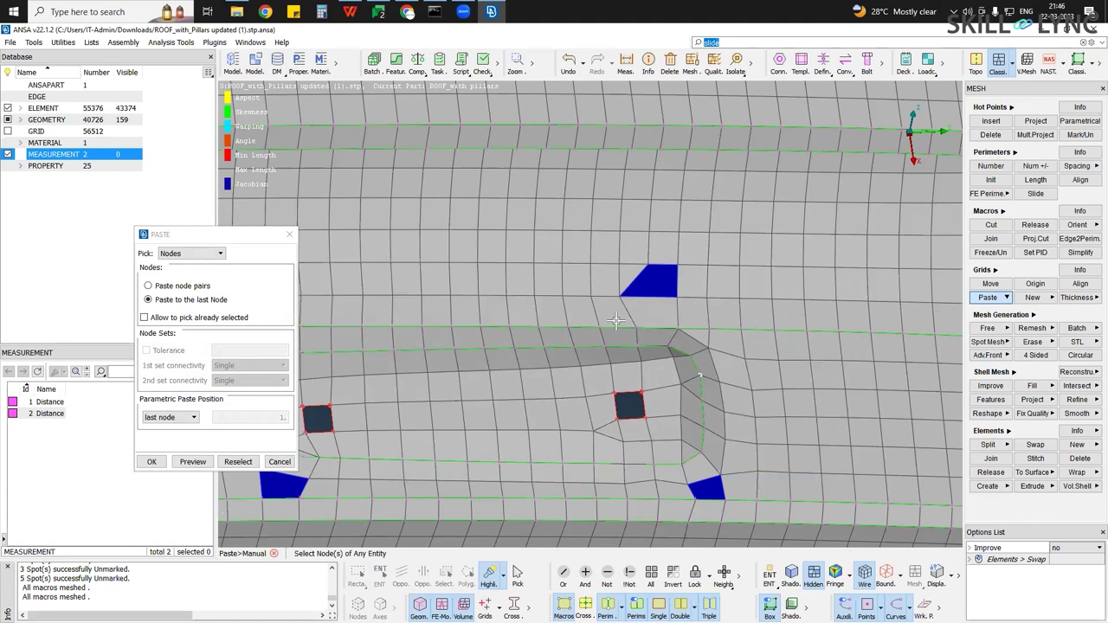
Try pasting nodes together beside the pocket's right end edge, and undo the last paste
middle_click_drag(701, 378, 591, 315, "ctrl")
left_click_drag(591, 315, 621, 322, "ctrl")
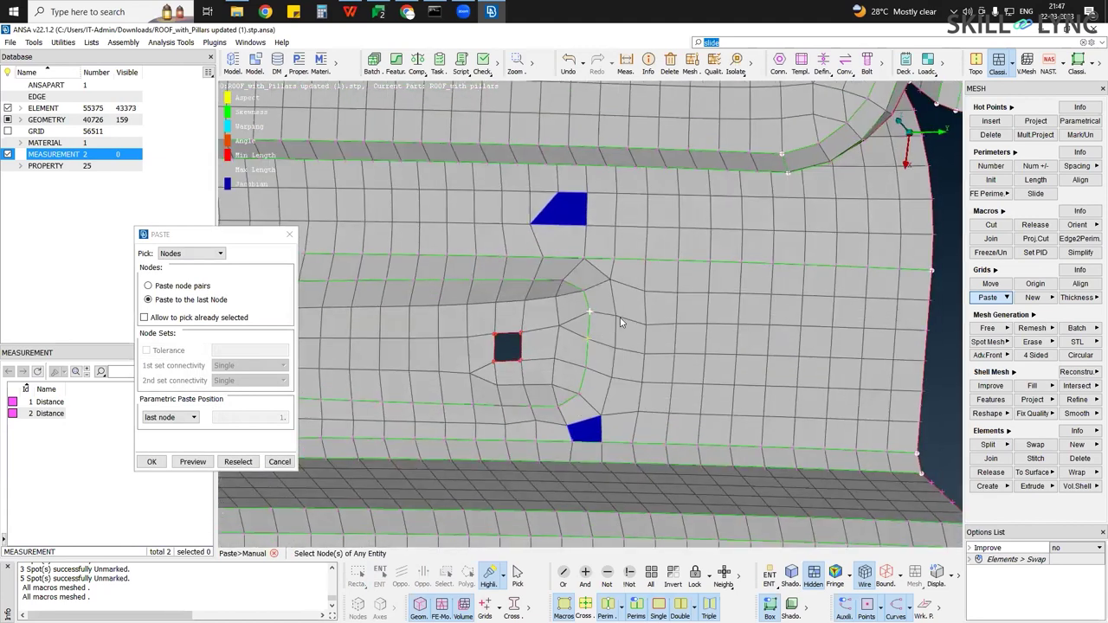
middle_click(585, 344)
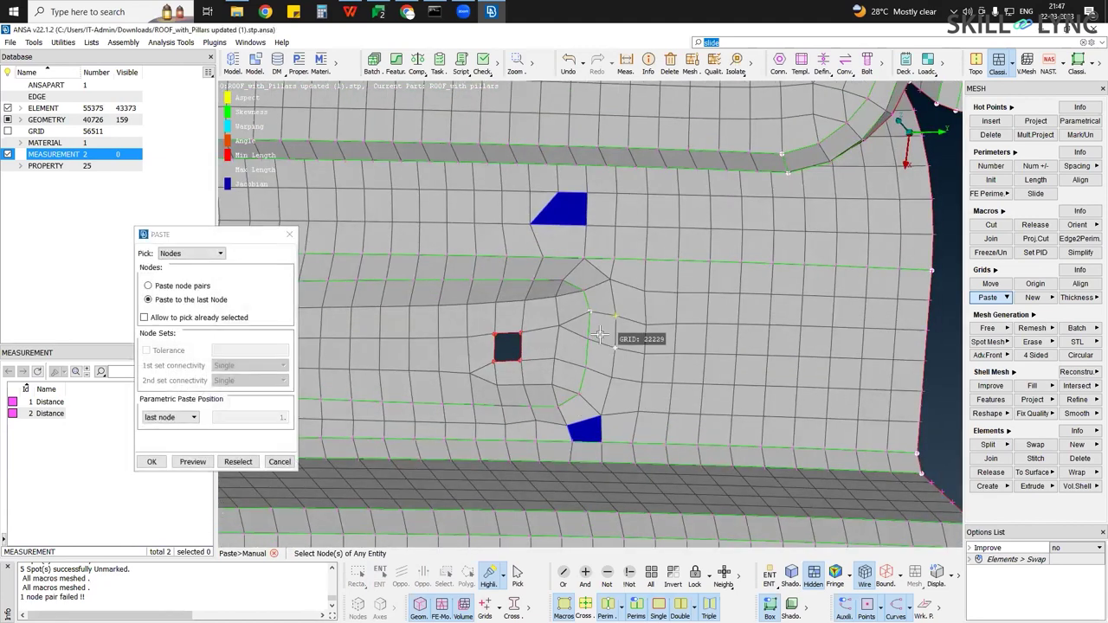
scroll(600, 335, "down", 1)
middle_click(600, 335)
key("ctrl+z")
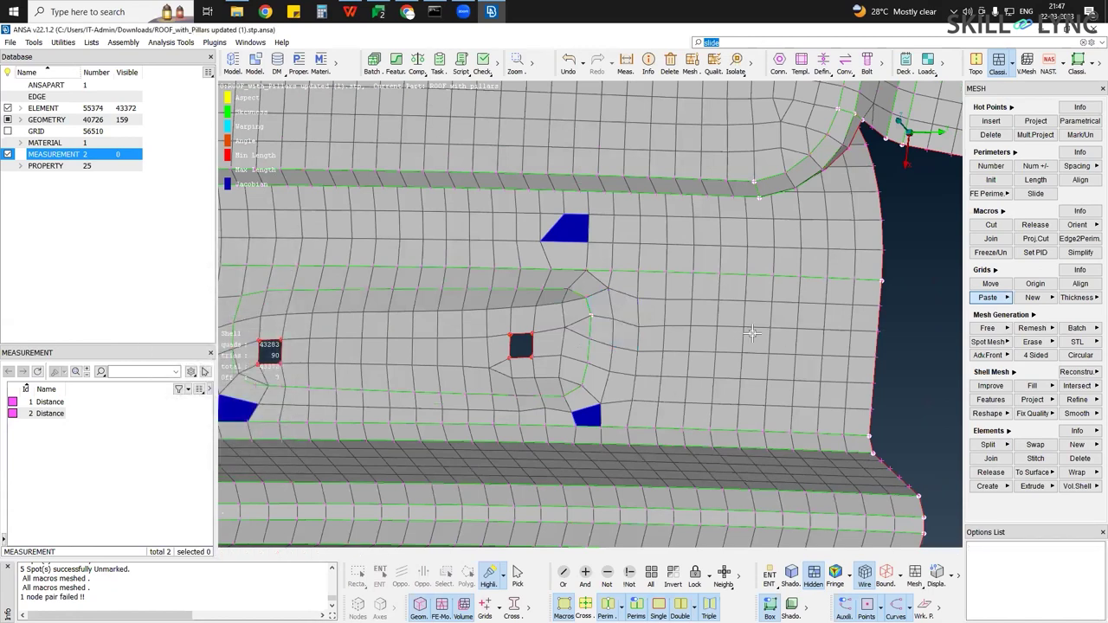
Paste the node on the pocket's right end perimeter onto its neighbouring perimeter node
scroll(586, 346, "up", 2)
left_click(989, 328)
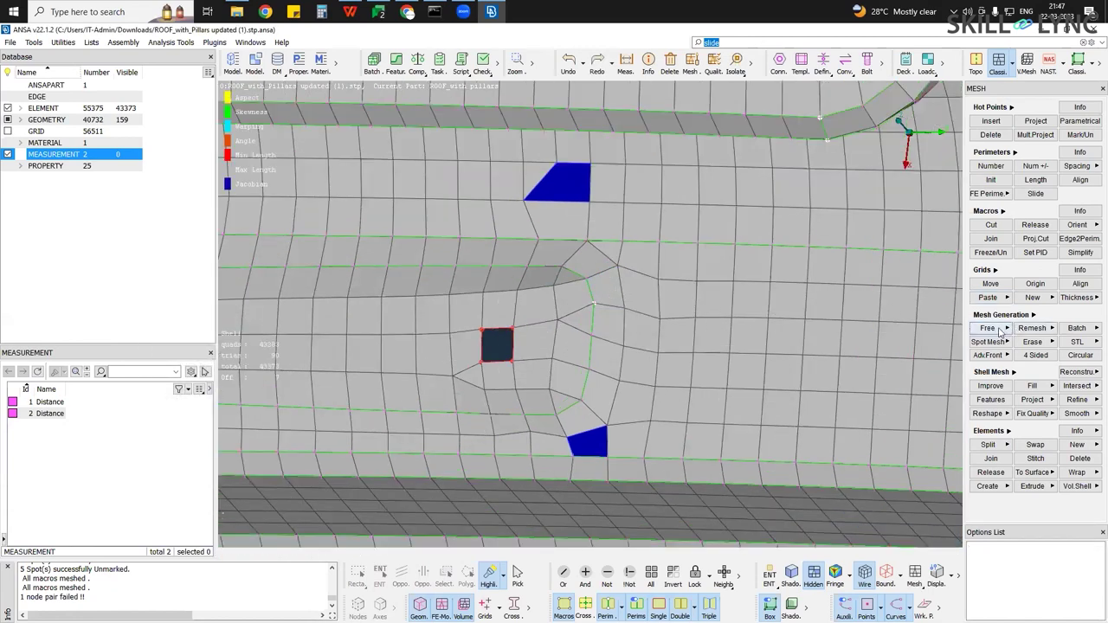
left_click(987, 297)
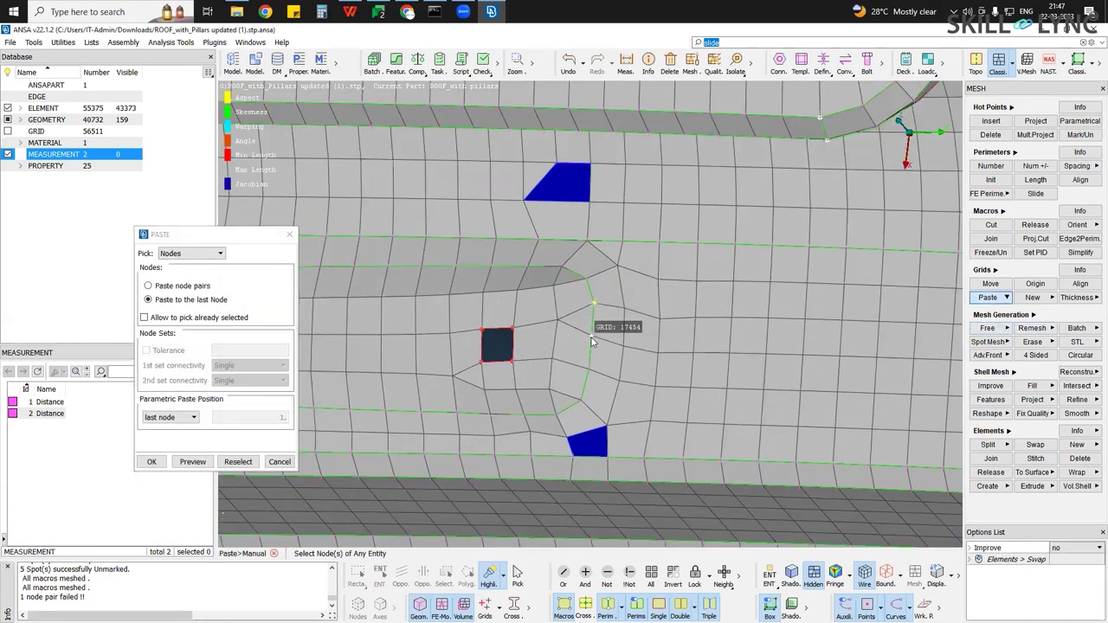
middle_click(611, 334)
left_click(592, 336)
middle_click(621, 360)
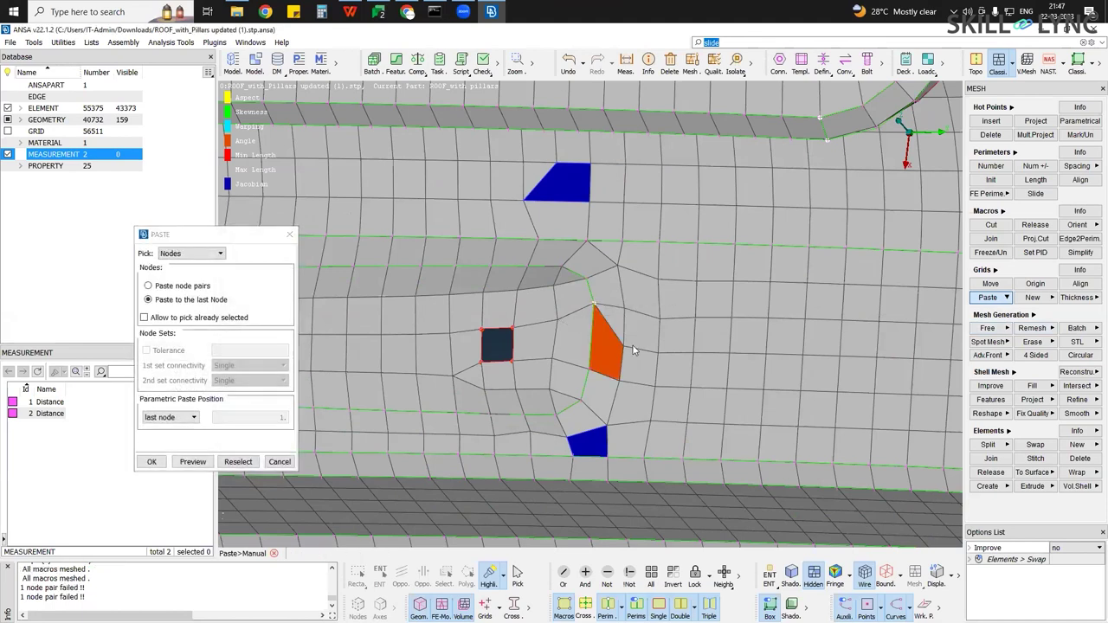
Collapse the next shells outward from the pocket's right end by pasting two successive nodes onto the nodes above them
left_click(620, 345)
left_click(626, 314)
middle_click(644, 346)
left_click(659, 353)
left_click(661, 322)
middle_click(667, 364)
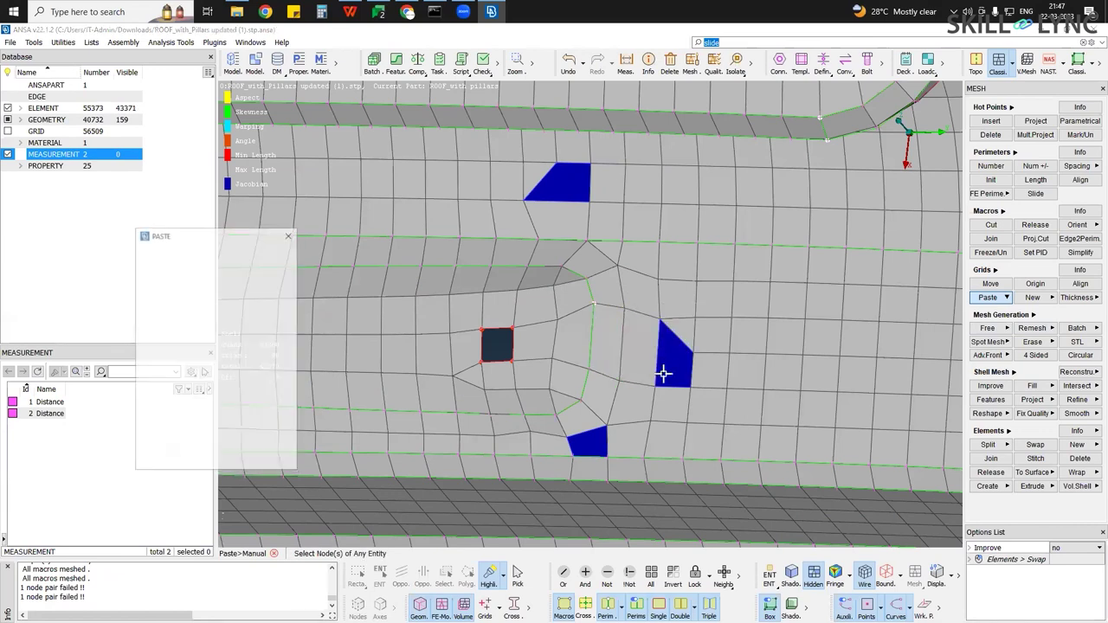
Split the shells beside the right small hole across three consecutive edges toward the middle of the pocket
scroll(660, 371, "down", 2)
middle_click_drag(608, 395, 789, 387, "ctrl")
left_click_drag(790, 387, 969, 407, "ctrl")
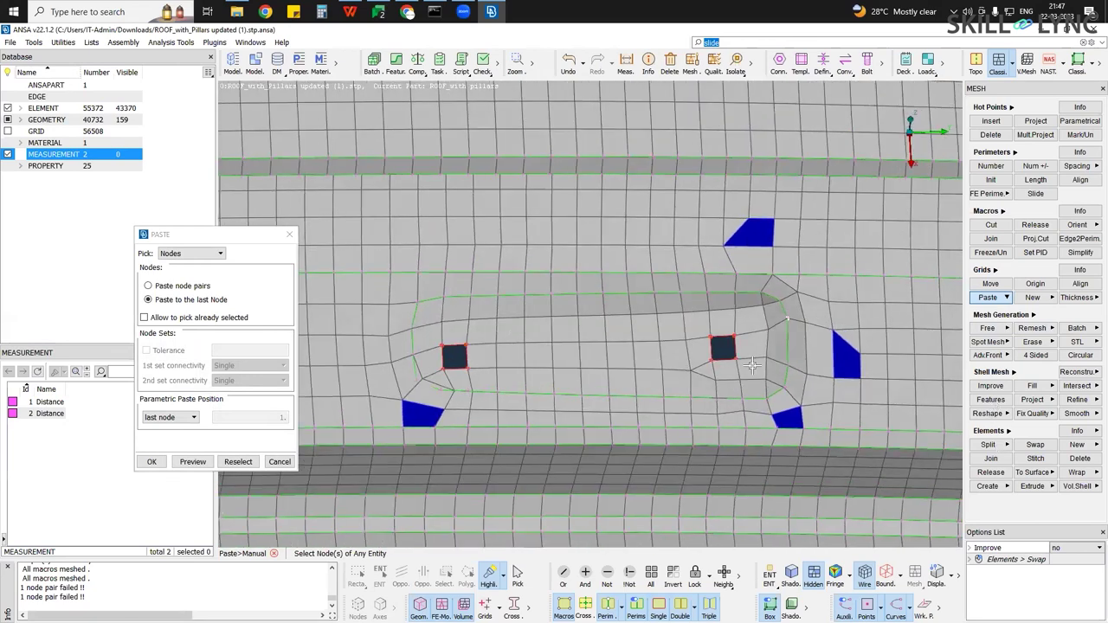
scroll(712, 376, "up", 3)
key("s")
left_click(674, 344)
left_click(633, 342)
left_click(576, 345)
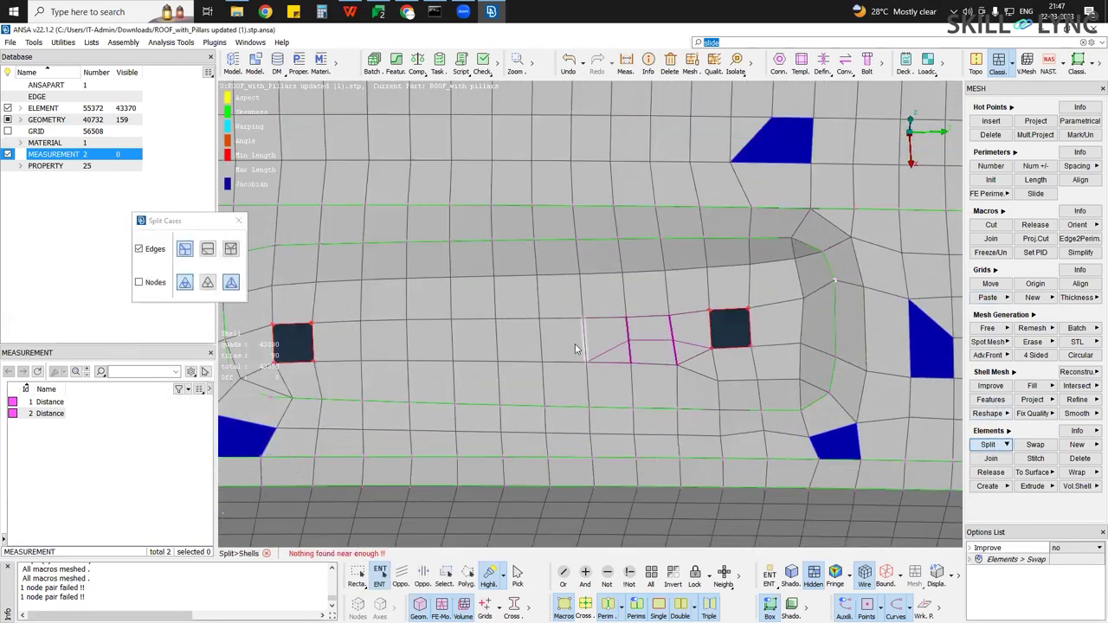
left_click(584, 342)
middle_click(661, 354)
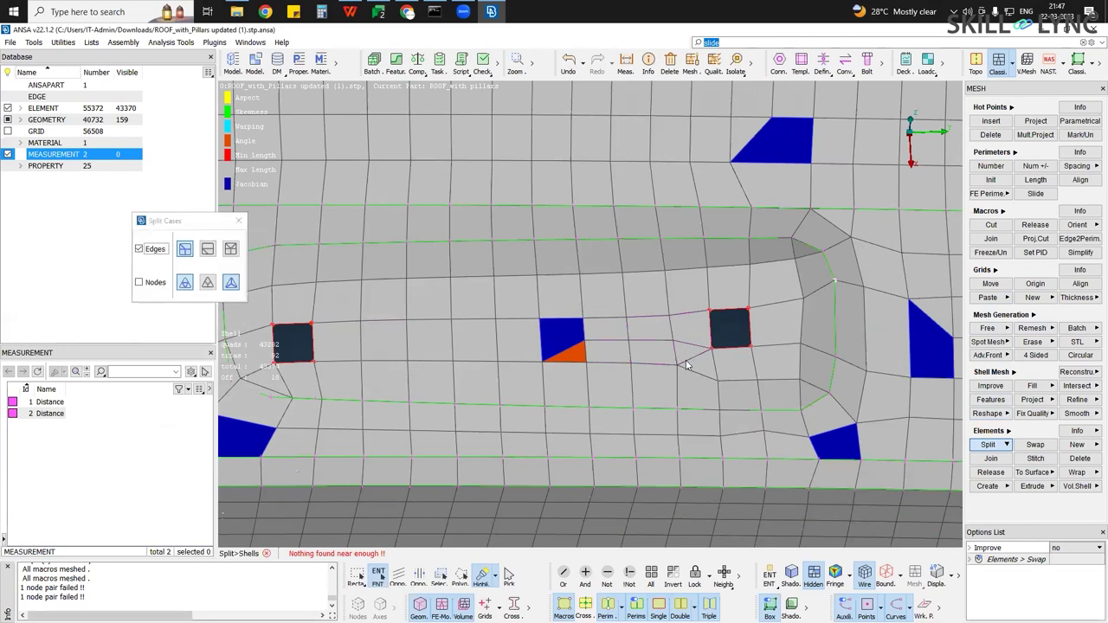
Try to smooth the shells of the area enclosing the pocket and both small holes
scroll(679, 365, "down", 3)
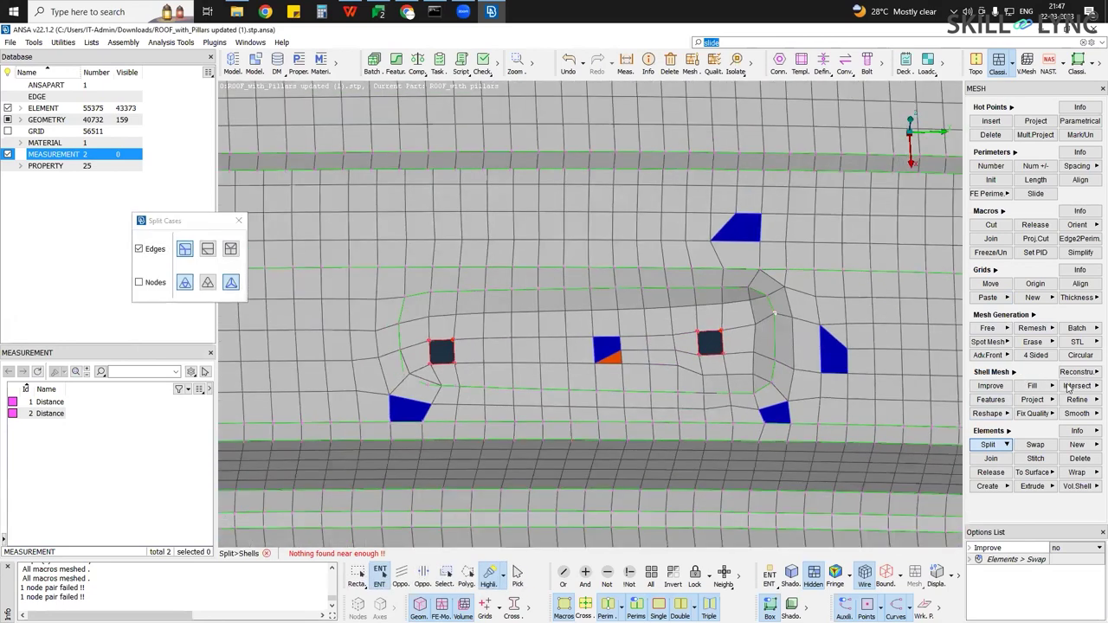
middle_click_drag(1066, 389, 1102, 384, "ctrl")
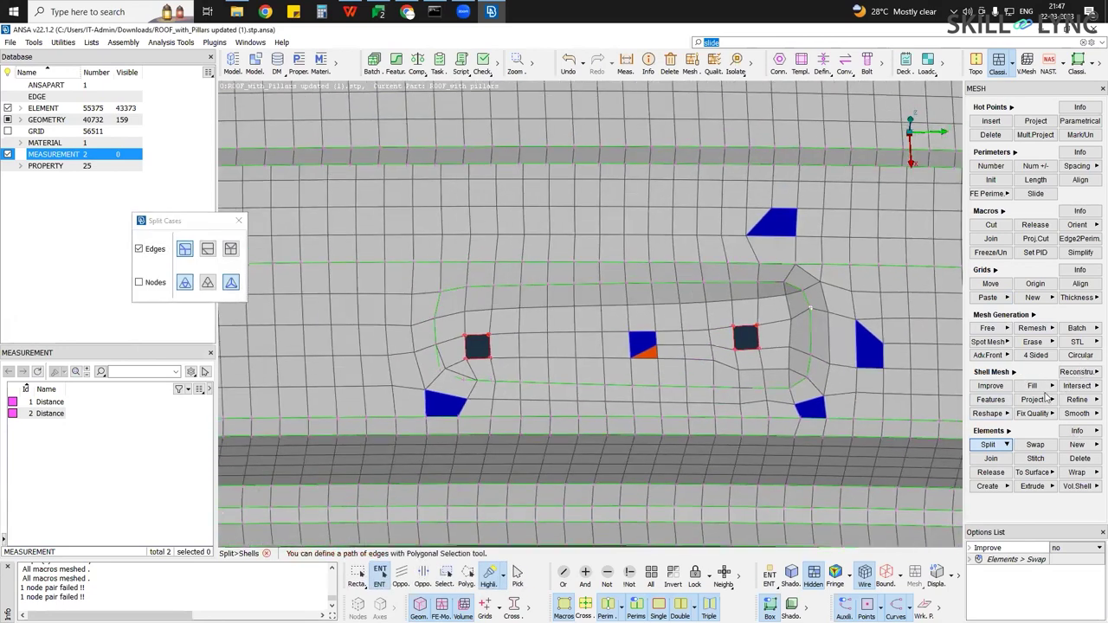
left_click(1073, 415)
left_click(1039, 426)
left_click_drag(531, 287, 944, 453)
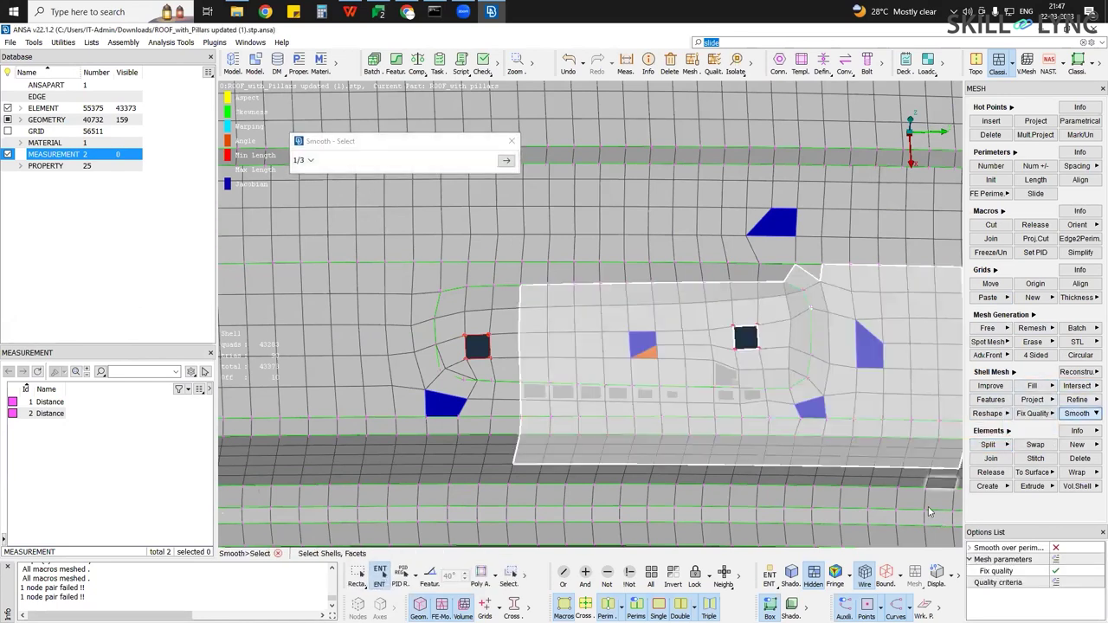
left_click_drag(943, 526, 377, 186)
middle_click(444, 405)
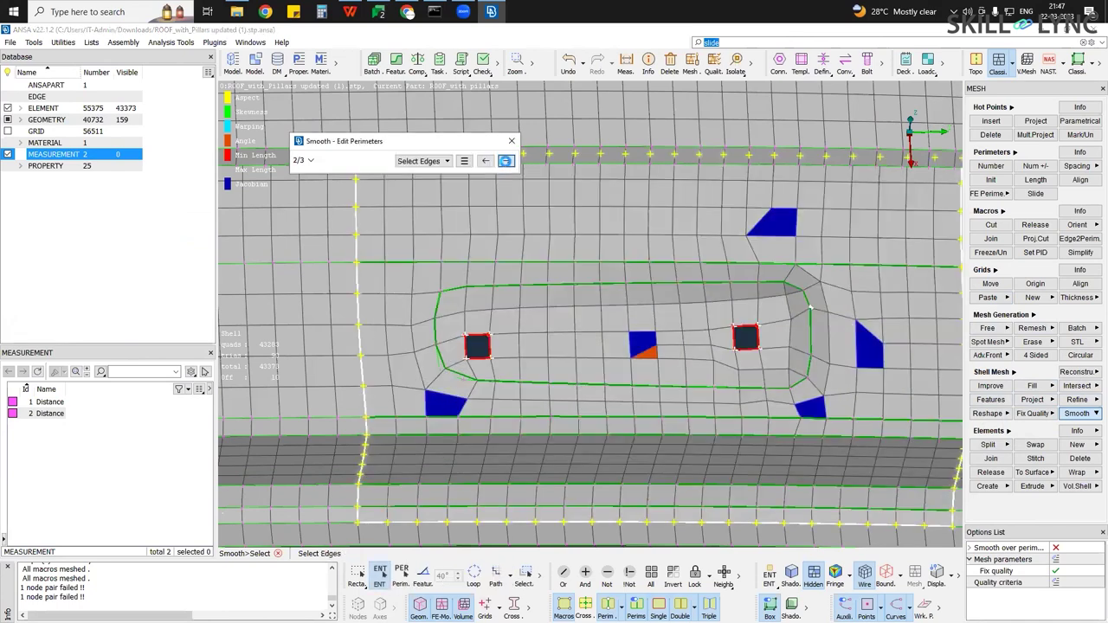
left_click(506, 161)
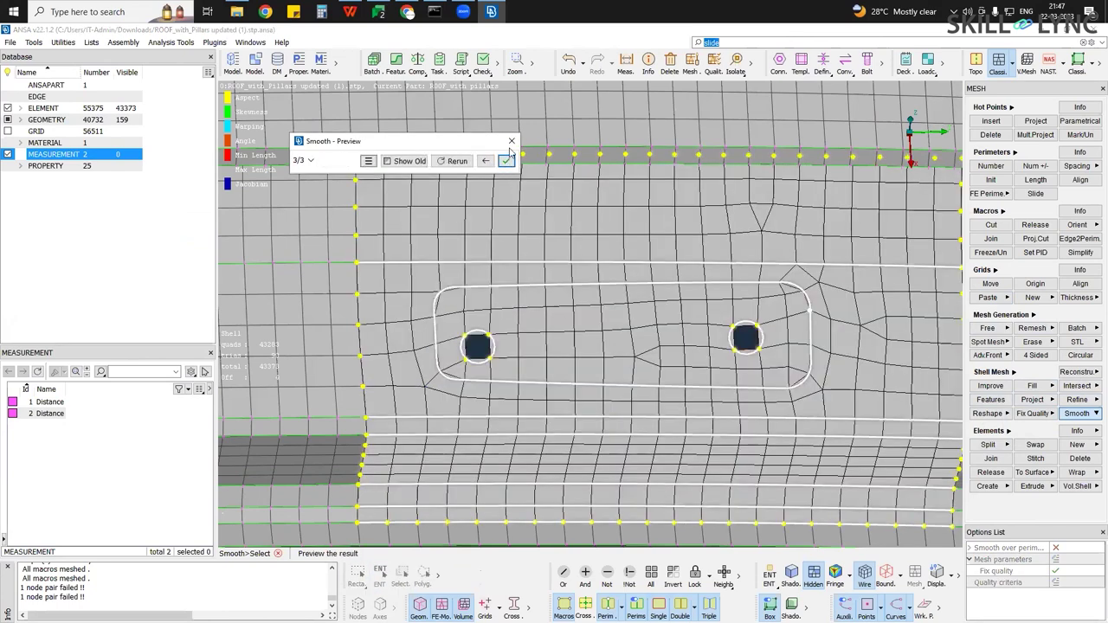
left_click(505, 161)
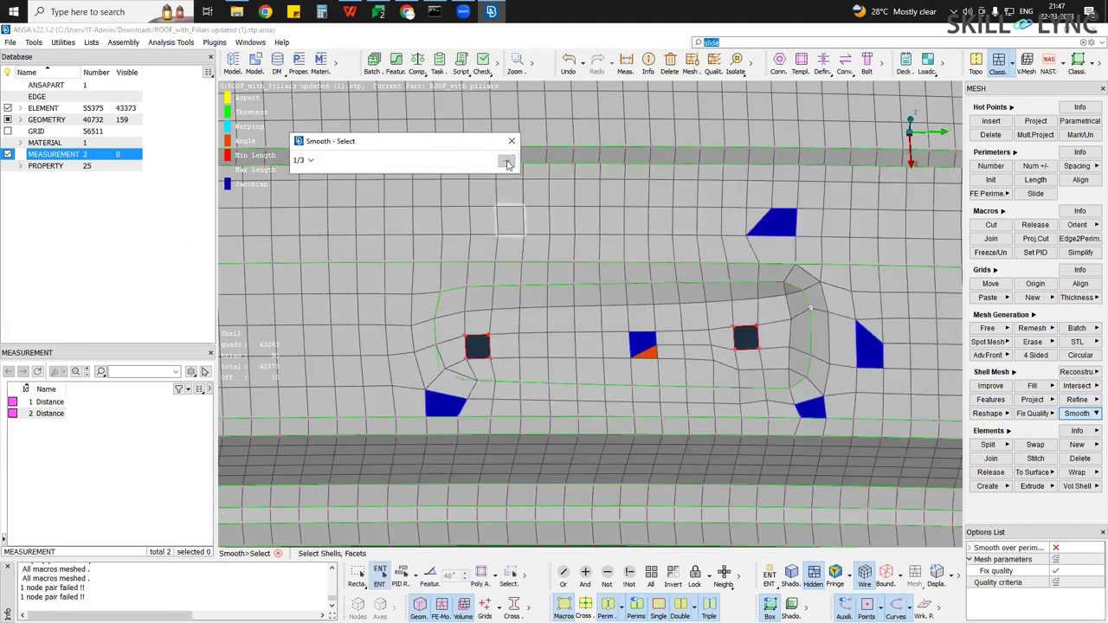
Run Smooth on the shells enclosing the pocket and both small holes, keep the perimeters, and accept the preview
left_click_drag(964, 489, 355, 194)
left_click(506, 161)
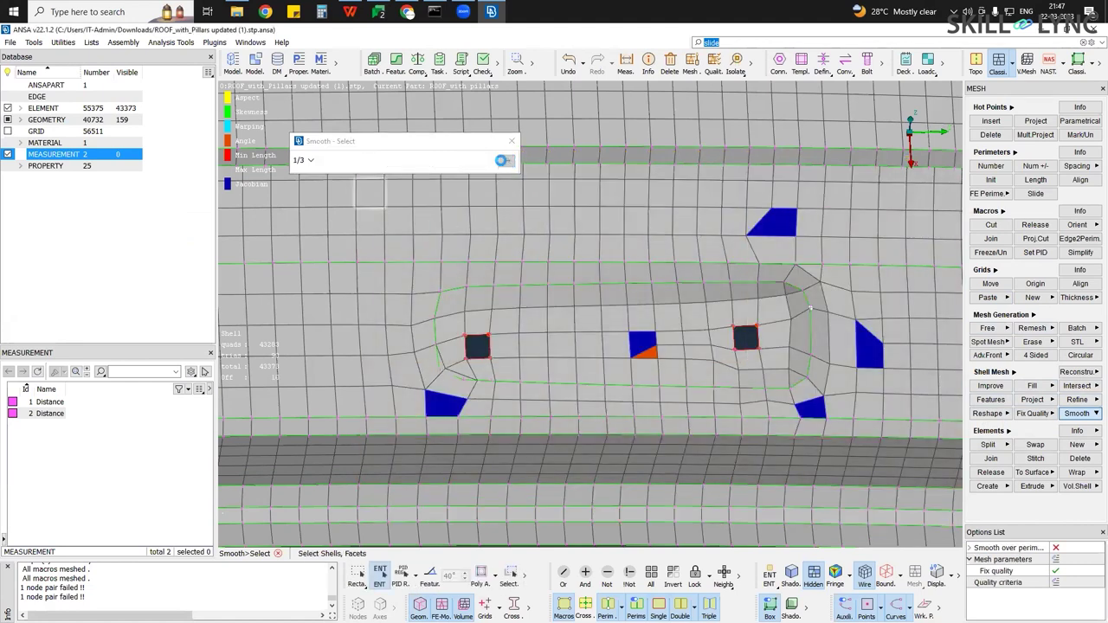
left_click(506, 162)
left_click(507, 162)
Examine the smoothed mesh around the pocket, its corners and both small holes from several angles
middle_click_drag(806, 297, 723, 341, "ctrl")
left_click_drag(727, 339, 702, 357, "ctrl")
scroll(702, 358, "up", 3)
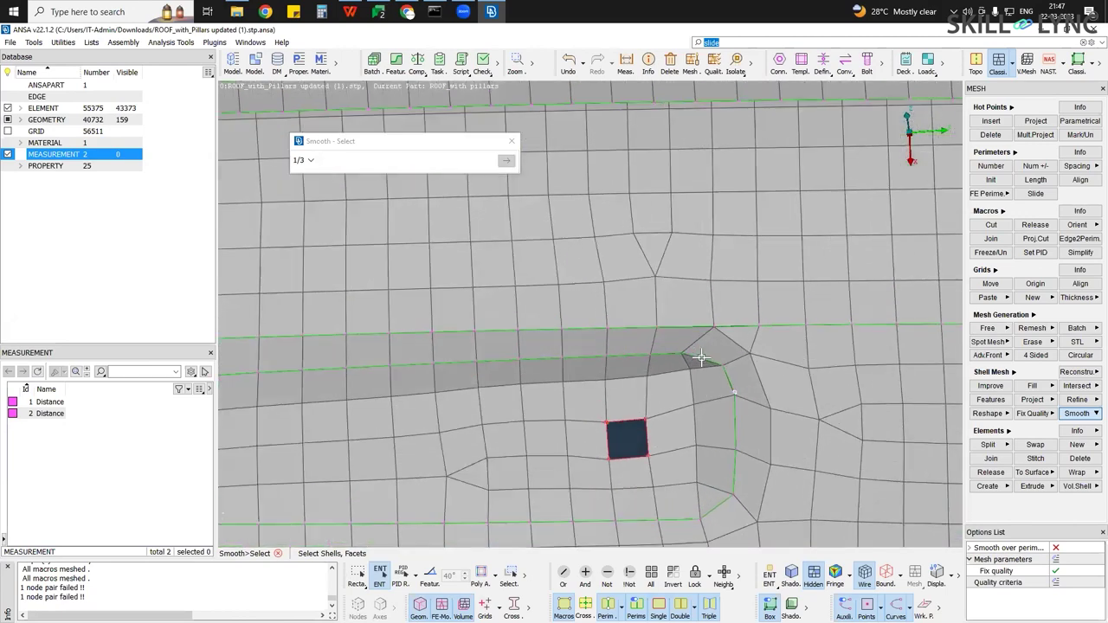
scroll(661, 364, "up", 3)
mouse_move(609, 366)
left_mouse_down("ctrl")
mouse_move(623, 381)
mouse_move(616, 368)
left_mouse_up("ctrl")
middle_click_drag(617, 367, 809, 352, "ctrl")
scroll(809, 352, "down", 3)
scroll(809, 352, "down", 3)
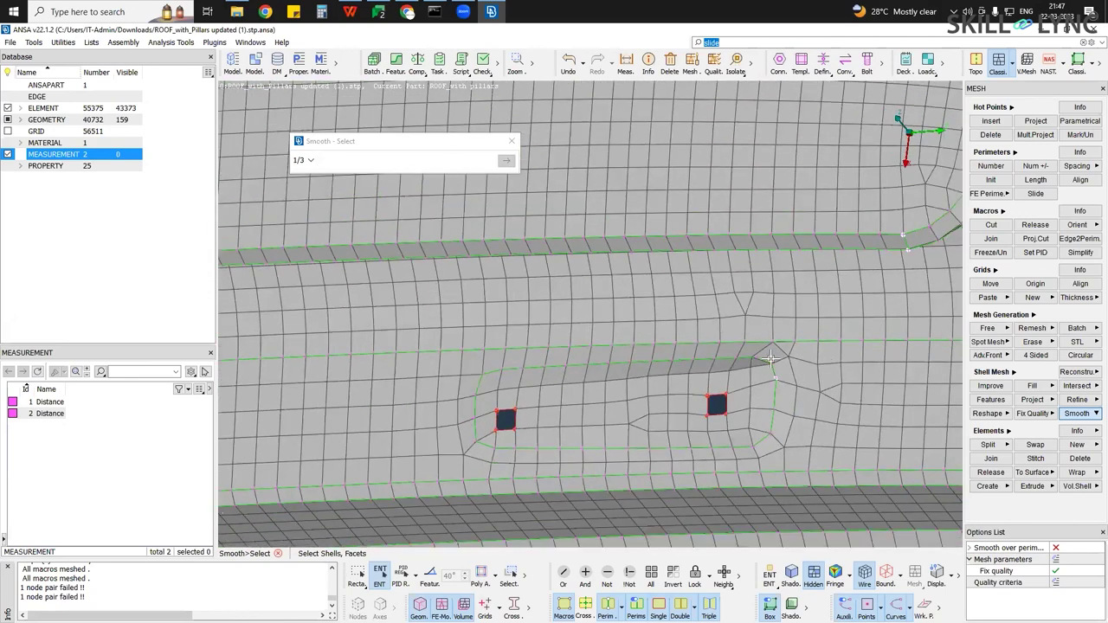
left_click_drag(744, 343, 771, 359, "ctrl")
mouse_move(667, 359)
left_mouse_down("ctrl")
mouse_move(679, 347)
mouse_move(674, 360)
left_mouse_up("ctrl")
scroll(838, 347, "up", 4)
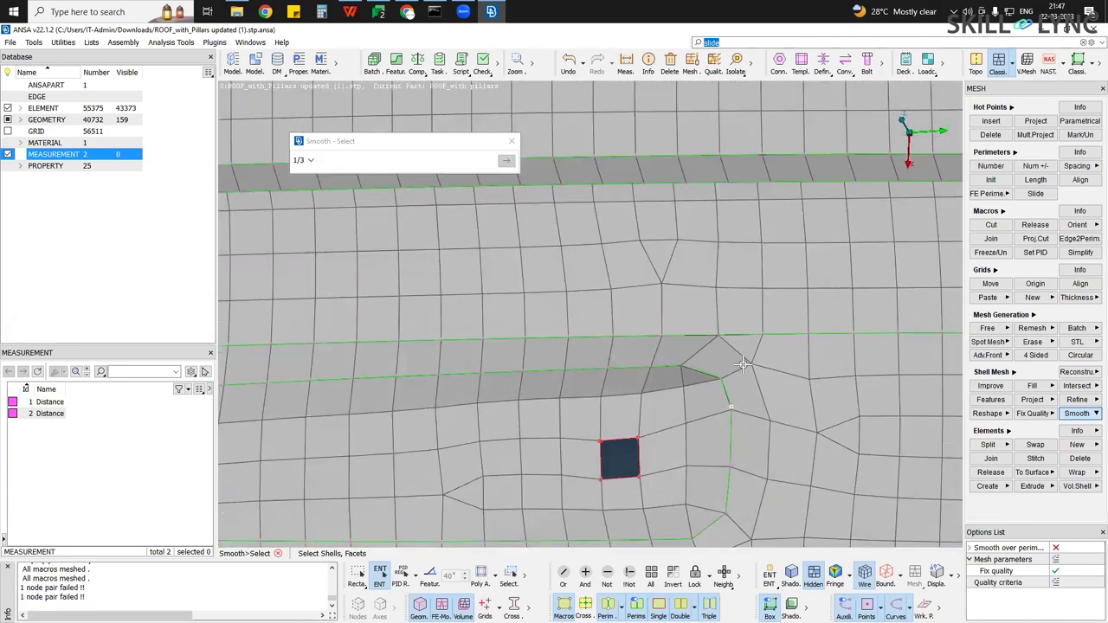
scroll(637, 369, "down", 5)
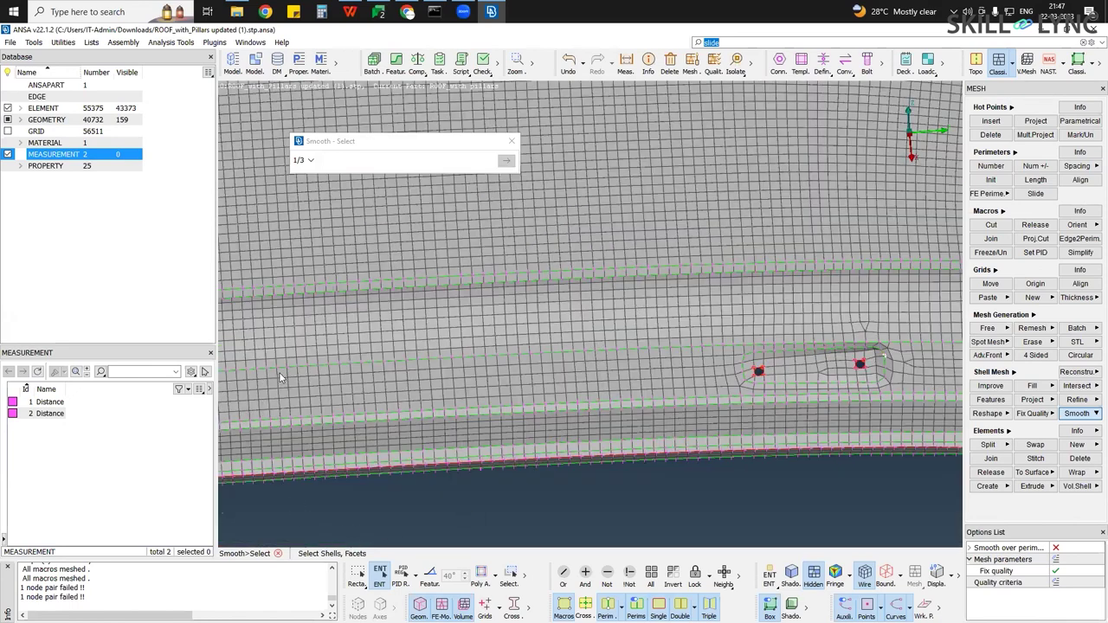
scroll(281, 380, "down", 5)
left_click_drag(736, 244, 567, 334, "ctrl")
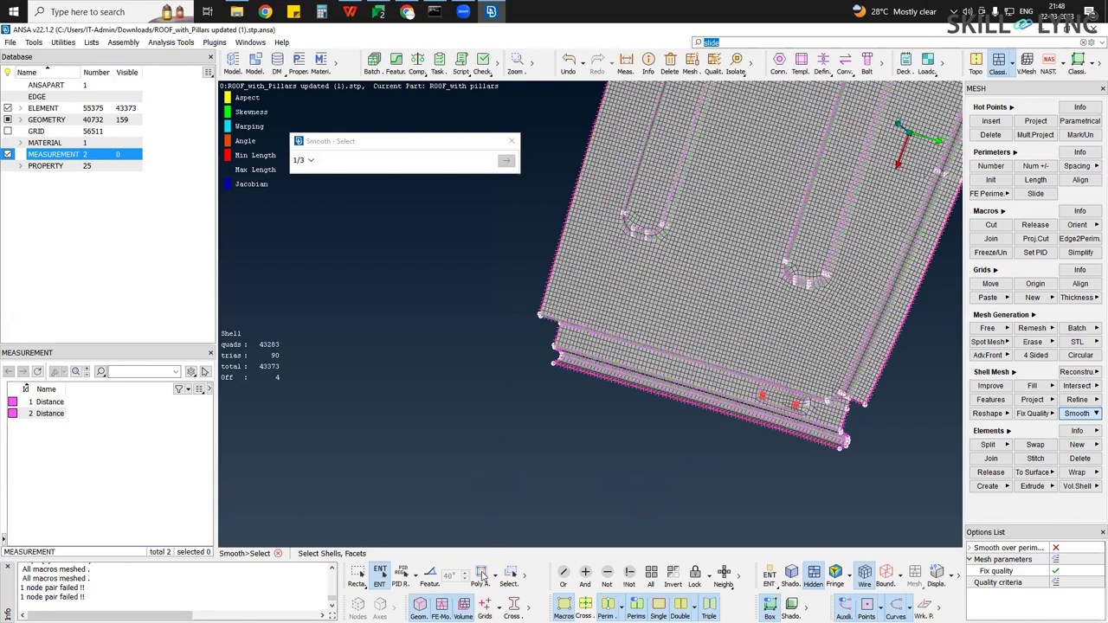
left_click_drag(482, 544, 559, 528, "ctrl")
right_click_drag(417, 136, 405, 35, "ctrl")
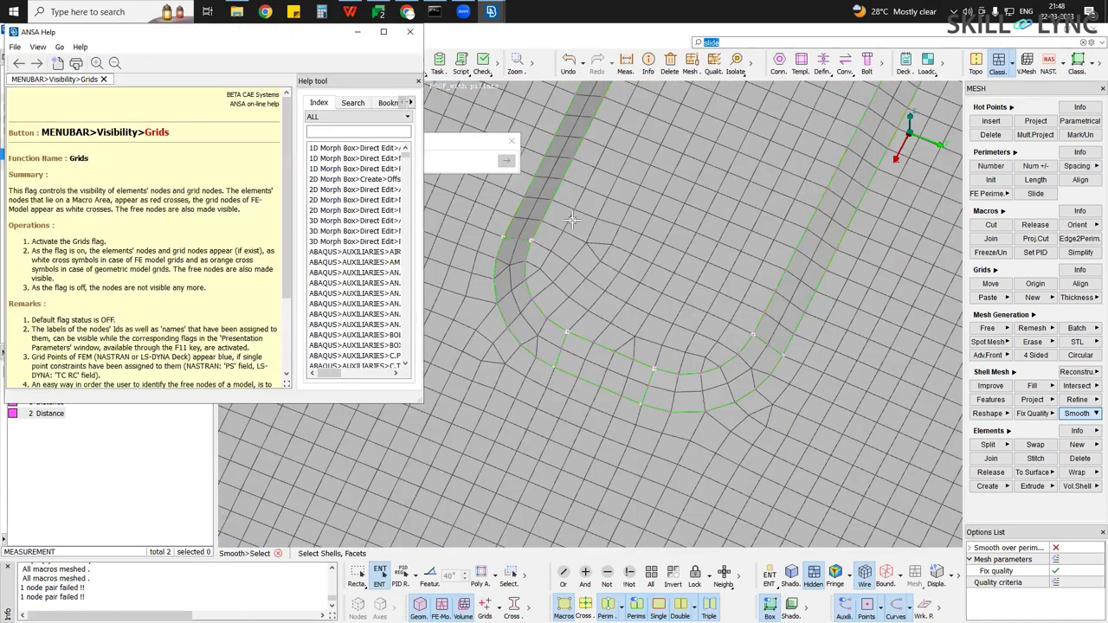
left_click(416, 30)
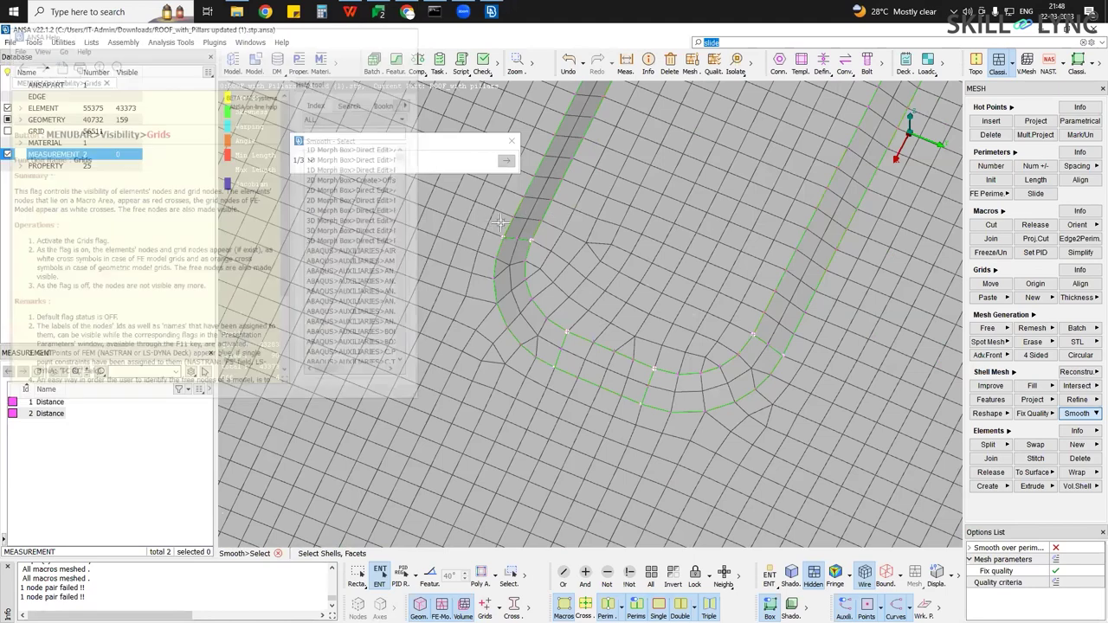
Split the shells across two edges above the flat bottom of the U-shaped groove end and clean up the leftover tria
left_click_drag(649, 296, 652, 325, "ctrl")
scroll(780, 300, "up", 3)
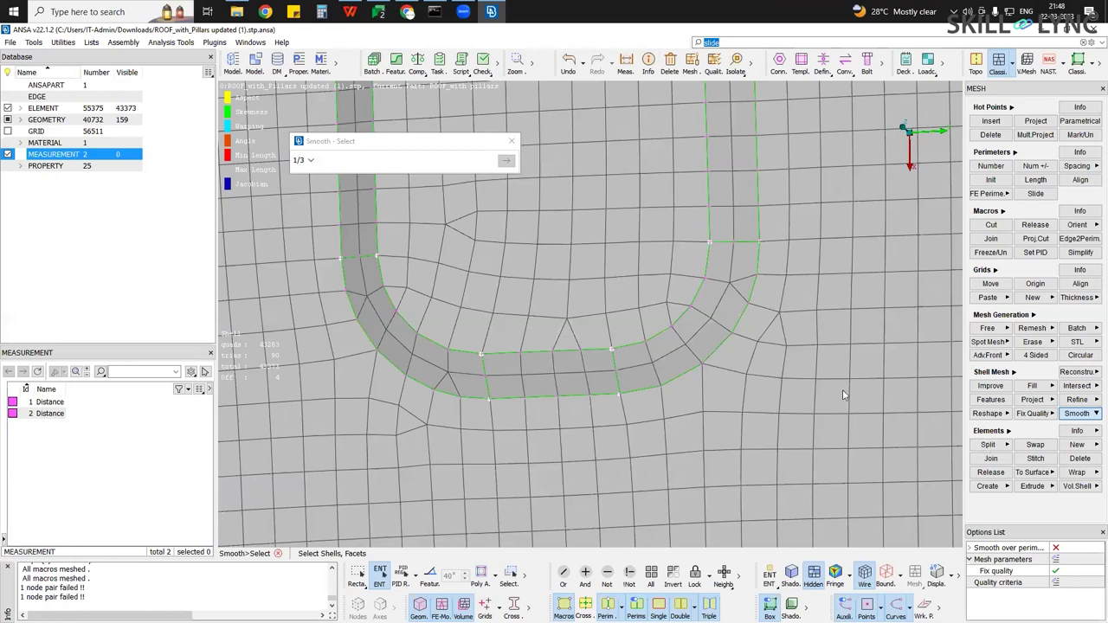
left_click(554, 278)
left_click(558, 318)
middle_click(624, 348)
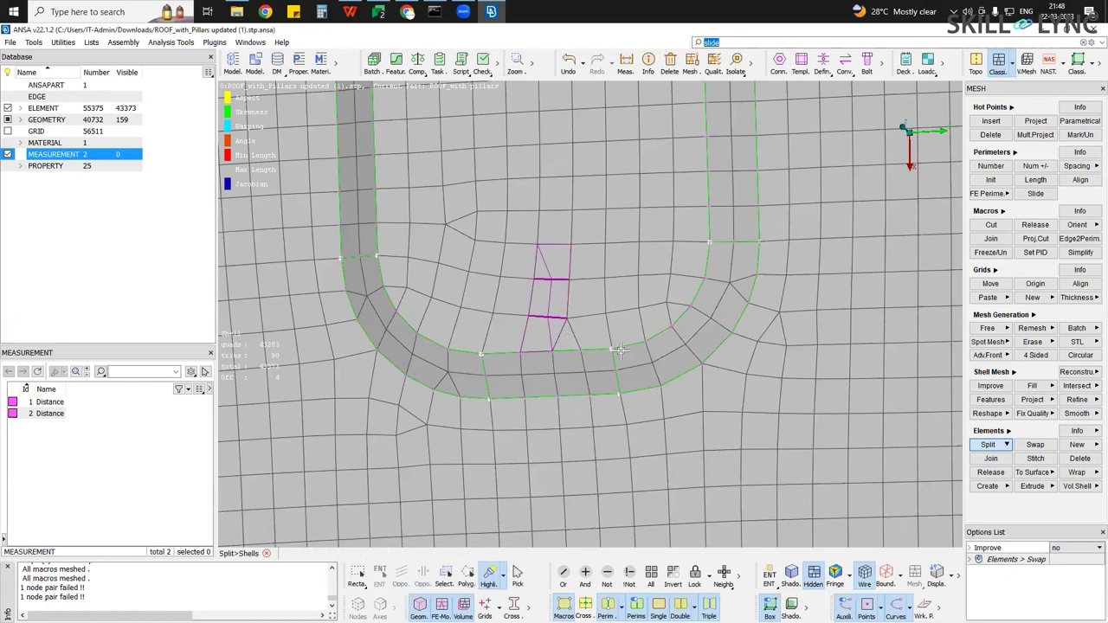
middle_click(585, 334)
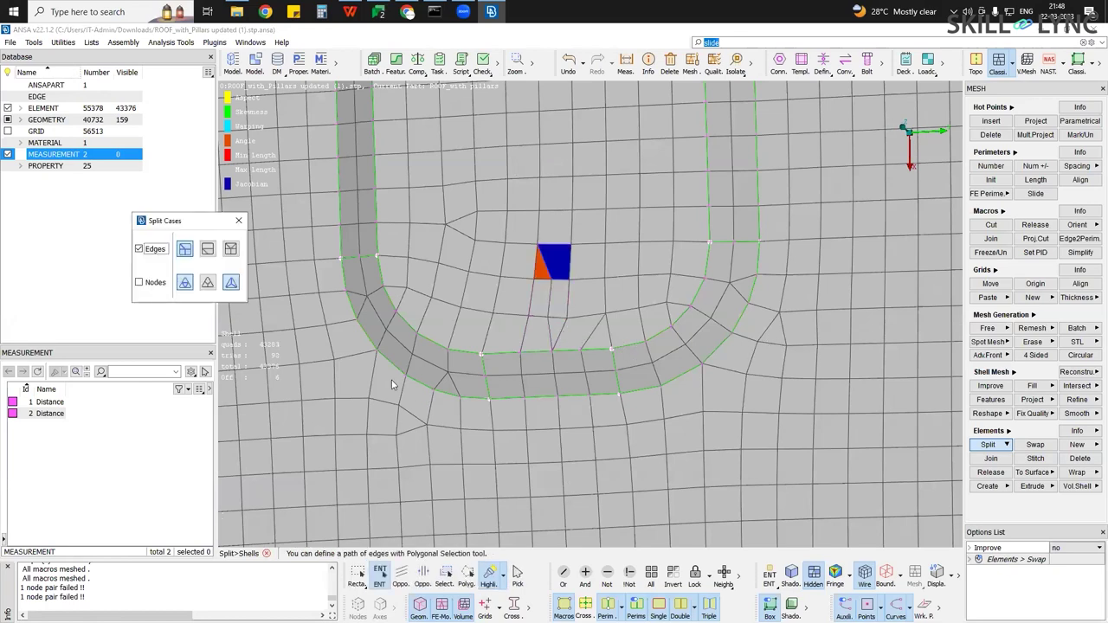
key("ctrl+z")
scroll(612, 359, "down", 2)
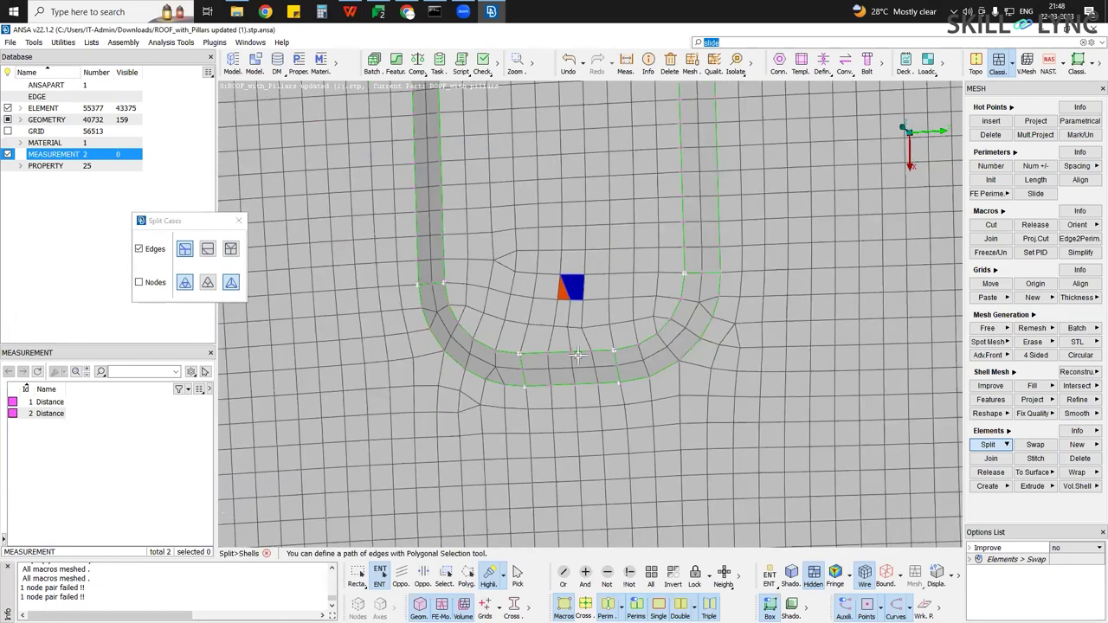
left_click_drag(579, 357, 493, 319, "ctrl")
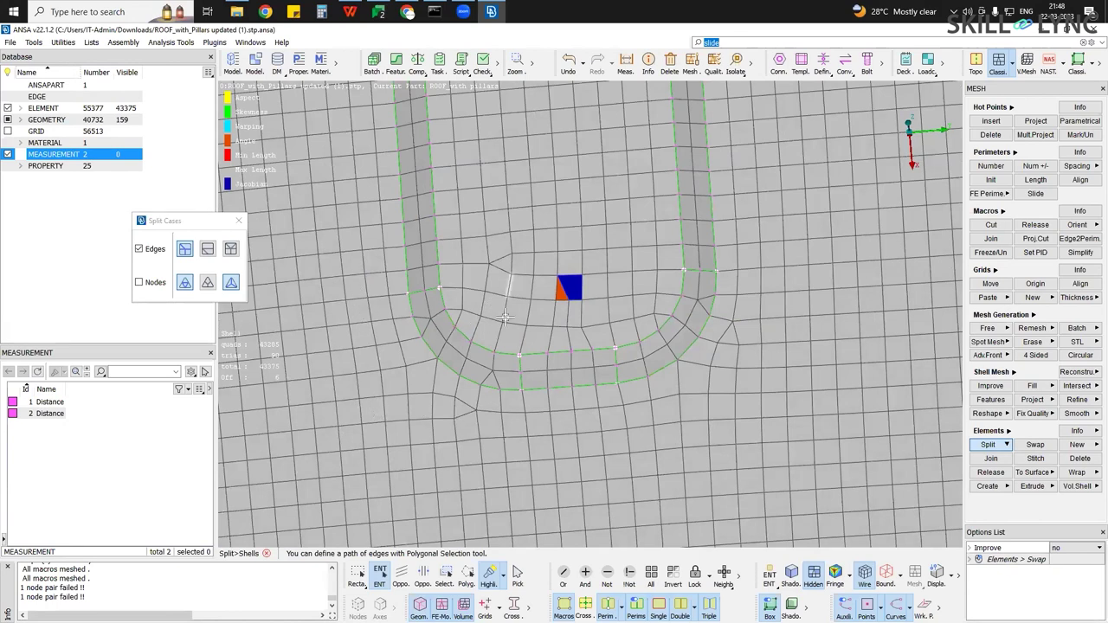
Smooth the shells around the U-shaped groove end, keep the perimeters as they are, and accept the result
scroll(479, 328, "down", 3)
key("Escape")
left_click(1075, 415)
left_click(1032, 417)
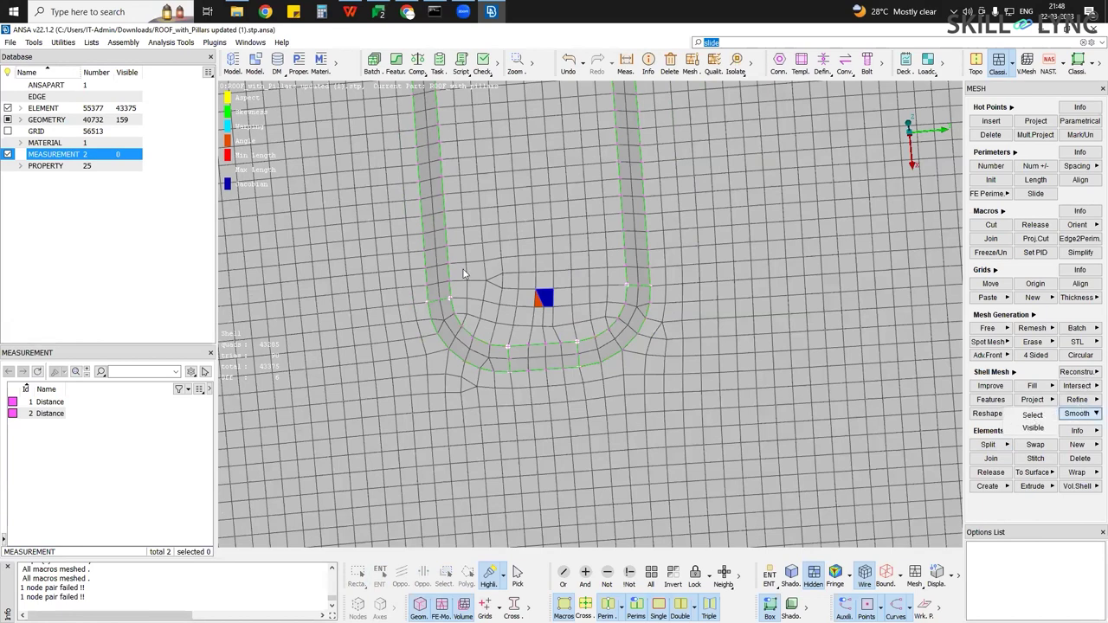
left_click_drag(398, 247, 724, 412)
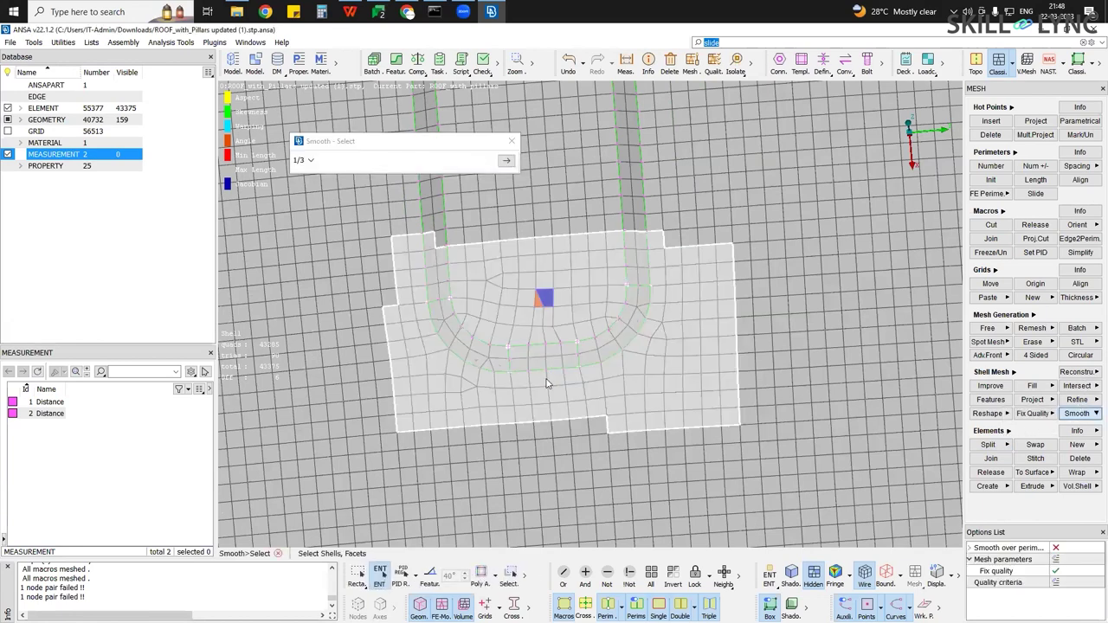
middle_click(545, 384)
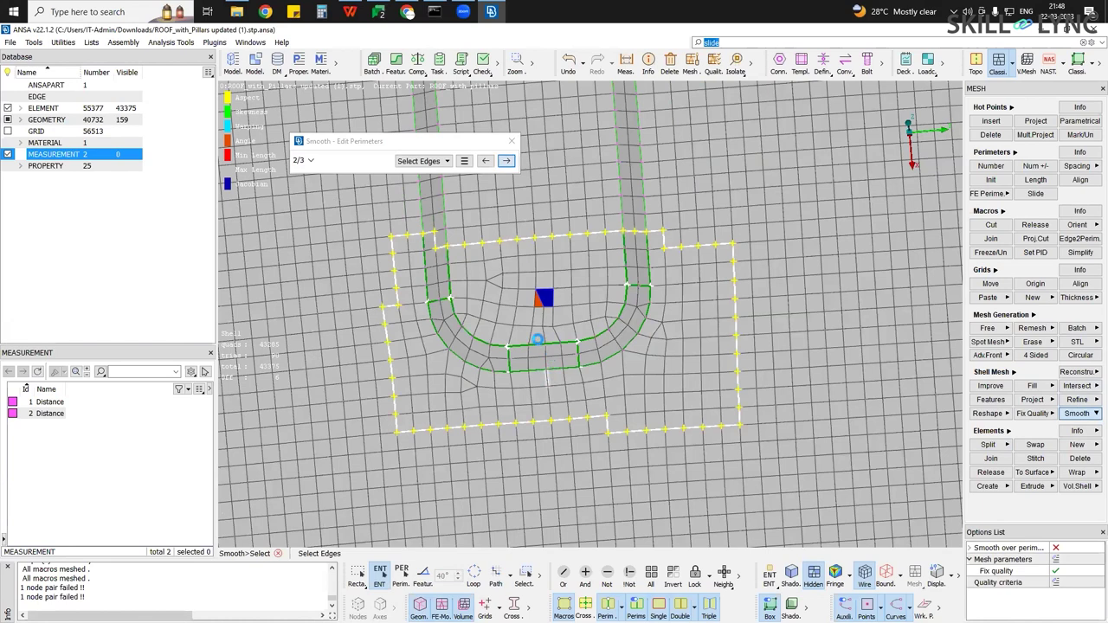
middle_click(537, 340)
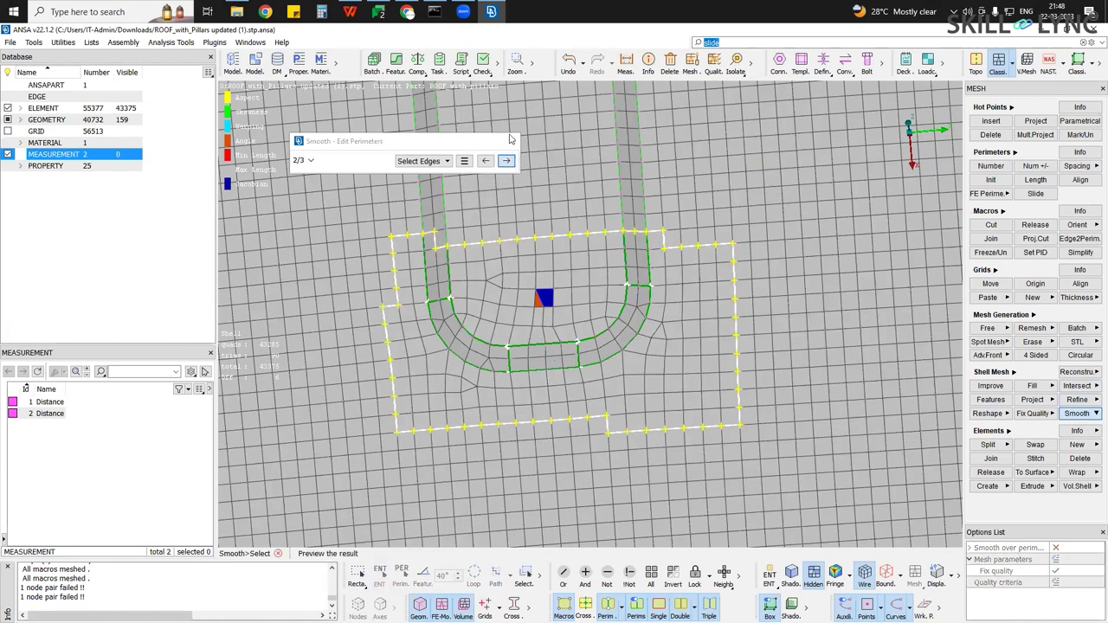
left_click(507, 161)
left_click(512, 141)
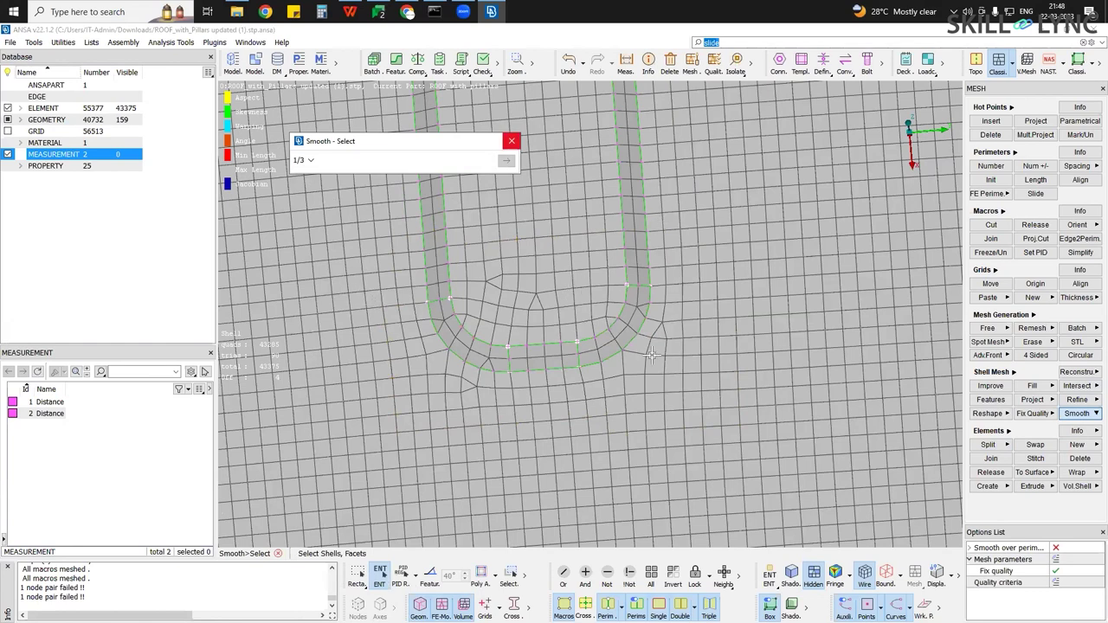
middle_click(672, 373)
Join the macros across the closely spaced perimeters that cross the outer wall of the long side groove
scroll(662, 377, "down", 5)
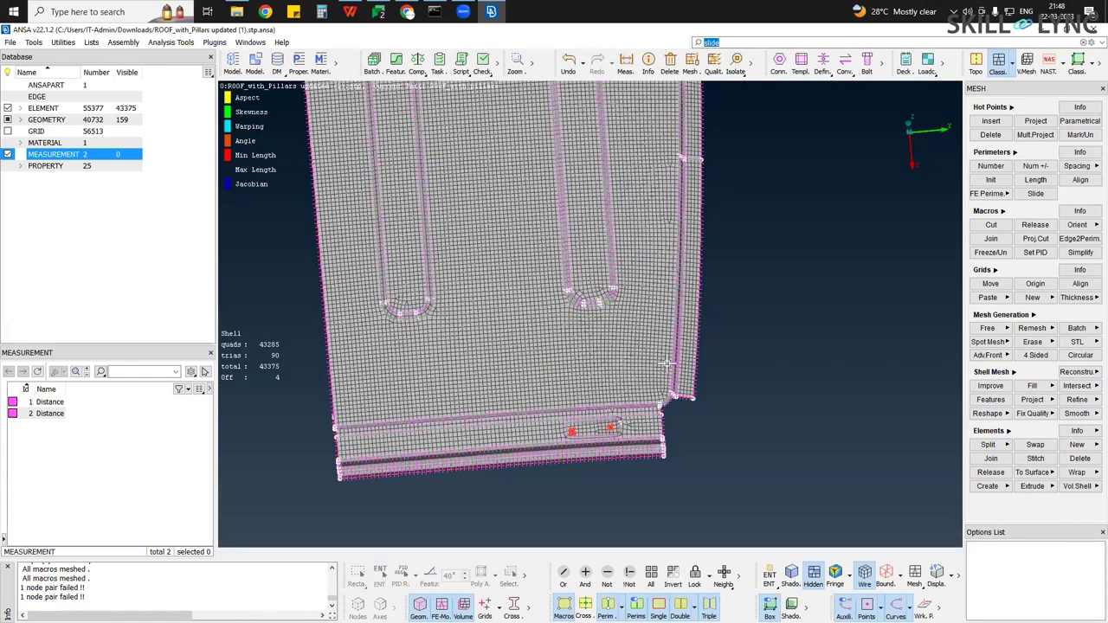
scroll(666, 363, "up", 5)
scroll(689, 354, "up", 5)
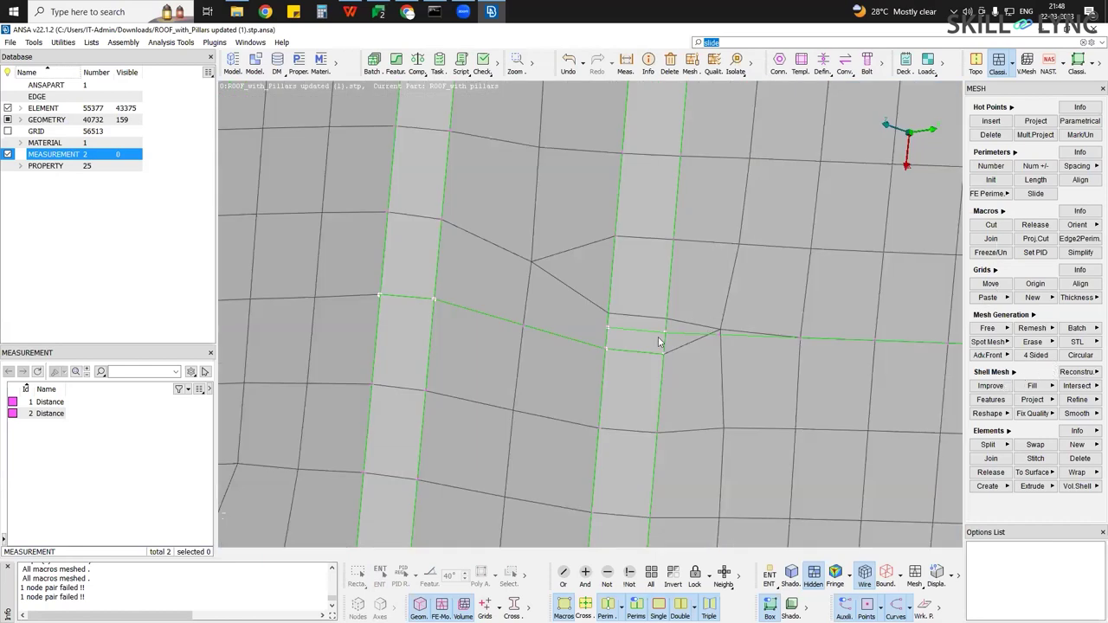
left_click(641, 352)
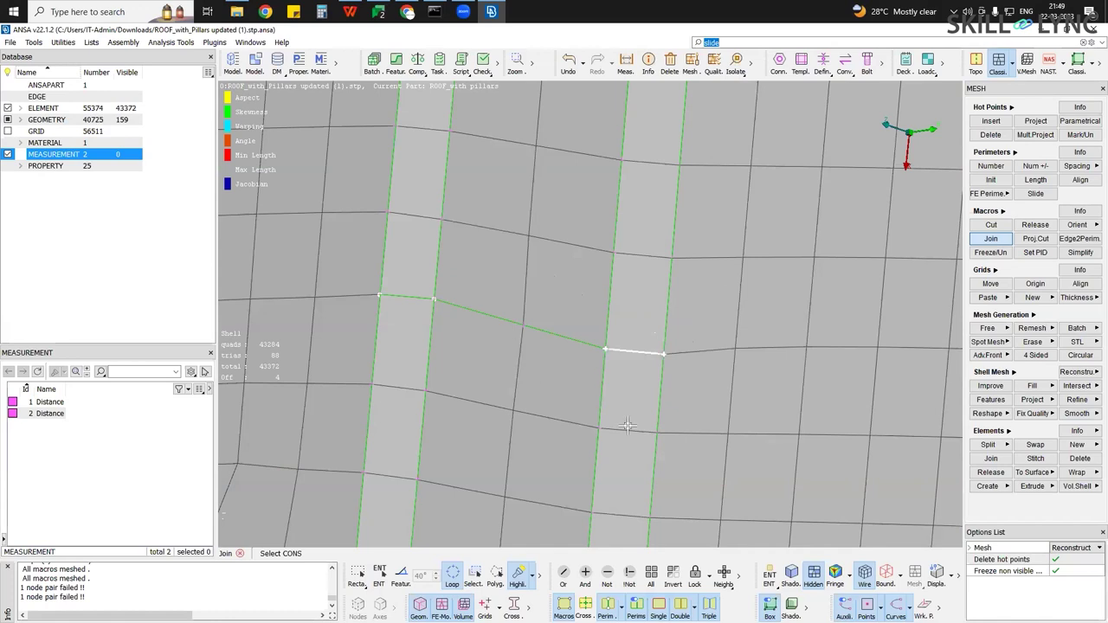
Join the macros along the perimeters crossing the side groove and continuing to the panel's outer edge at the next misaligned spot
scroll(630, 489, "down", 3)
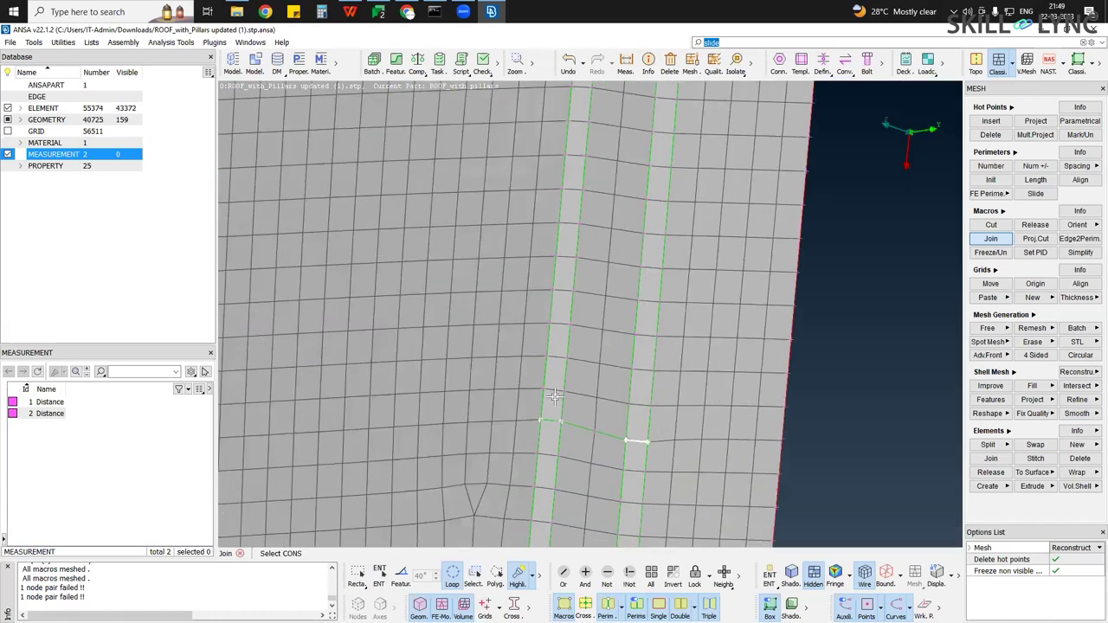
scroll(552, 402, "down", 2)
middle_click_drag(547, 437, 559, 442, "ctrl")
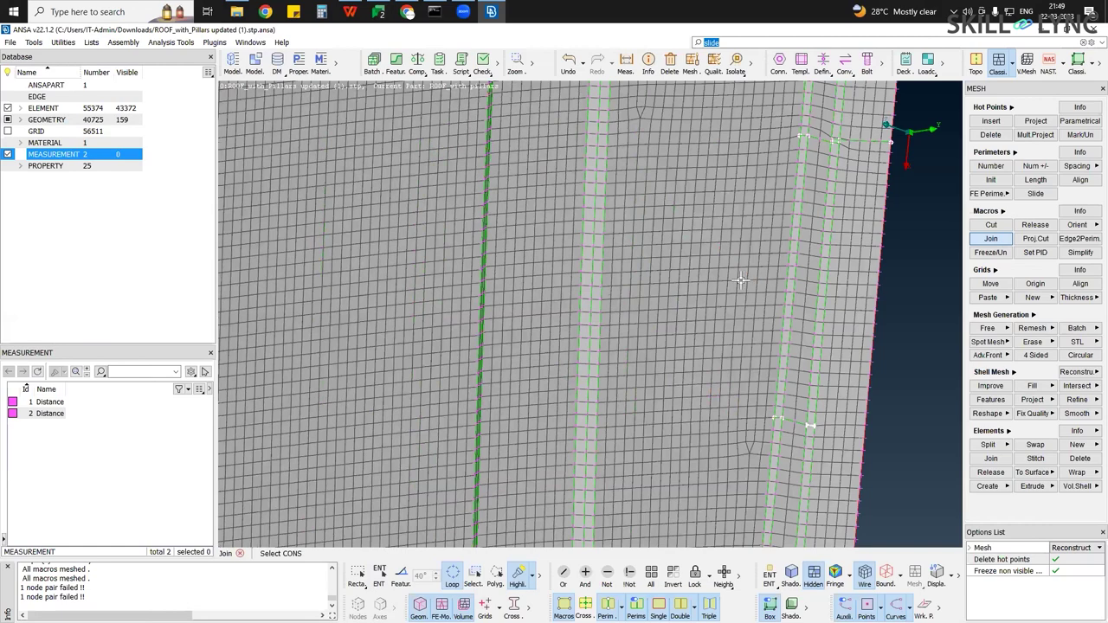
scroll(698, 316, "down", 3)
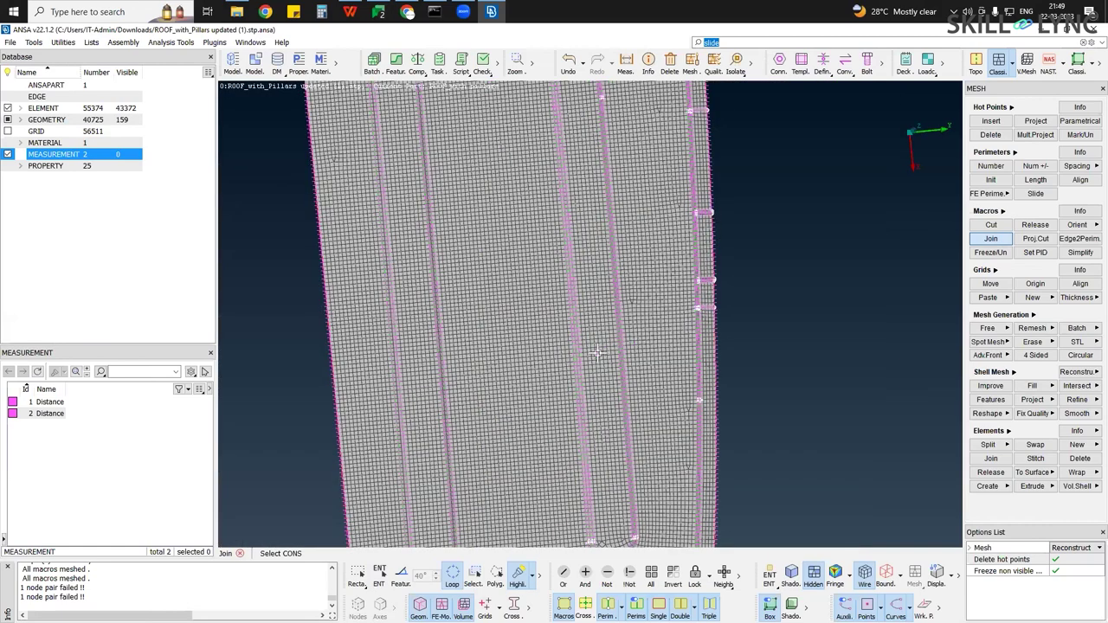
scroll(612, 358, "up", 5)
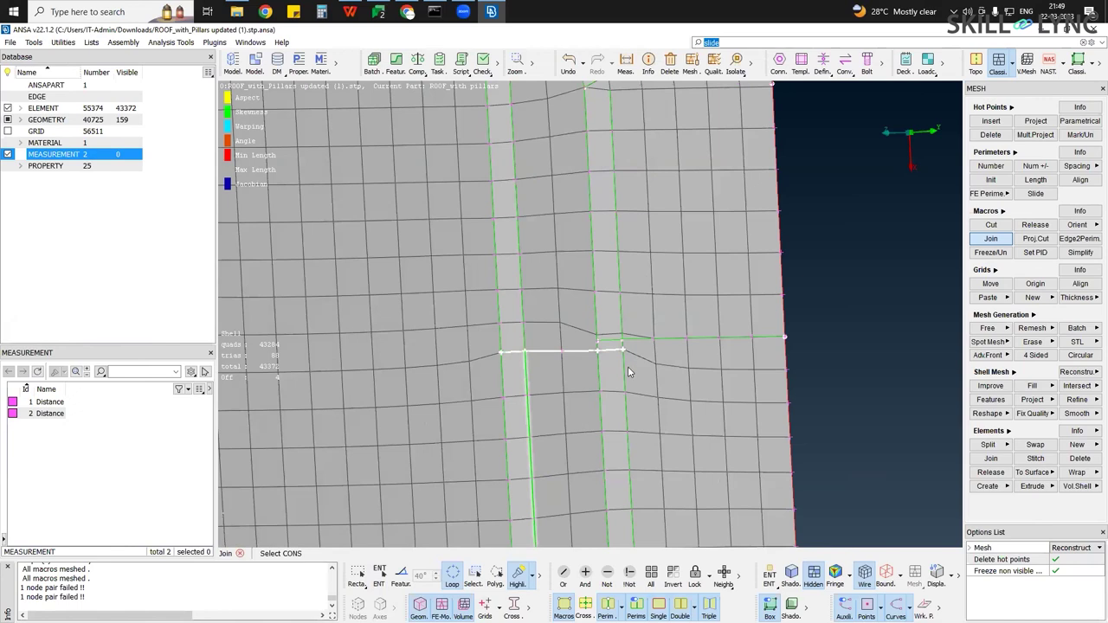
scroll(617, 366, "down", 1)
left_click(677, 361)
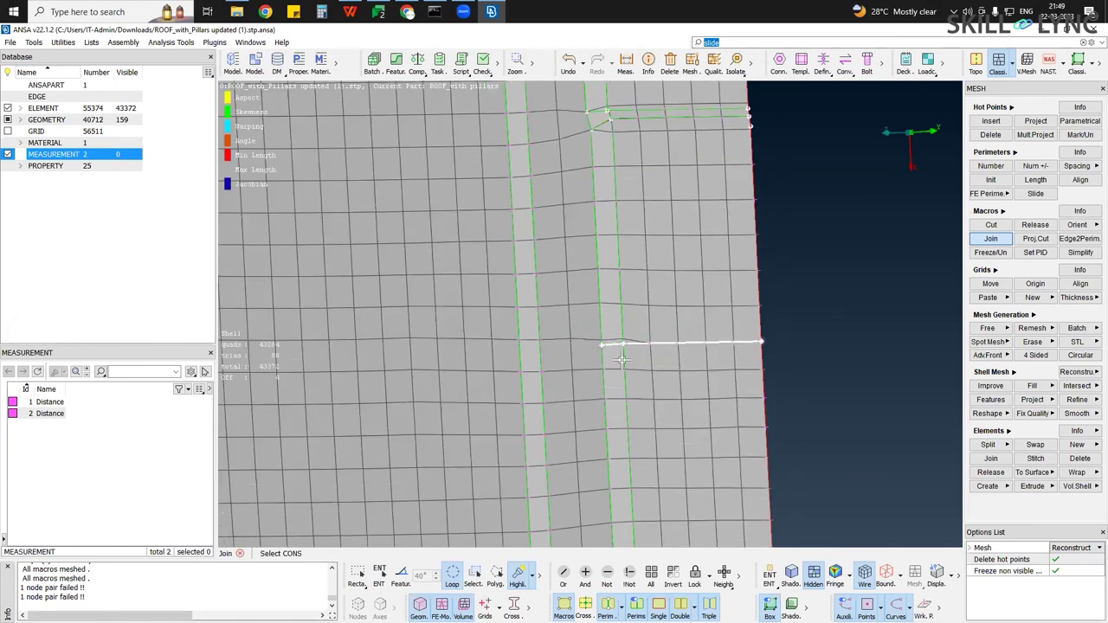
Join the perimeters of the narrow slanted strip between the side groove's outer wall and the panel edge, reconstructing the mesh
scroll(620, 320, "up", 3)
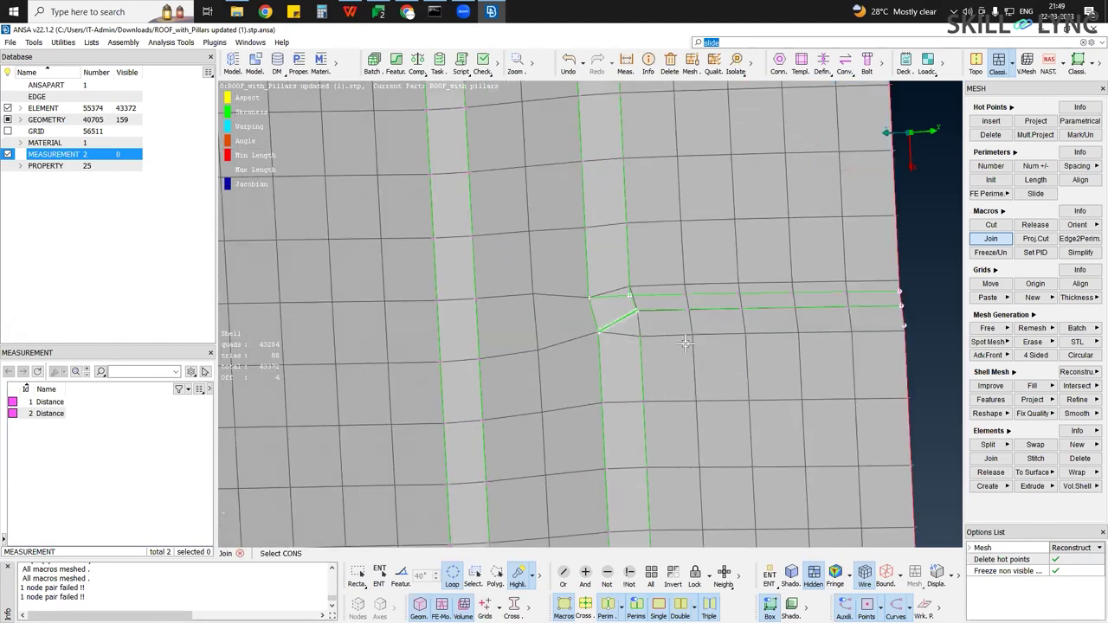
left_click(683, 303)
left_click(626, 298)
middle_click(669, 357)
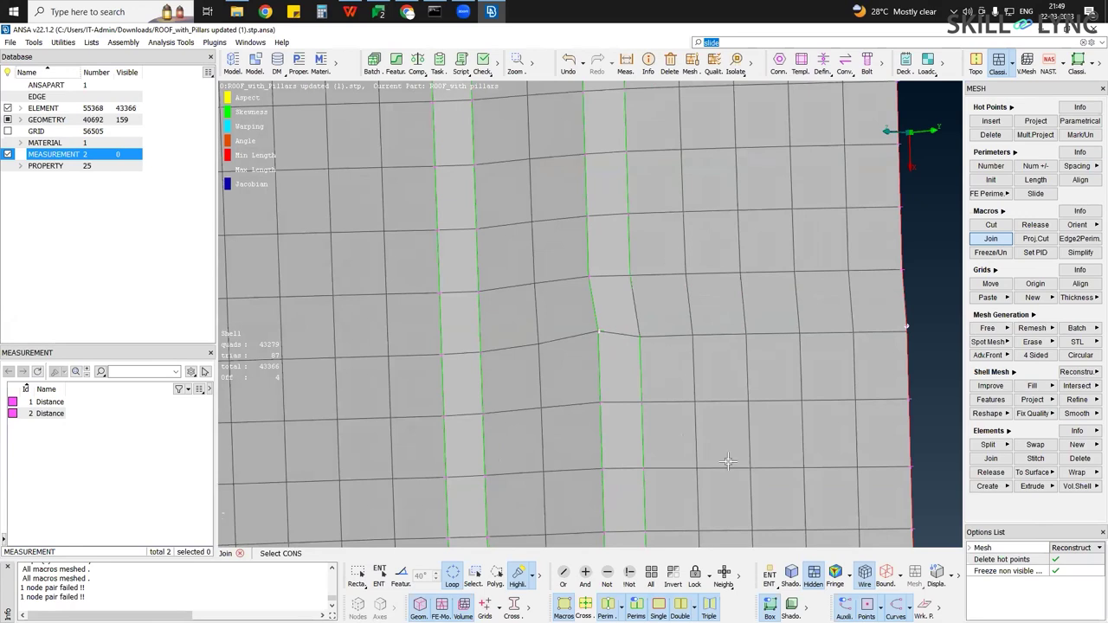
Join the perimeters of the next narrow strip along the outer edge into the surrounding macros
scroll(660, 296, "down", 5)
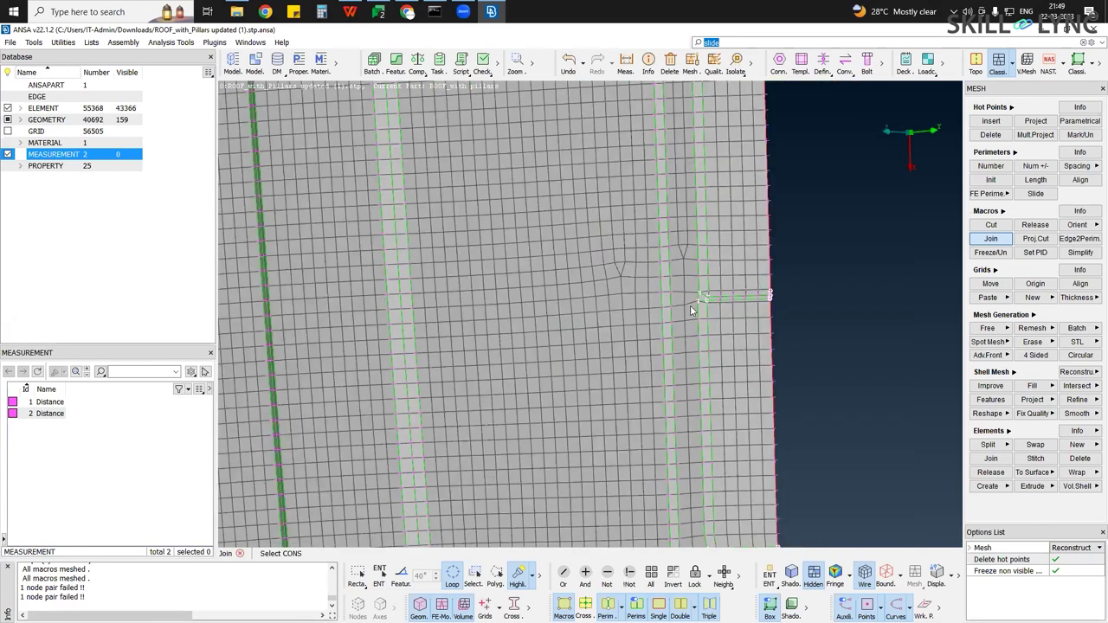
scroll(691, 297, "up", 3)
left_click(667, 283)
middle_click(691, 323)
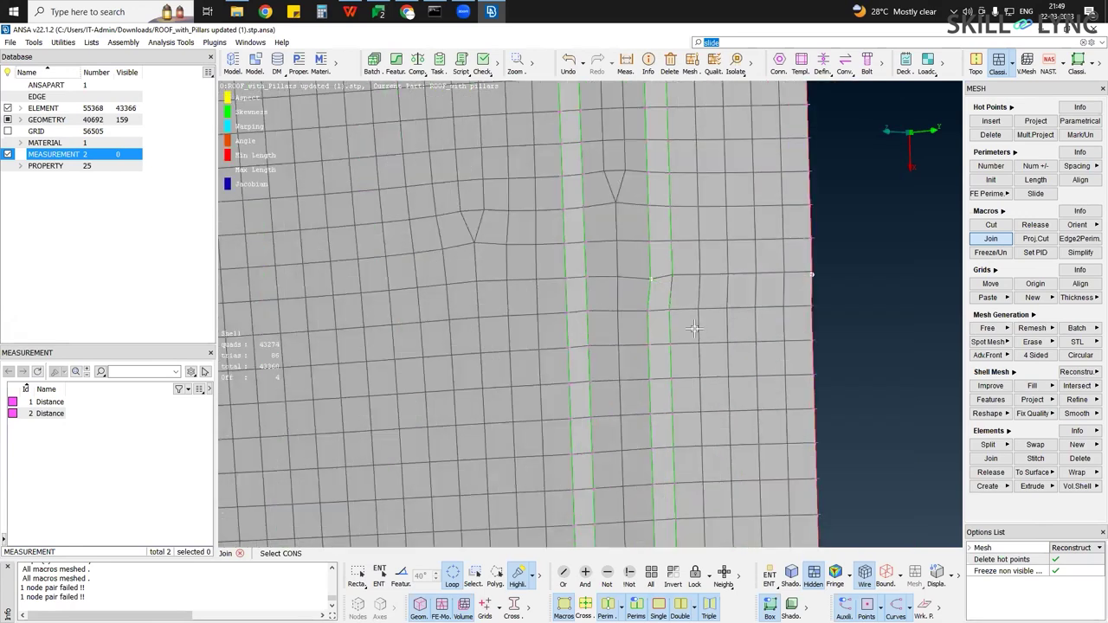
Join the perimeters crossing the side groove's floor and outer wall, including the line out to the panel edge
scroll(749, 303, "down", 2)
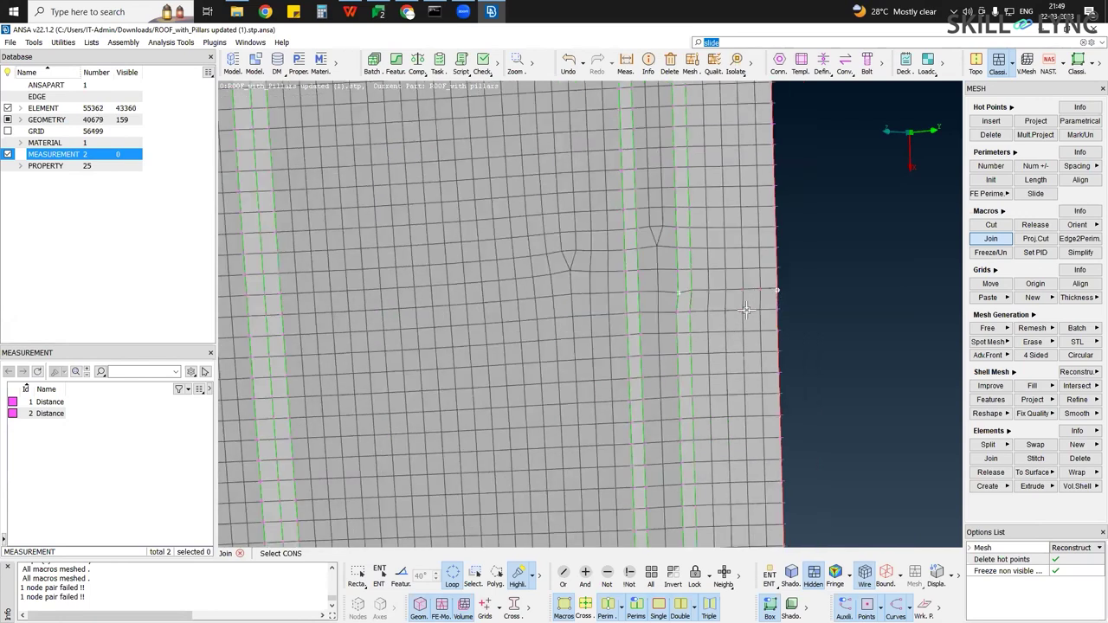
scroll(751, 308, "up", 1)
scroll(744, 385, "down", 4)
scroll(690, 212, "up", 3)
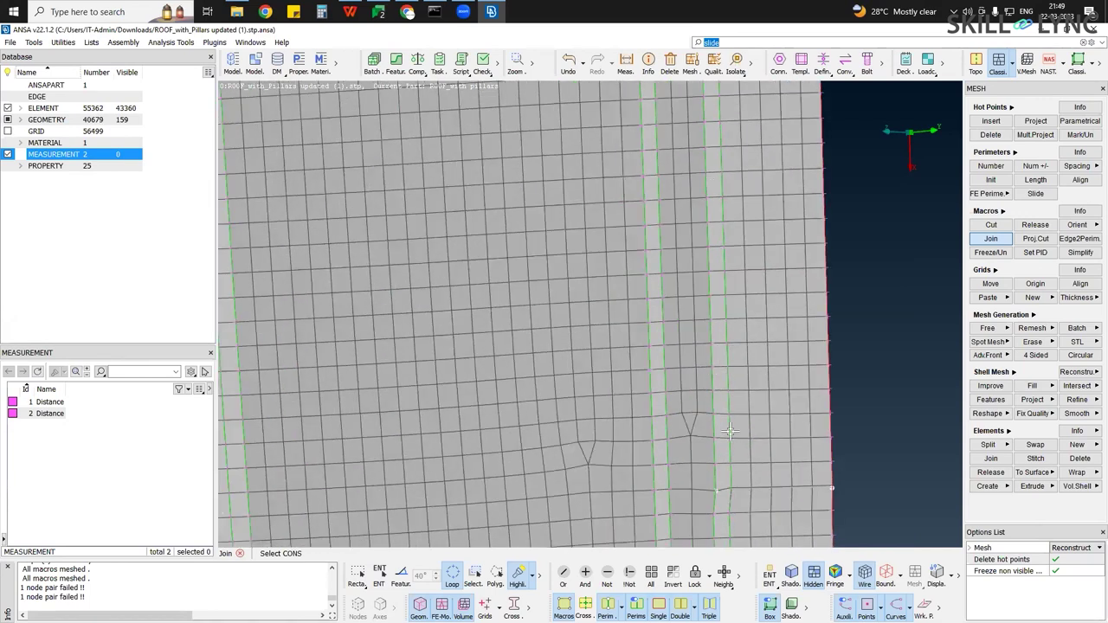
scroll(714, 396, "up", 2)
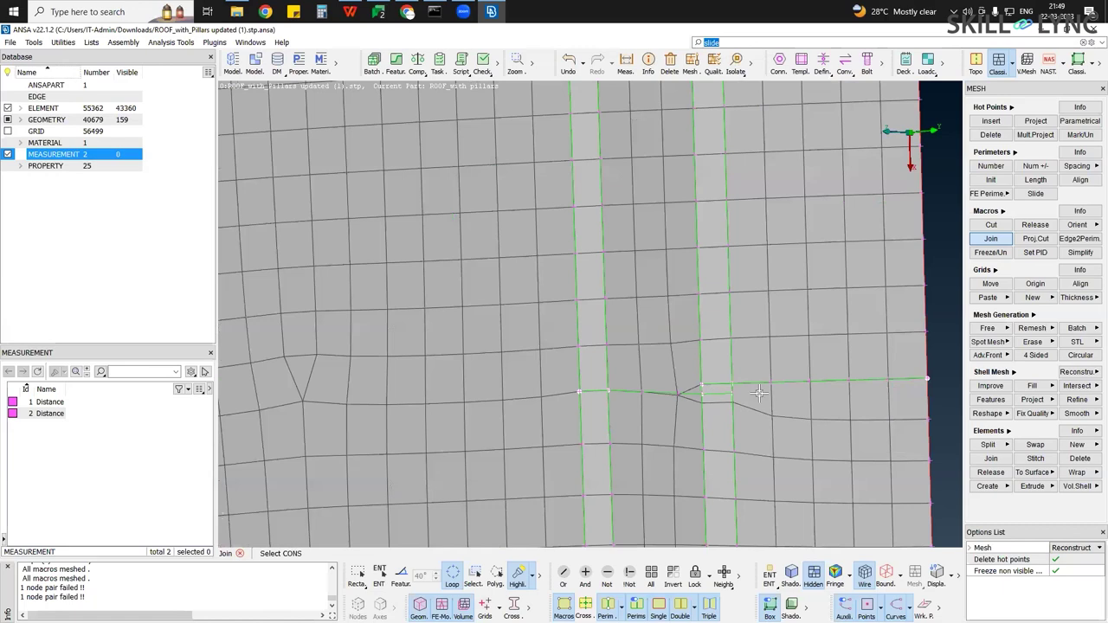
left_click(644, 392)
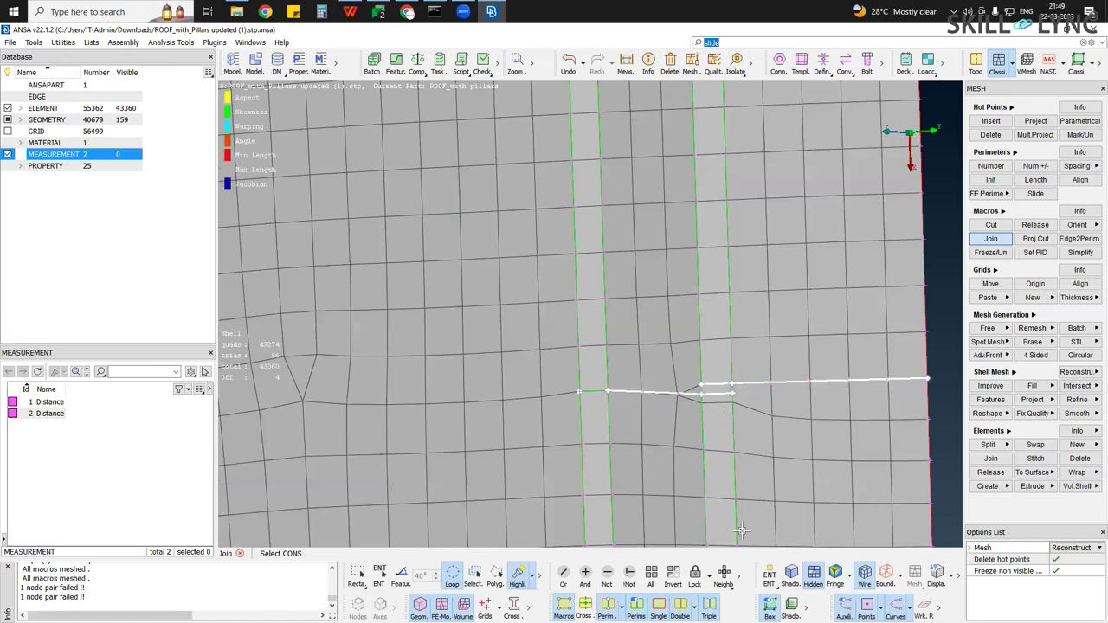
middle_click(726, 416)
Try to join the parallel perimeters of the narrow edge strip beyond the rounded groove end
scroll(714, 407, "down", 3)
scroll(718, 418, "down", 4)
scroll(701, 322, "up", 2)
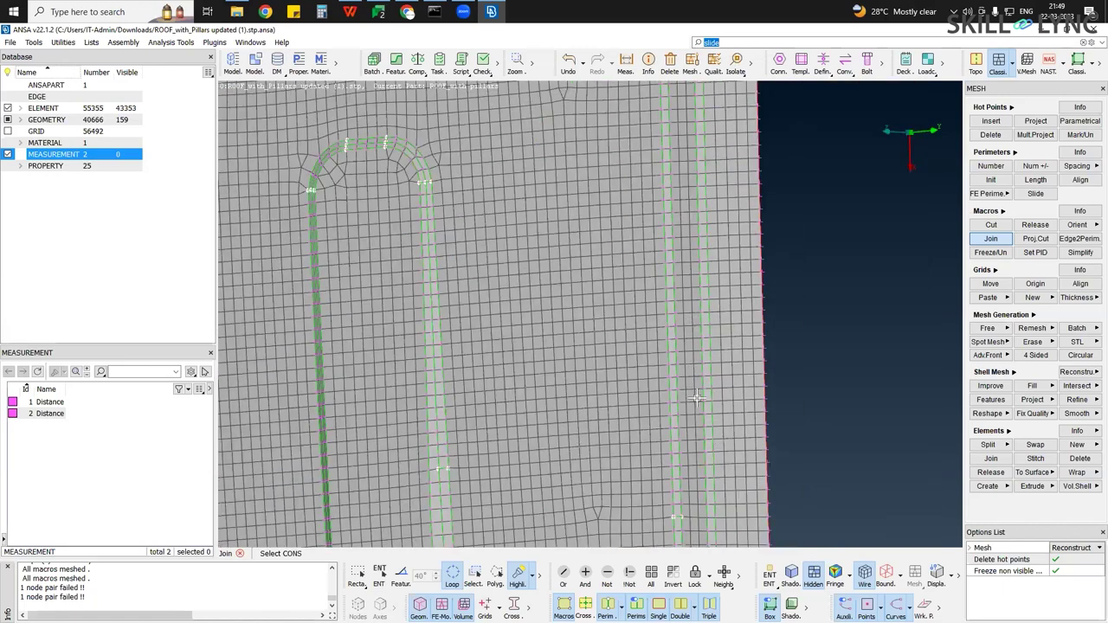
scroll(679, 356, "down", 3)
scroll(682, 343, "up", 4)
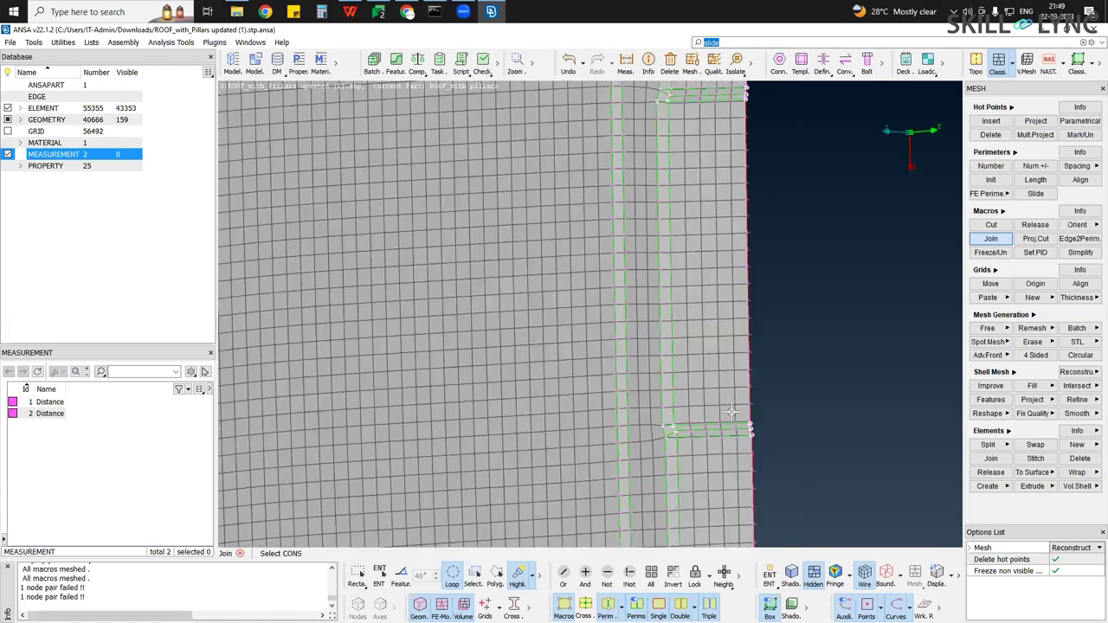
scroll(732, 412, "up", 2)
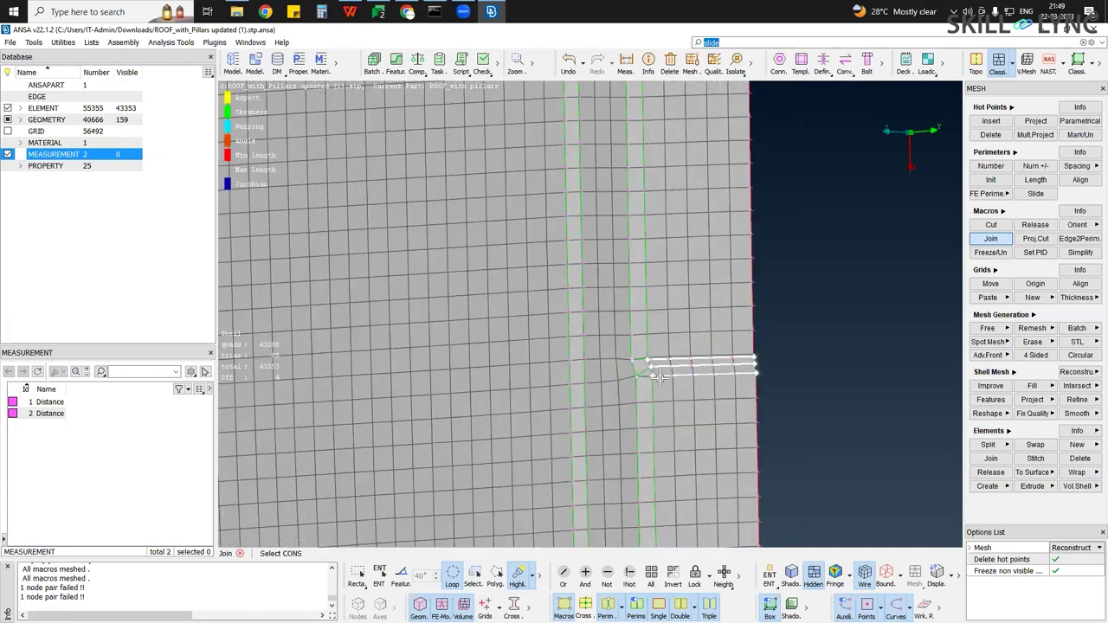
scroll(651, 379, "up", 3)
middle_click(690, 369)
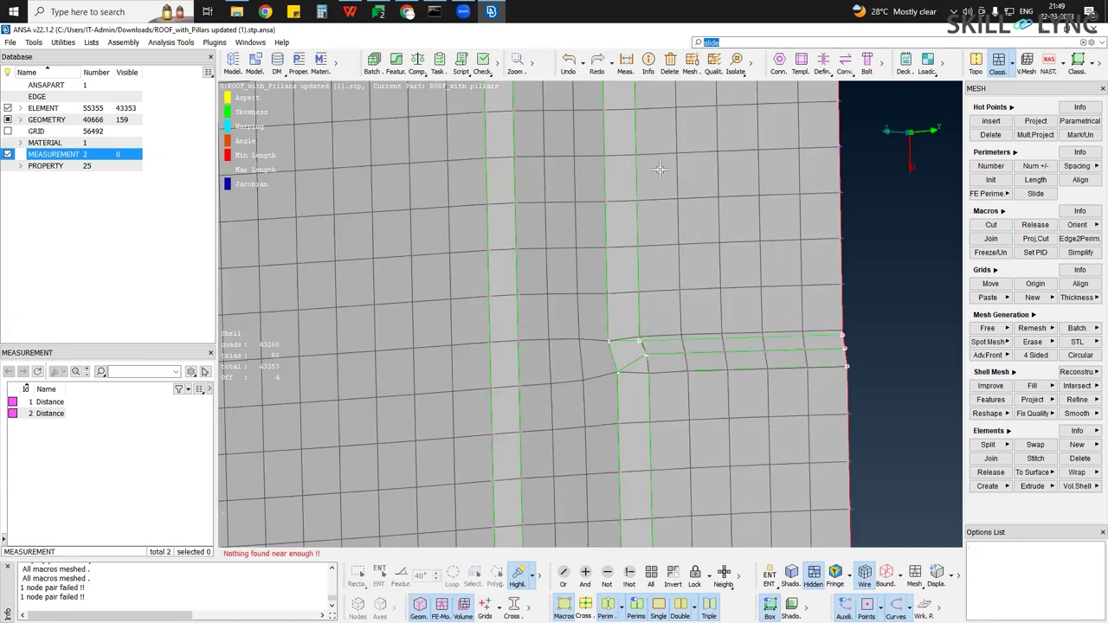
Join the perimeters of the narrow edge strip beyond the rounded groove end with the neighbouring macros
scroll(684, 193, "down", 8)
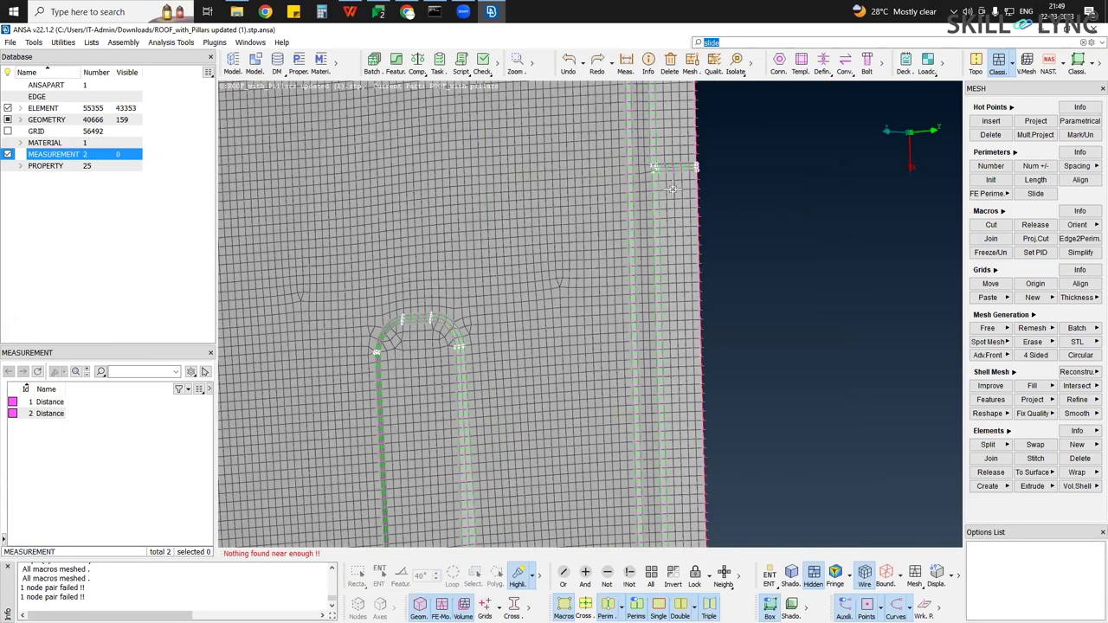
middle_click_drag(656, 467, 648, 278, "ctrl")
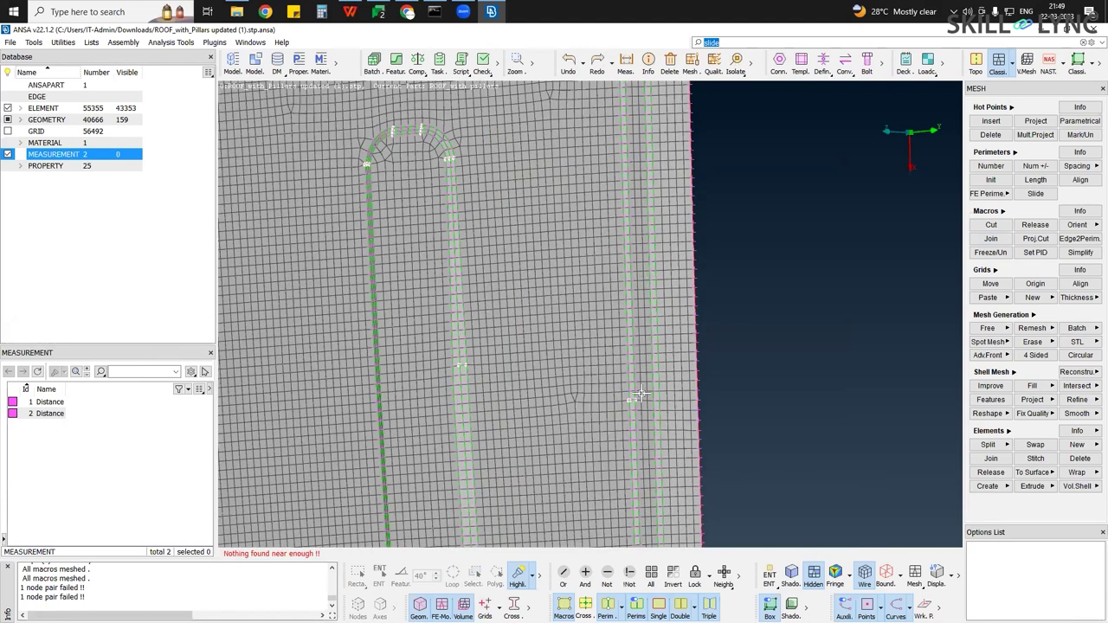
scroll(641, 393, "down", 1)
scroll(647, 252, "up", 3)
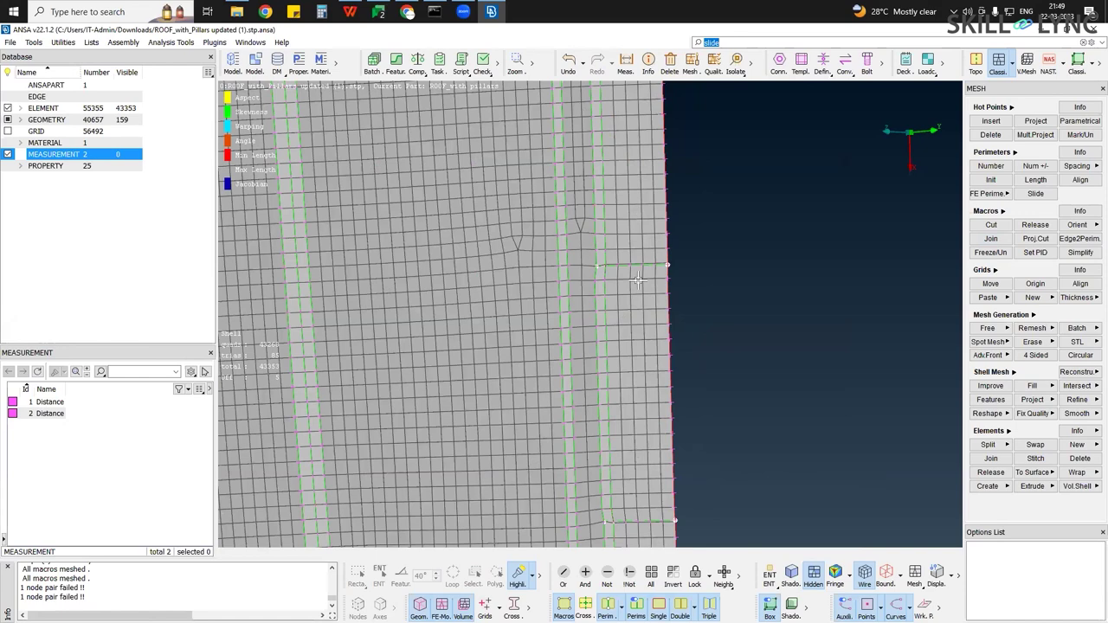
scroll(637, 453, "down", 3)
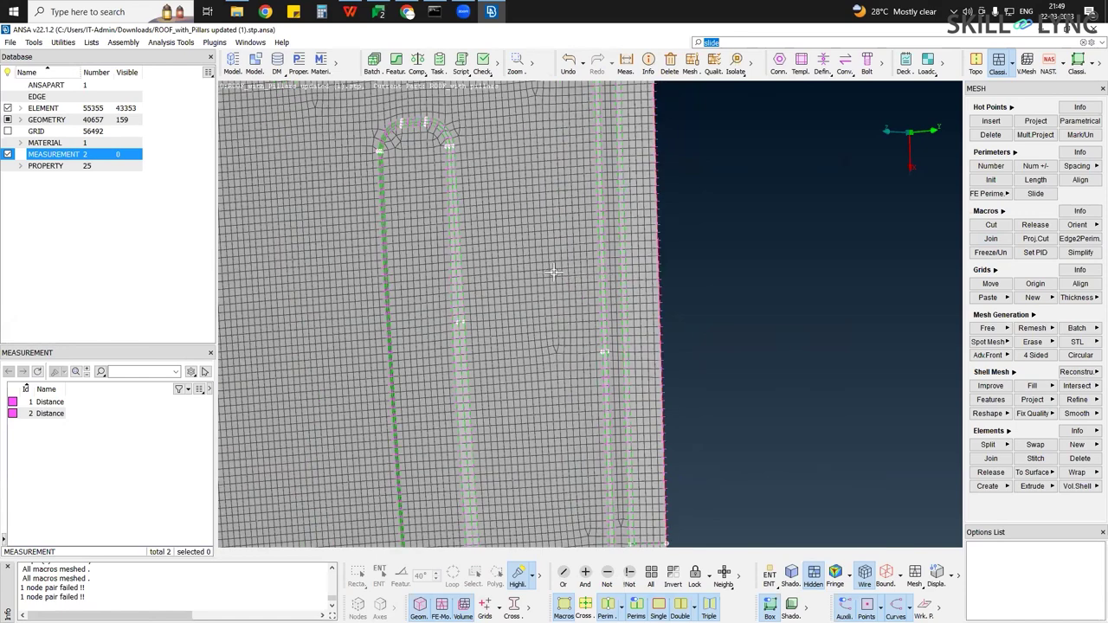
scroll(554, 271, "up", 5)
left_click(986, 243)
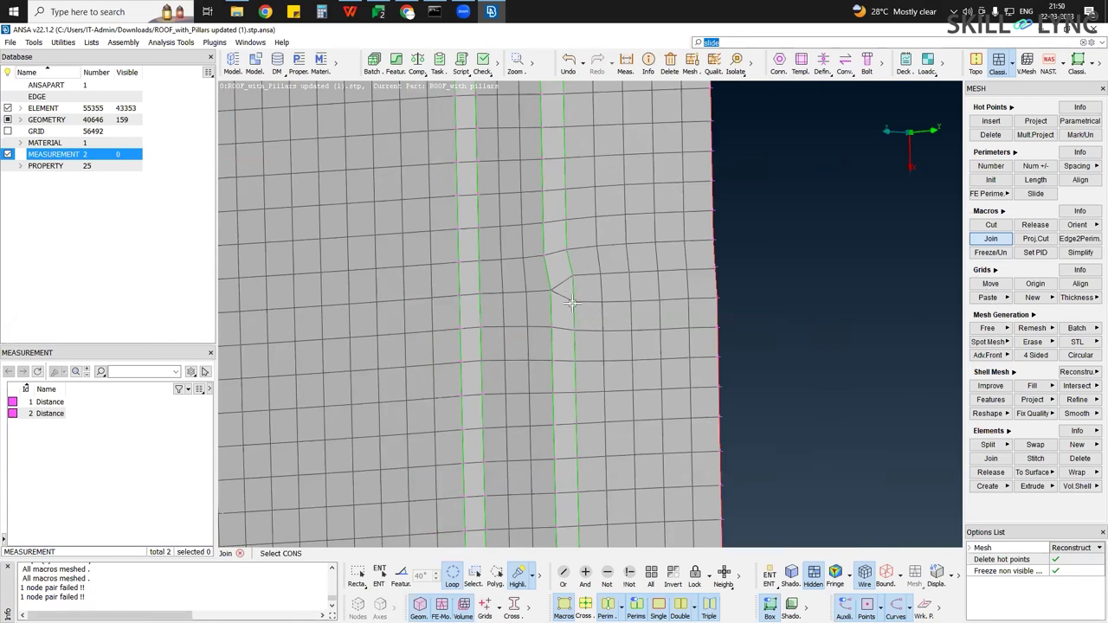
Paste neighbouring nodes together beside the side groove's outer wall with Paste to the last Node to shift the tria outward
left_click(573, 276)
left_click(573, 301)
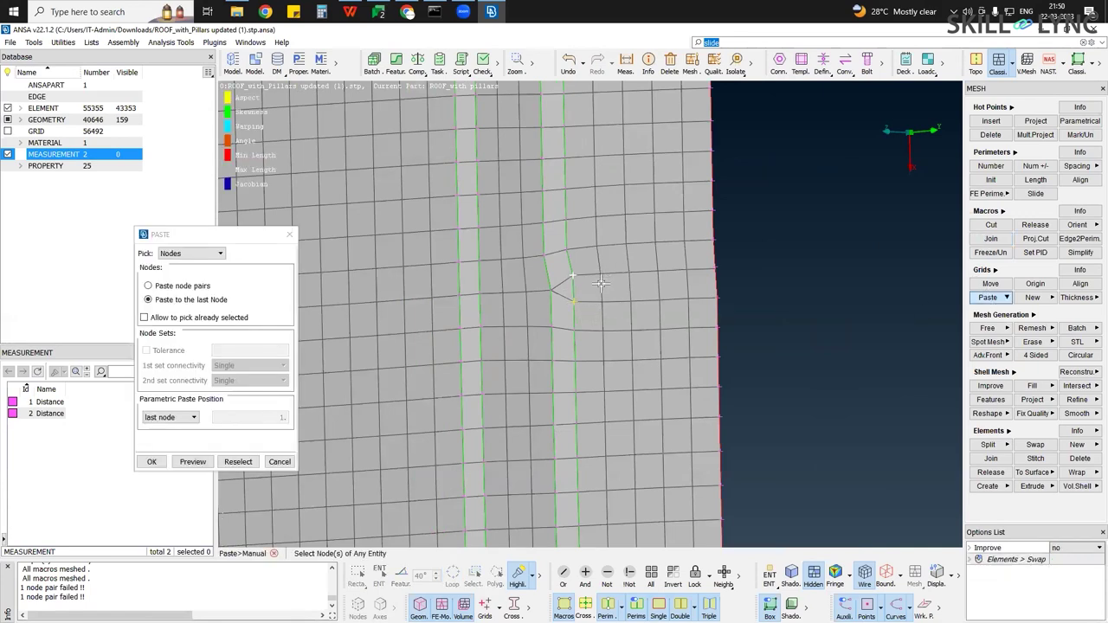
middle_click(630, 298)
scroll(600, 298, "down", 1)
left_click(600, 303)
middle_click(628, 299)
left_click(627, 299)
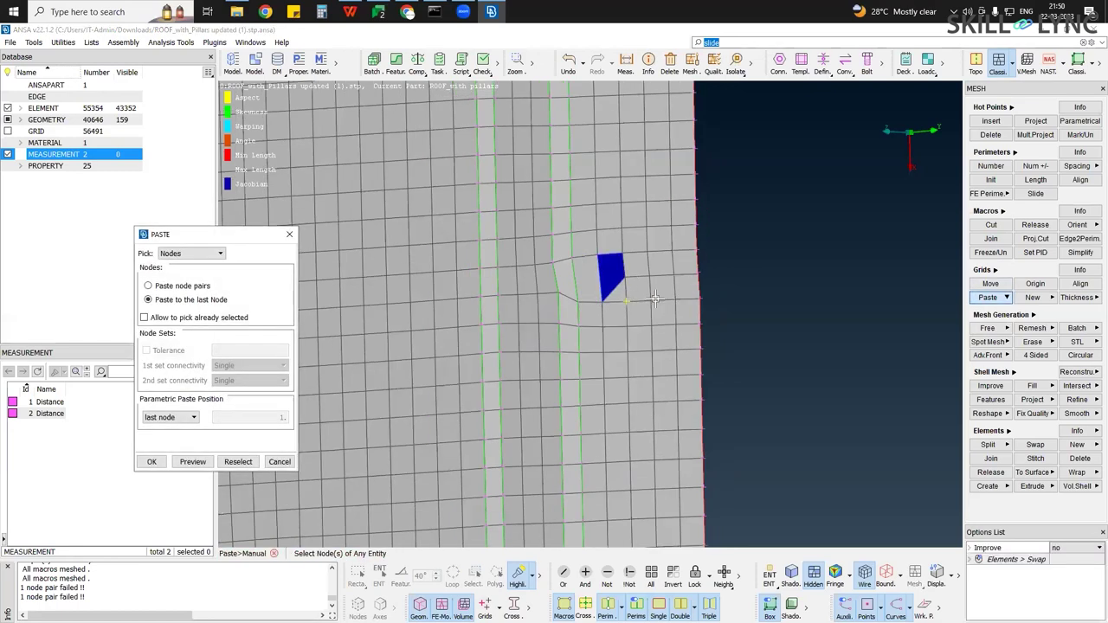
middle_click(681, 270)
Join the perimeters of the narrow cross strip running from the side groove's outer wall to the panel edge
scroll(676, 261, "down", 2)
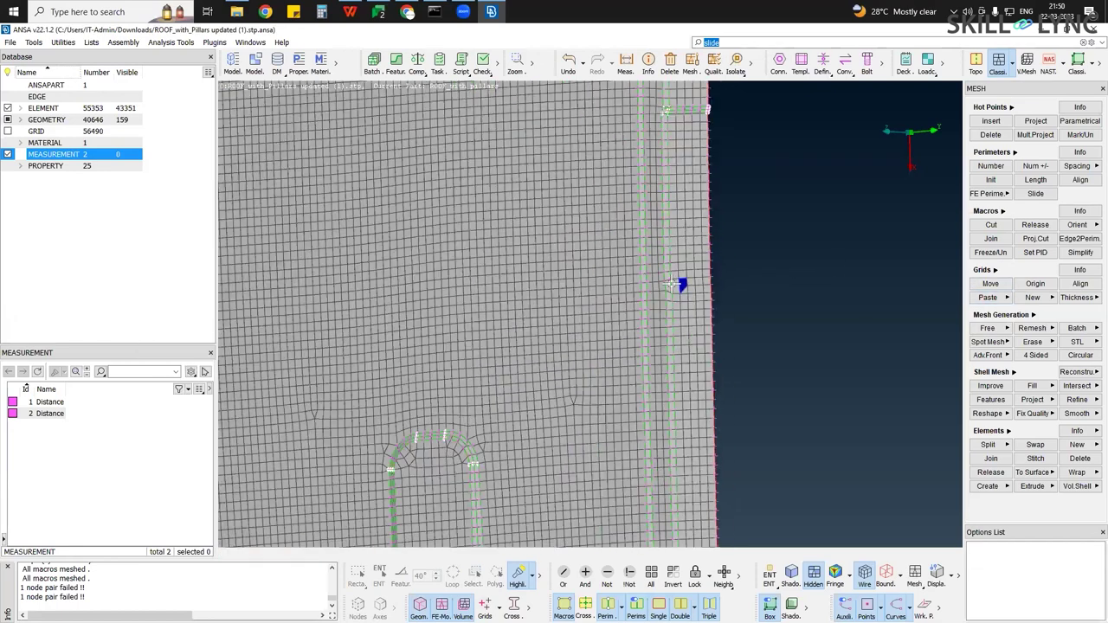
scroll(631, 379, "up", 3)
scroll(620, 378, "up", 2)
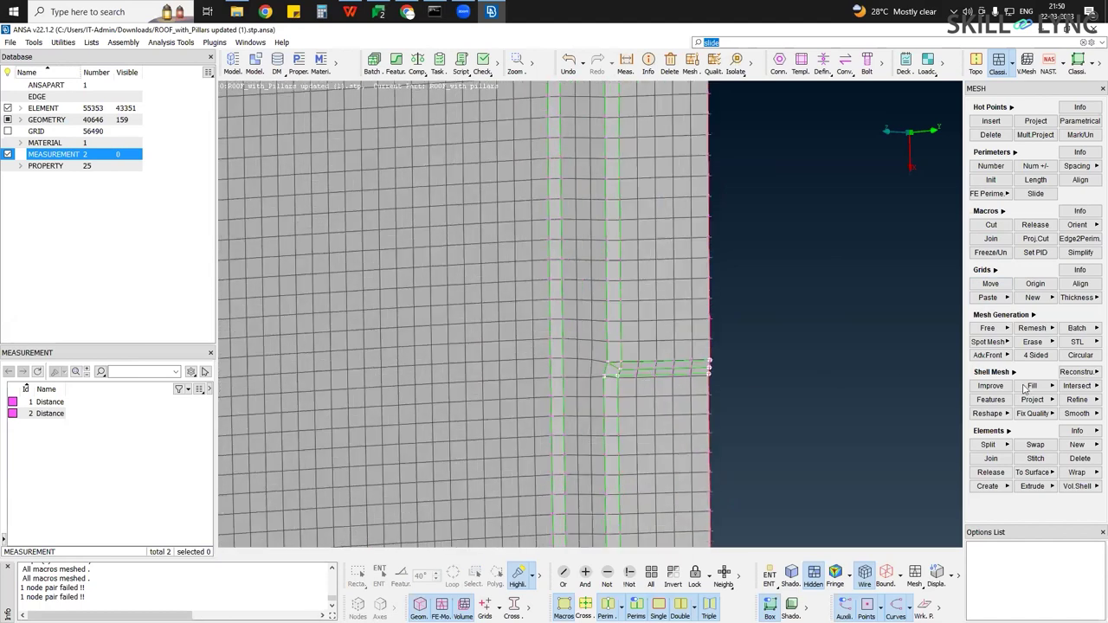
left_click(987, 328)
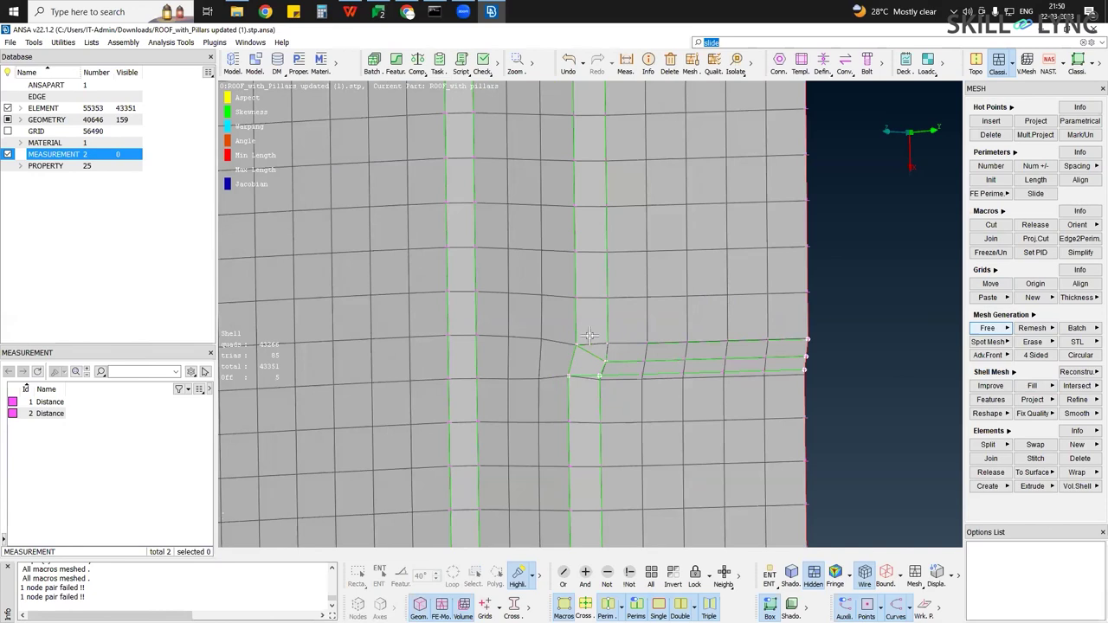
left_click_drag(735, 348, 593, 336)
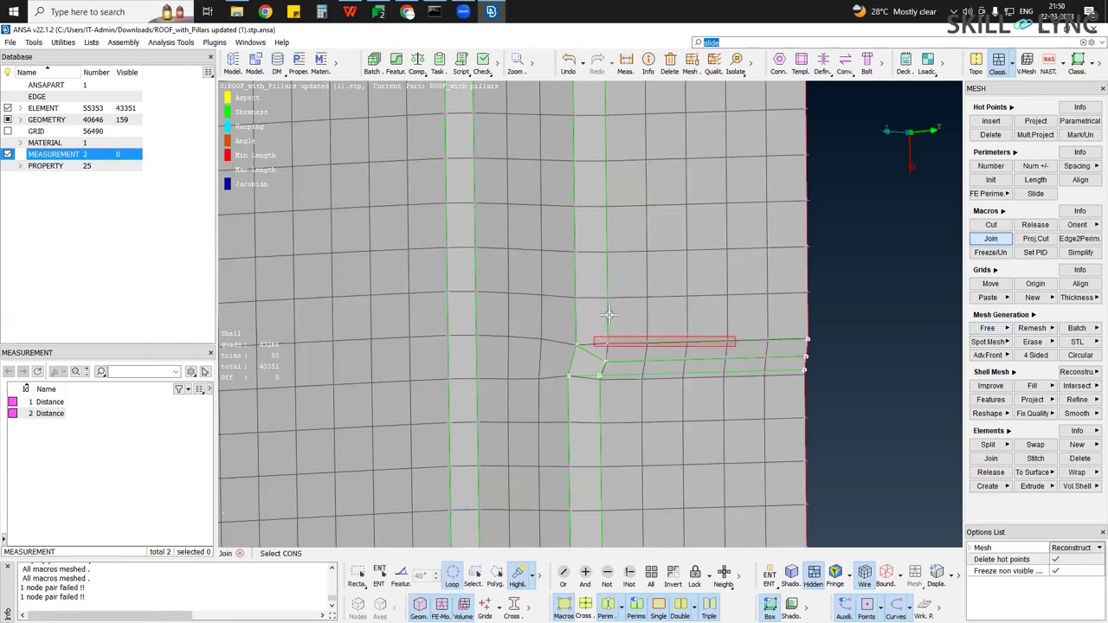
left_click(607, 360)
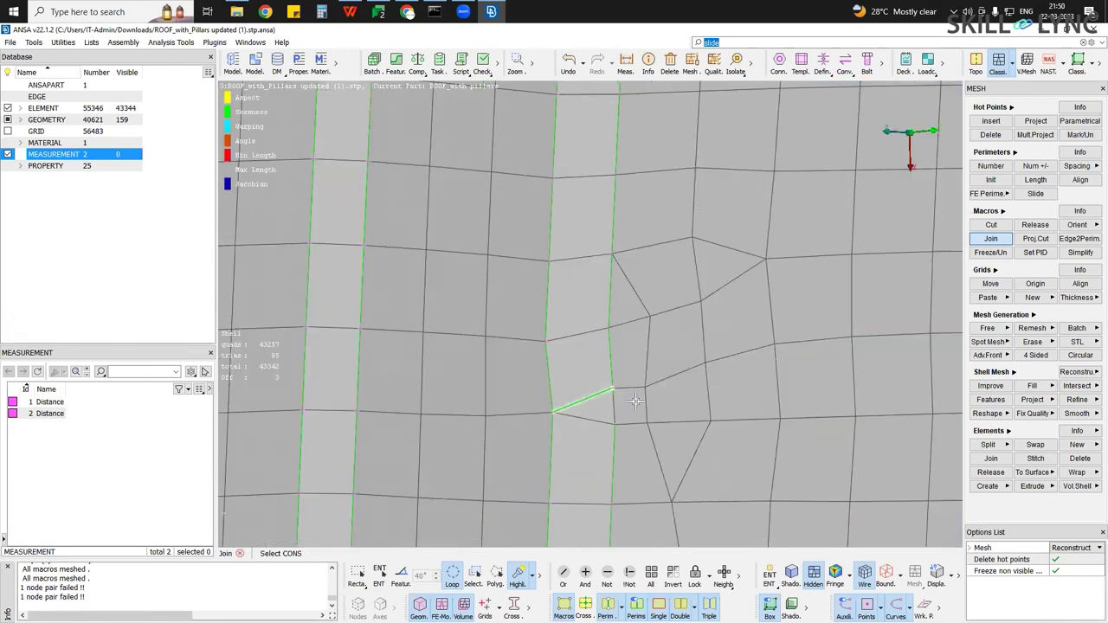
Join the cross perimeters of the next narrow strip between the side groove's outer wall and the panel edge
scroll(635, 401, "down", 6)
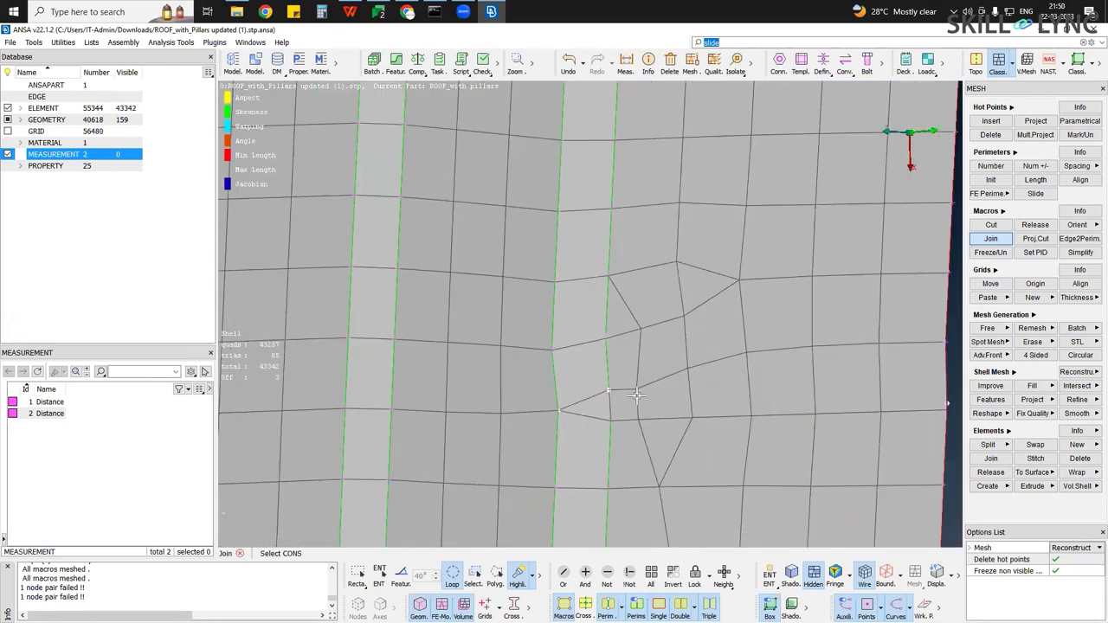
middle_click_drag(635, 401, 601, 340, "ctrl")
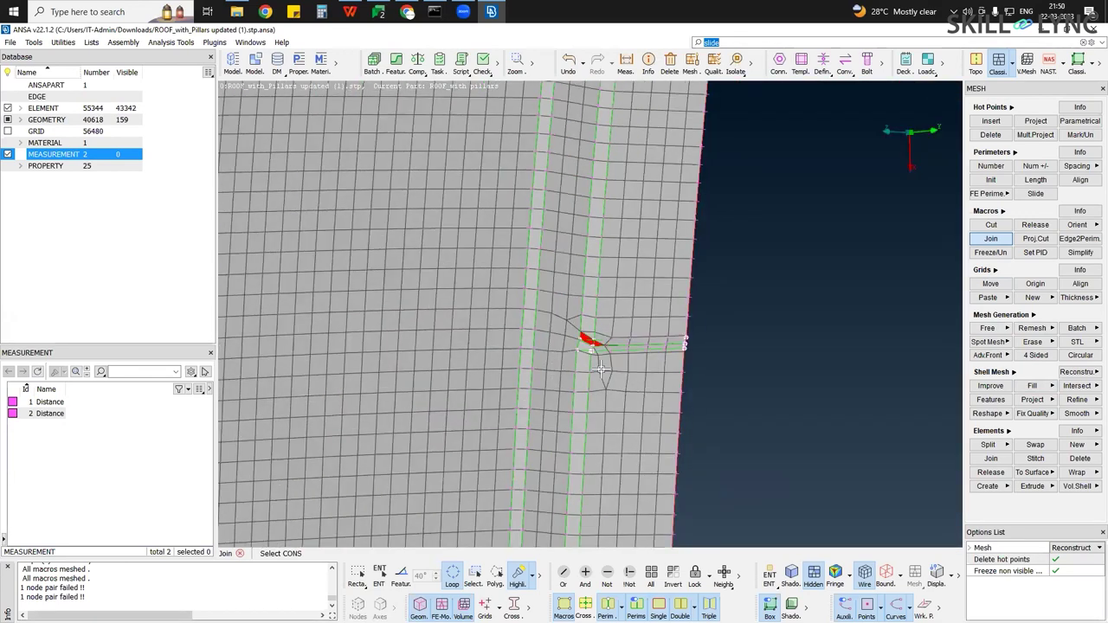
scroll(725, 423, "up", 3)
left_click(585, 379)
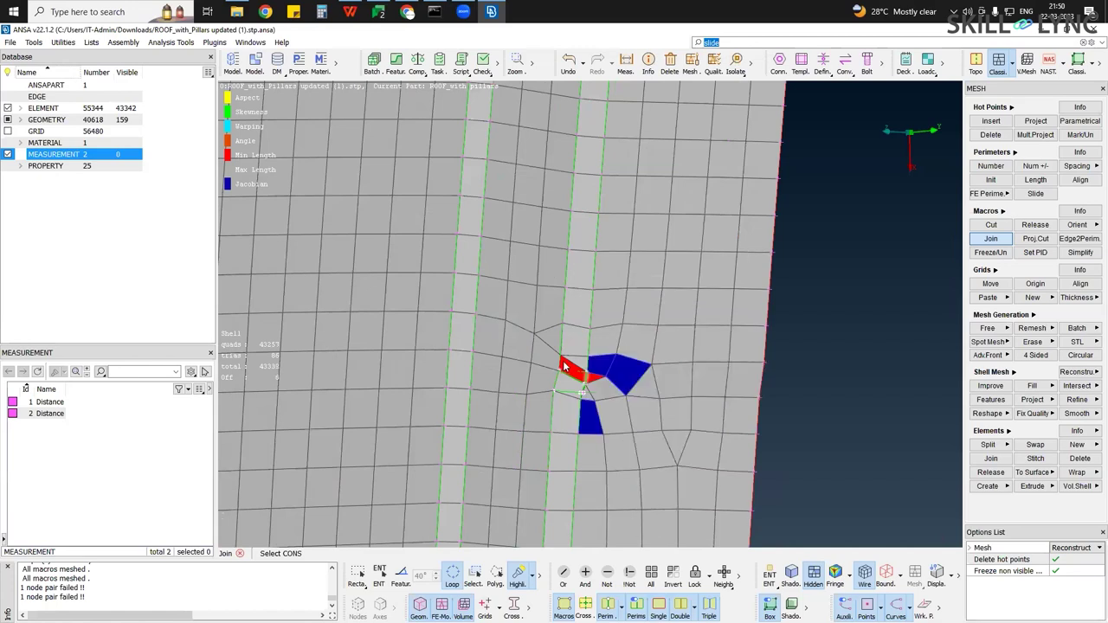
Try to join the short wall perimeters together with the groove's long outer perimeter
left_click(581, 401)
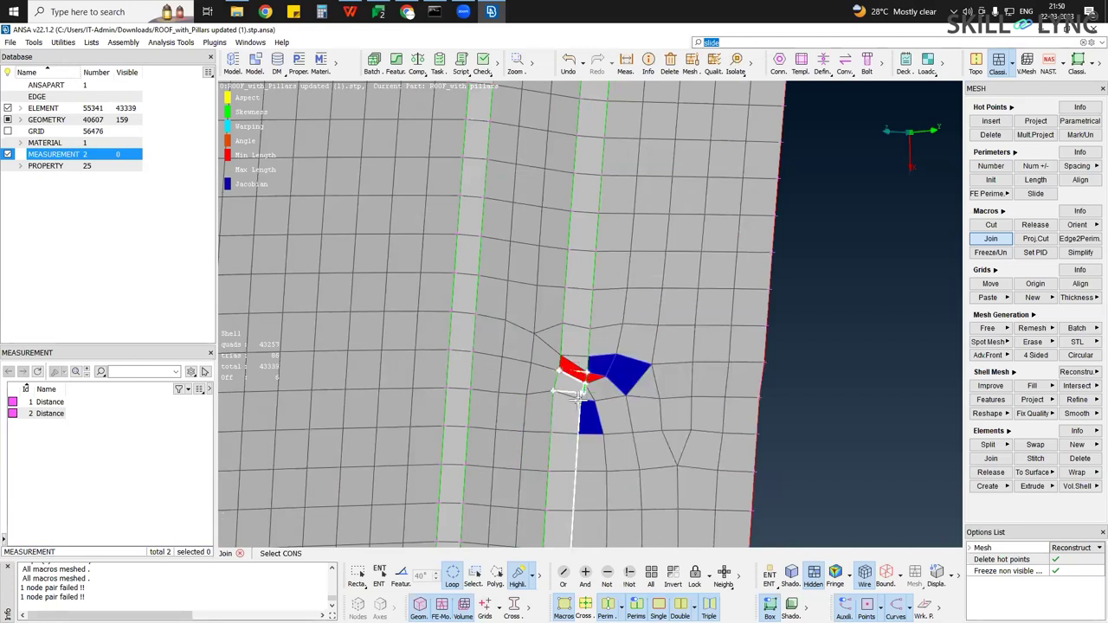
left_click(579, 397)
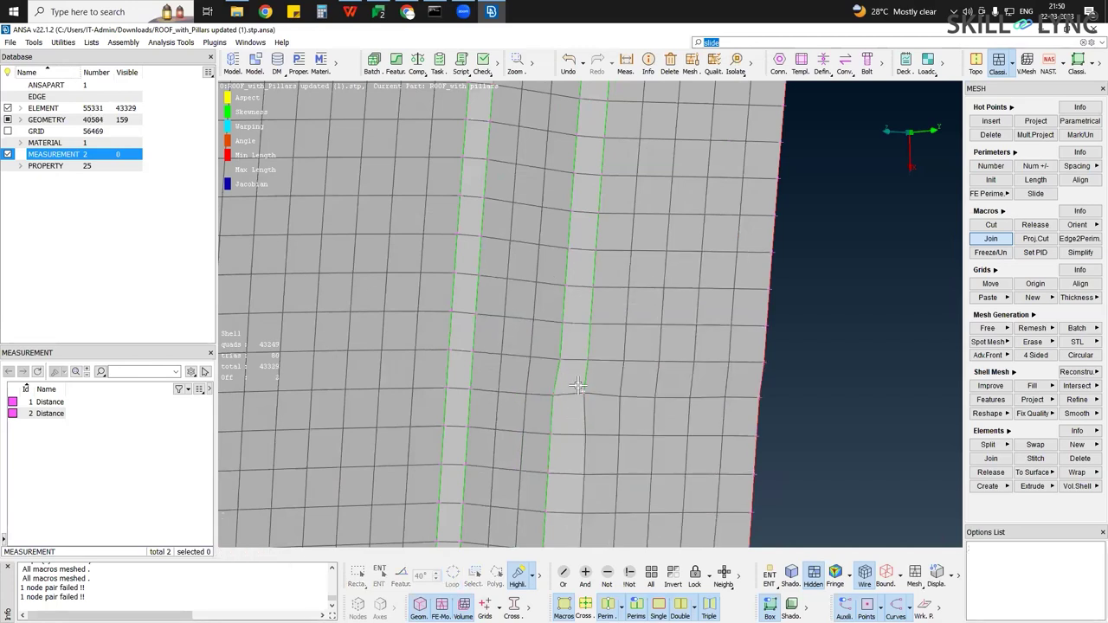
key("ctrl+z")
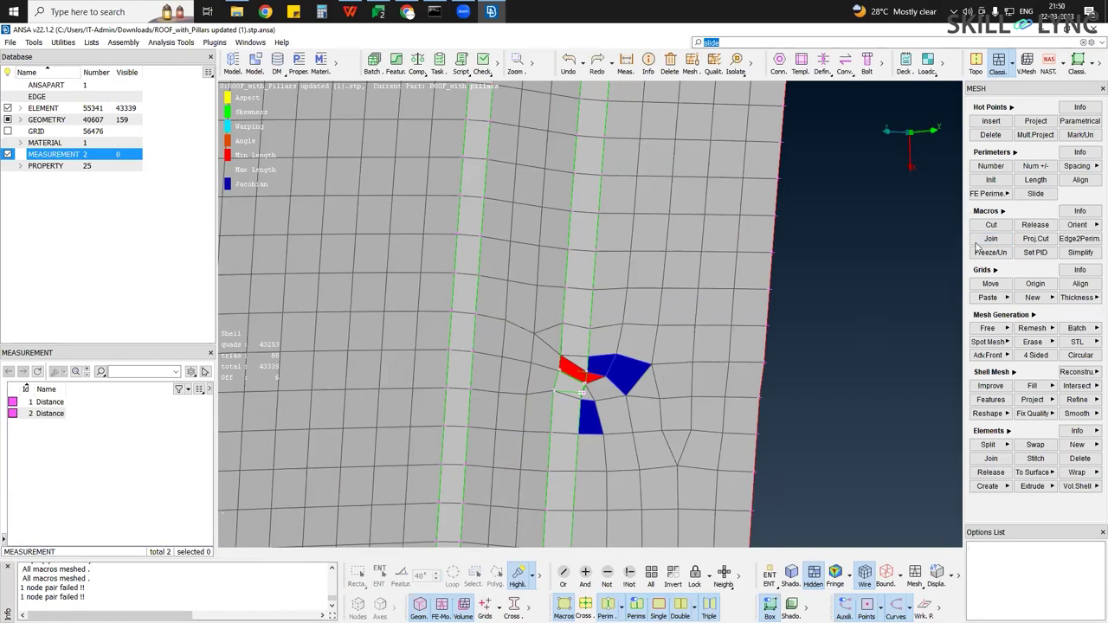
Join the leftover short perimeters crossing the side groove's outer wall around the distorted elements
left_click(979, 240)
left_click(579, 395)
left_click(580, 379)
middle_click(611, 394)
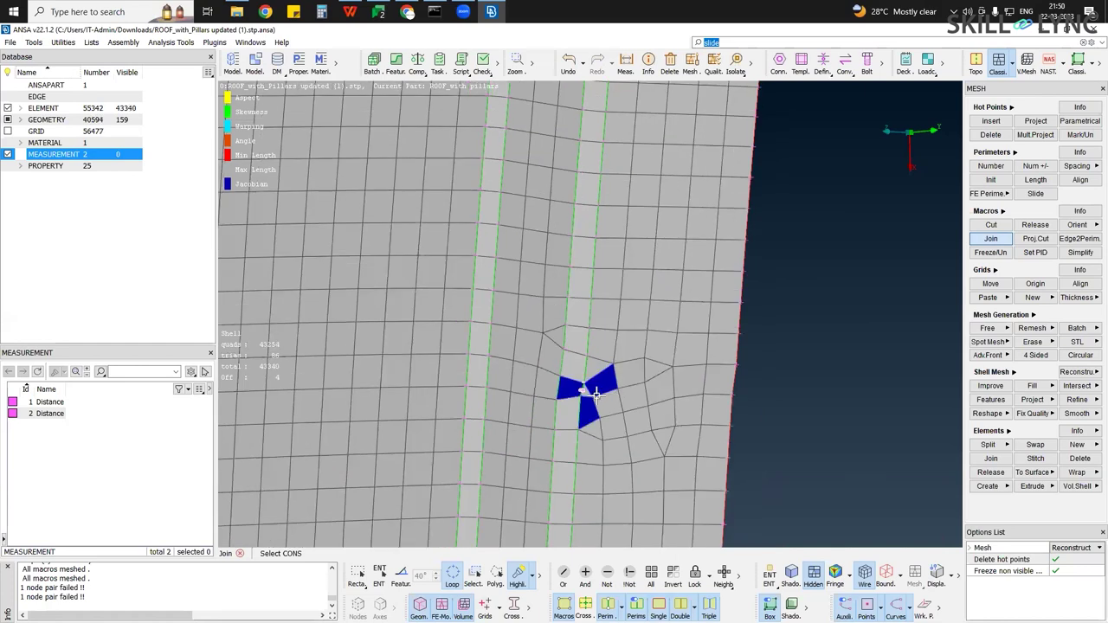
scroll(568, 387, "up", 3)
scroll(567, 387, "up", 3)
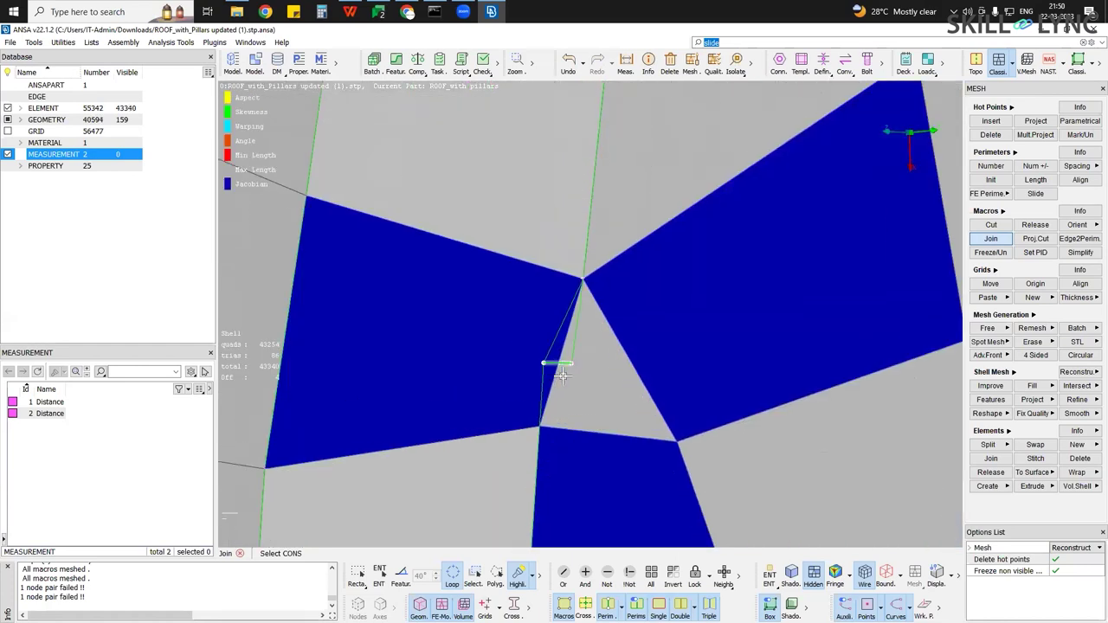
left_click(577, 341)
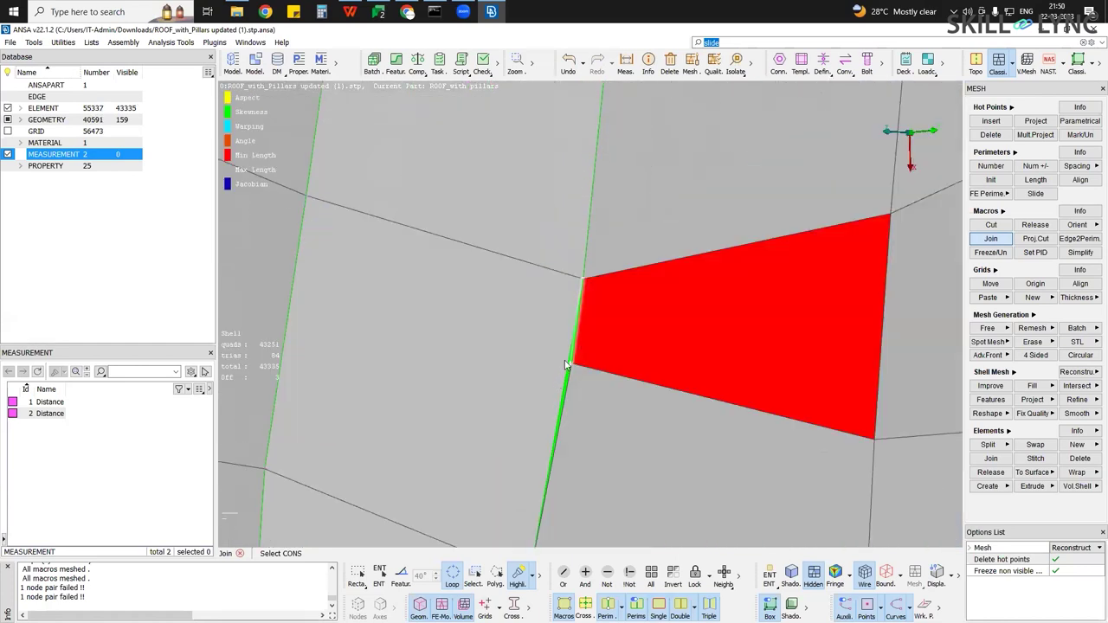
Try to join the doubled perimeter along the edge of the groove's outer wall
left_click(578, 379)
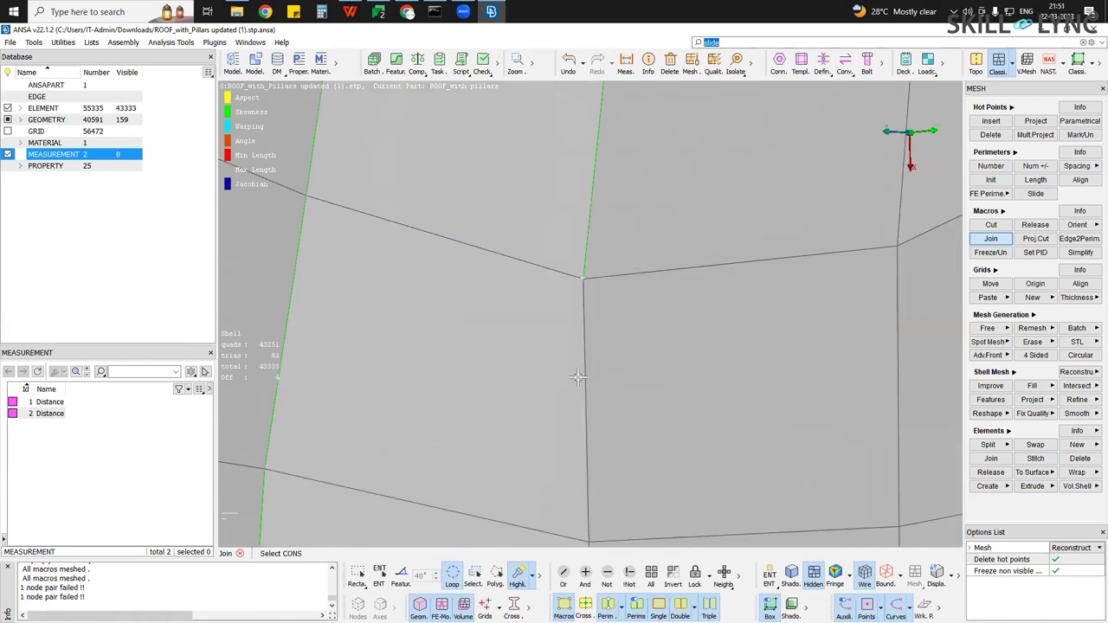
scroll(579, 378, "down", 3)
key("ctrl+z")
Box-select and join the perimeters of the thin sliver face beside the groove's outer wall edge
scroll(574, 356, "up", 4)
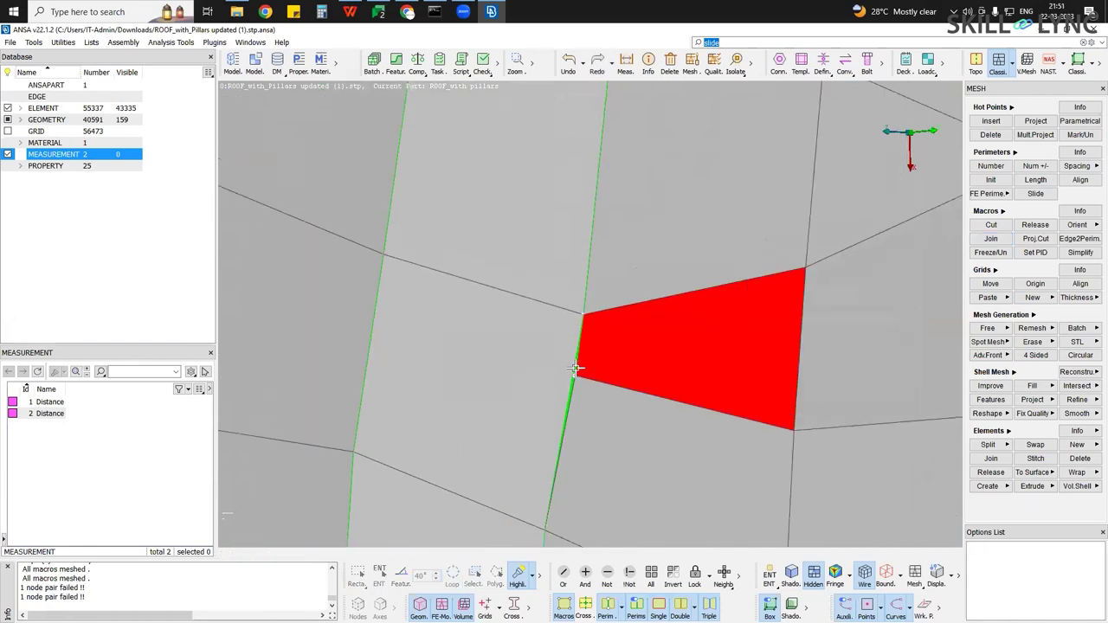
left_click_drag(659, 400, 561, 372, "ctrl")
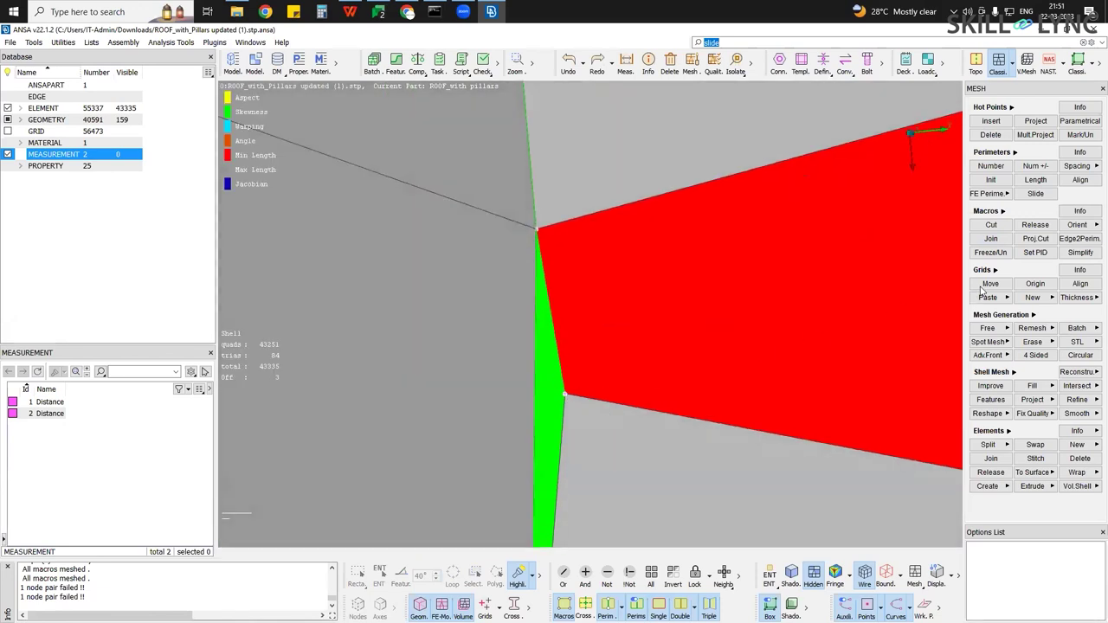
left_click(991, 238)
left_click_drag(581, 372, 596, 395)
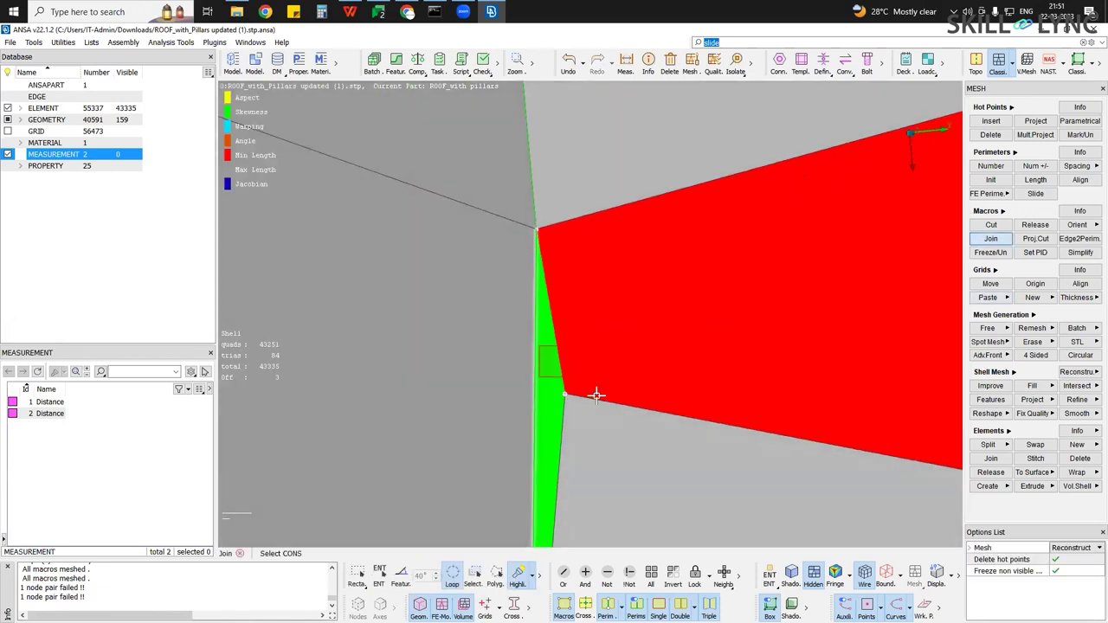
middle_click(592, 390)
Examine the mesh along the side groove and around the panel's front corner beside the cross groove
scroll(587, 391, "down", 3)
scroll(585, 390, "down", 9)
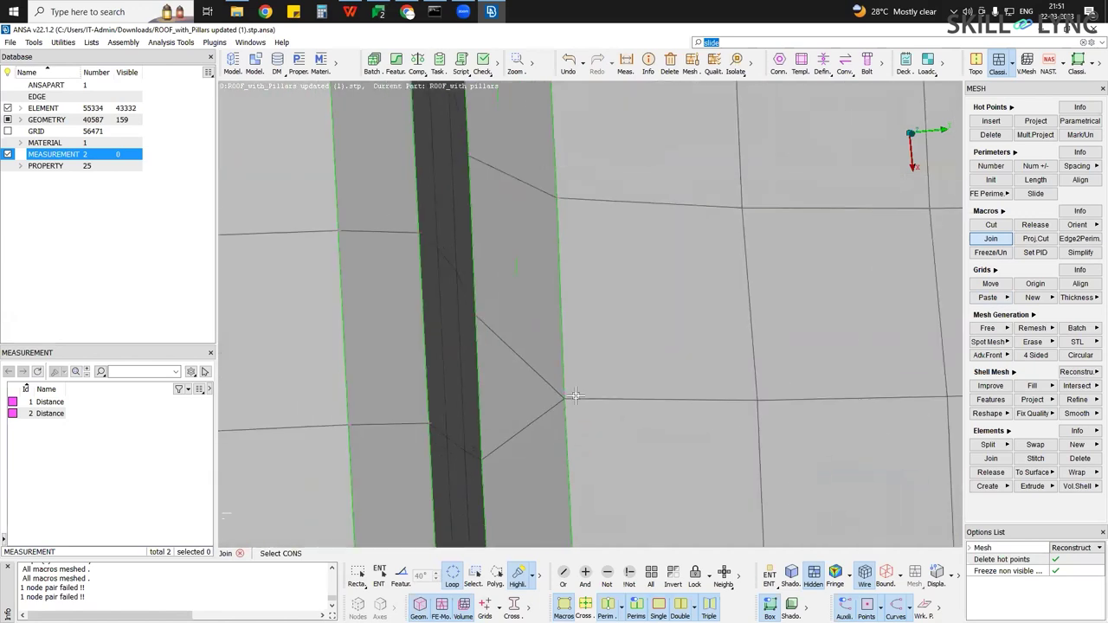
scroll(573, 396, "down", 6)
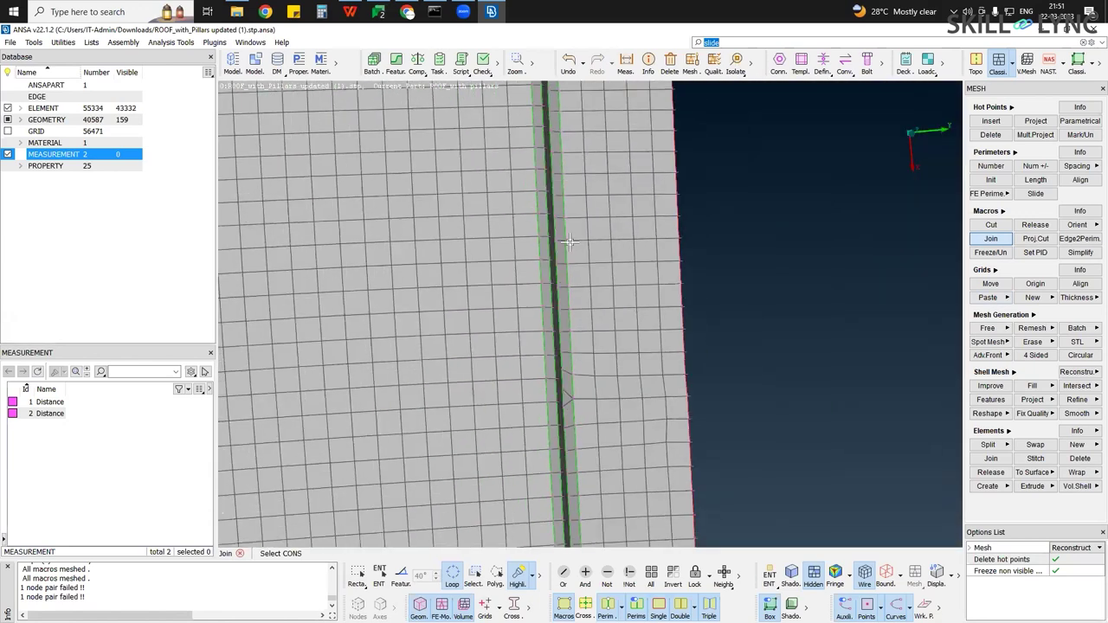
scroll(498, 386, "down", 5)
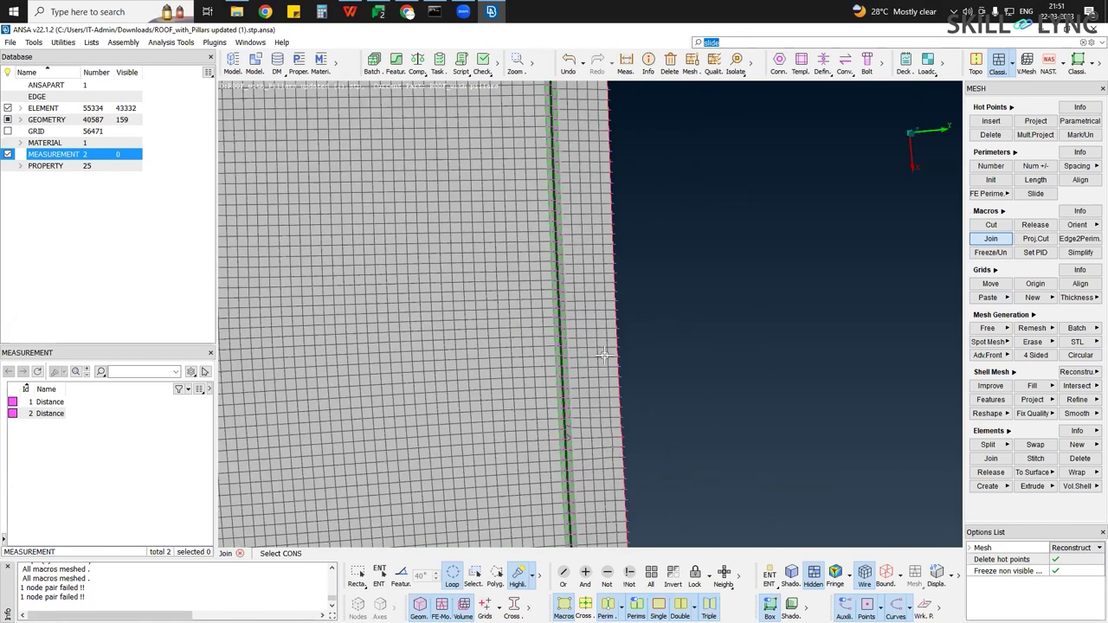
scroll(638, 203, "down", 4)
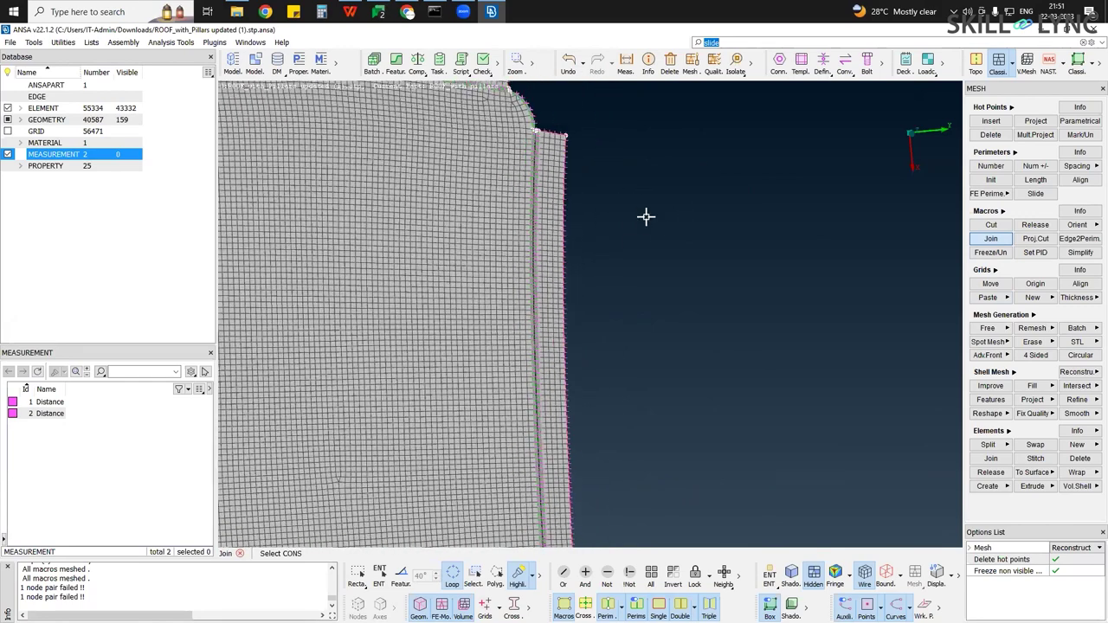
left_click_drag(255, 373, 338, 377, "ctrl")
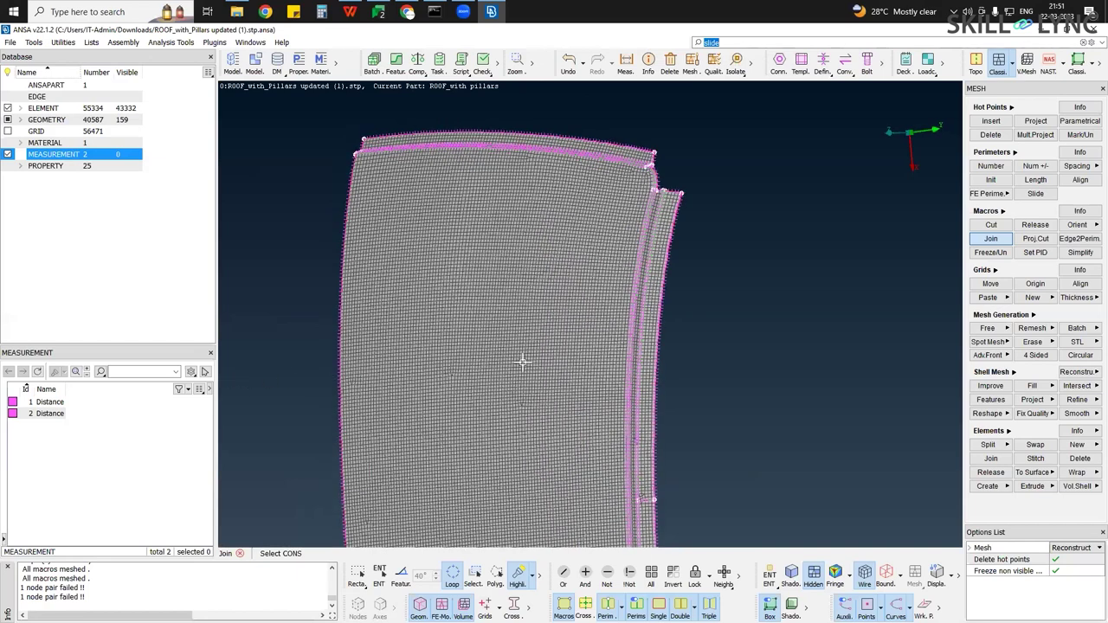
scroll(522, 362, "up", 2)
scroll(628, 198, "up", 3)
left_click_drag(252, 384, 232, 384, "ctrl")
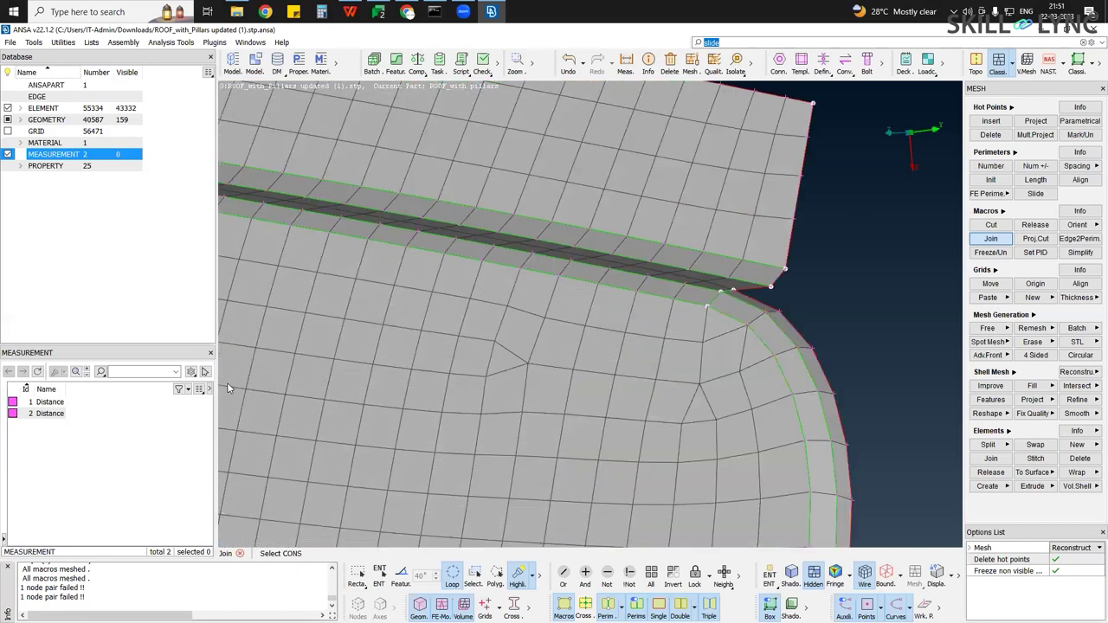
Isolate the geometry containing the off-quality shell and delete its visible shell mesh
right_click(226, 378)
left_click(244, 387)
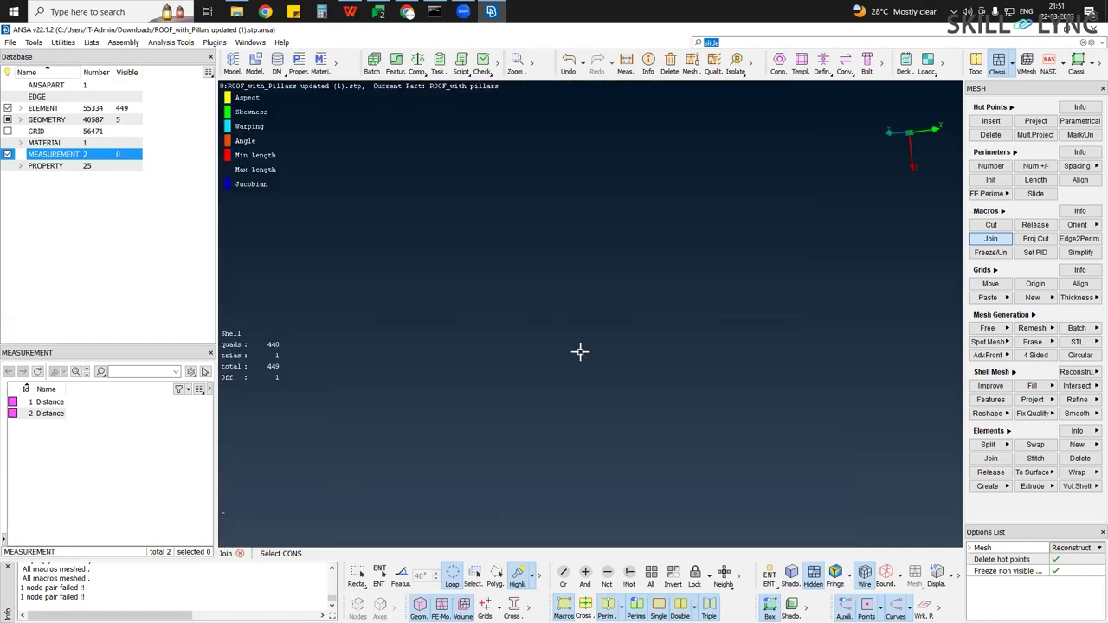
left_click(588, 351)
left_click(1073, 459)
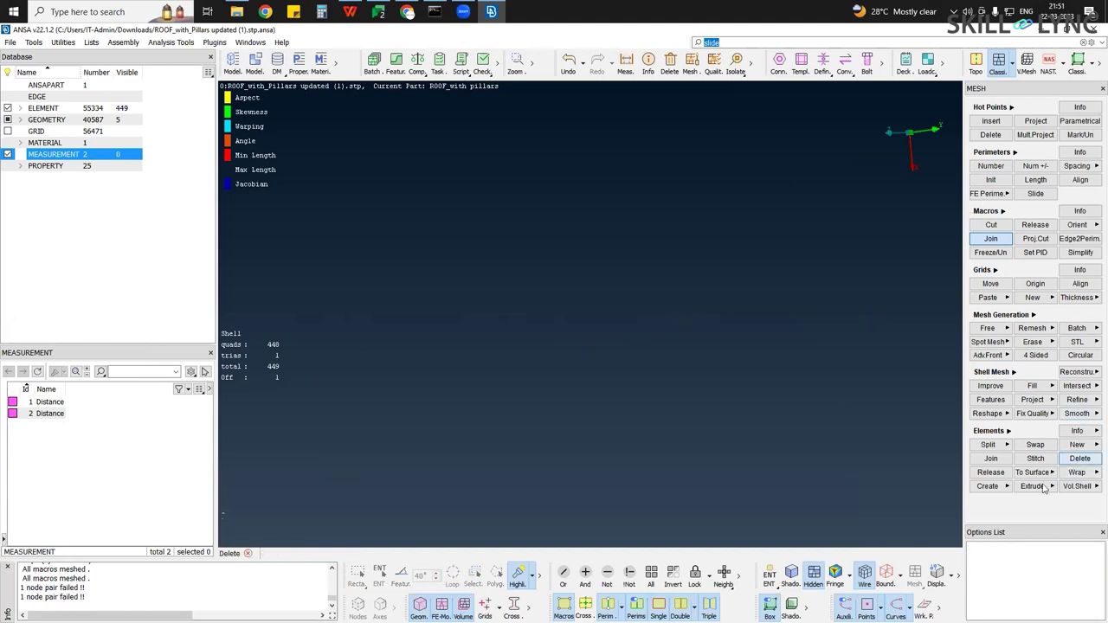
left_click(594, 370)
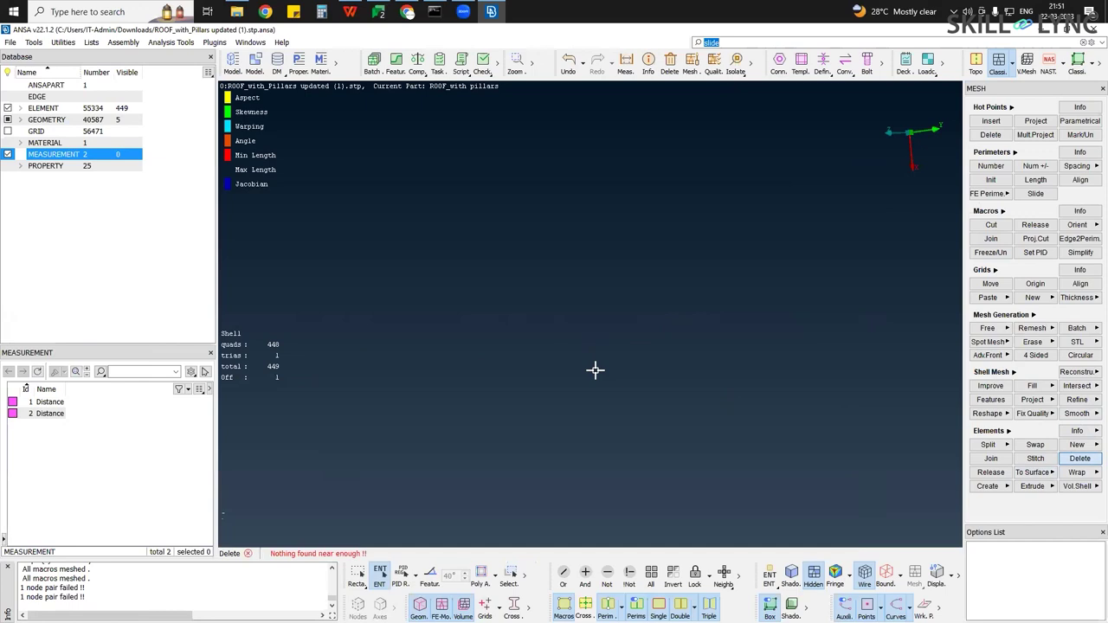
middle_click(496, 419)
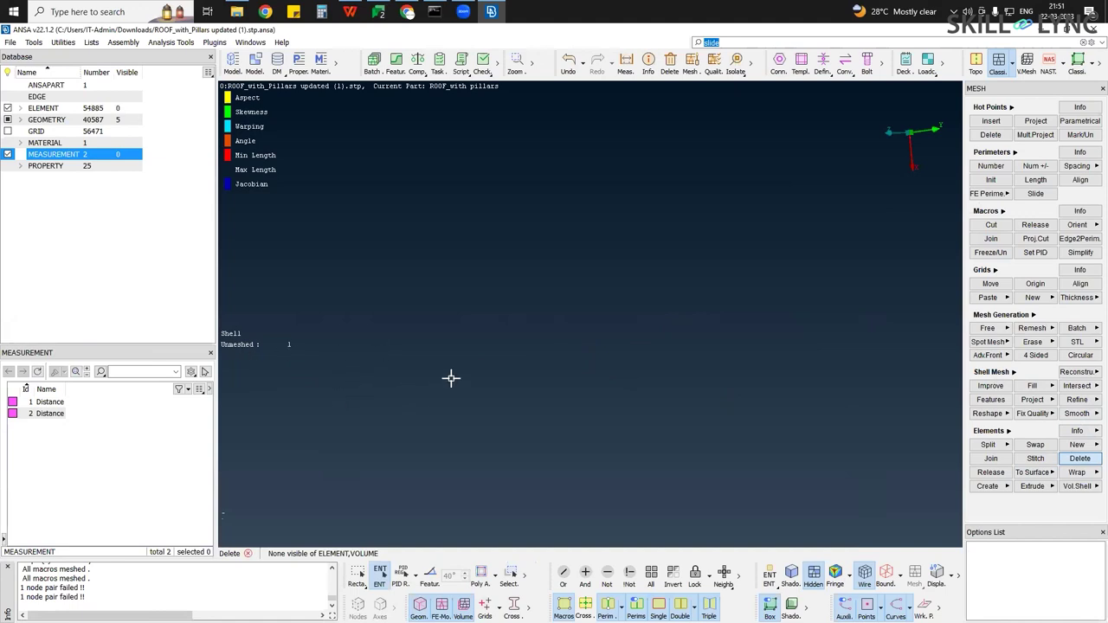
Restore all entities to view and show only the ROOF_OUTER@SKIN property
left_click(571, 366)
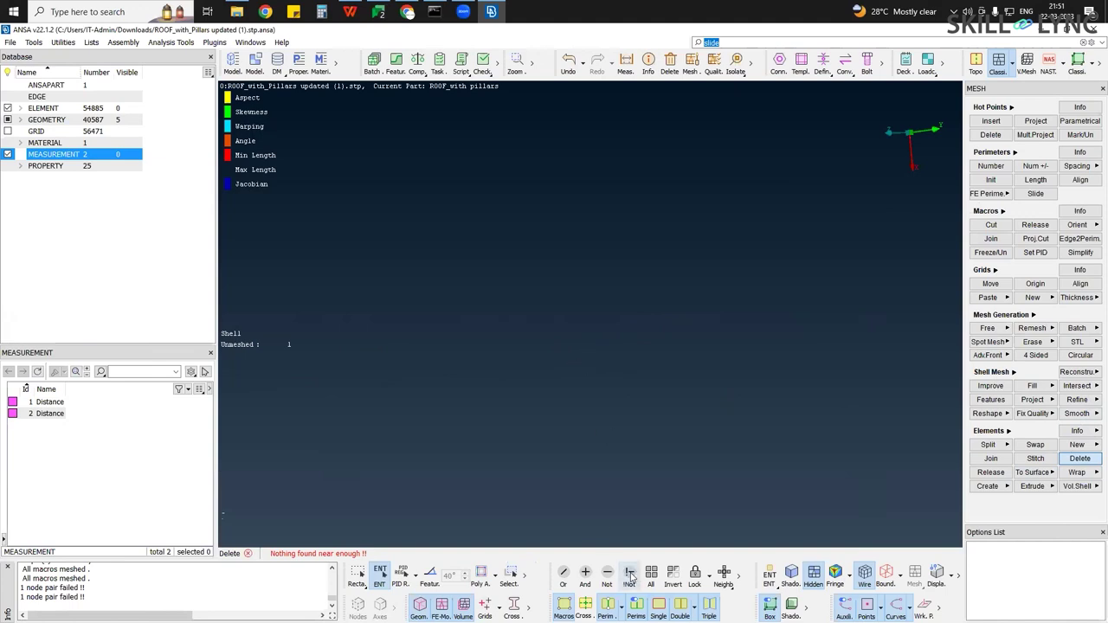
left_click(647, 577)
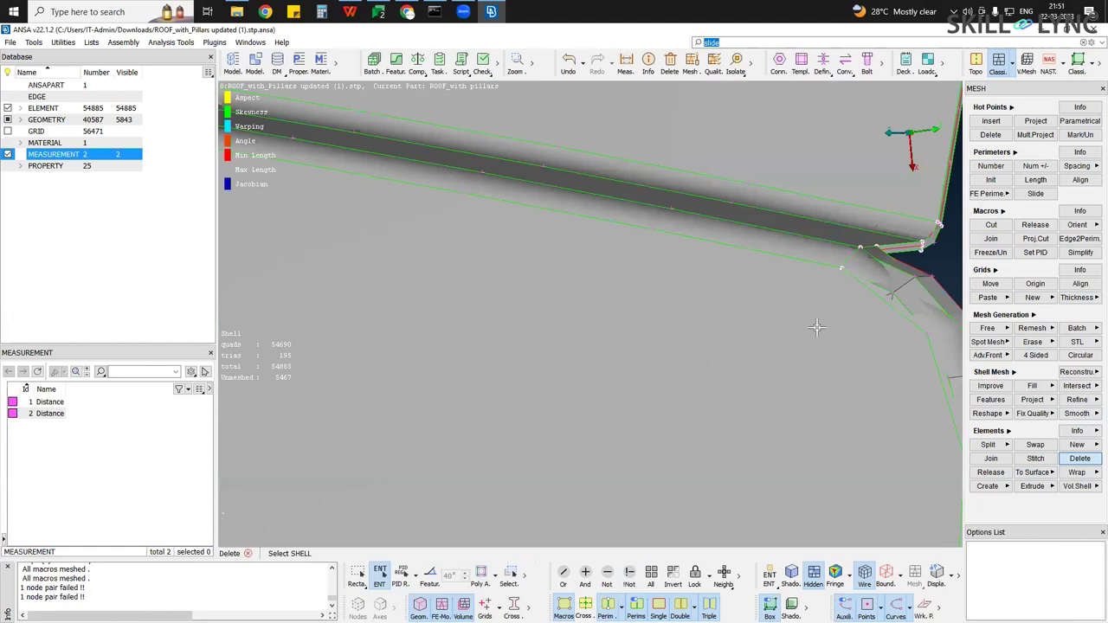
scroll(813, 330, "down", 10)
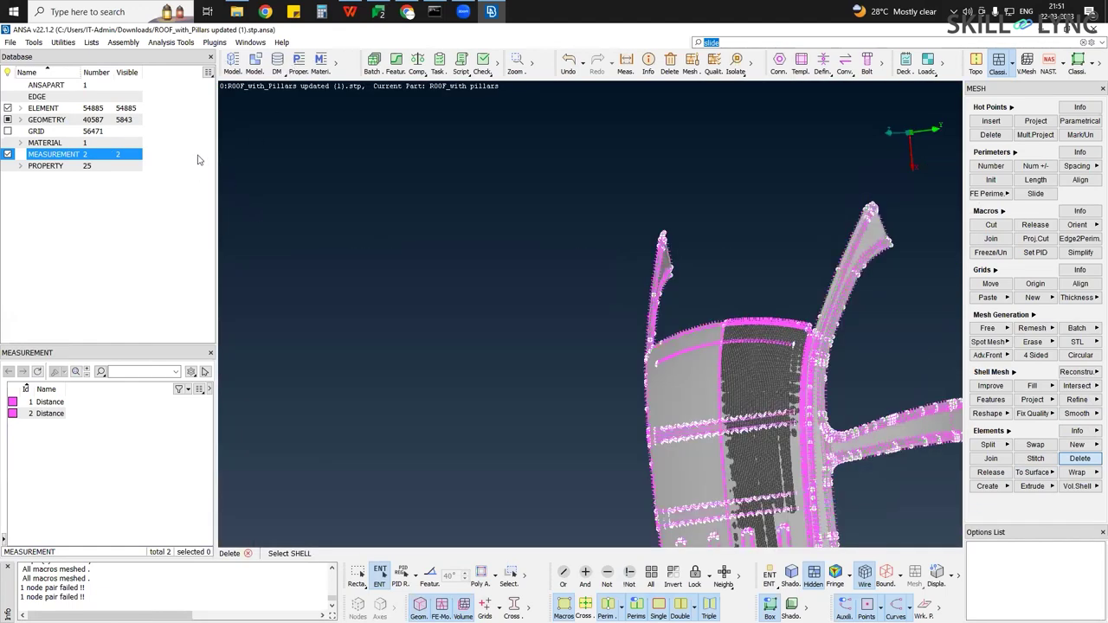
left_click(299, 63)
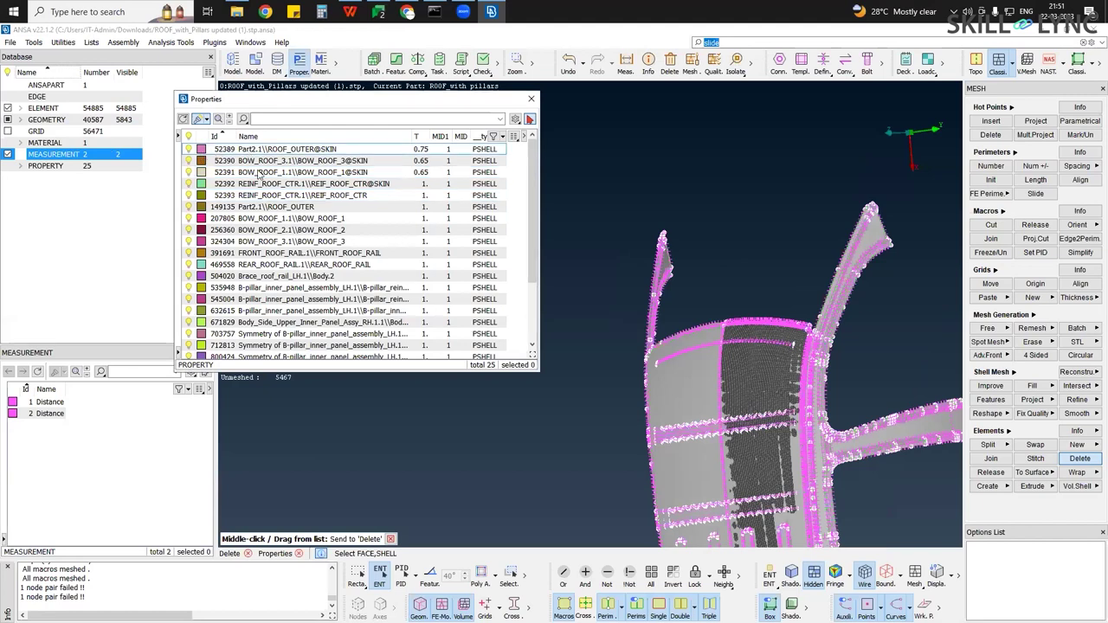
right_click(265, 150)
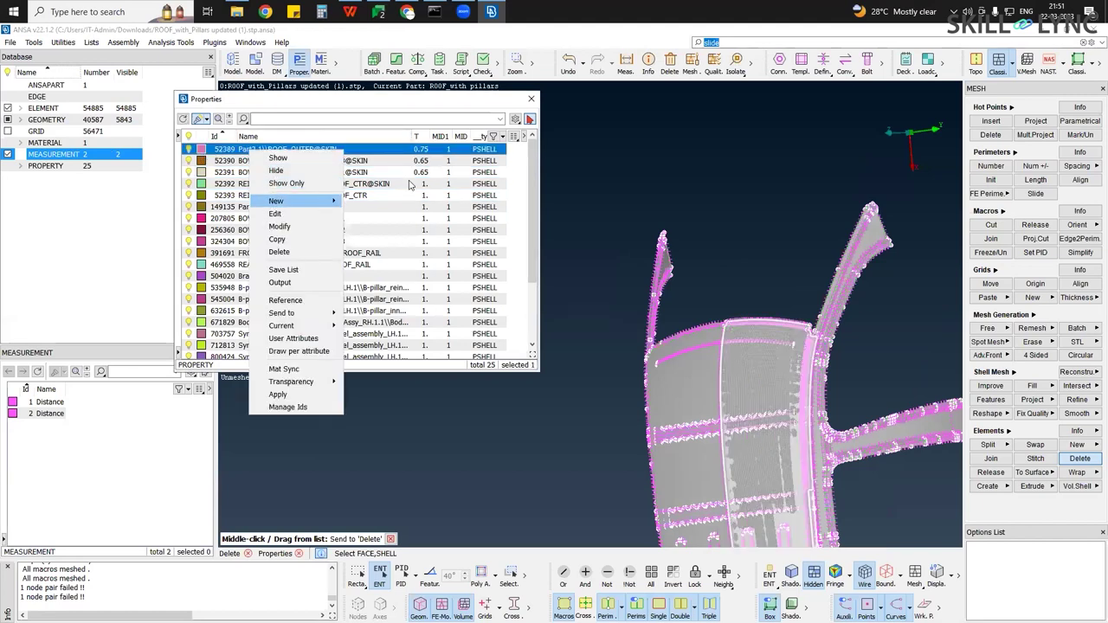
left_click(286, 183)
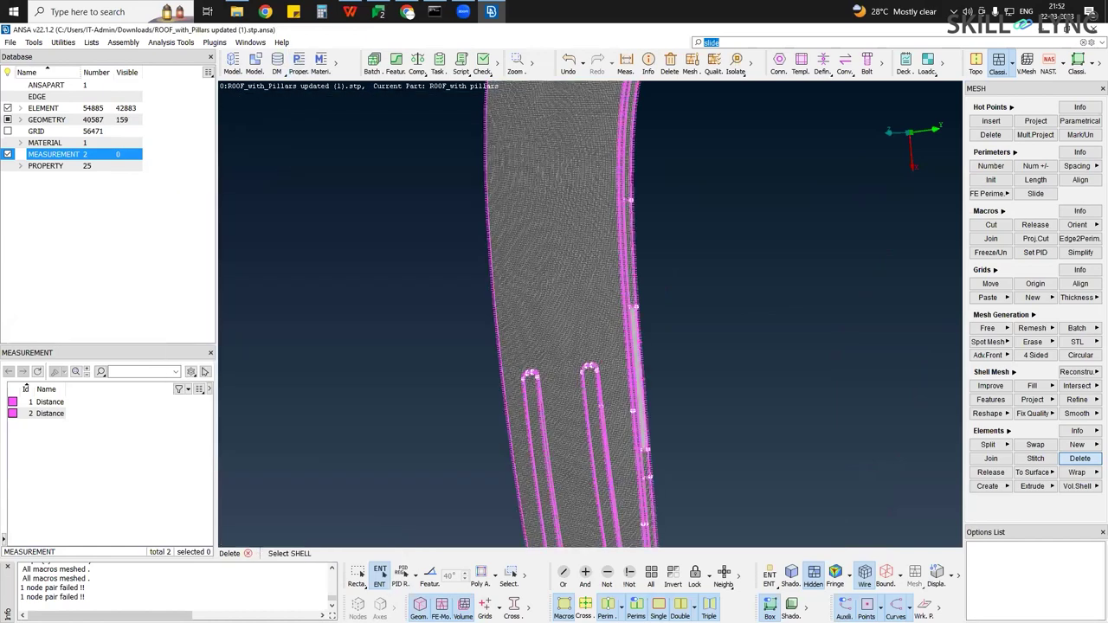
scroll(648, 441, "up", 3)
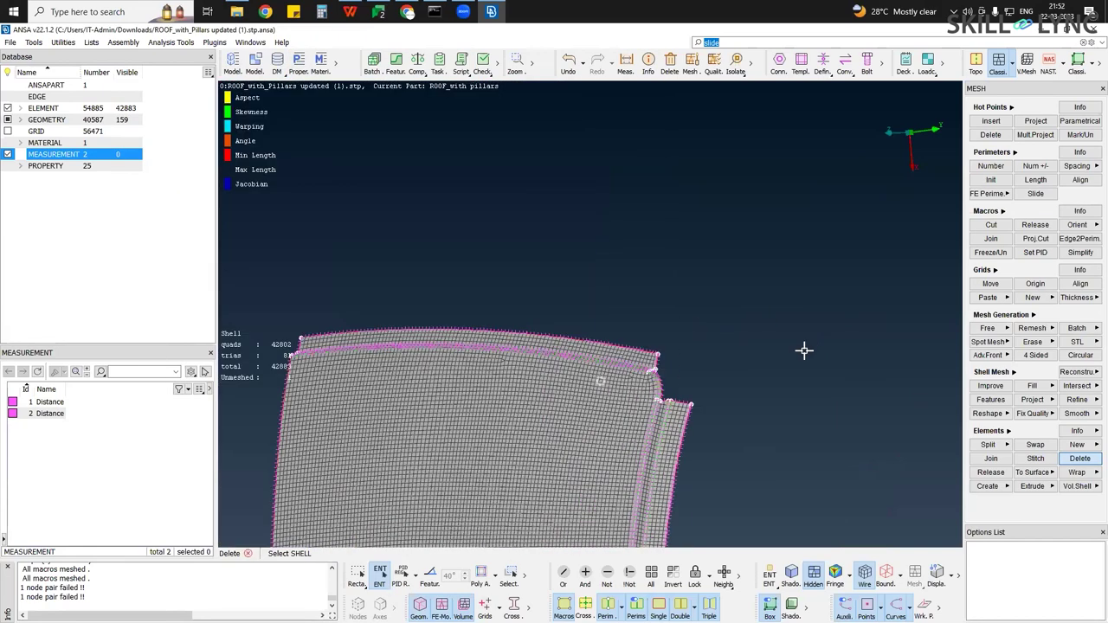
Free-mesh the unmeshed flange face along the panel's outer side edge, beside the side groove, with mixed elements
middle_click_drag(804, 351, 796, 354, "ctrl")
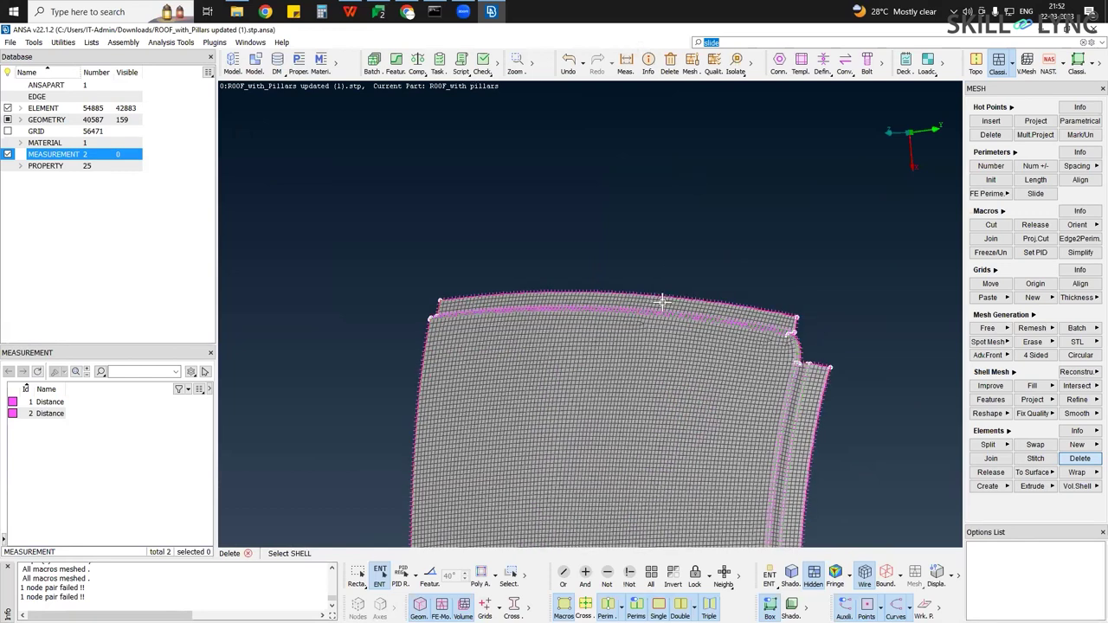
scroll(658, 299, "up", 3)
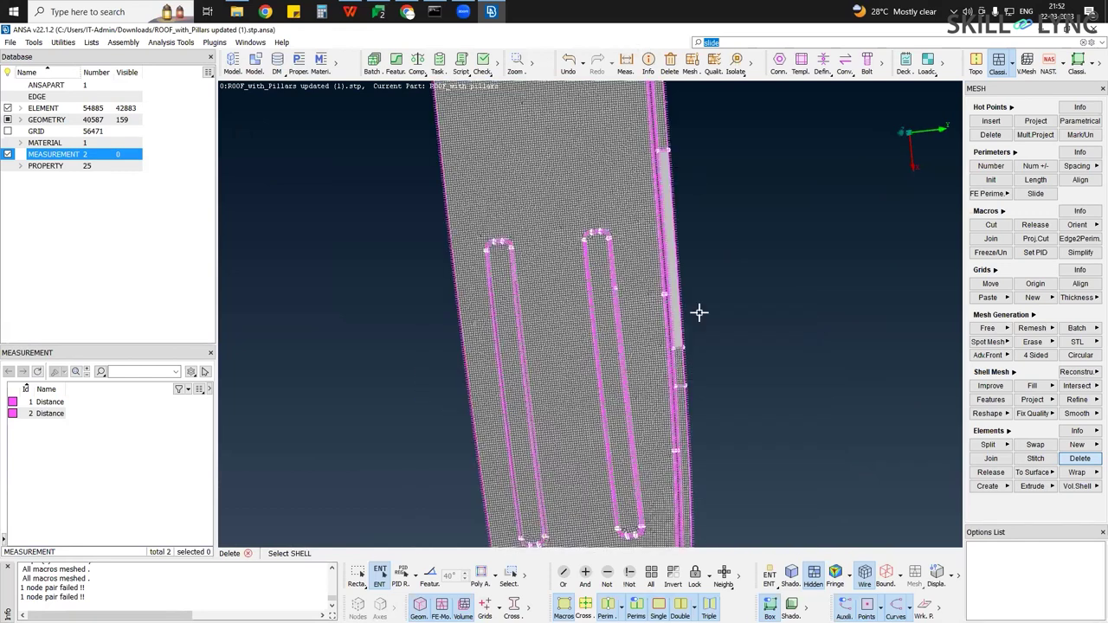
scroll(581, 329, "up", 3)
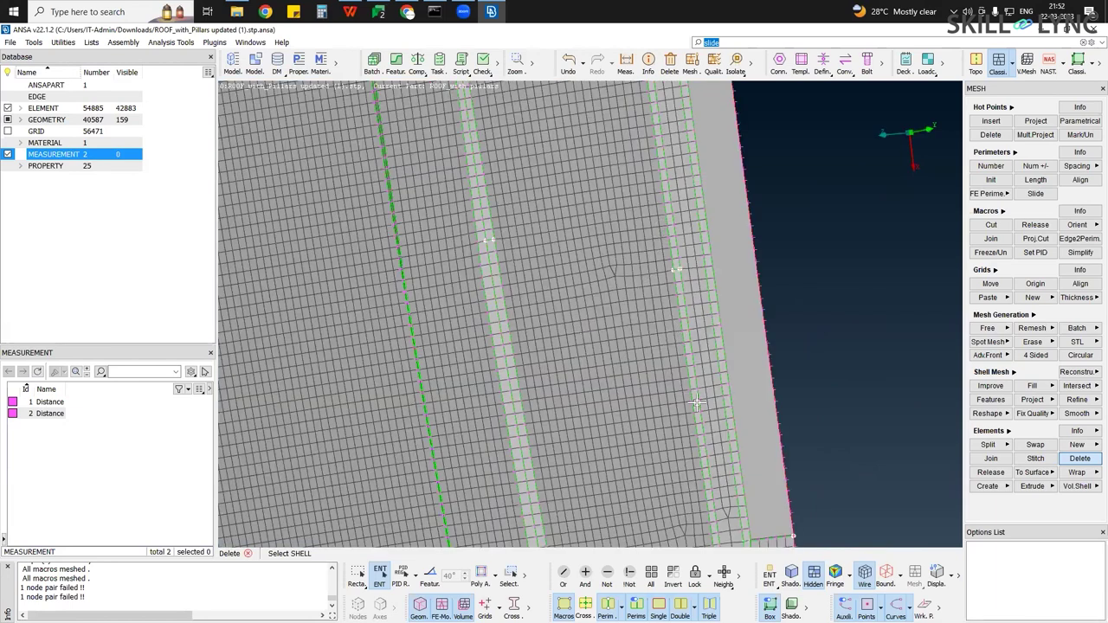
left_click_drag(696, 402, 695, 402, "ctrl")
scroll(646, 219, "down", 3)
scroll(609, 498, "up", 5)
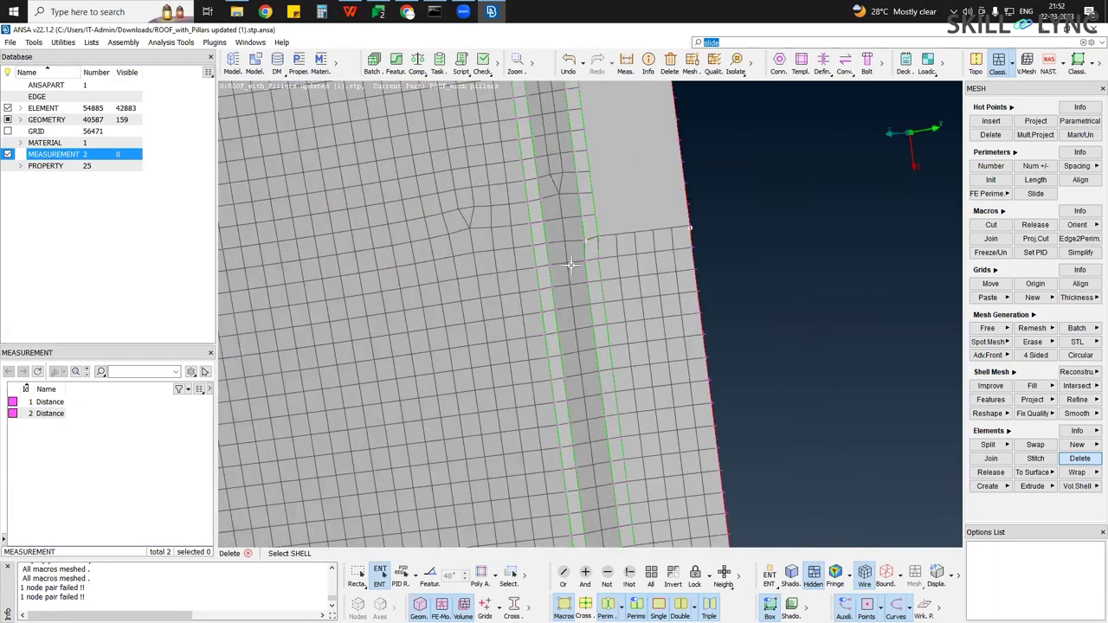
scroll(582, 255, "down", 5)
scroll(585, 255, "up", 5)
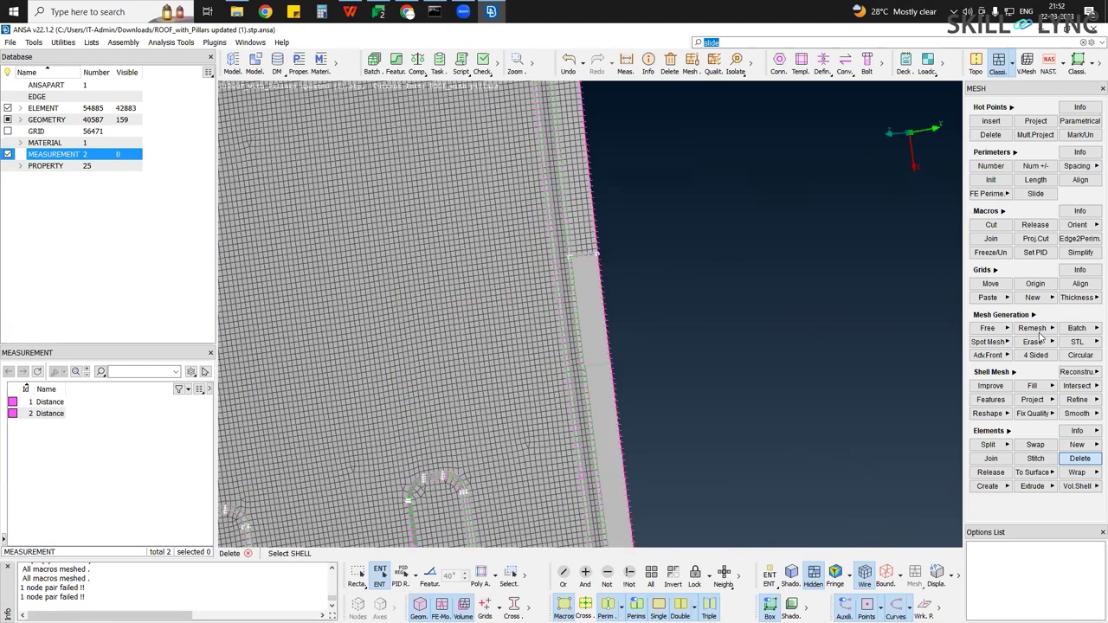
left_click(993, 332)
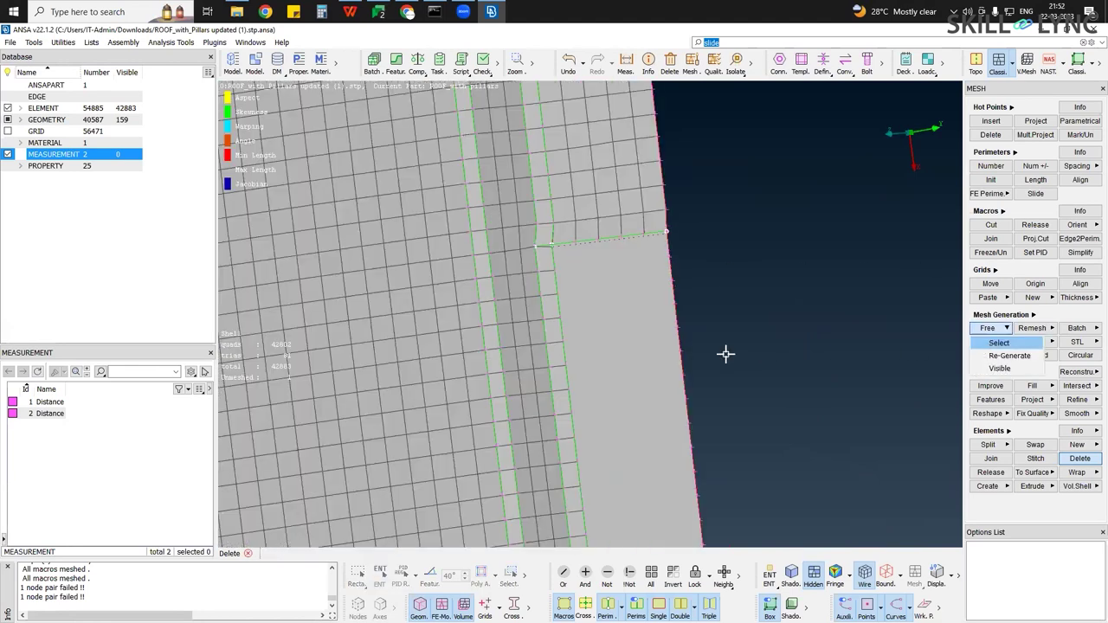
middle_click(650, 297)
scroll(623, 272, "down", 1)
scroll(620, 293, "down", 4)
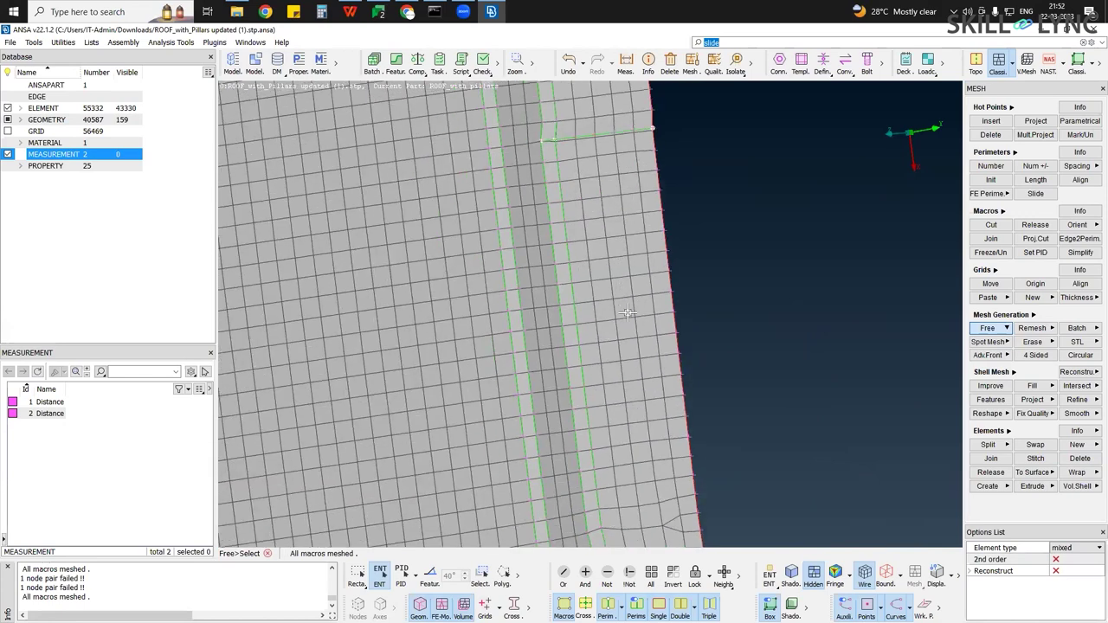
scroll(641, 353, "up", 2)
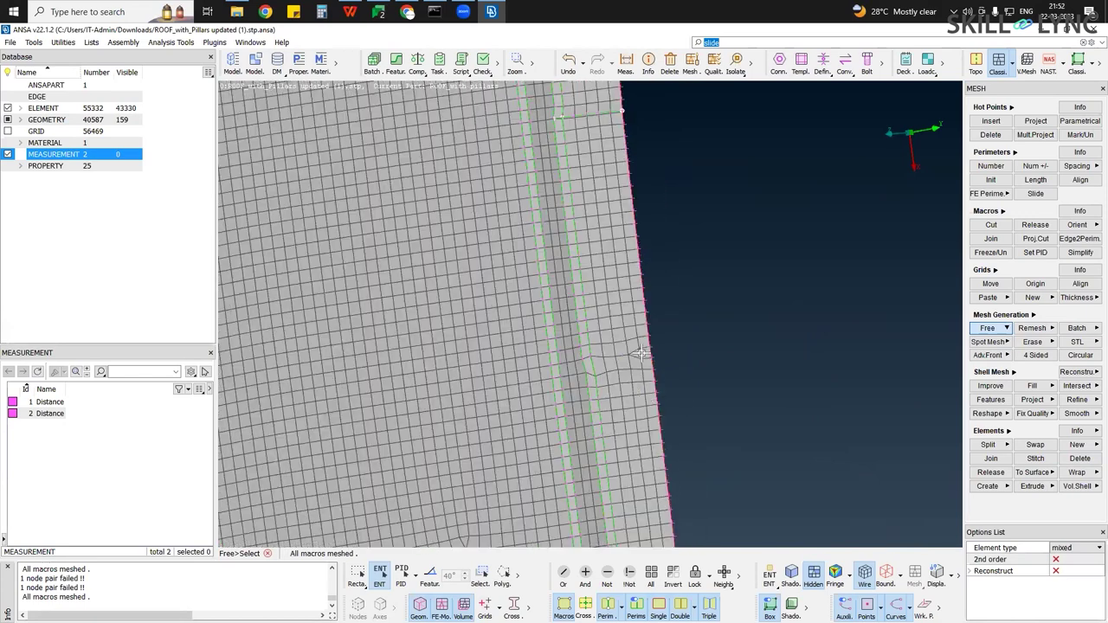
Reconstruct the whole visible roof panel mesh using average target length, quality fixing and a minimum length of 2, and accept the previewed result
scroll(641, 353, "down", 2)
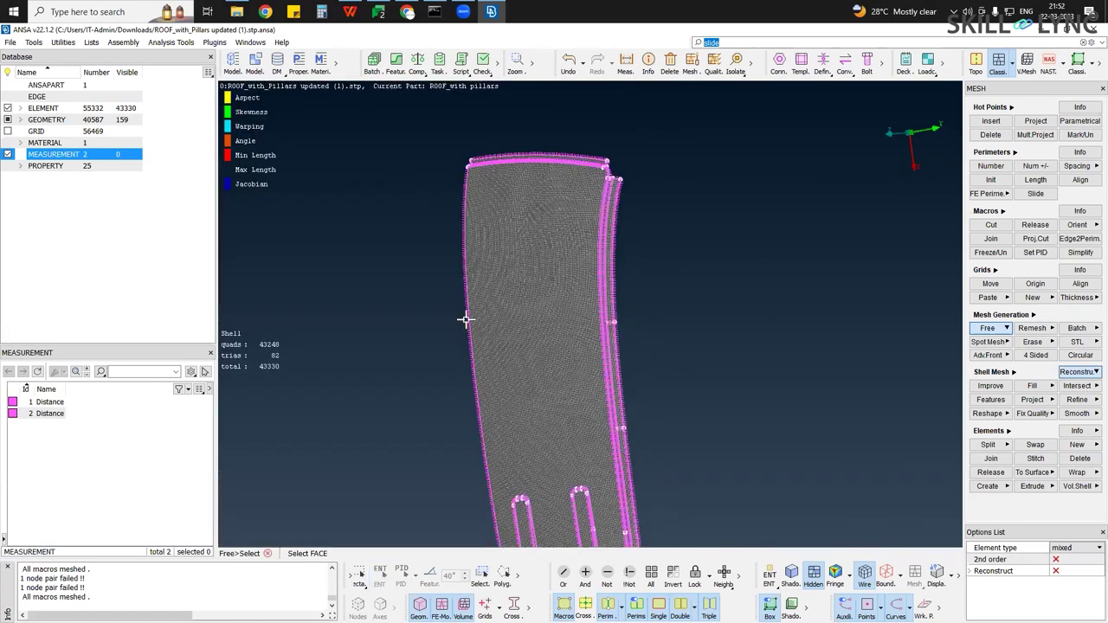
scroll(466, 320, "down", 5)
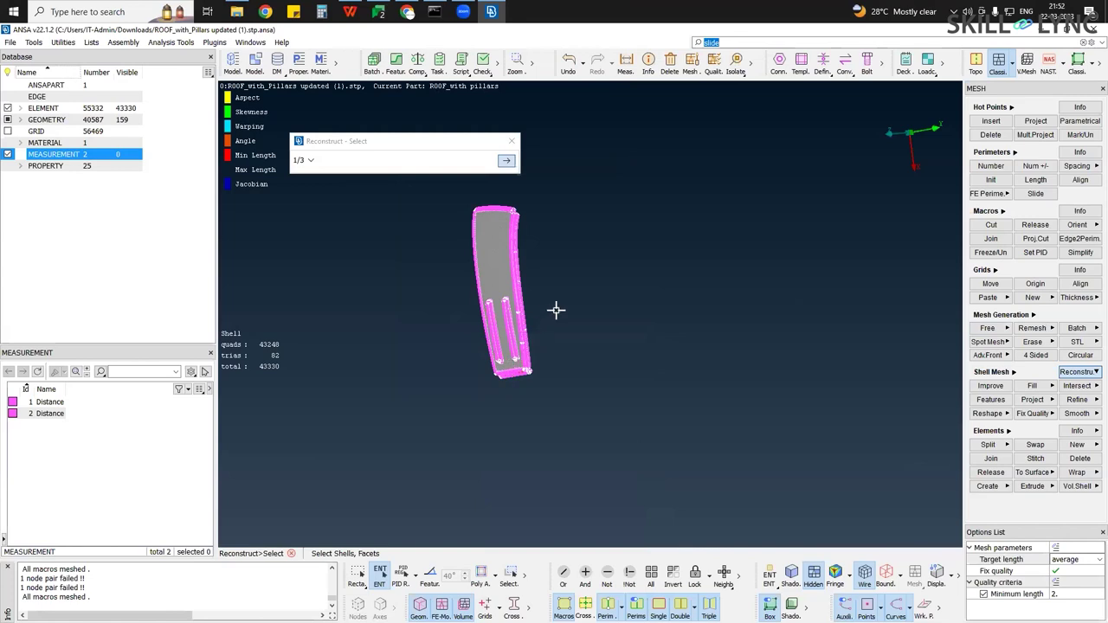
left_click(506, 160)
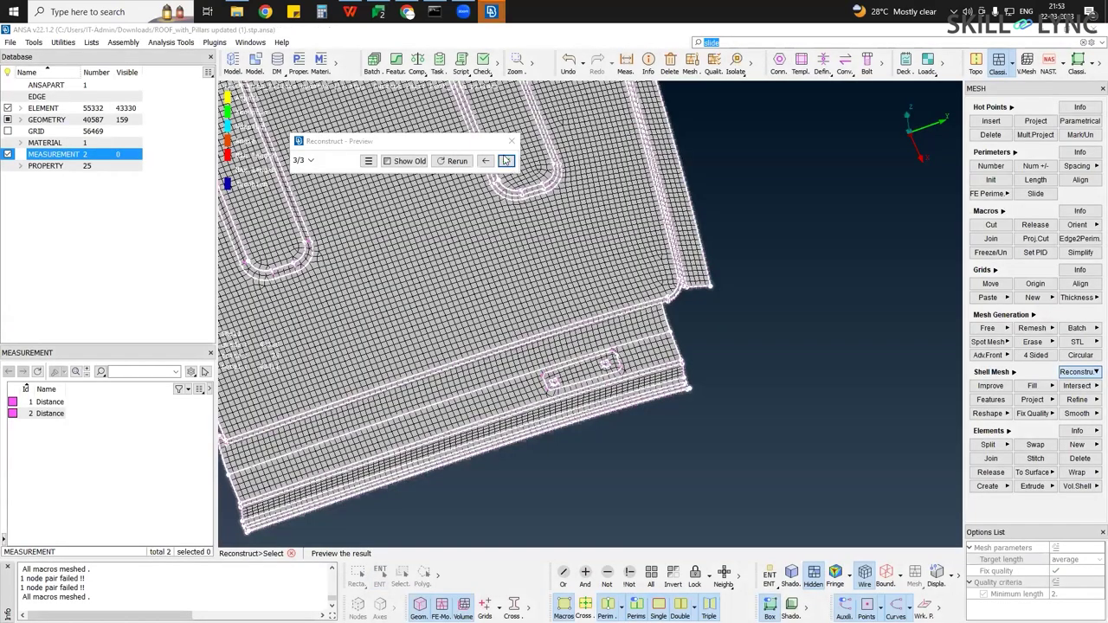
left_click(507, 163)
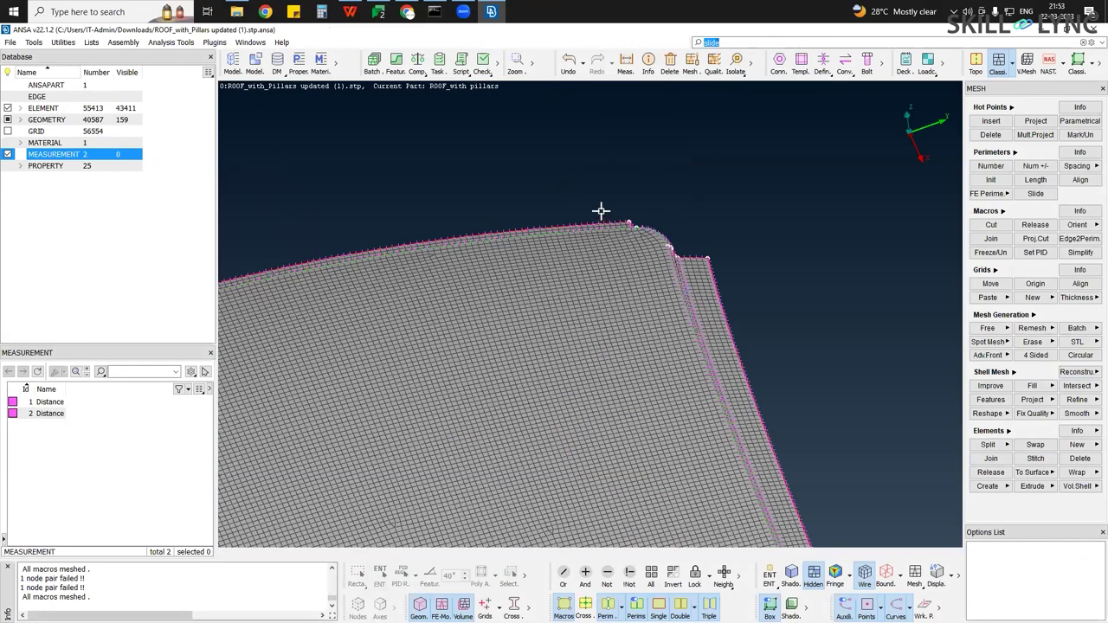
left_click_drag(610, 321, 589, 317, "ctrl")
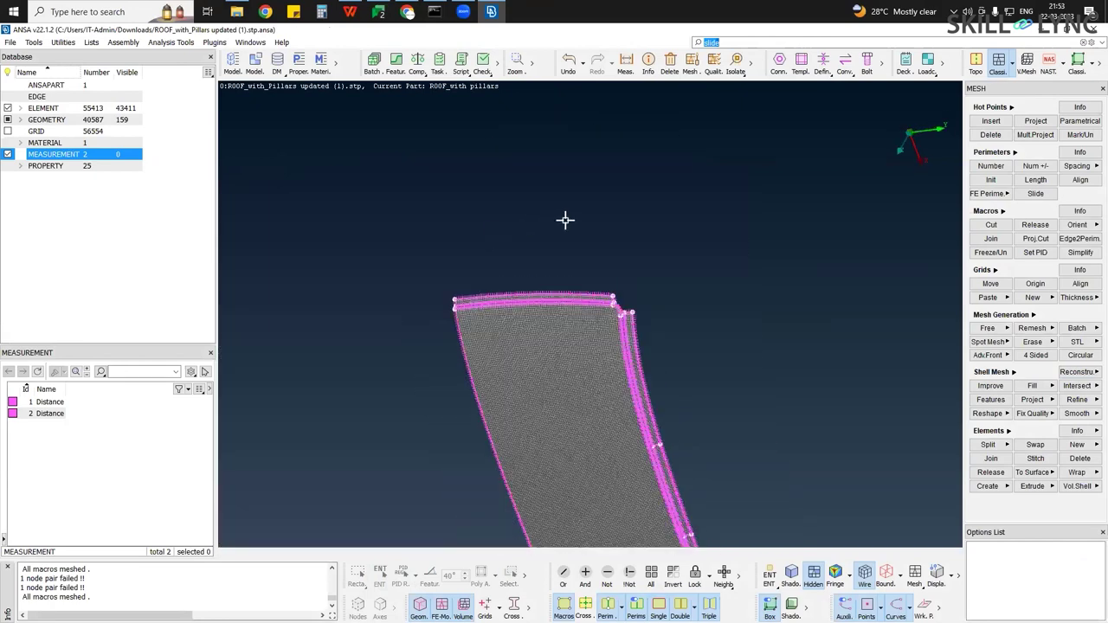